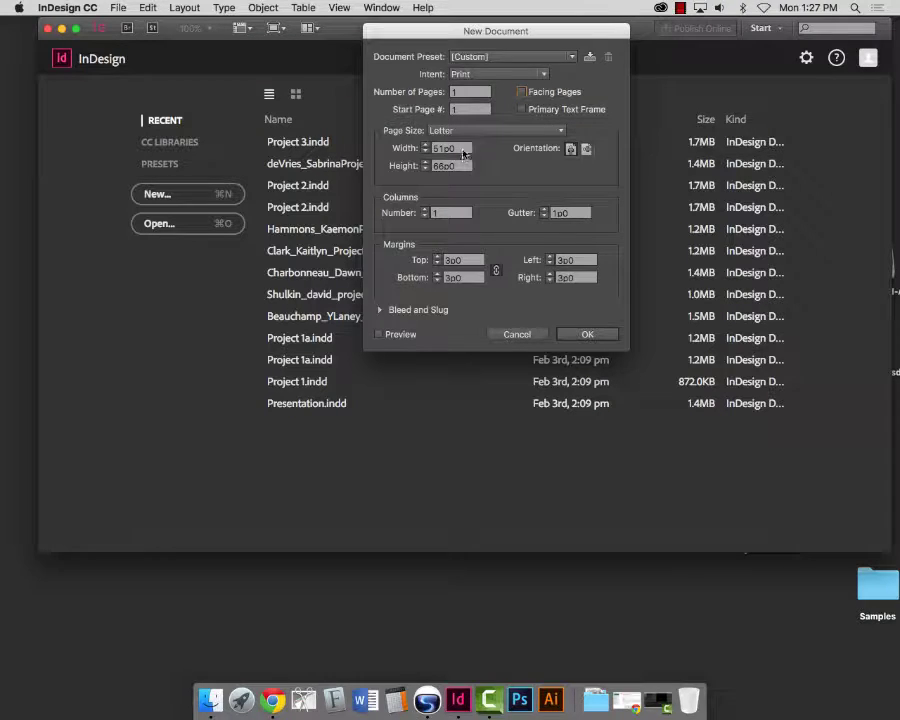
- Create a new one-page print document measuring 60p0 wide by 60p0 high, with its preview turned on
drag(463, 153, 426, 149)
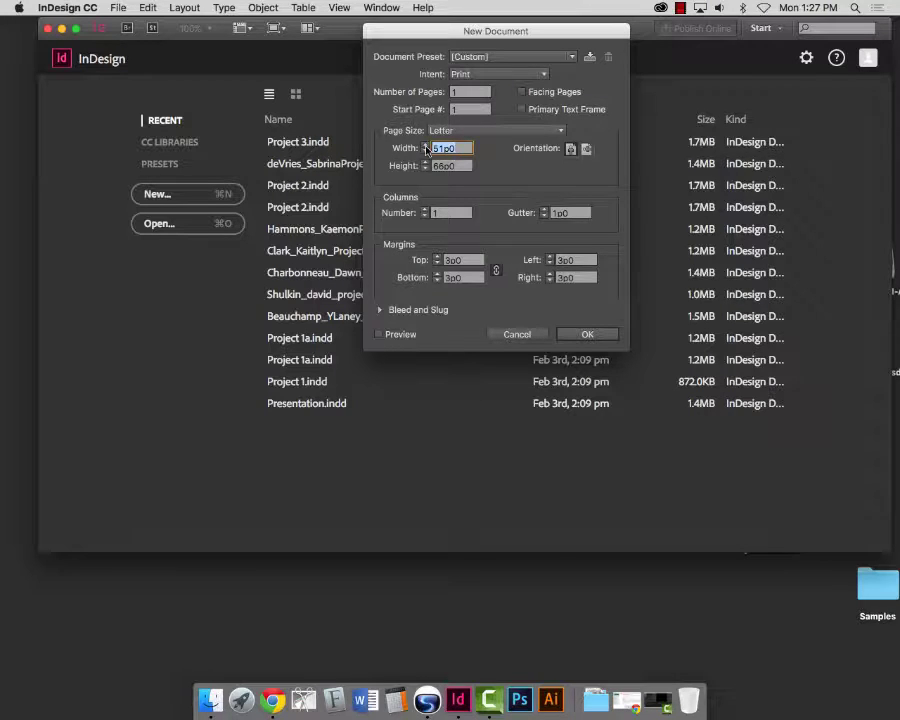
text(50p0)
key(Tab)
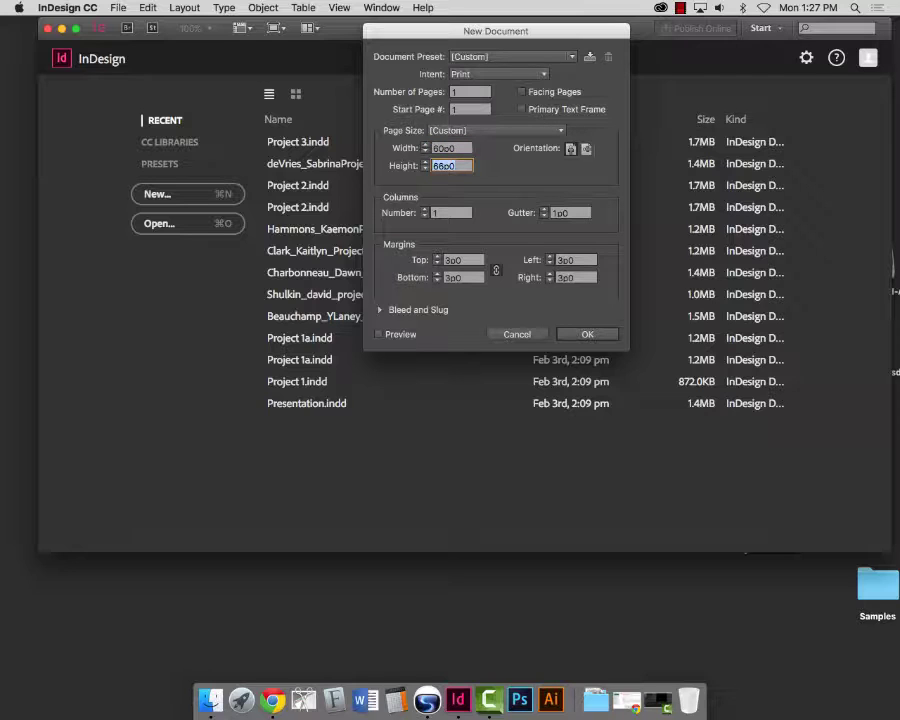
text(10 in)
double_click(452, 153)
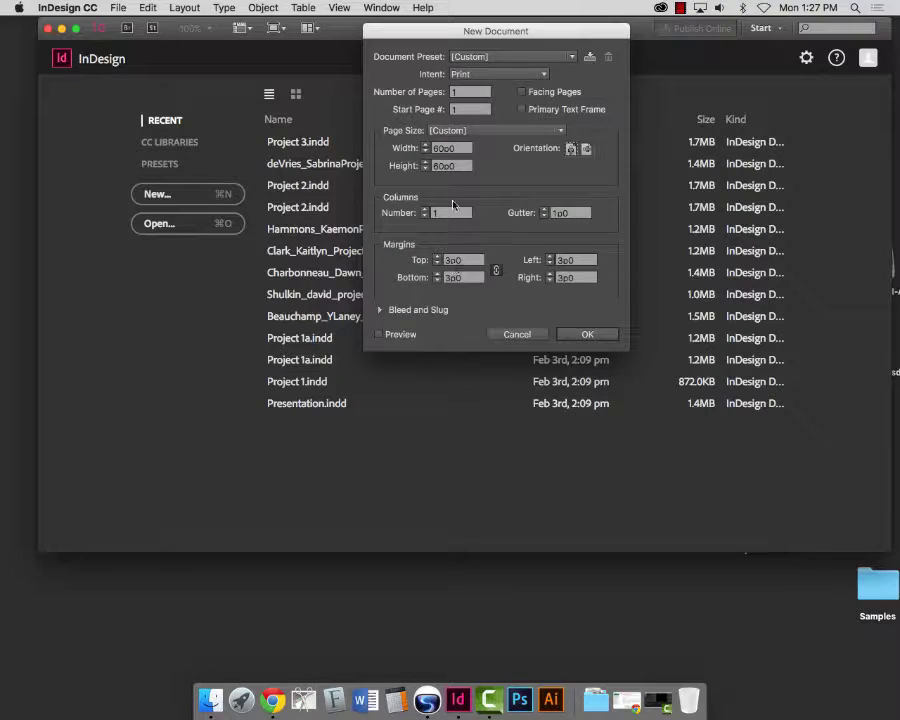
click(379, 335)
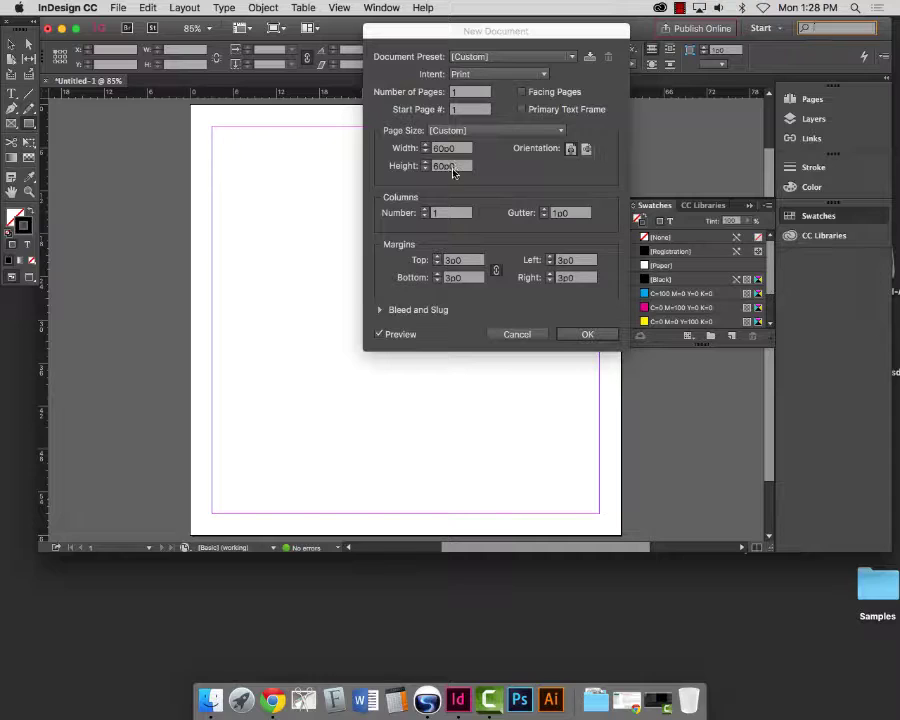
click(588, 335)
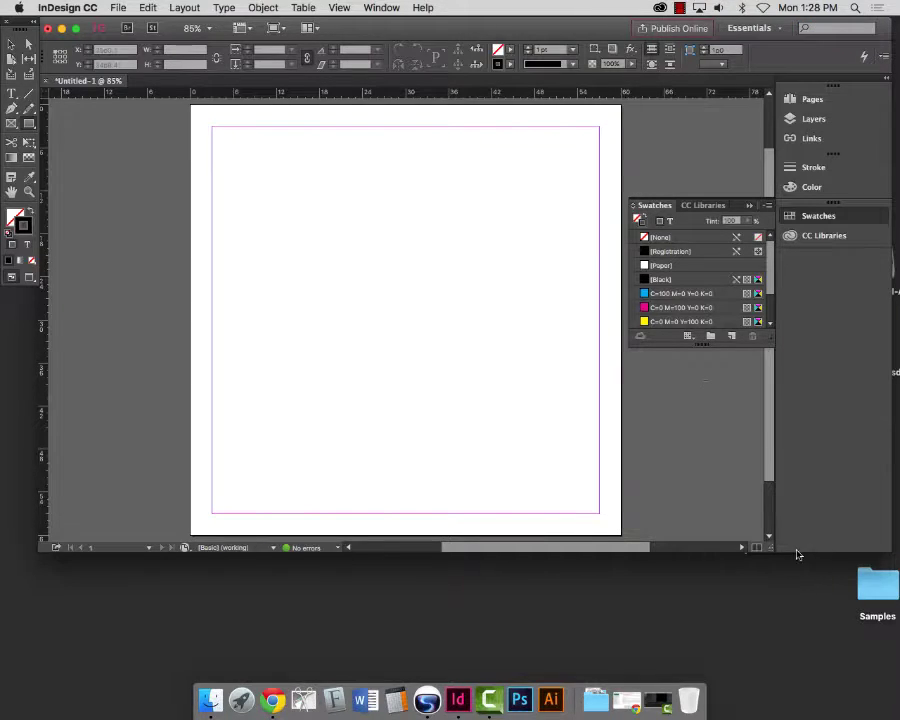
- Enlarge the InDesign document window, shrink the Dock to make room, and collapse the Swatches panel
drag(773, 555, 816, 679)
drag(579, 700, 578, 711)
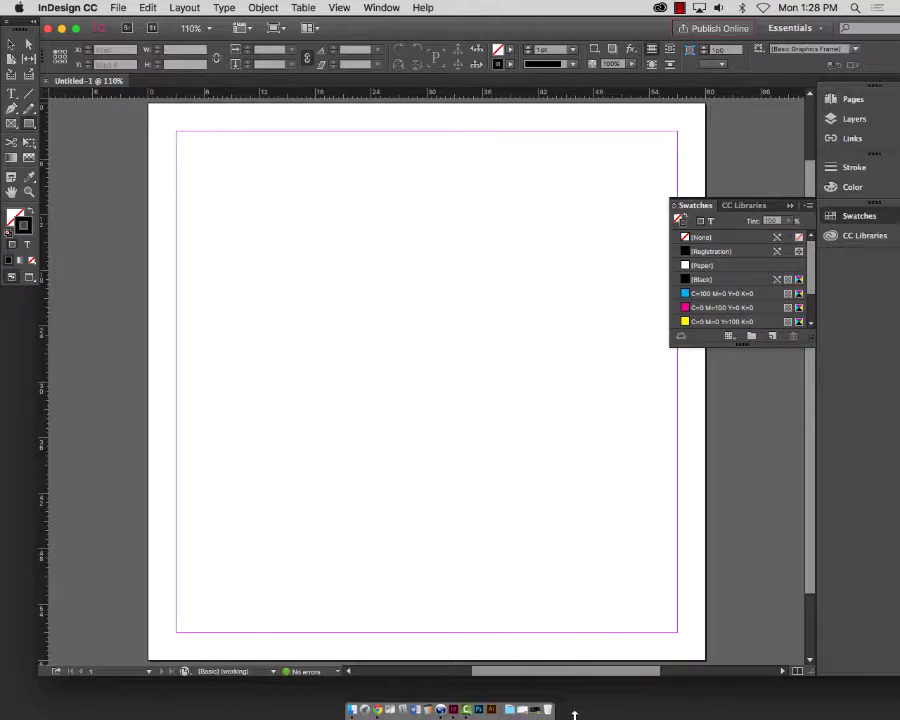
drag(789, 680, 814, 703)
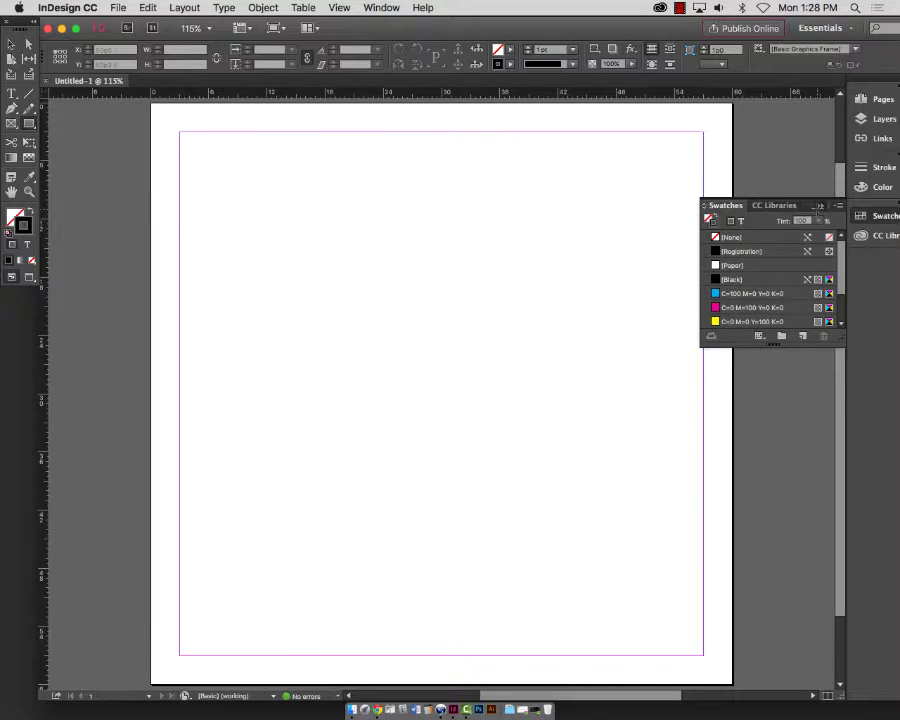
click(820, 205)
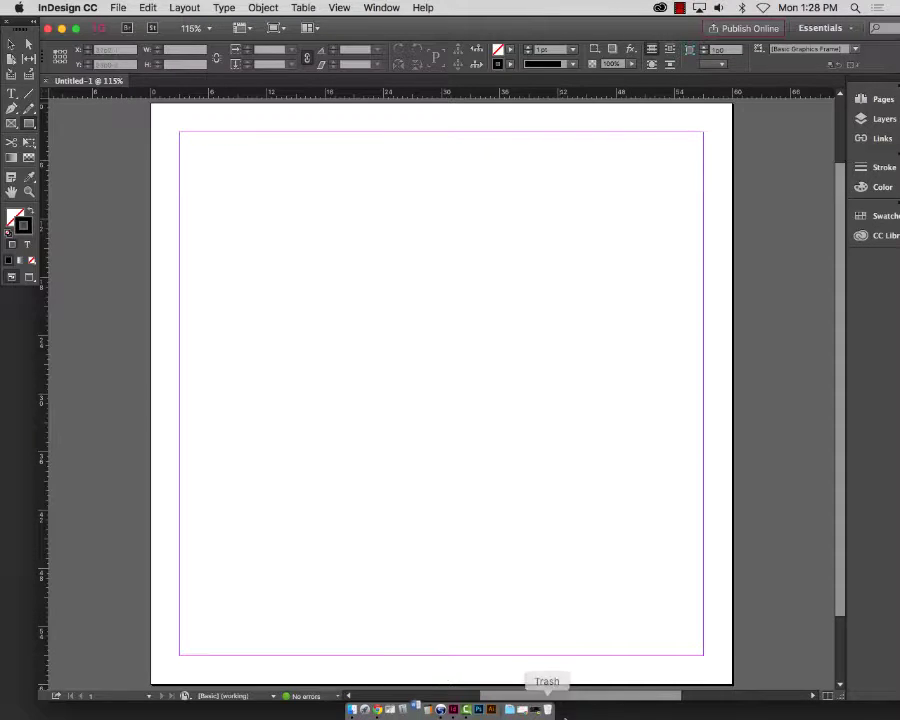
- Switch to Chrome, review the Project 4: Paragraph Indicators assignment on the Week 5 - Week 6 page, and minimize the browser
click(428, 709)
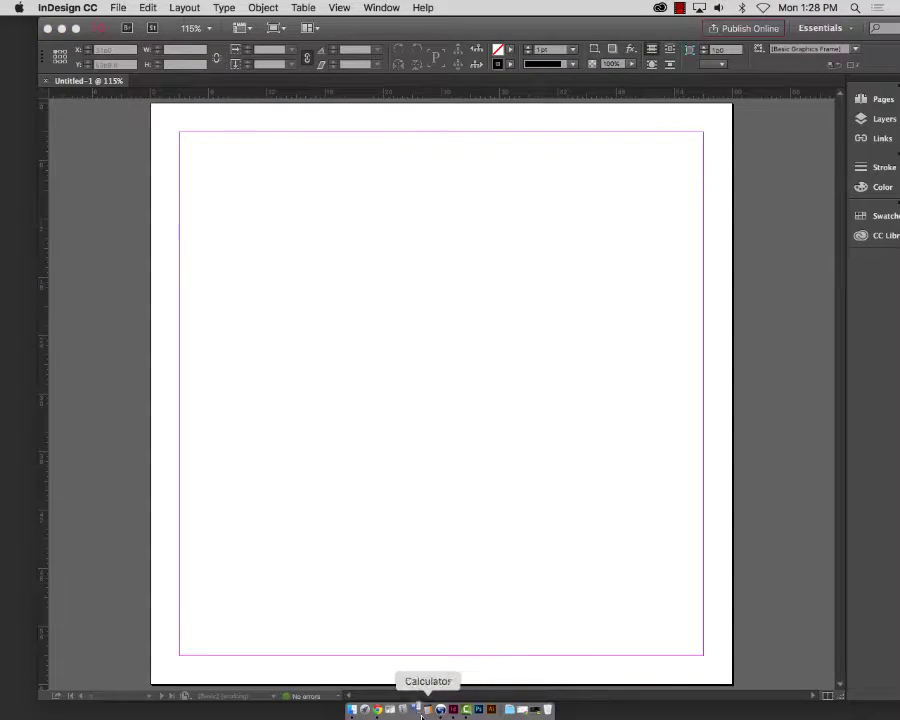
click(378, 710)
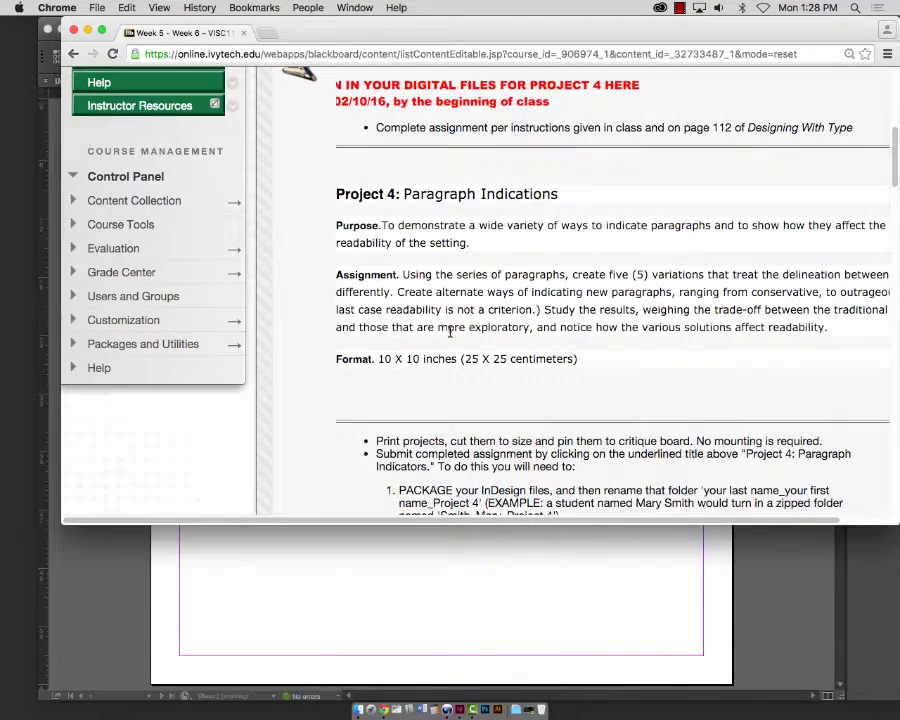
scroll(462, 424, up, 8)
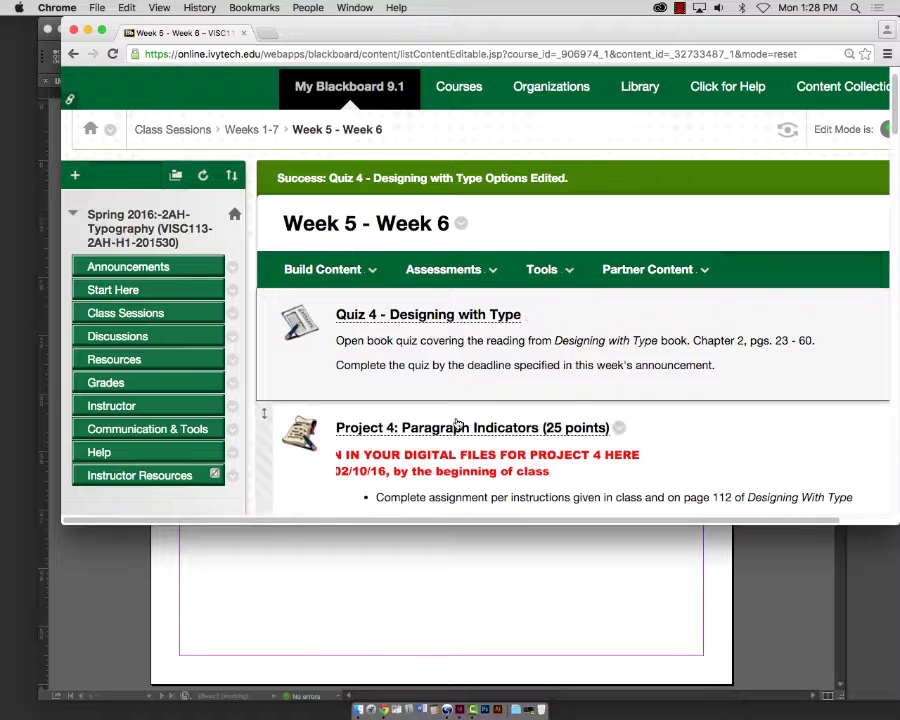
scroll(455, 400, down, 2)
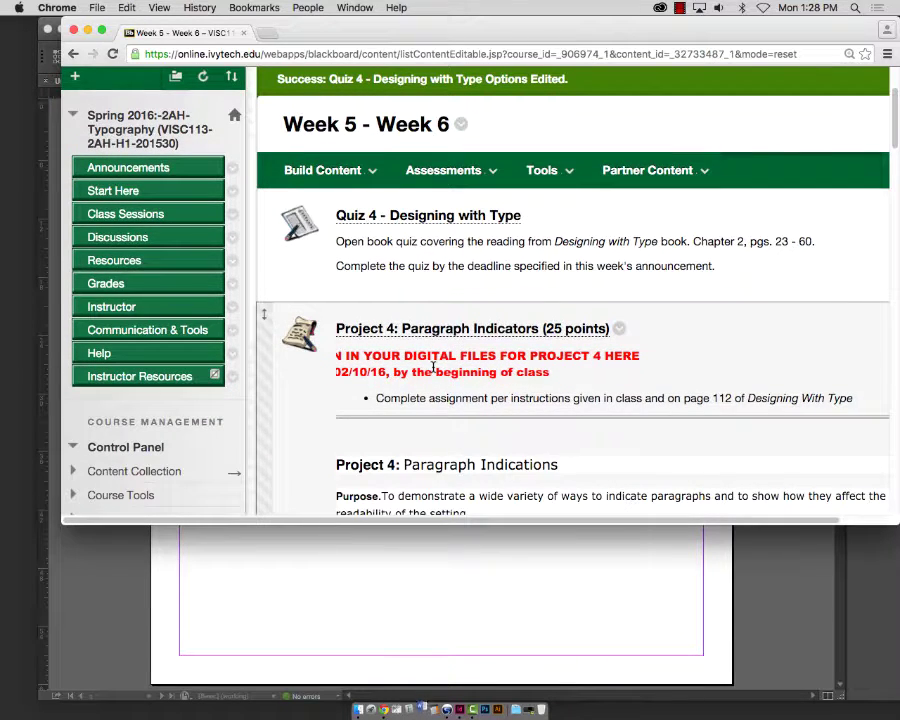
click(87, 31)
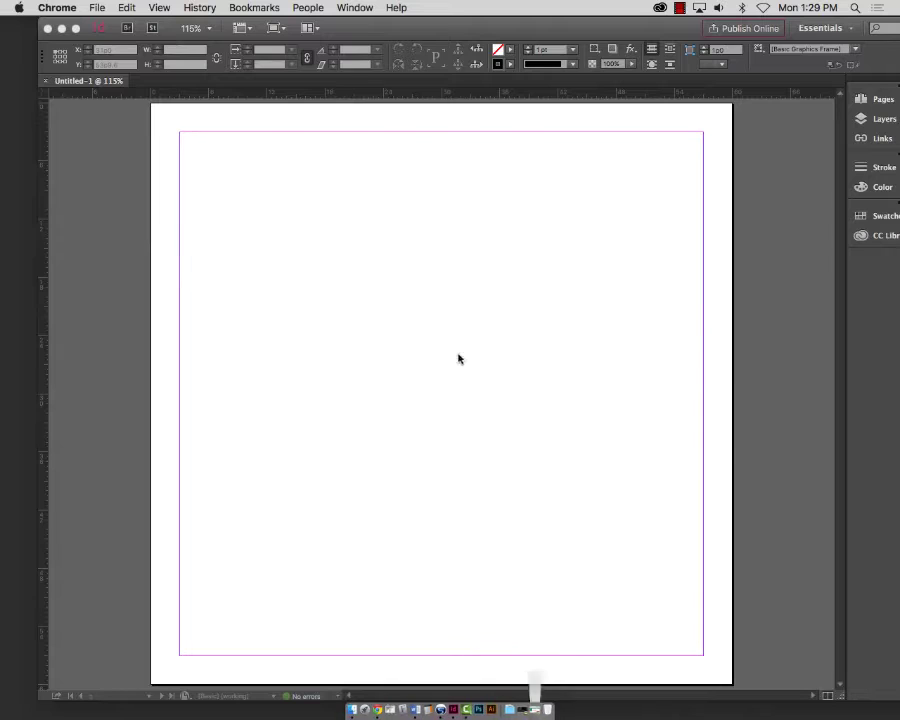
- Bring up Word, switch back to Chrome, and search the web for "Articles on monkeys" in a new tab
click(419, 708)
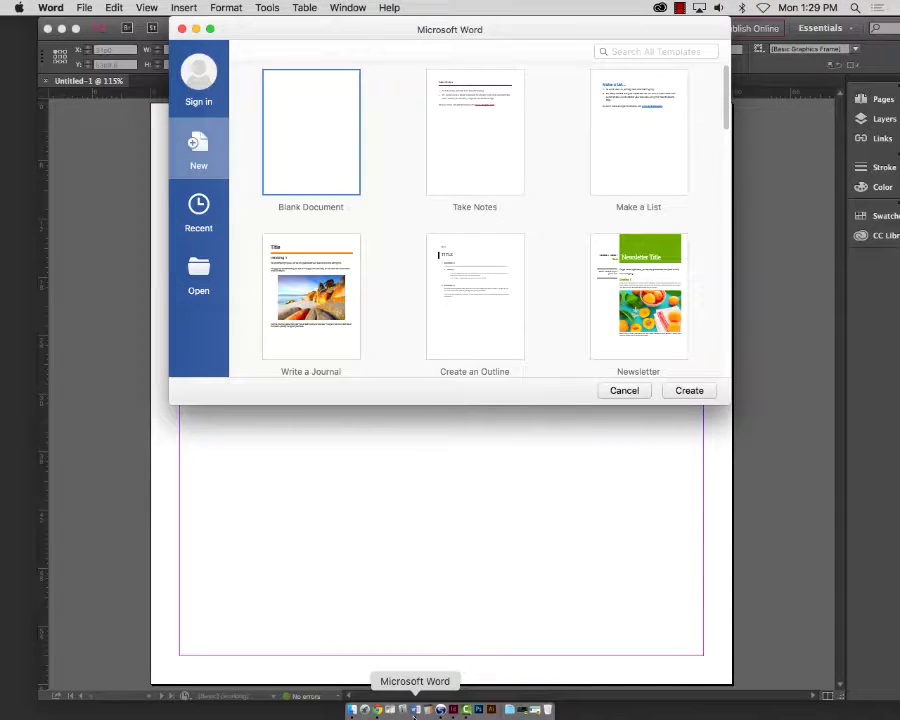
click(377, 712)
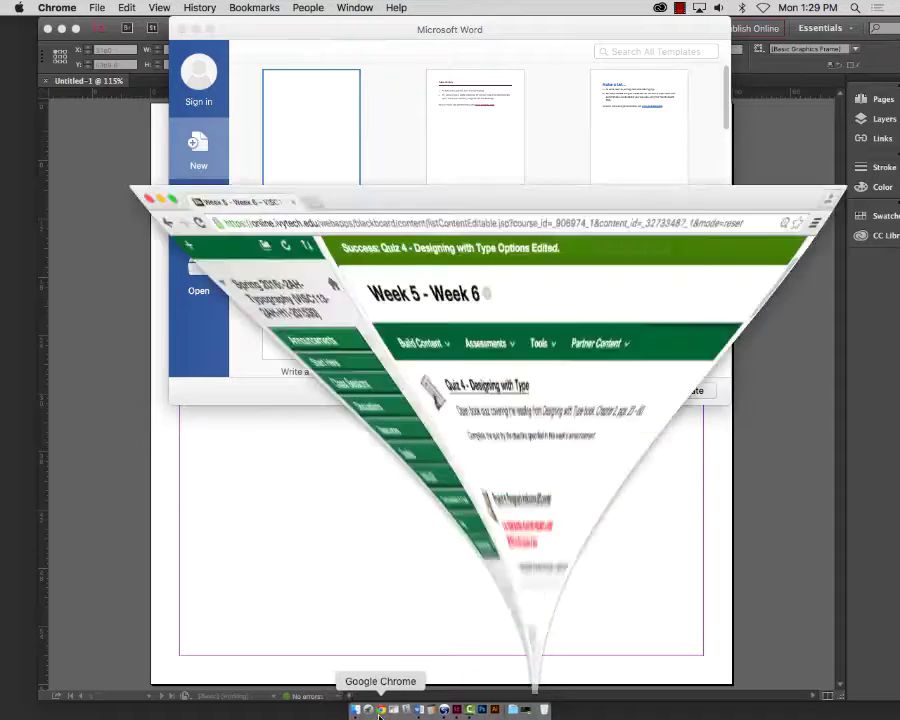
click(265, 37)
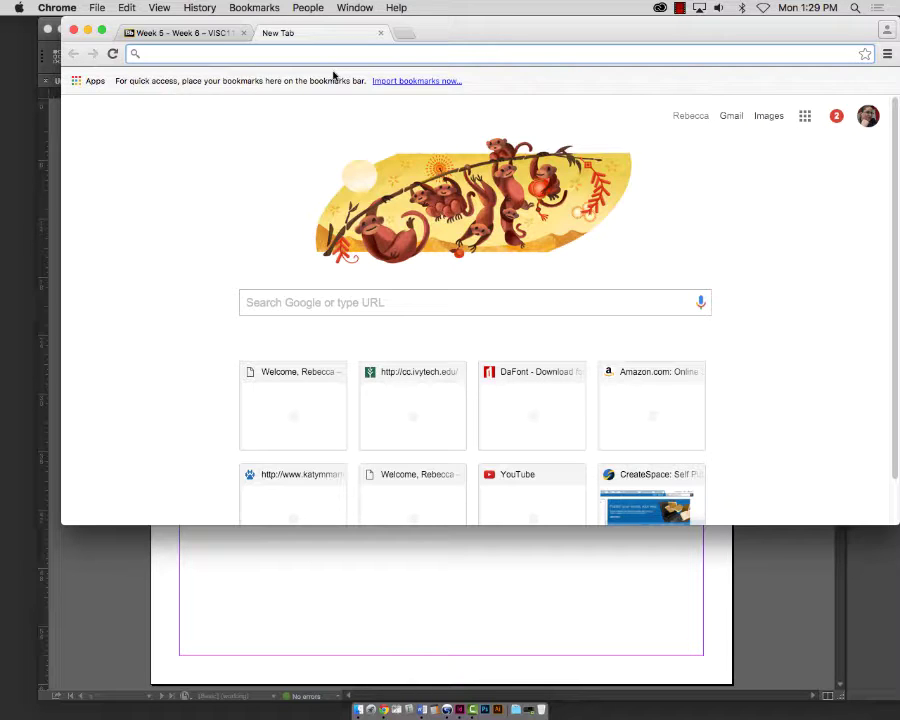
text(Articl)
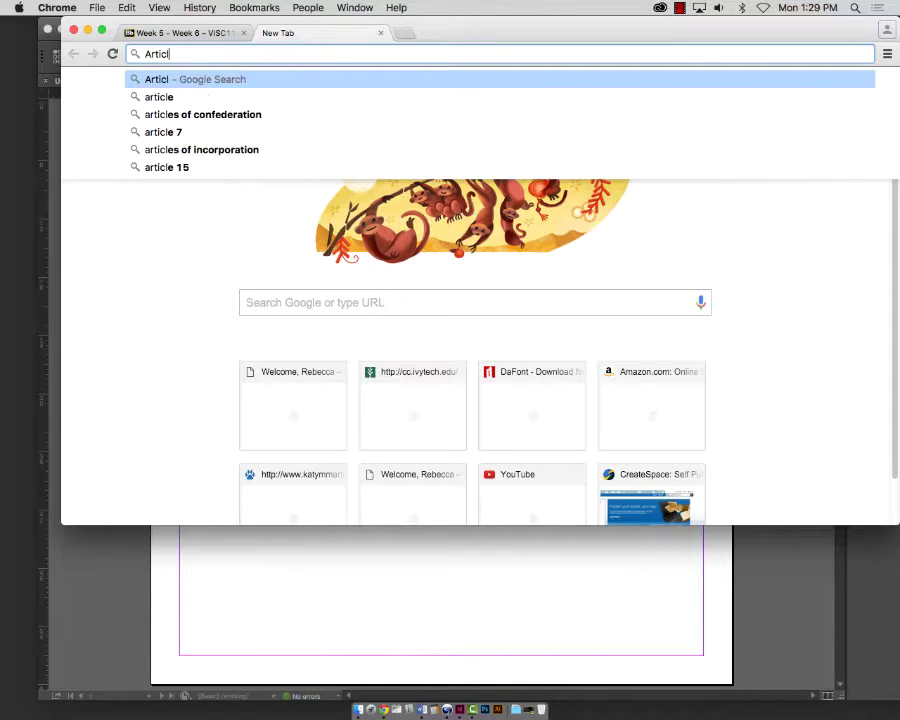
text(es on mond)
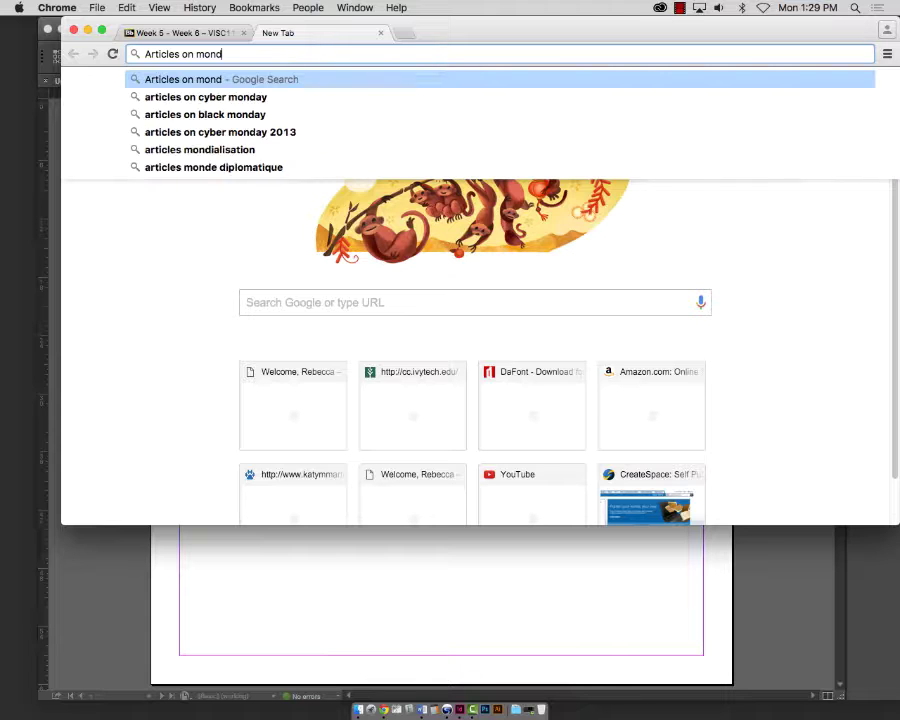
key(BackSpace)
text(keys)
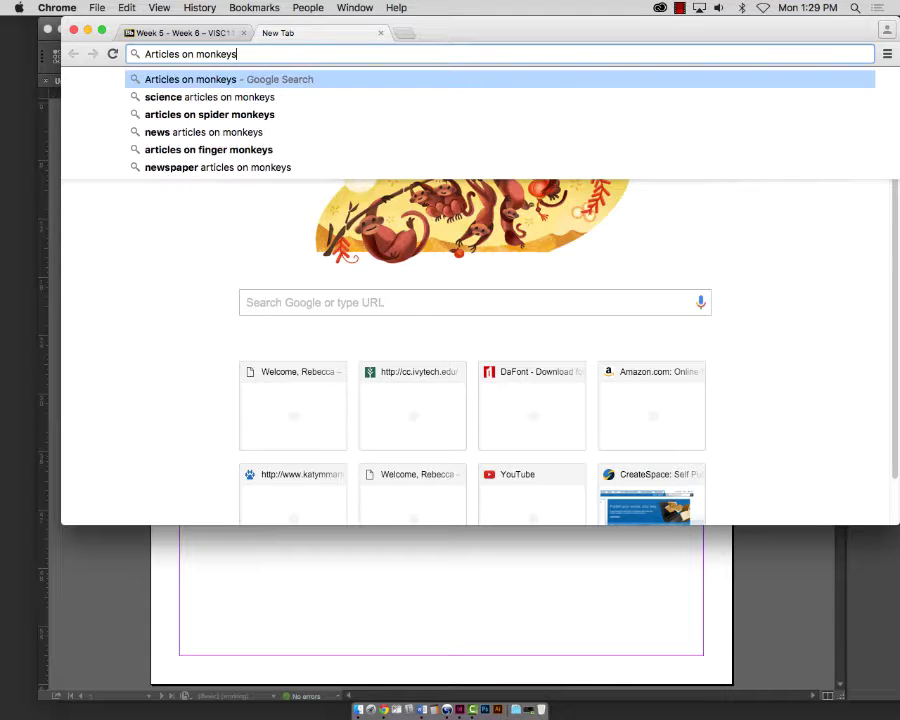
key(Return)
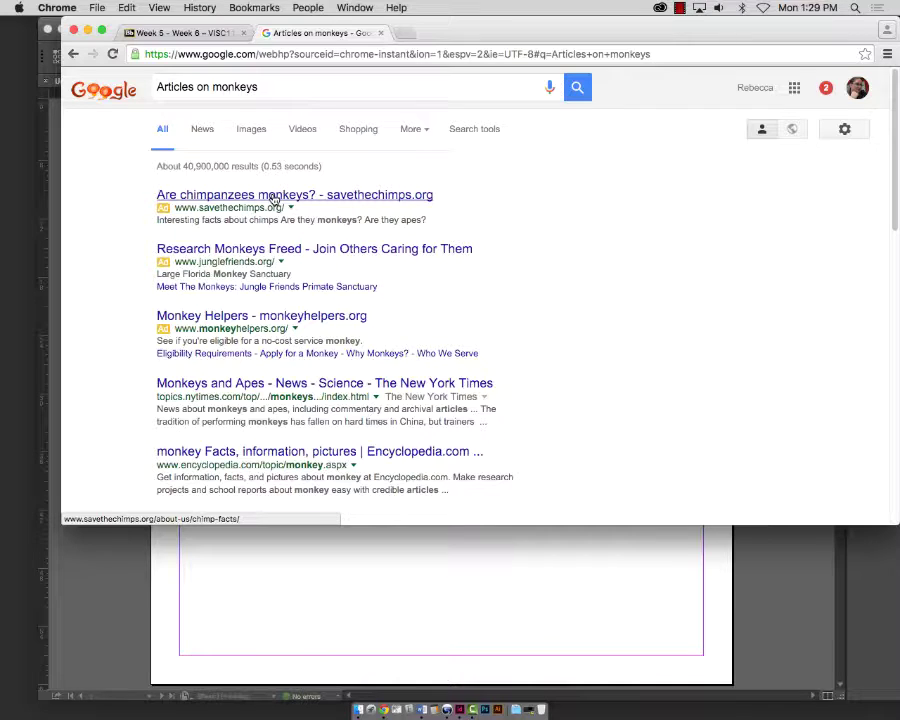
- Open the savethechimps.org result about chimpanzees and look through the Chimp Facts article for usable paragraphs
click(273, 199)
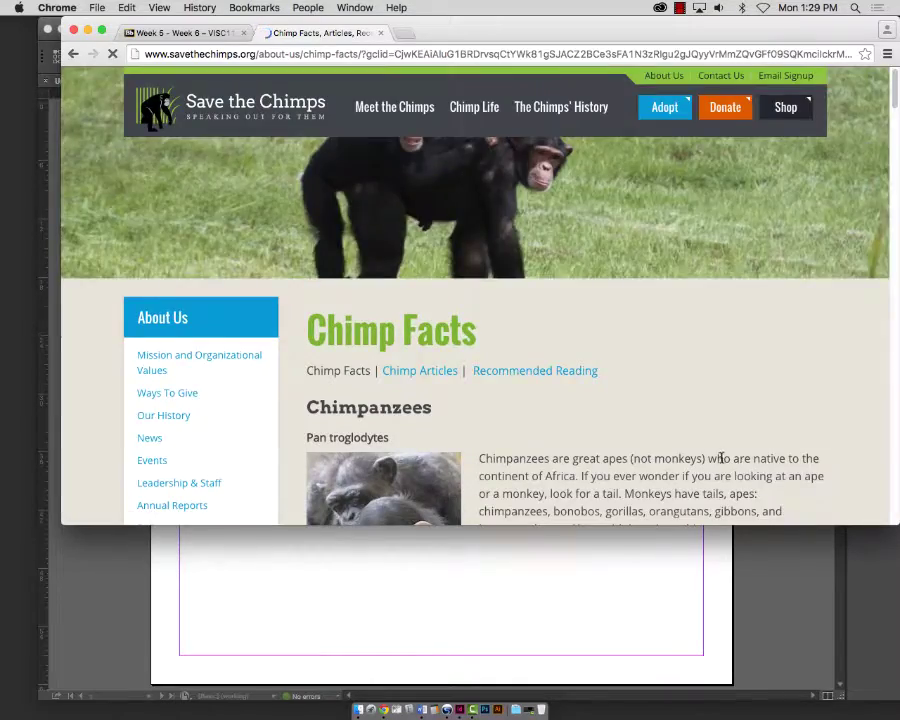
scroll(718, 456, down, 5)
scroll(718, 456, down, 10)
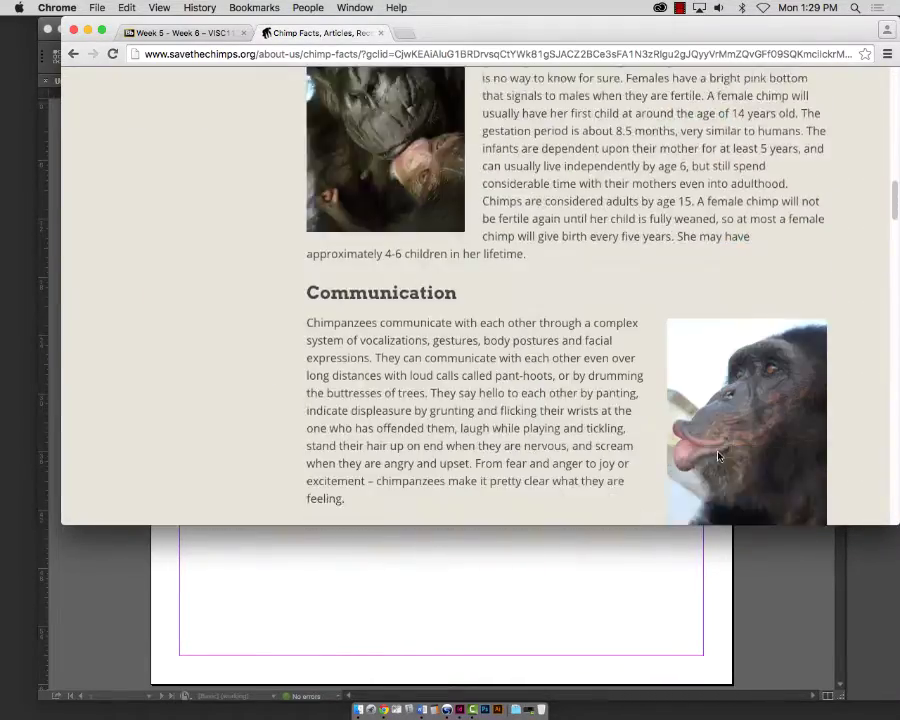
scroll(718, 456, up, 20)
scroll(718, 453, down, 3)
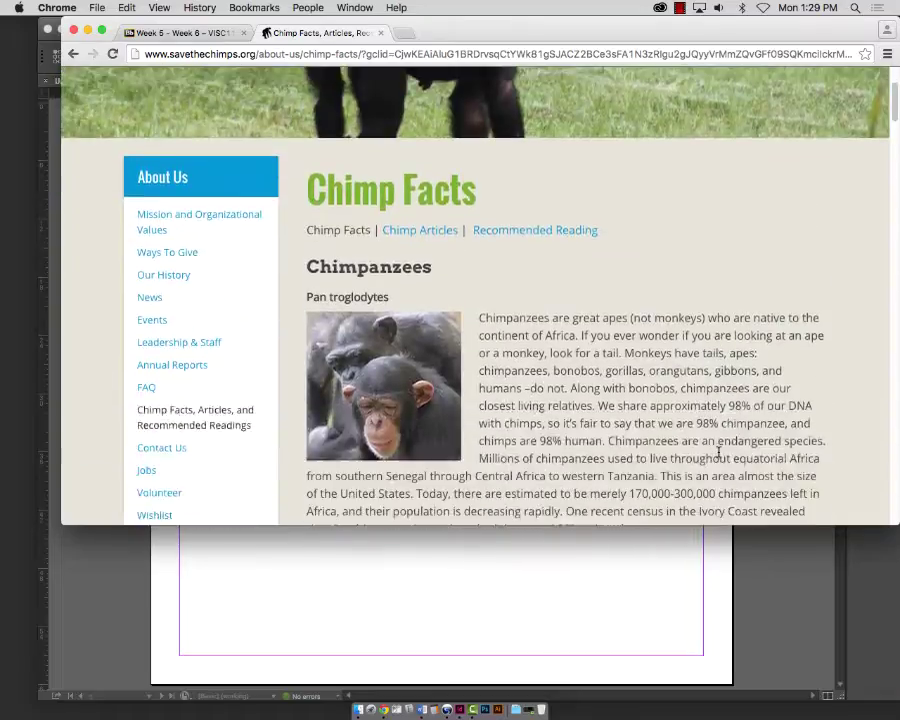
scroll(718, 453, down, 2)
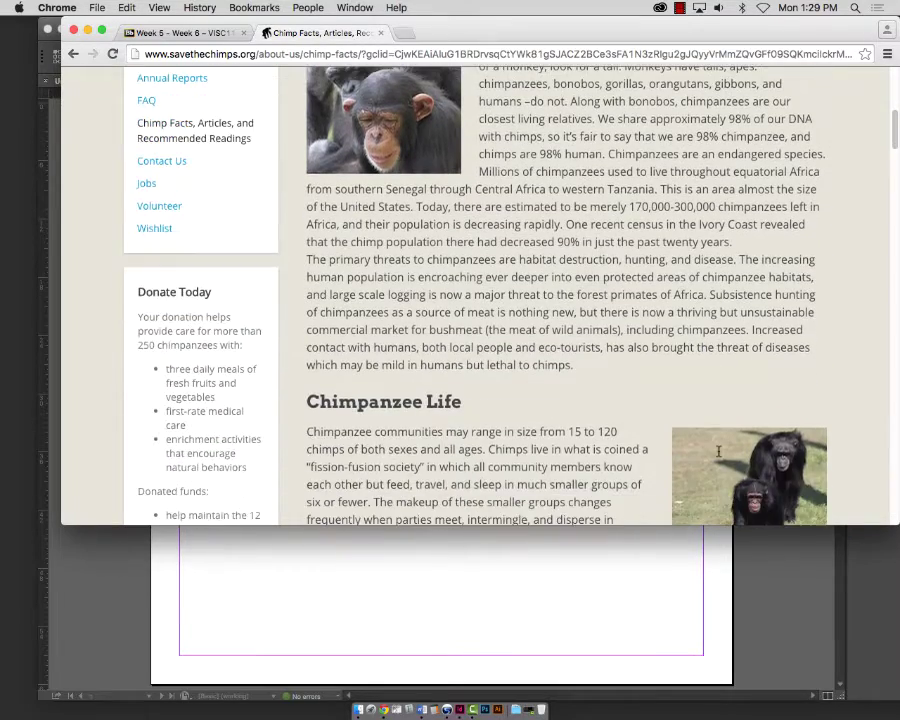
scroll(718, 453, up, 2)
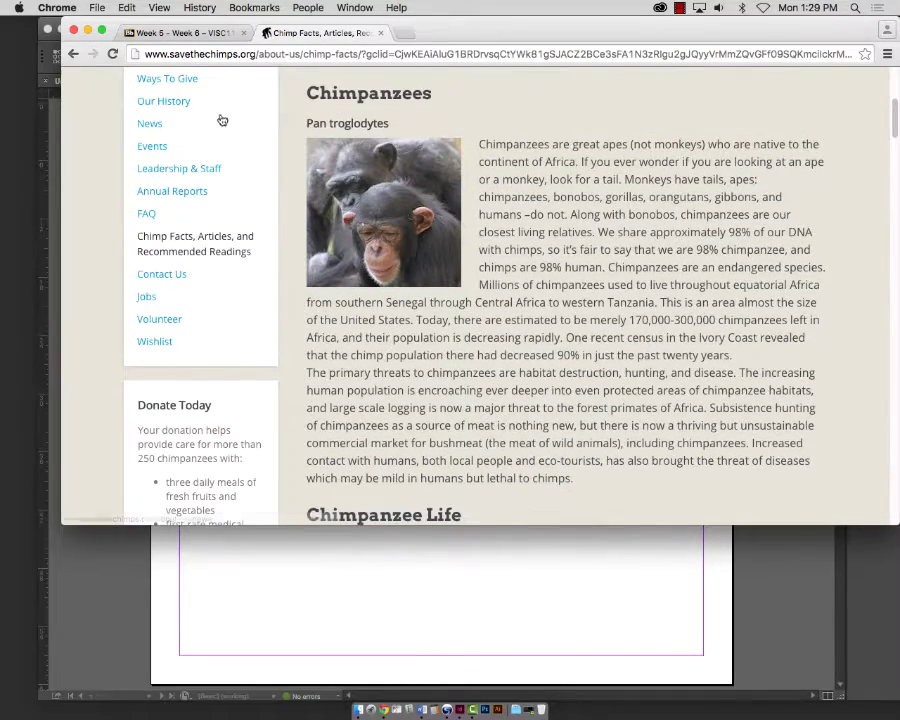
- Dismiss the email signup pop-up, select the article text from the Chimpanzees heading through the Grooming section, and switch to Word
drag(303, 90, 460, 429)
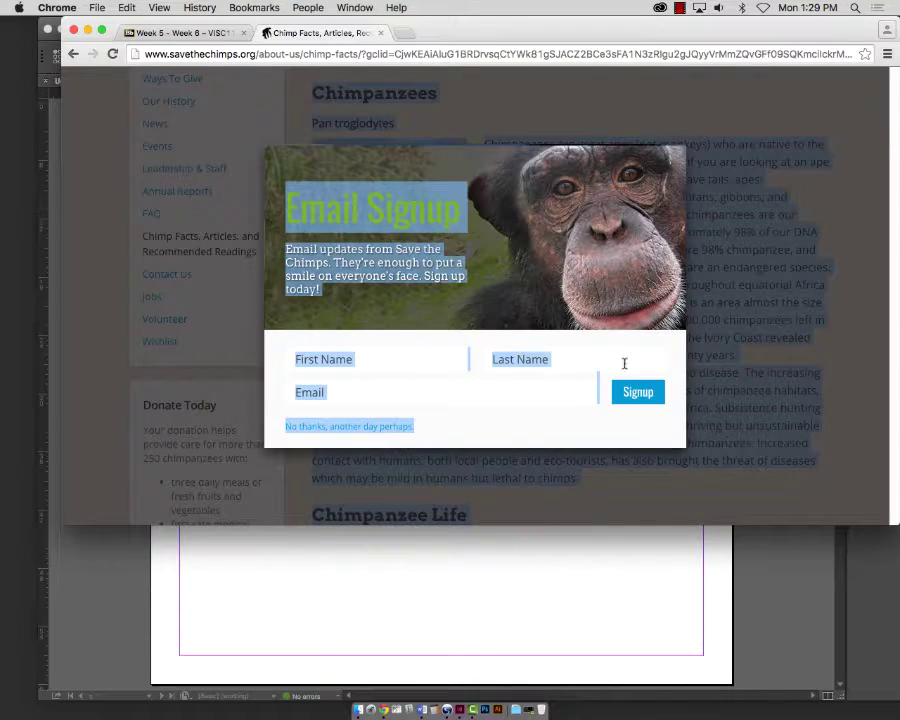
click(433, 184)
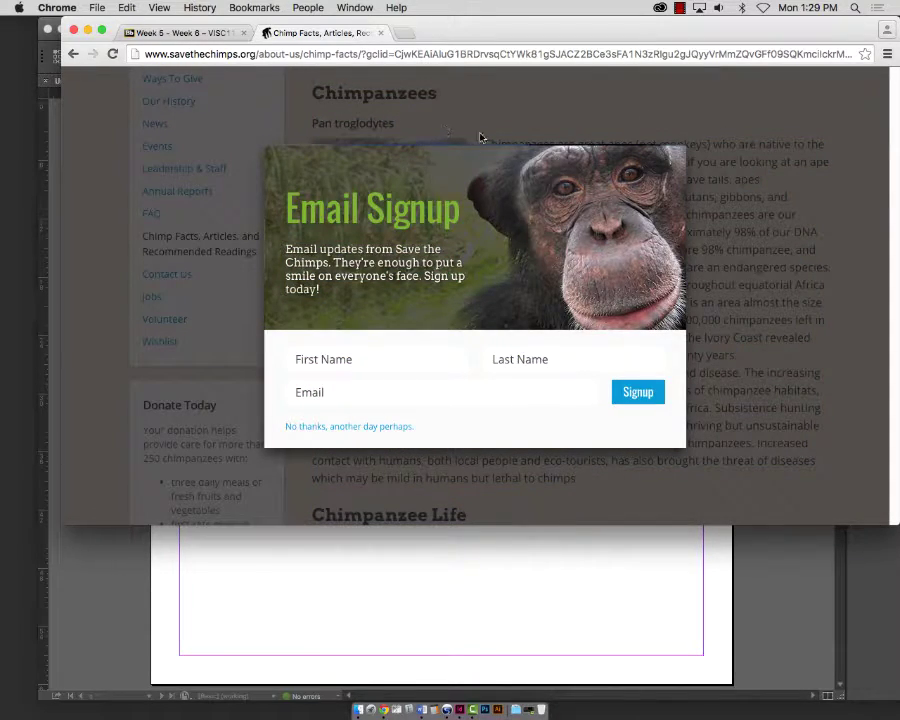
click(480, 137)
drag(321, 100, 640, 505)
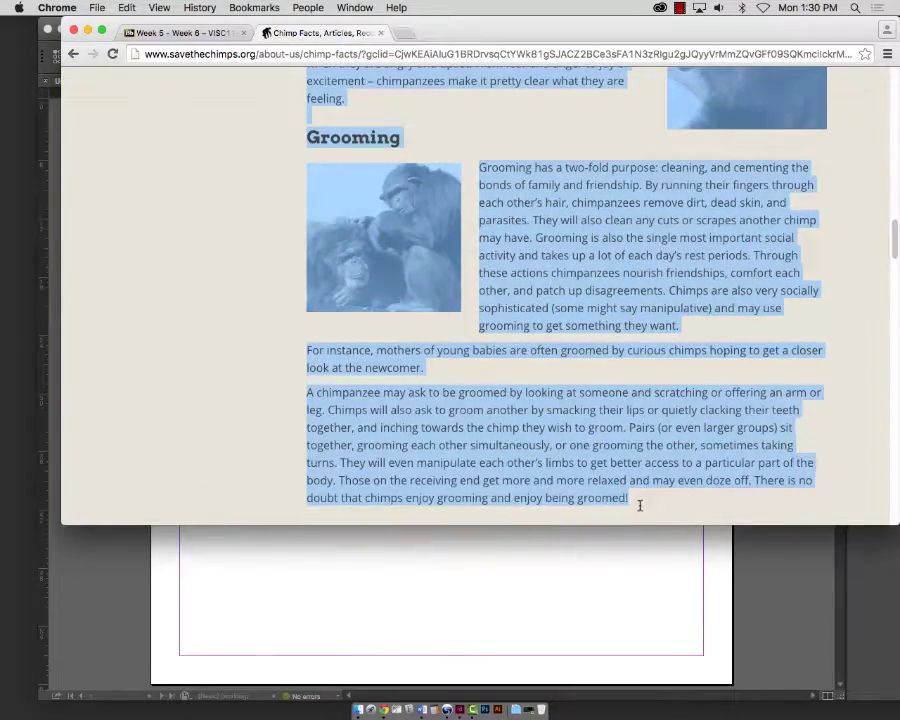
click(427, 709)
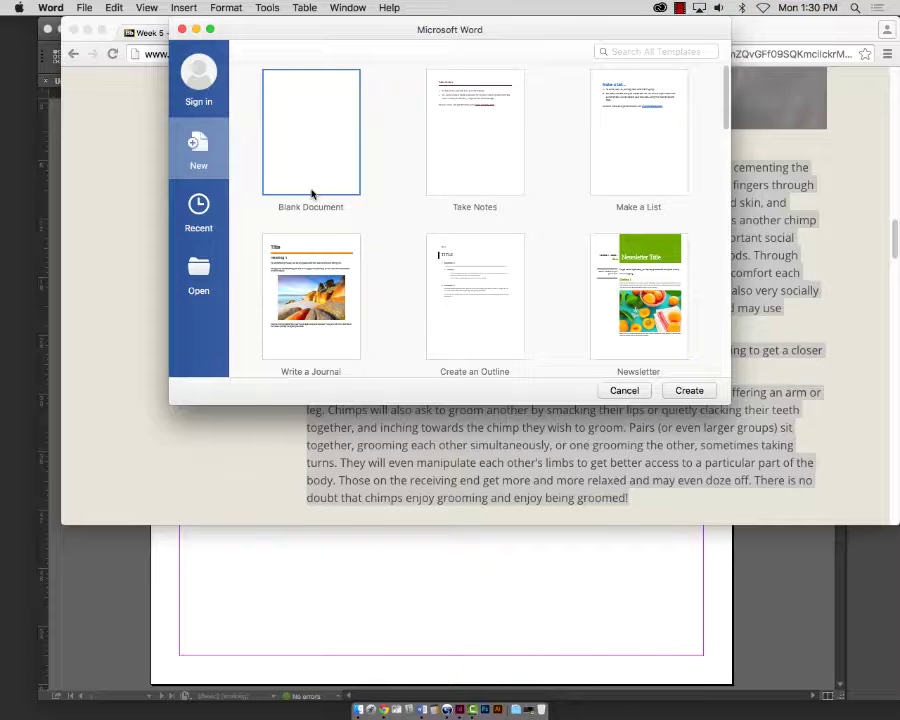
- Switch back to Chrome, search the web for "Capuchin monkey", and open the image results
click(805, 35)
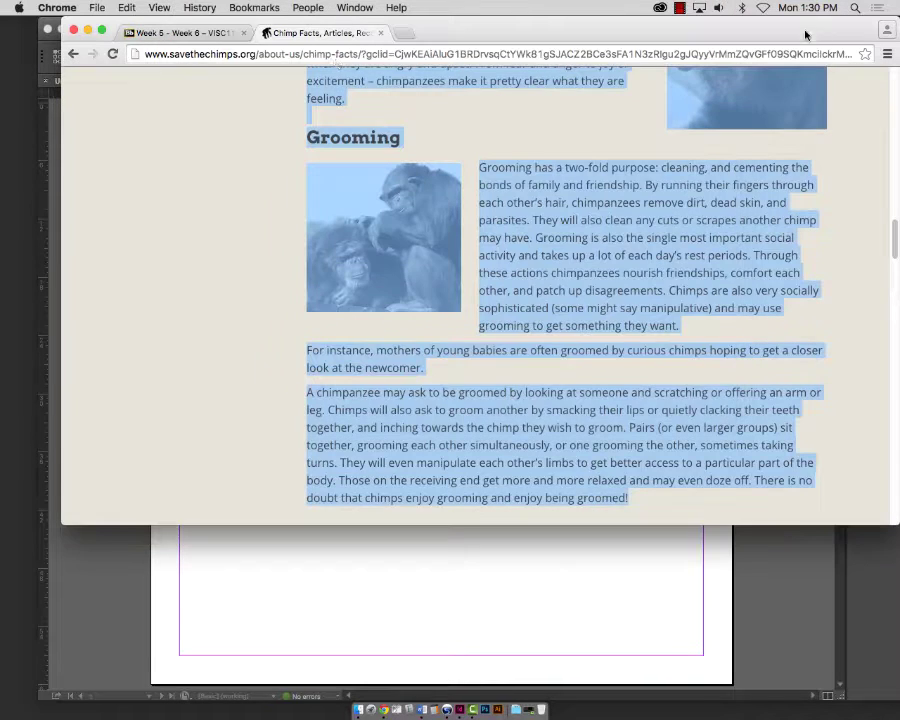
click(240, 54)
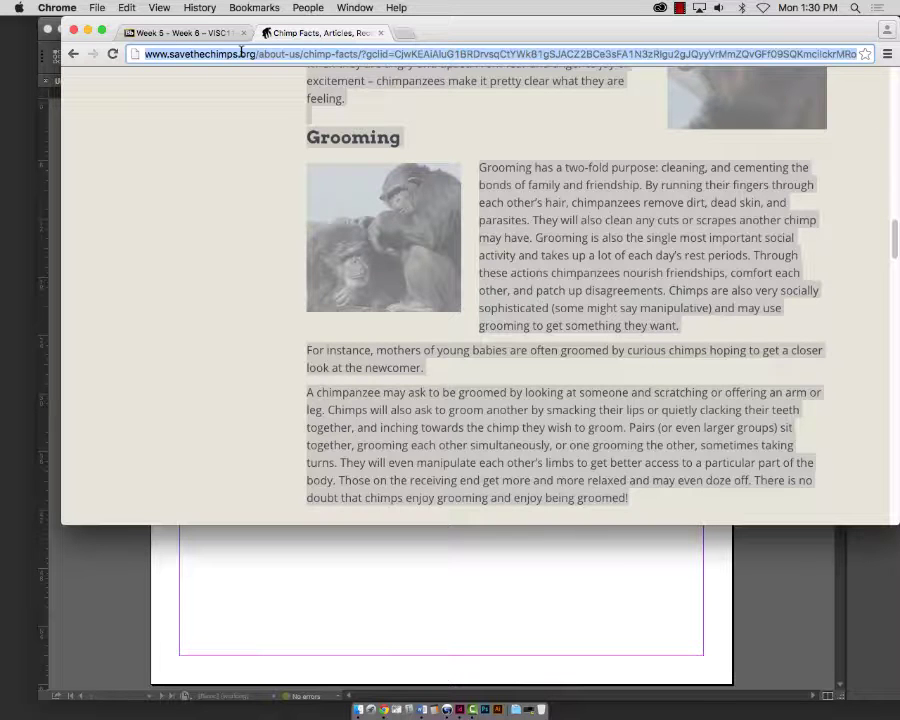
text(Ca)
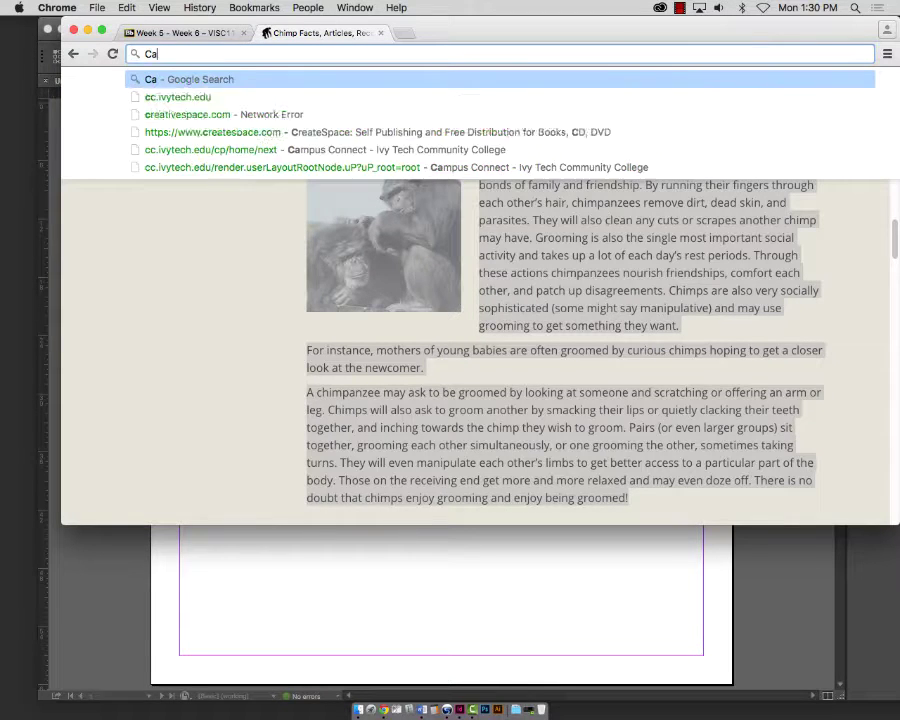
text(puchin monkey)
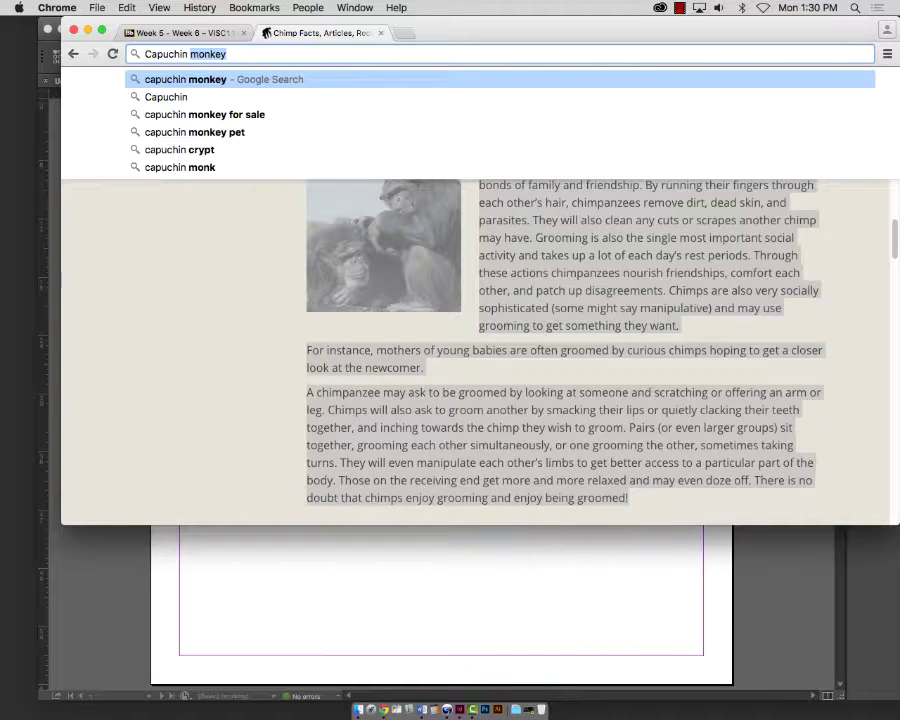
key(Return)
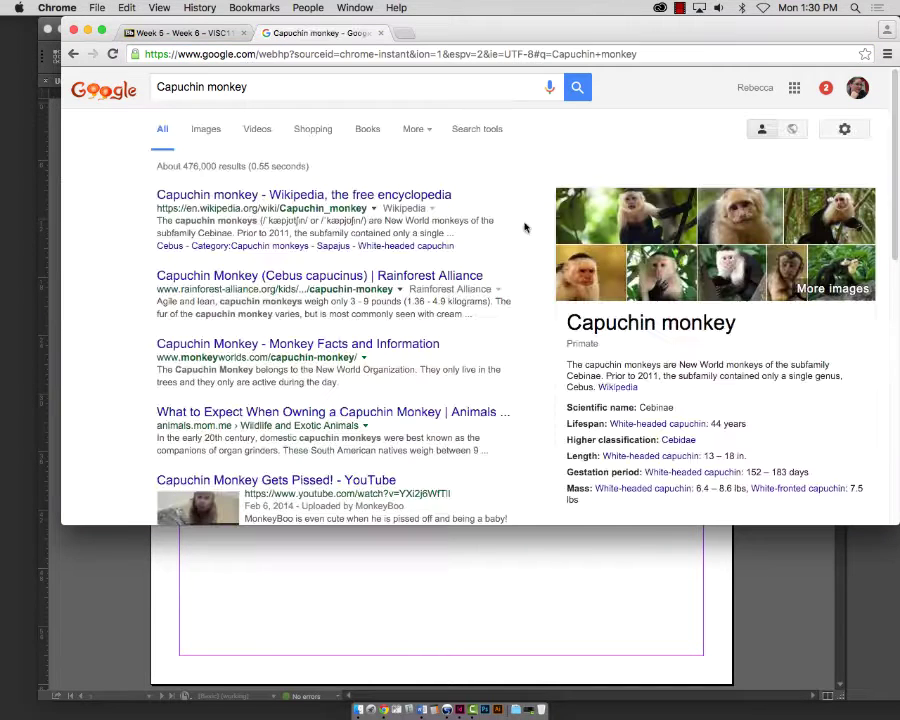
click(207, 130)
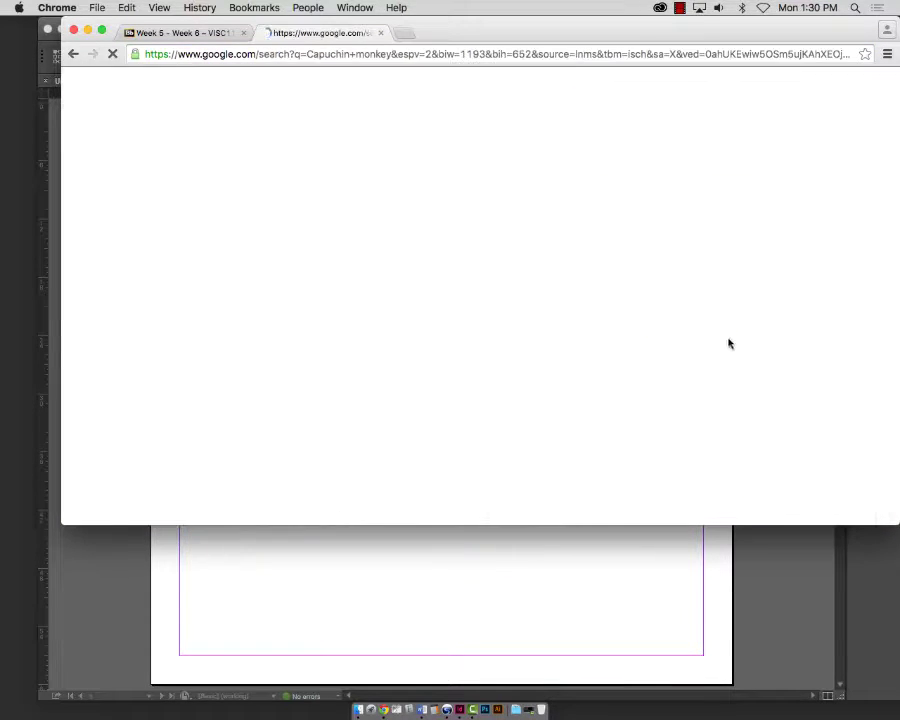
- Enlarge the browser window and preview the wide rainforest-alliance.org capuchin photo and the black-background face portrait from animals.mom.me
drag(897, 523, 897, 666)
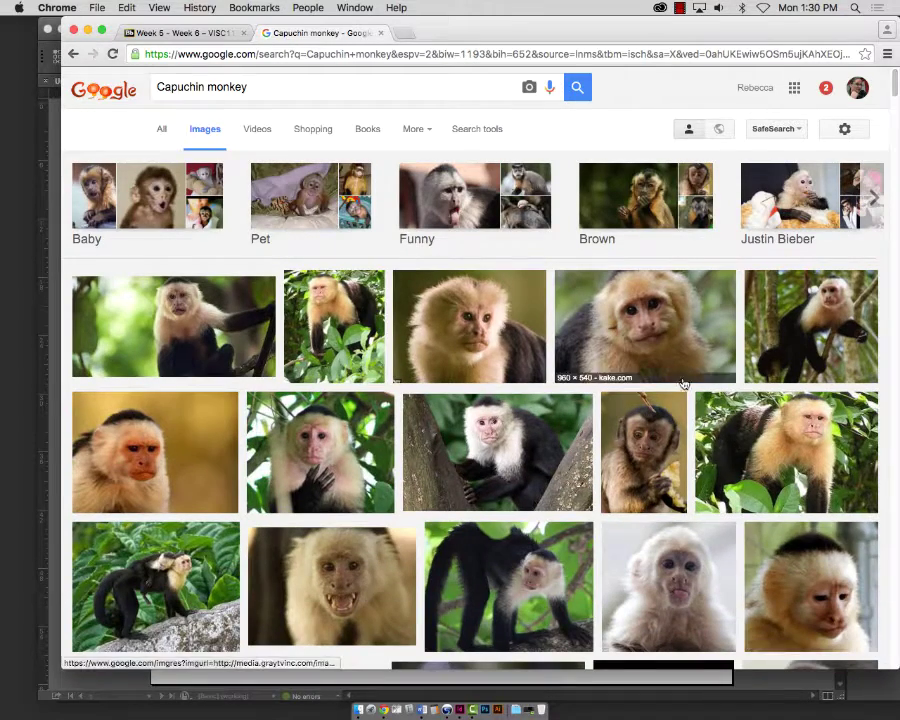
click(215, 333)
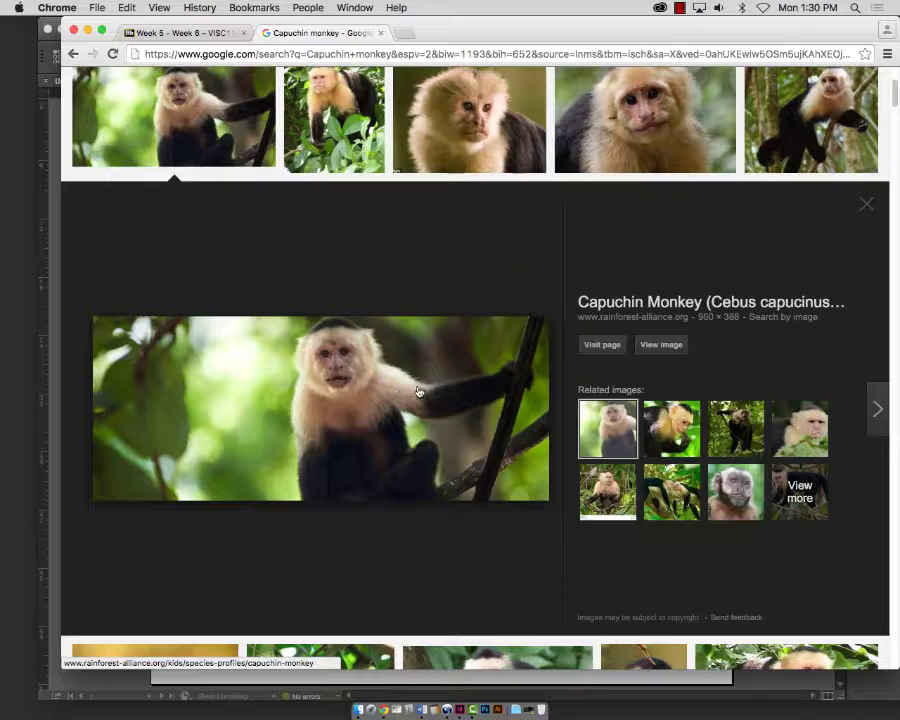
click(867, 208)
scroll(720, 470, down, 2)
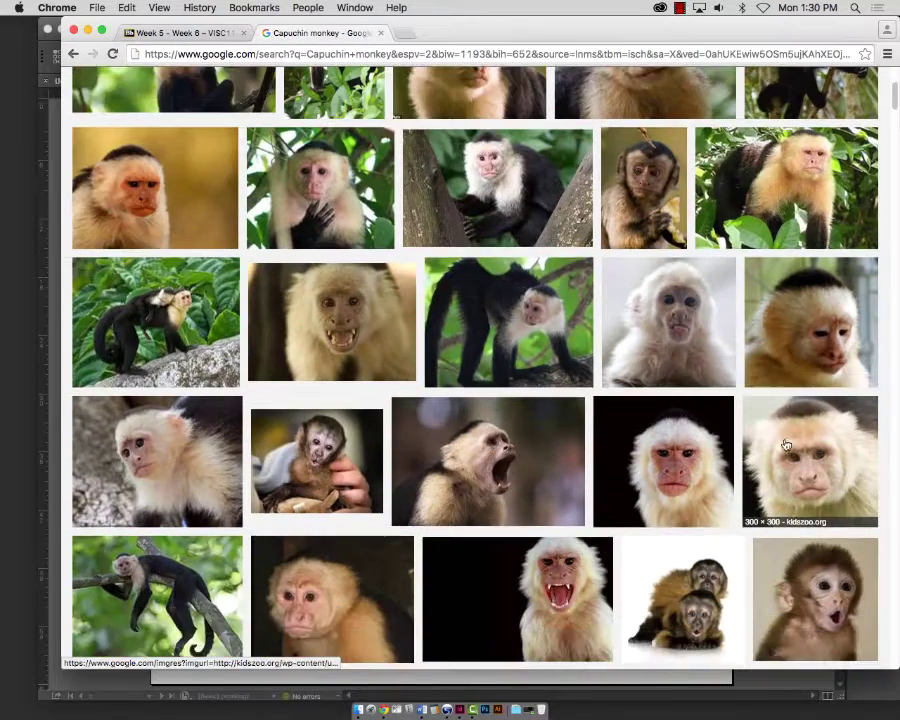
click(680, 505)
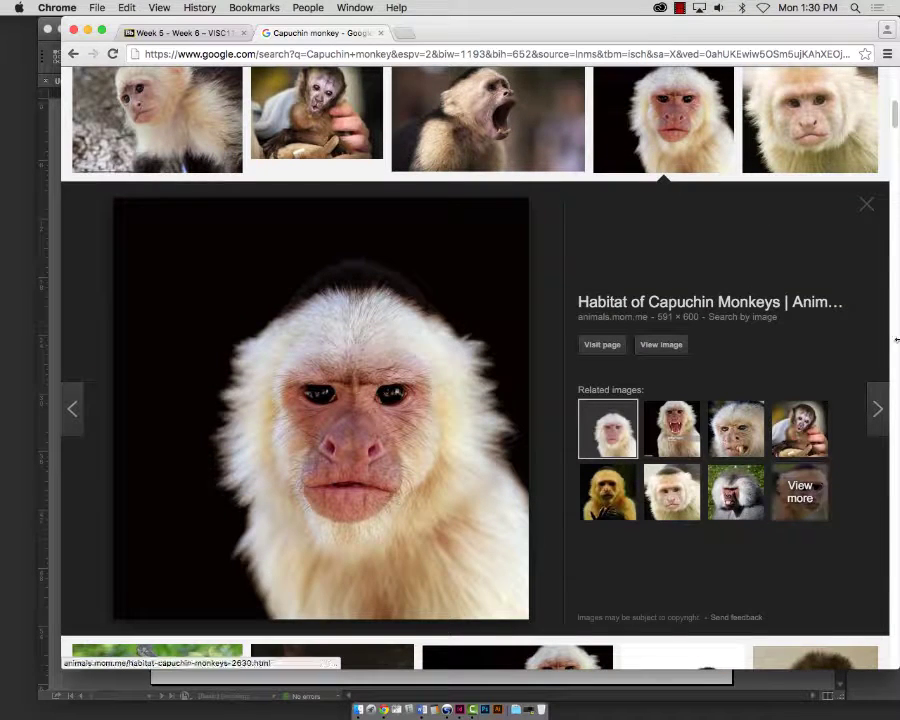
click(867, 218)
- Browse further through the image results, previewing the nydailynews.com photo of the scratched woman and the resting capuchin from treeoflifecostarica.com
scroll(812, 436, down, 1)
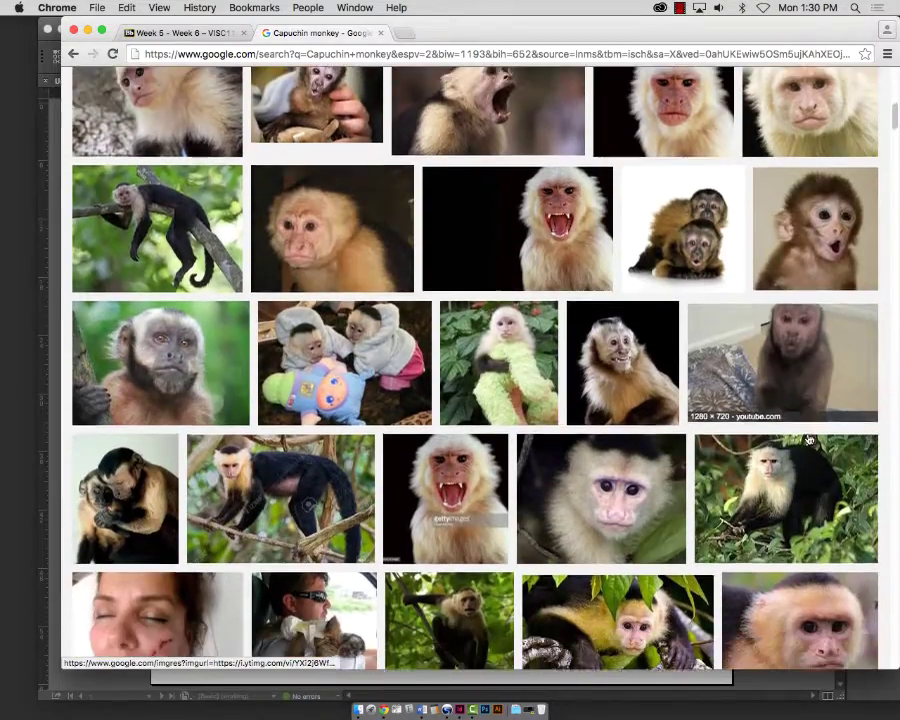
scroll(810, 440, down, 5)
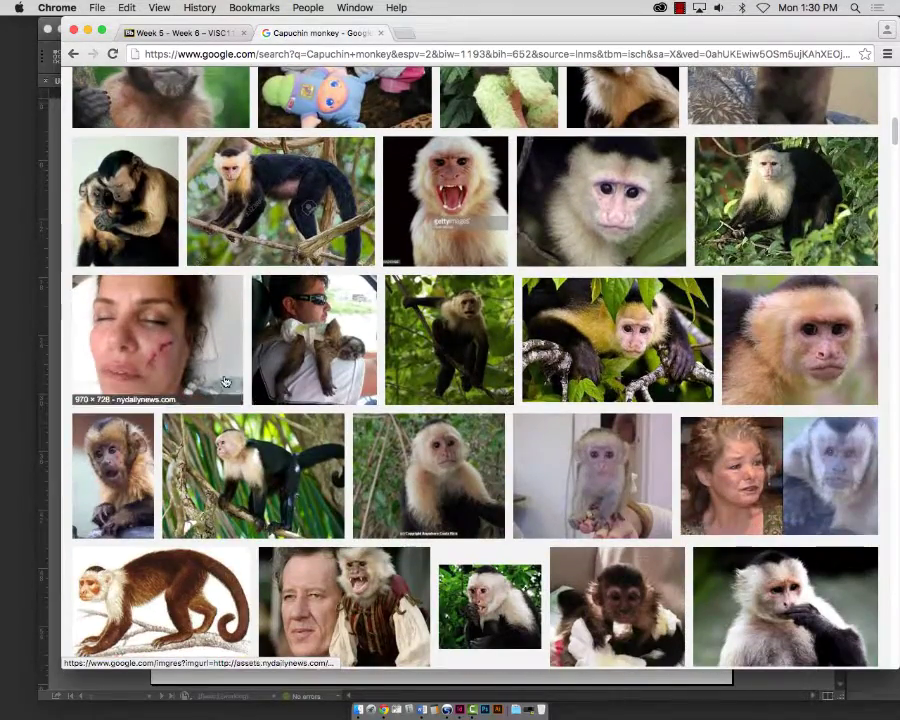
click(160, 366)
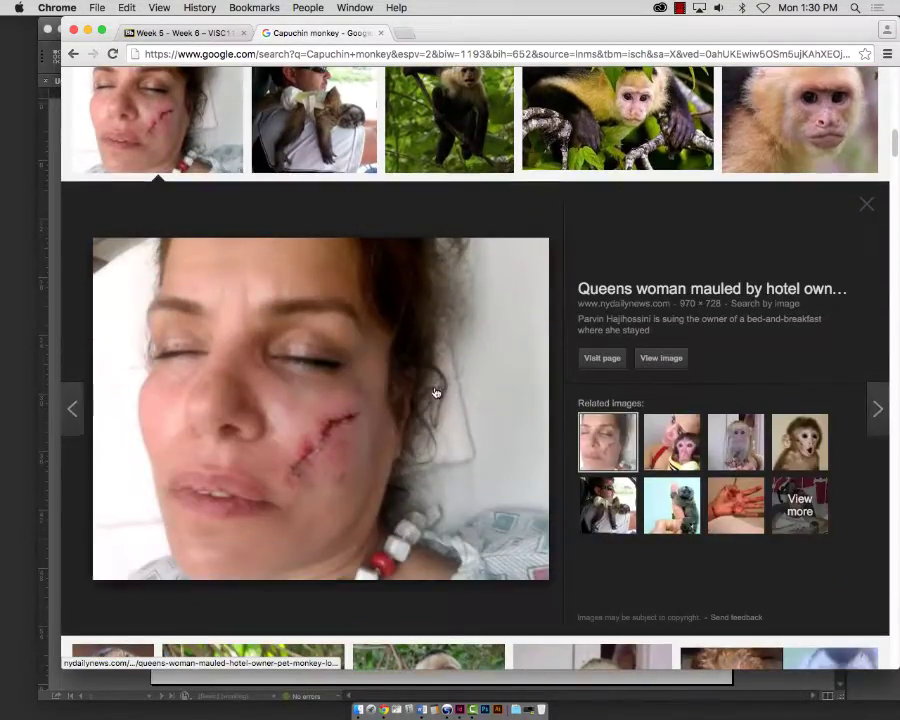
click(869, 208)
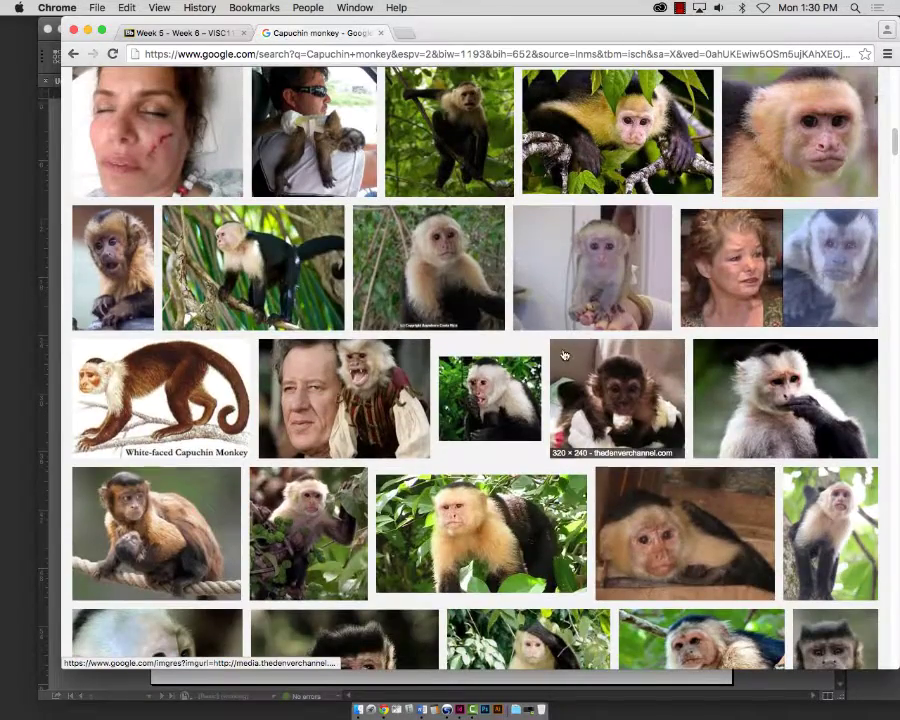
scroll(571, 359, down, 2)
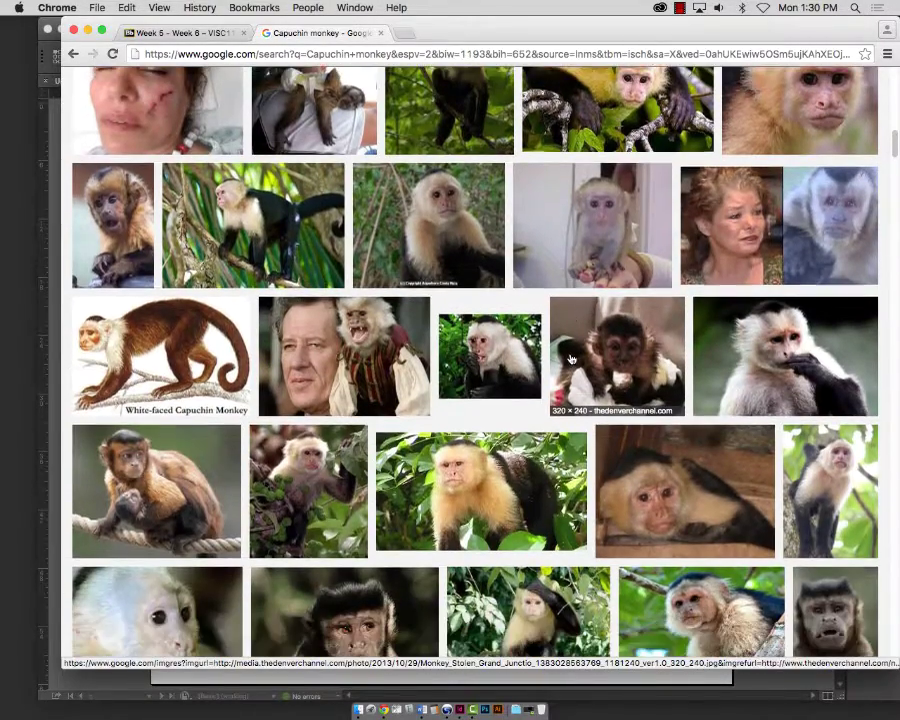
scroll(571, 359, down, 1)
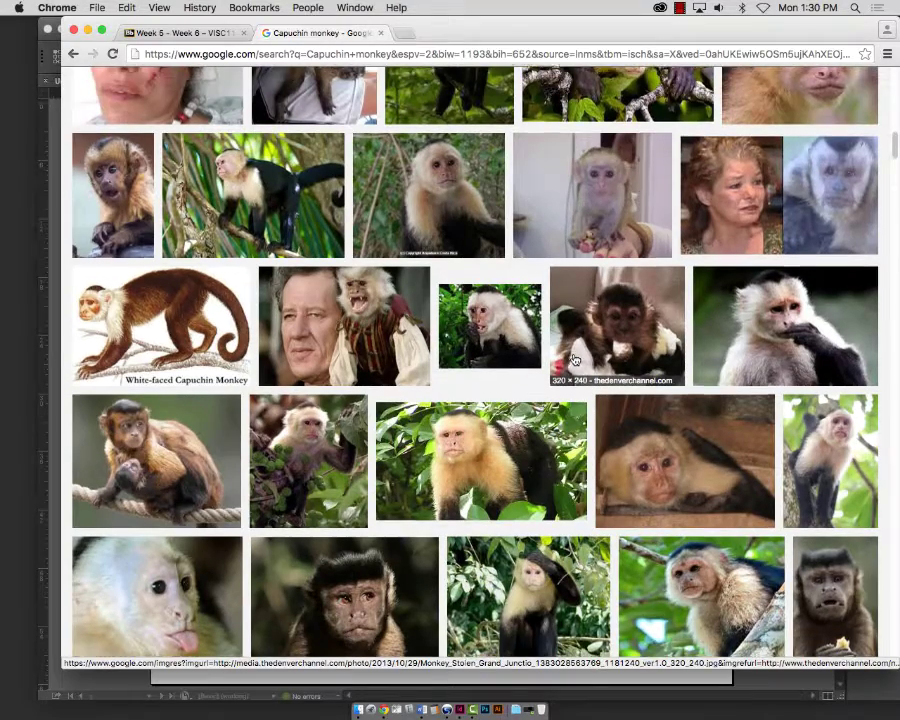
scroll(573, 360, down, 2)
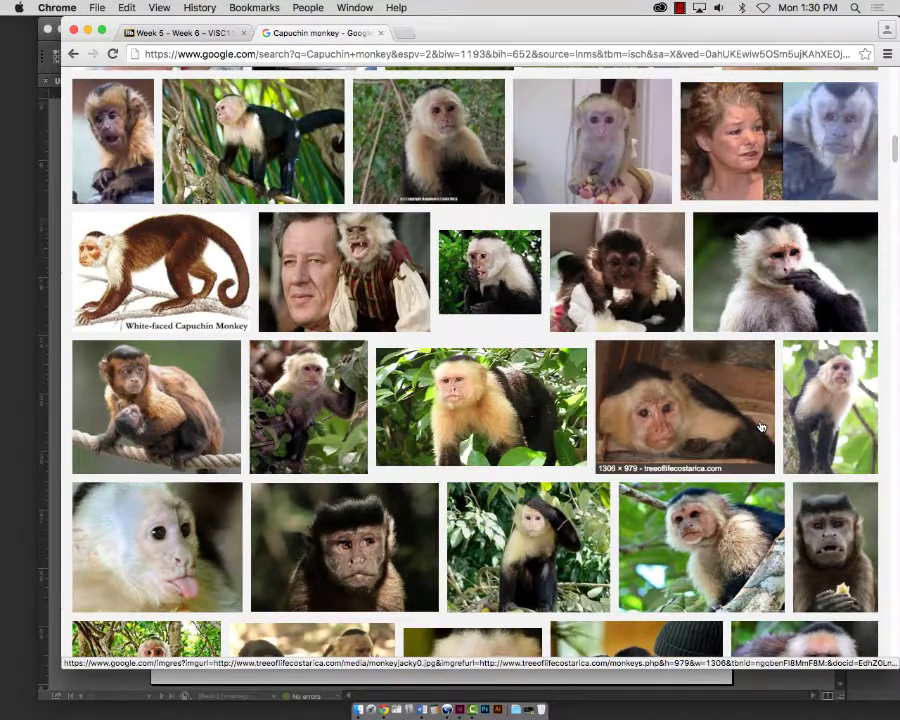
click(681, 422)
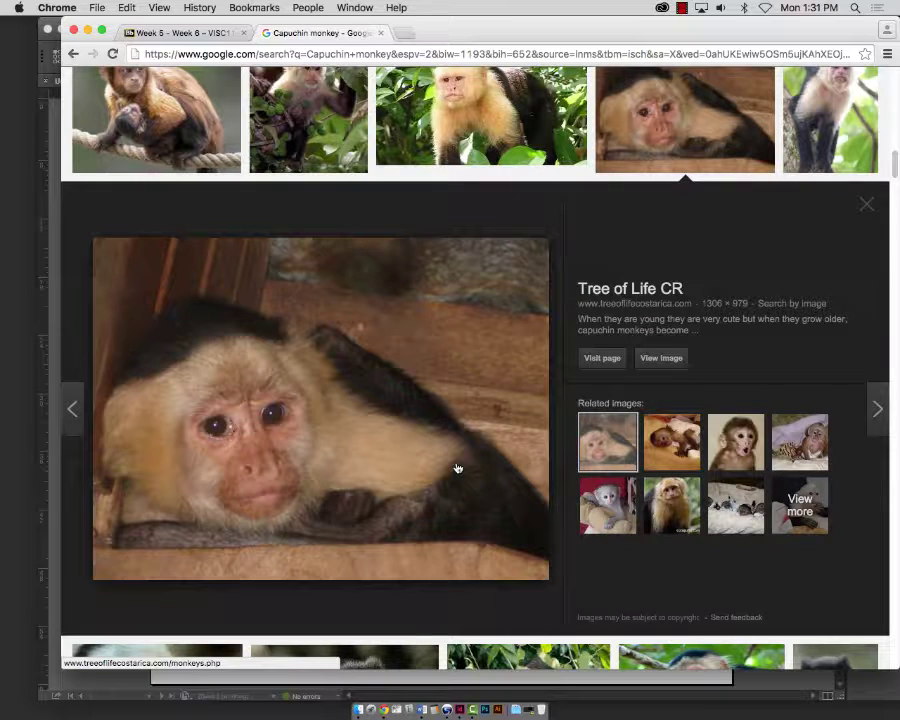
click(871, 212)
- Look through more capuchin images and preview the Getty Images studio portrait of the open-mouthed monkey on a brown background
scroll(597, 438, down, 2)
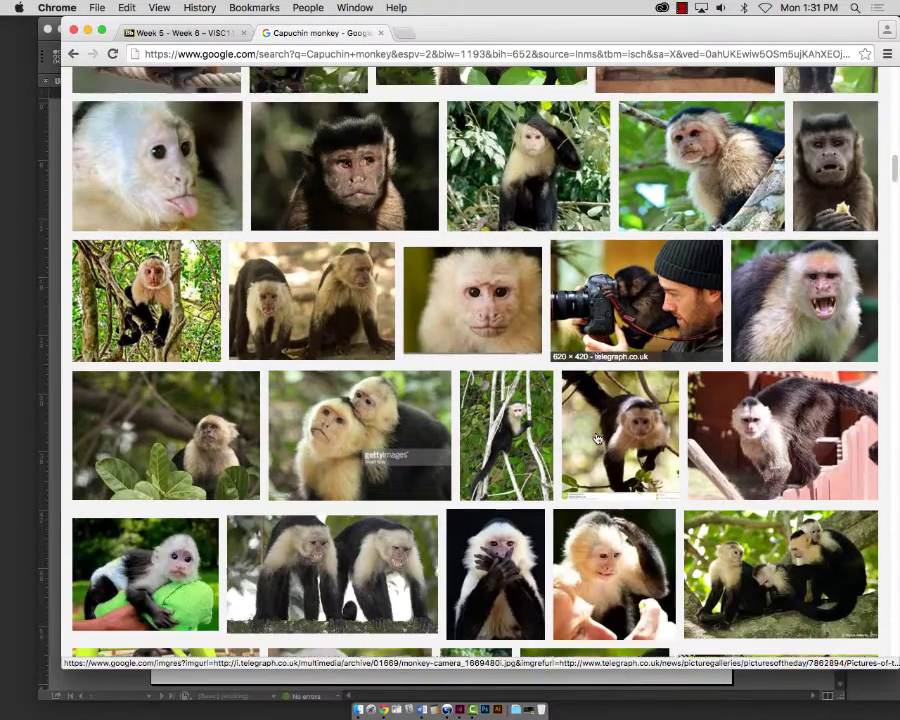
scroll(620, 438, down, 5)
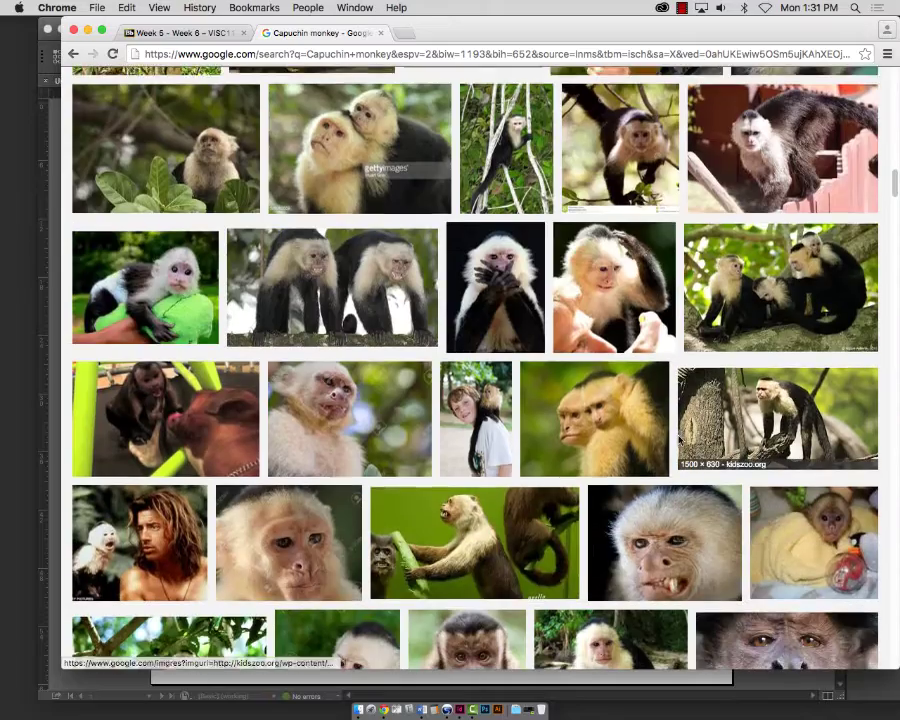
scroll(690, 440, down, 5)
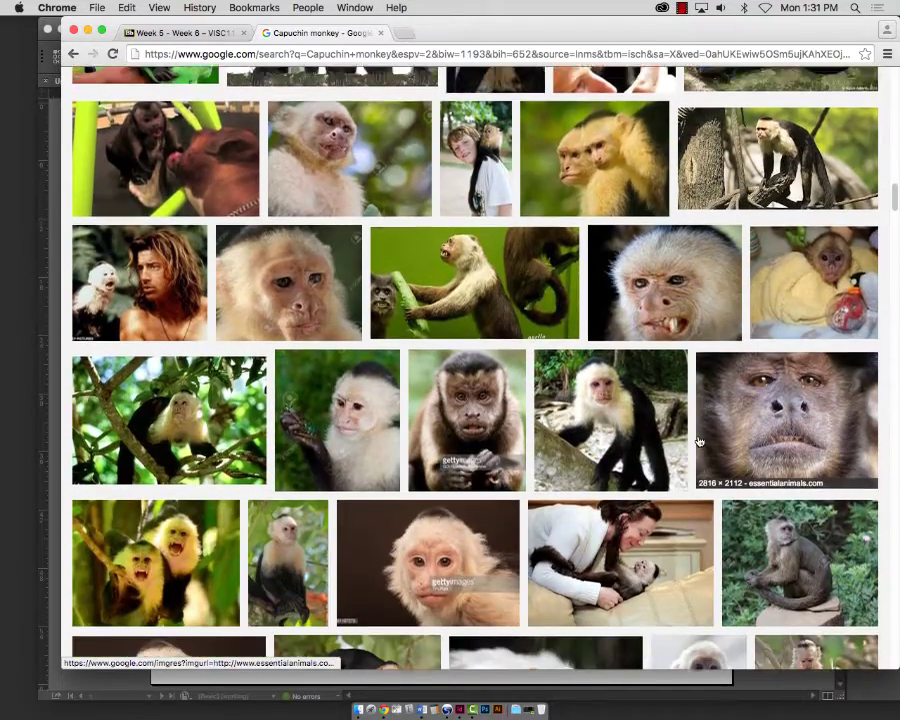
scroll(698, 441, down, 2)
scroll(705, 430, down, 6)
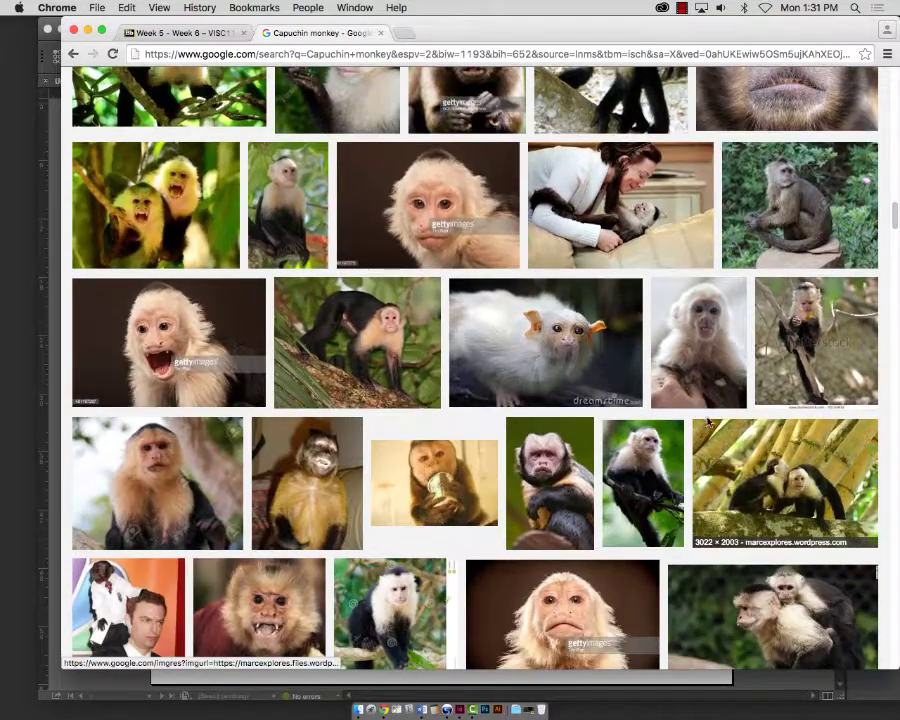
scroll(180, 260, down, 2)
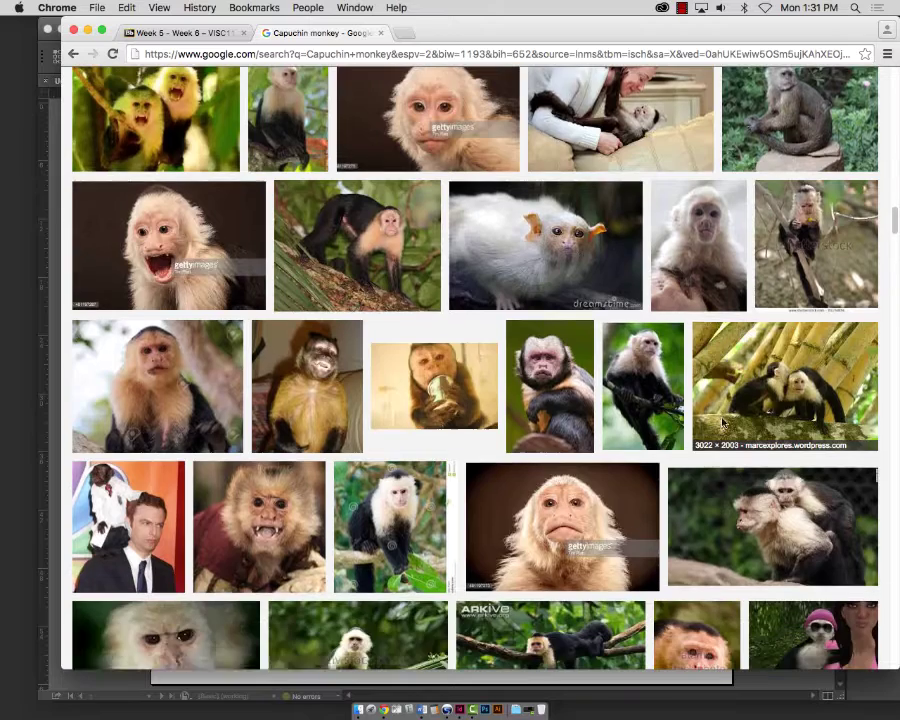
click(173, 254)
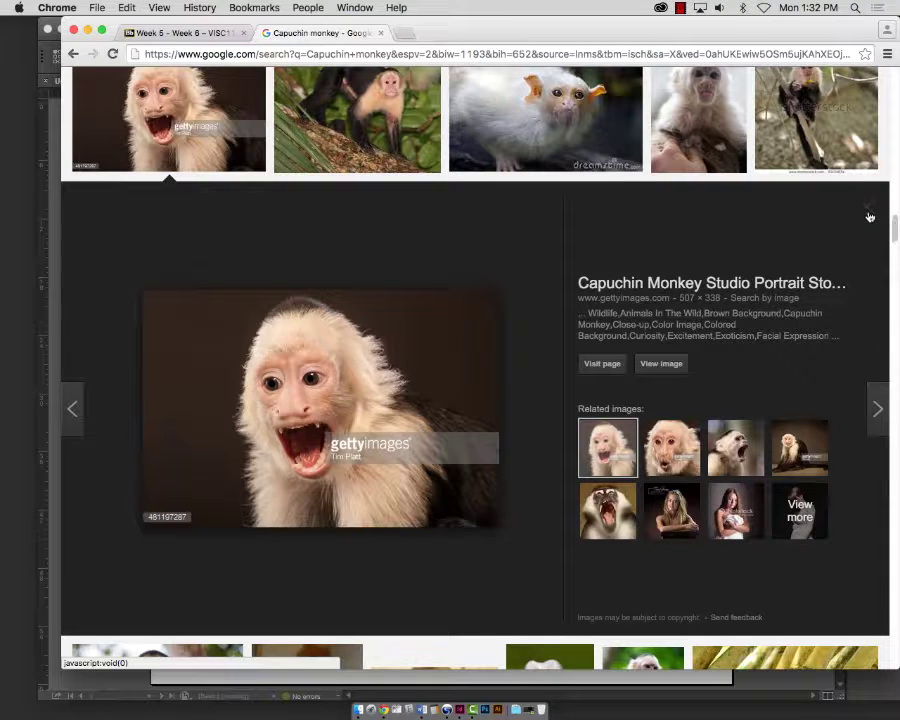
click(869, 213)
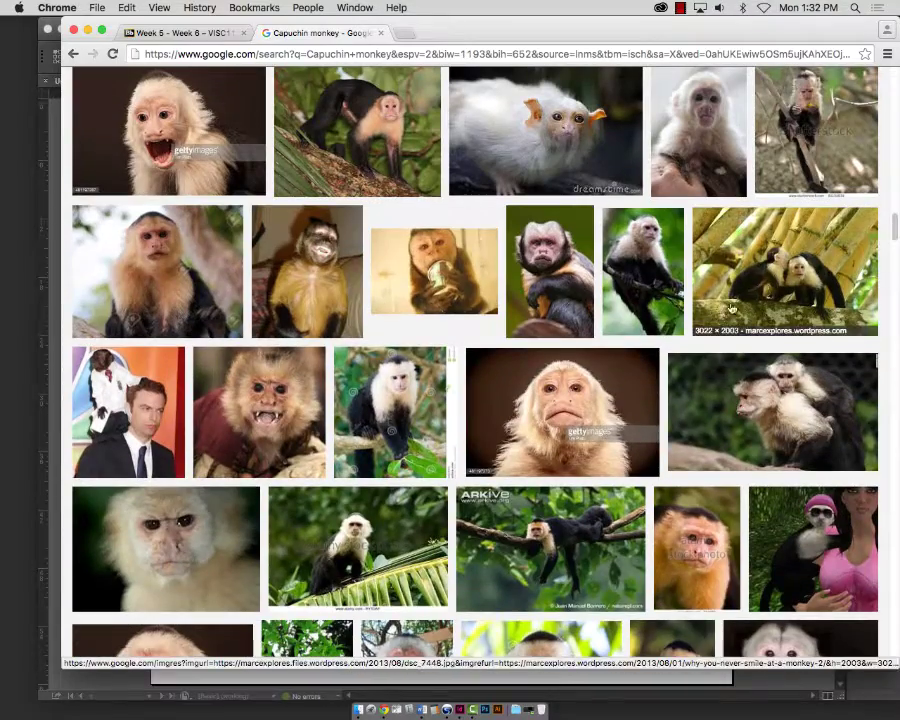
- Find the angry capuchin close-up from vikesprincess.net and inspect its enlarged preview
scroll(797, 345, down, 1)
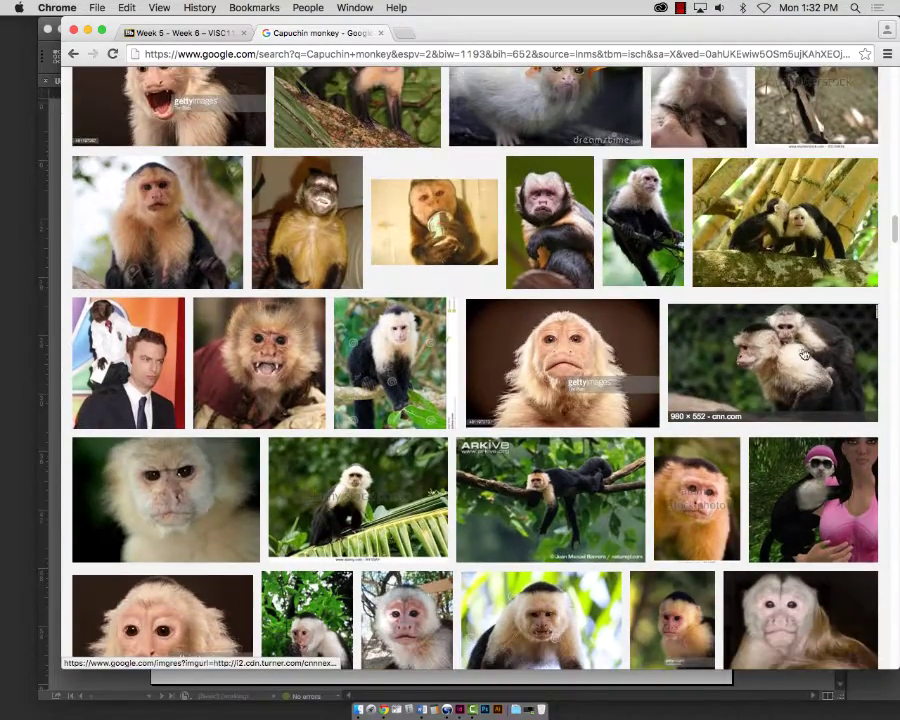
scroll(820, 352, down, 3)
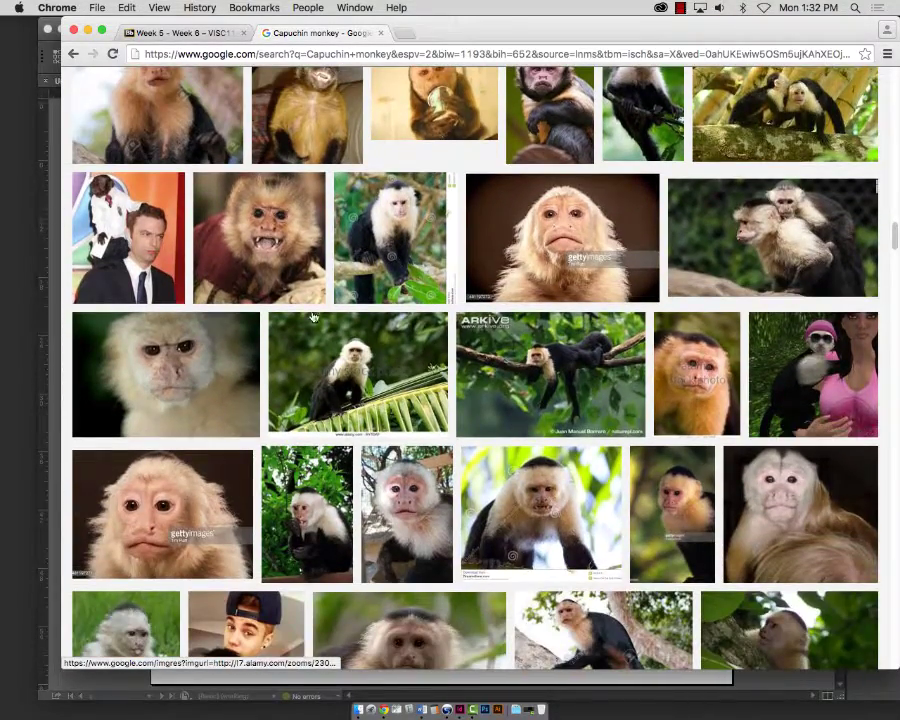
click(165, 375)
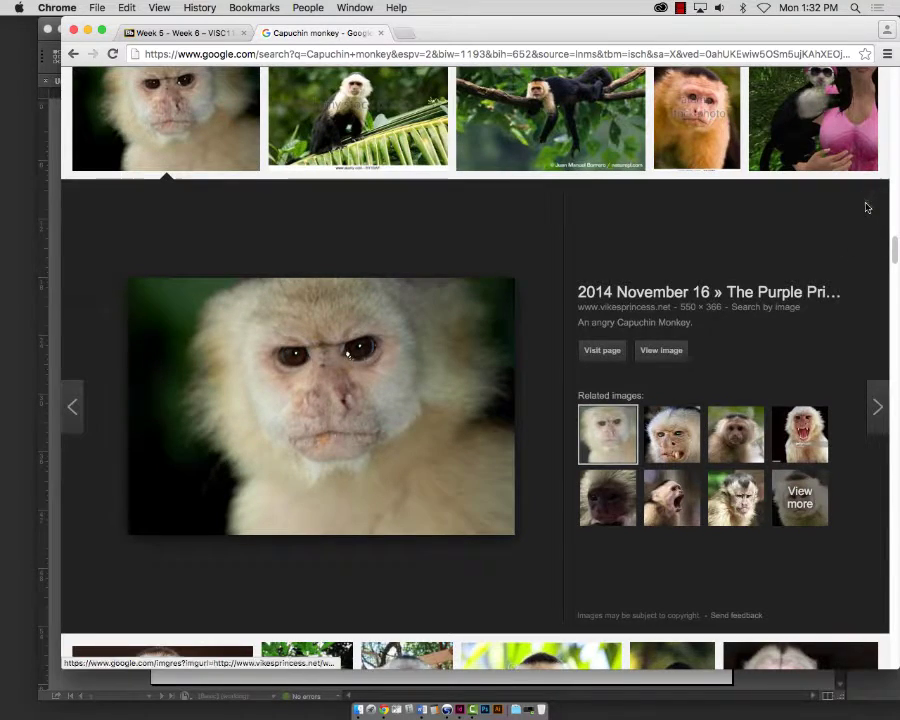
click(862, 205)
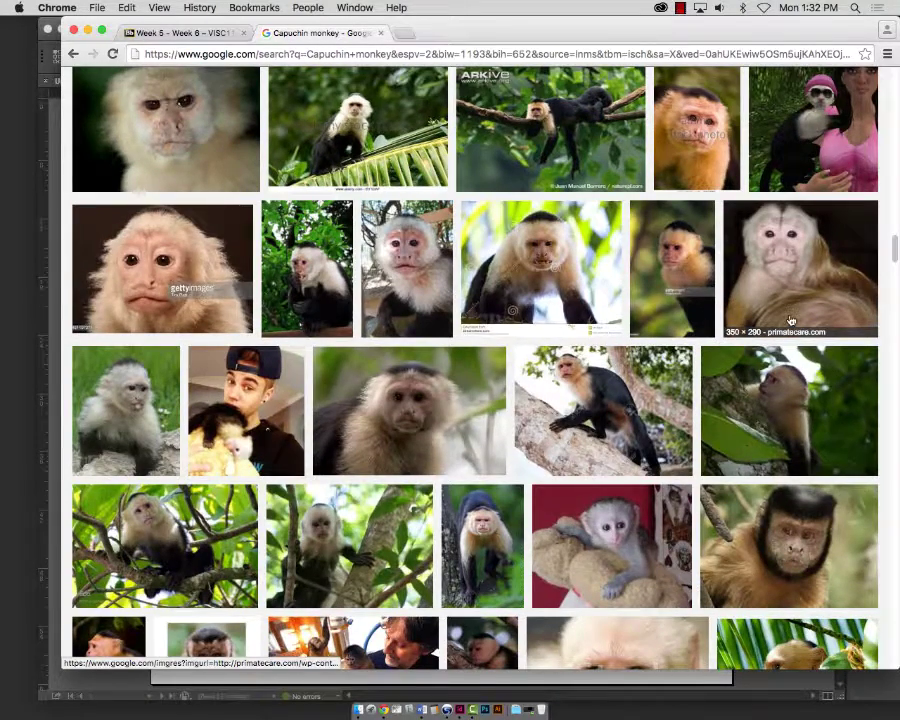
- Preview the watermarked Ecuadorian white-fronted capuchin photo from 123rf.com, close it, and return to the beginning of the image results
scroll(790, 320, down, 3)
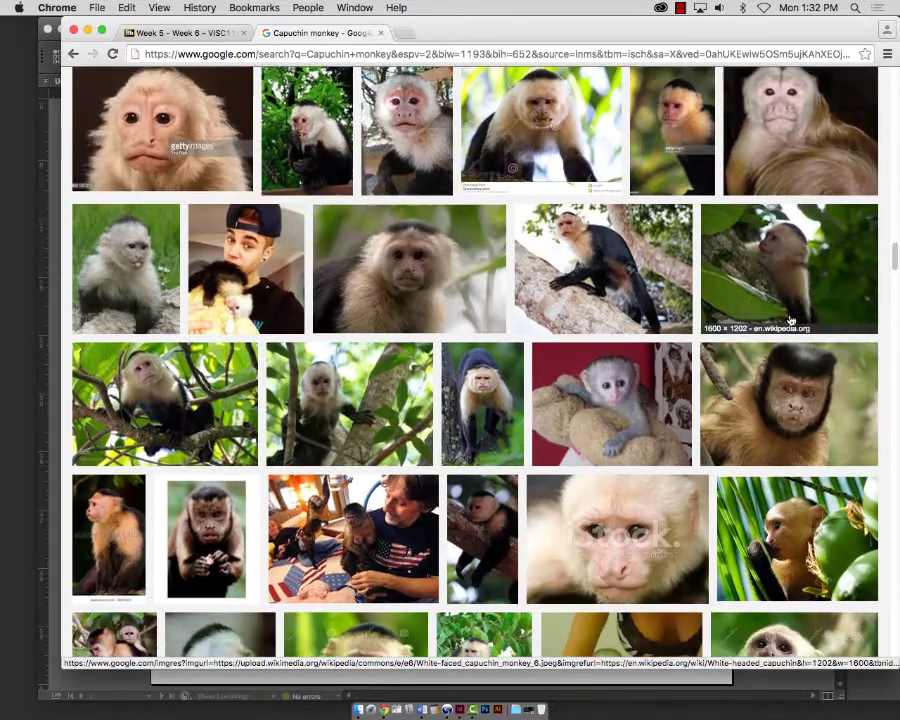
scroll(790, 320, down, 4)
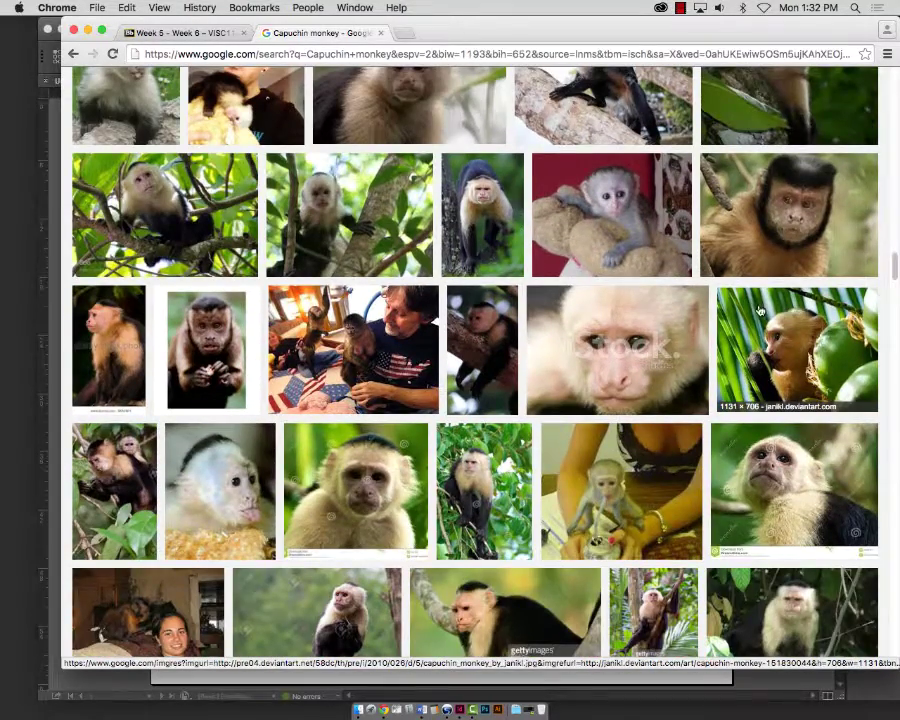
scroll(765, 314, down, 2)
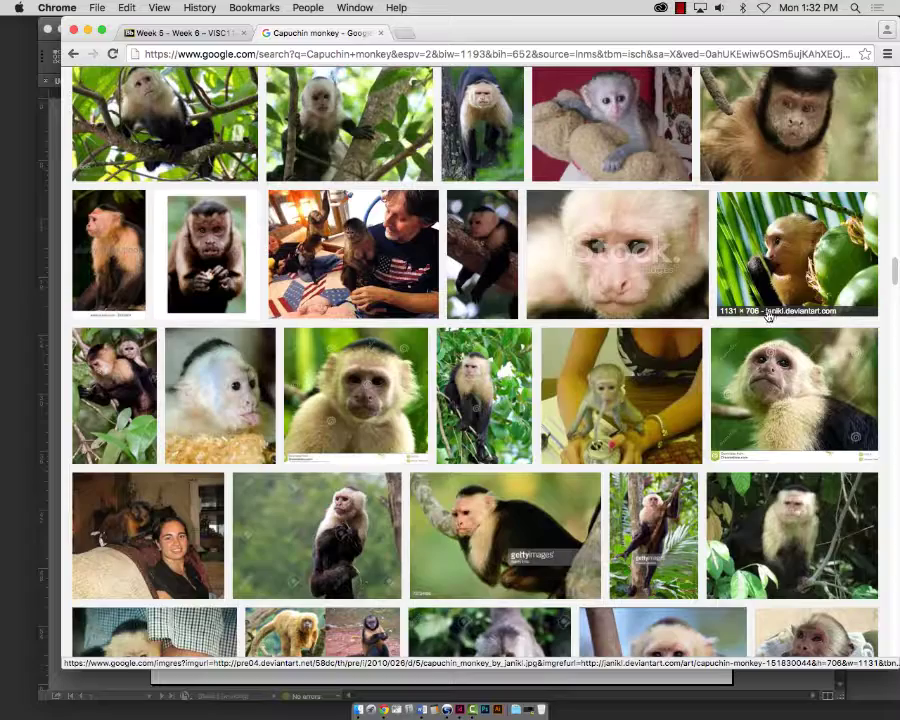
scroll(768, 316, down, 2)
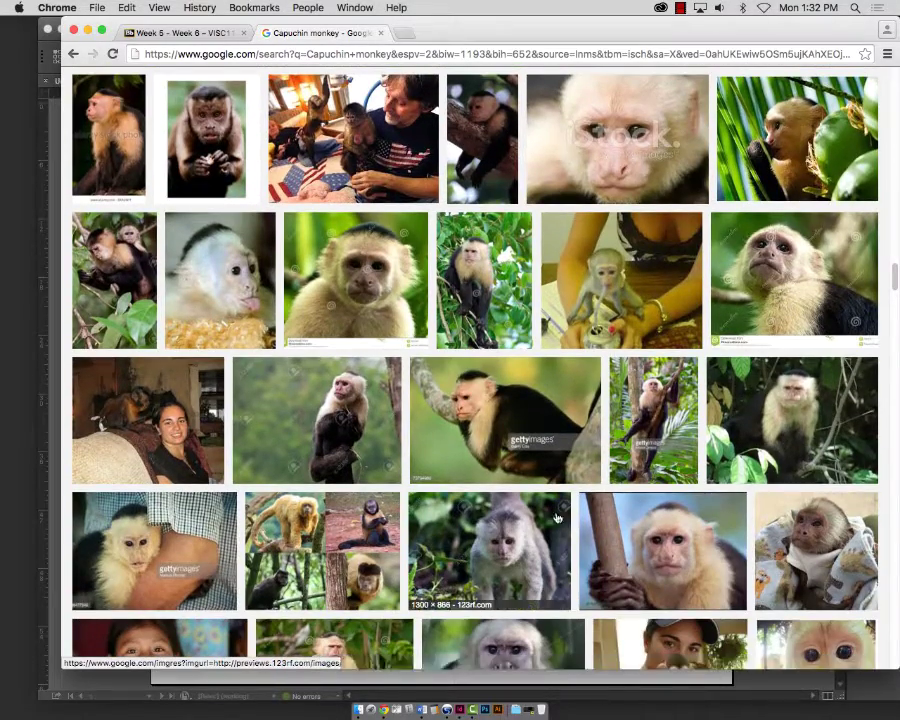
click(557, 517)
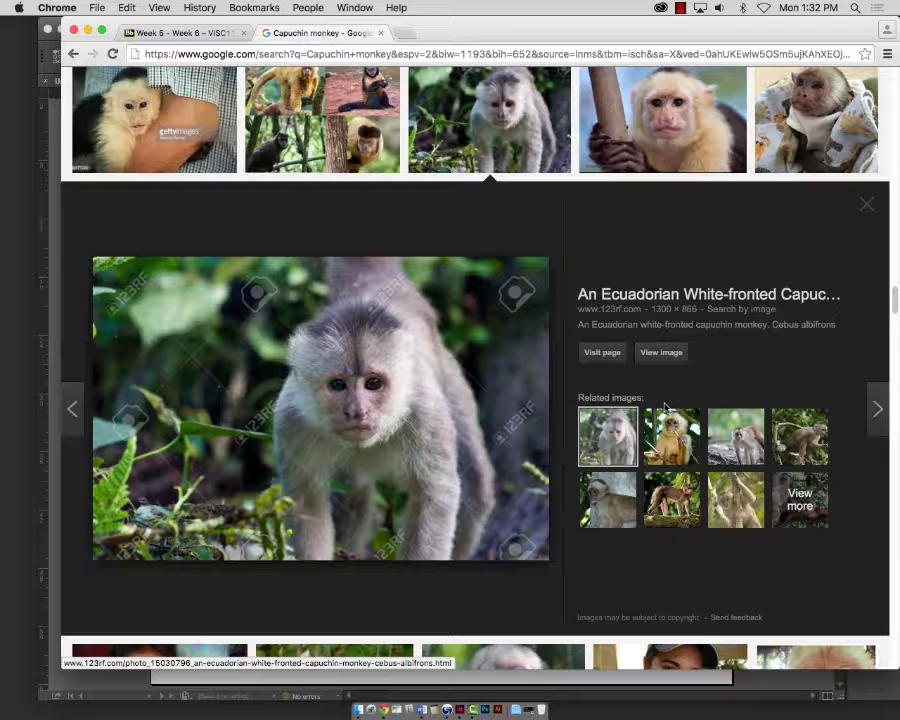
click(867, 205)
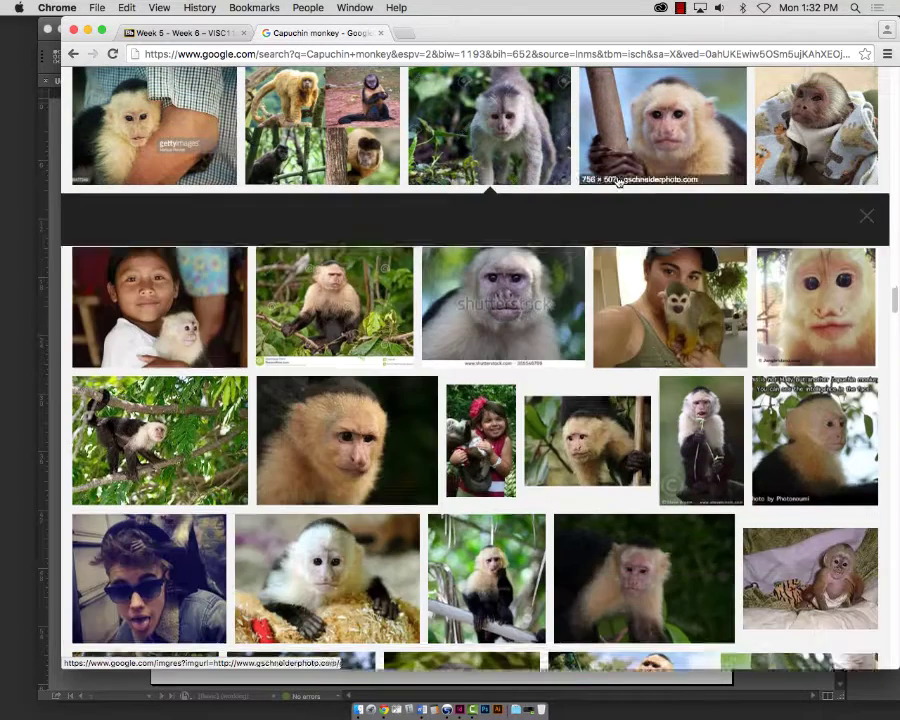
scroll(717, 352, up, 15)
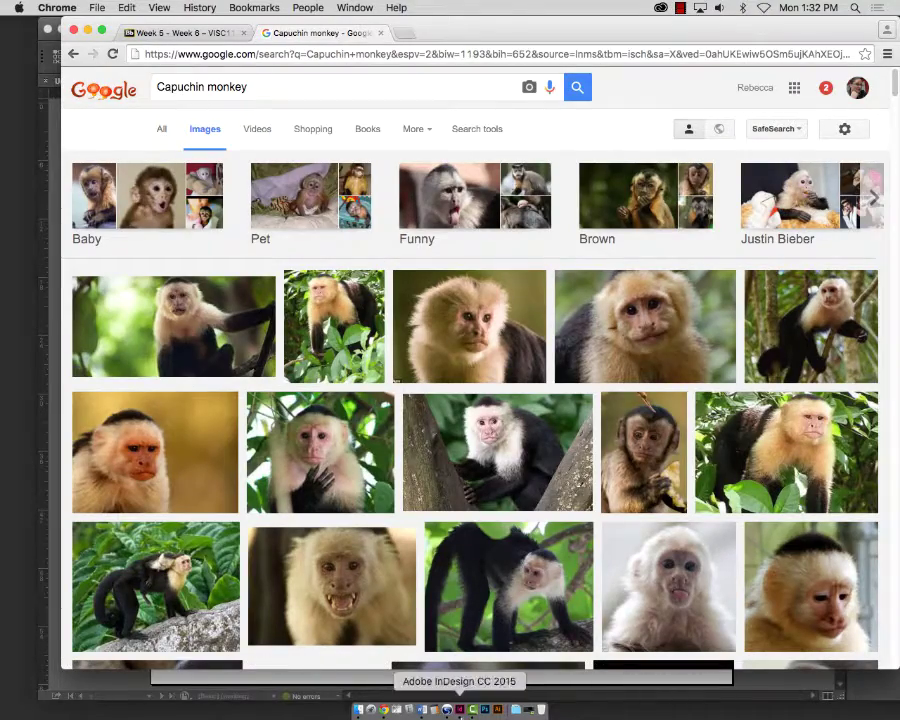
- Switch to Word, create a blank document, and move its window aside so it sits next to the browser's image results
click(432, 709)
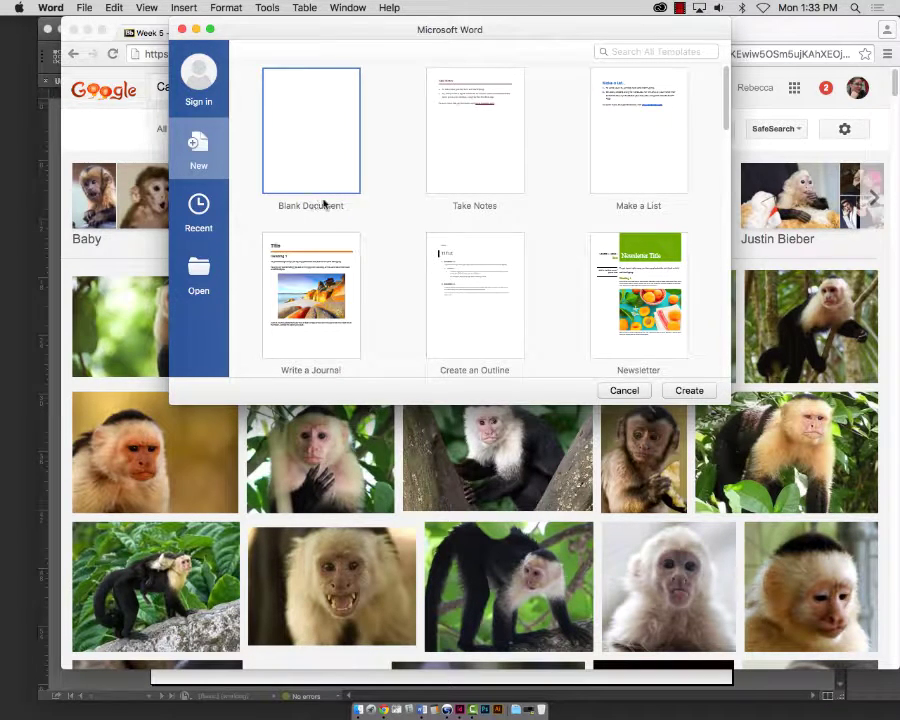
click(91, 7)
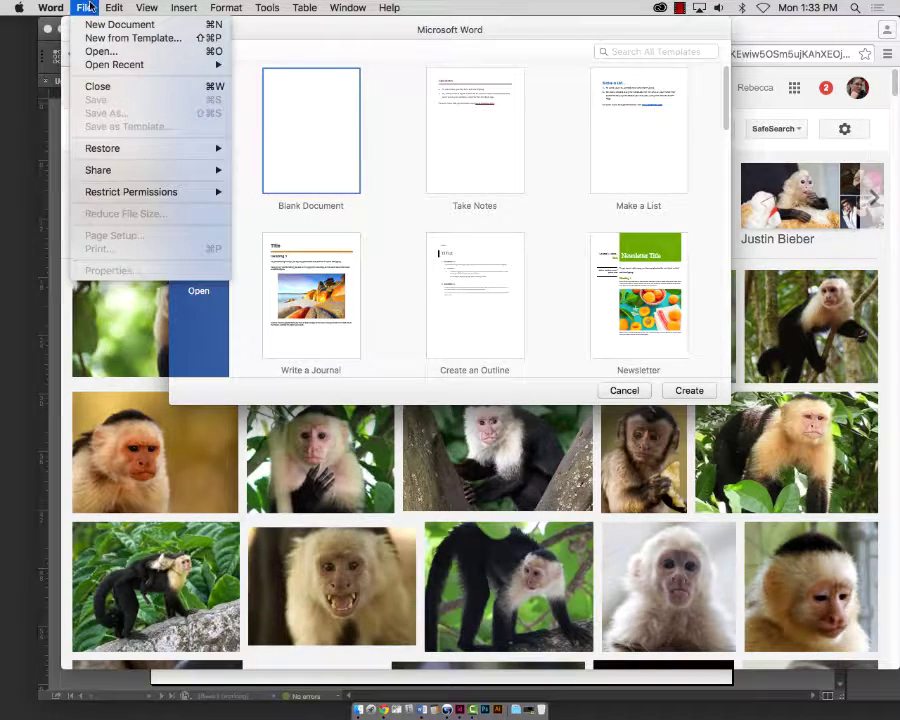
click(518, 160)
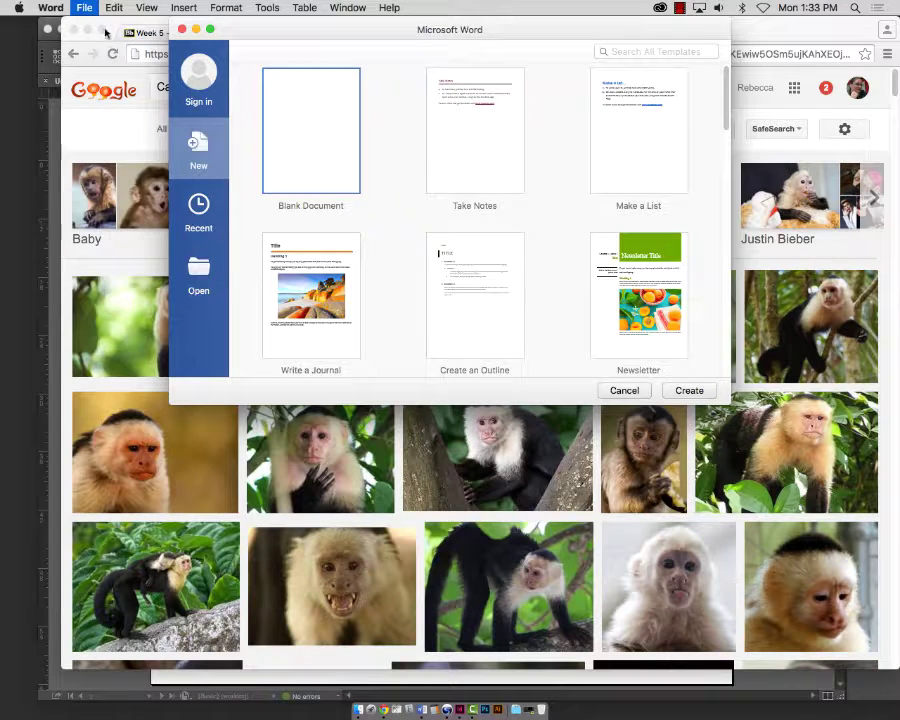
key(Return)
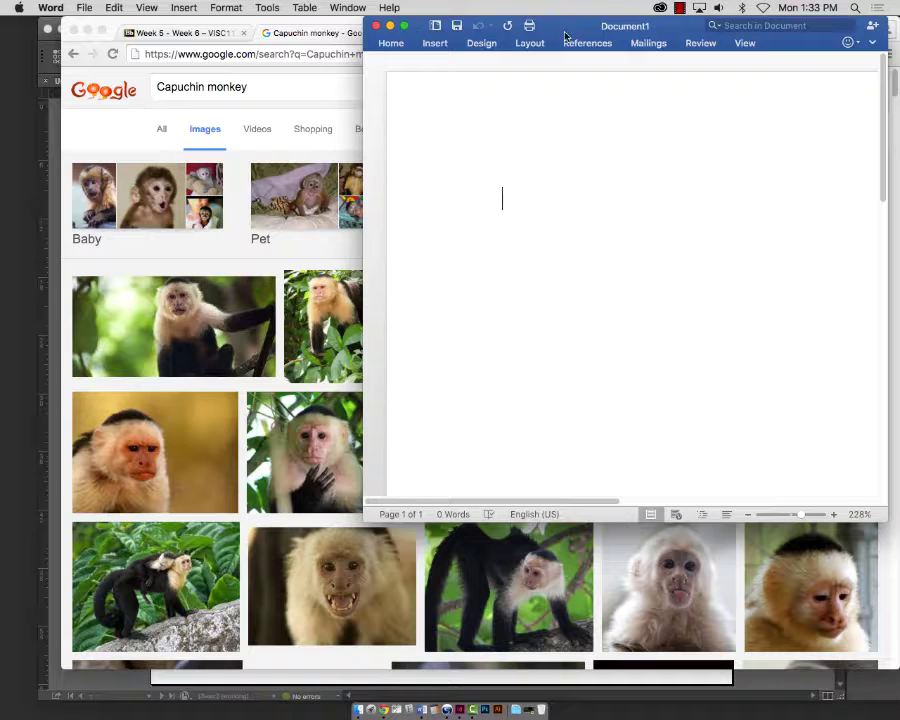
drag(472, 25, 330, 18)
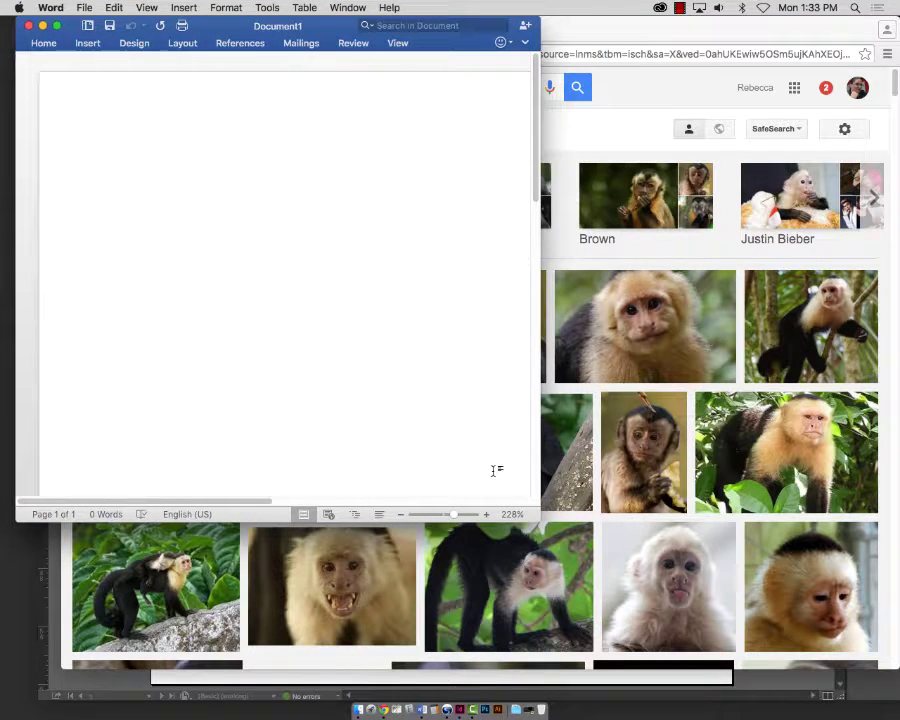
- Enlarge the blank Word document's window across the screen and zoom the page out to 159%
drag(534, 514, 897, 648)
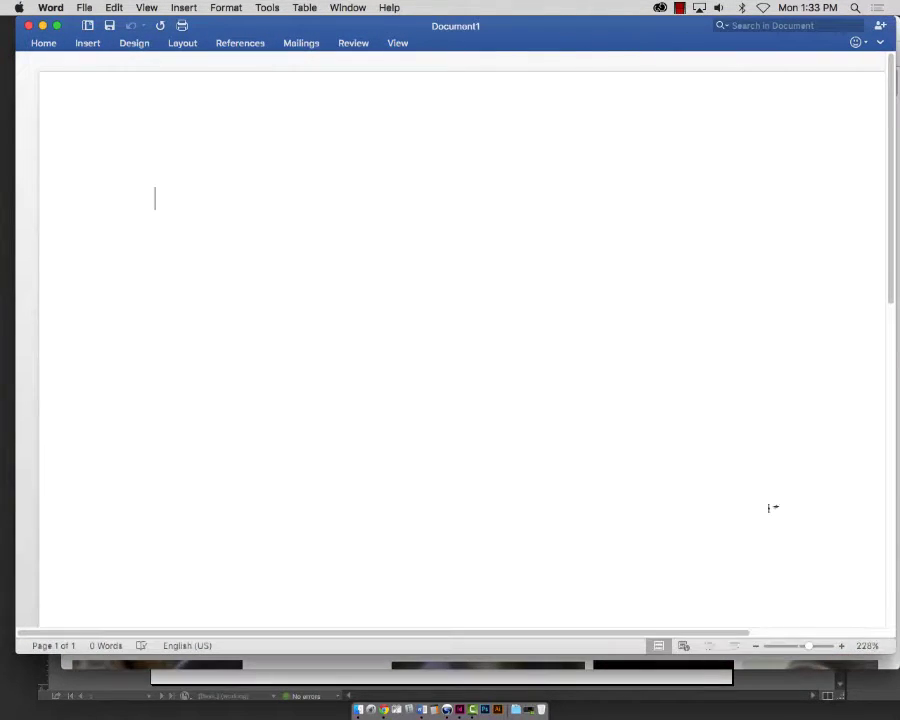
mouse_move(810, 645)
mouse_down()
mouse_move(796, 645)
mouse_move(808, 647)
mouse_up()
scroll(890, 340, up, 1)
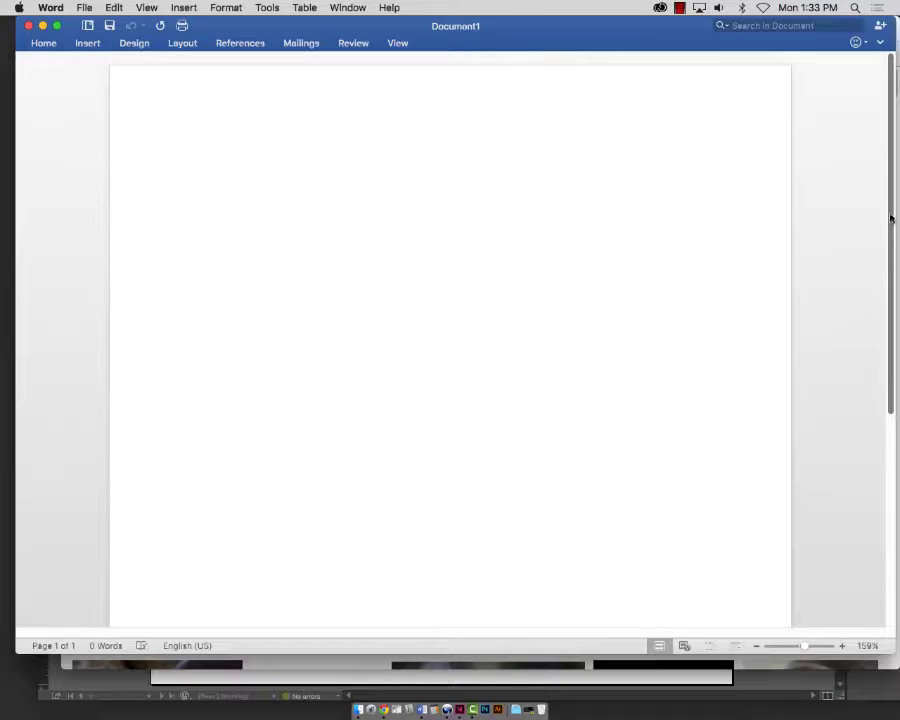
- Paste the copied chimpanzee article into the blank document and return to its beginning
key(super+a)
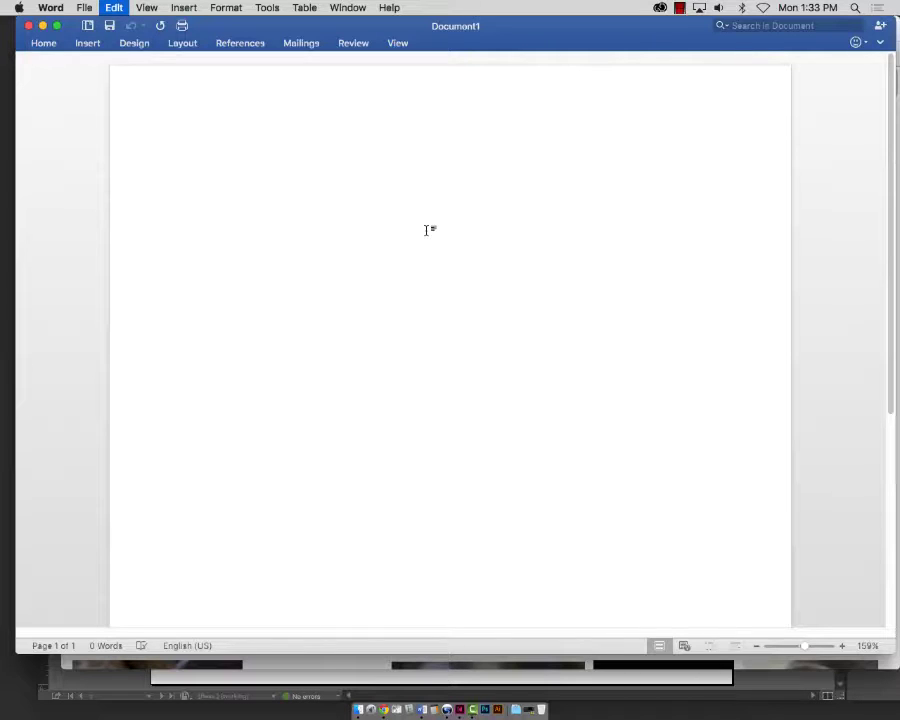
key(super+v)
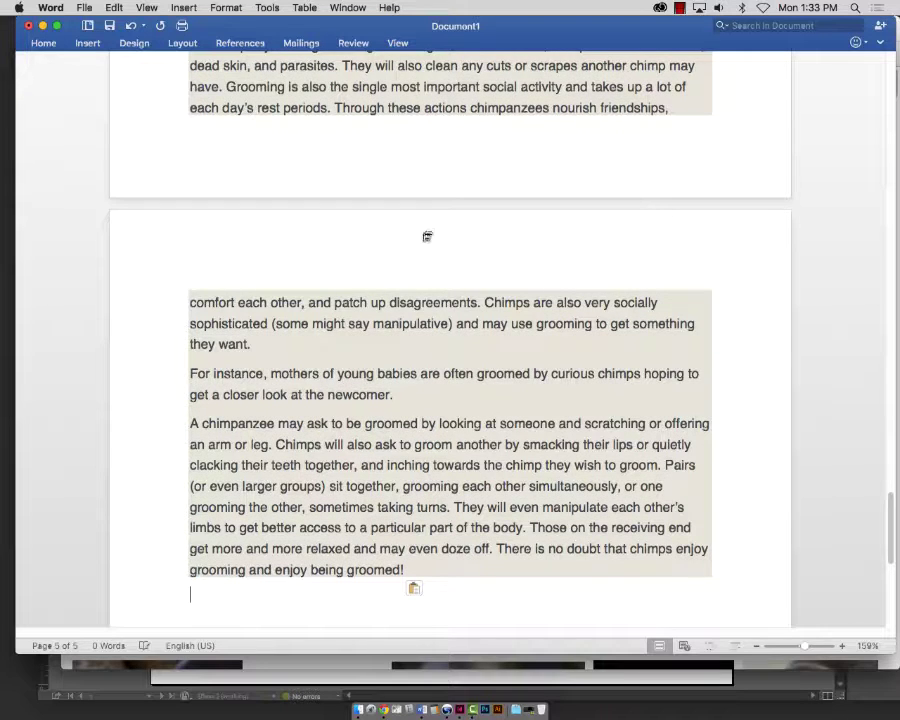
scroll(498, 338, up, 20)
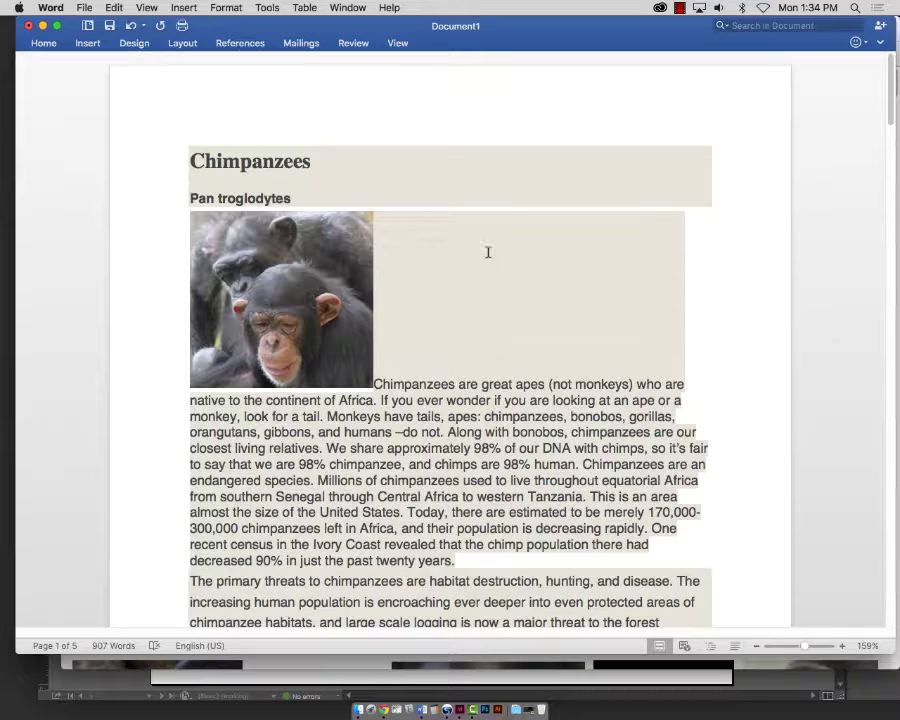
- Look through all pages of the pasted article to review its headings, photos and shaded web formatting
scroll(523, 255, down, 10)
scroll(523, 262, down, 5)
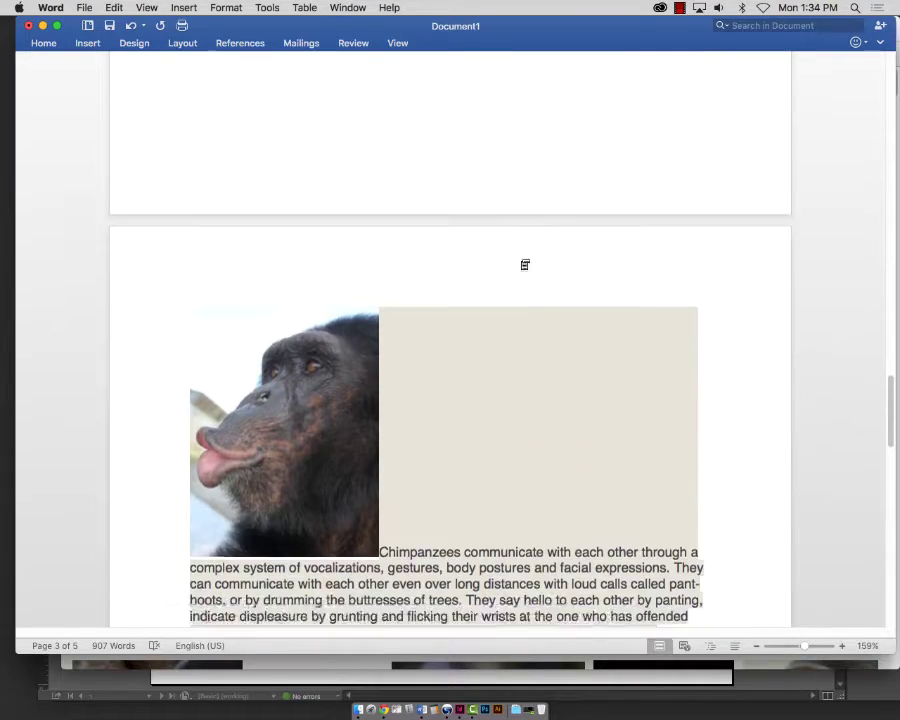
scroll(520, 261, down, 1)
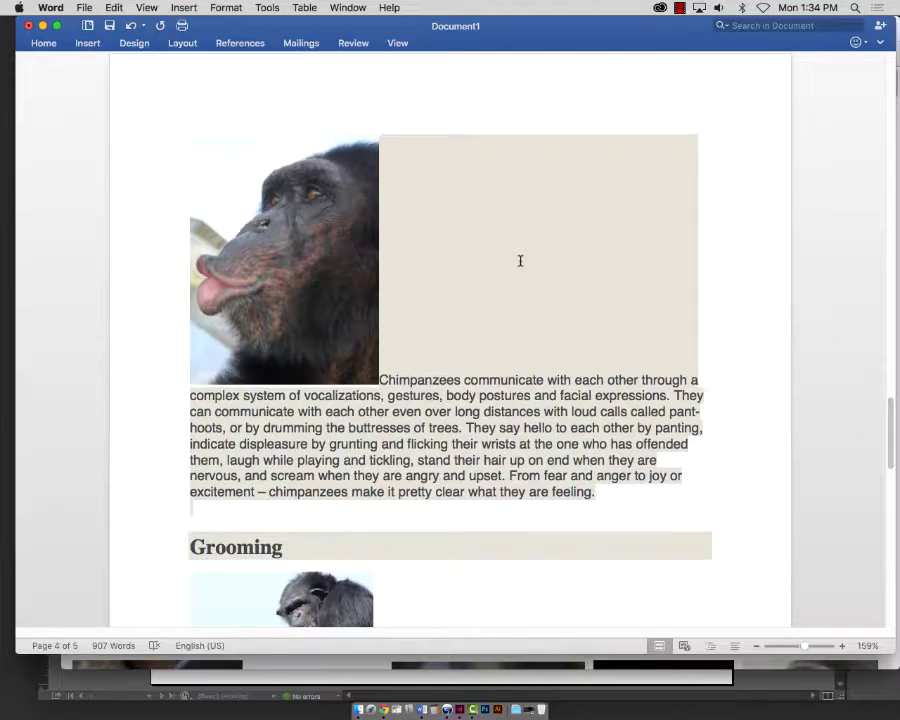
scroll(520, 261, down, 5)
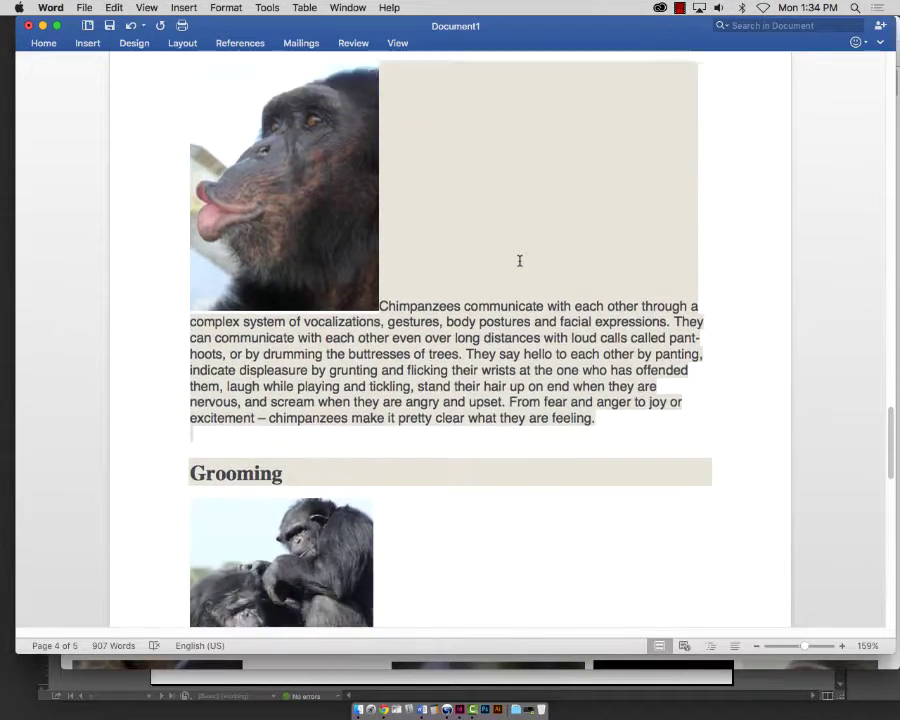
scroll(519, 261, down, 8)
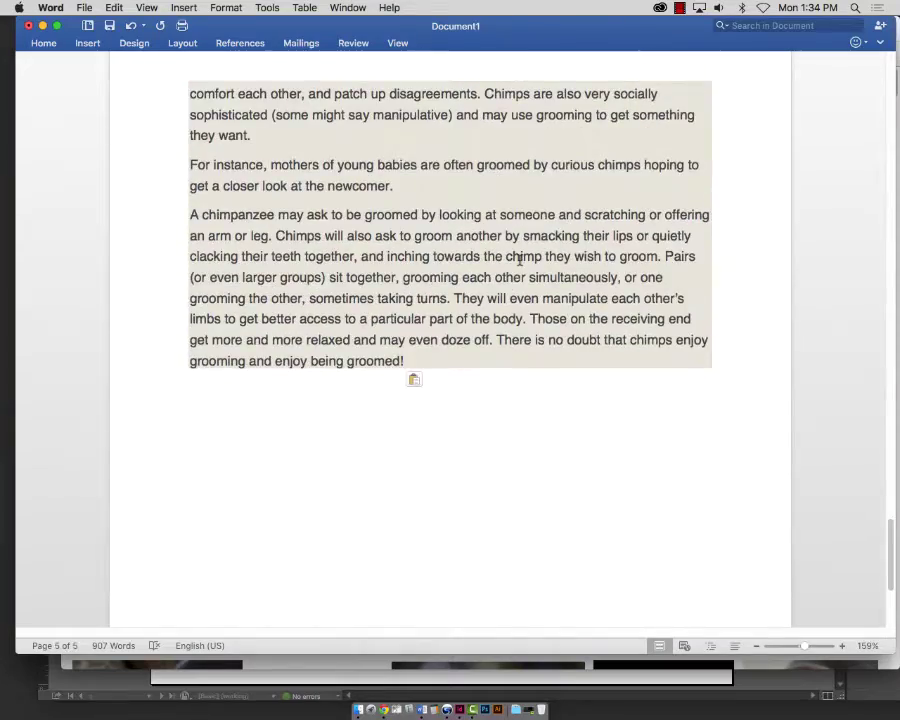
scroll(521, 261, up, 20)
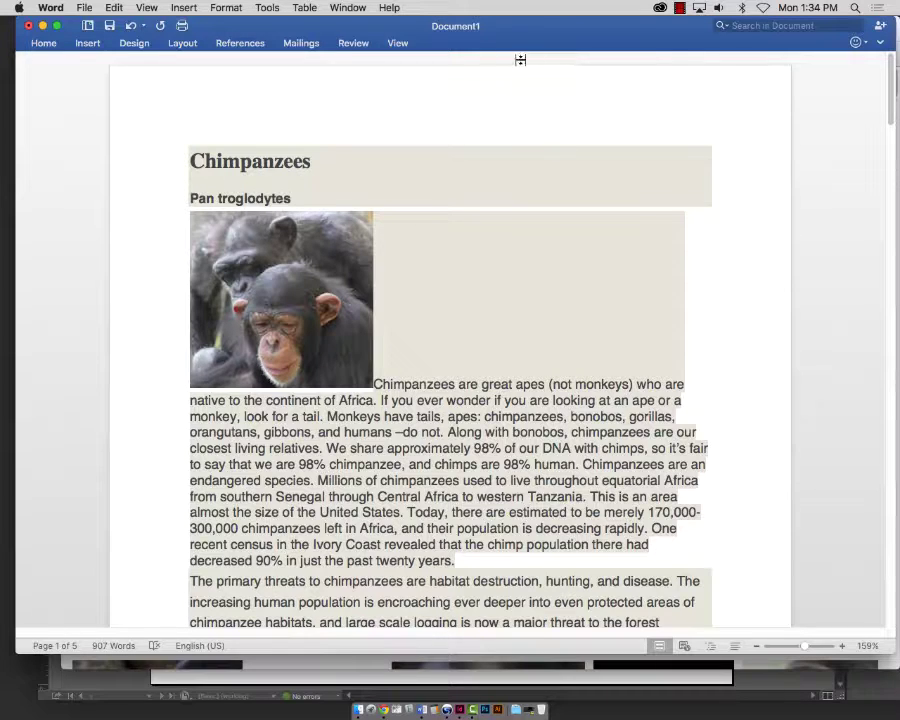
- Display the full list of styles and clear all formatting from the entire chimpanzee article
drag(529, 47, 517, 47)
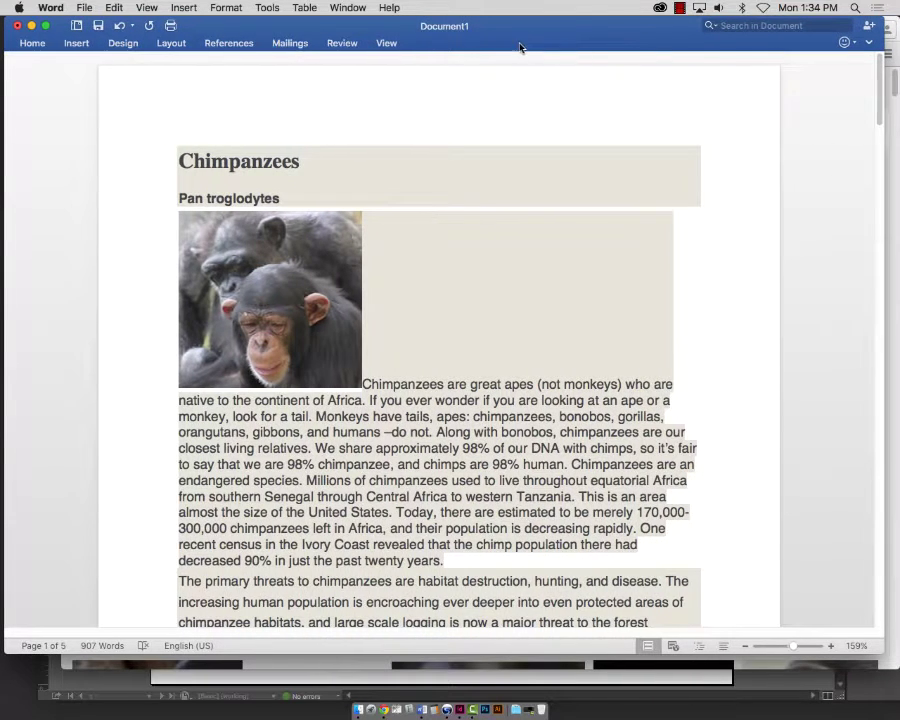
click(868, 45)
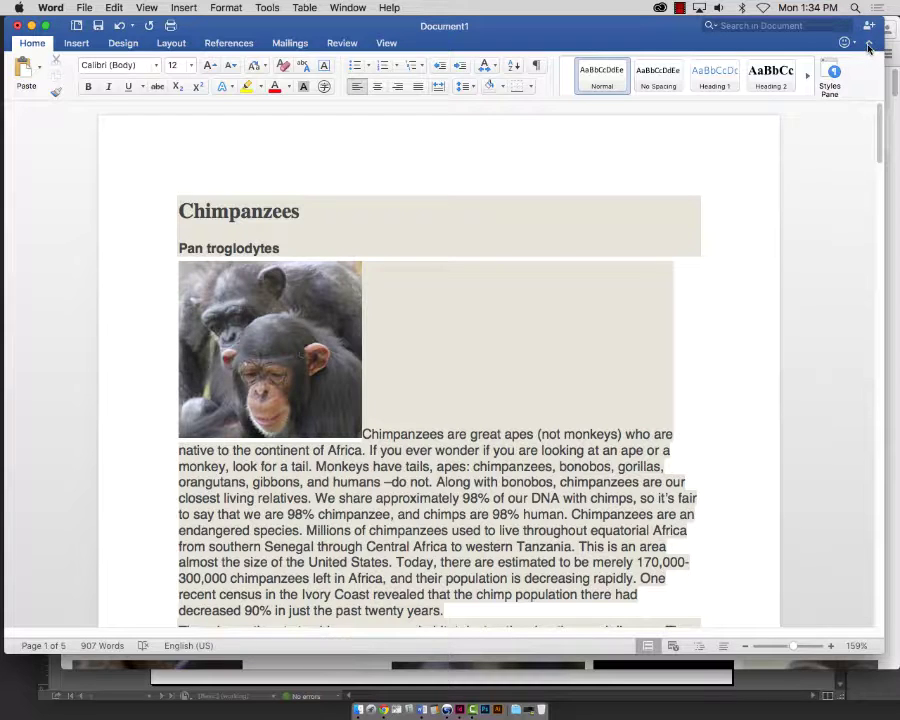
click(868, 45)
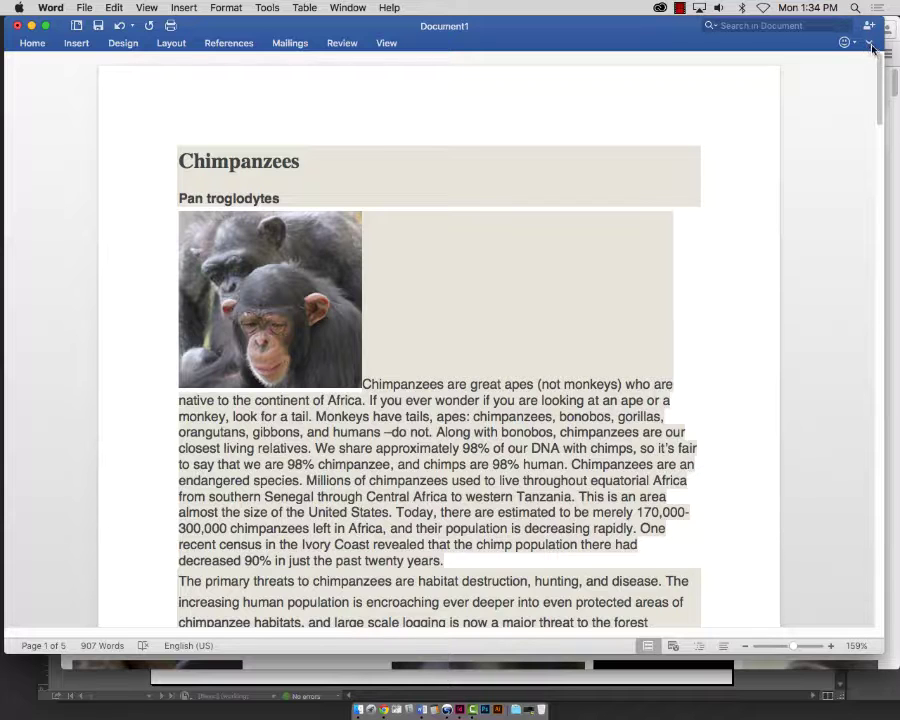
click(869, 46)
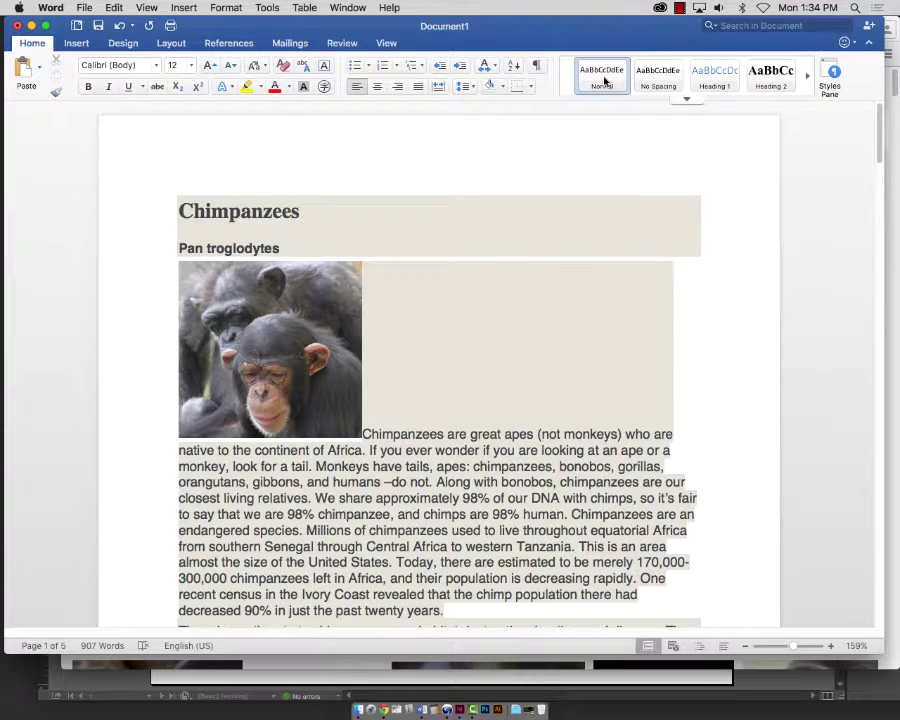
click(838, 72)
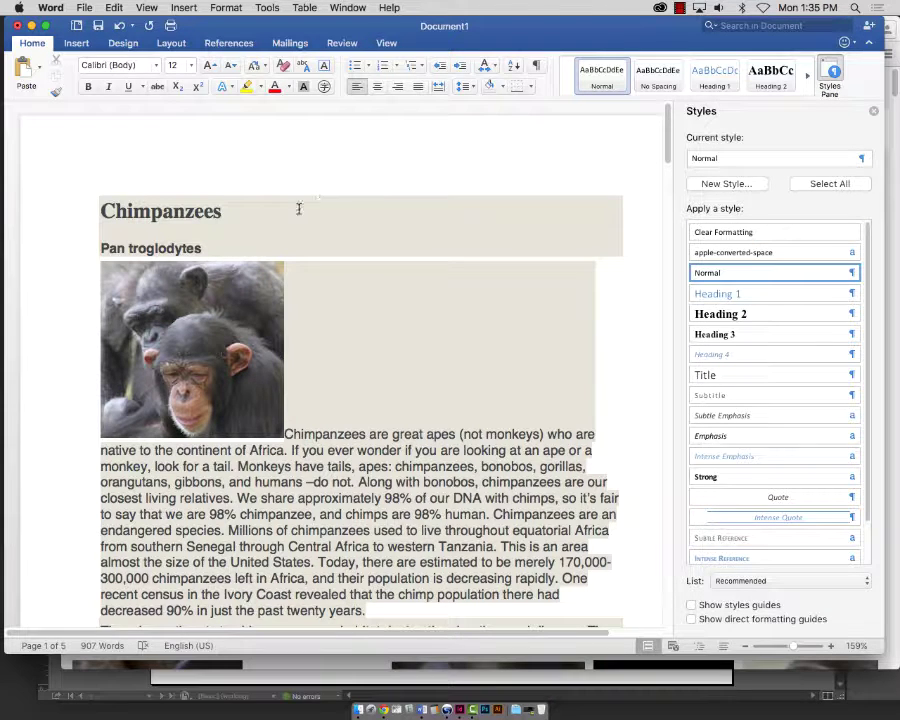
click(225, 184)
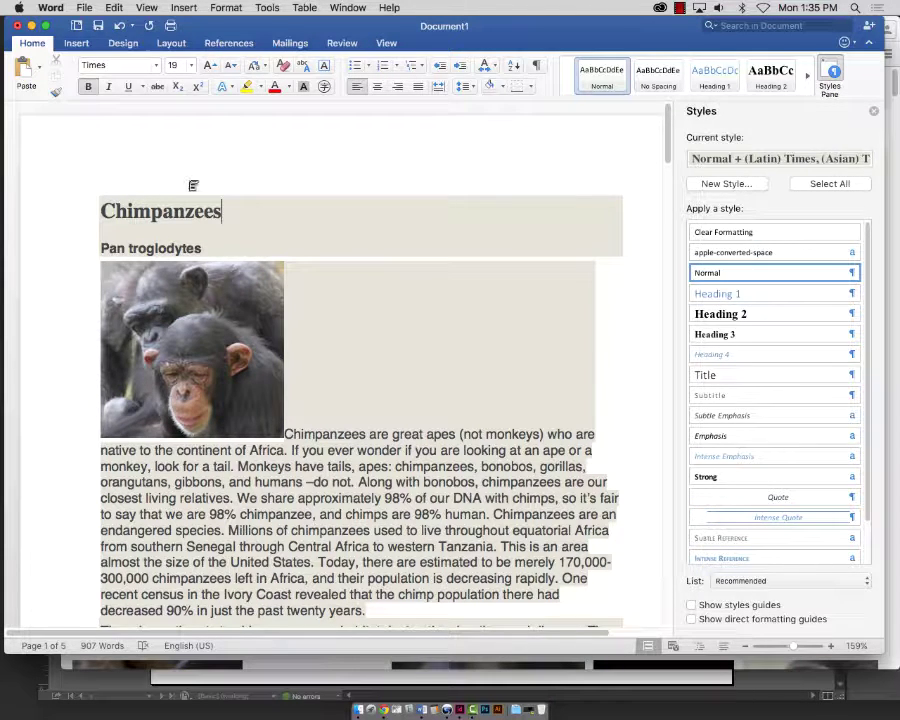
key(super+a)
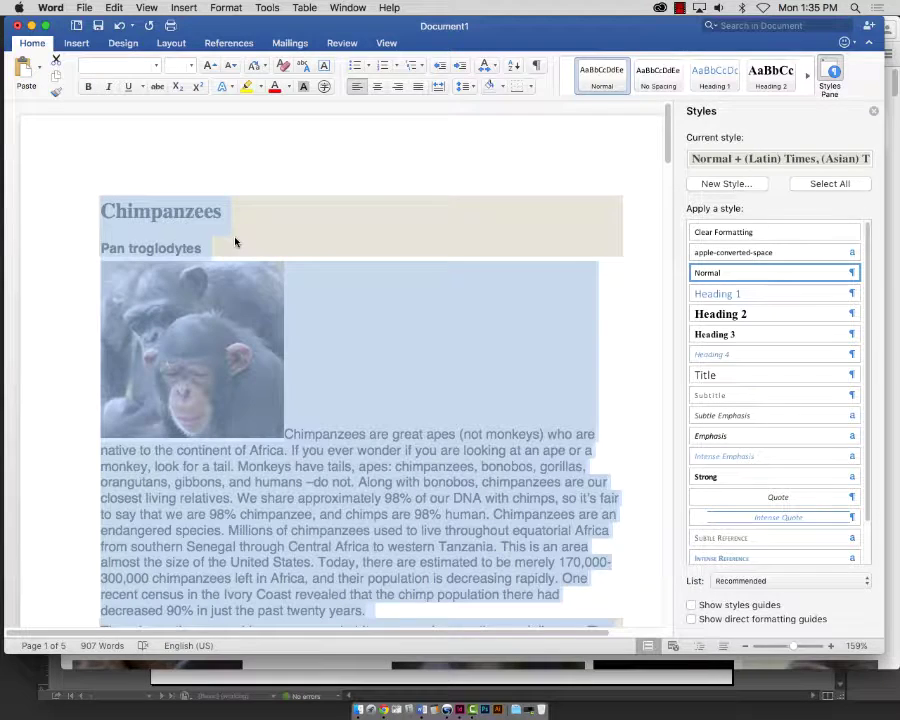
click(720, 232)
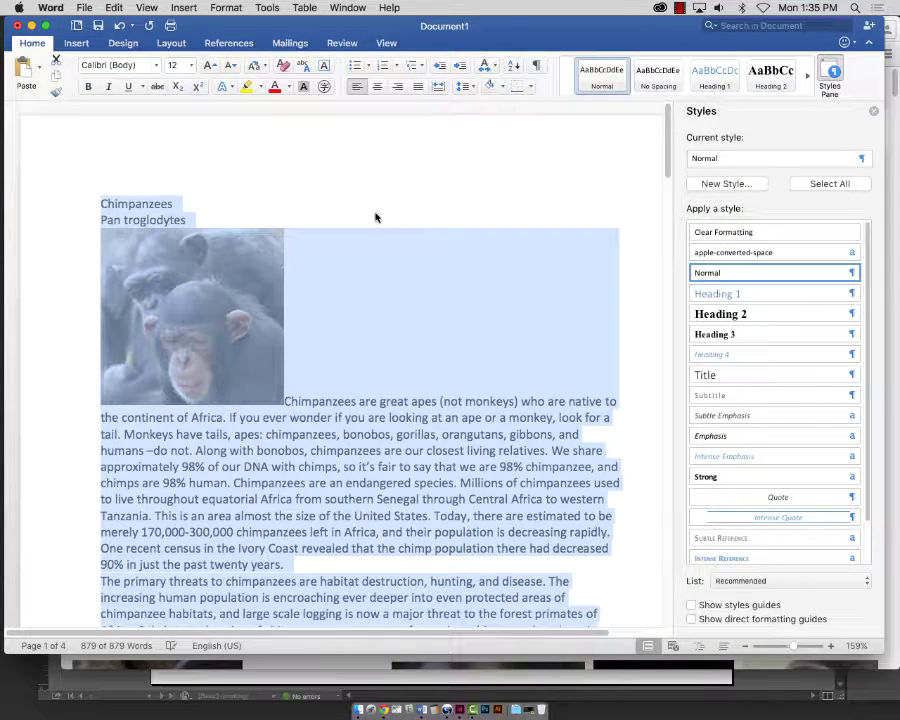
- Delete the first chimpanzee photo and the "Pan troglodytes" line beneath the article title
click(241, 306)
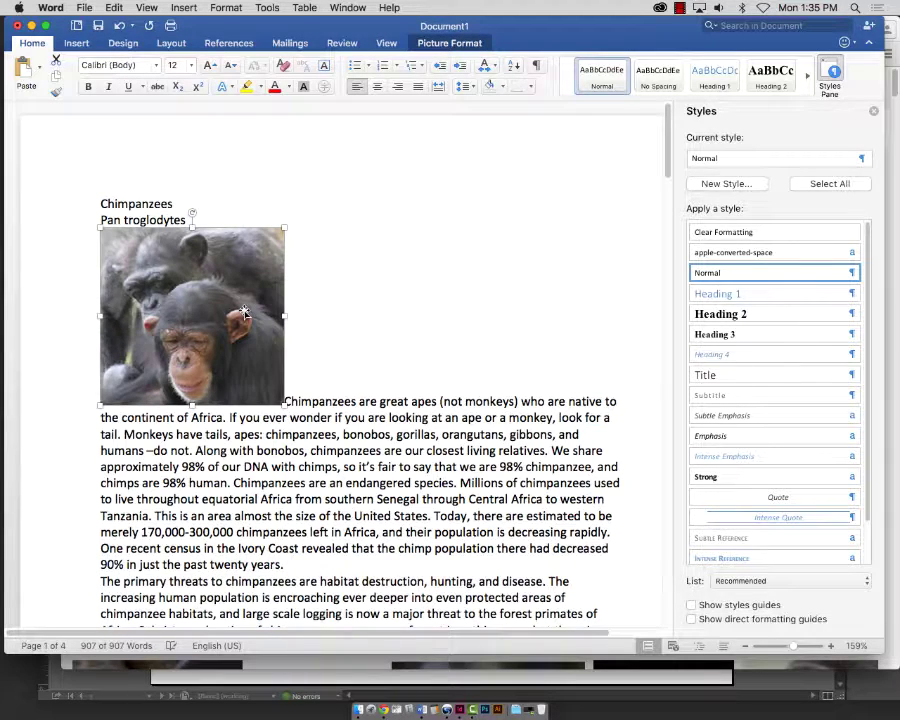
key(Delete)
drag(188, 216, 55, 221)
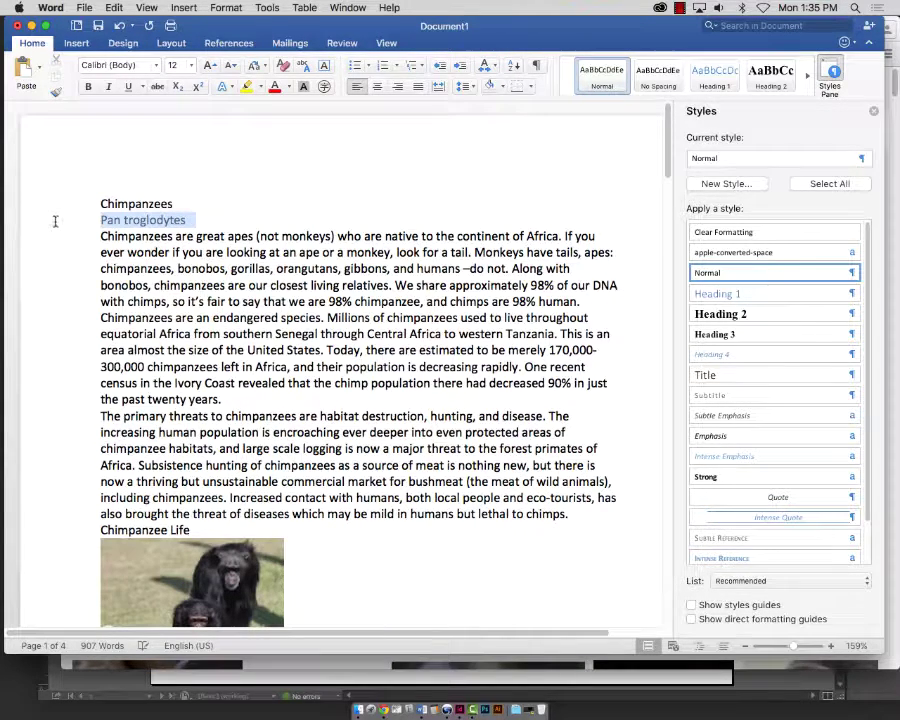
key(Delete)
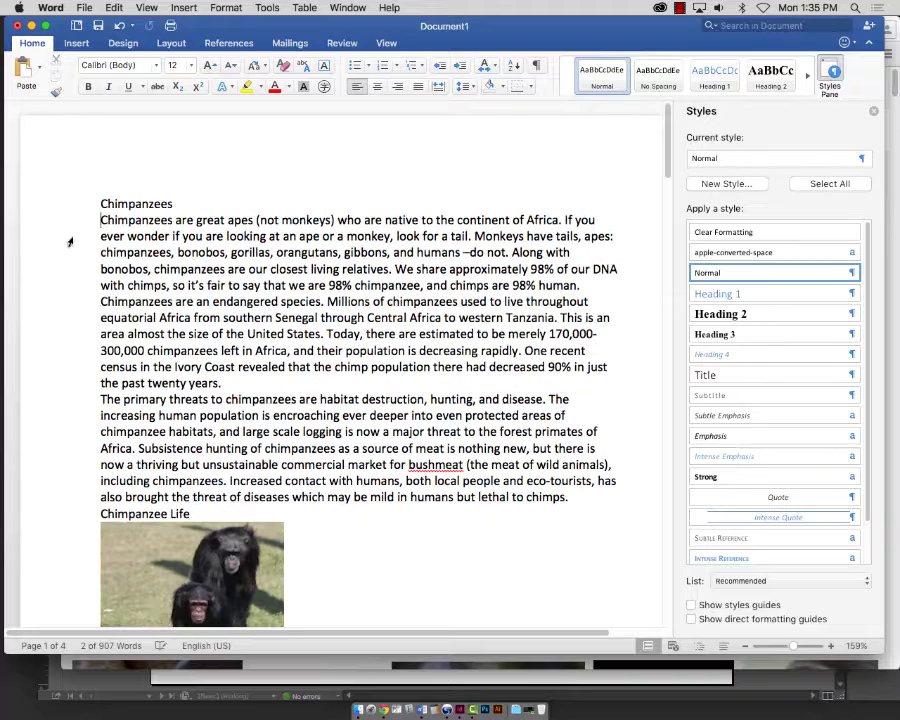
- Delete the photo in the "Chimpanzee Life" section together with that section's heading
click(180, 567)
key(Delete)
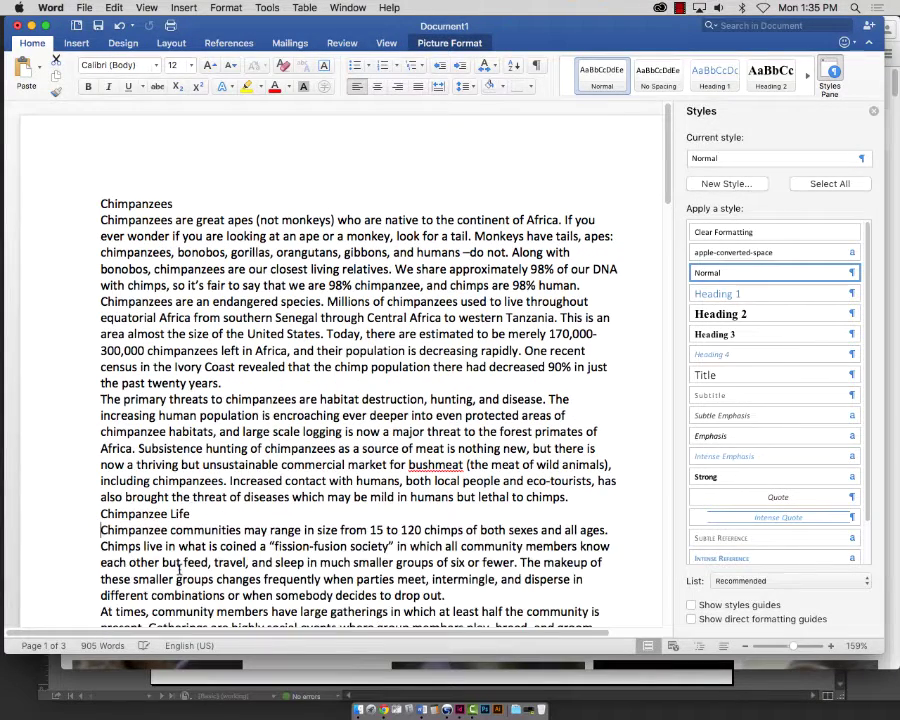
click(585, 493)
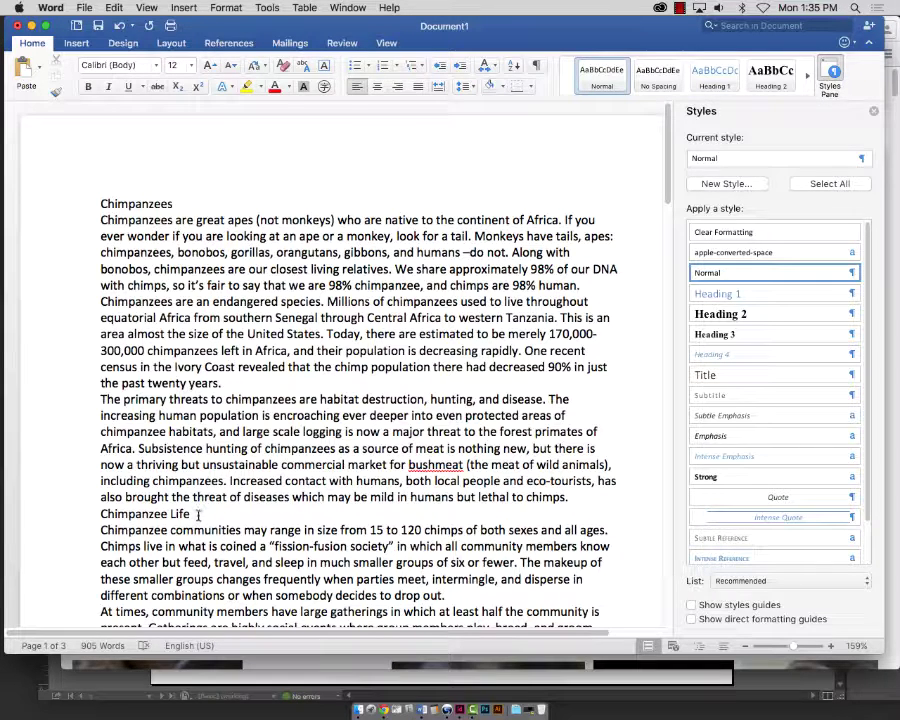
drag(174, 203, 99, 203)
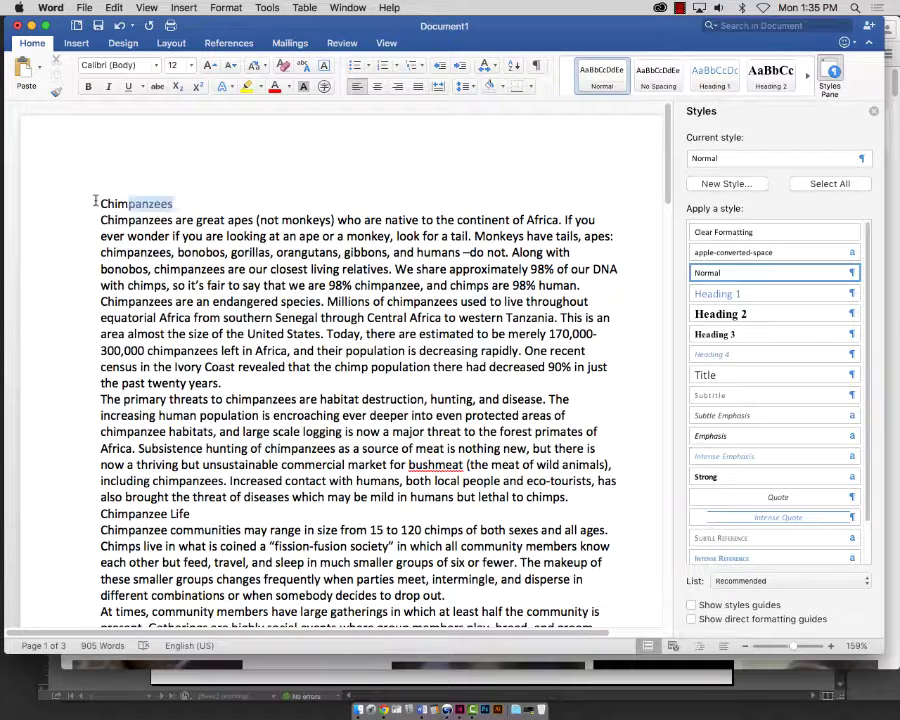
drag(204, 516, 57, 513)
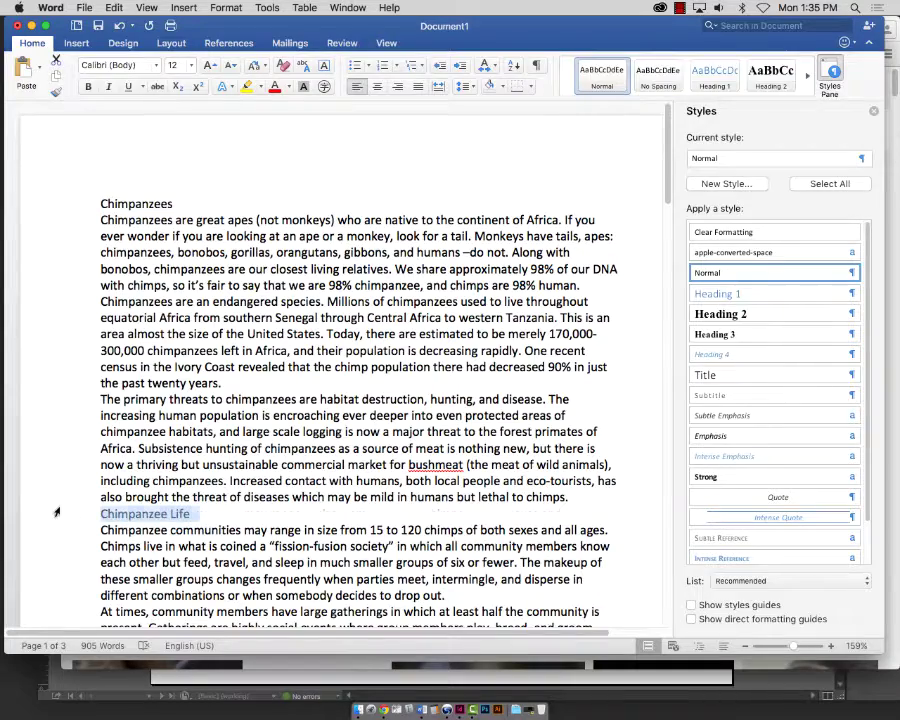
key(BackSpace)
- Delete the photo in the "Reproduction" section together with that section's heading
scroll(244, 425, down, 3)
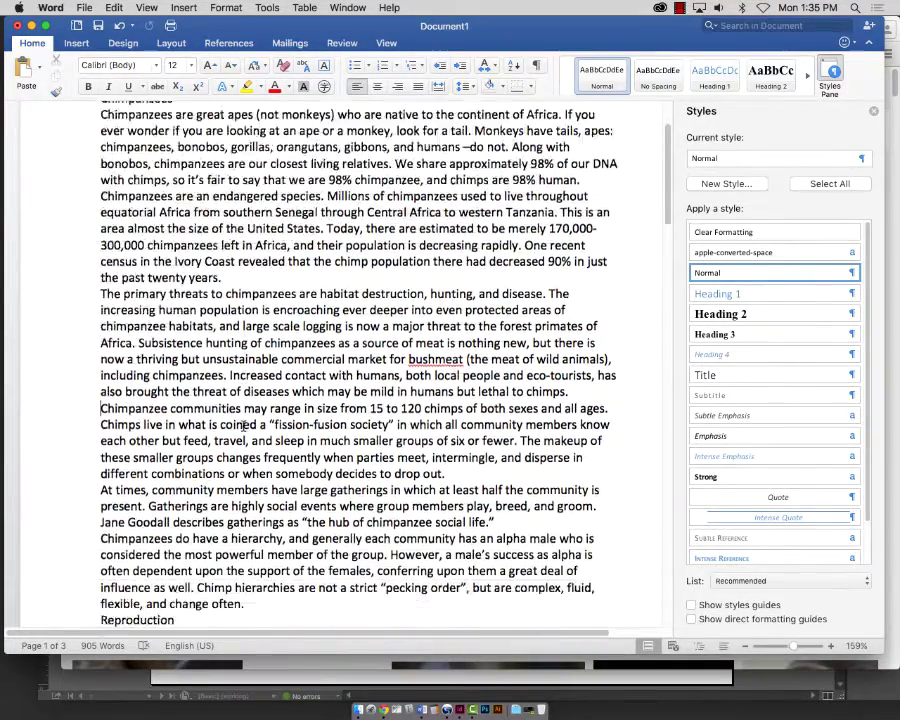
scroll(244, 425, down, 5)
scroll(240, 426, down, 10)
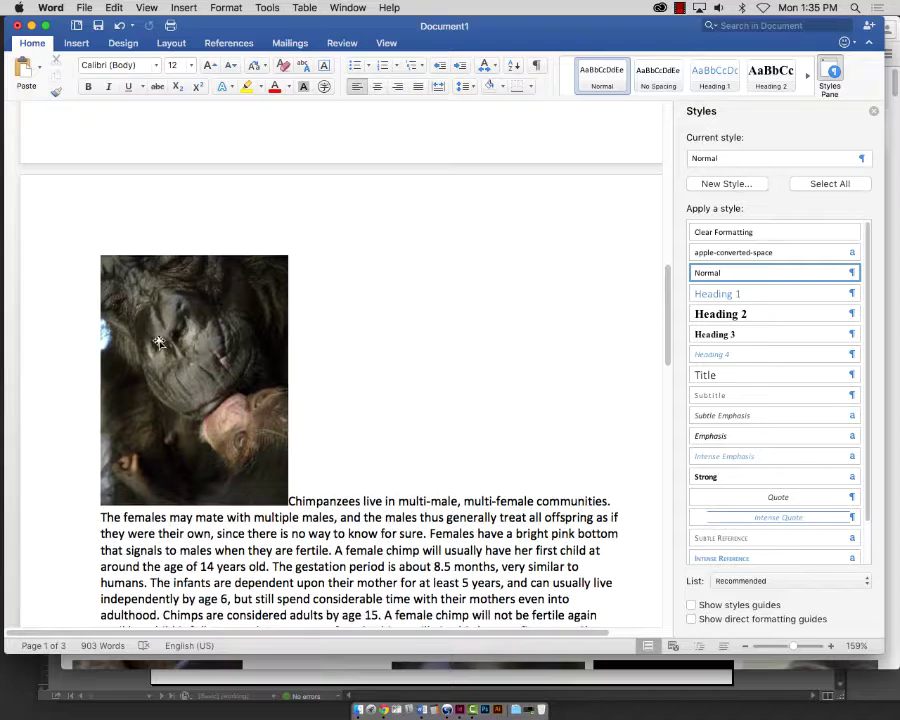
click(159, 342)
key(BackSpace)
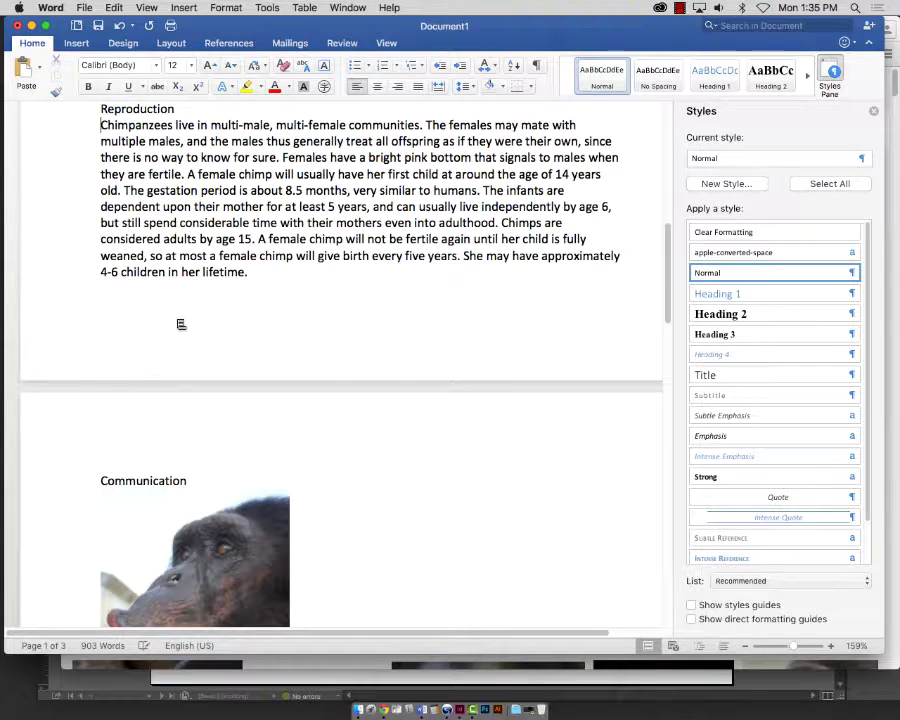
scroll(178, 315, up, 2)
click(66, 163)
key(BackSpace)
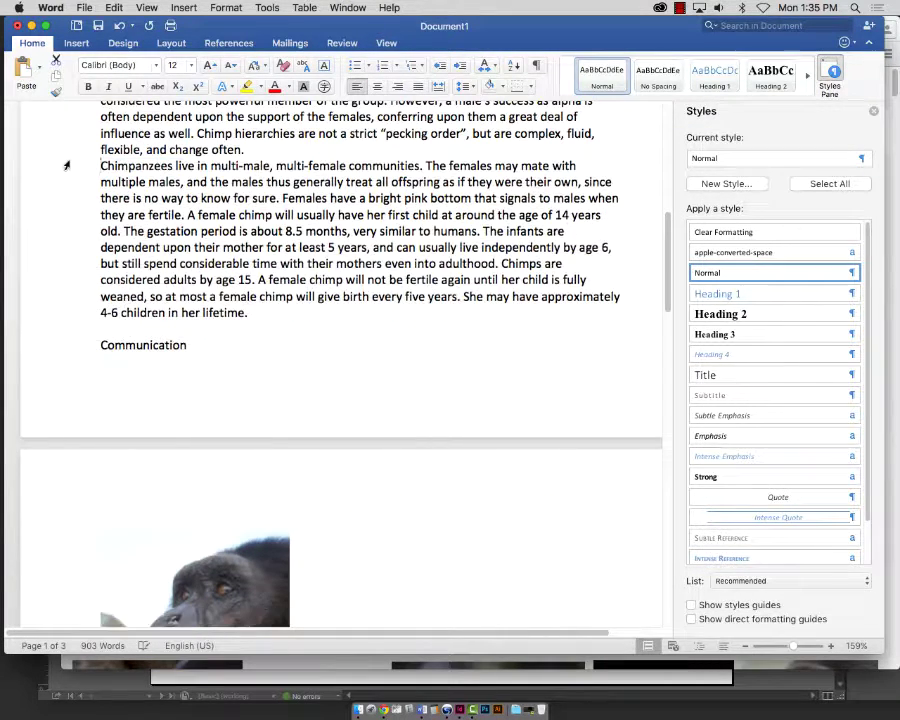
- Delete the "Communication" heading and the photo that precedes its paragraph
drag(201, 351, 76, 342)
key(BackSpace)
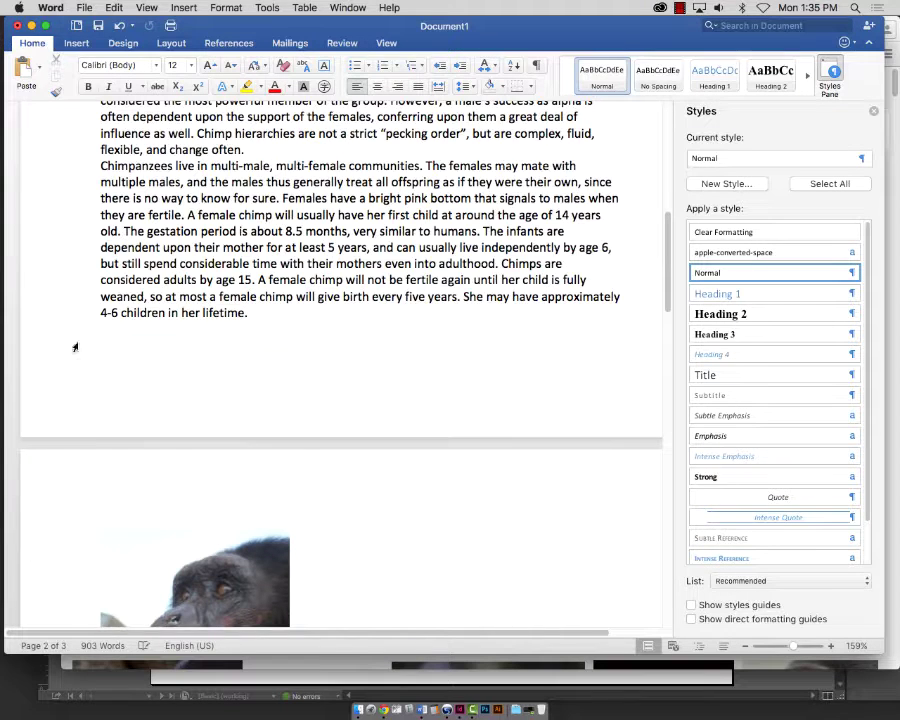
scroll(76, 346, down, 4)
click(128, 457)
key(BackSpace)
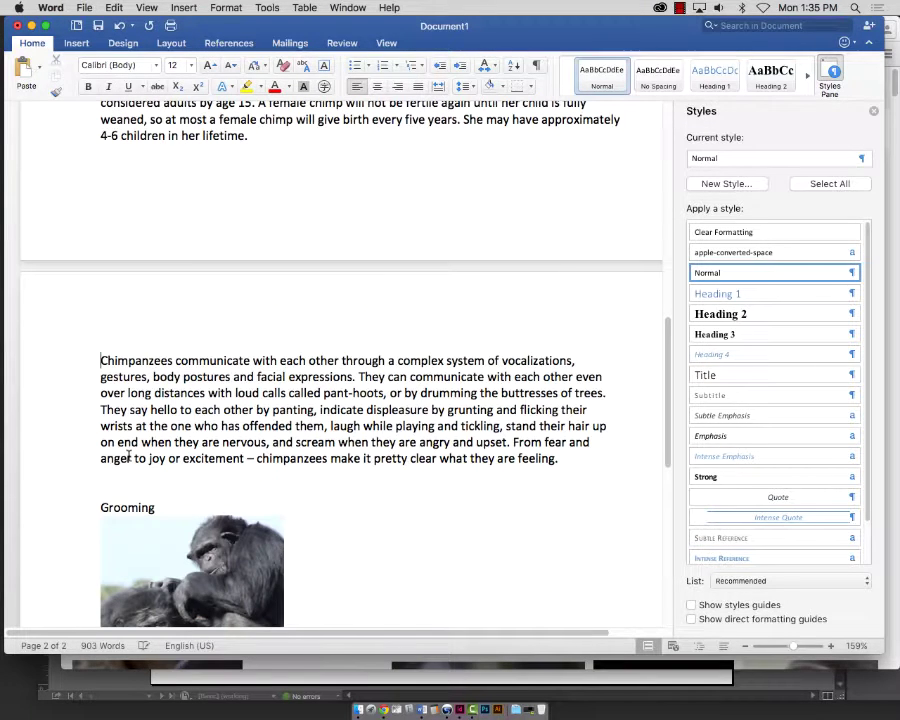
- Delete the "Grooming" photo and heading, and remove extra blank lines before the grooming and communication paragraphs
click(184, 530)
key(BackSpace)
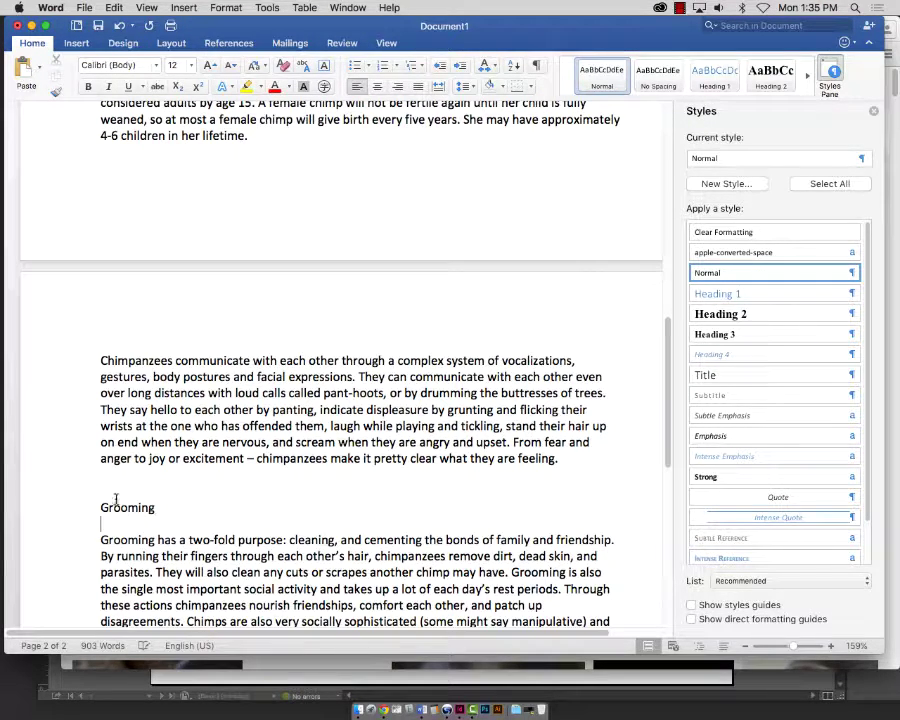
drag(101, 507, 154, 522)
key(BackSpace)
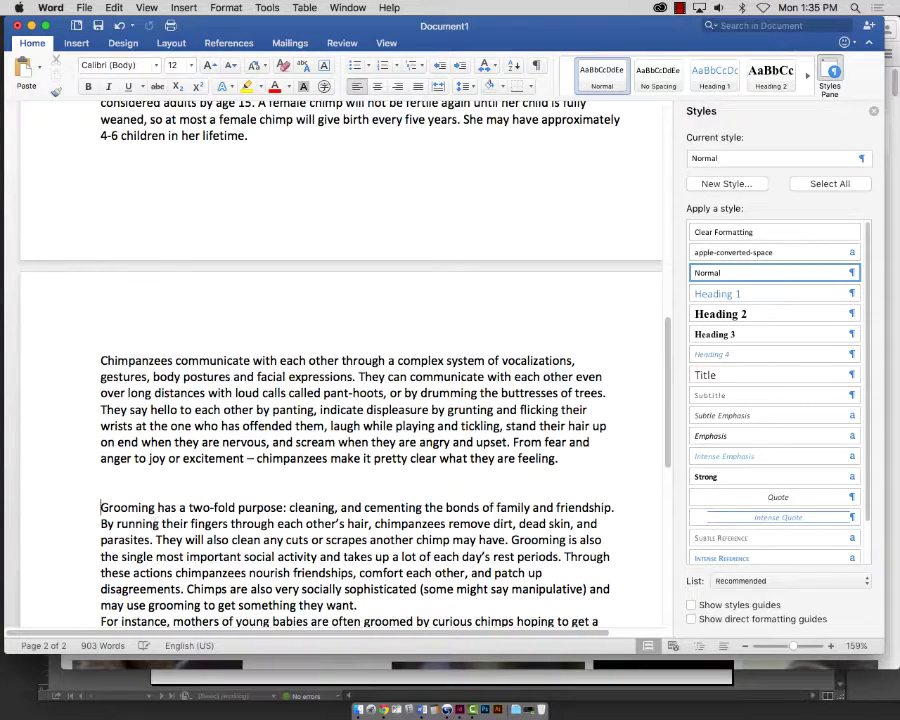
key(BackSpace)
key(BackSpace)
click(100, 358)
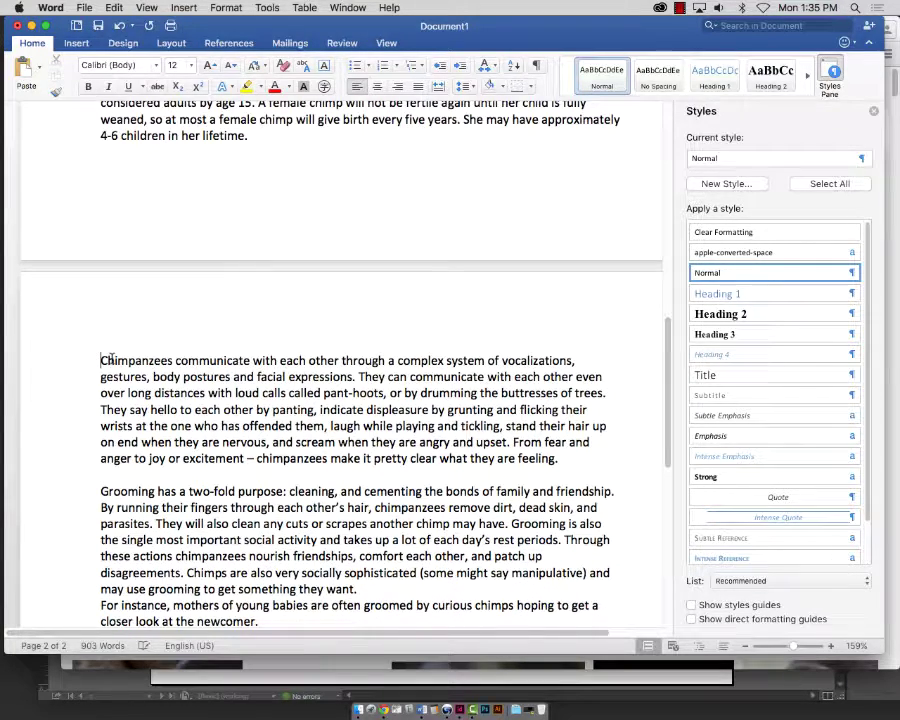
key(BackSpace)
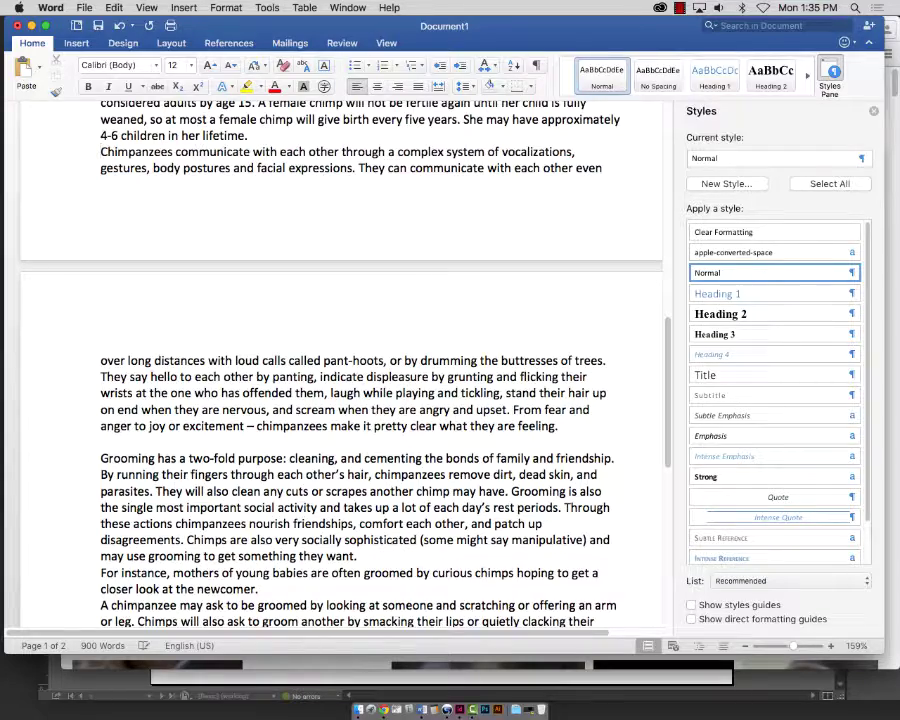
- Review the cleaned-up chimpanzee article from beginning to end to judge how much text it holds
key(Return)
scroll(172, 553, down, 5)
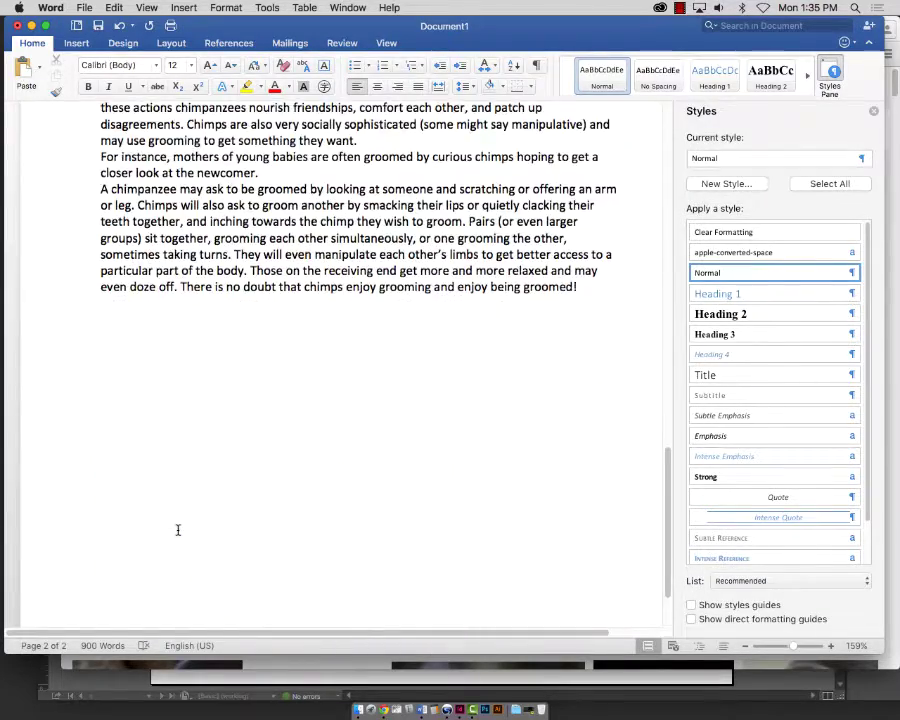
scroll(176, 526, up, 15)
scroll(220, 398, down, 2)
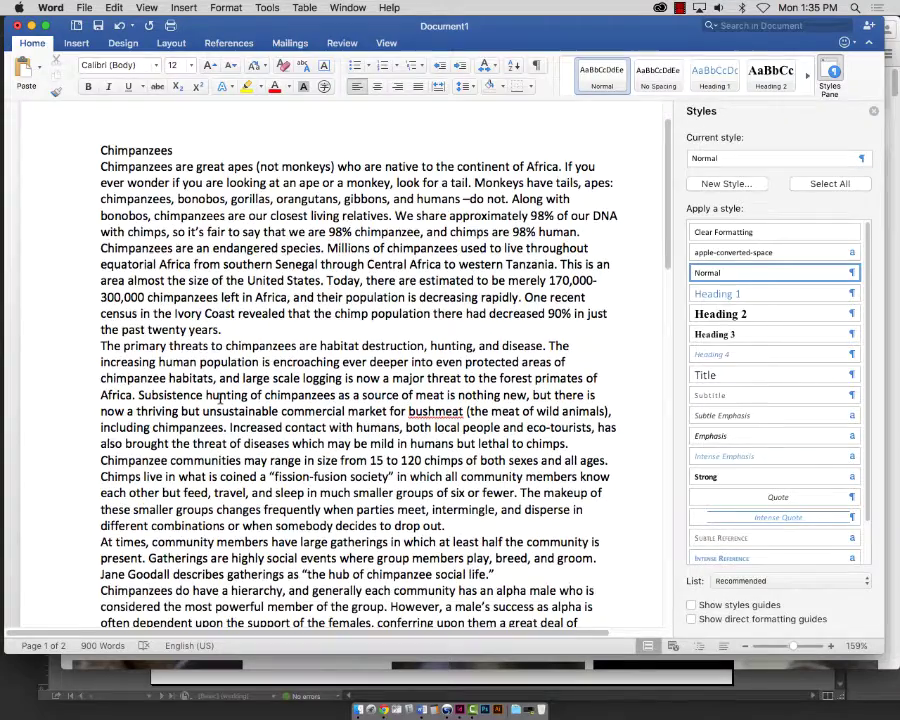
scroll(219, 405, down, 2)
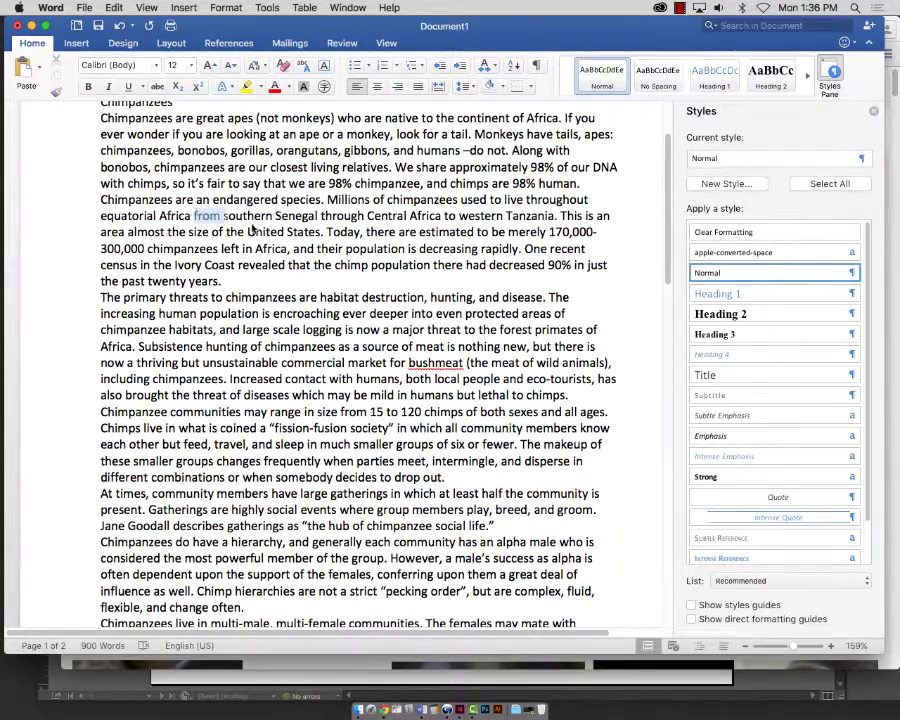
drag(194, 215, 268, 231)
drag(229, 379, 434, 395)
drag(300, 509, 353, 537)
- Delete the communication and grooming paragraphs so the article ends after the reproduction paragraph
scroll(353, 537, down, 5)
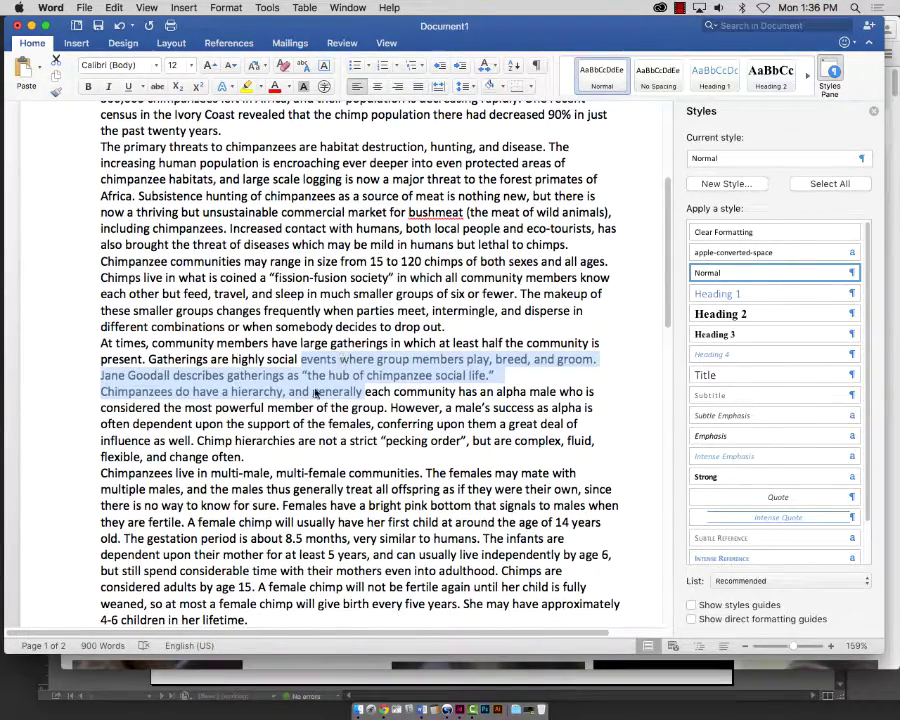
scroll(253, 591, down, 1)
scroll(253, 591, down, 7)
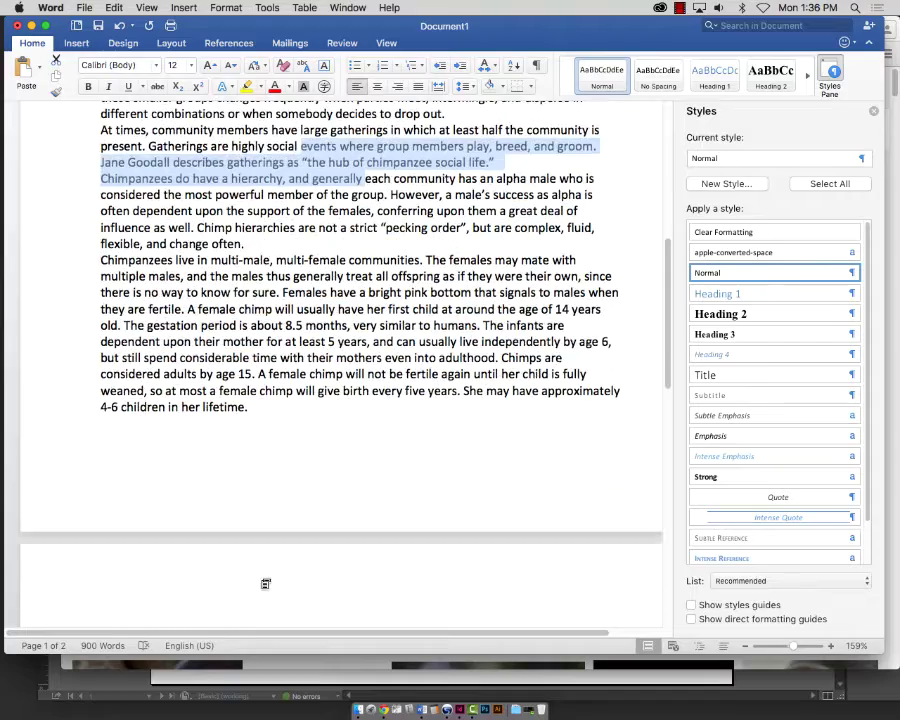
key(super+shift+End)
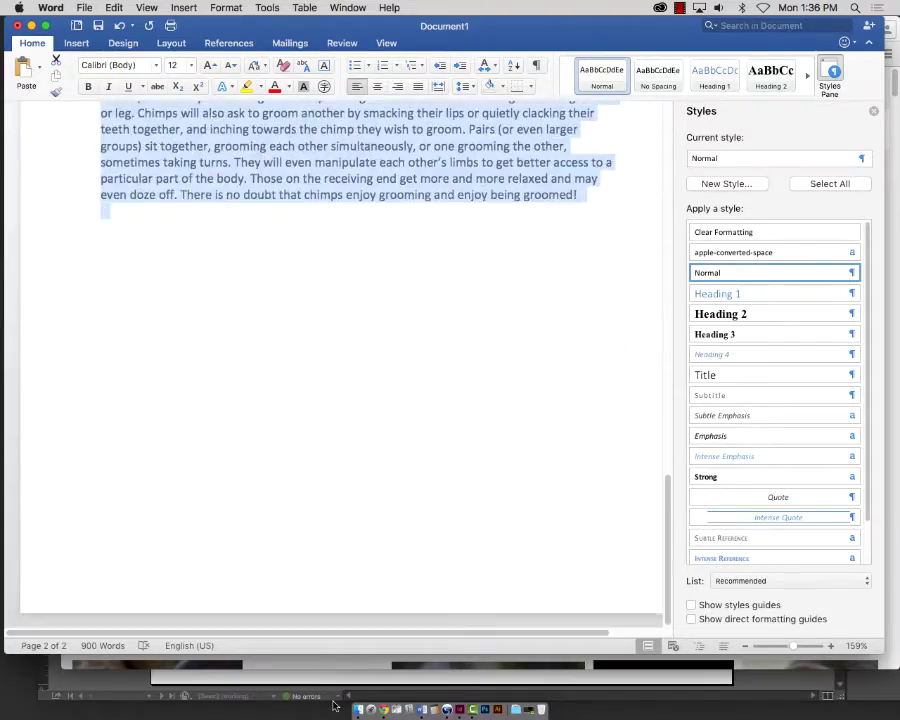
key(BackSpace)
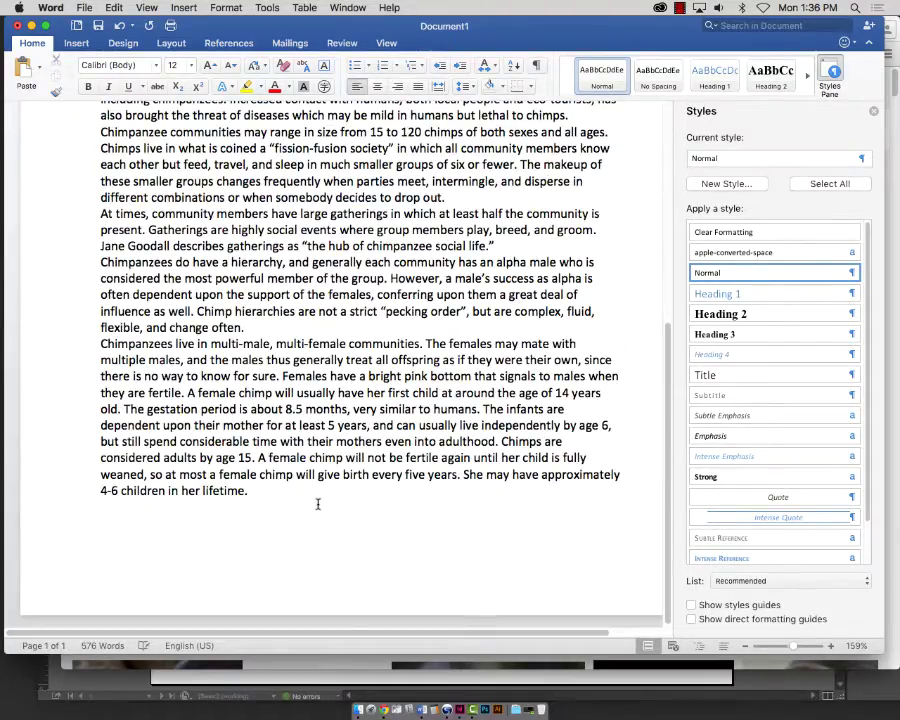
key(super+Home)
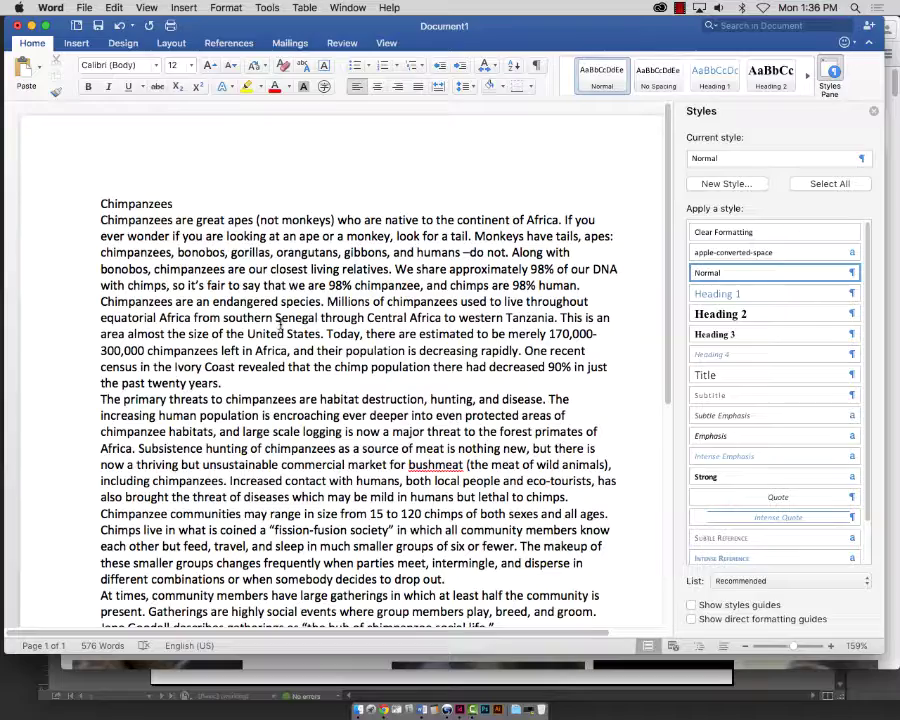
scroll(279, 323, down, 3)
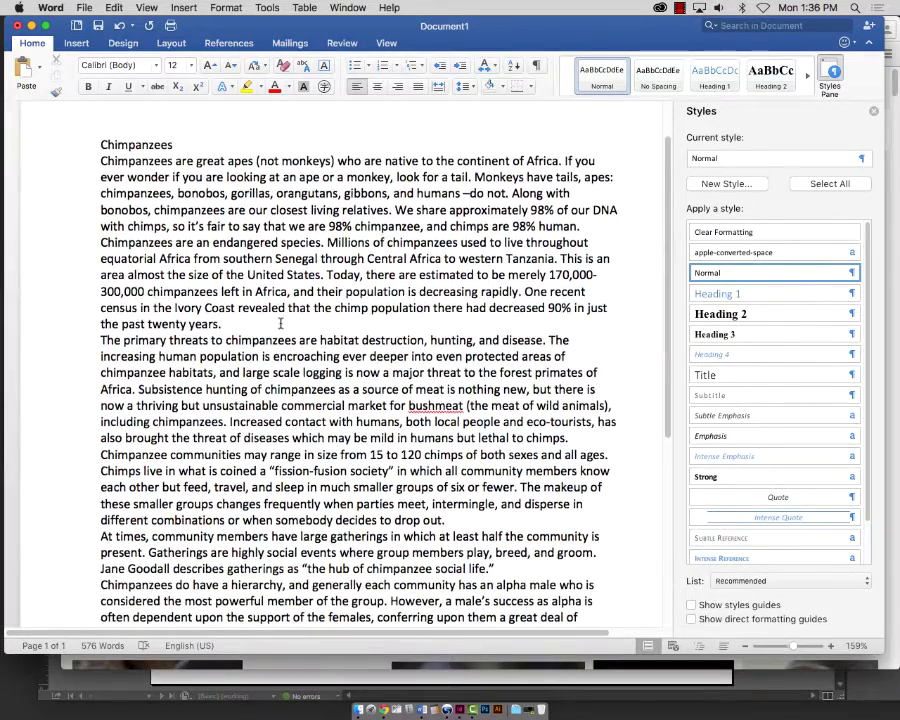
scroll(280, 323, up, 3)
click(84, 7)
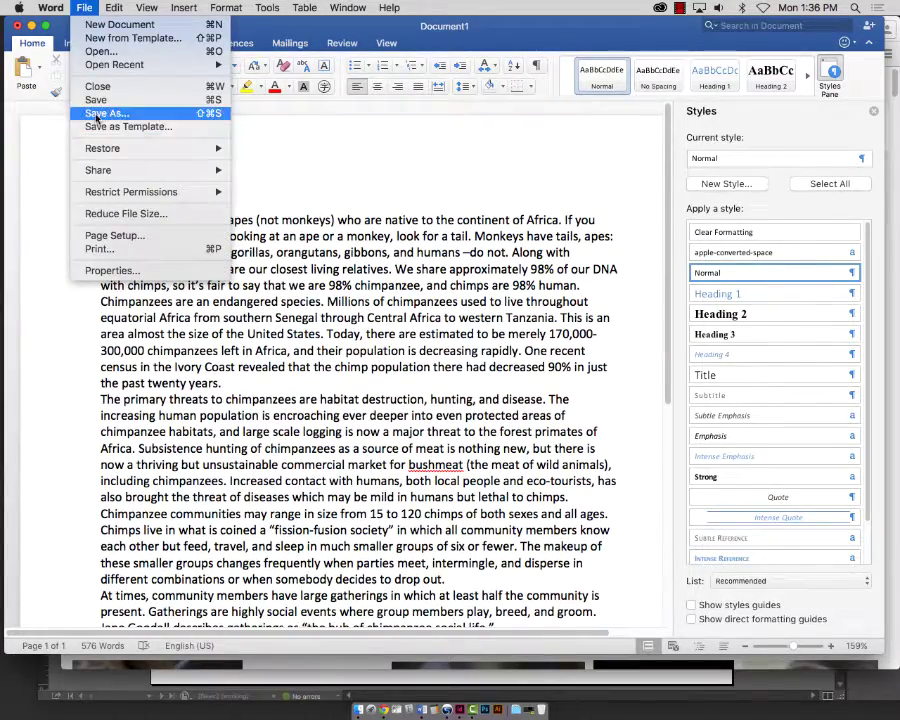
key(Escape)
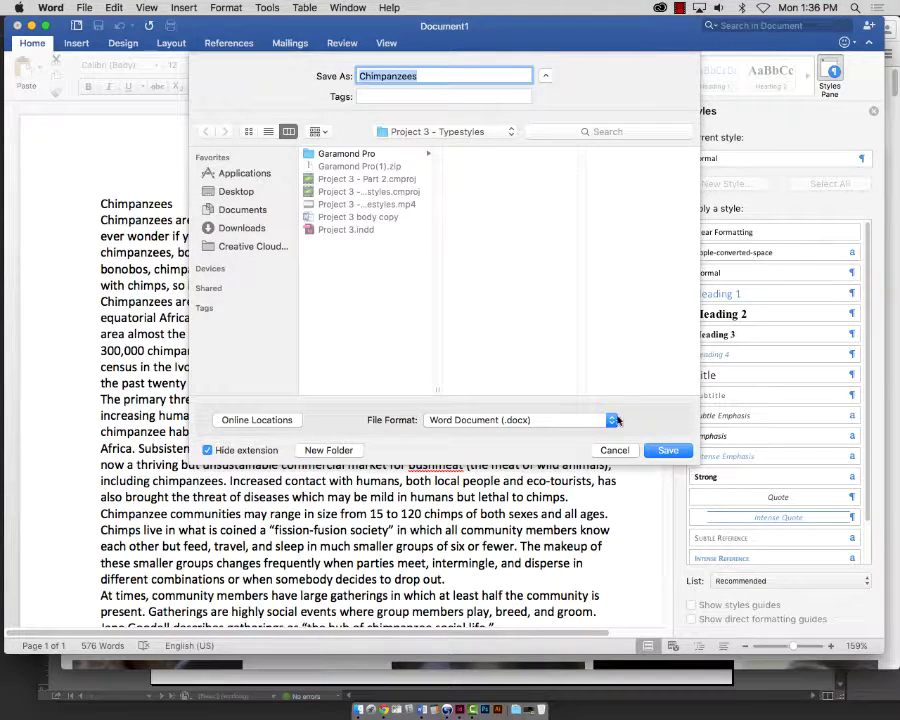
click(615, 451)
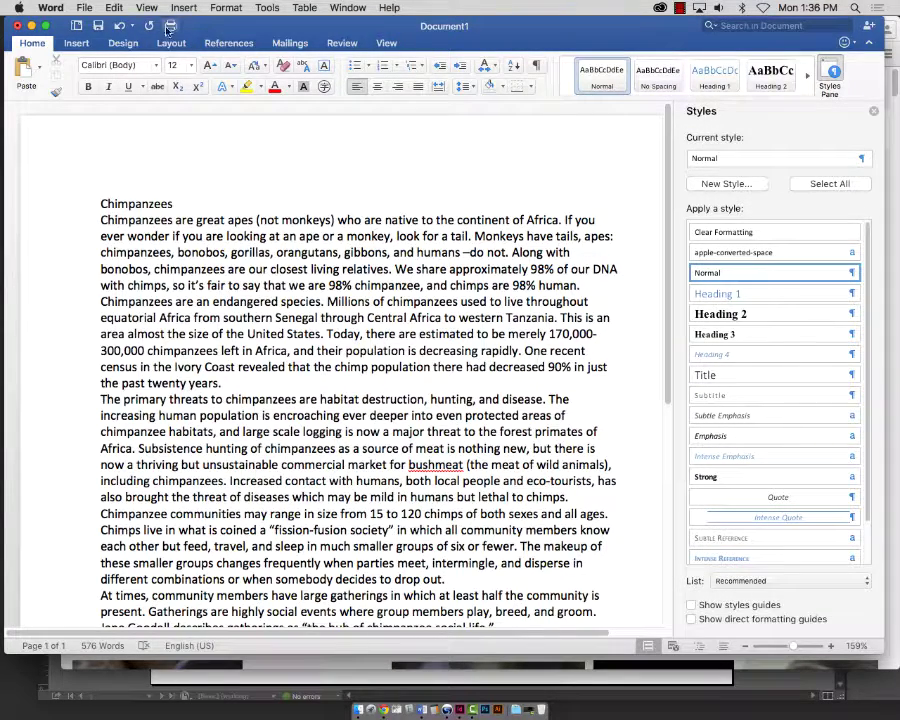
- Start saving the document to this Mac, with the save dialog expanded to its full folder browser
click(98, 28)
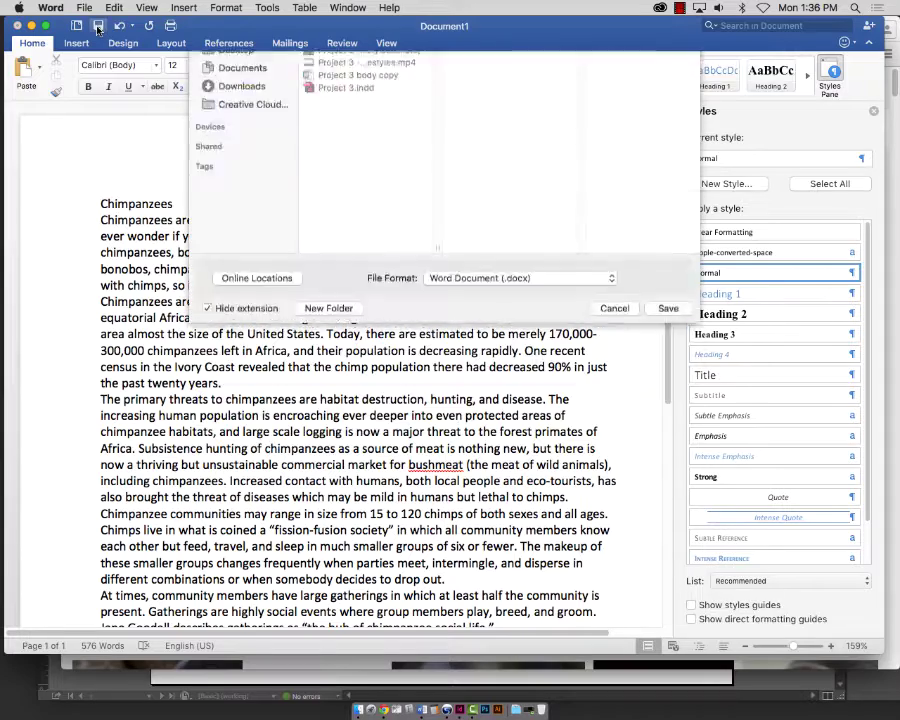
click(548, 79)
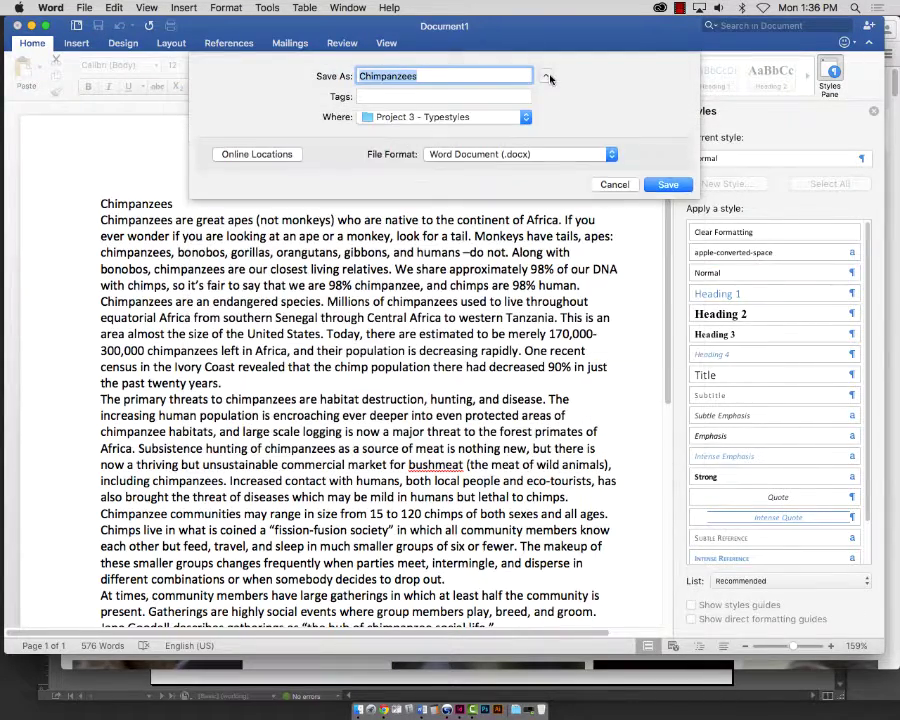
click(545, 76)
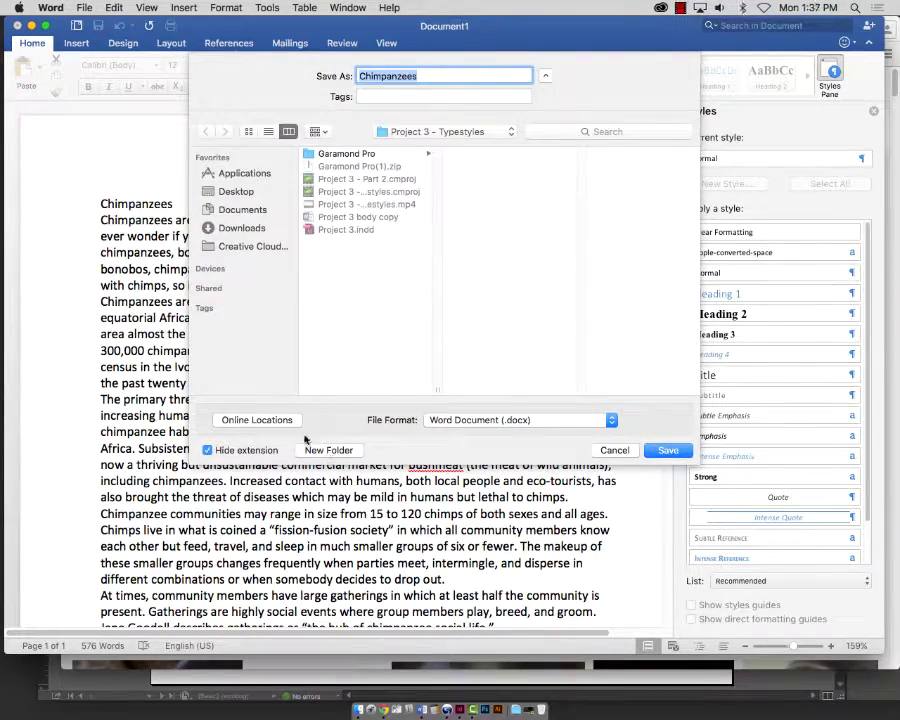
click(224, 419)
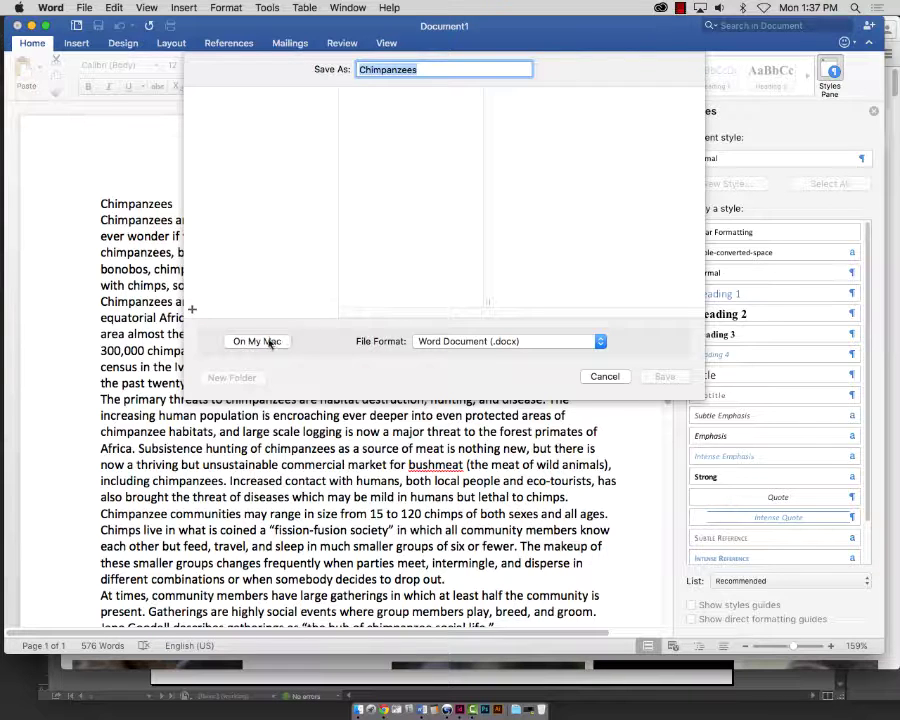
click(260, 341)
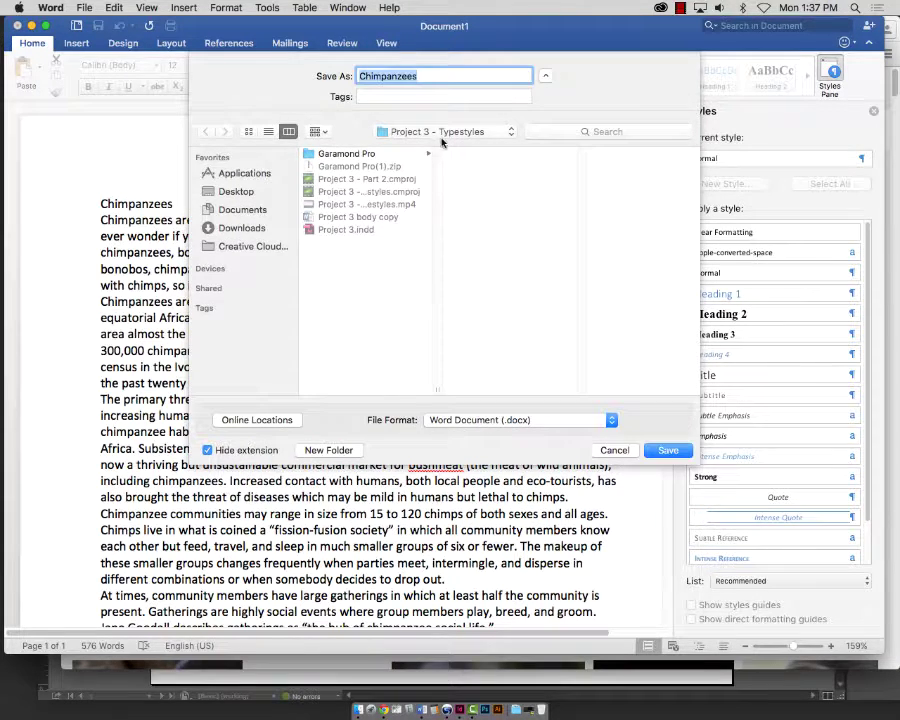
click(545, 77)
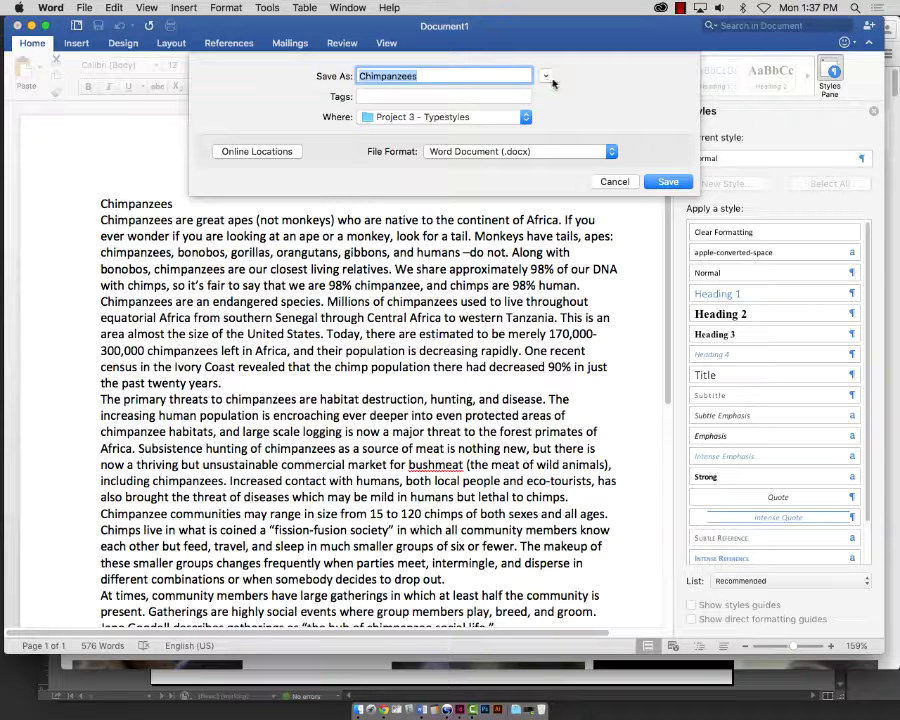
click(546, 77)
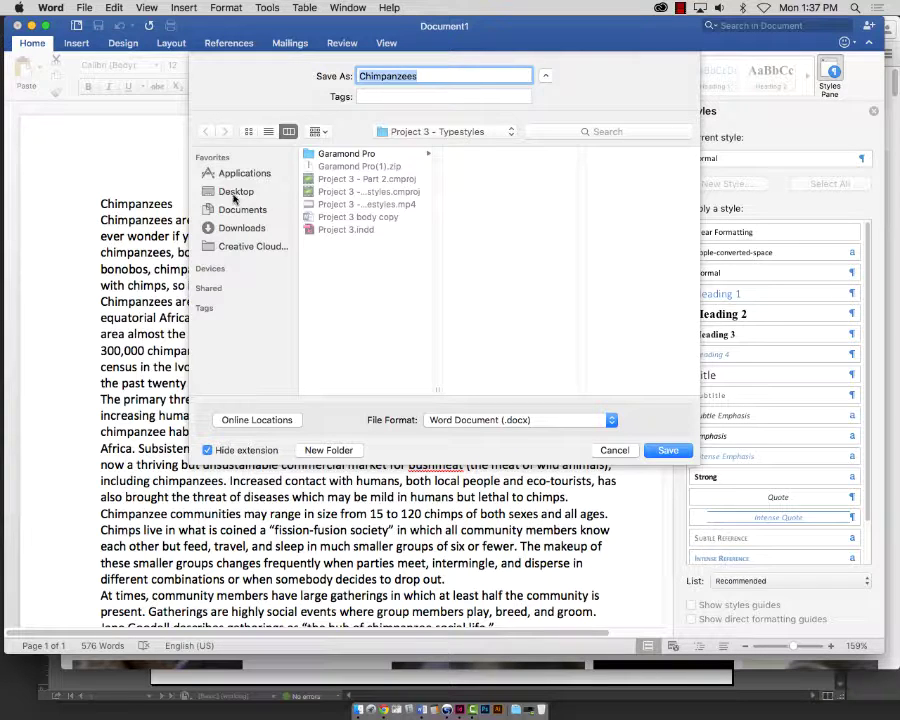
- Create a new folder named Project 4 on the Desktop as the save location
click(236, 193)
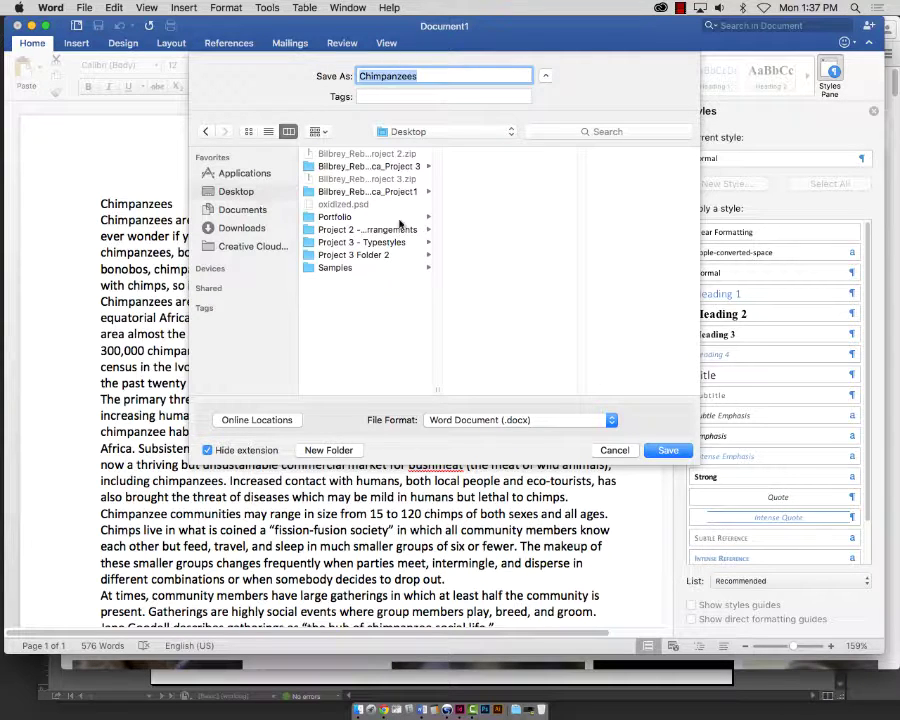
click(340, 449)
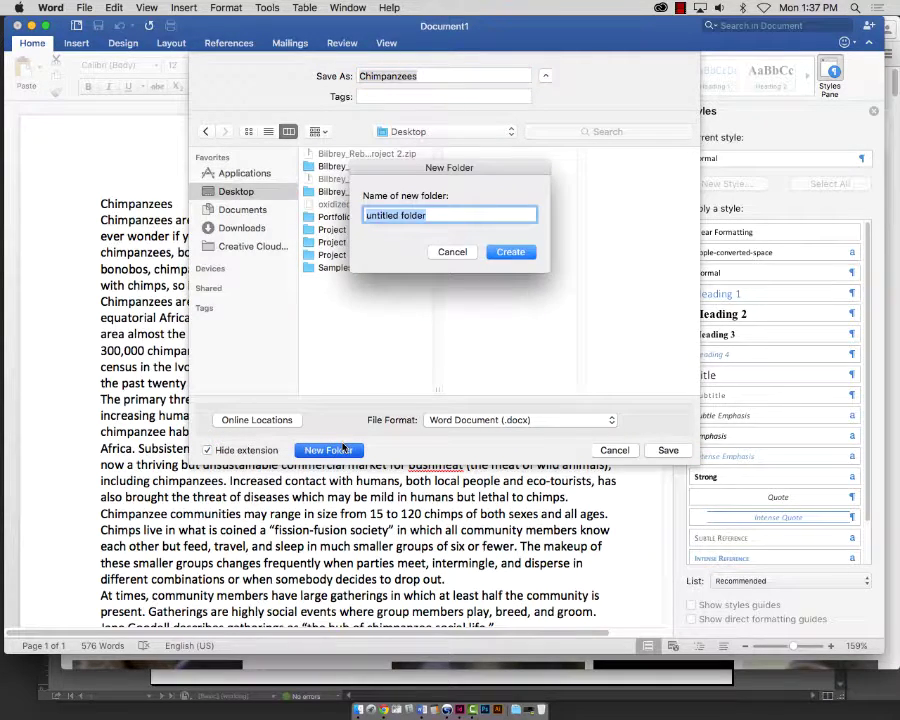
text(Project 4)
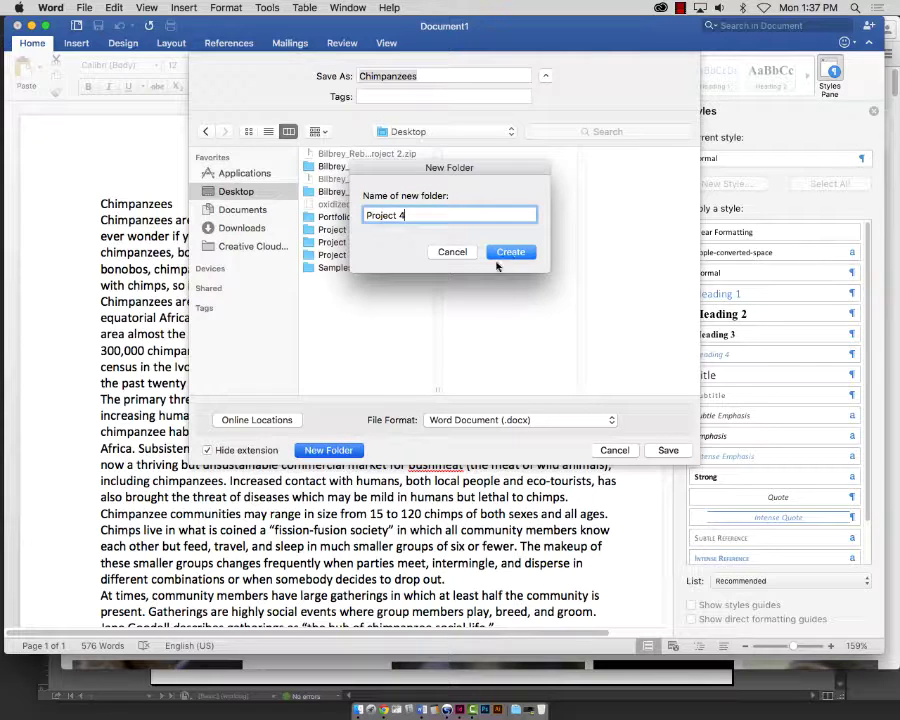
click(512, 251)
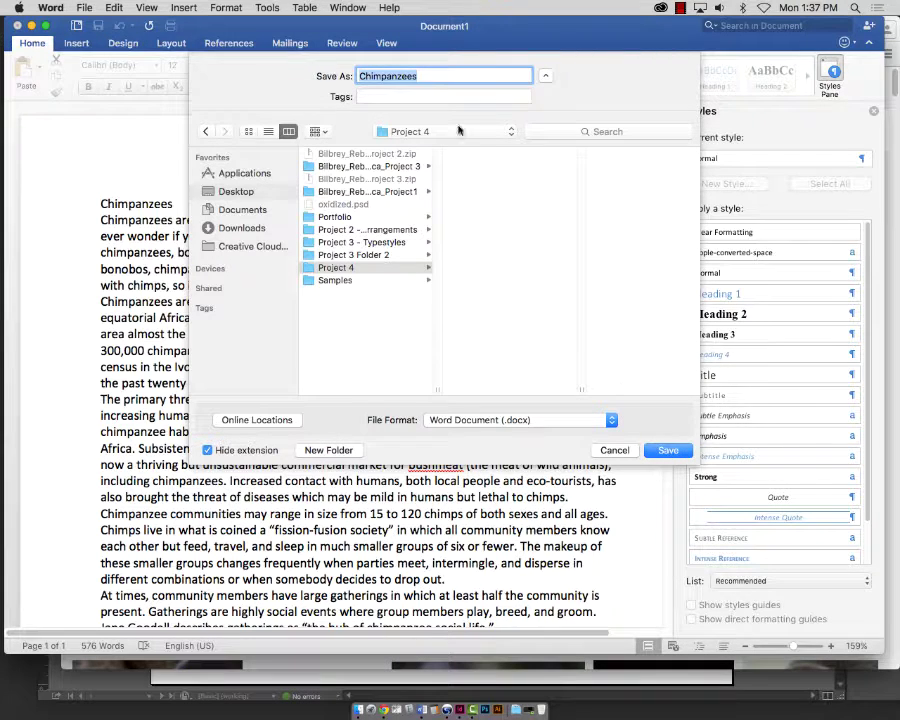
- Save the article as the Word document "Chimpanzee text" in the Project 4 folder
click(424, 76)
key(BackSpace)
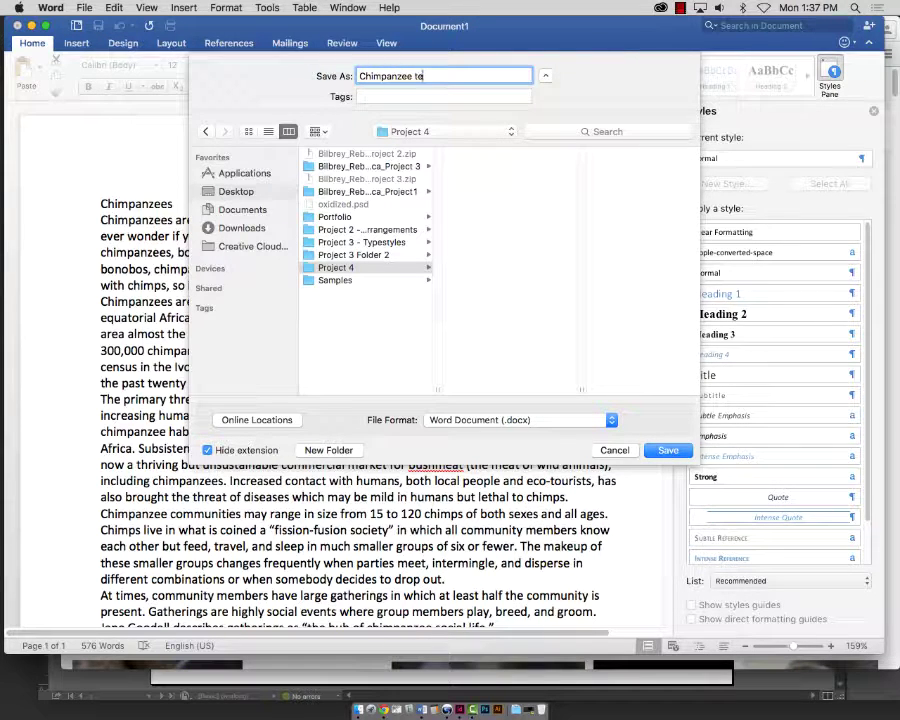
click(668, 450)
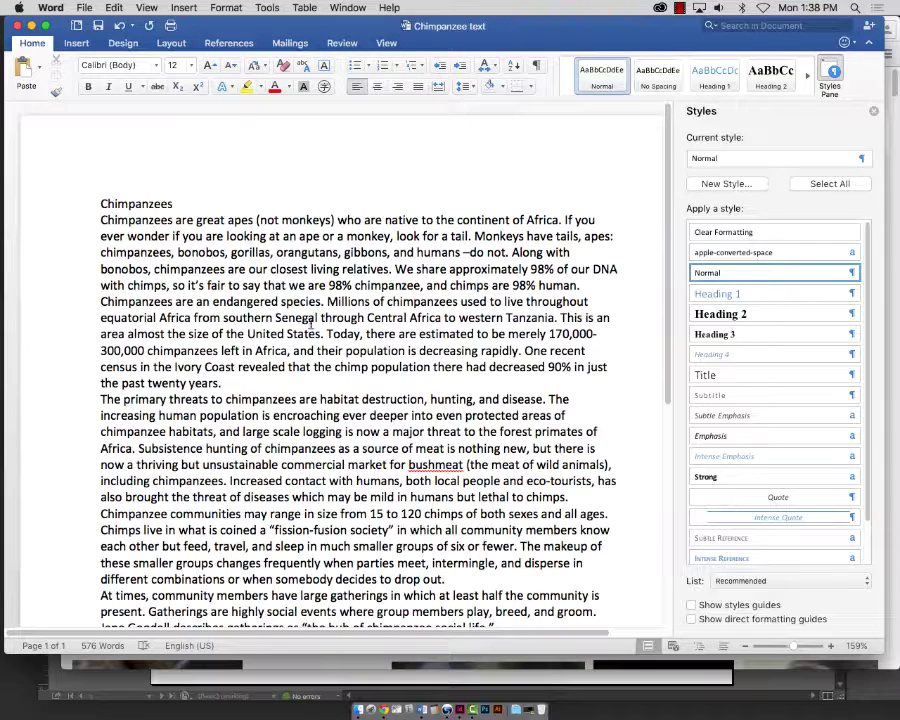
- With the whole article selected, hide and restore the ribbon and the Styles pane that holds Clear Formatting
key(super+a)
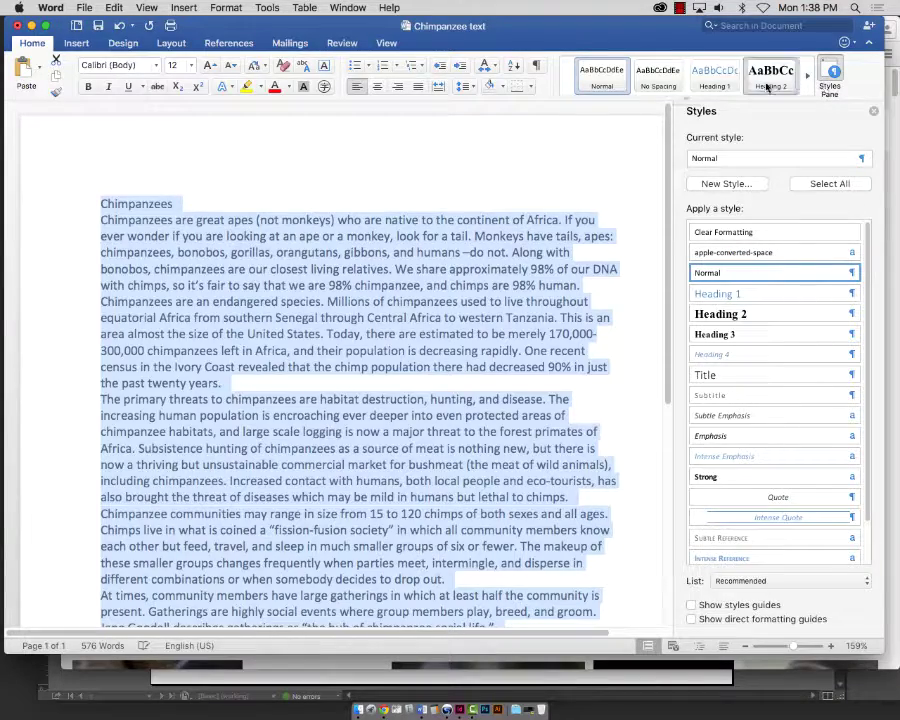
click(868, 45)
click(868, 45)
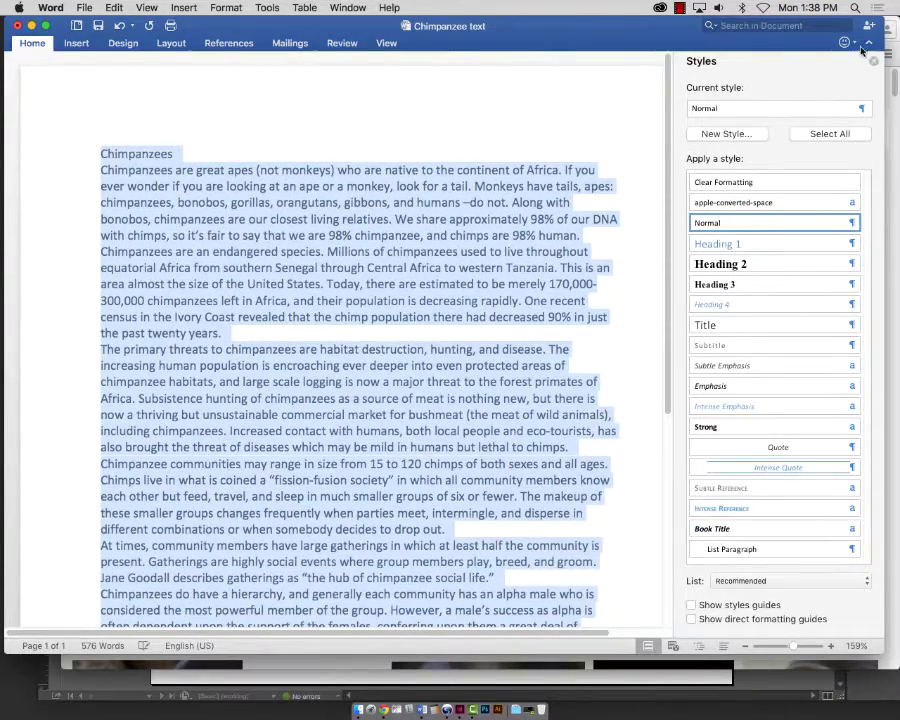
click(831, 77)
key(super+alt+r)
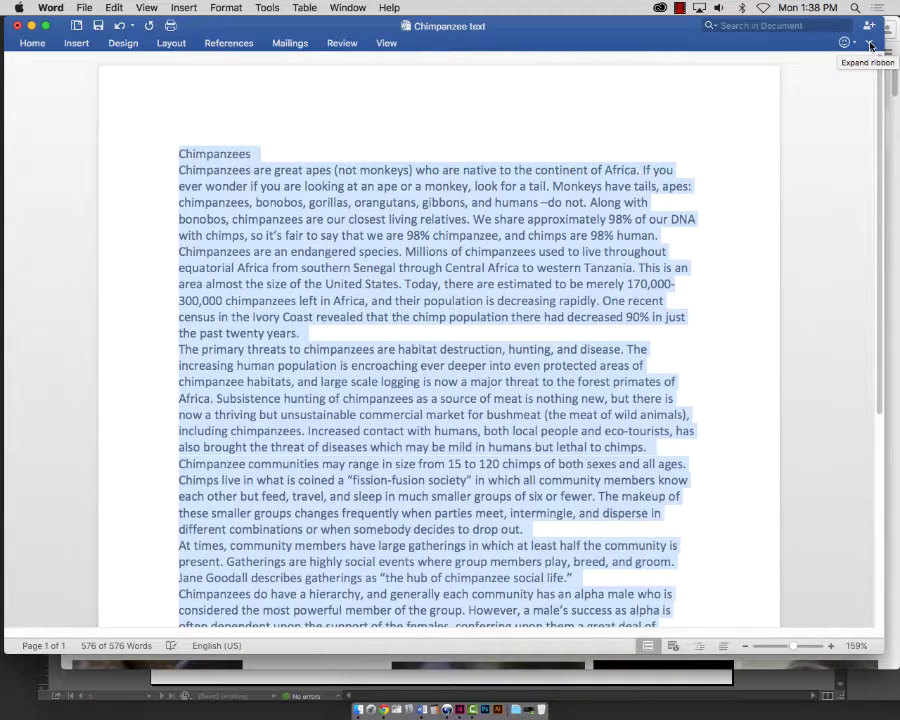
click(871, 45)
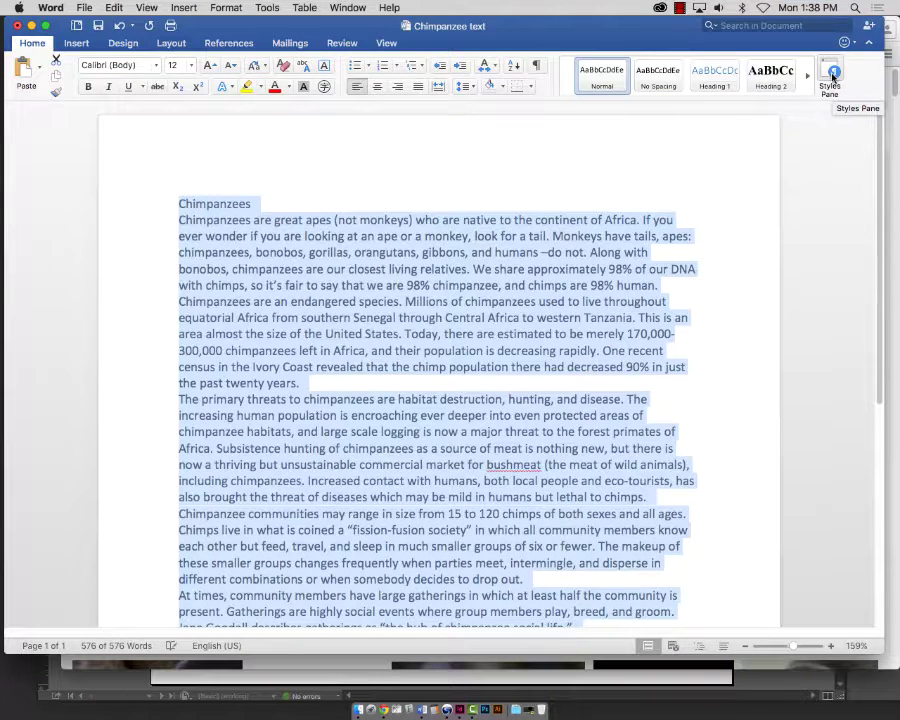
click(833, 75)
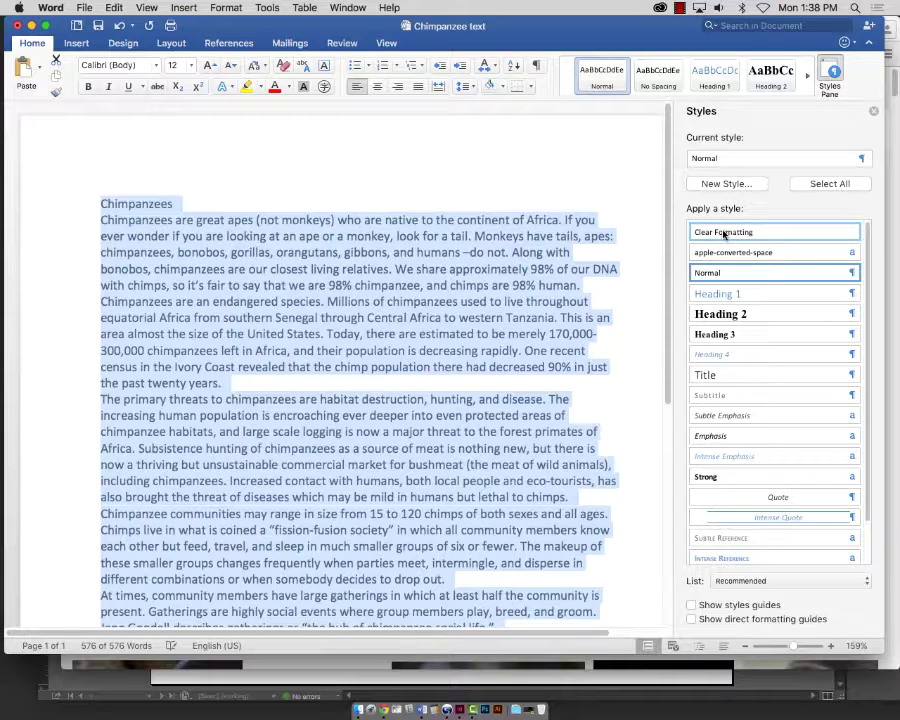
click(448, 254)
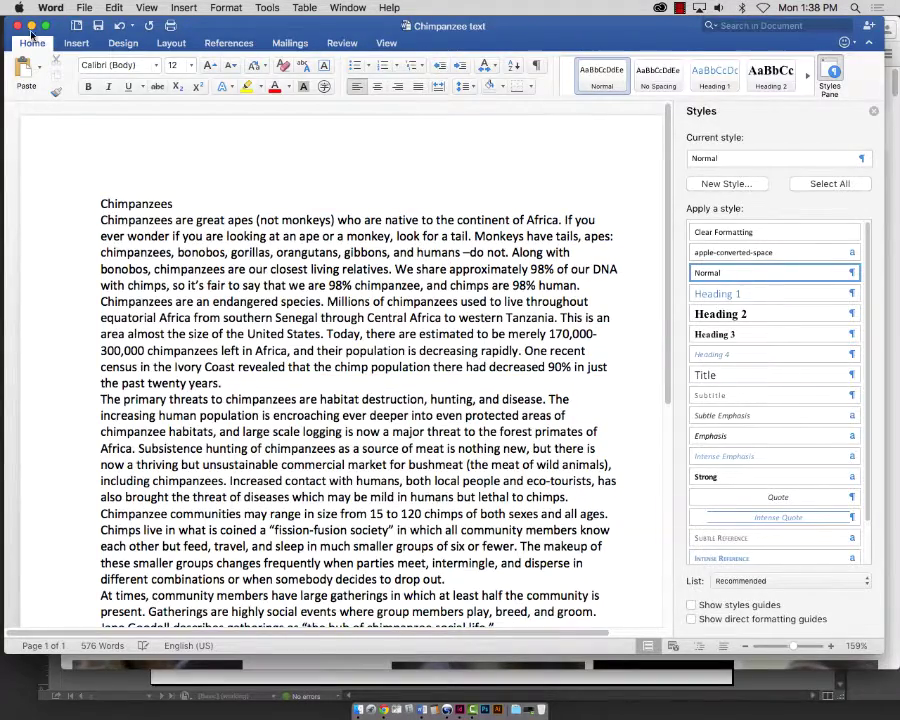
- Minimize the open windows to switch to the untitled InDesign document, and display its Pages panel
key(super+m)
click(86, 26)
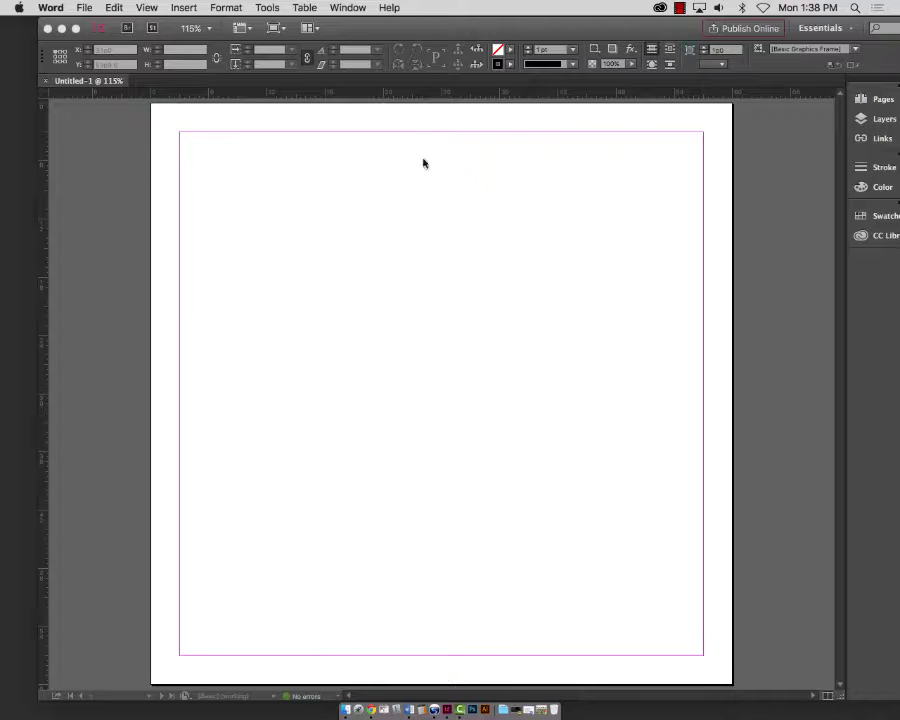
click(872, 102)
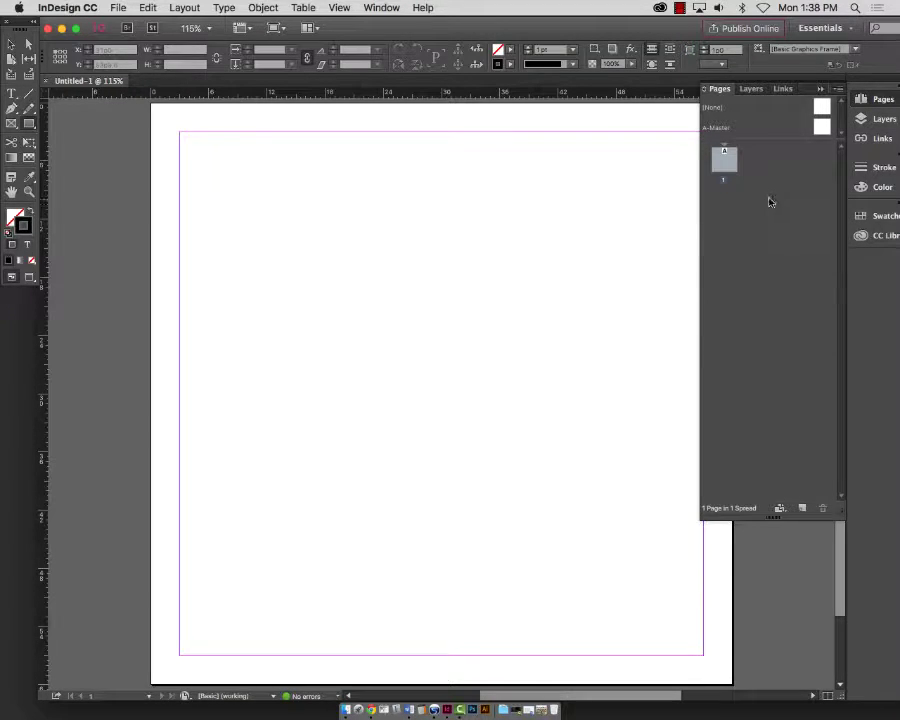
- Insert 4 pages after page 1 using A-Master, and resize the Pages panel to show all the page thumbnails
drag(840, 510, 840, 306)
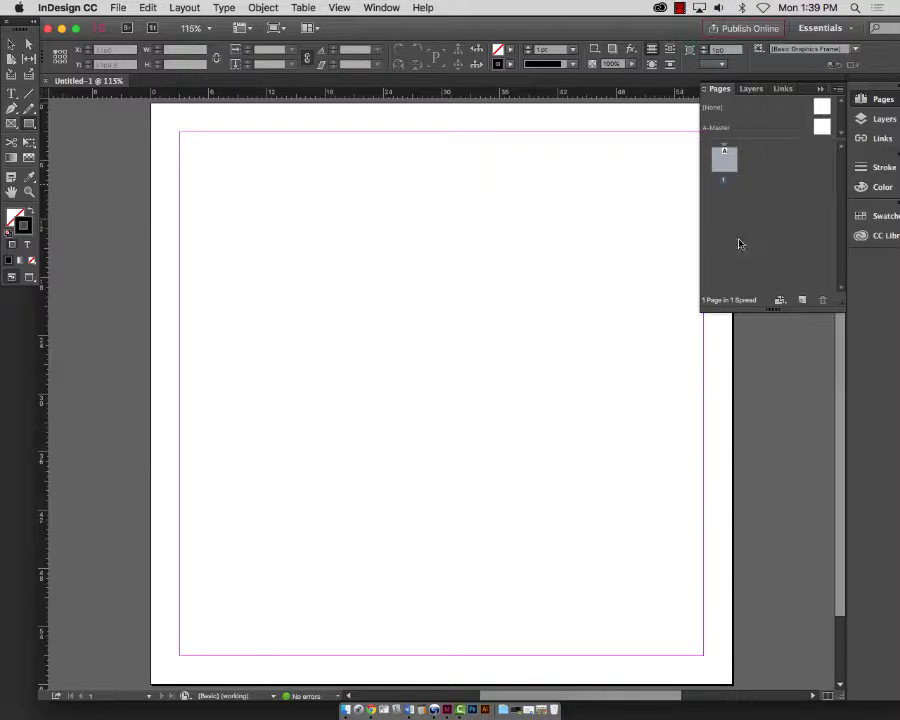
right_click(745, 208)
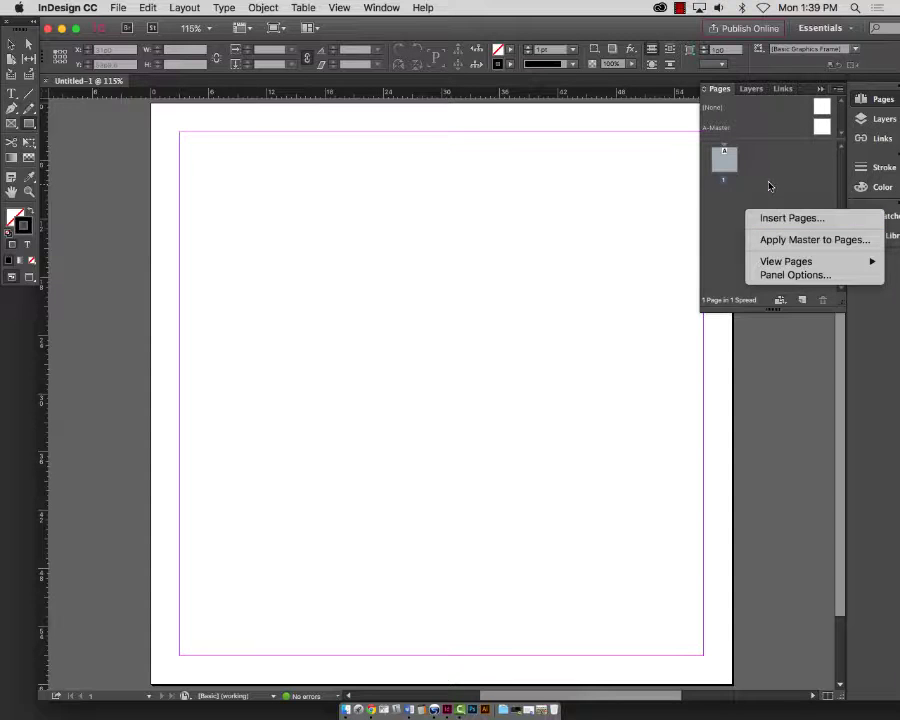
click(775, 217)
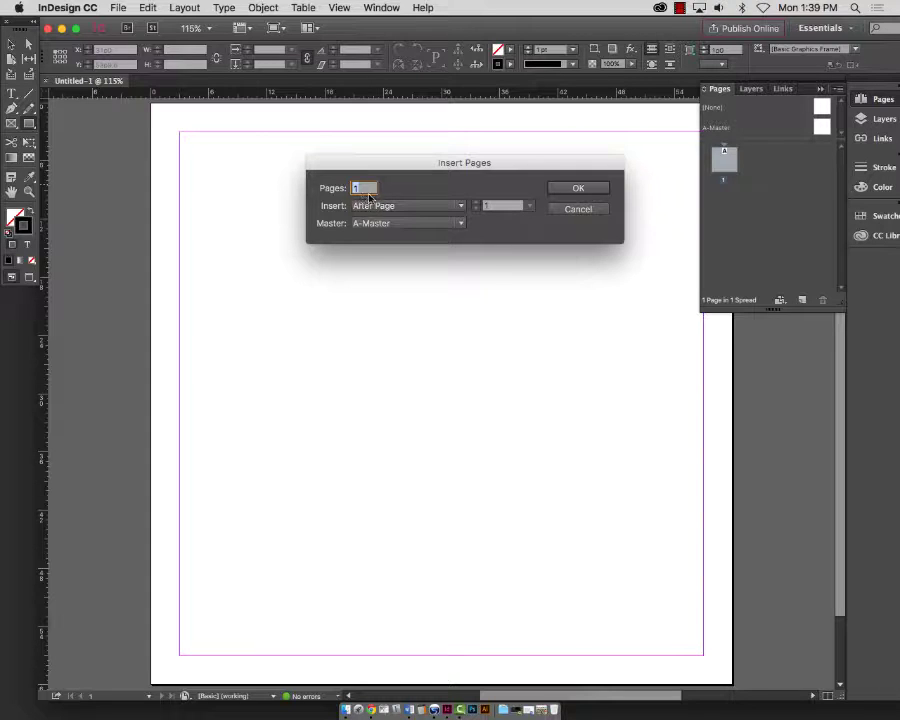
text(4)
click(578, 188)
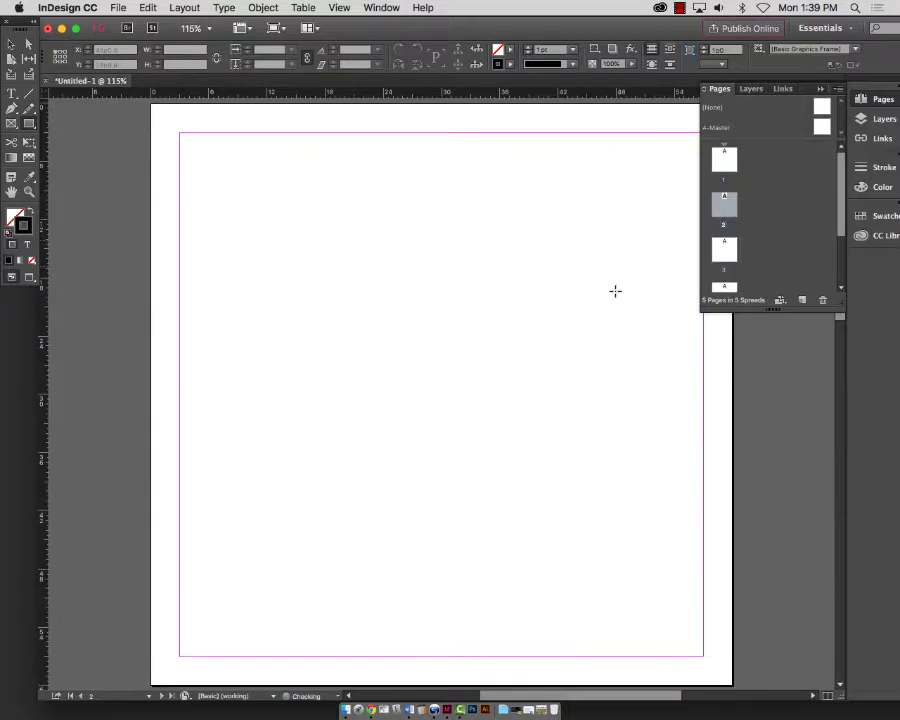
drag(845, 300, 845, 410)
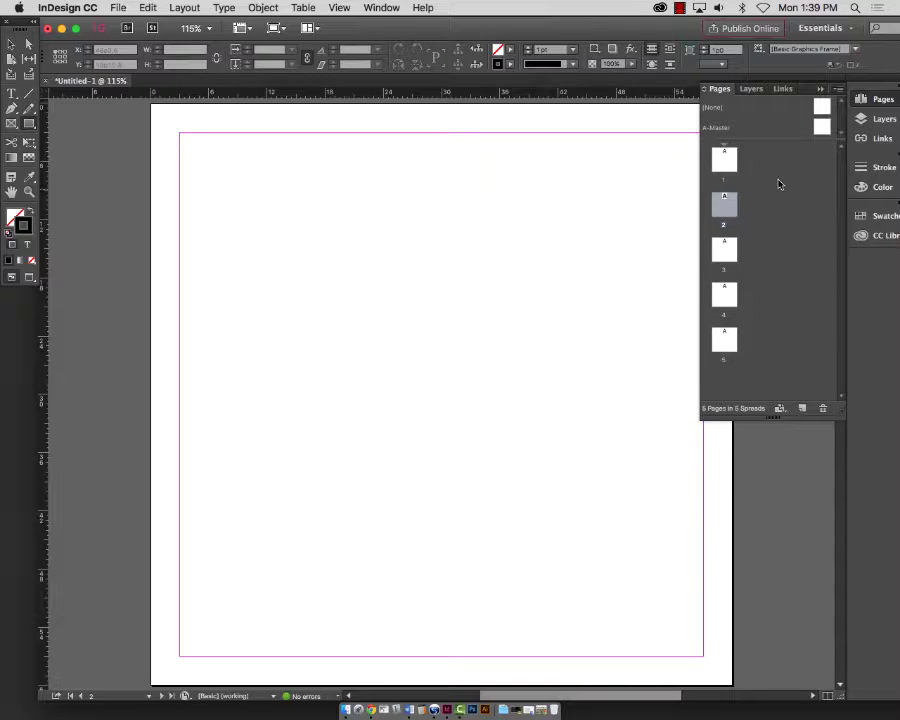
right_click(777, 184)
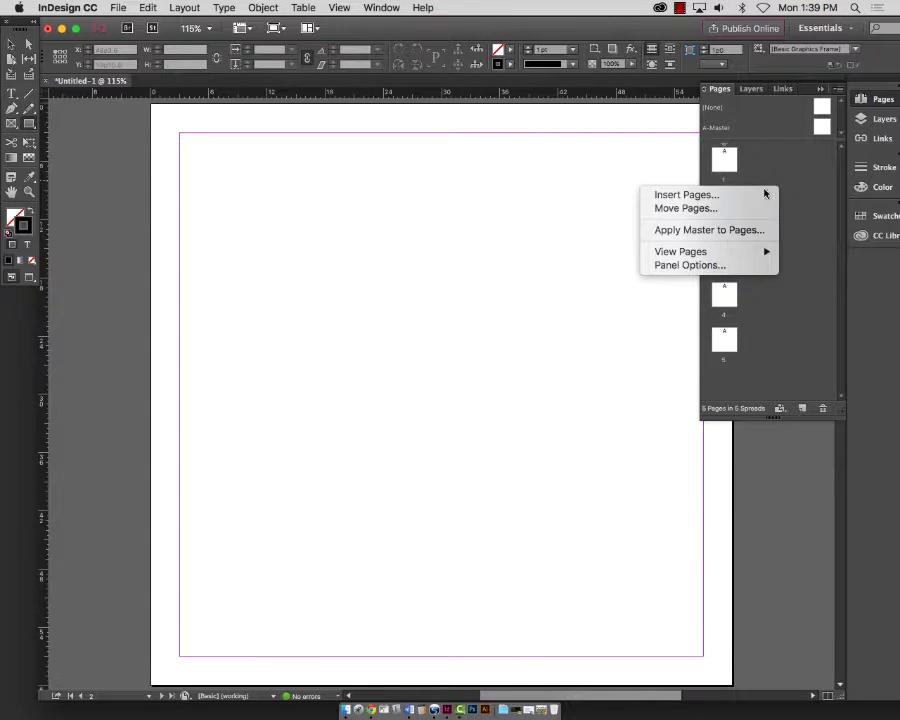
click(699, 195)
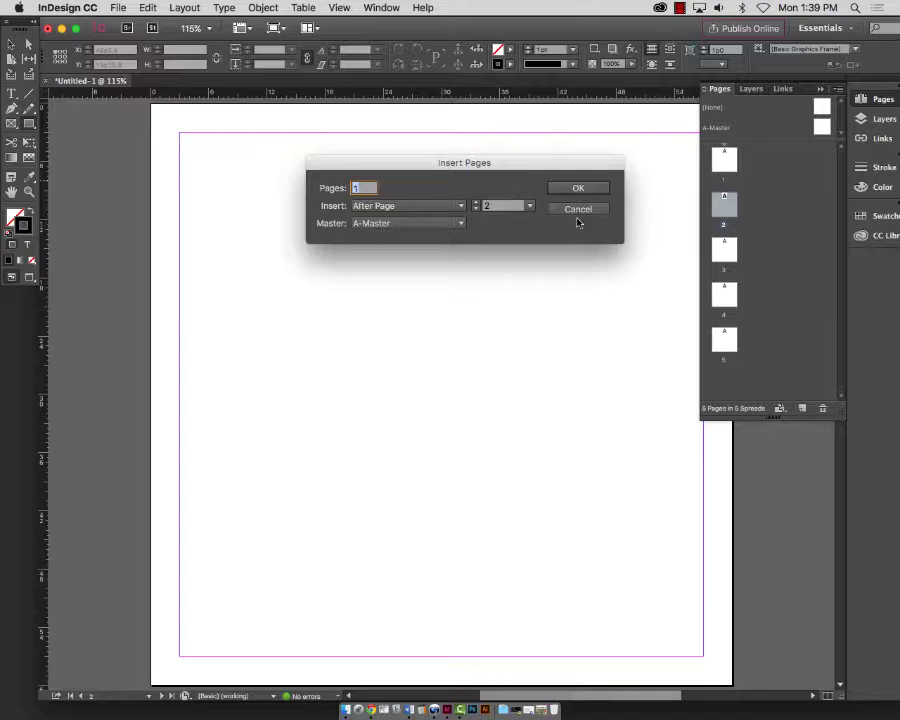
click(578, 209)
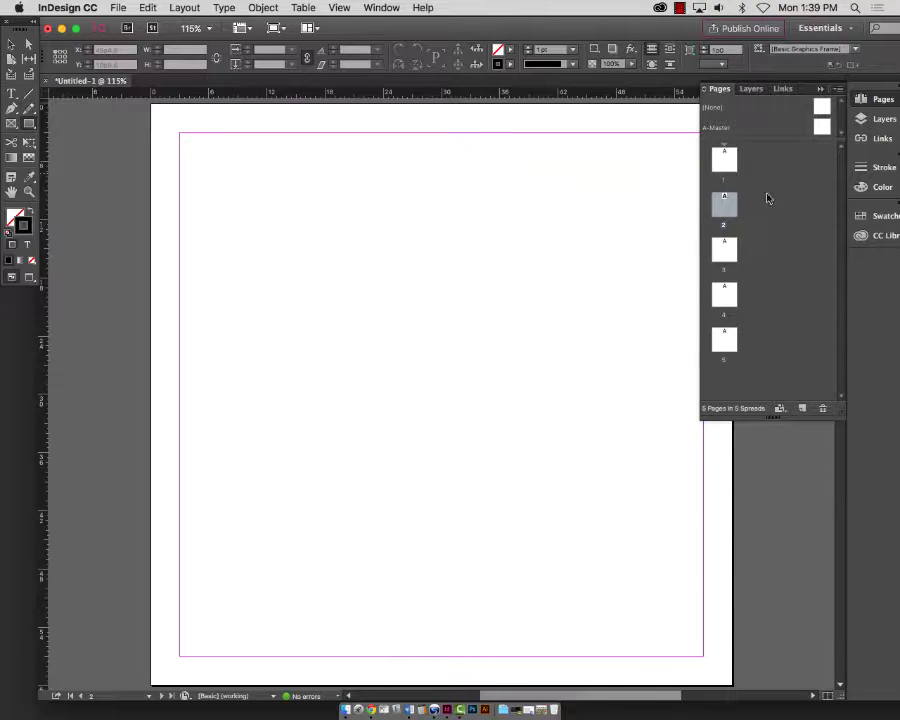
- Go to page 1, set the view to 100%, and narrow the Pages panel to leave the whole page clear
double_click(722, 158)
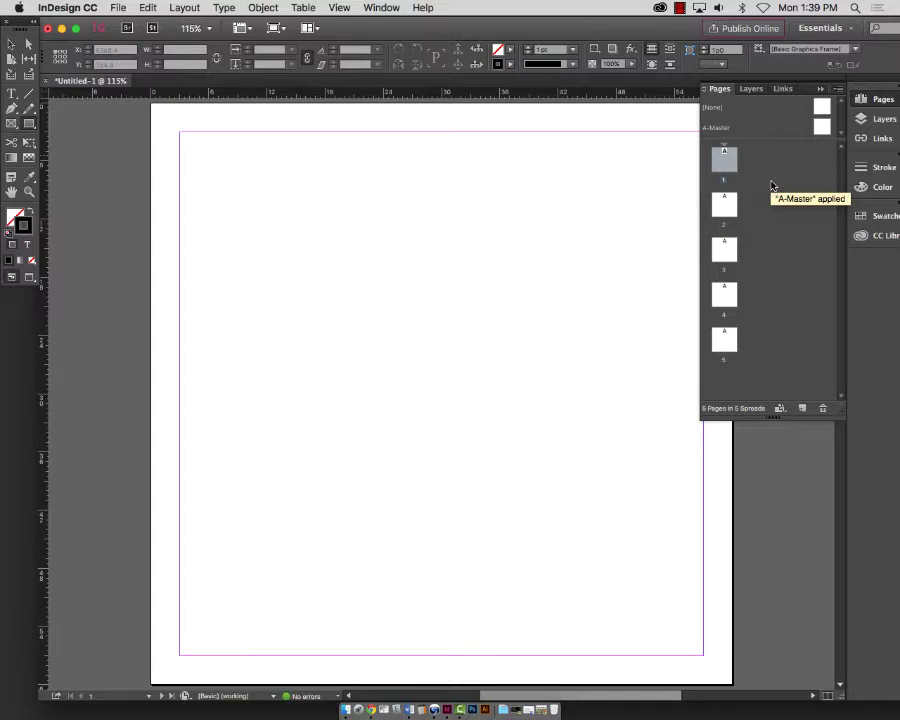
key(super+minus)
key(super+minus)
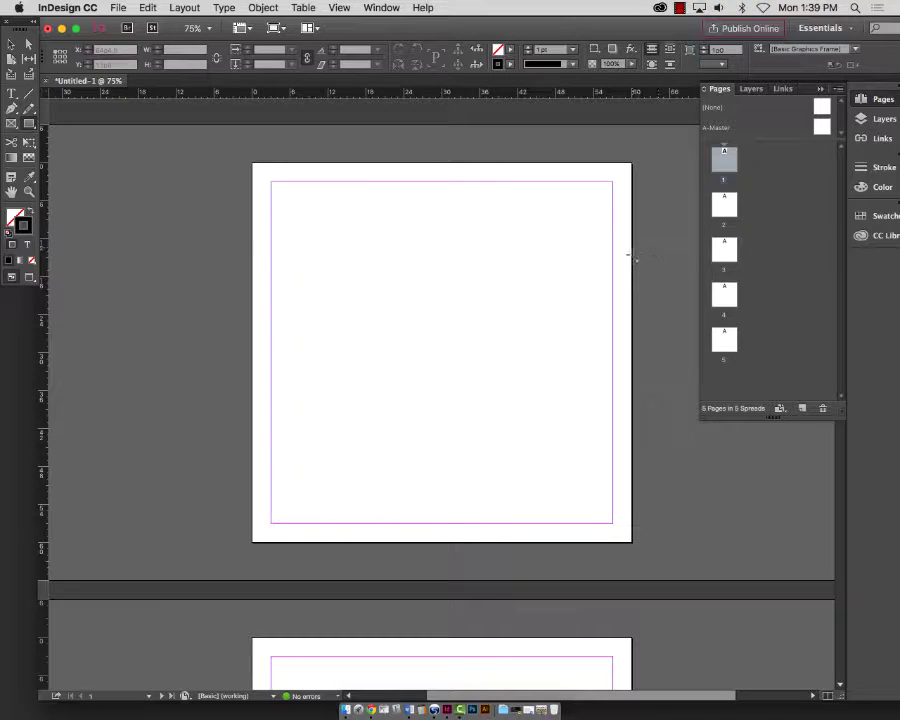
key(super+equal)
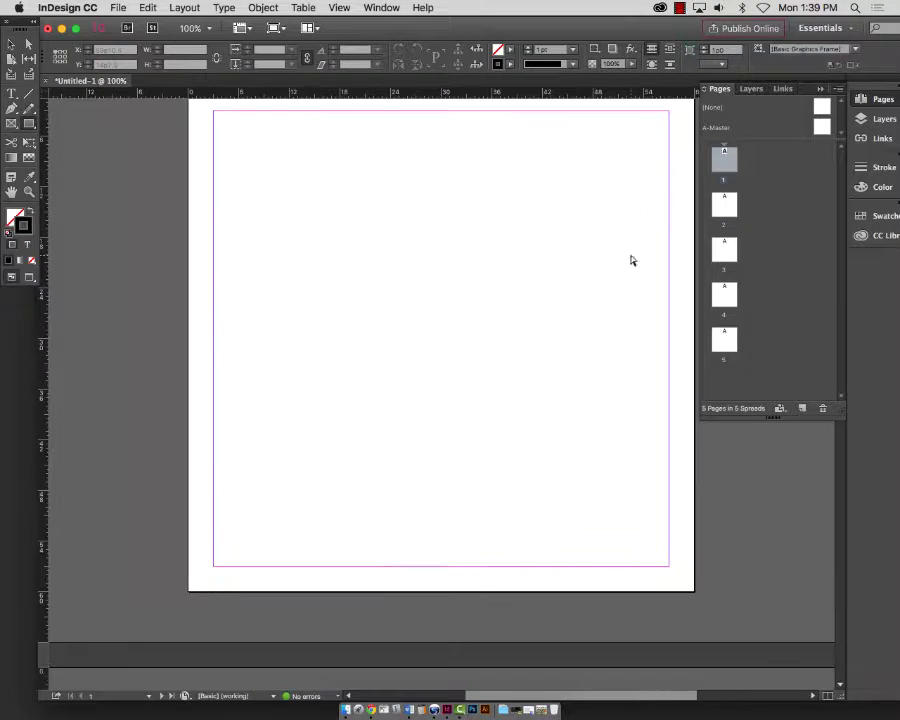
scroll(600, 280, right, 3)
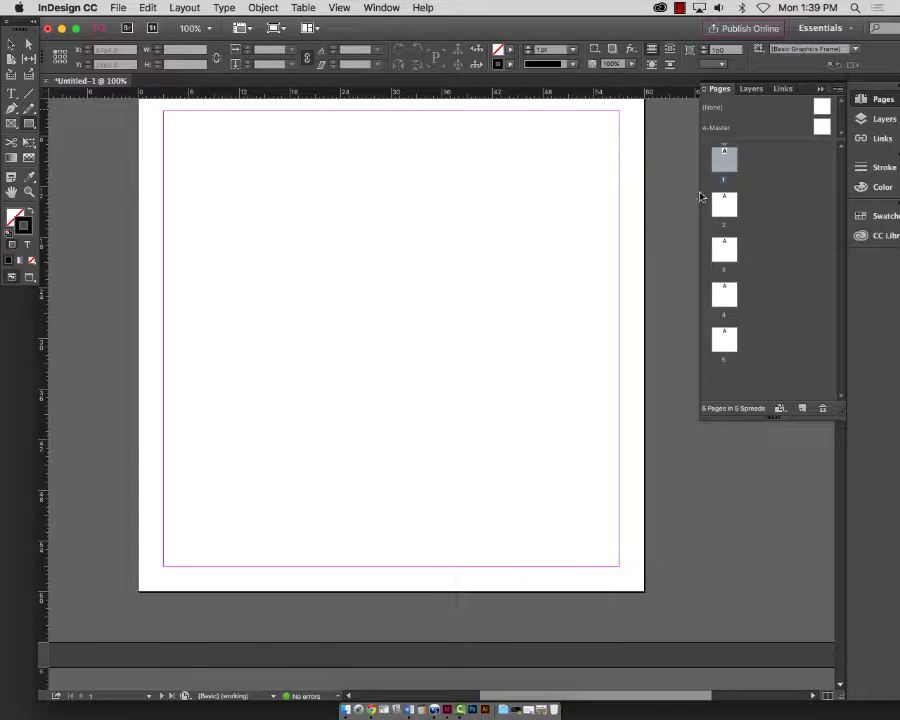
drag(701, 197, 762, 195)
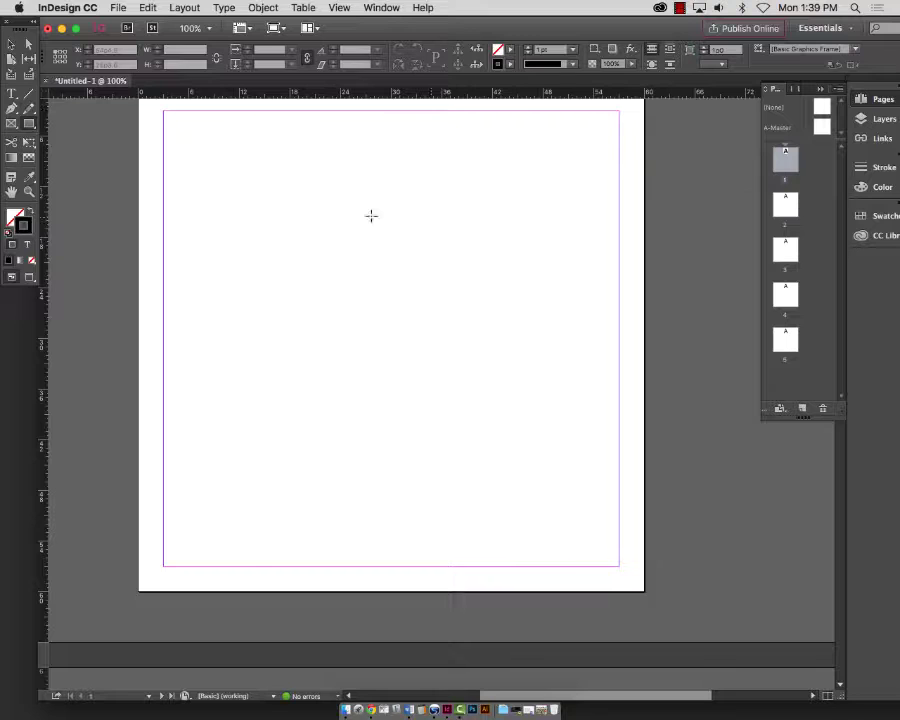
scroll(117, 215, down, 2)
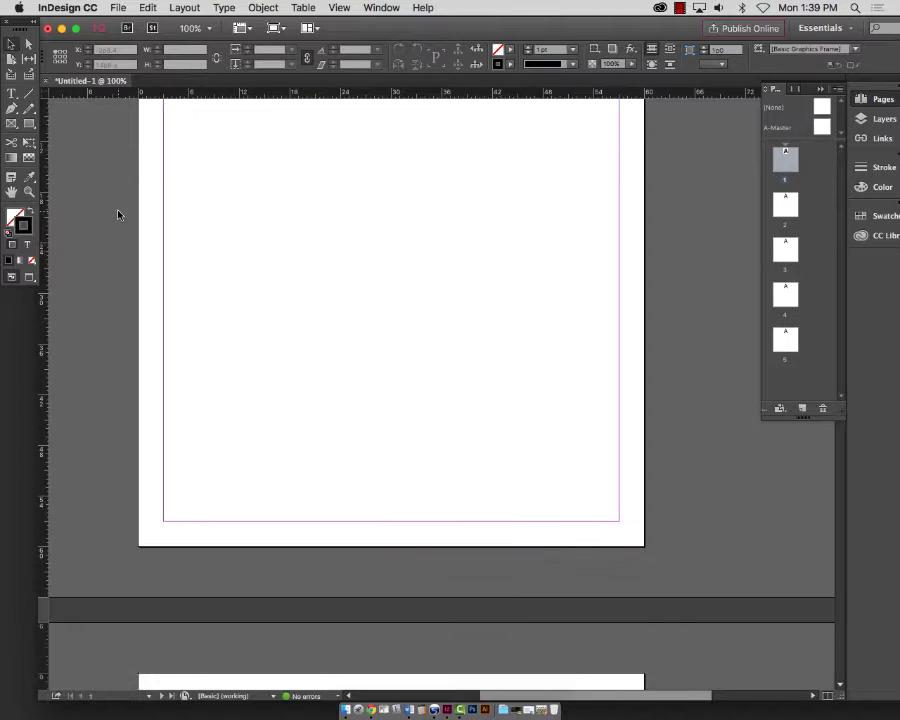
scroll(117, 215, up, 5)
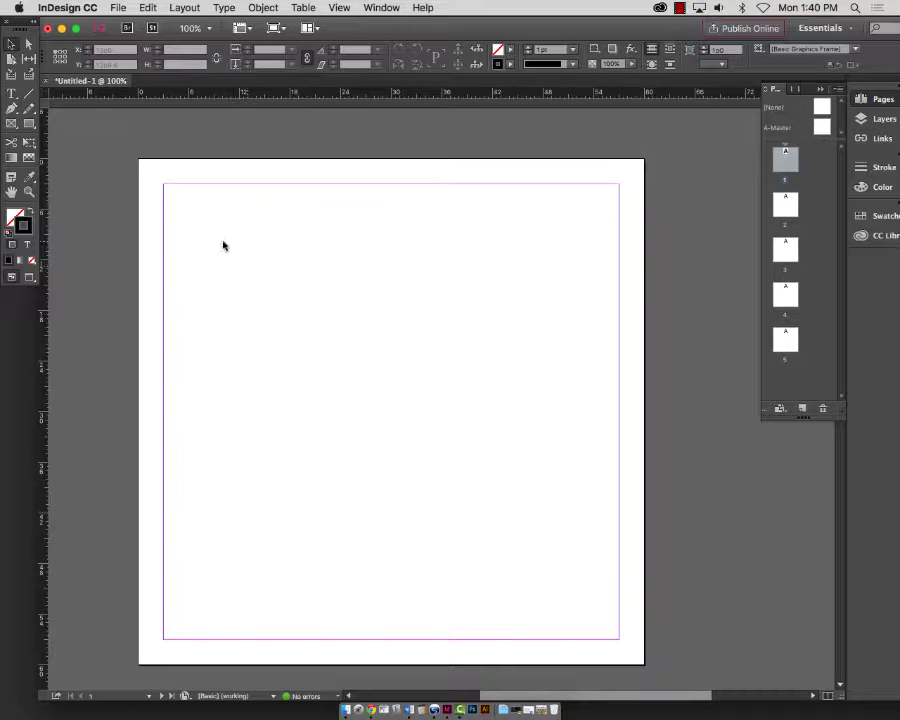
- Place the "Chimpanzee text" document from the Project 4 folder within page 1's margins, accepting the substitute for the missing font
click(118, 7)
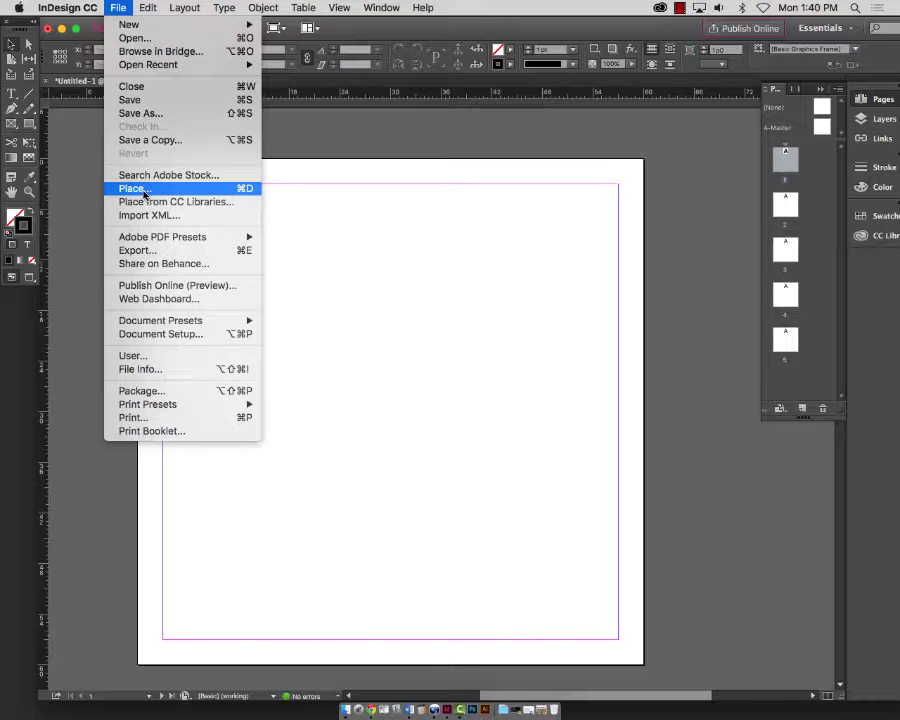
click(144, 189)
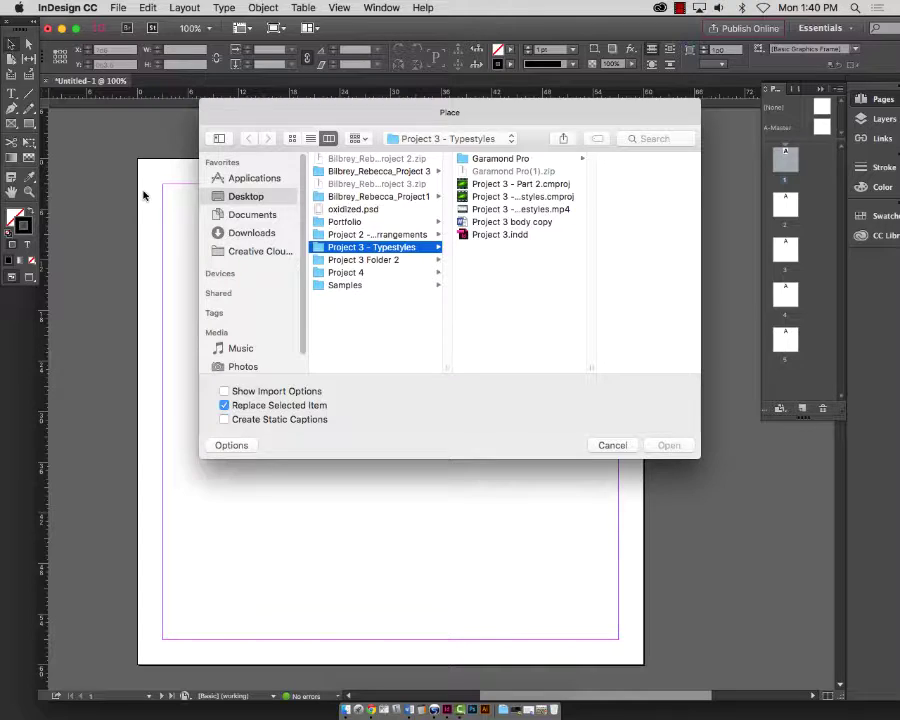
click(349, 273)
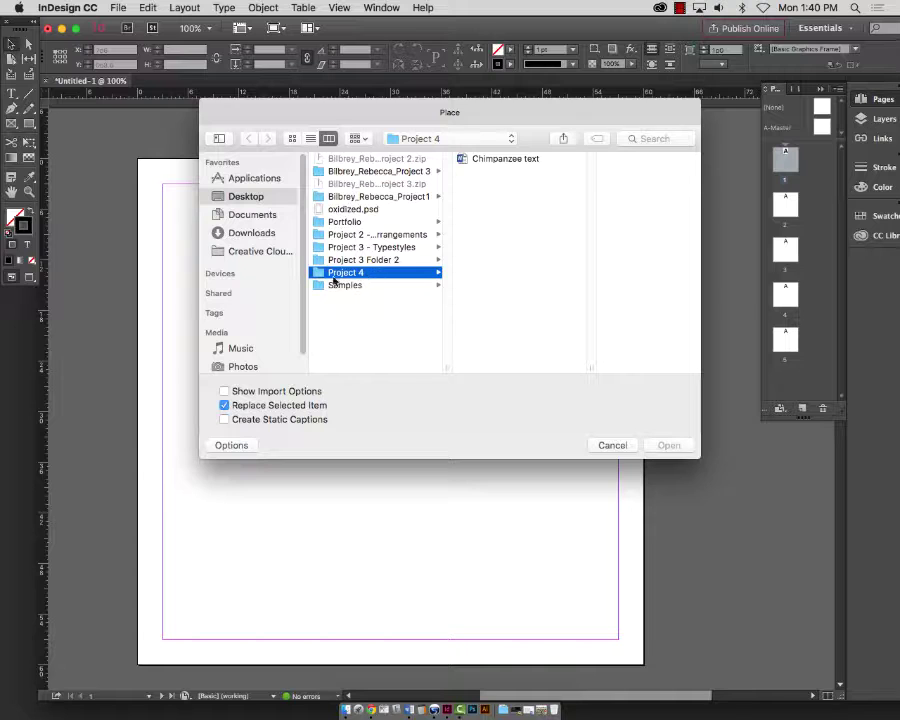
click(490, 160)
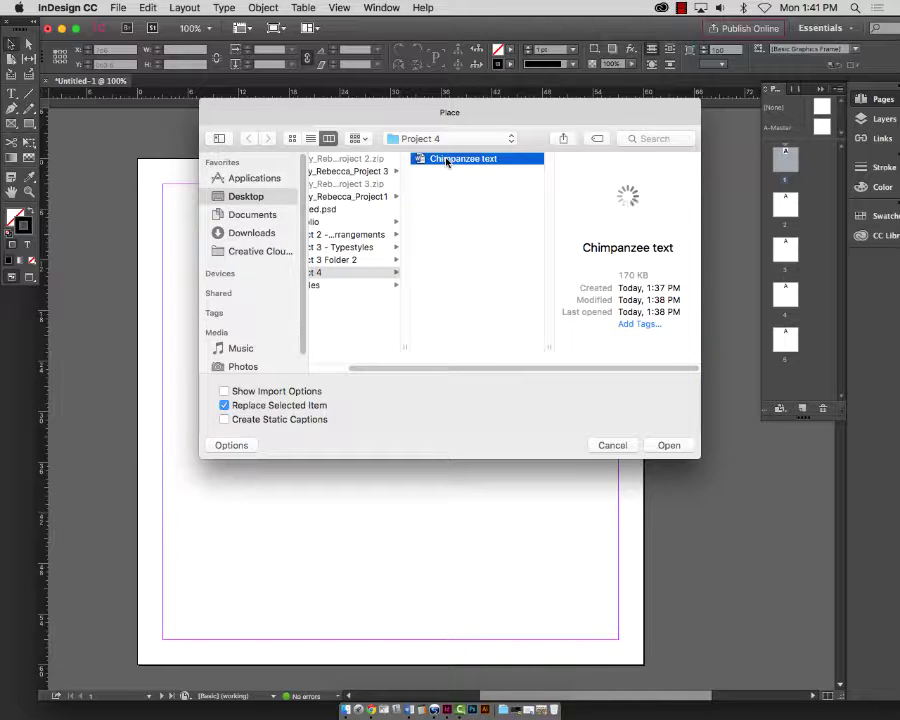
click(668, 445)
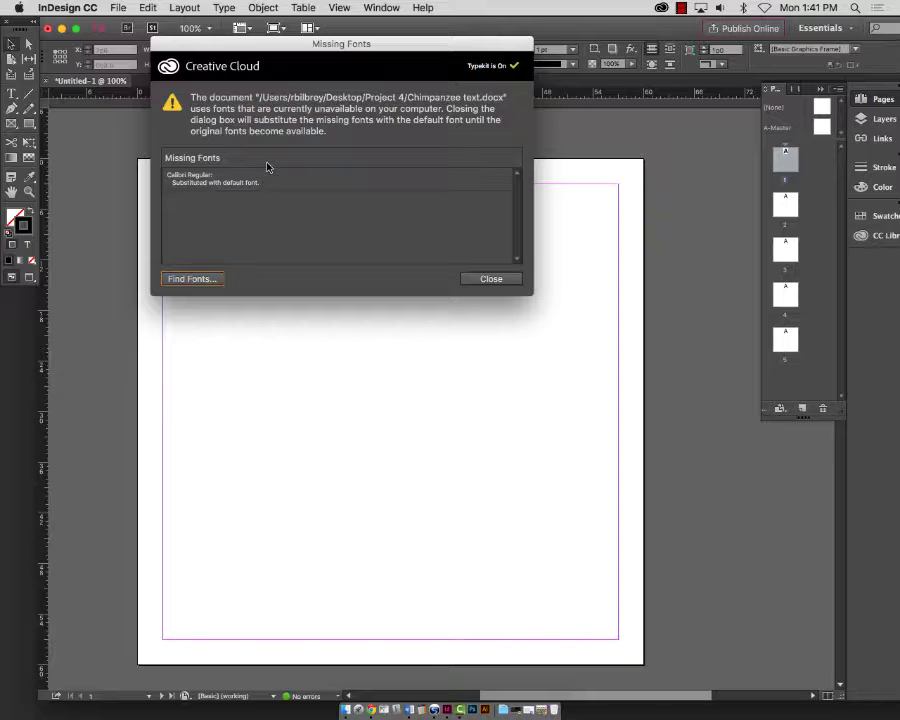
click(491, 279)
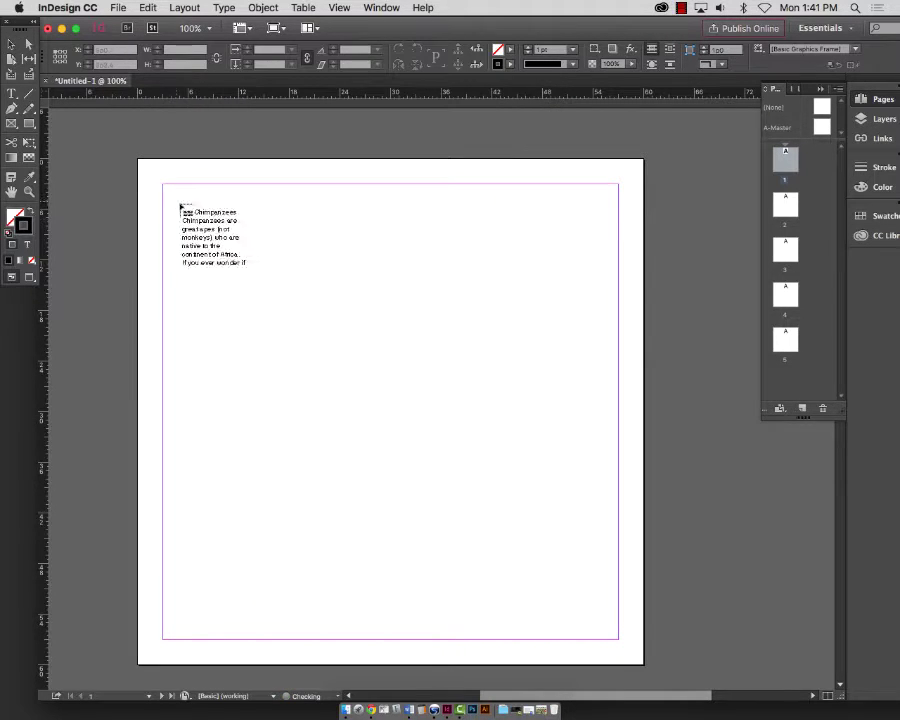
click(637, 340)
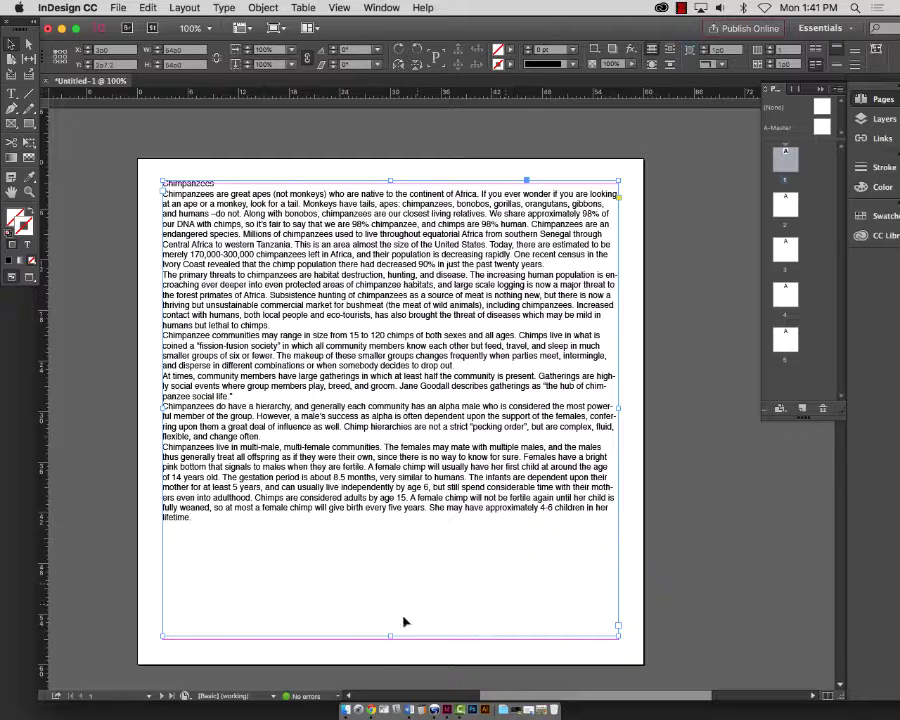
- Shorten the text frame to about 41p7 high and delete the article's last paragraph, starting "Chimpanzees live in multi-male"
drag(390, 634, 392, 530)
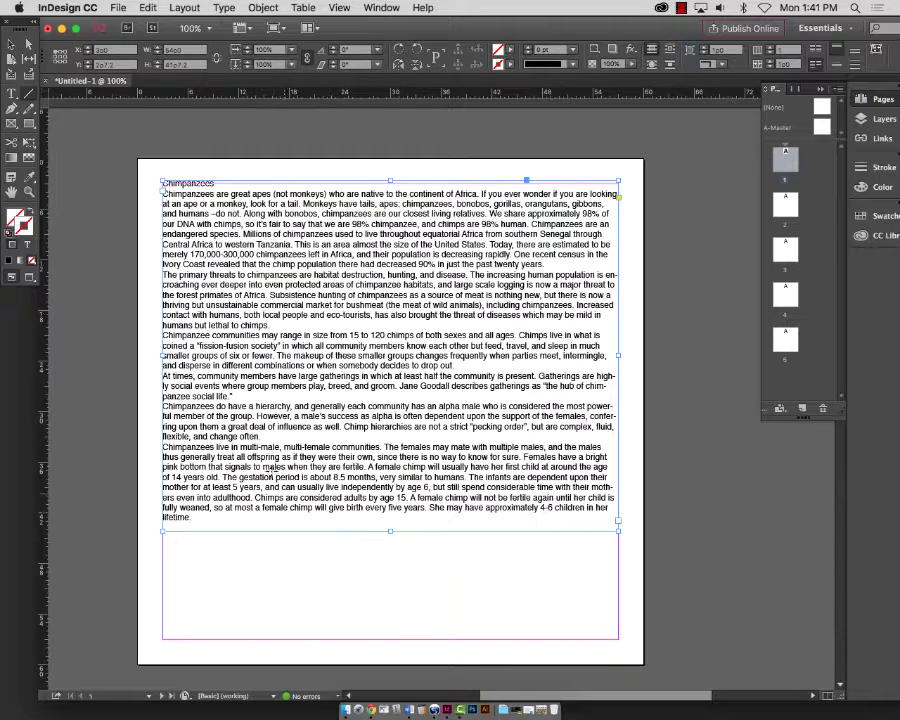
key(super+shift+a)
key(t)
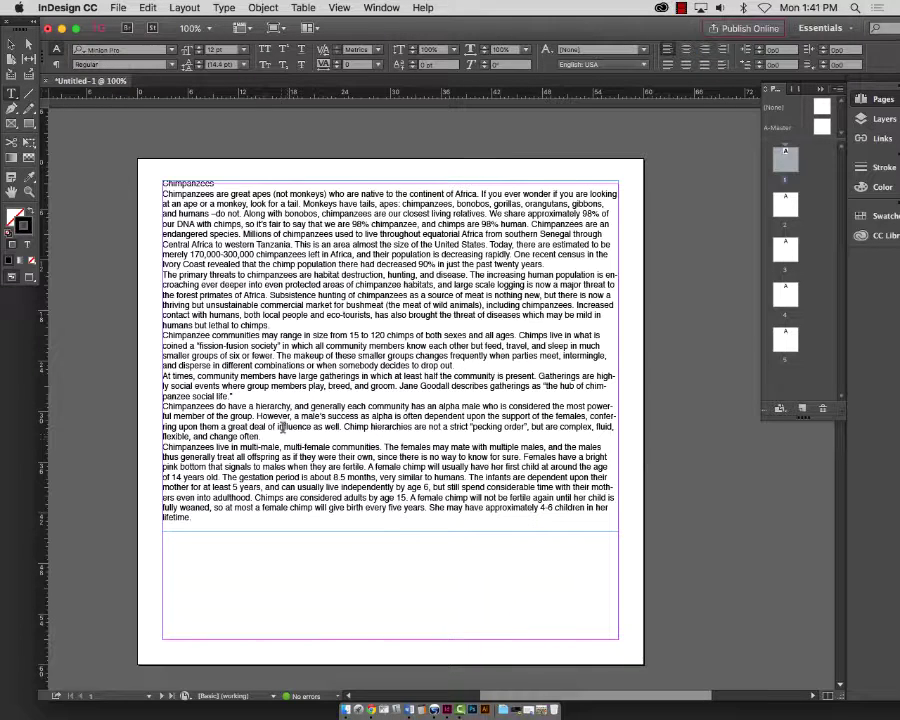
triple_click(284, 458)
key(BackSpace)
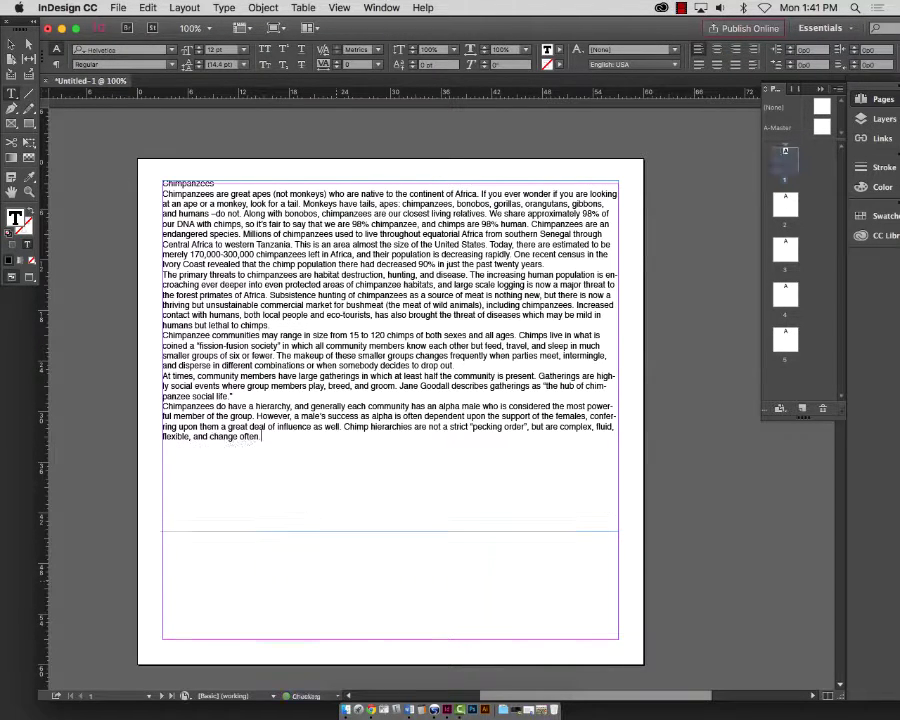
- Resize the text frame to about 48p7 by 38p8 and align its upper-left corner with the margins at 3p0, 3p0
click(10, 43)
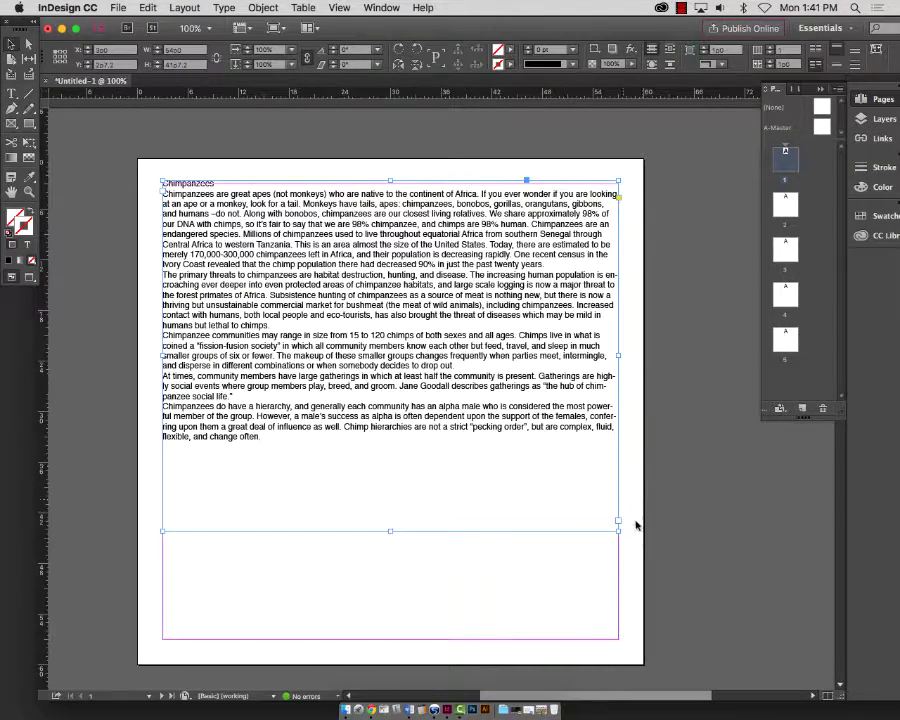
drag(619, 528, 574, 506)
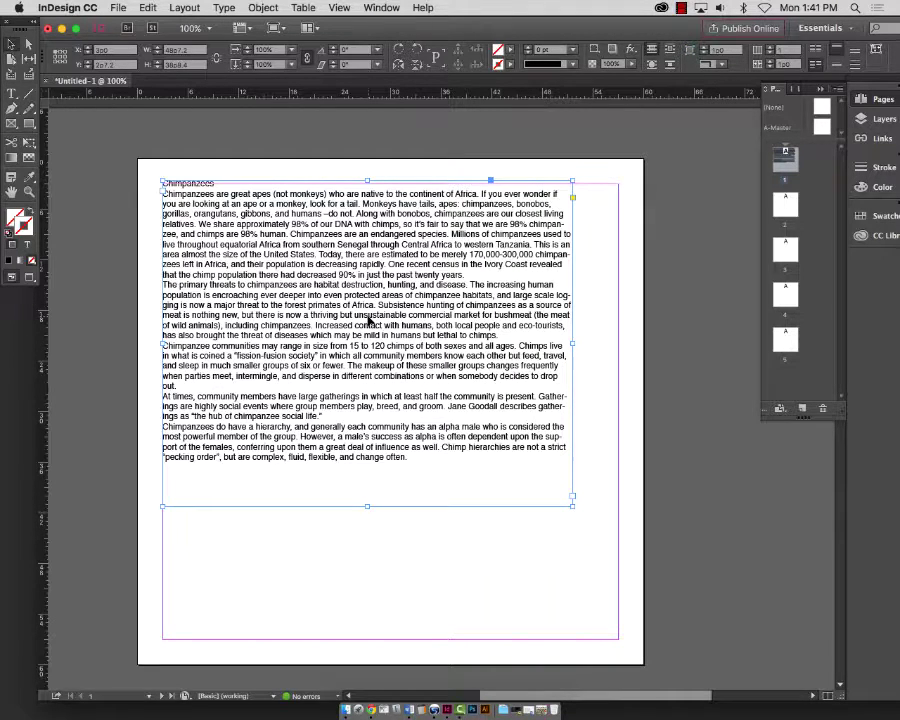
drag(323, 275, 302, 272)
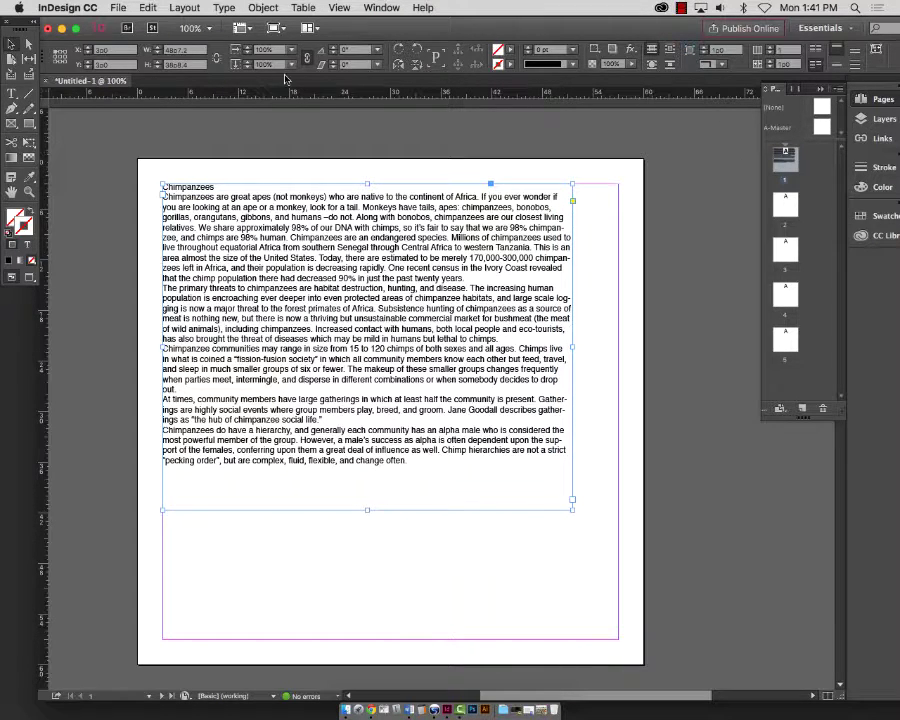
click(188, 28)
click(116, 9)
mouse_move(128, 24)
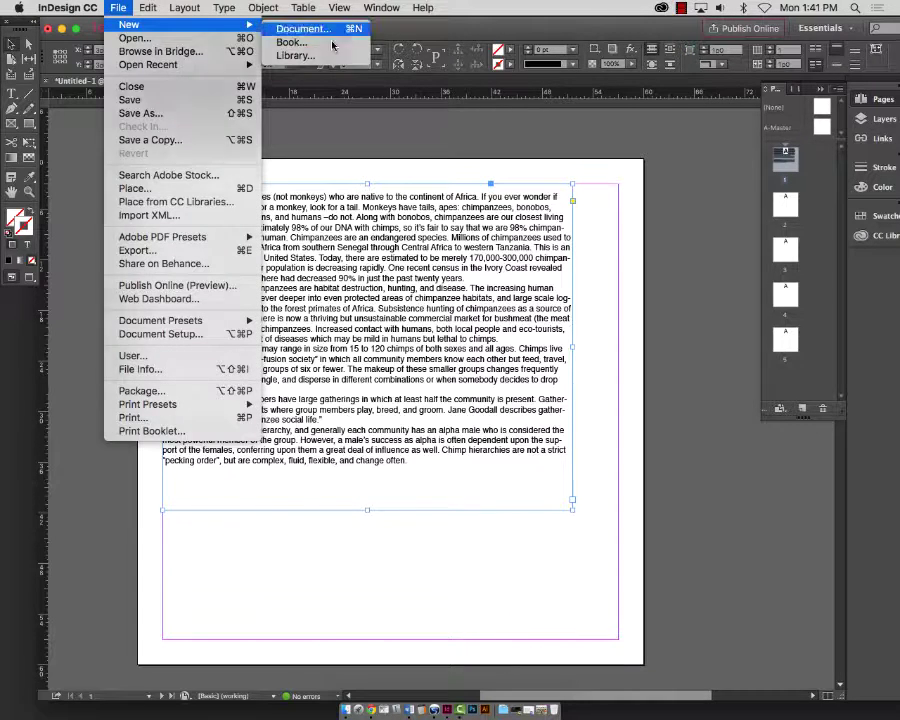
click(205, 26)
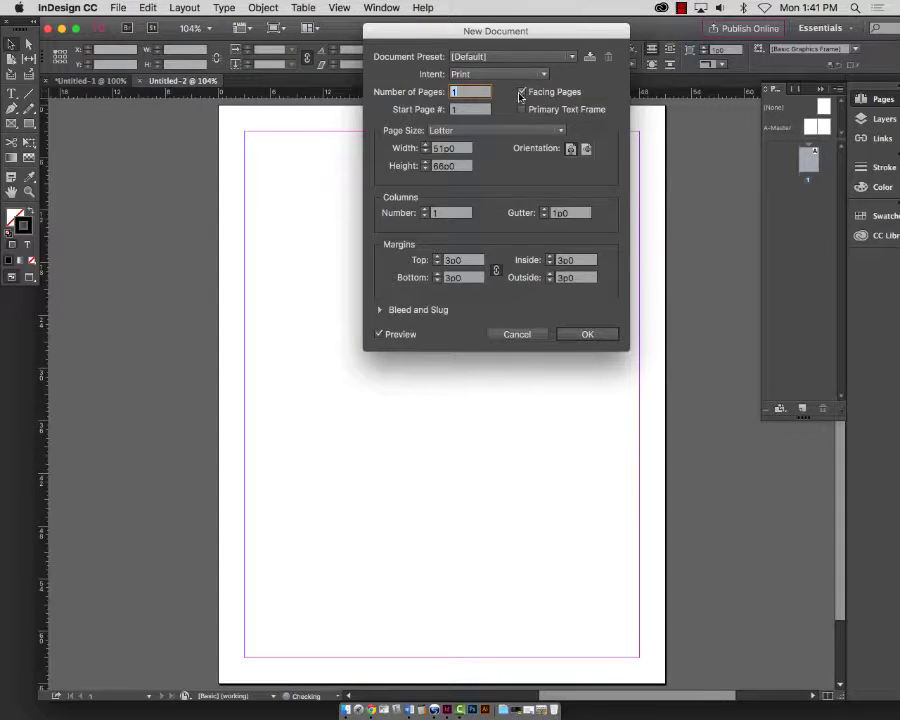
click(520, 334)
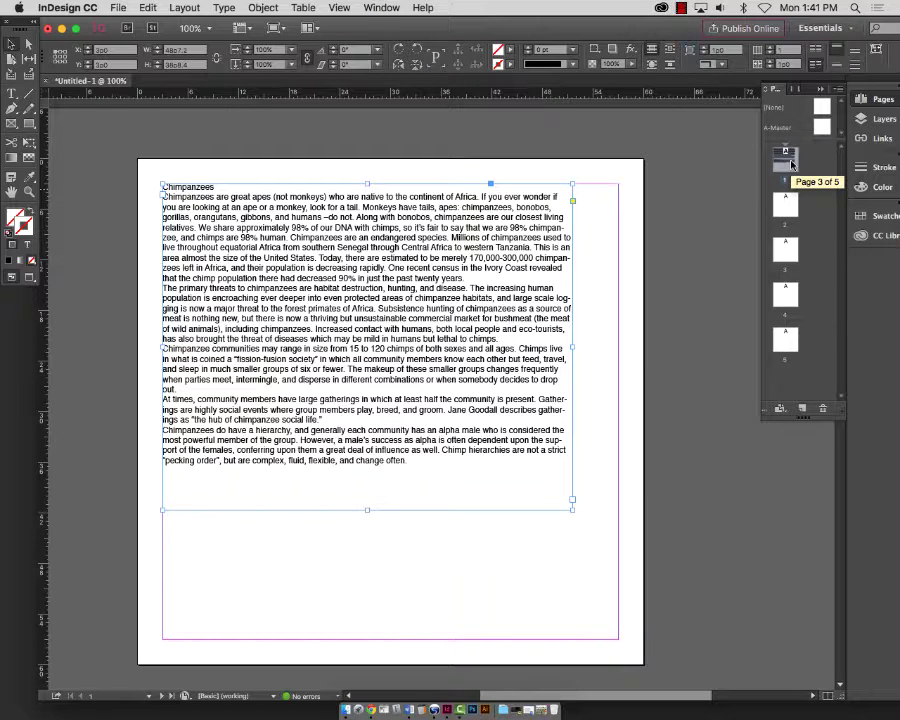
- Go to page 1 and turn on facing pages in the document setup
double_click(789, 162)
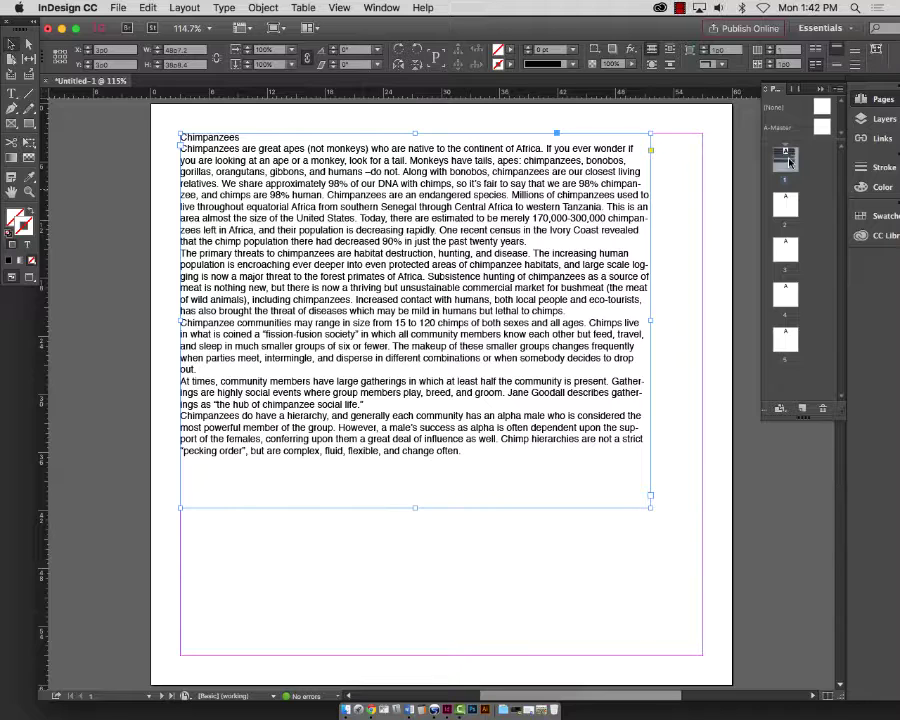
click(185, 8)
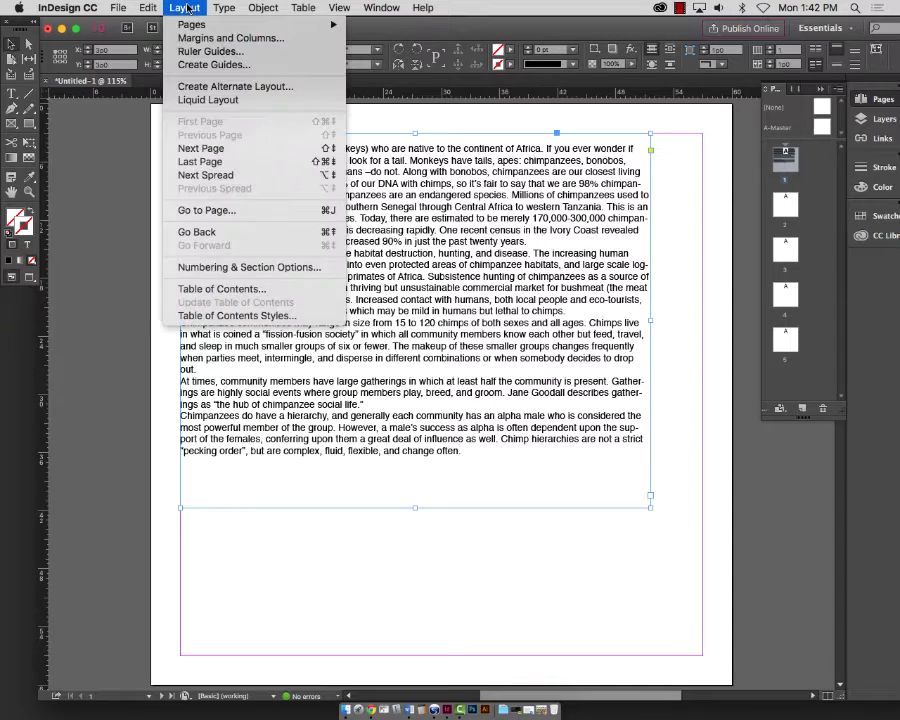
mouse_move(124, 8)
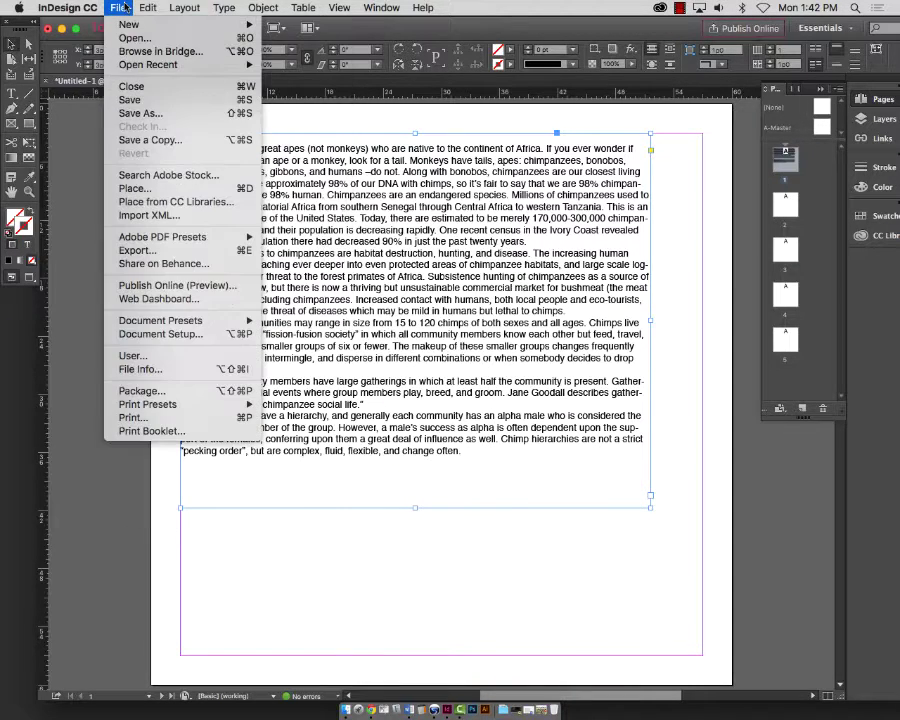
click(160, 333)
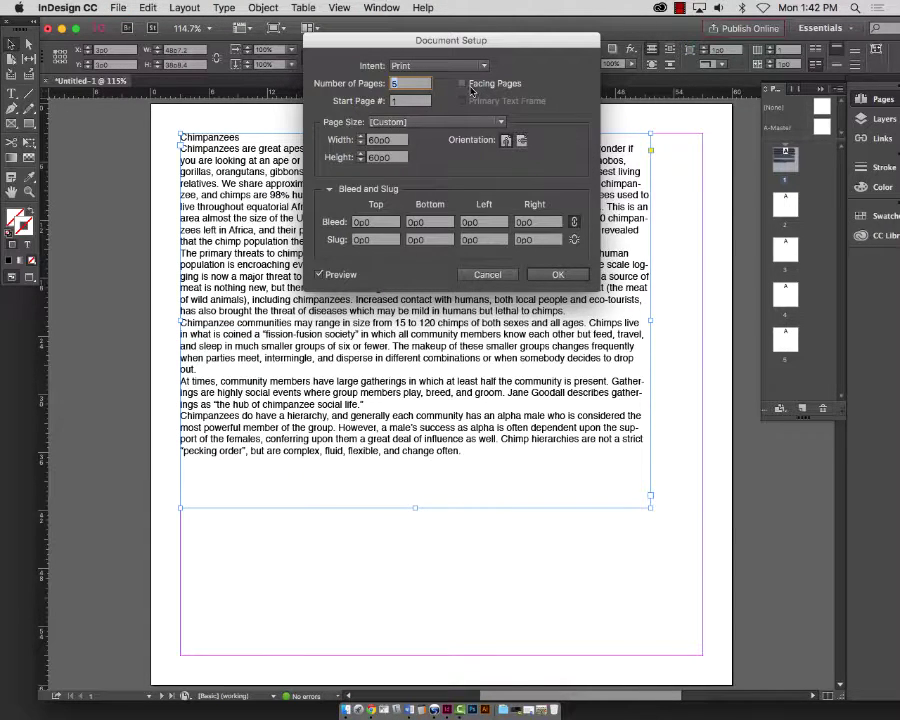
click(464, 84)
click(556, 274)
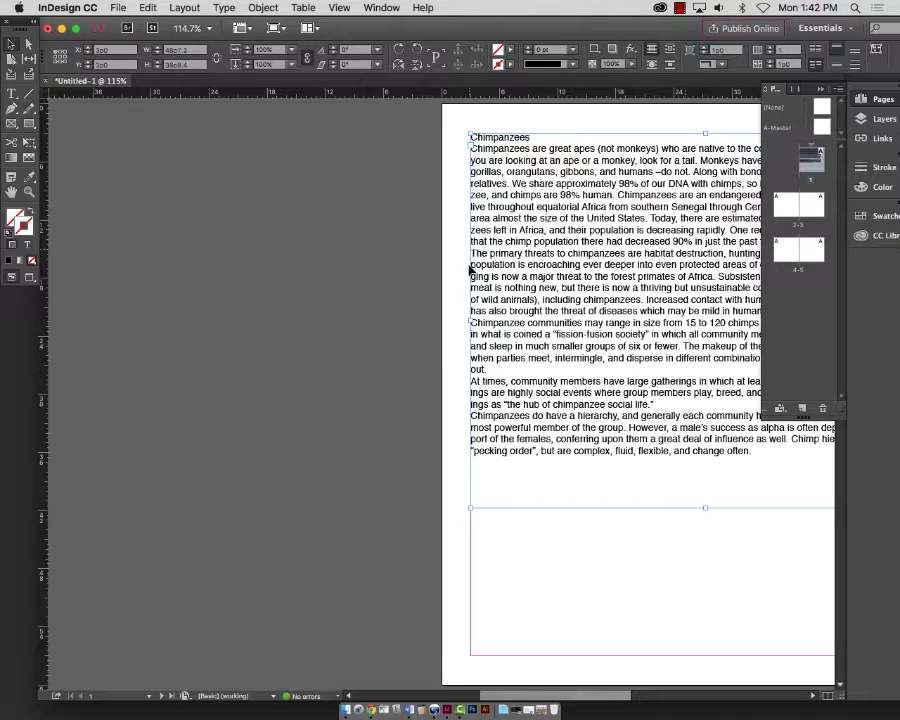
- Examine how the pages are arranged as spreads, from page 1 down to pages 4–5 and back
key(super+minus)
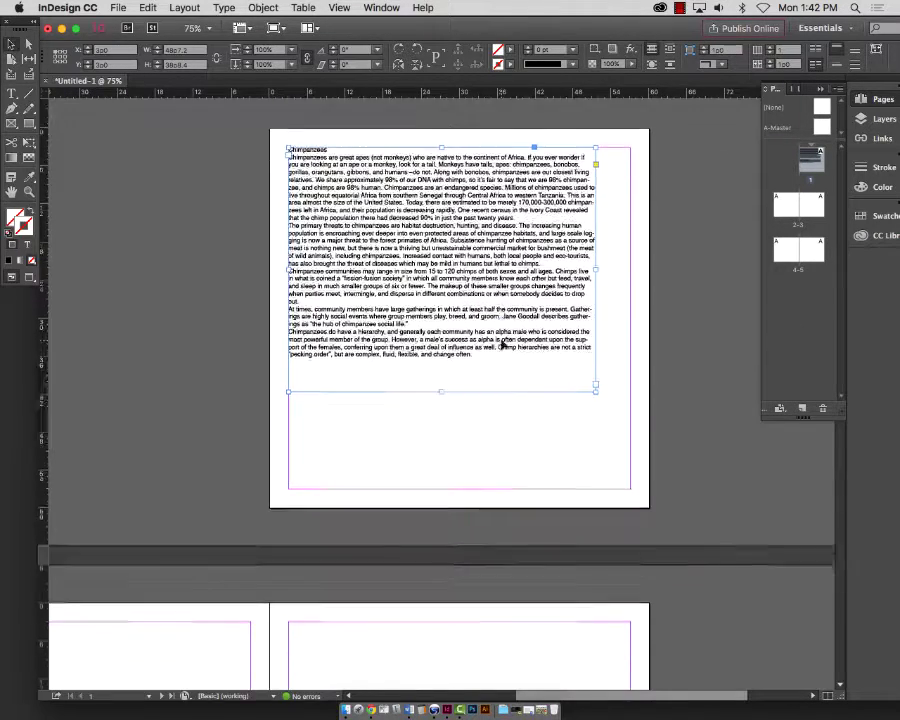
key(shift+Page_Down)
scroll(512, 346, left, 5)
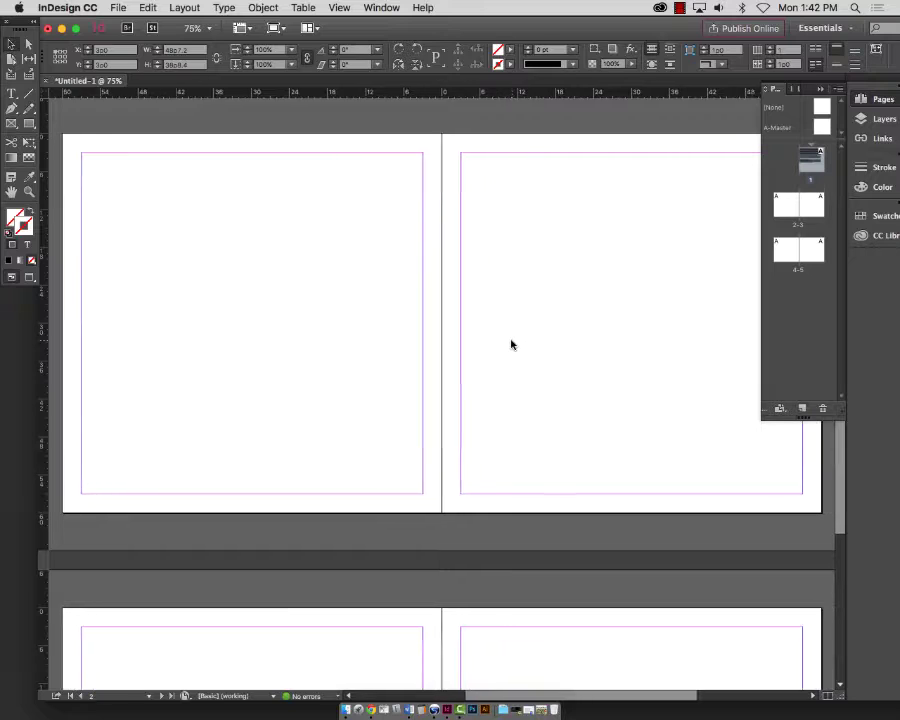
scroll(515, 298, left, 1)
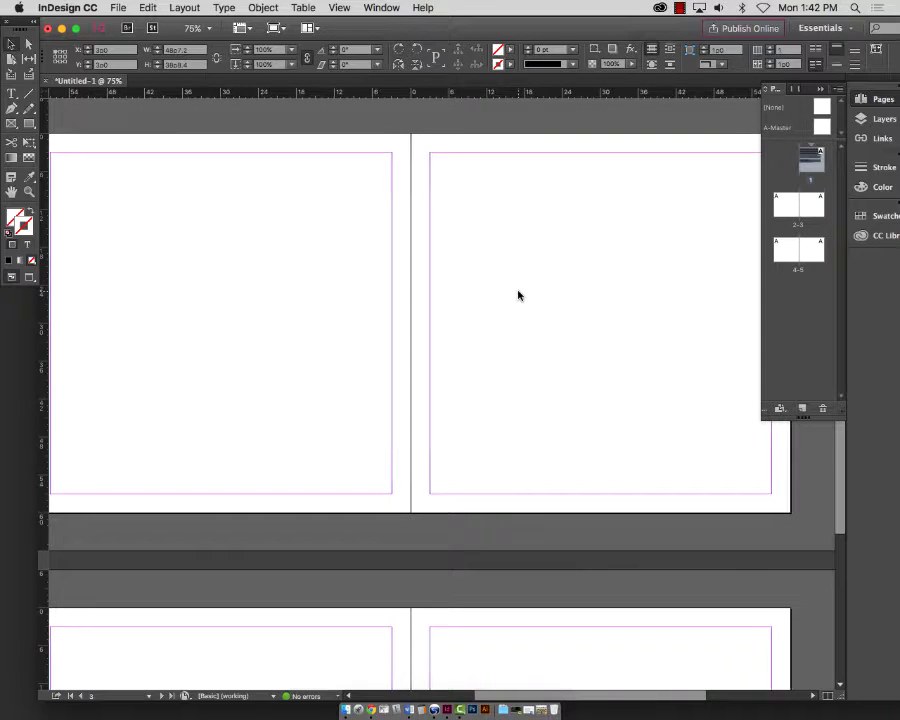
scroll(517, 298, right, 9)
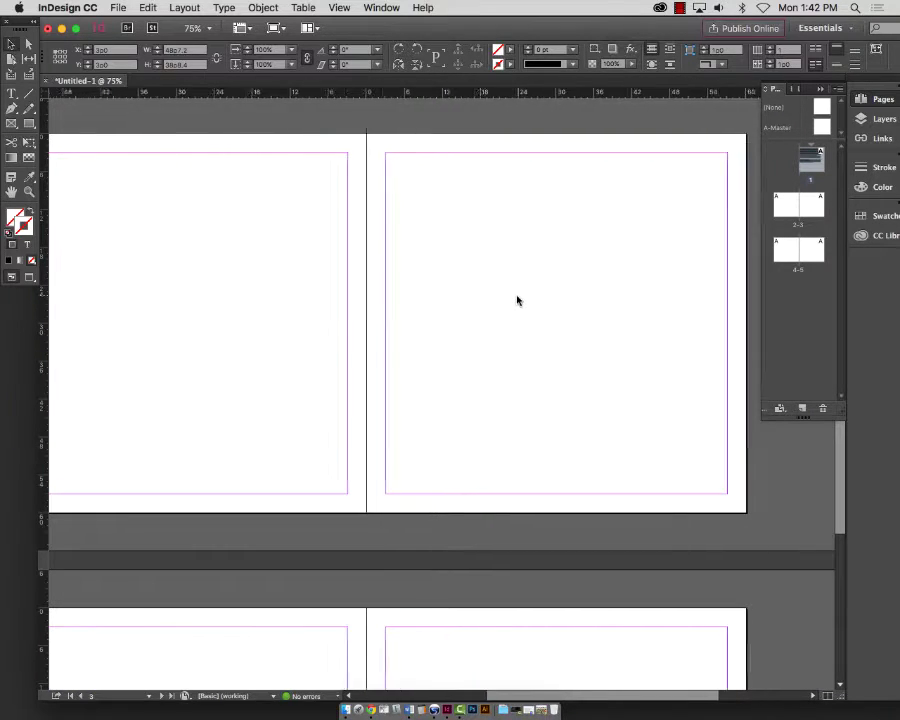
scroll(517, 300, down, 8)
scroll(517, 300, left, 6)
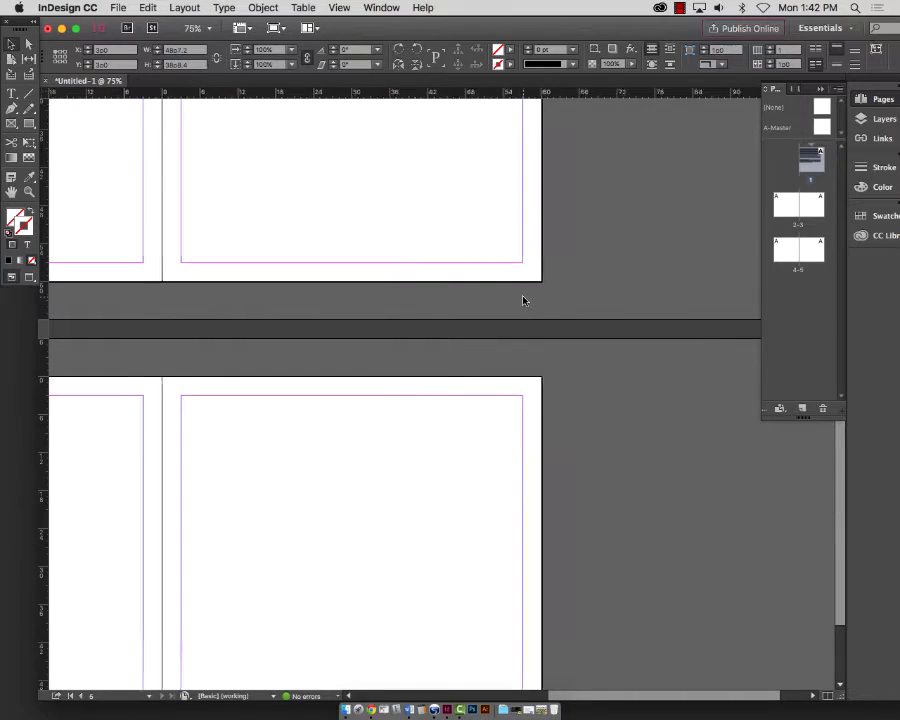
scroll(522, 300, left, 3)
scroll(522, 300, up, 10)
scroll(522, 300, right, 5)
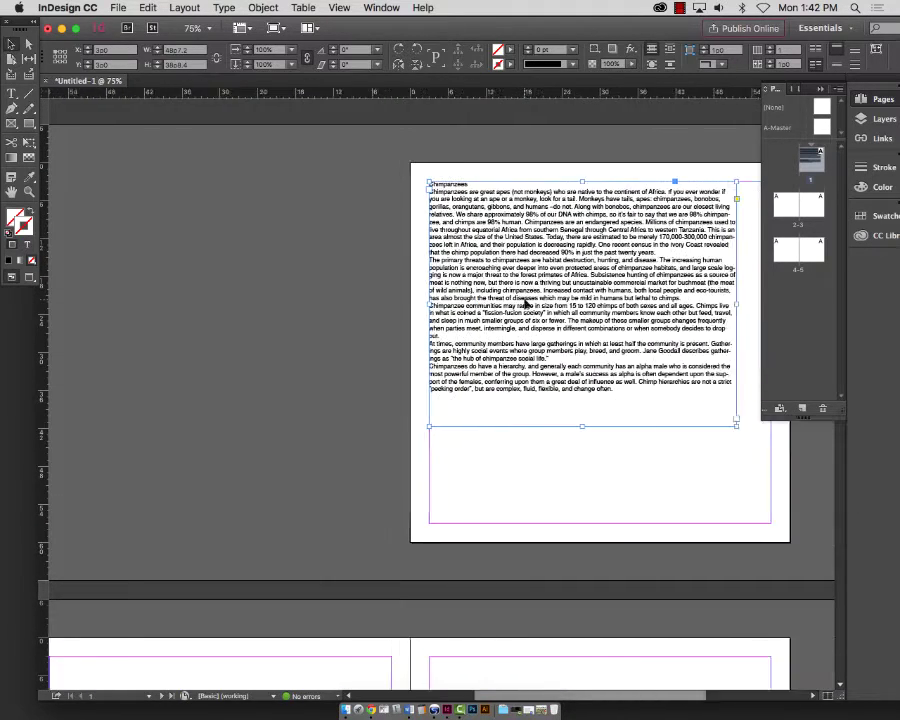
- Turn facing pages off again in the document setup and return to page 1
click(116, 8)
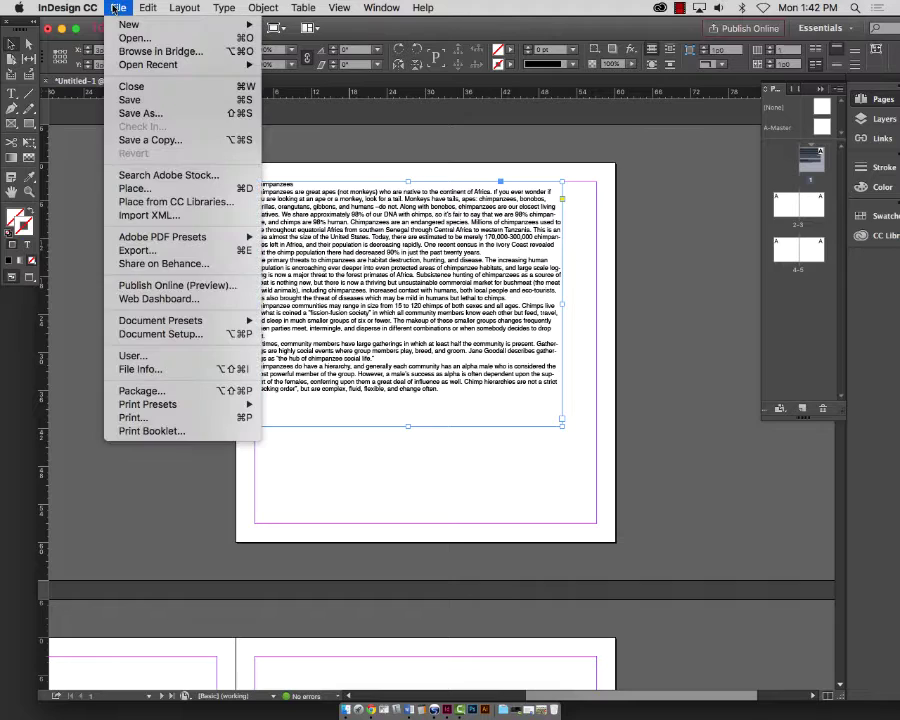
click(150, 334)
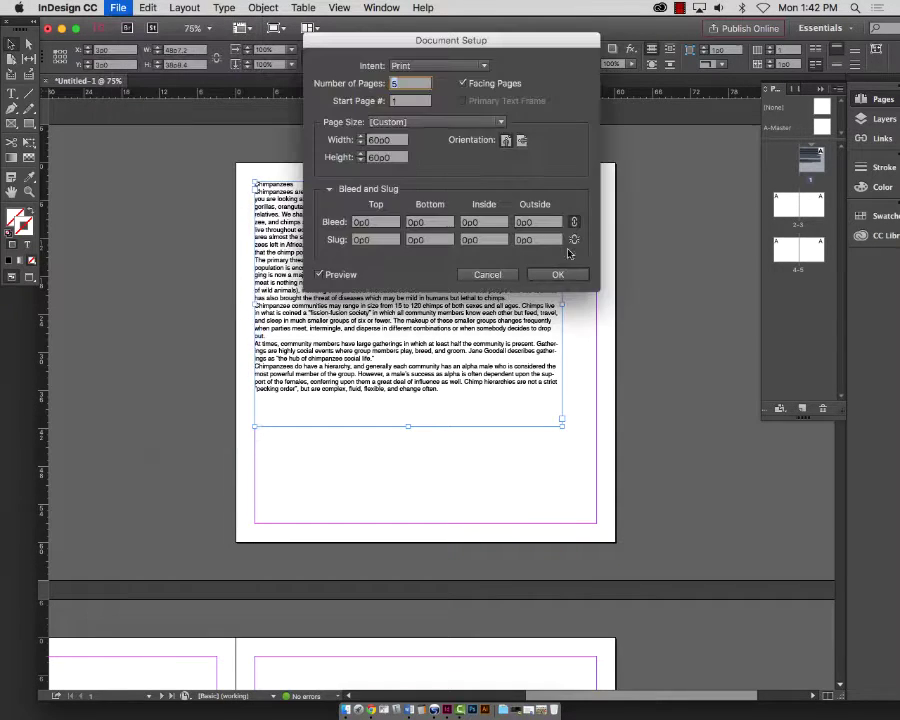
click(463, 83)
click(557, 274)
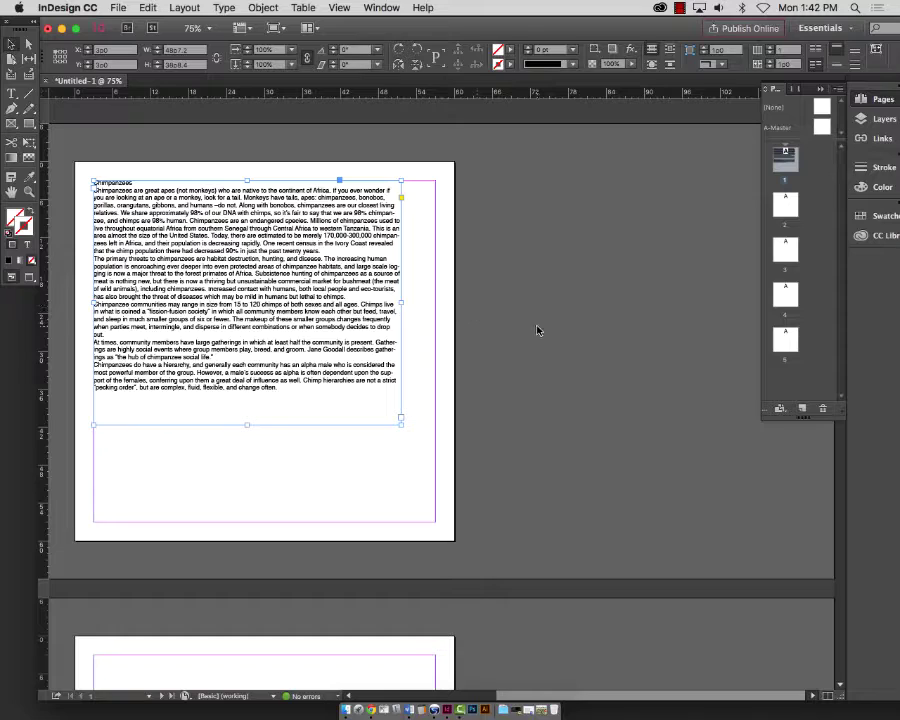
scroll(538, 334, left, 5)
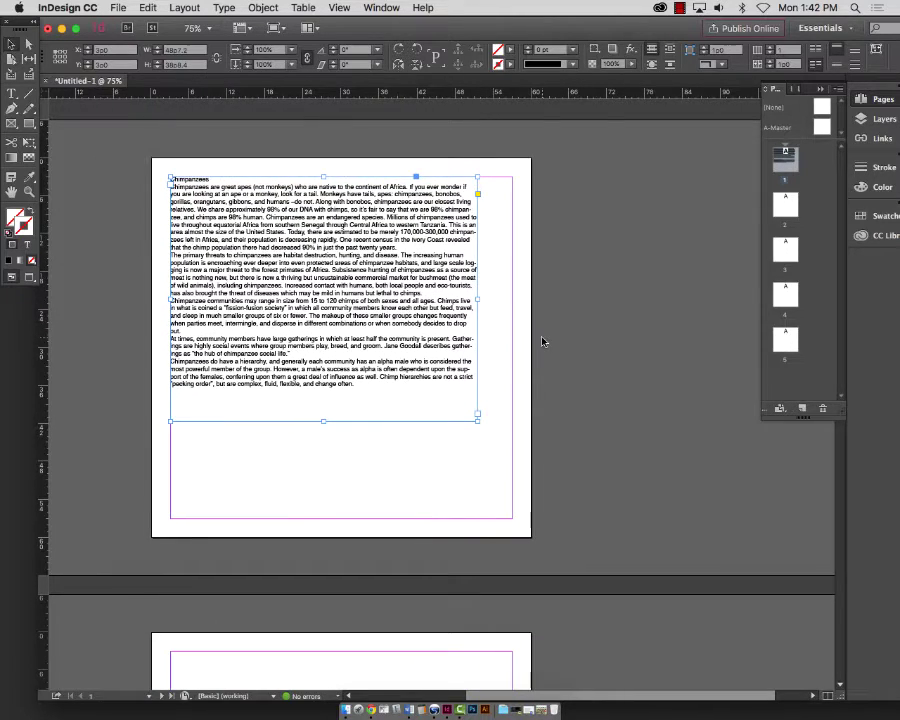
scroll(542, 342, down, 3)
scroll(540, 336, up, 3)
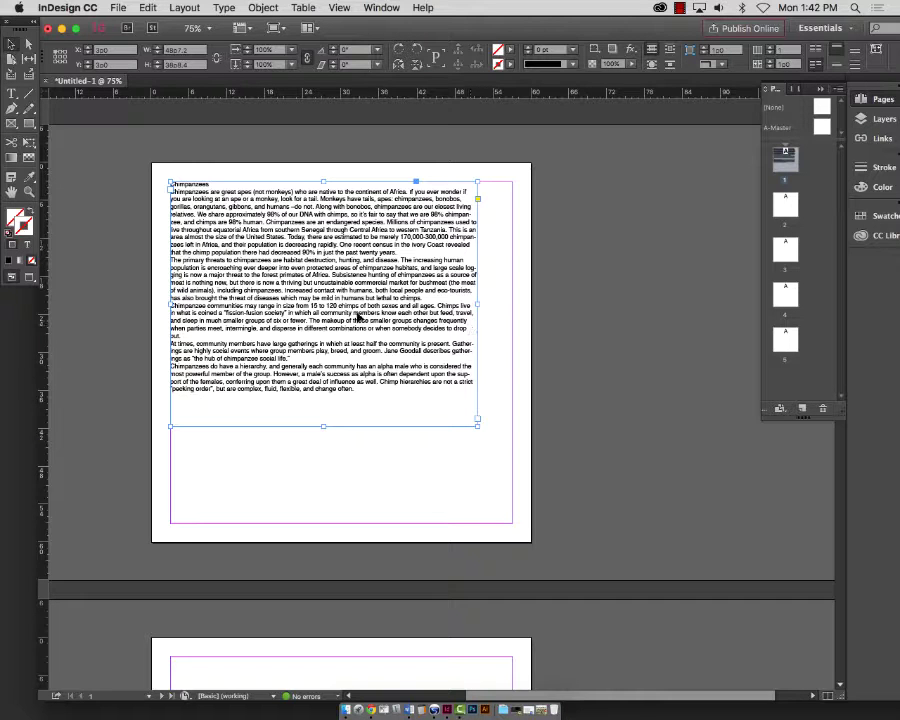
- Select all of the article's body paragraphs below the "Chimpanzees" heading on page 1, with the character formatting controls shown
click(27, 192)
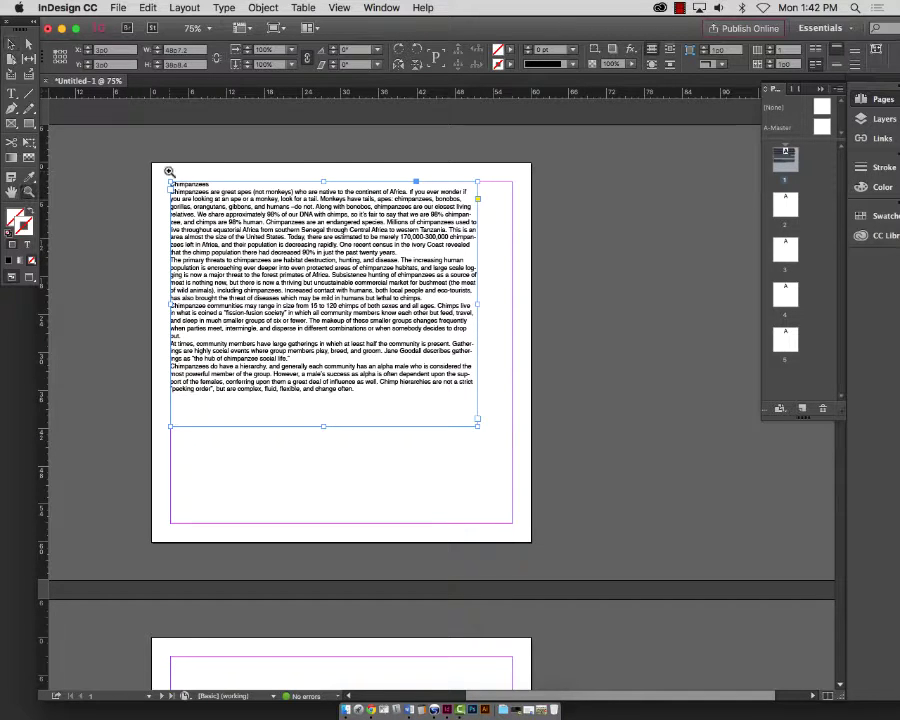
drag(128, 154, 588, 536)
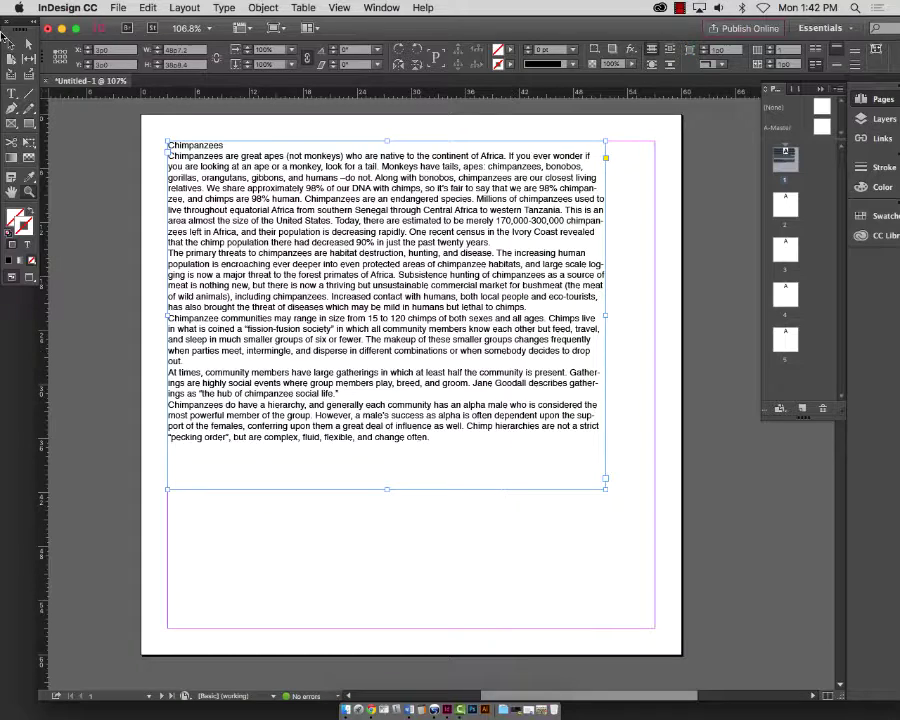
key(t)
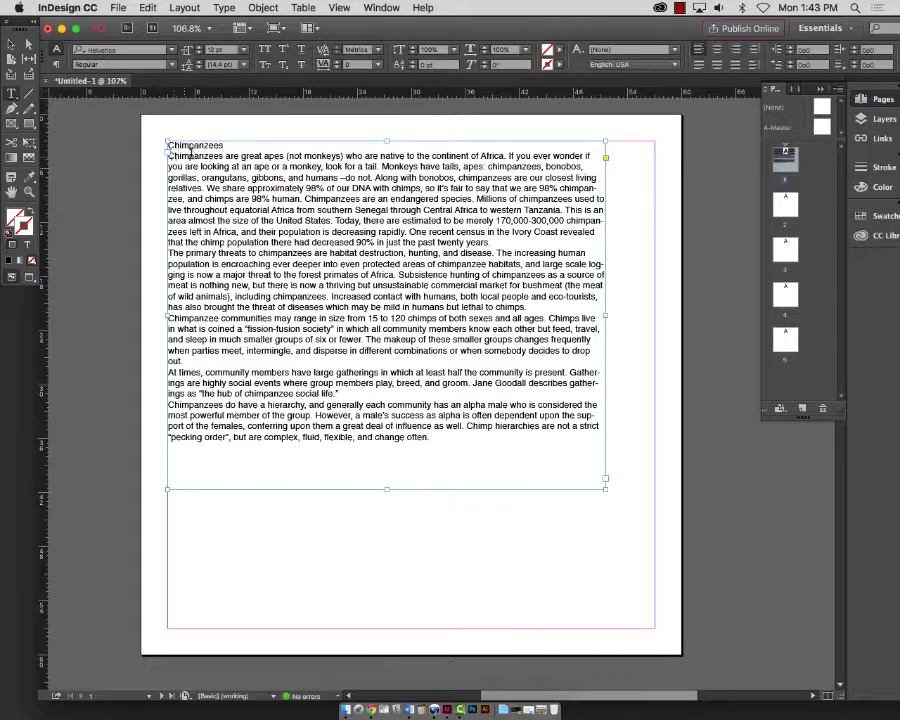
mouse_move(169, 166)
mouse_down()
mouse_move(538, 466)
mouse_move(492, 468)
mouse_move(474, 500)
mouse_move(159, 155)
mouse_up()
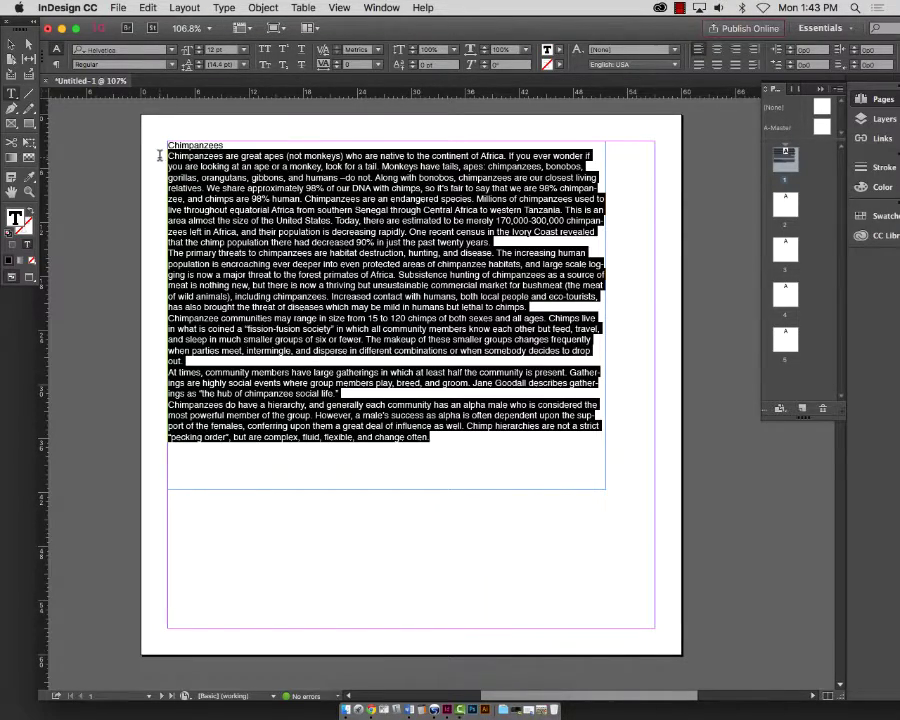
drag(469, 437, 185, 157)
click(235, 166)
key(super+a)
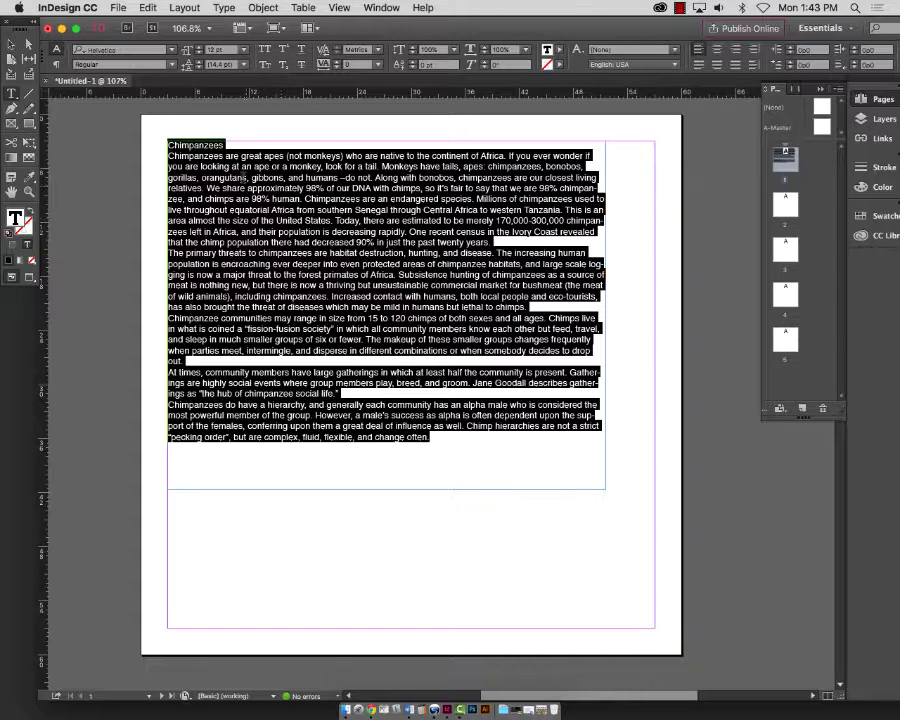
drag(487, 454, 120, 160)
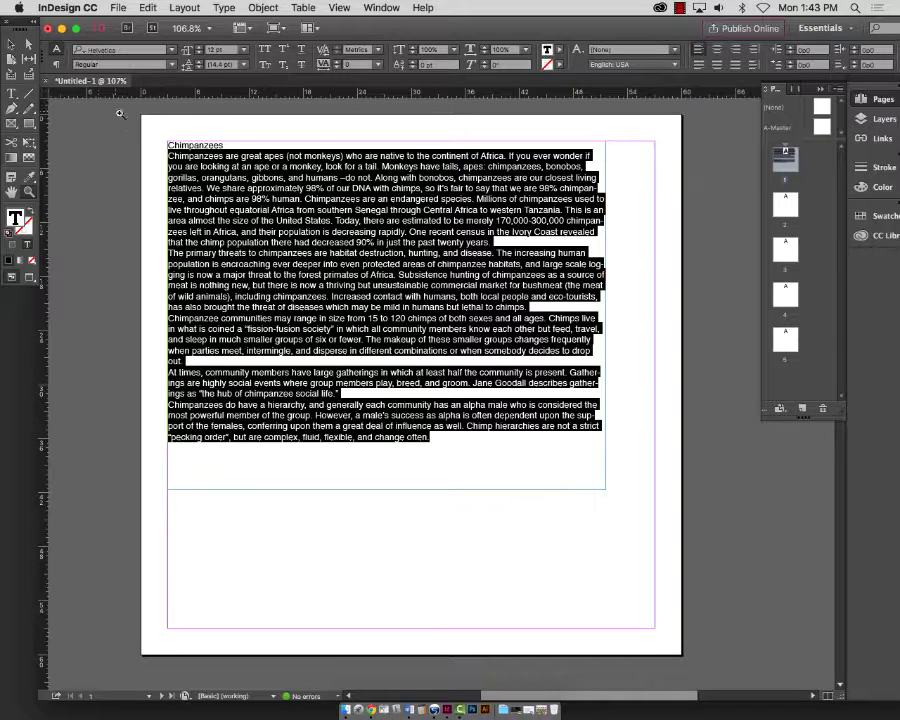
drag(170, 92, 717, 508)
key(super+equal)
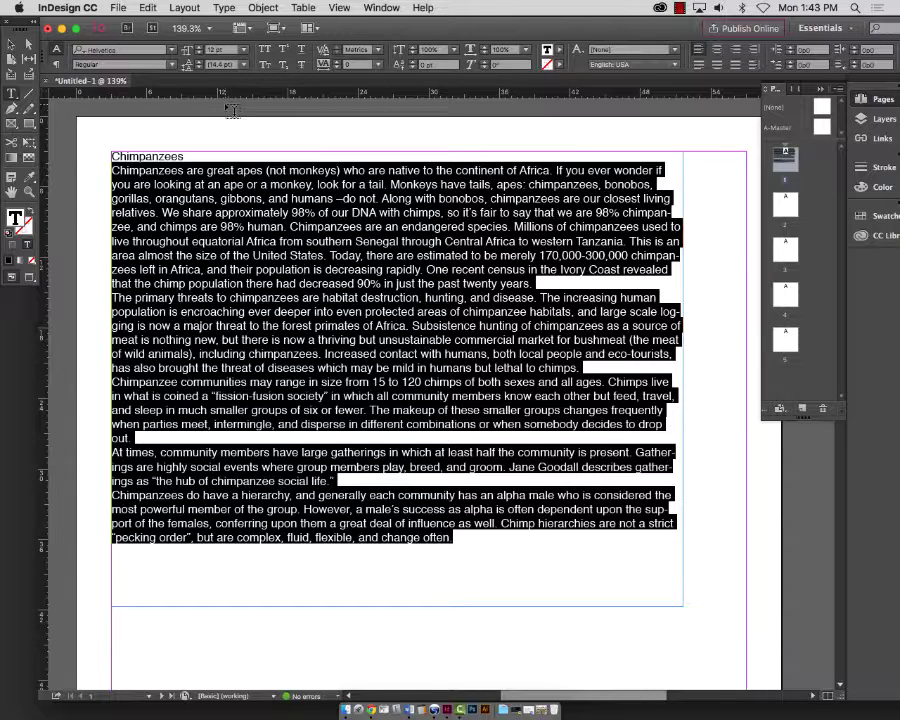
click(57, 50)
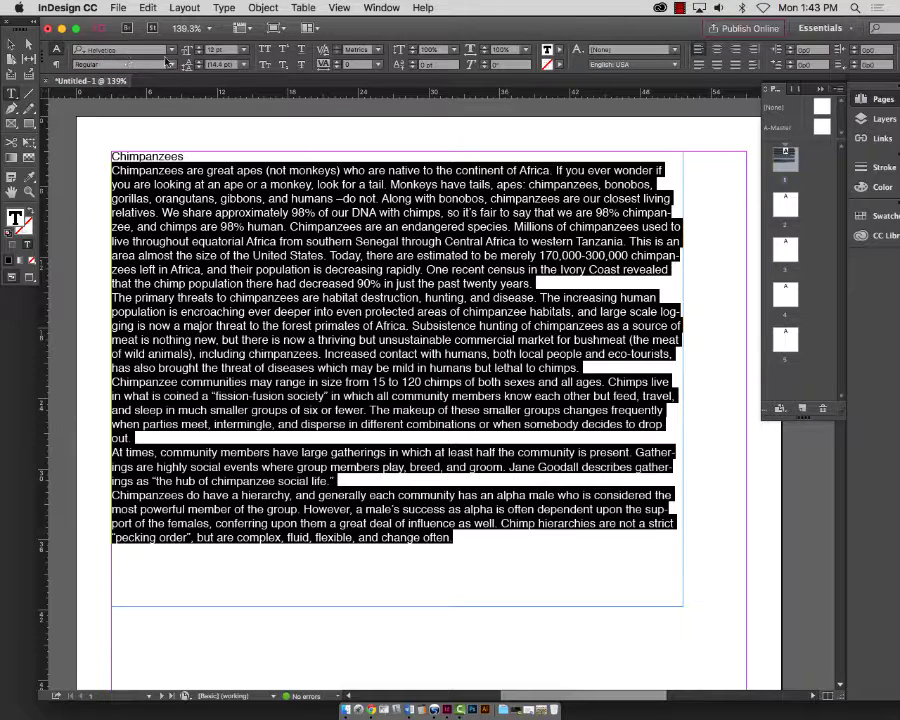
- Switch to Suitcase Fusion 6 and temporarily activate every font in the Untitled Smart Set, from Adobe Garamond Pro to Nordica
click(410, 710)
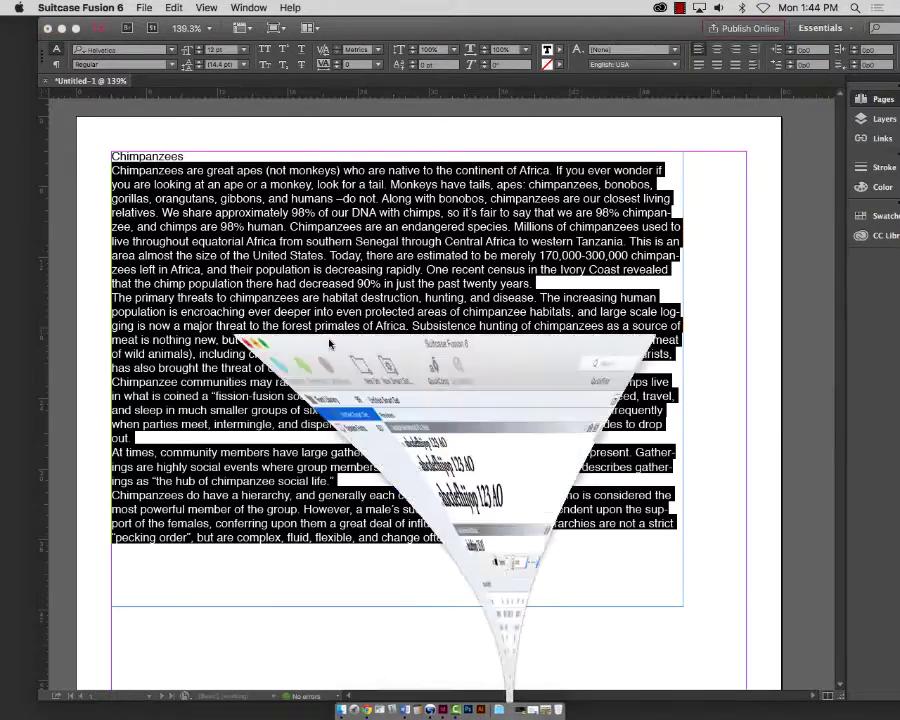
click(238, 316)
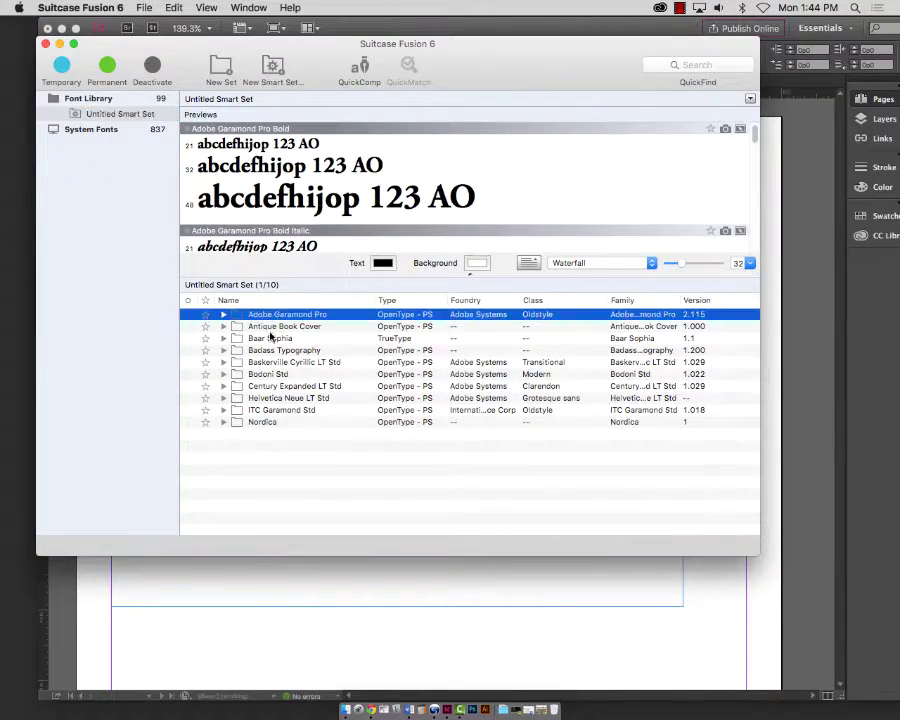
shift+click(255, 424)
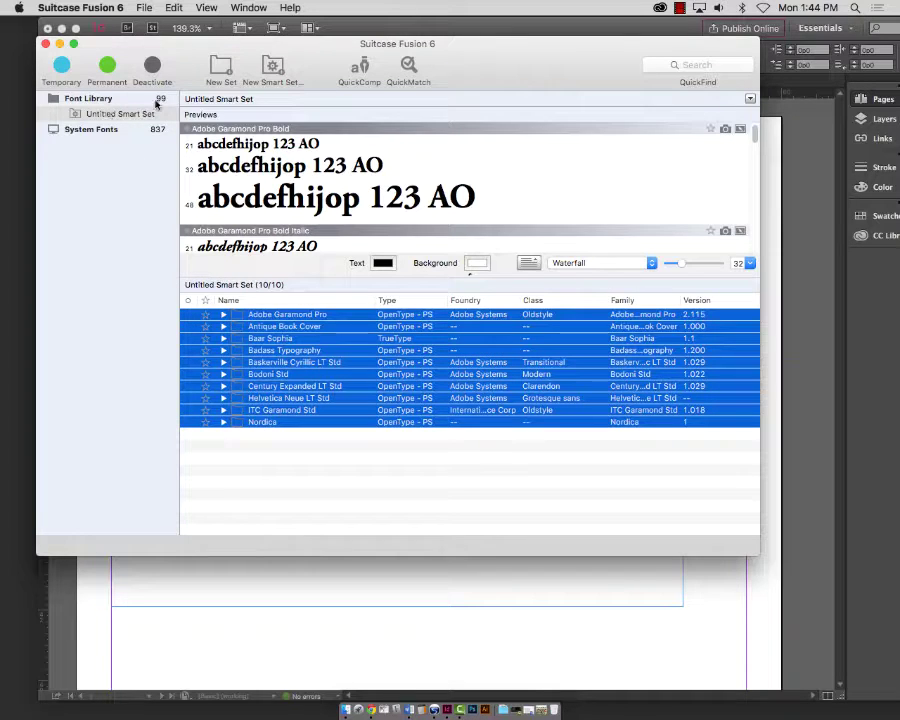
key(super+t)
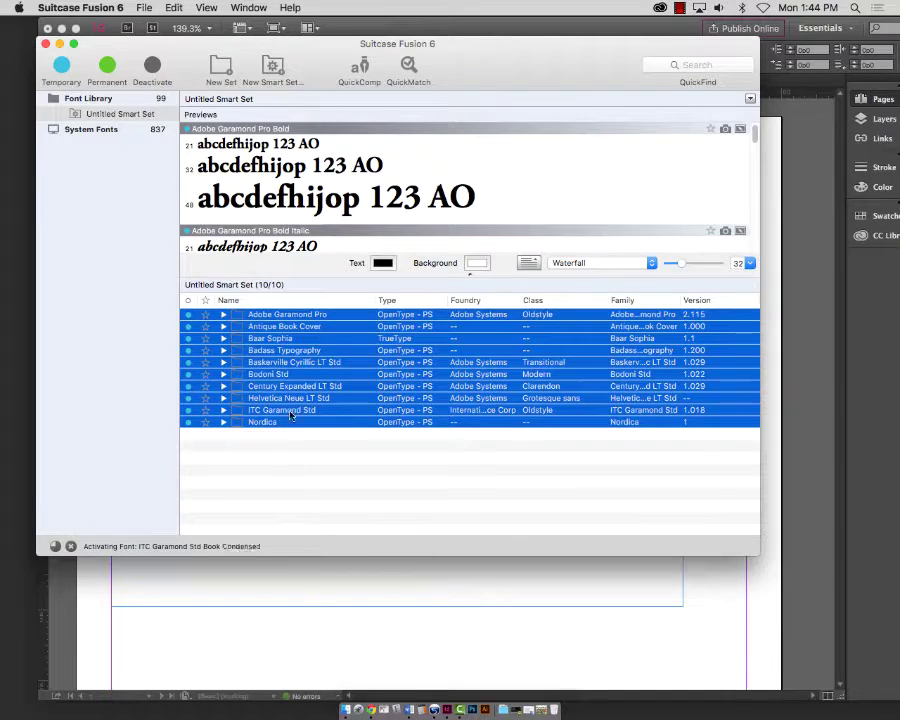
- Return to InDesign and set the font of the whole article, including the "Chimpanzees" heading, to Helvetica Neue
click(302, 637)
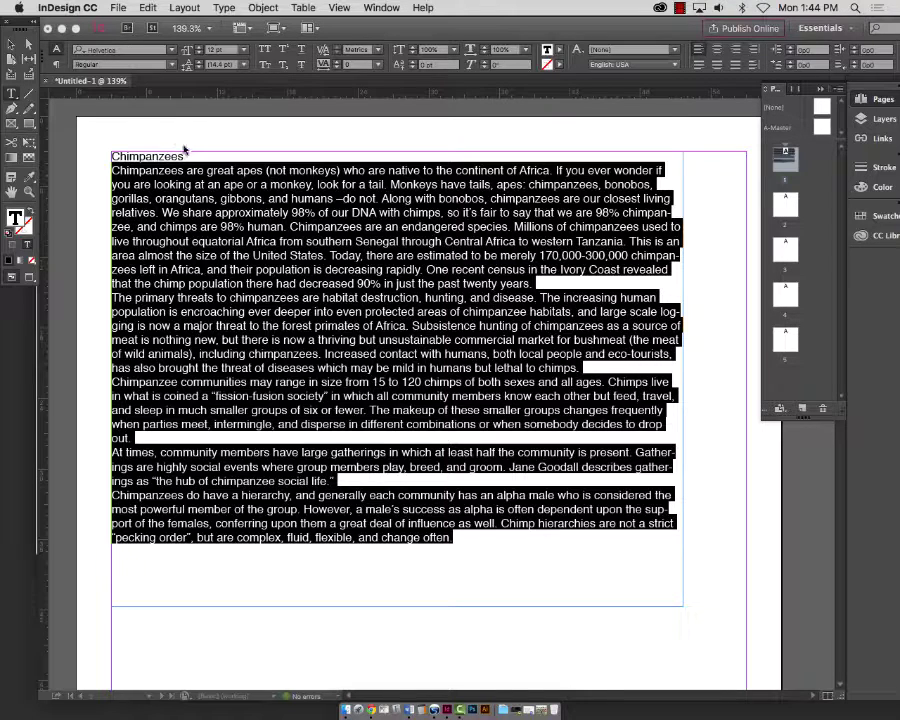
click(446, 710)
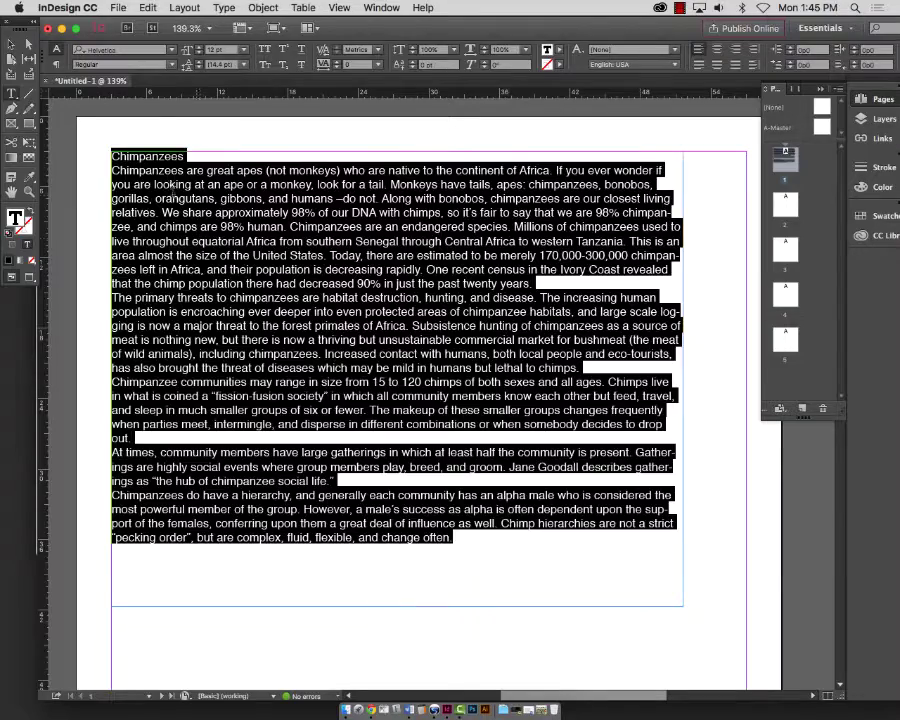
click(171, 50)
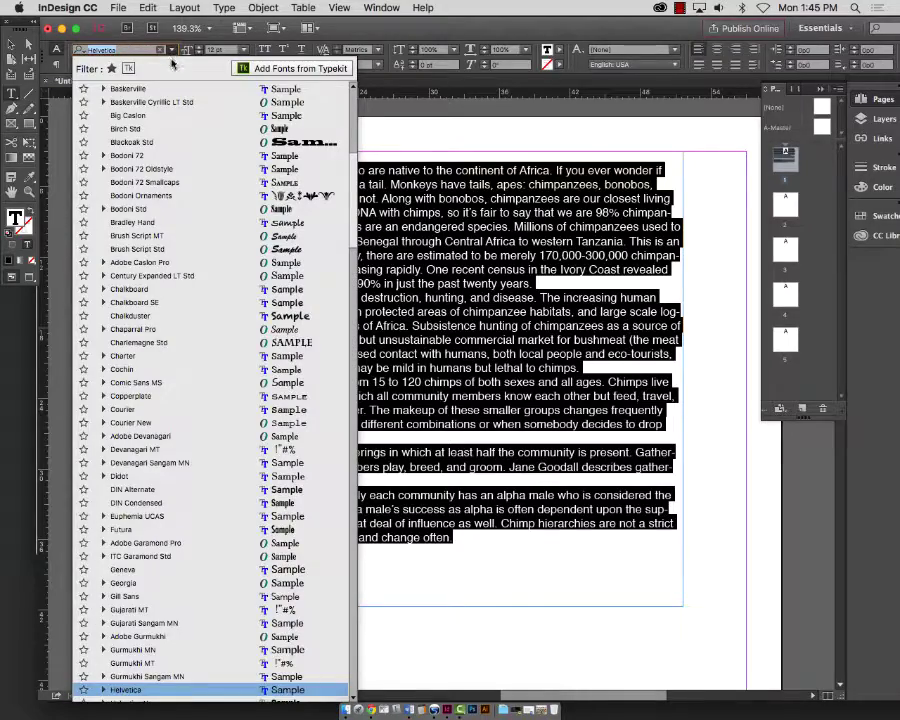
scroll(163, 470, down, 15)
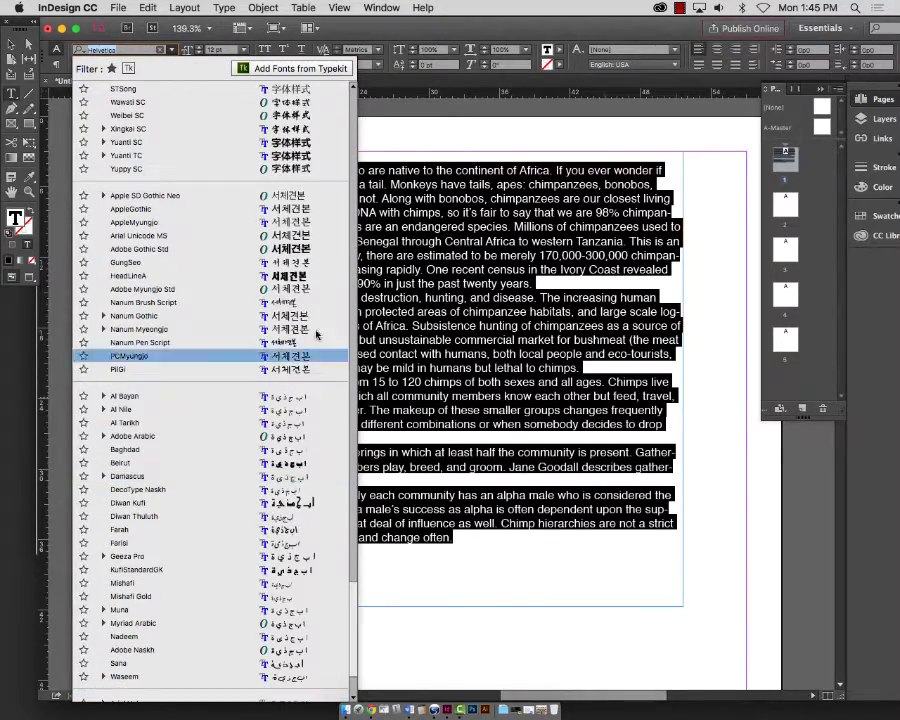
scroll(200, 450, up, 15)
scroll(352, 183, up, 10)
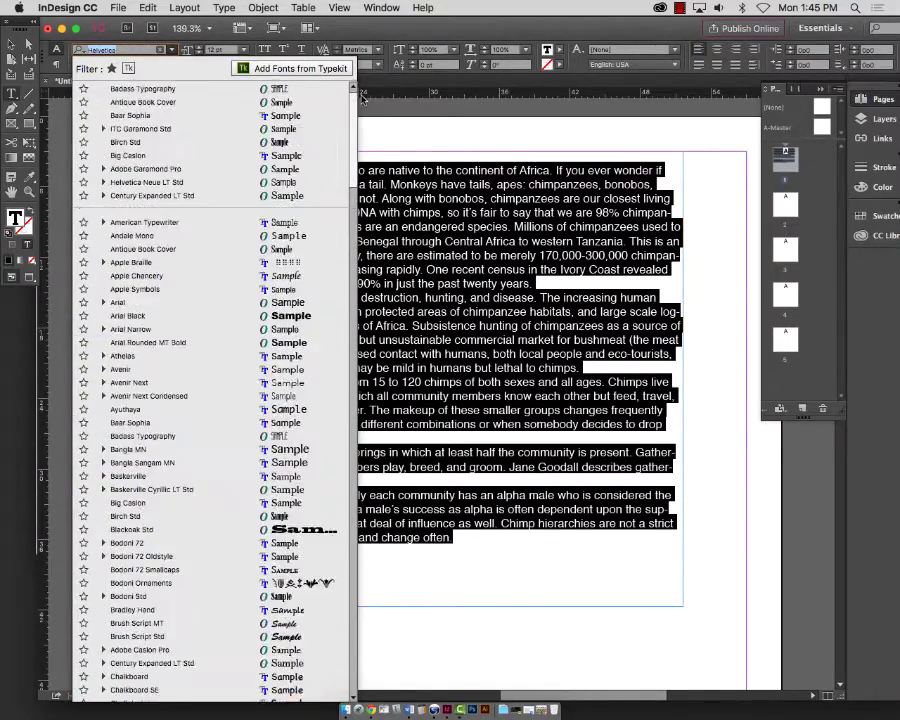
scroll(352, 183, down, 5)
drag(352, 183, 352, 219)
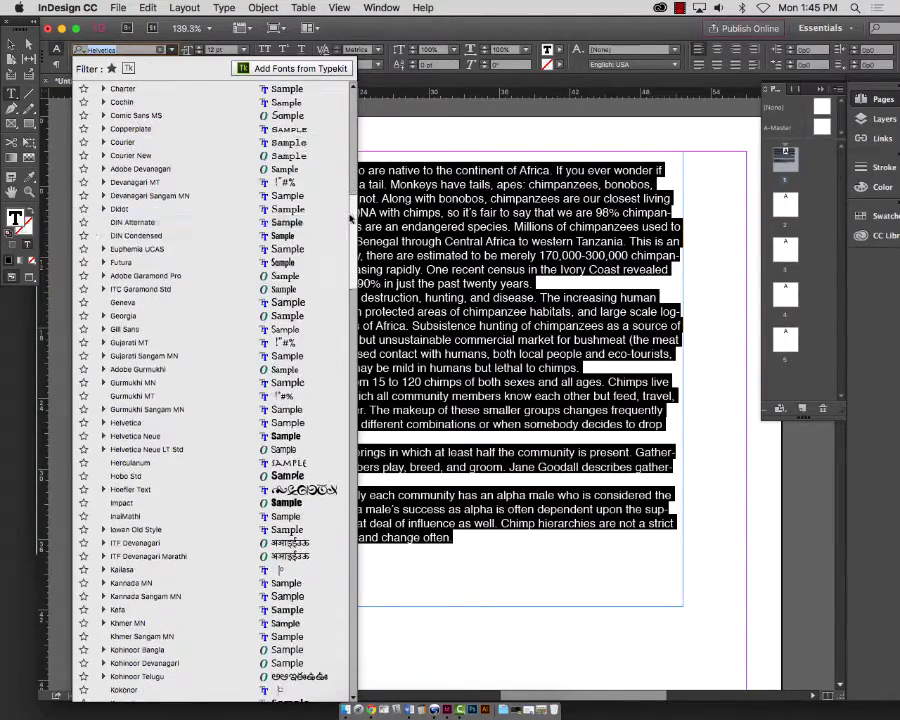
click(167, 436)
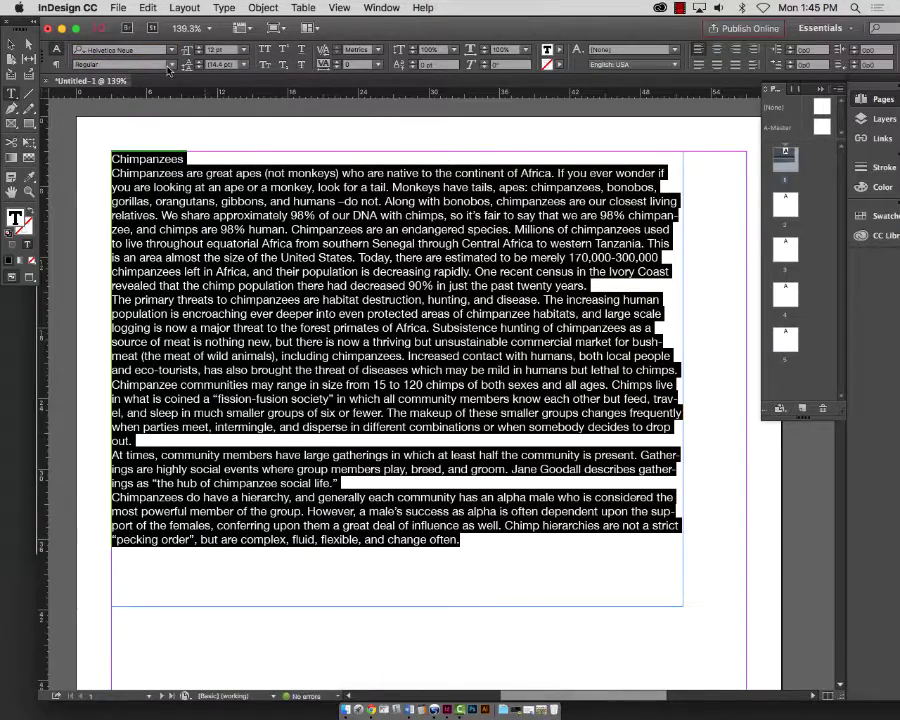
- Set the "Chimpanzees" heading's font style to Bold
click(266, 178)
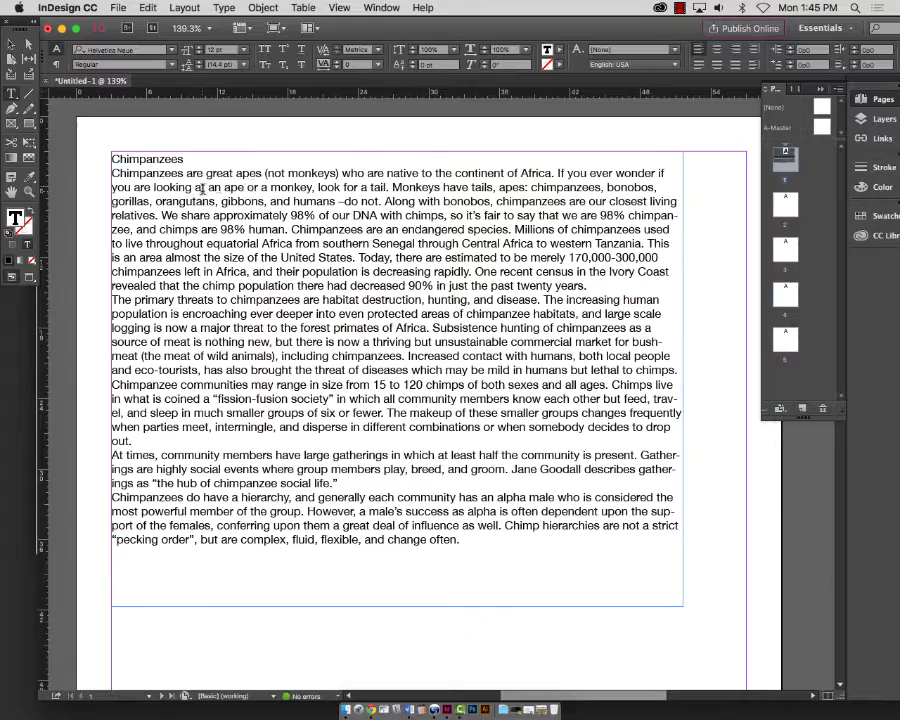
double_click(142, 158)
click(170, 65)
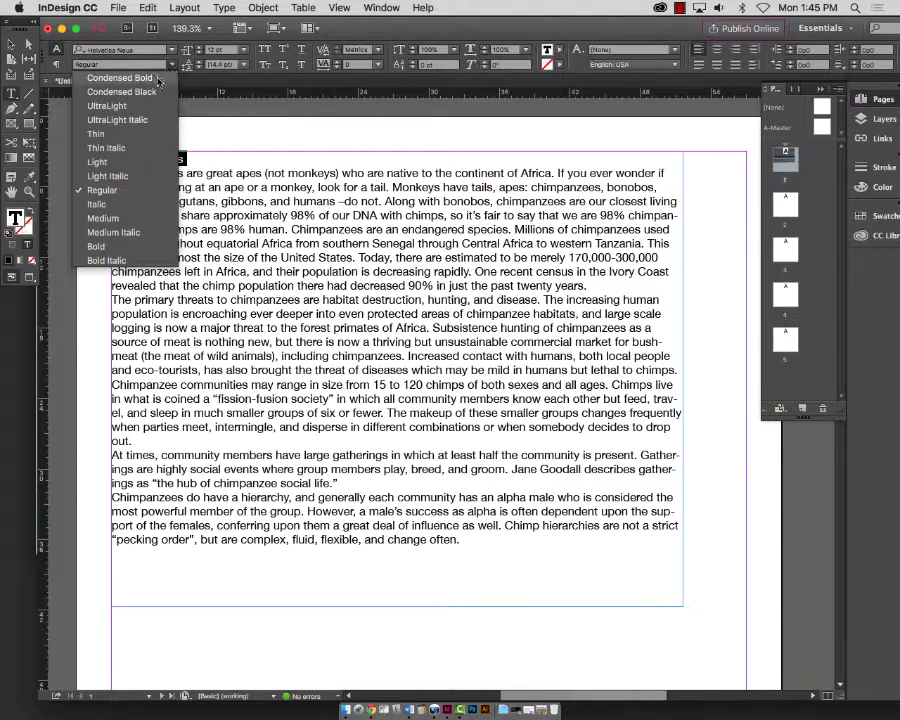
click(137, 248)
click(219, 215)
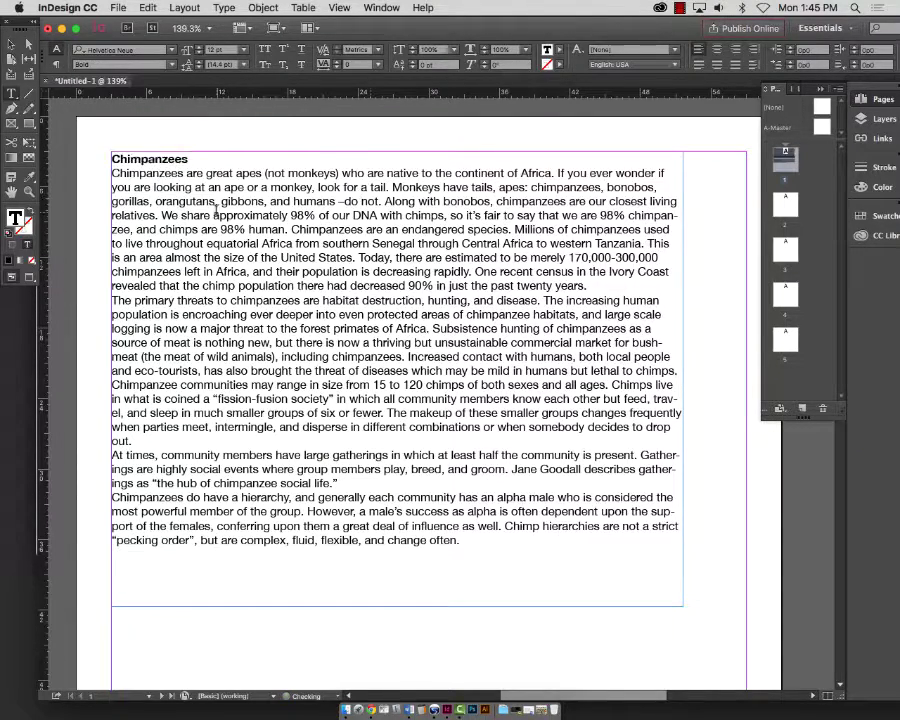
- Insert a tab at the start of the paragraphs beginning "Chimpanzees are", "The primary threats", "At times" and "Chimpanzees do have"
drag(112, 172, 514, 615)
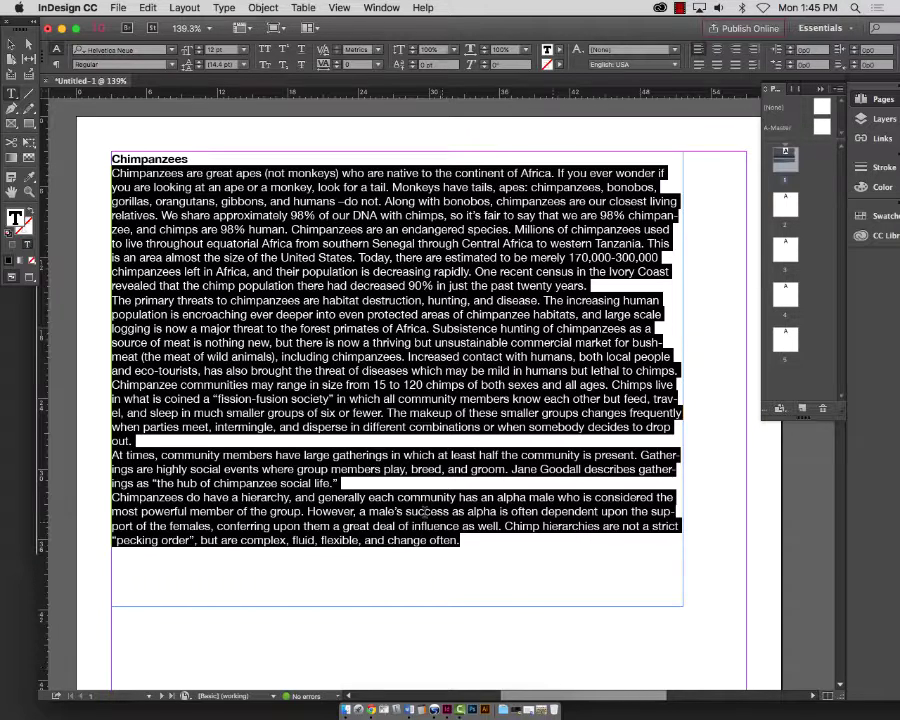
click(219, 136)
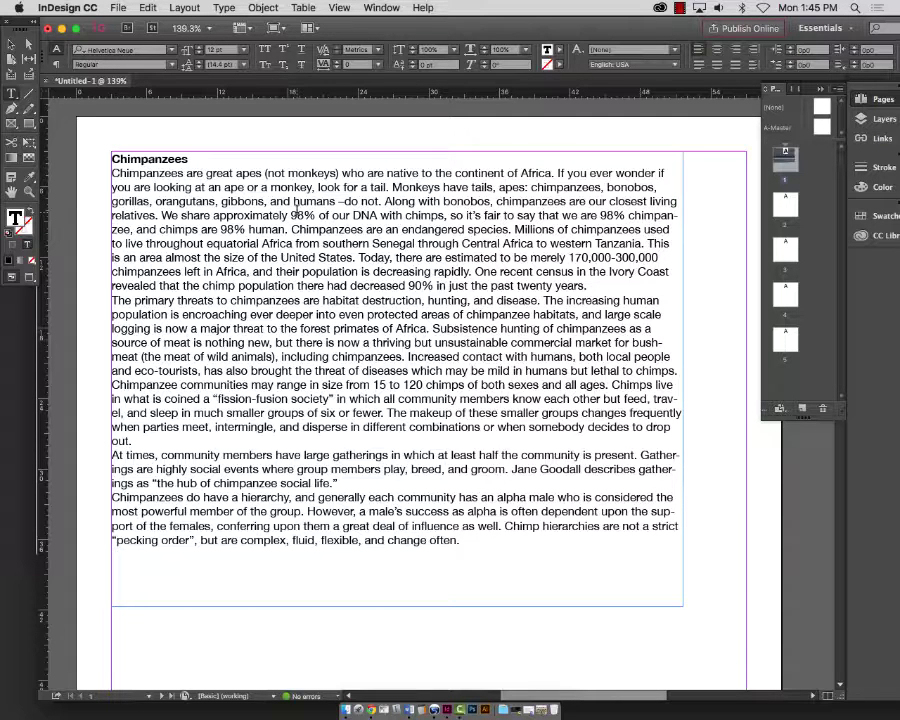
key(Tab)
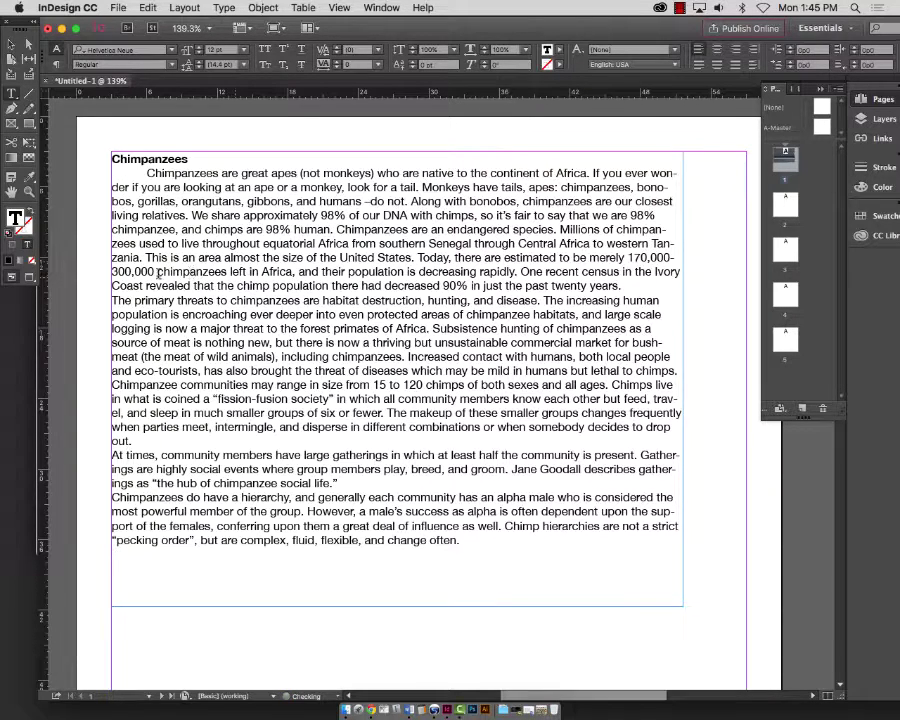
click(112, 299)
key(Tab)
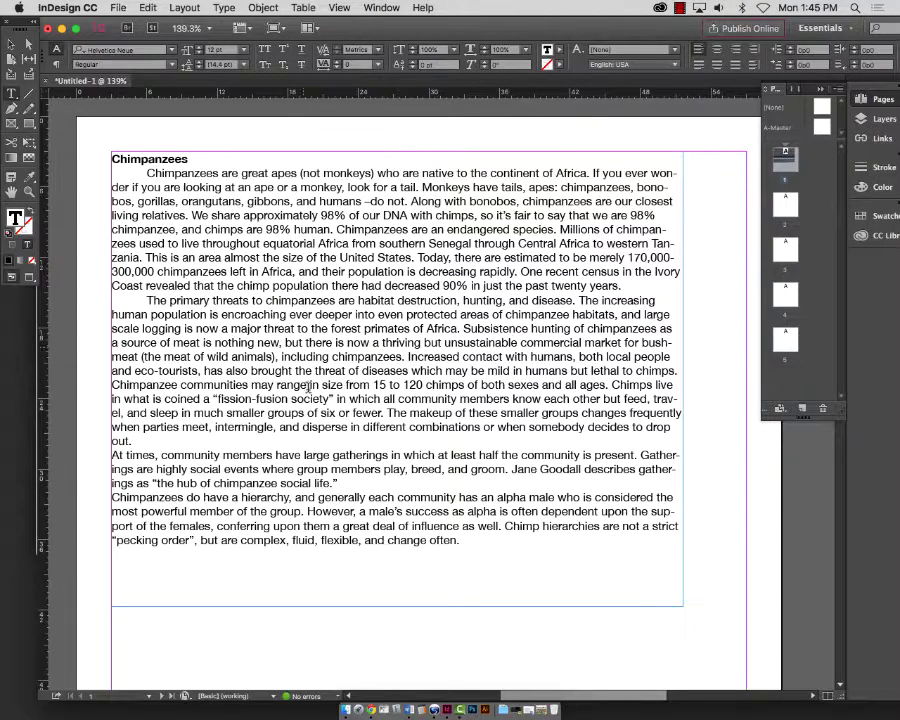
click(112, 455)
key(Tab)
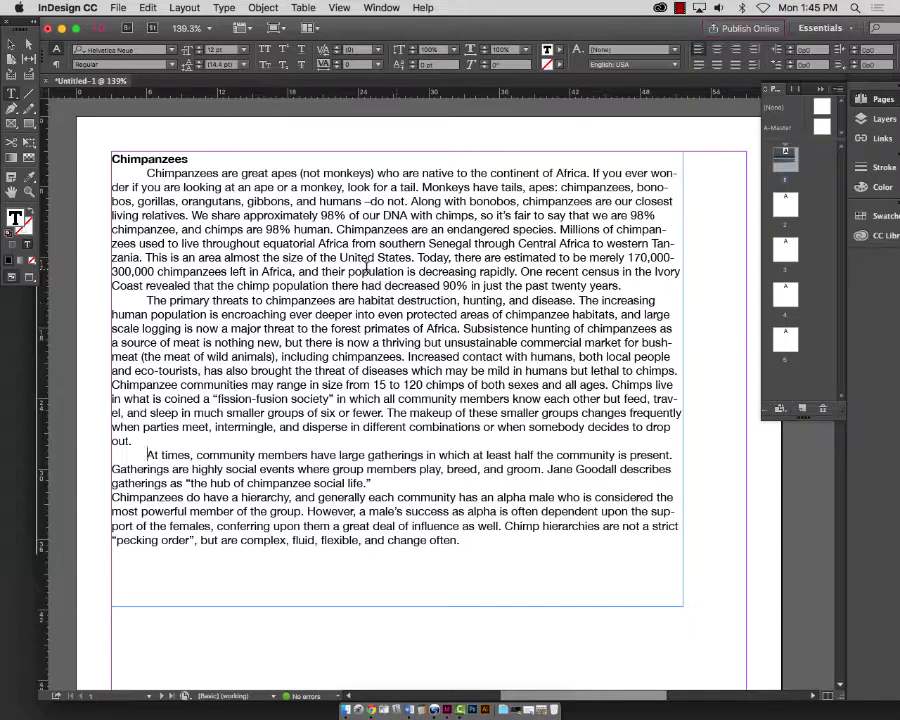
click(112, 497)
key(Tab)
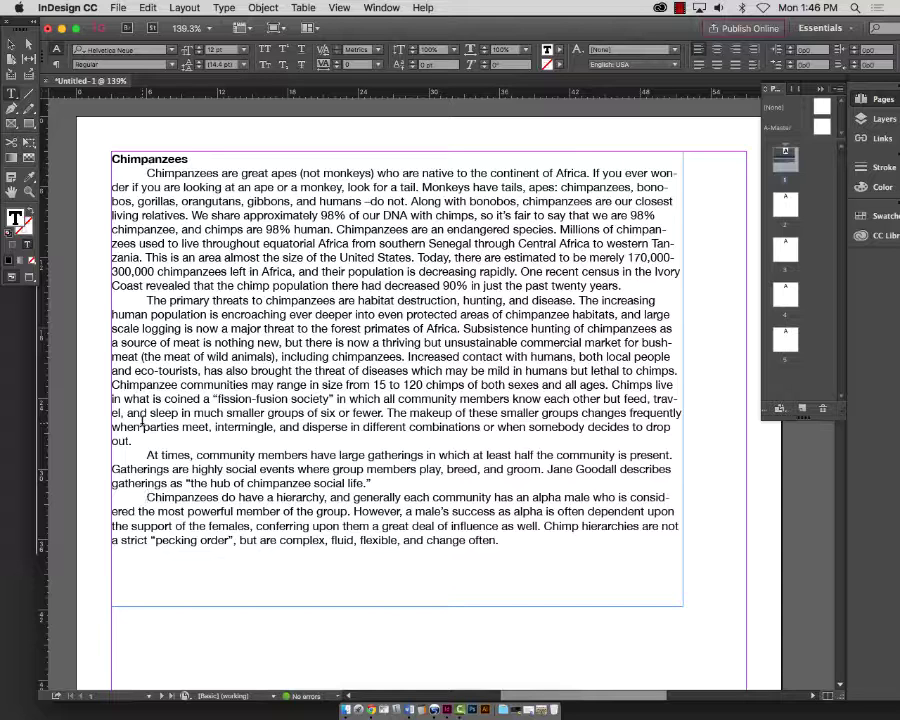
- Remove the tabs from the start of the four tab-indented body paragraphs
key(BackSpace)
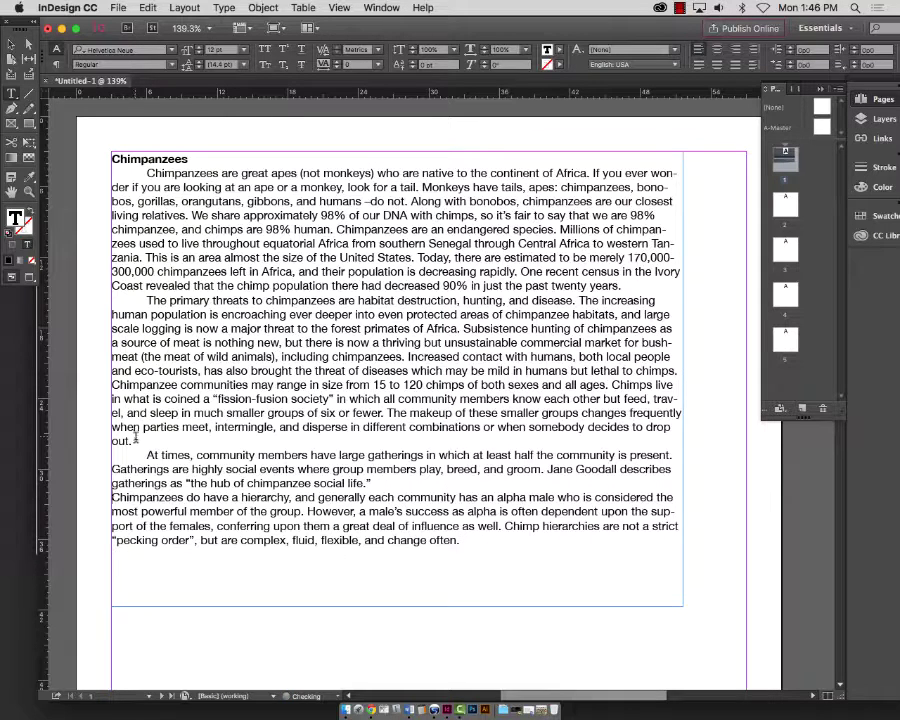
click(143, 453)
key(BackSpace)
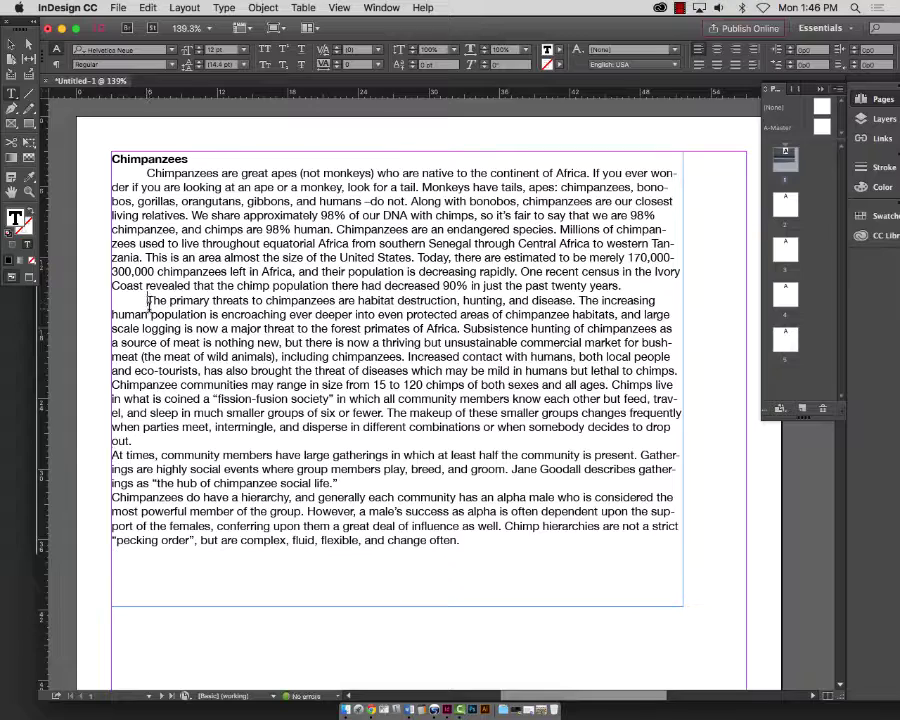
click(147, 300)
key(BackSpace)
click(147, 173)
key(BackSpace)
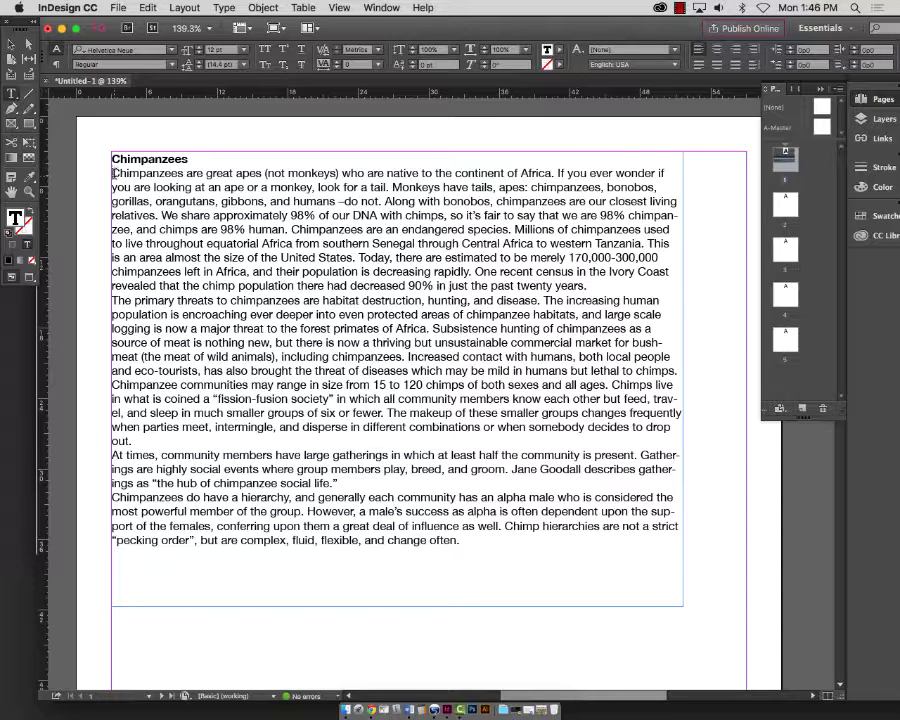
- Select all body paragraphs, show the paragraph formatting controls, try a left indent up to 1p2 and return it to 0p0
drag(112, 173, 494, 552)
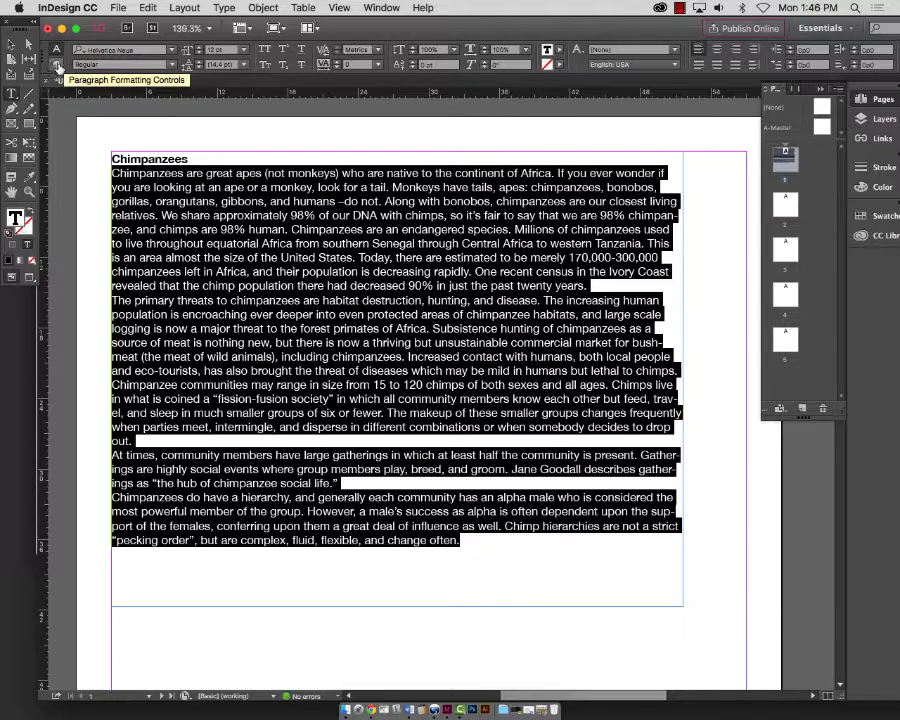
click(57, 65)
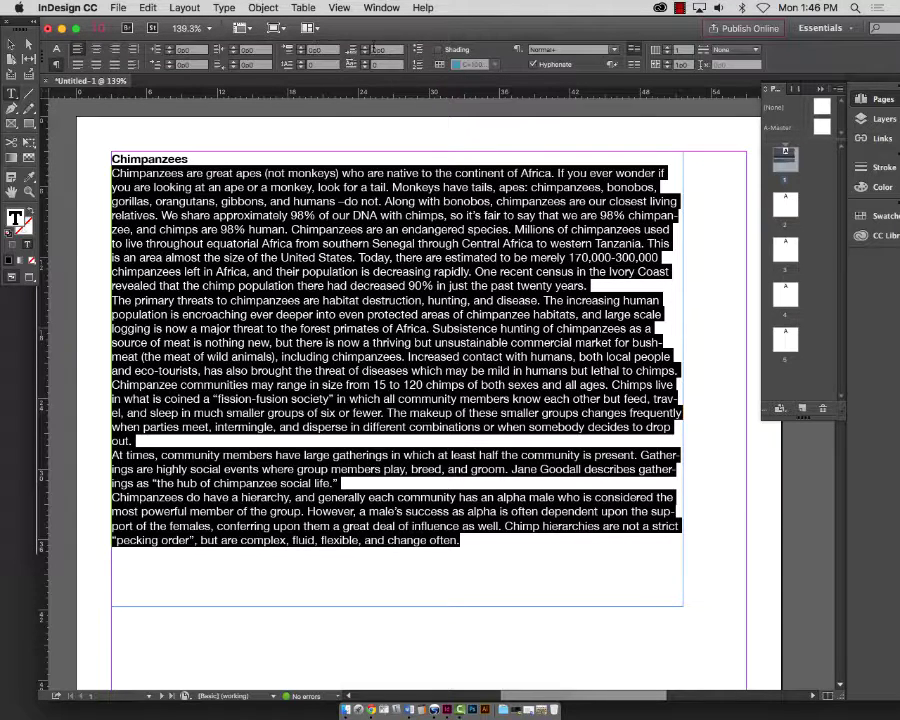
click(169, 50)
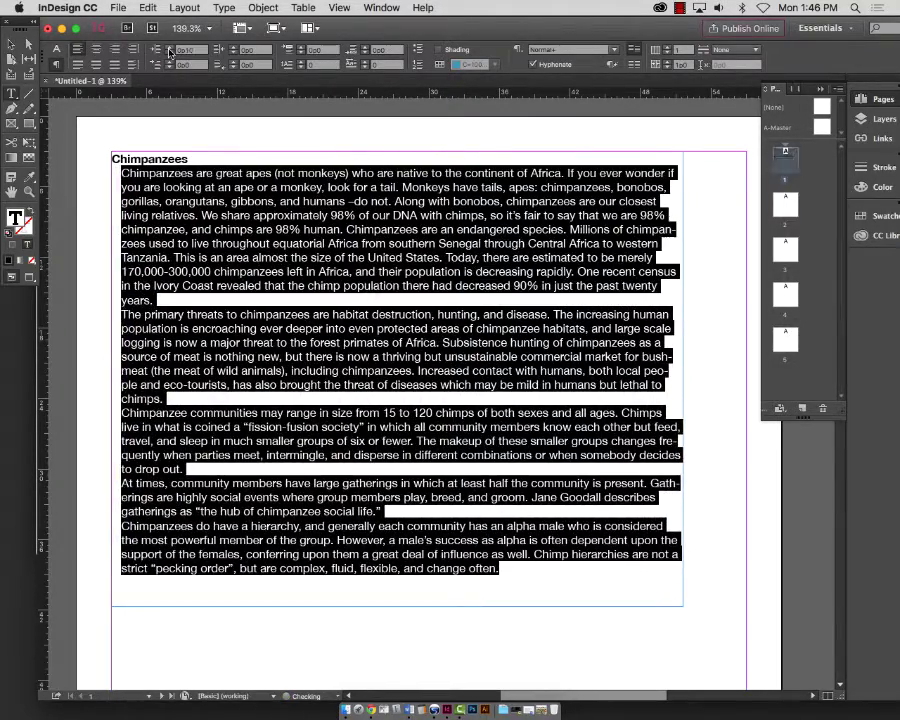
click(169, 54)
click(169, 55)
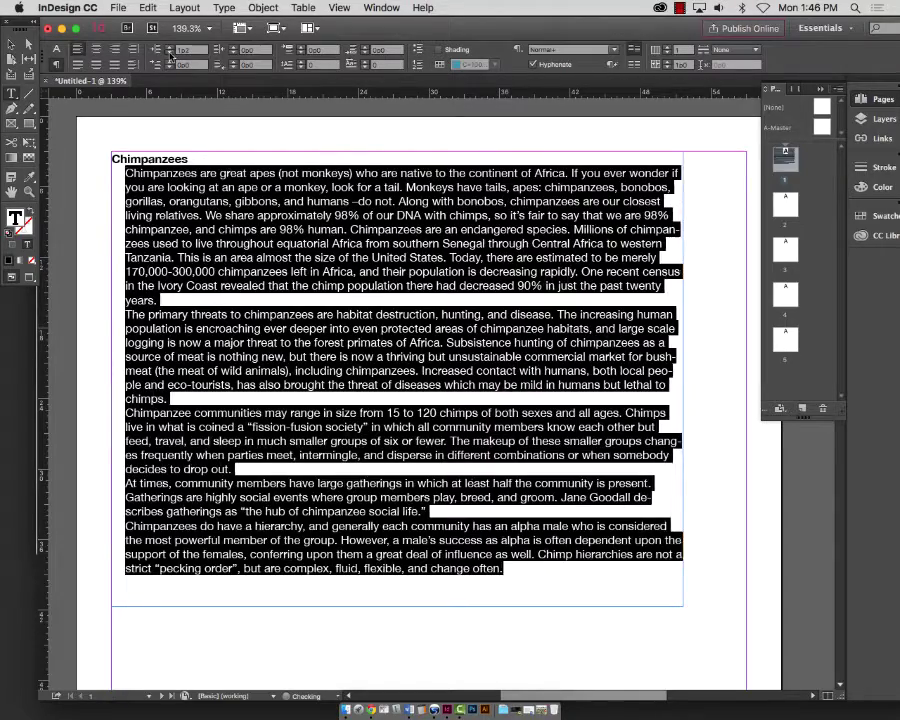
click(169, 55)
click(169, 55)
click(169, 55)
click(169, 55)
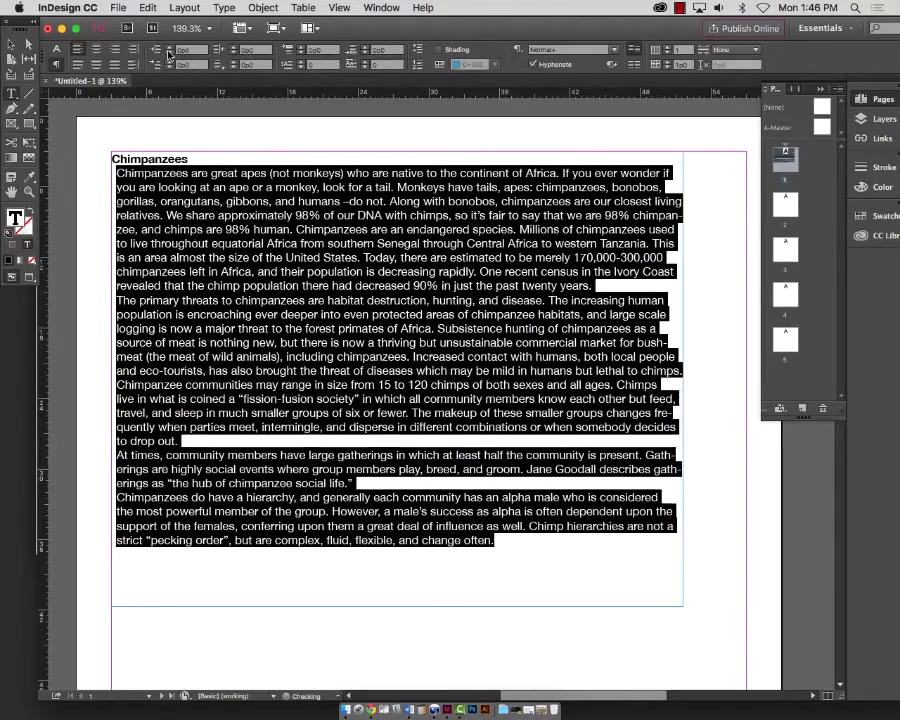
click(169, 55)
click(169, 55)
click(169, 56)
click(169, 56)
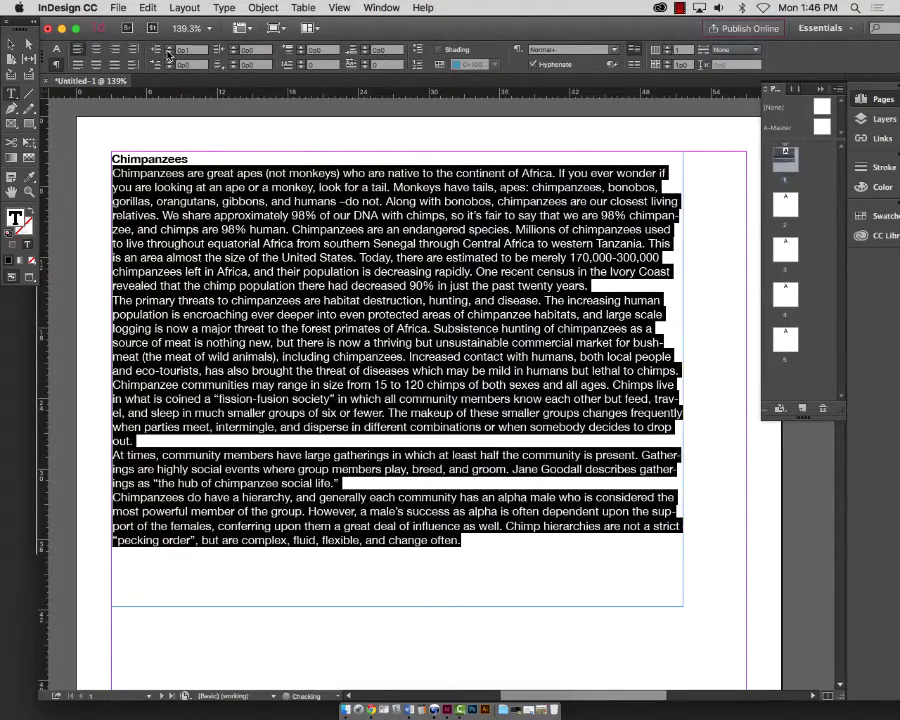
click(169, 56)
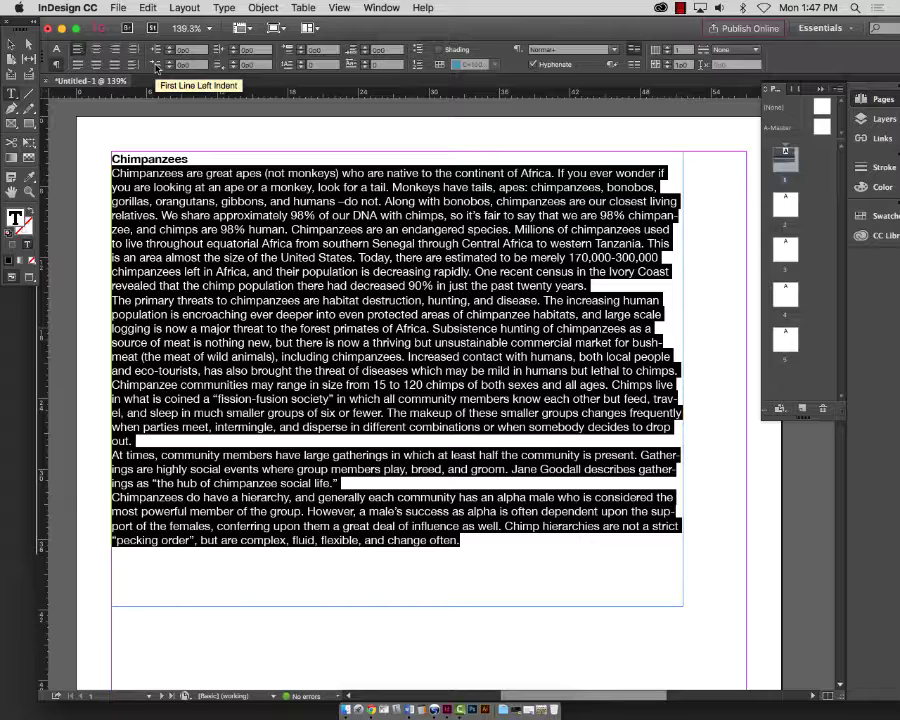
- Raise the first line left indent of the selected body paragraphs to 1p5, then deselect the text
click(157, 64)
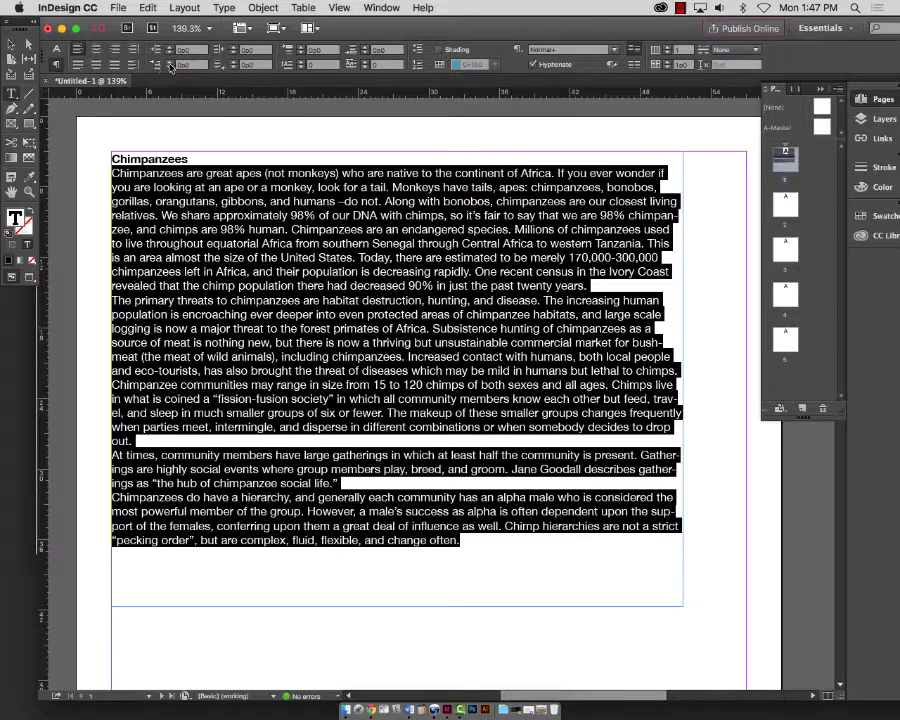
click(170, 65)
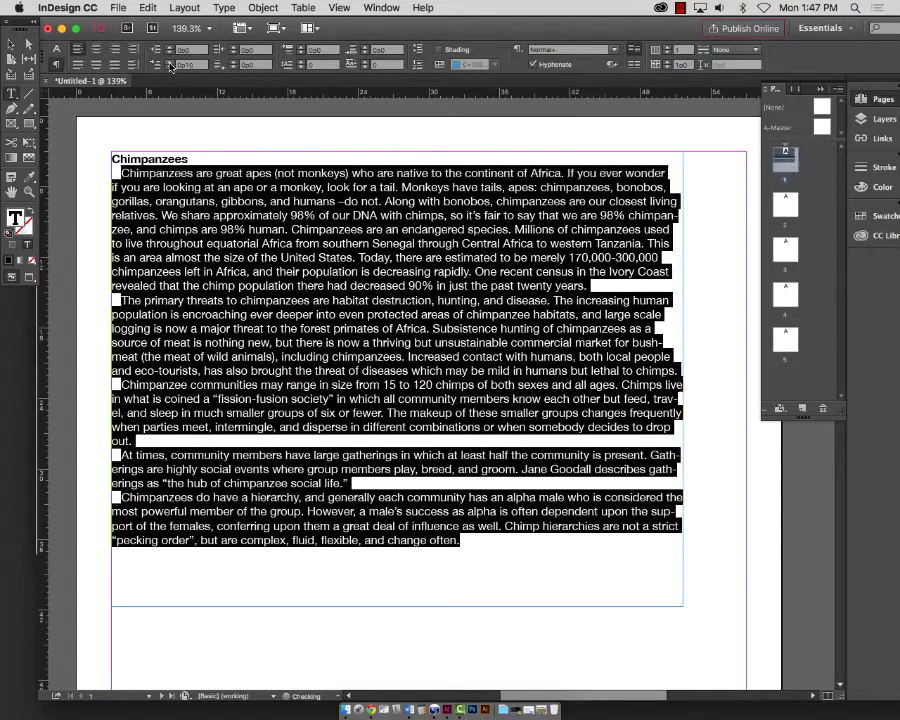
click(170, 65)
click(170, 65)
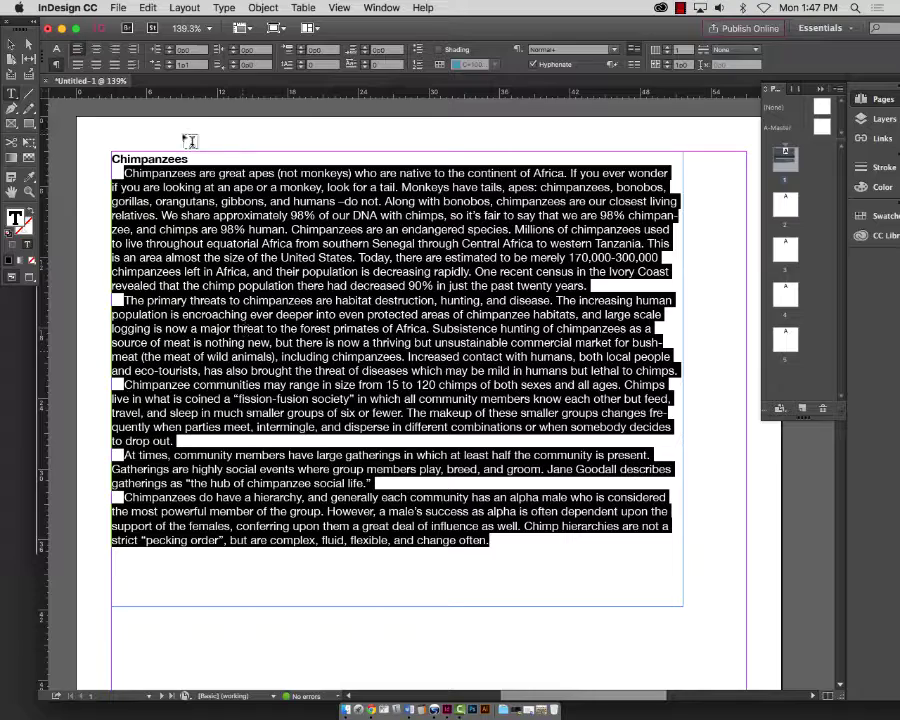
click(167, 61)
click(167, 61)
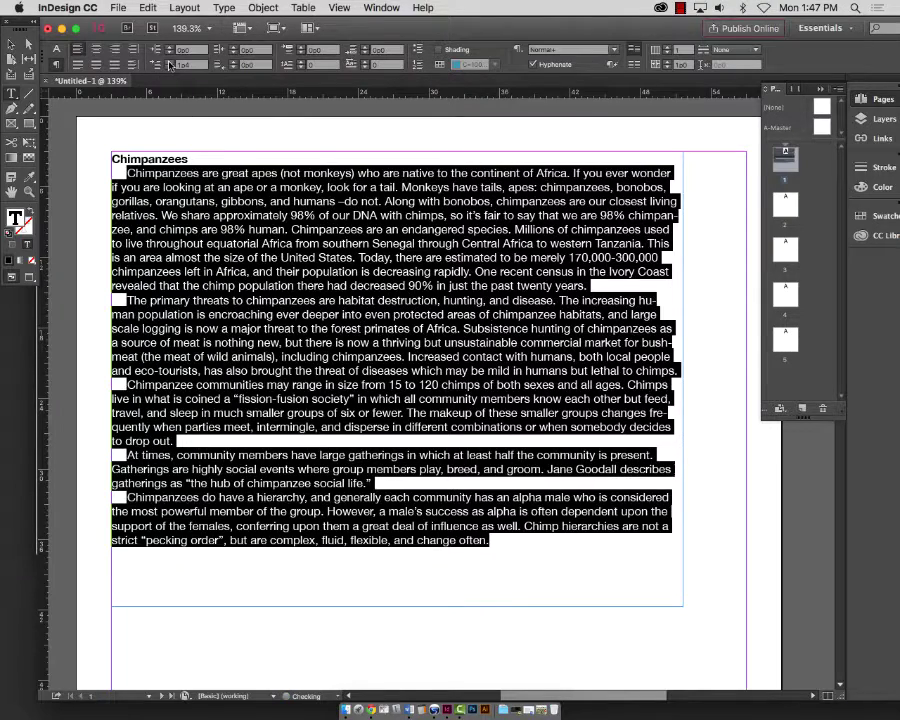
click(167, 61)
click(222, 398)
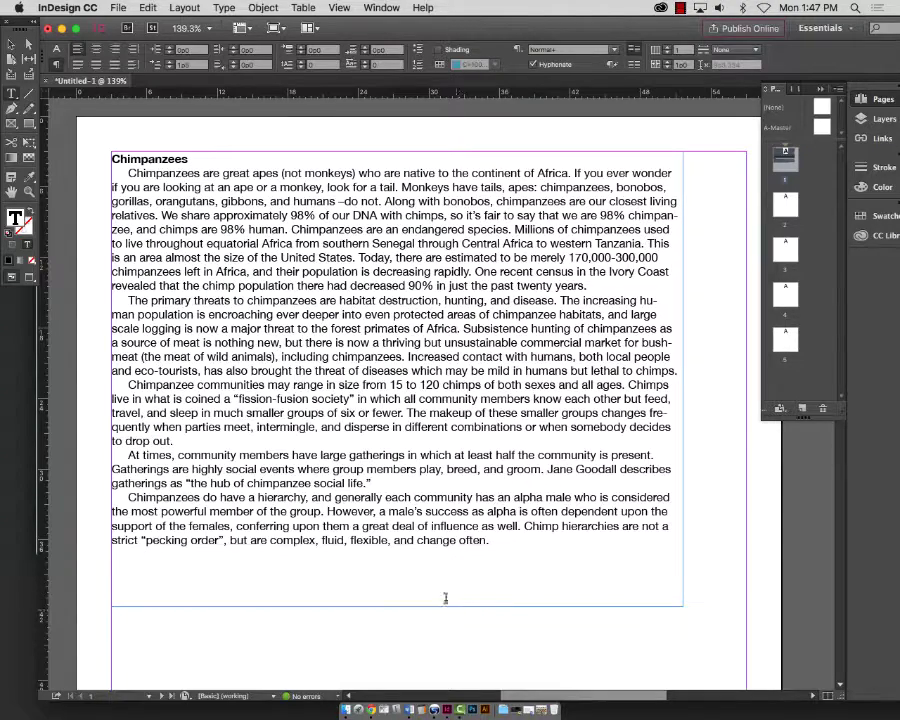
- Reselect all body paragraphs, reduce their first line left indent to 0p11 and deselect the text
drag(113, 172, 528, 574)
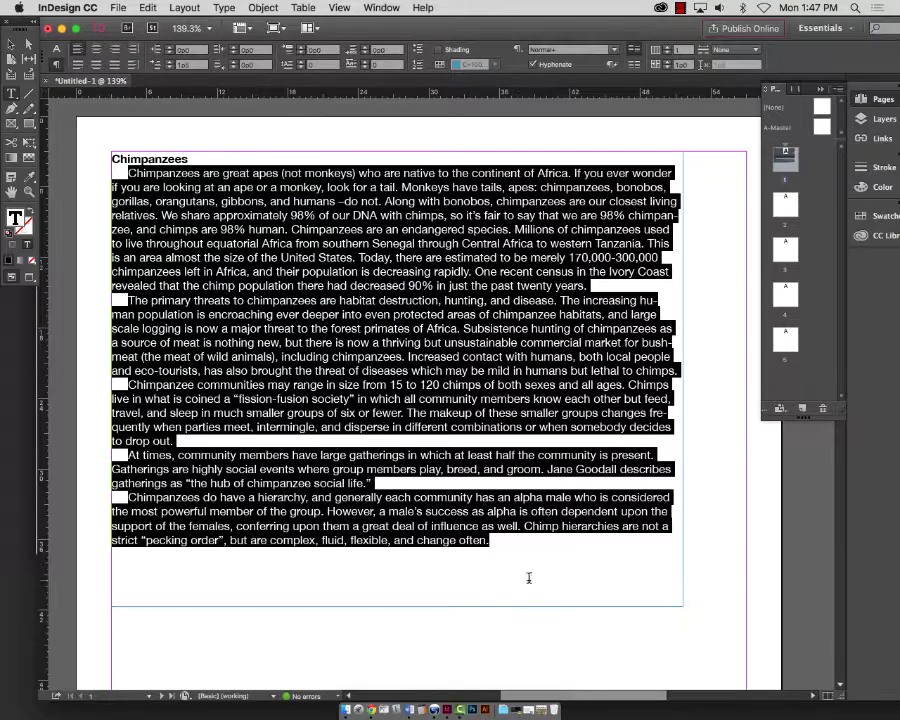
click(170, 67)
click(170, 67)
click(170, 67)
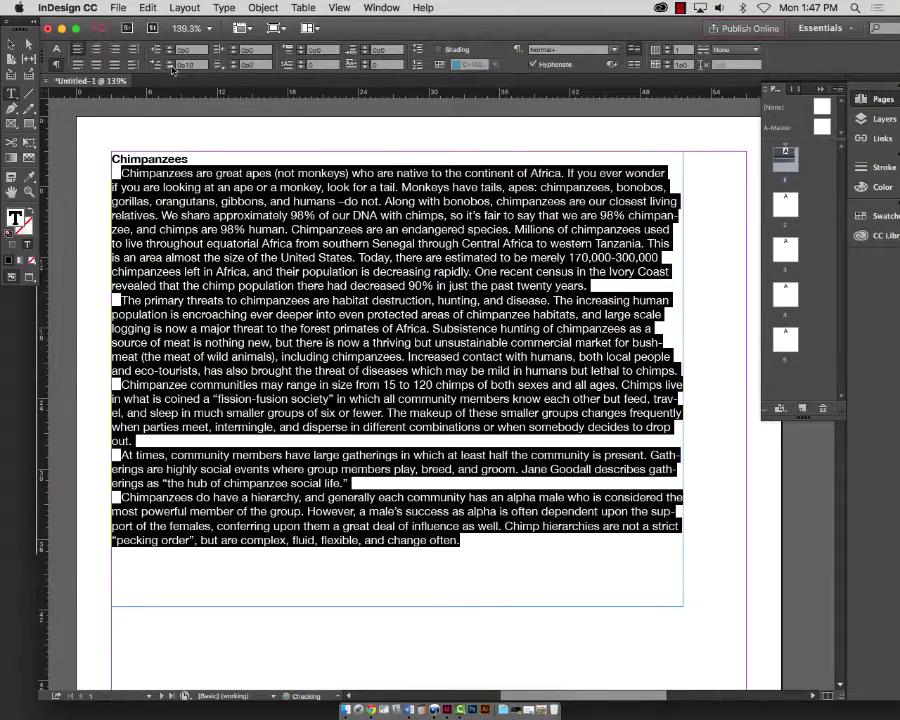
click(171, 66)
click(174, 209)
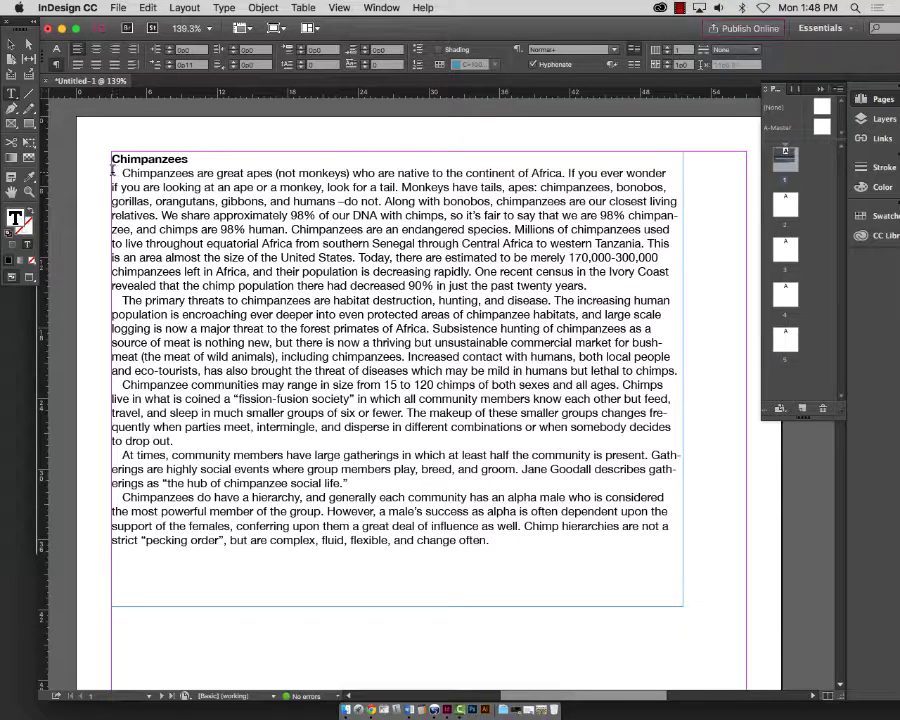
- Select all body paragraphs below the heading and set their first line left indent to 0
drag(113, 173, 418, 522)
shift+click(510, 544)
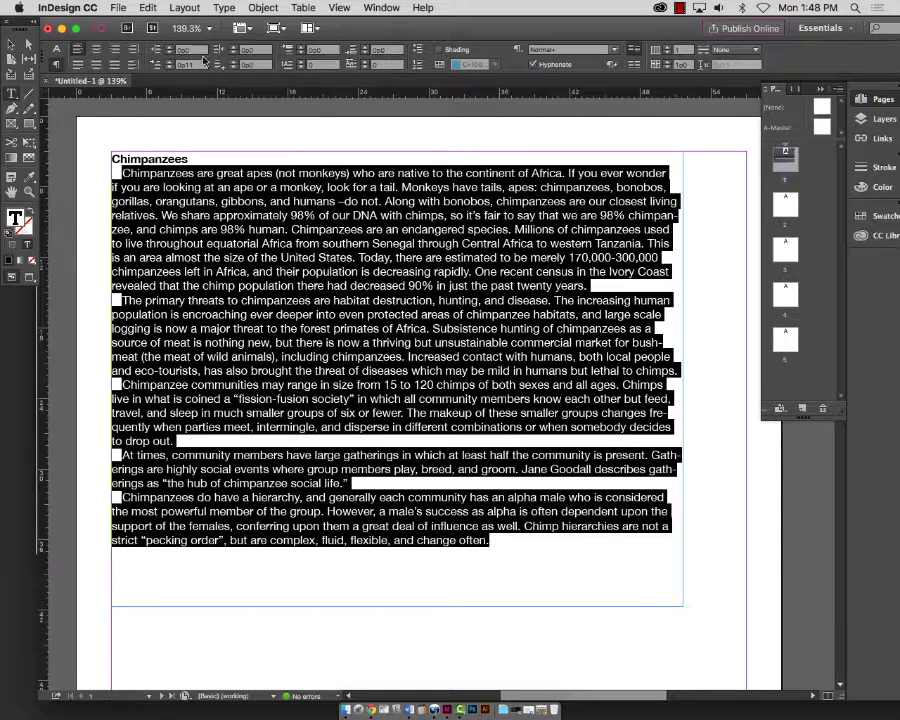
text(0)
key(Return)
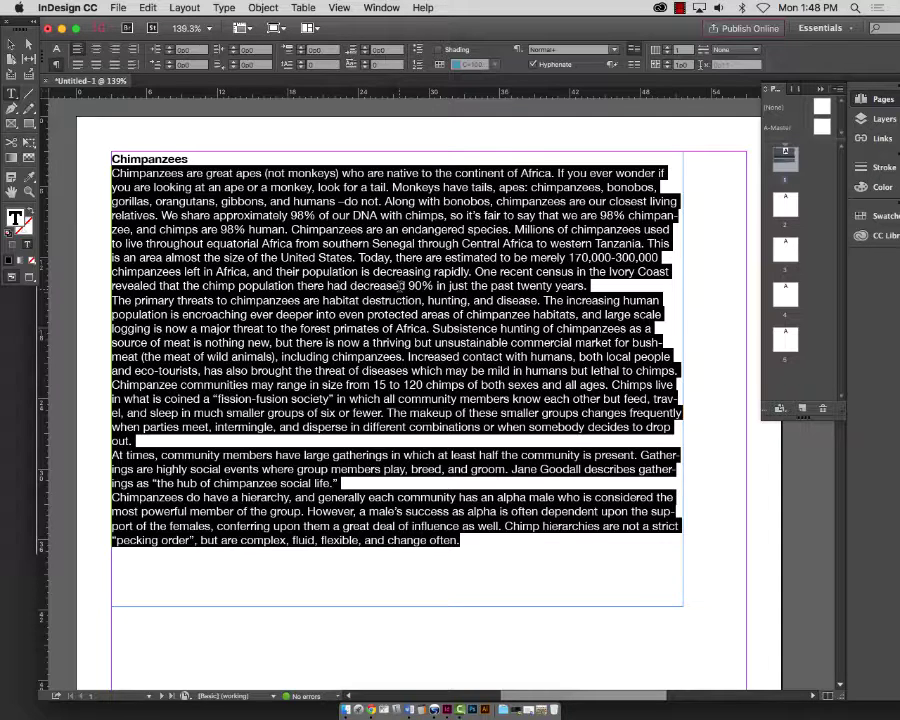
- Set the space after each selected body paragraph to 1p3
click(352, 48)
key(Up)
key(Up)
key(Up)
key(Up)
key(Up)
key(Up)
key(Up)
key(Up)
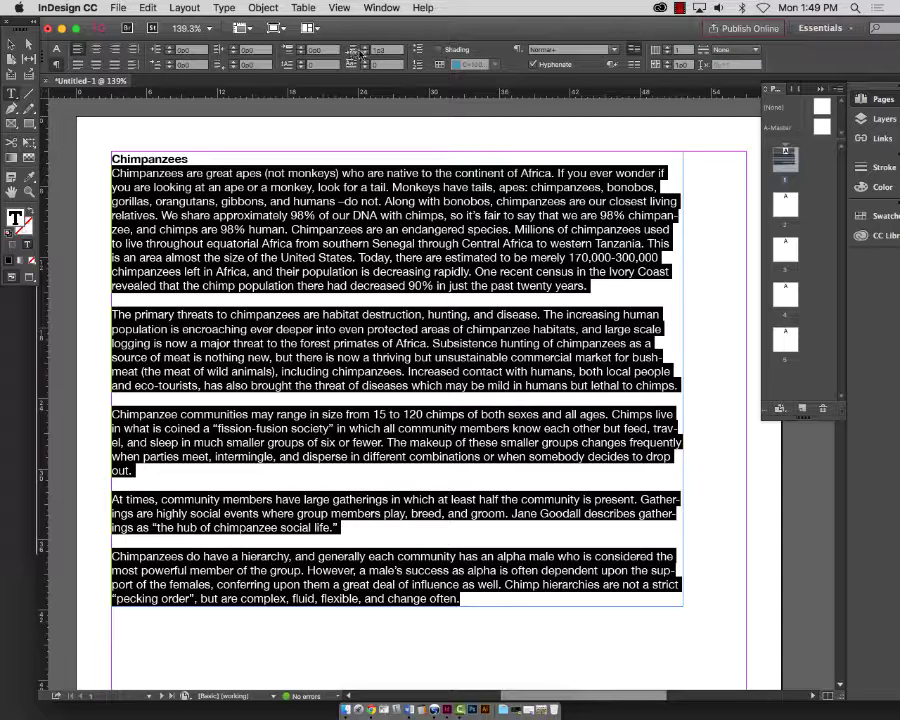
- Show the character formatting controls and set the selected body text's leading to 14 pt
double_click(381, 49)
click(57, 50)
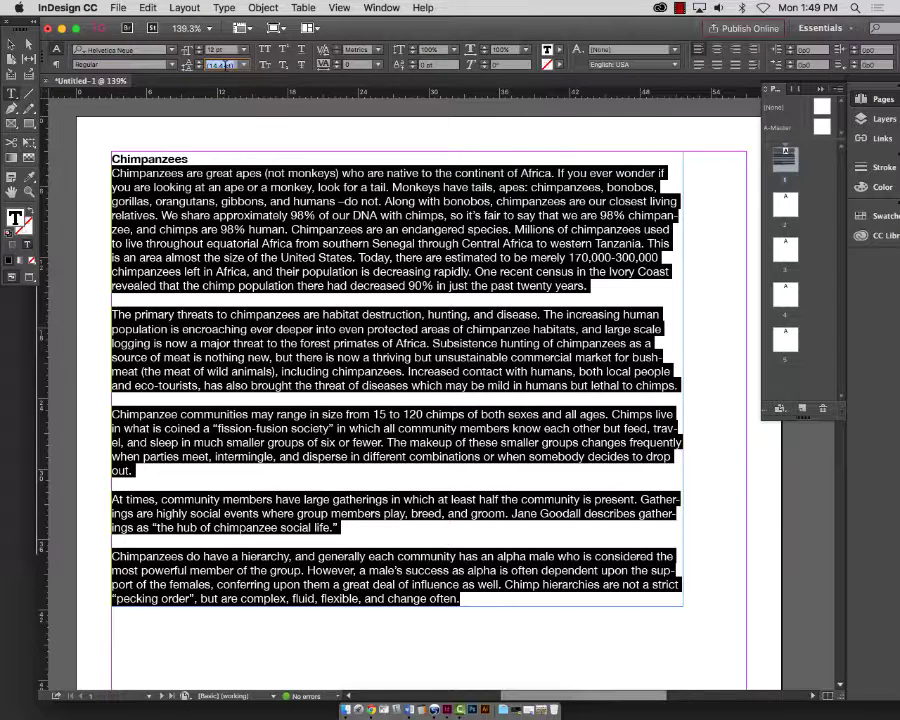
double_click(212, 64)
text(14)
key(Return)
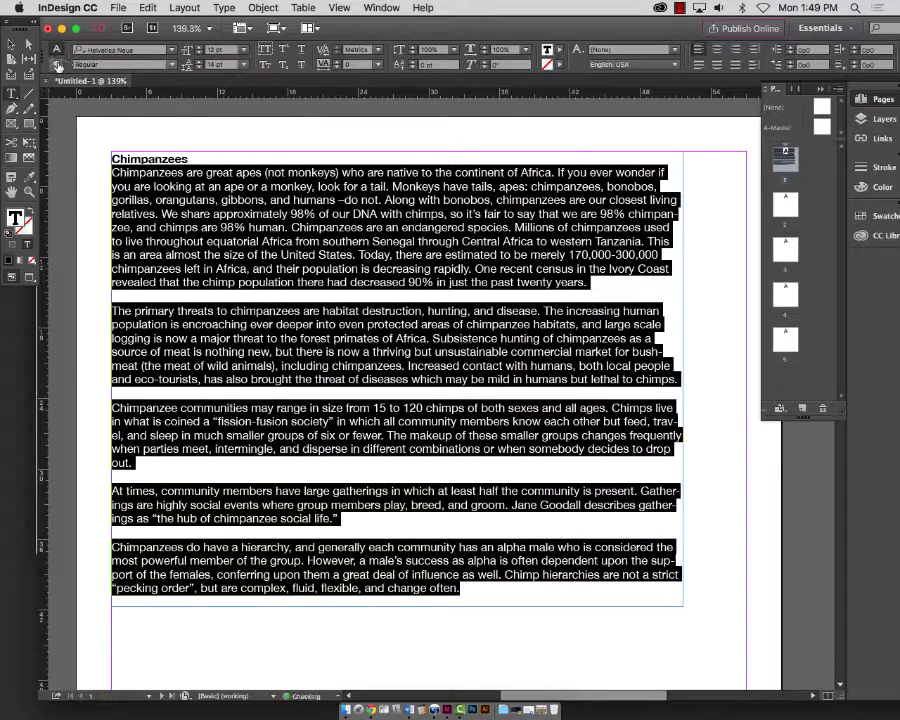
- Check the body paragraphs' space-after value against their type size and leading
click(57, 65)
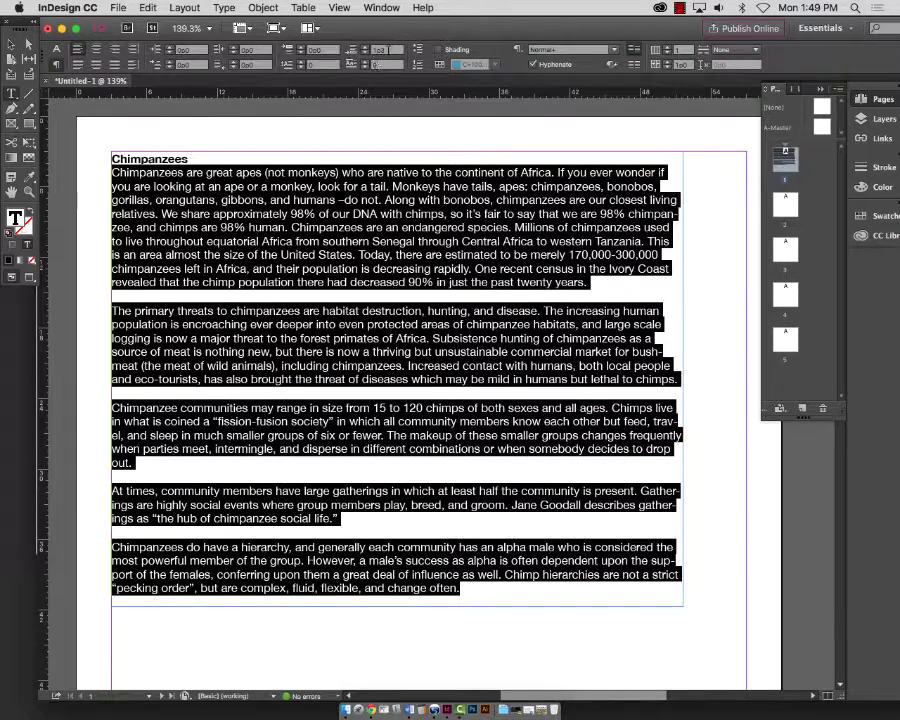
click(366, 50)
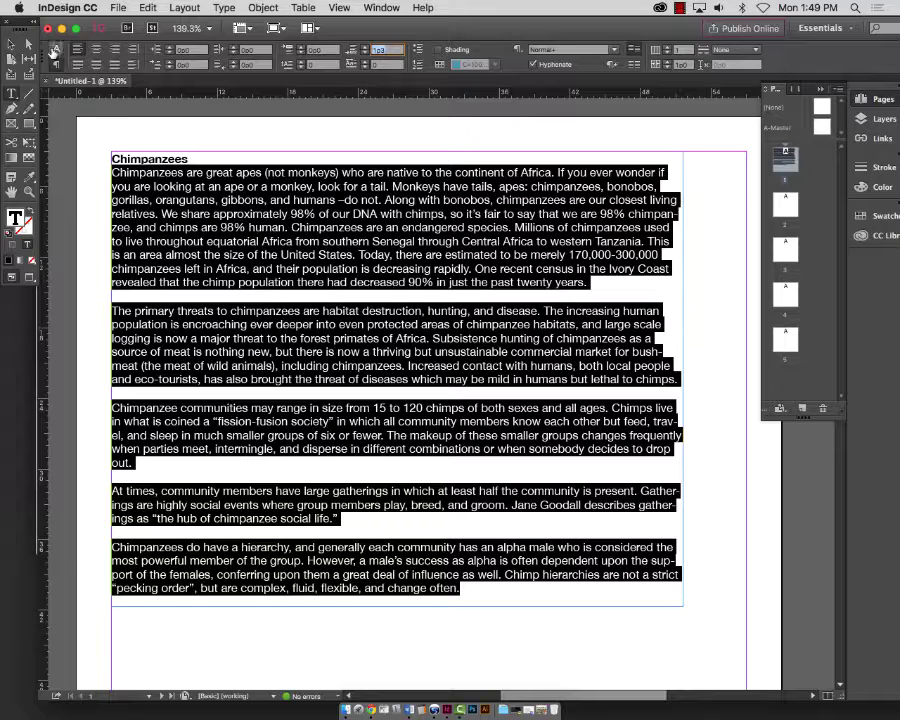
click(57, 49)
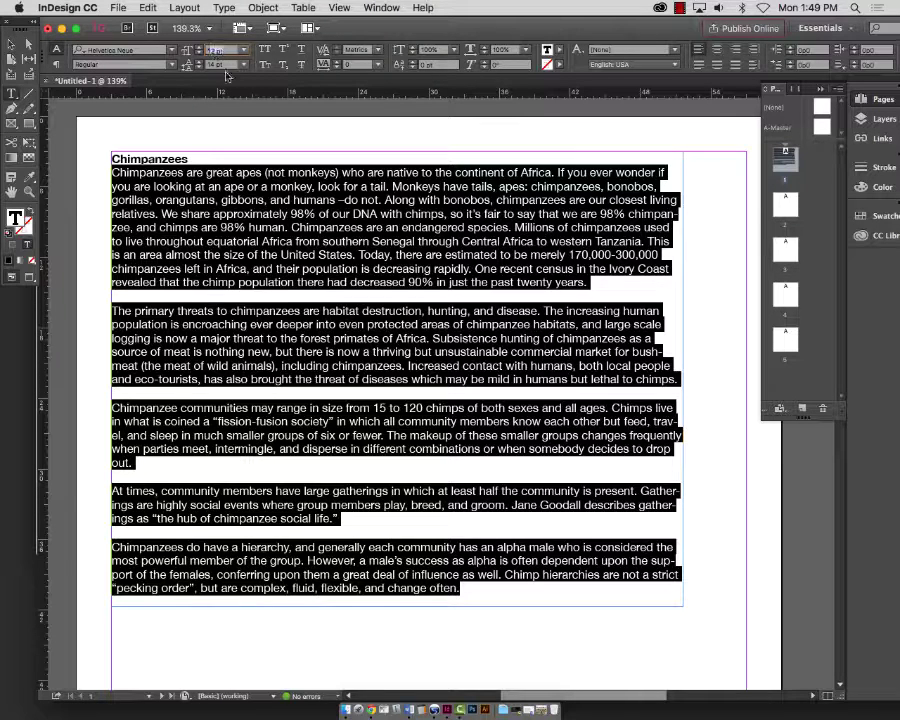
- Set the space after each selected body paragraph to 14 points (1p2) to match the leading
key(Tab)
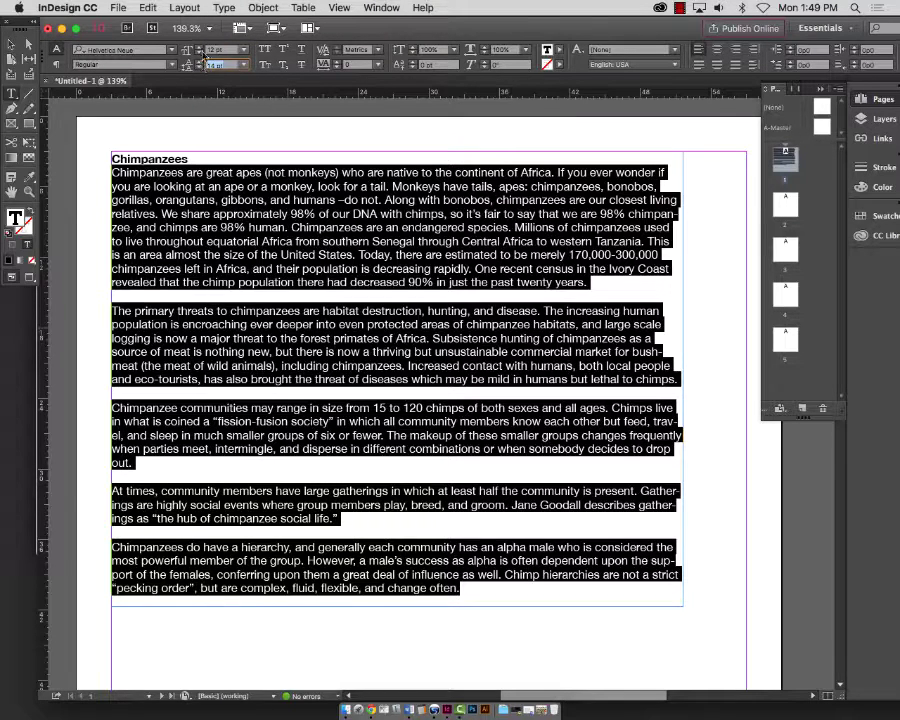
text(18)
click(56, 64)
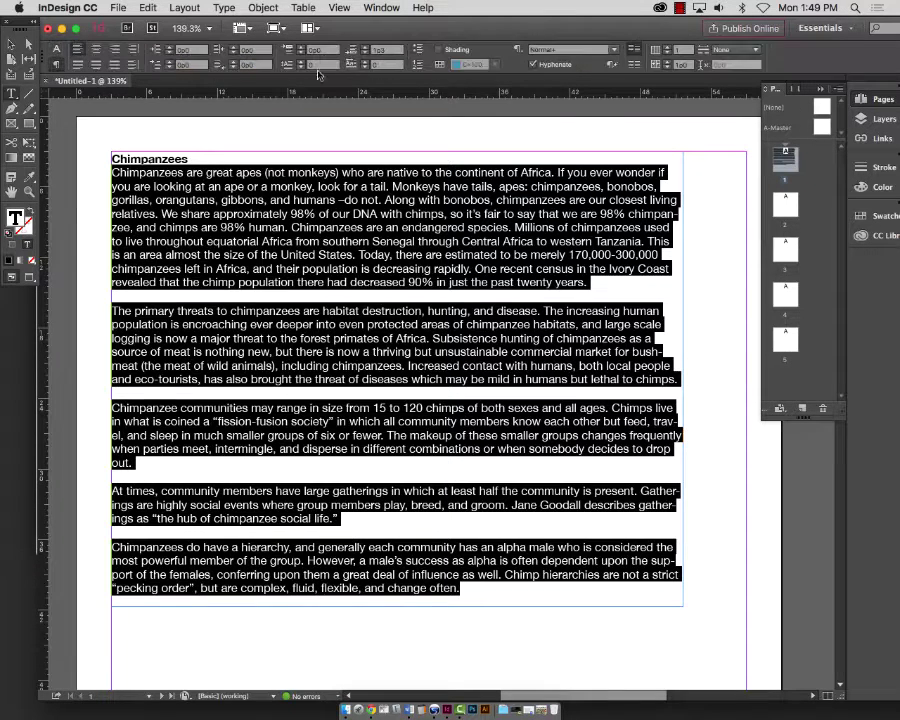
click(366, 49)
text(p14)
key(Tab)
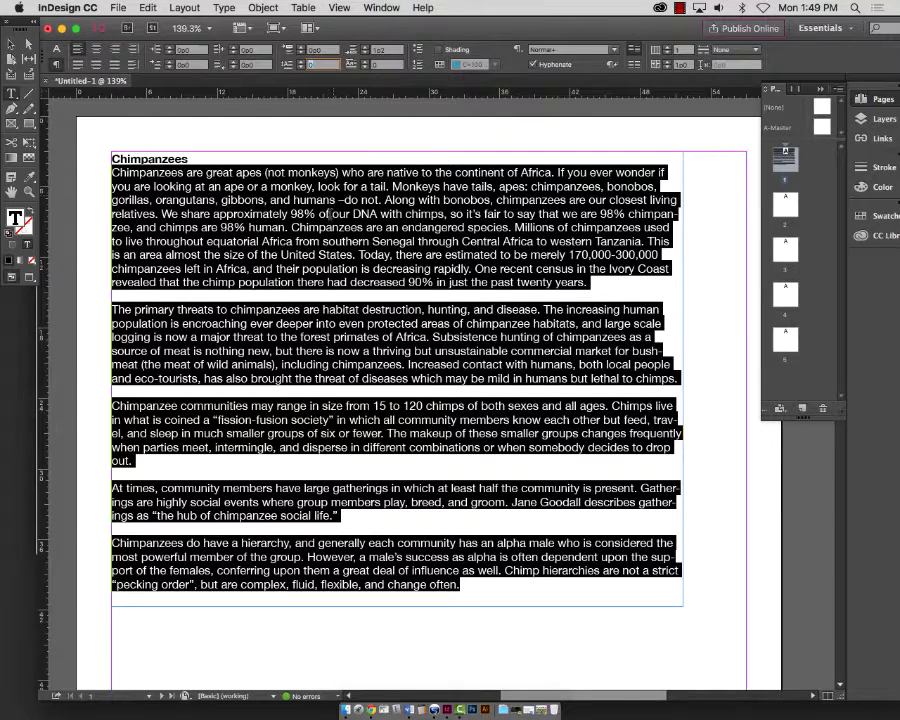
click(232, 153)
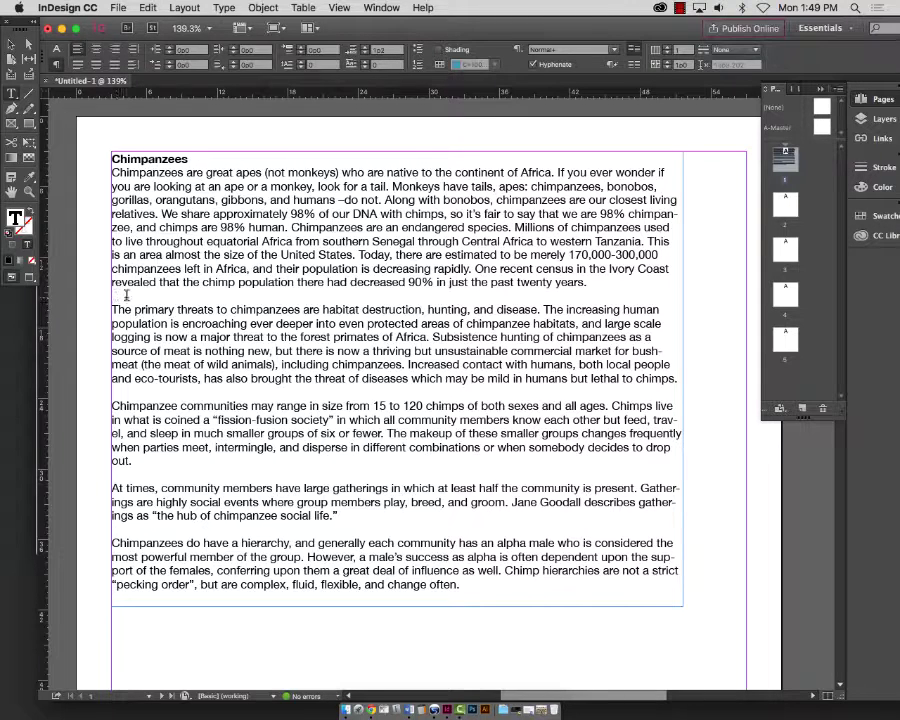
- Narrow the article's text frame to about 22p9.6 and thread its overflow into a second frame about 18p2.4 wide beside it
click(11, 44)
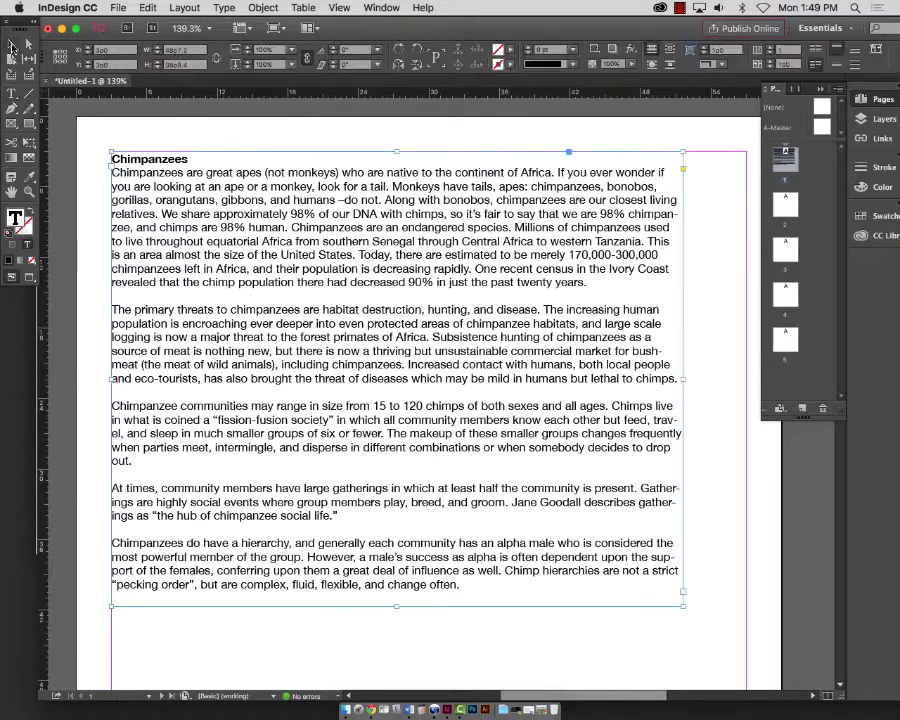
drag(683, 379, 379, 379)
click(379, 592)
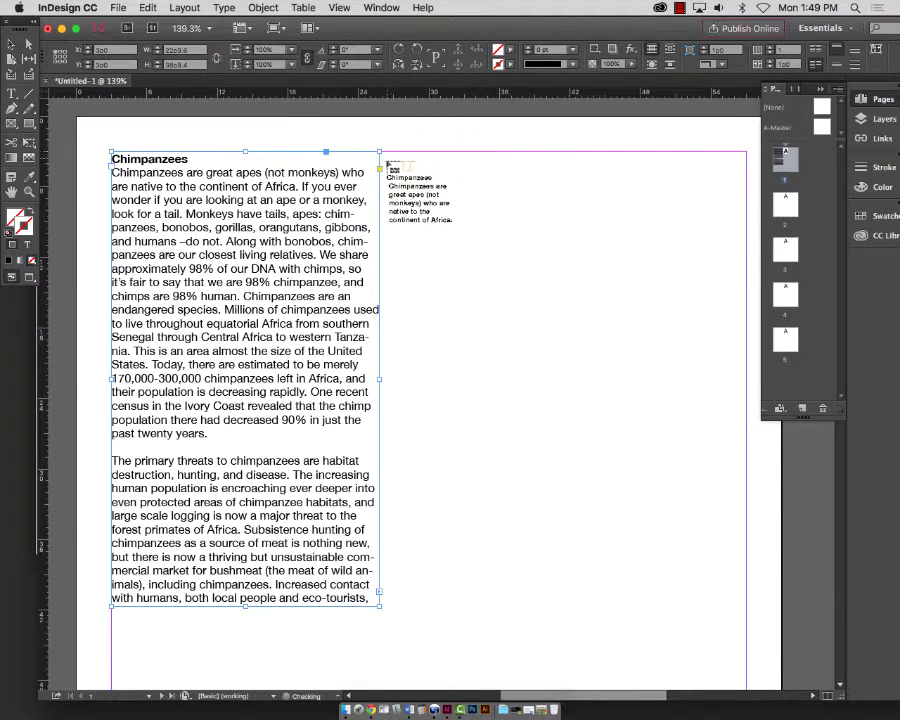
drag(386, 164, 600, 605)
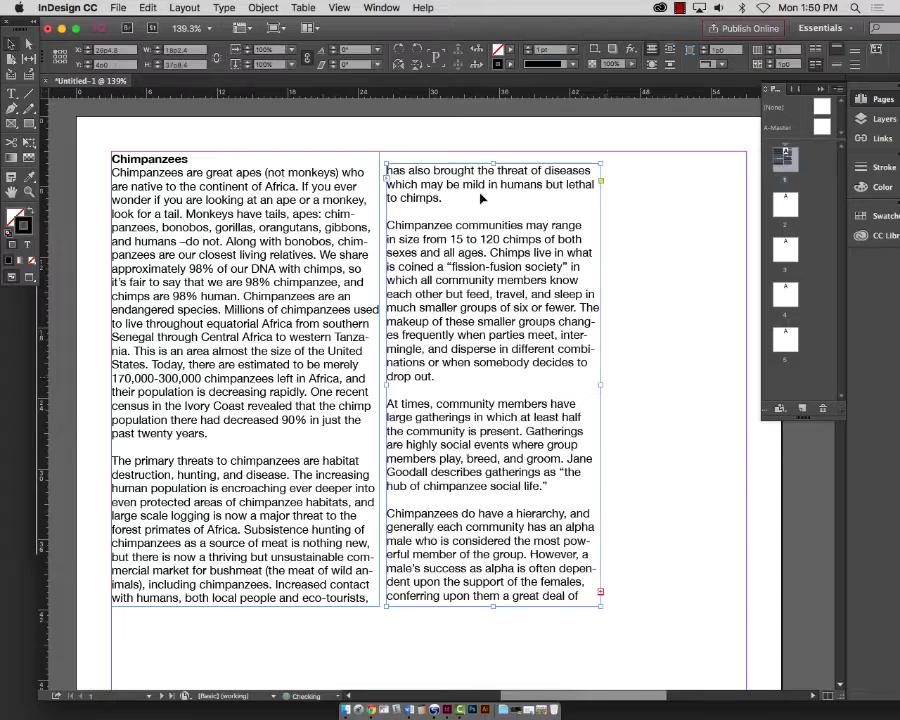
drag(492, 164, 491, 164)
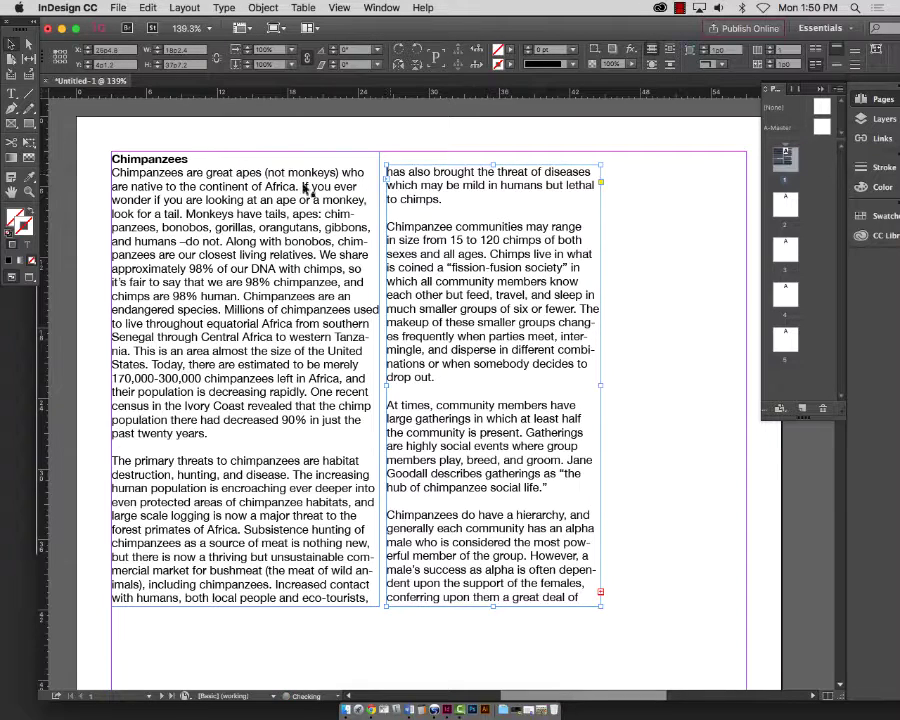
- Create a horizontal ruler guide and place it just above the page's upper edge at about Y -0p8.4
click(644, 518)
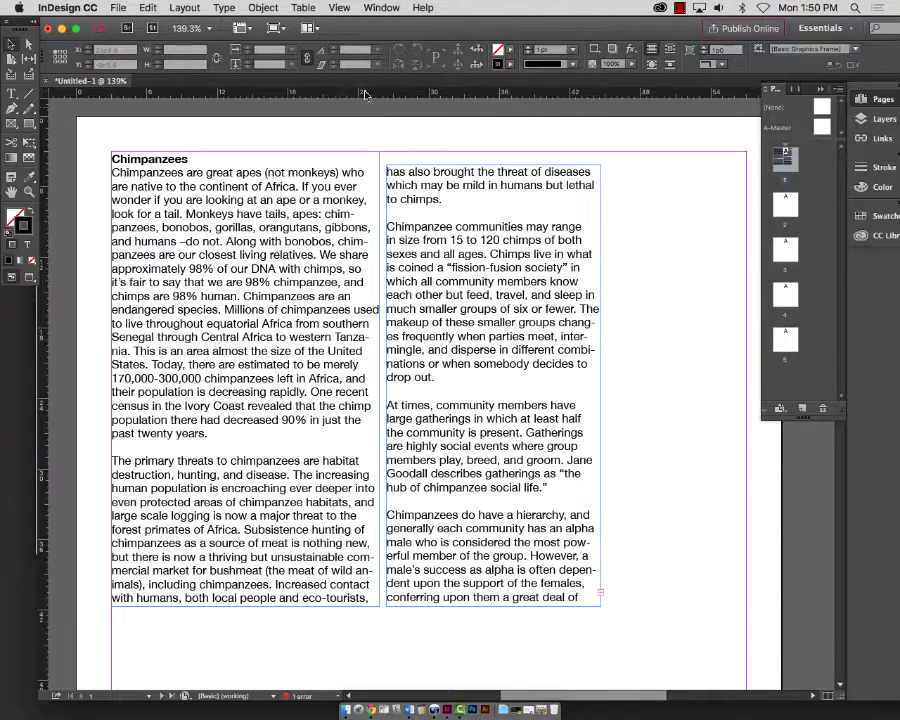
key(u)
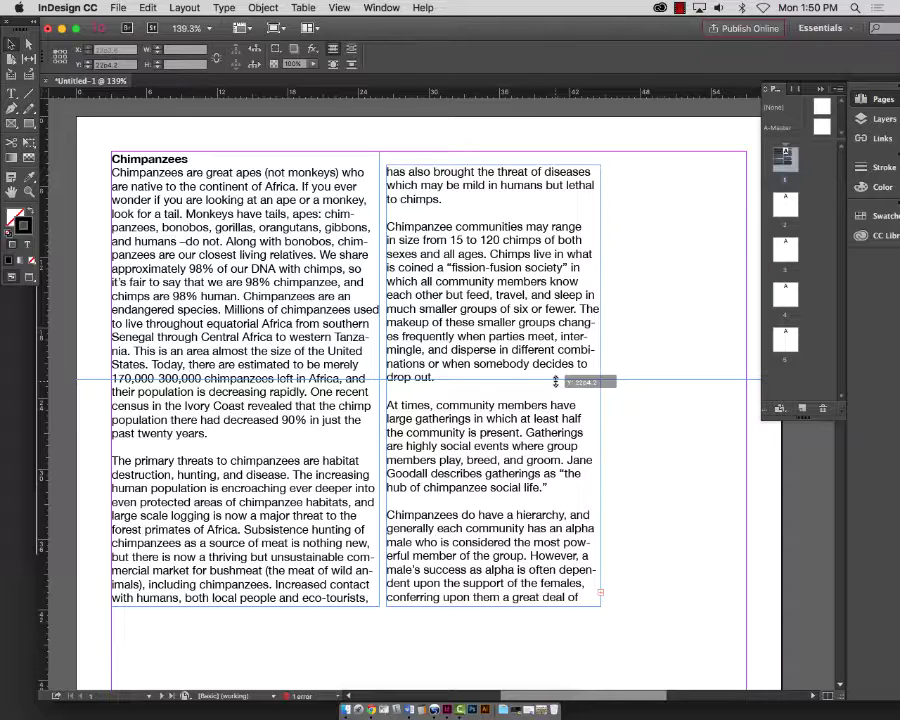
drag(556, 381, 552, 93)
- Delete the second threaded text frame and enlarge the first one to about 49p3.6 wide by 39p3.6 high
click(549, 250)
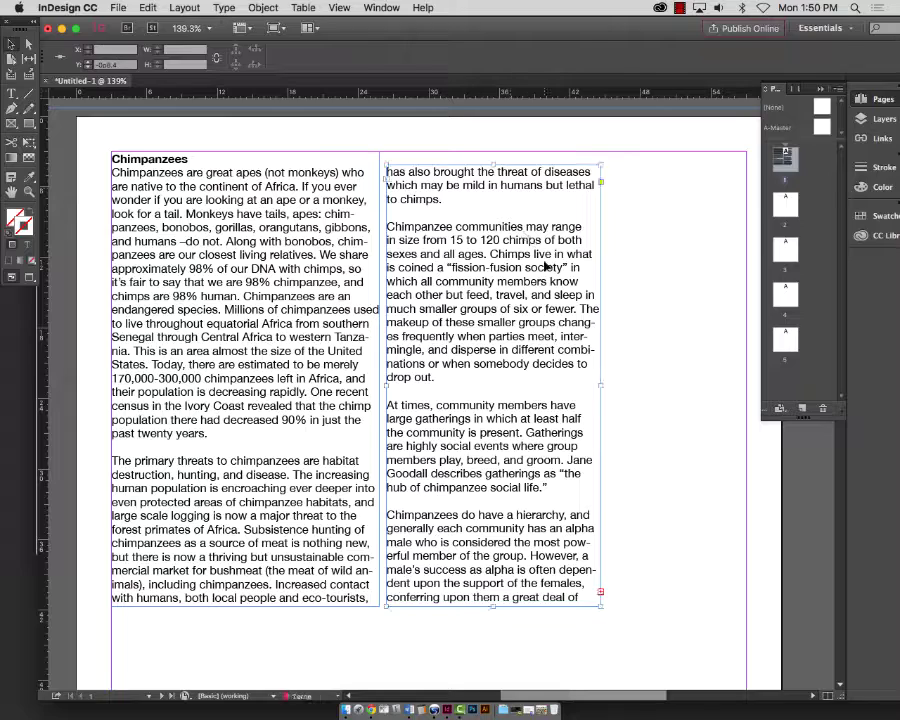
key(Delete)
click(384, 350)
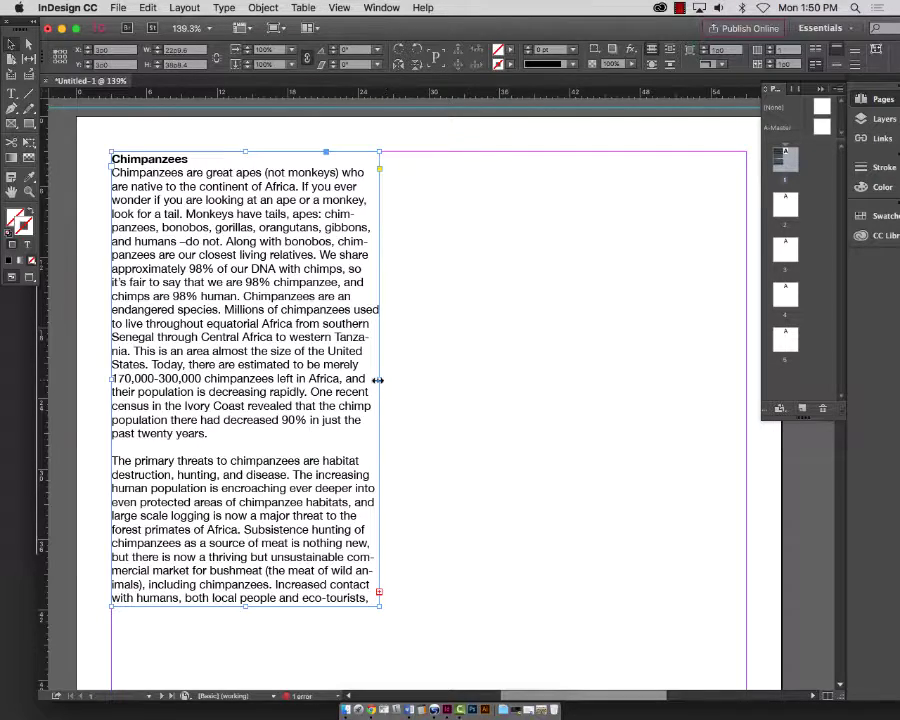
drag(378, 380, 672, 368)
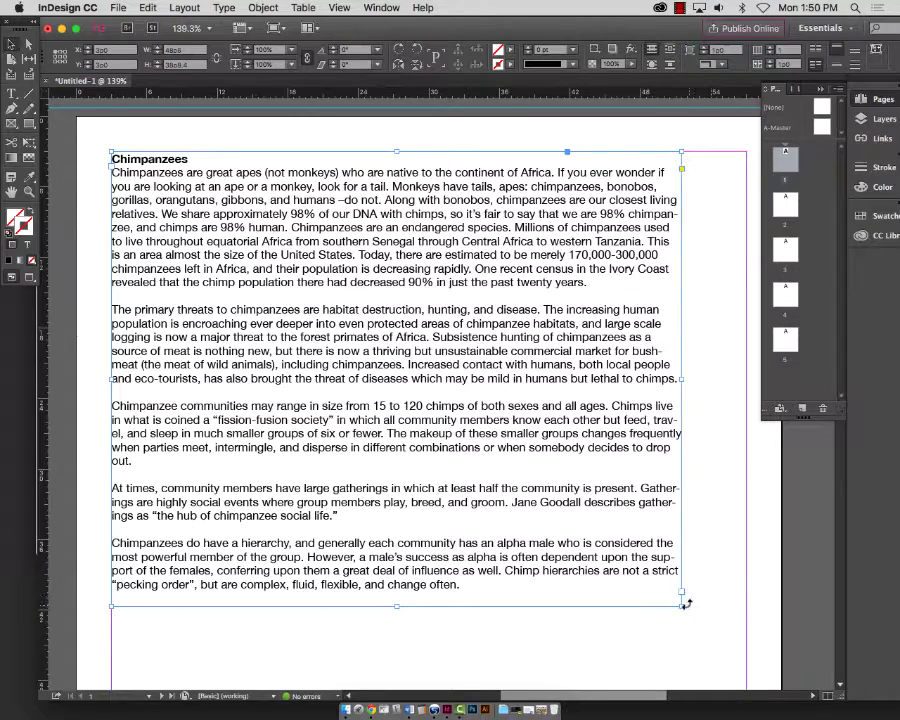
drag(686, 604, 690, 613)
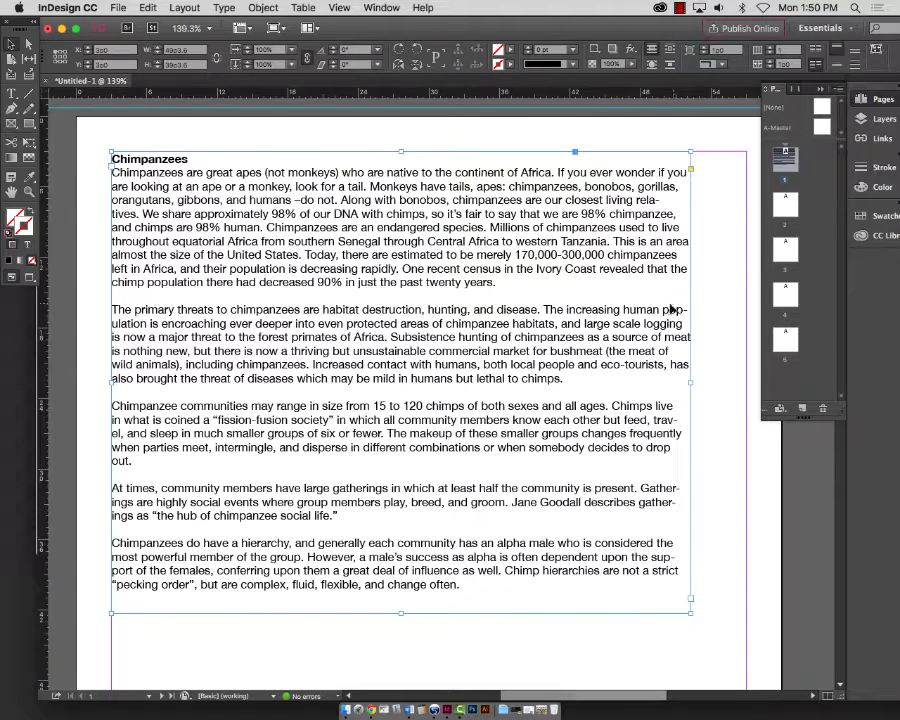
- Turn off hyphenation for all of the article text
double_click(353, 268)
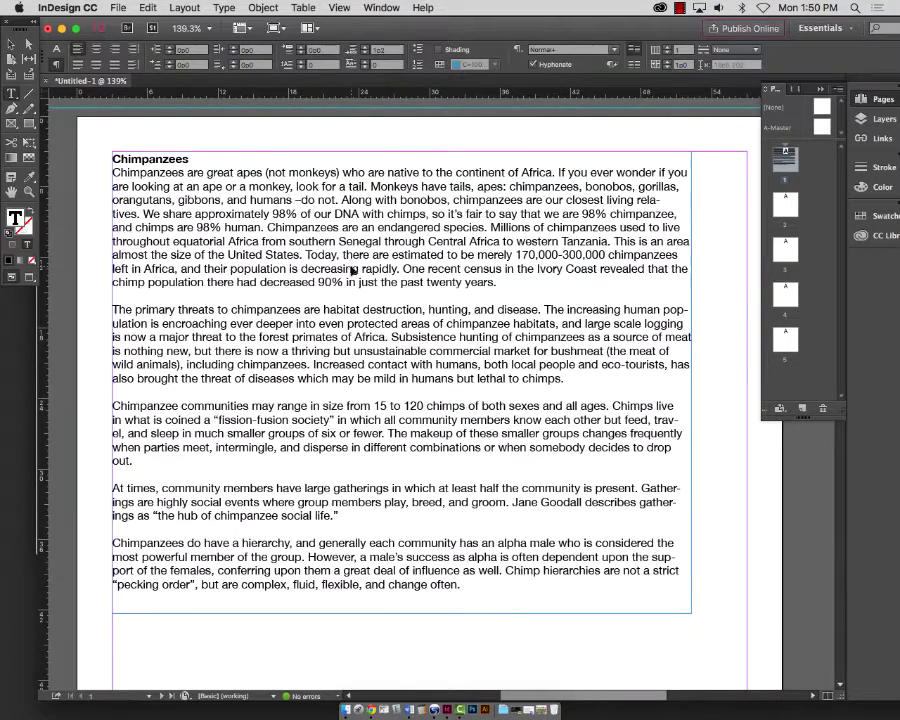
key(super+a)
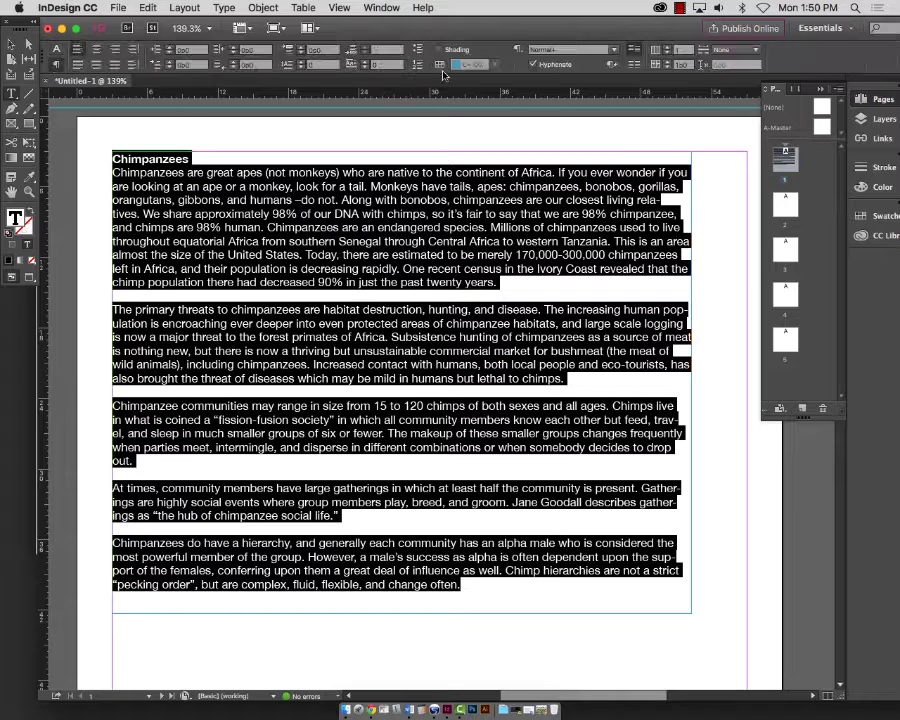
click(533, 64)
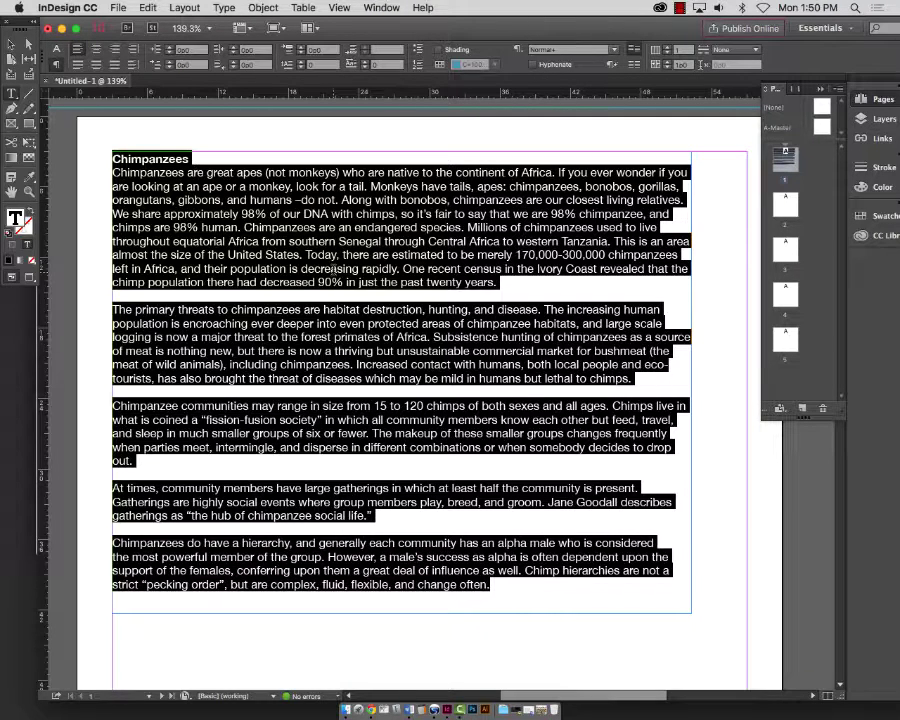
click(270, 268)
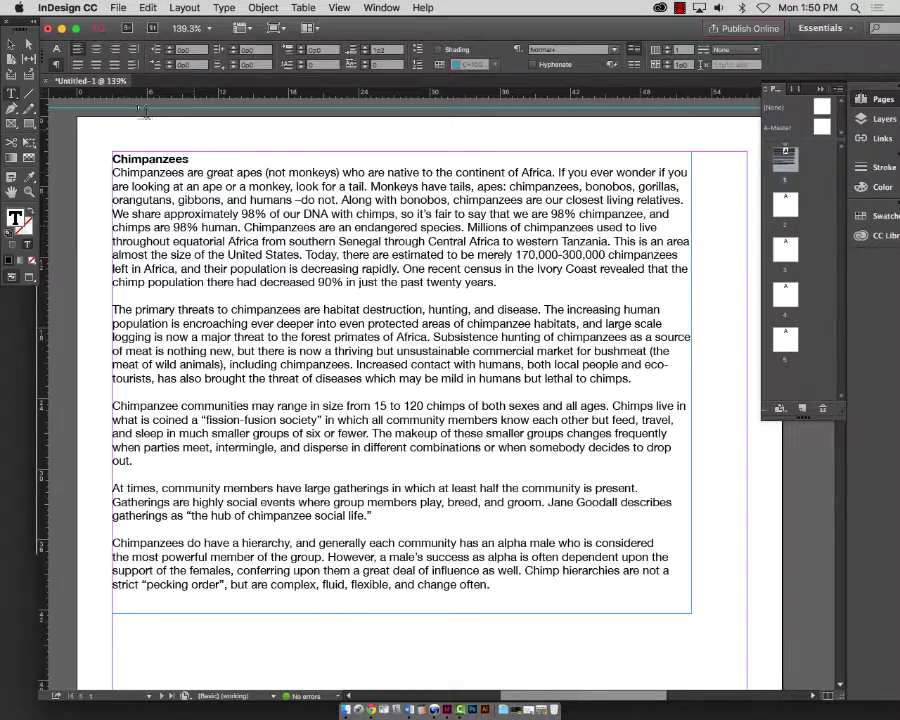
- Select all body paragraphs below the heading and set their space after to 0p0
drag(113, 173, 653, 597)
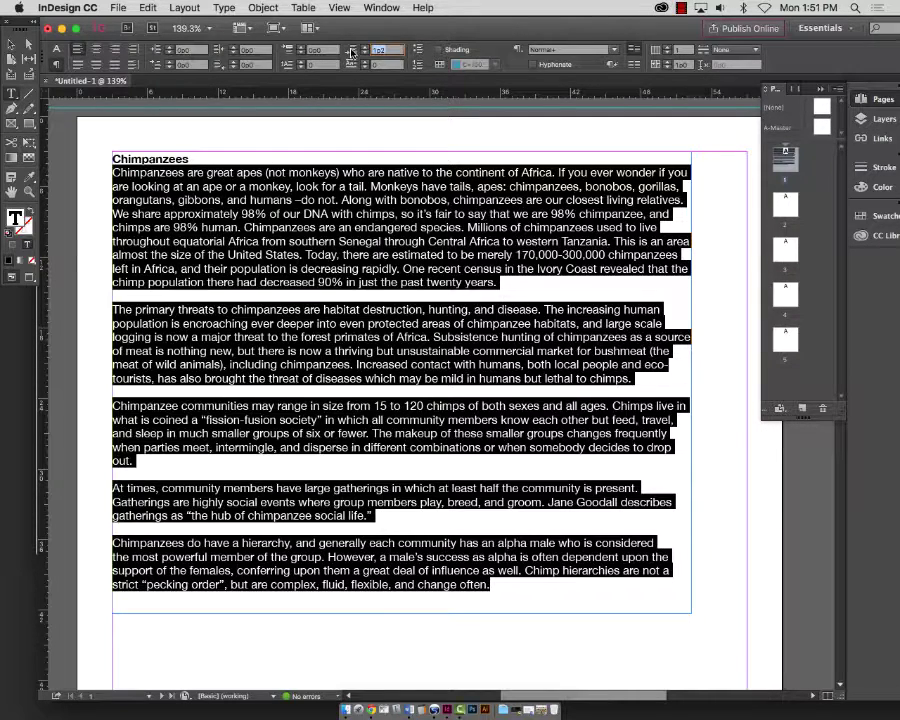
text(0p0)
key(Return)
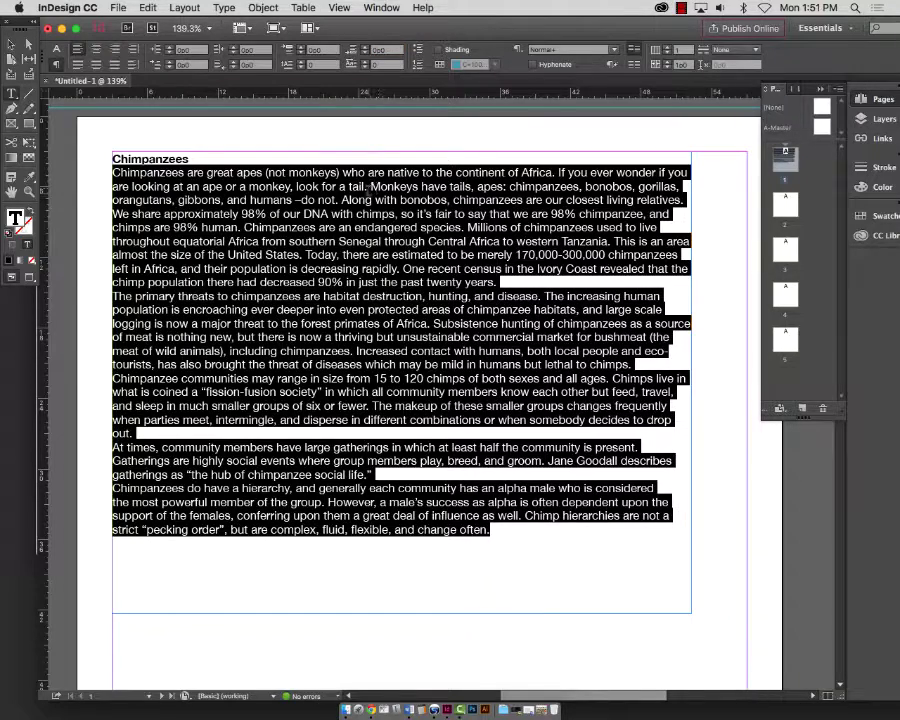
click(525, 243)
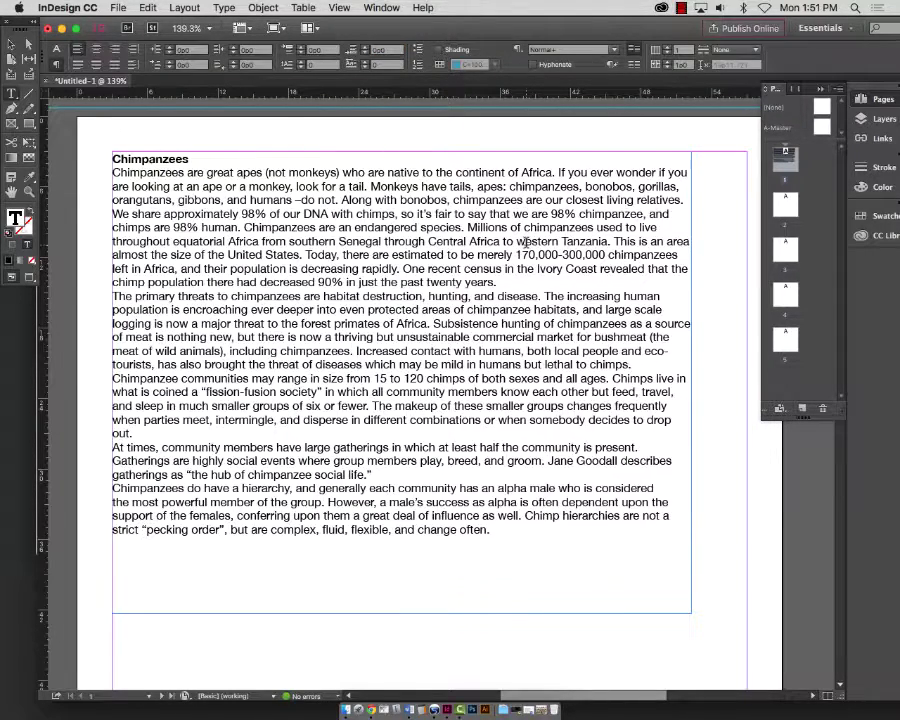
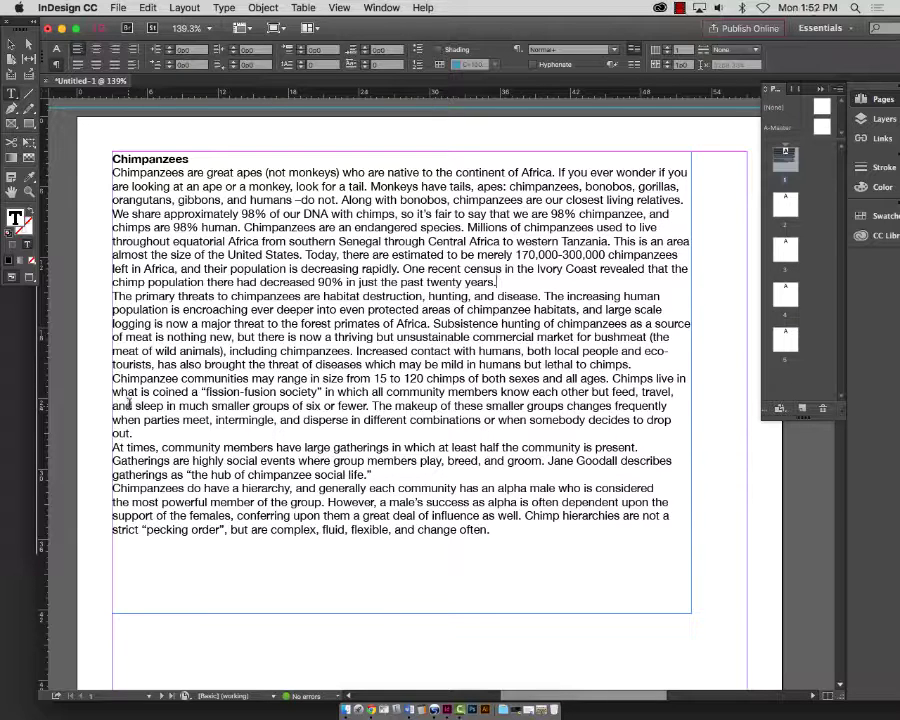
- Show the hidden characters and examine the paragraph mark at the end of the first body paragraph
click(224, 8)
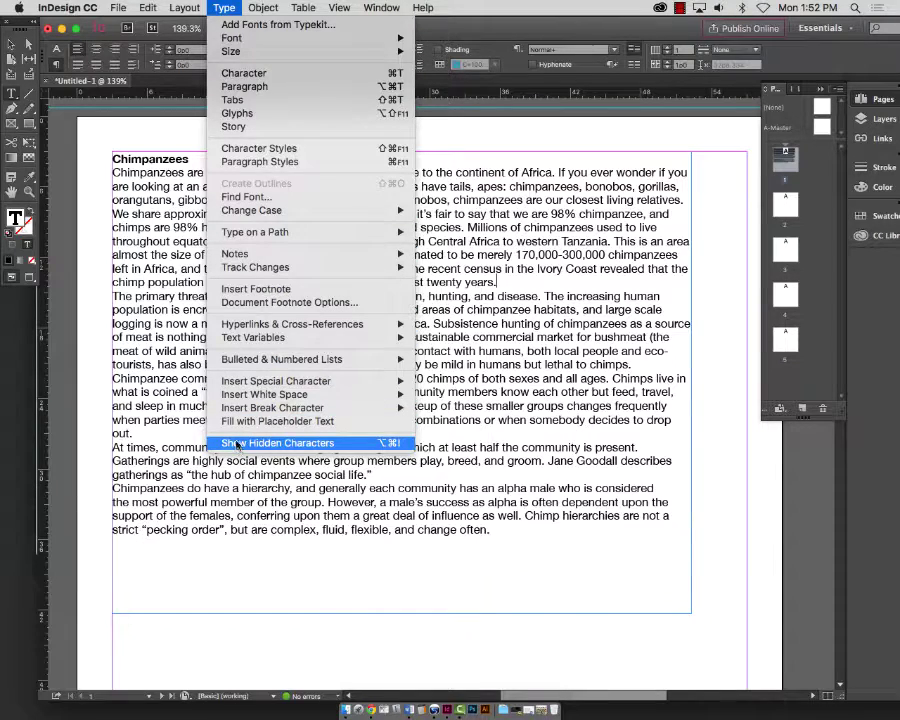
click(237, 444)
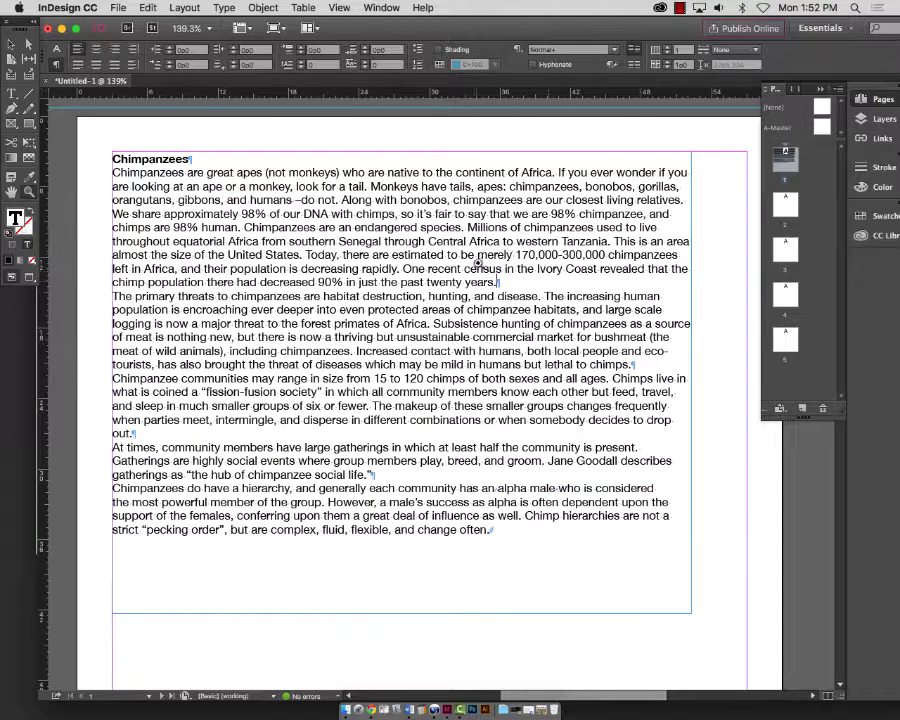
drag(487, 268, 560, 340)
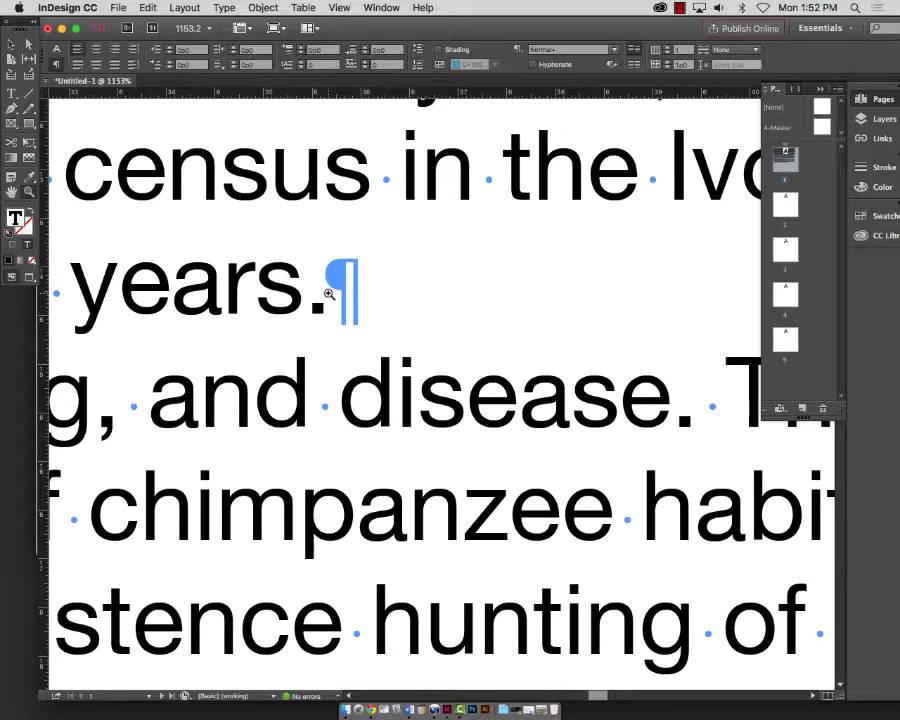
key(super+0)
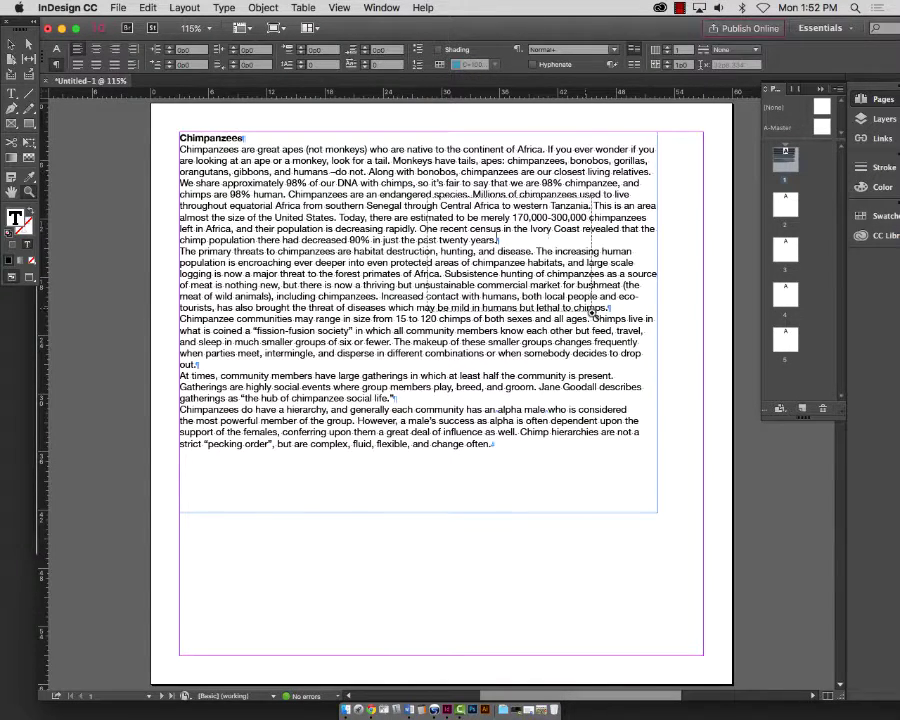
- Insert a forced line break at the end of the first body paragraph and examine its hidden-character mark
scroll(527, 218, up, 5)
drag(378, 322, 388, 327)
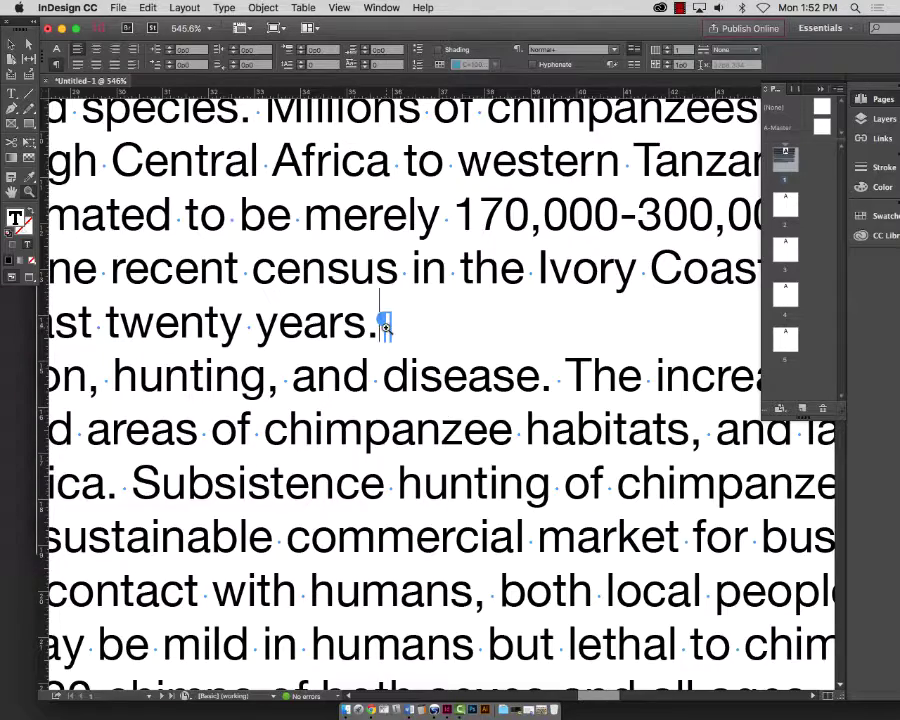
key(Return)
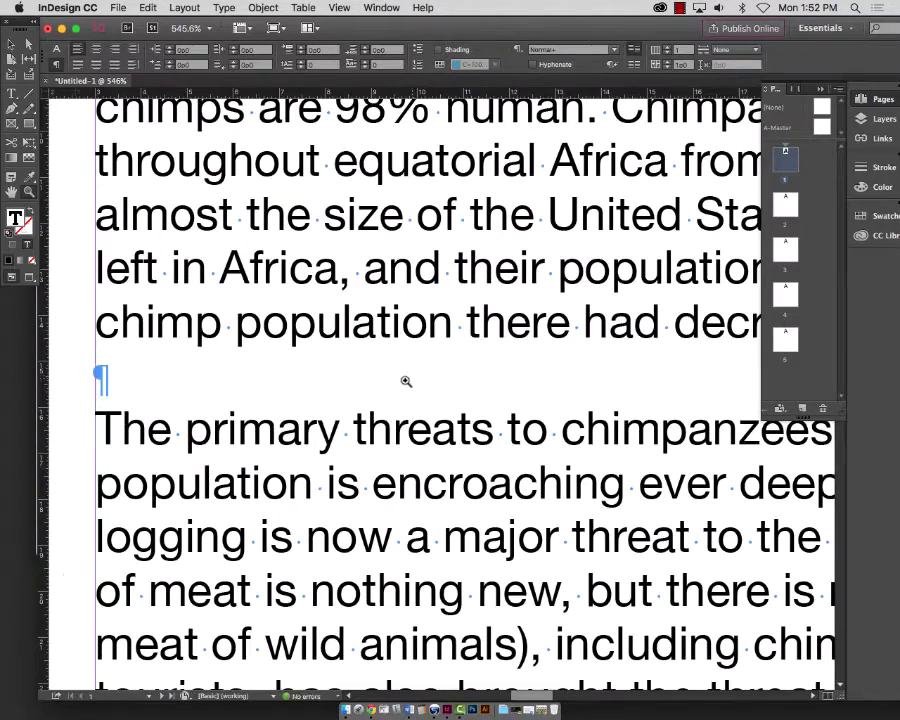
scroll(402, 376, right, 15)
scroll(404, 376, left, 10)
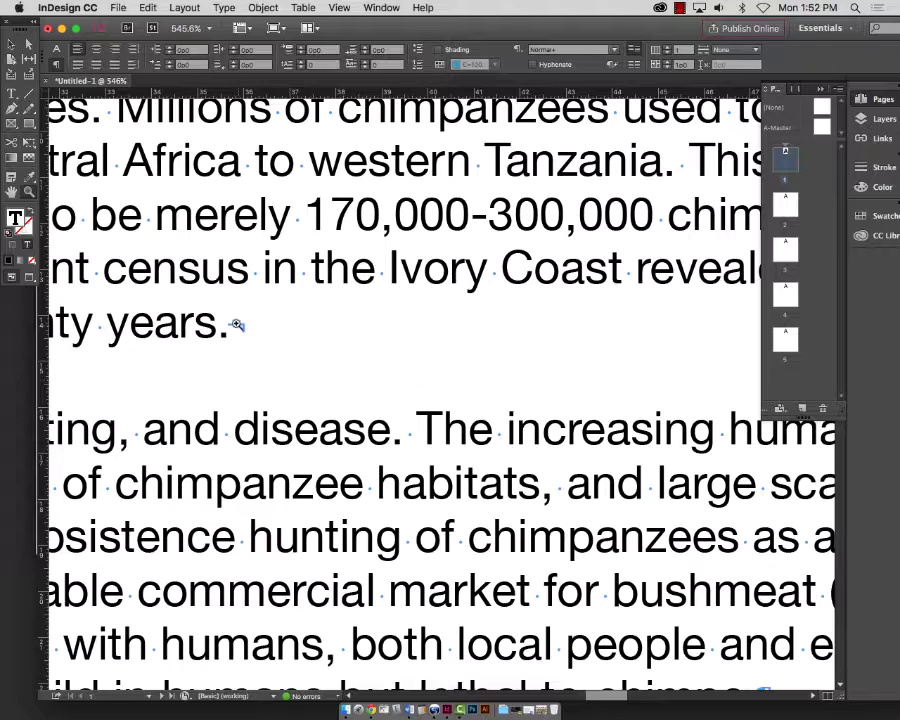
drag(232, 322, 262, 342)
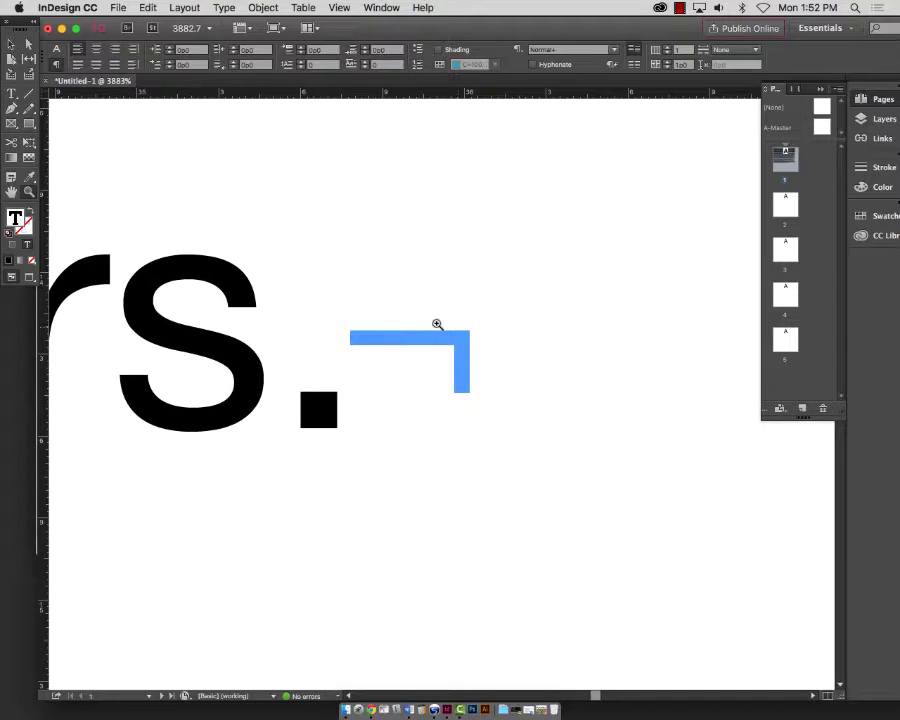
key(super+0)
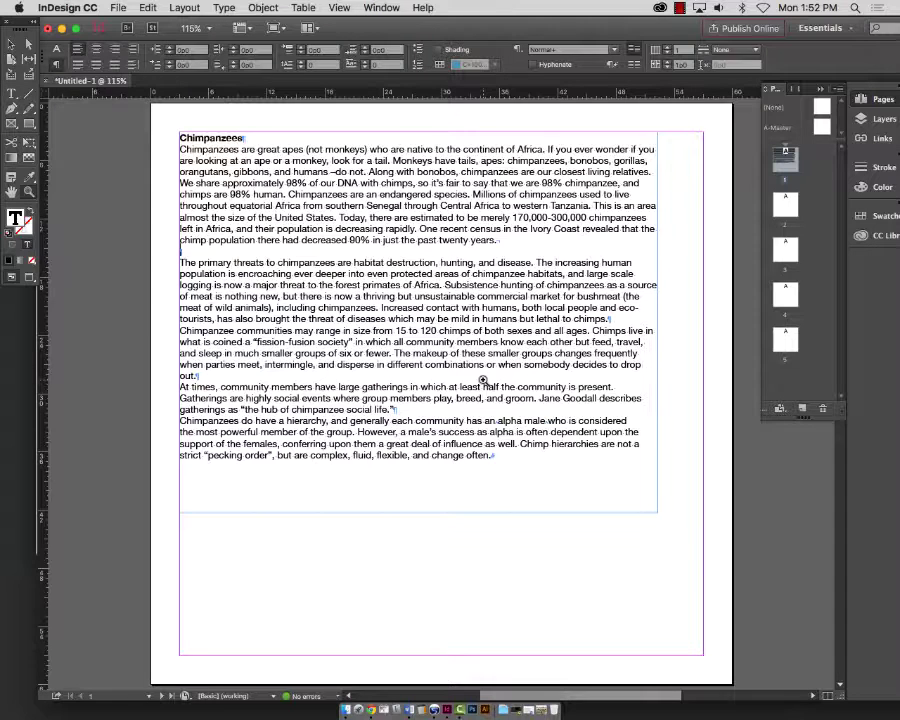
- Select the forced line break mark after "twenty years." at the end of the first body paragraph and examine it closely
drag(143, 198, 535, 334)
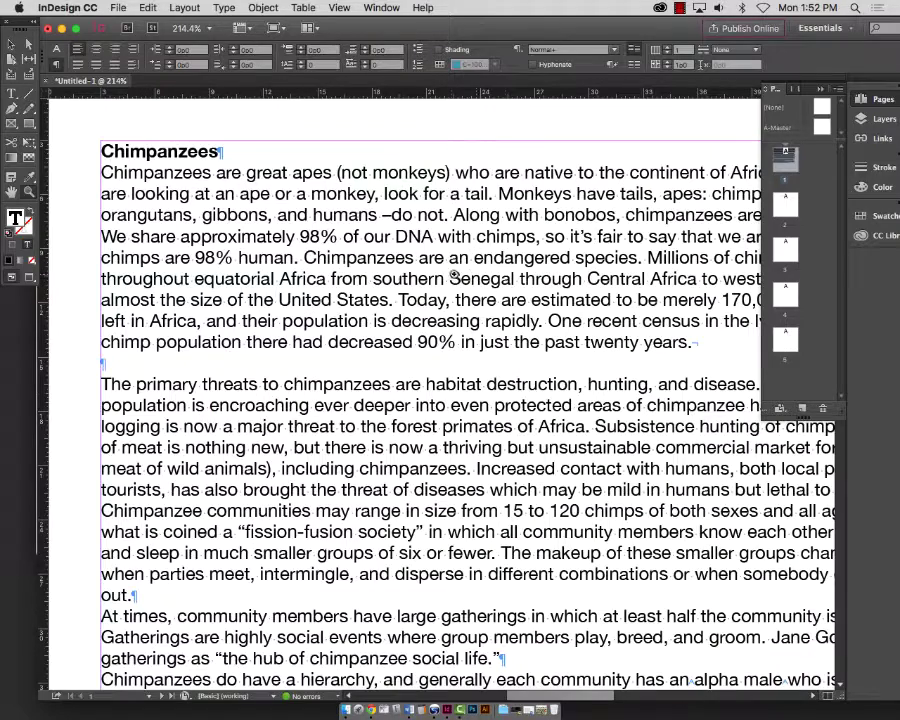
click(11, 93)
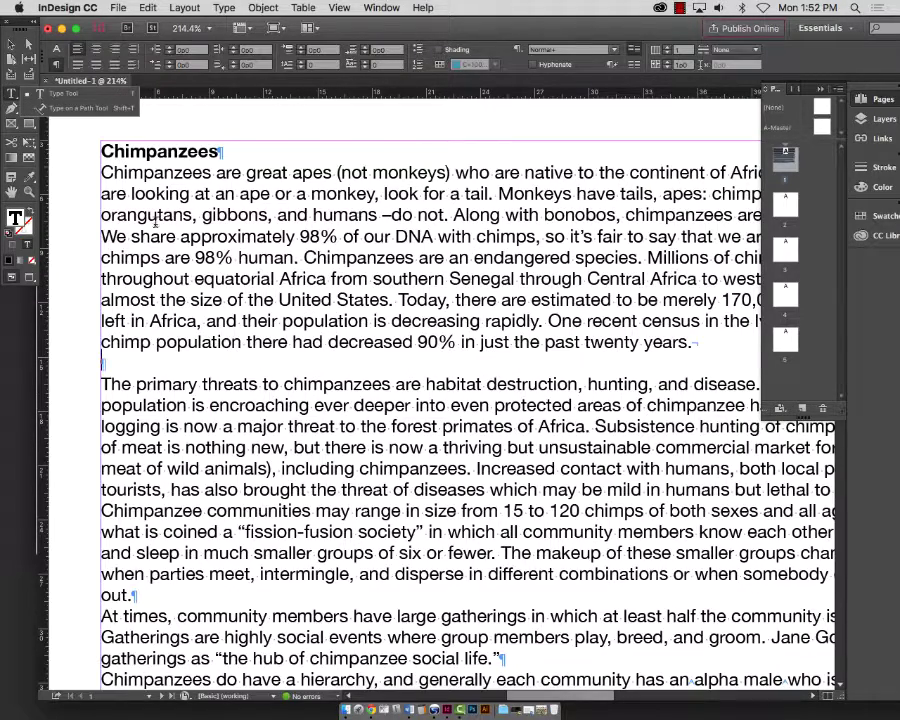
drag(548, 303, 780, 415)
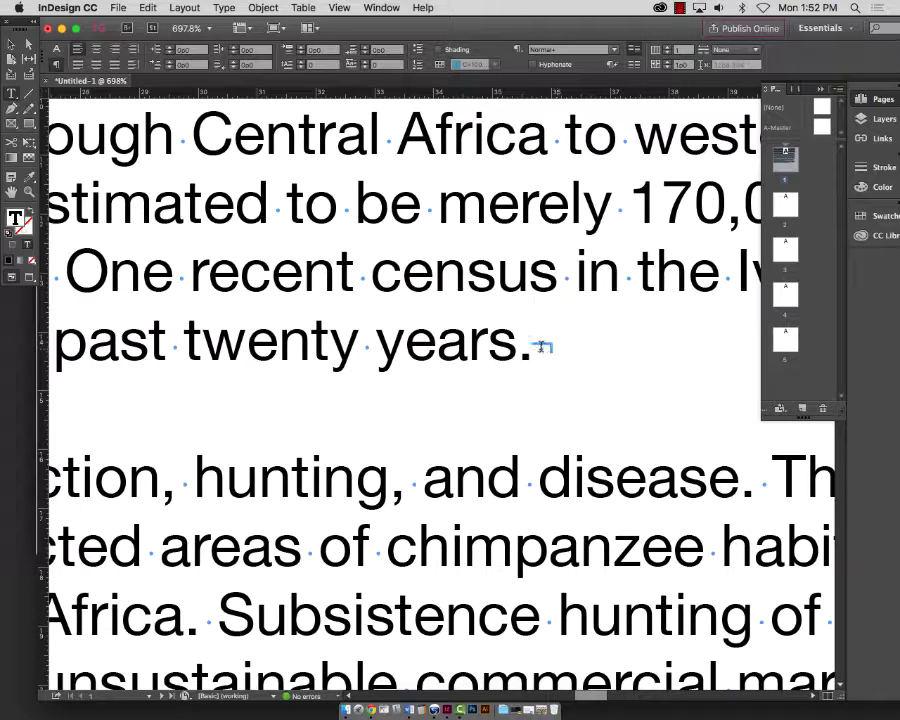
click(552, 345)
drag(555, 345, 590, 350)
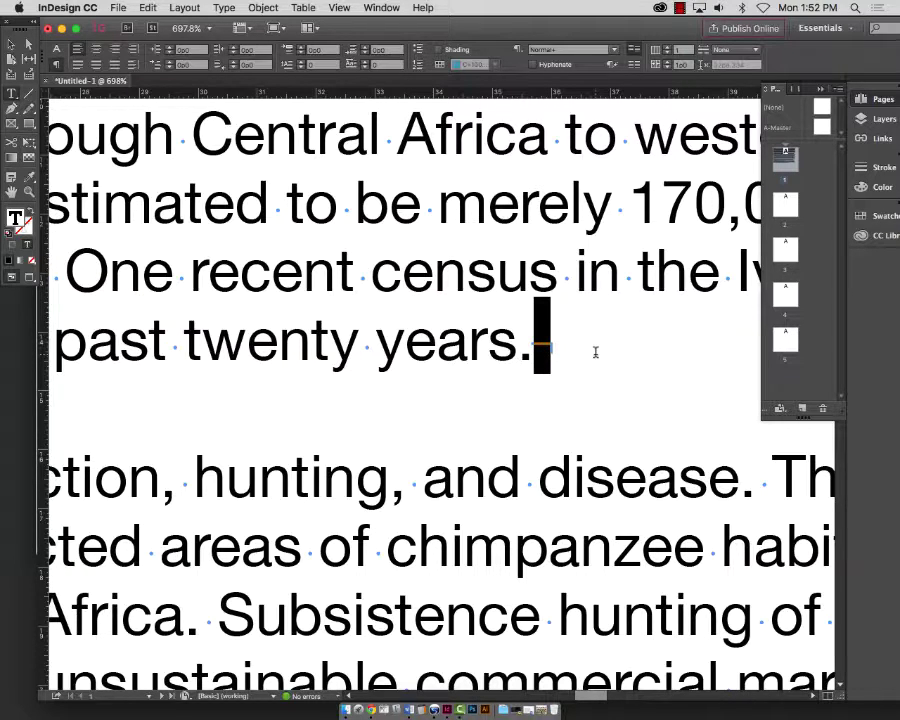
click(223, 7)
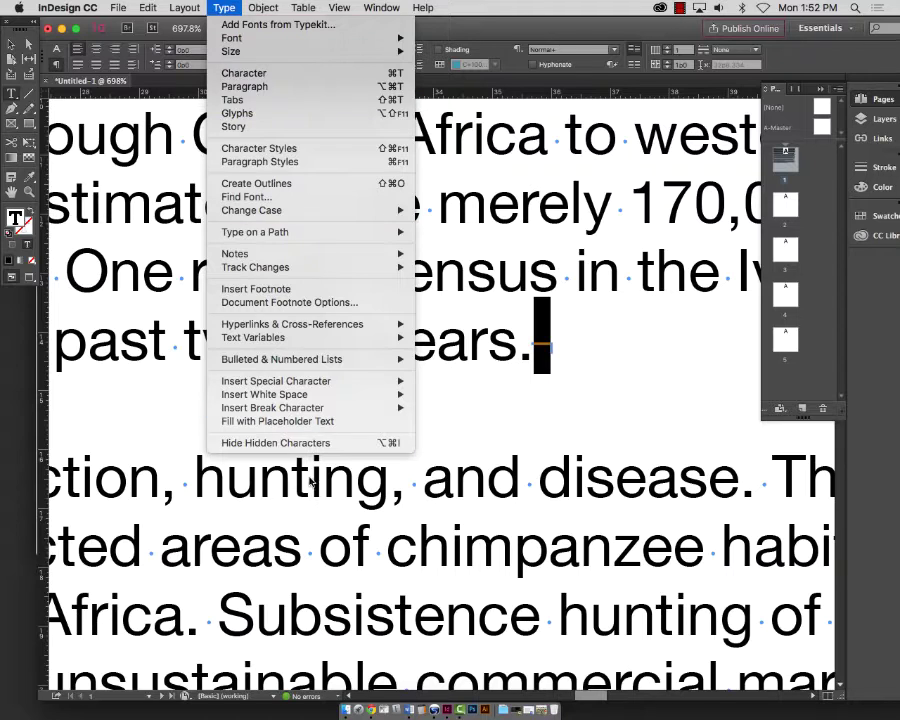
click(558, 339)
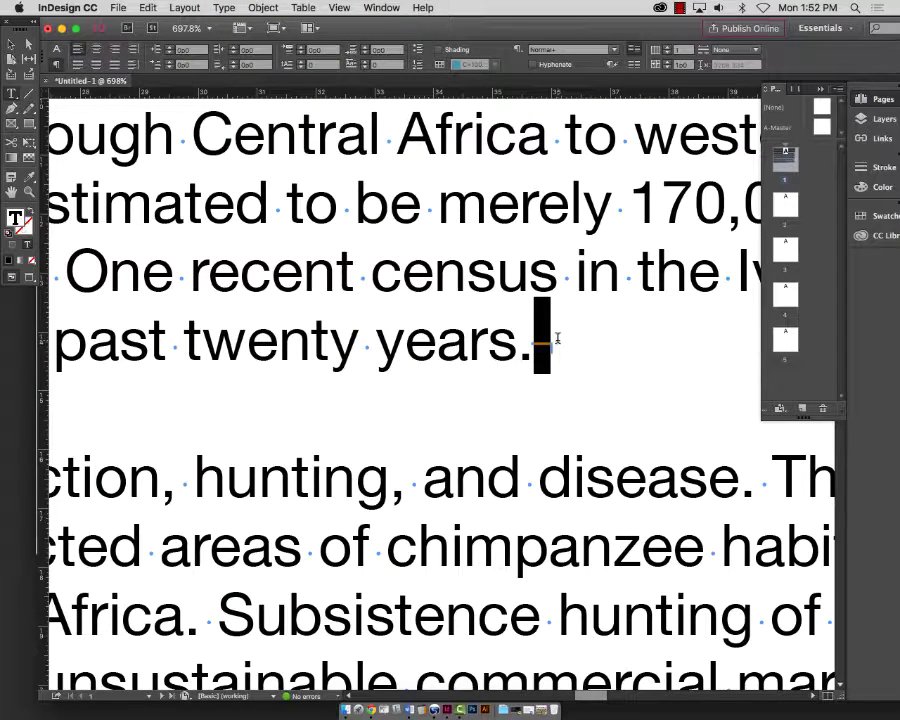
- Replace the forced line break after "twenty years." with a paragraph return and remove the empty paragraph below it
click(557, 339)
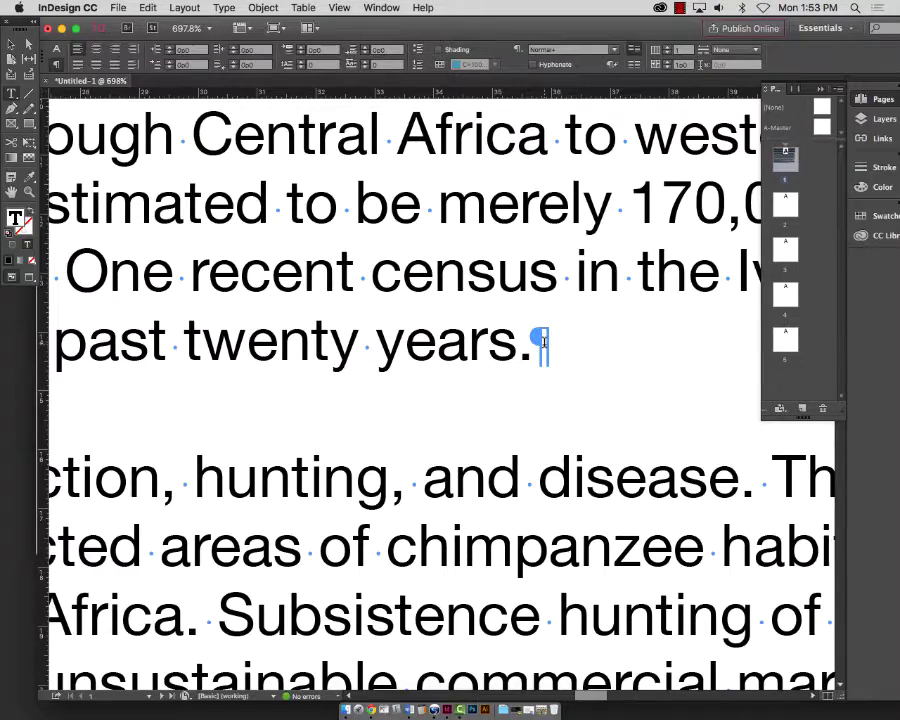
scroll(540, 337, left, 3)
scroll(545, 343, left, 10)
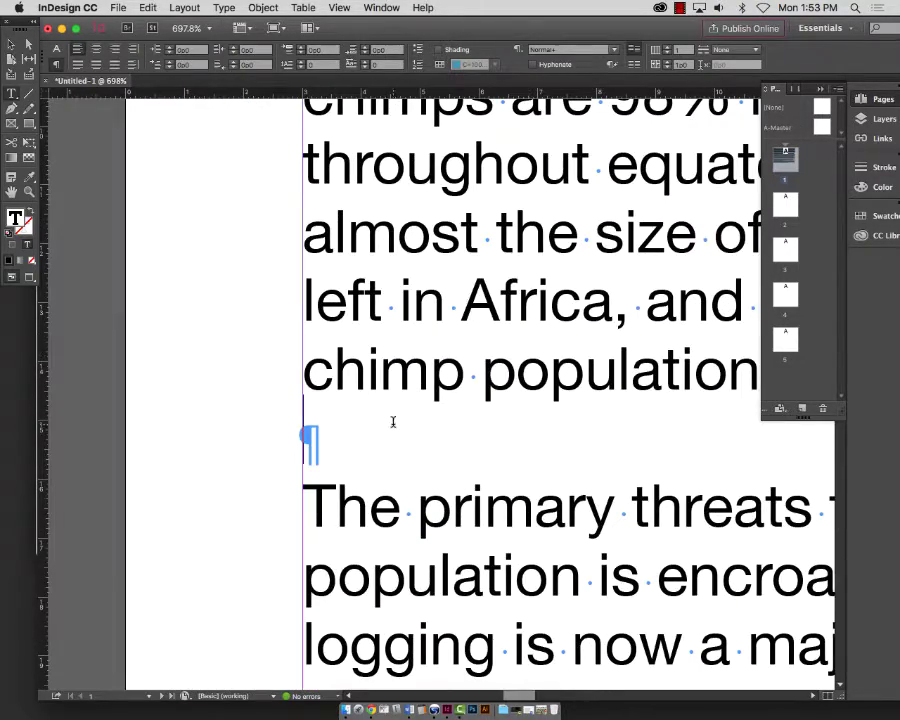
scroll(450, 390, right, 10)
key(super+0)
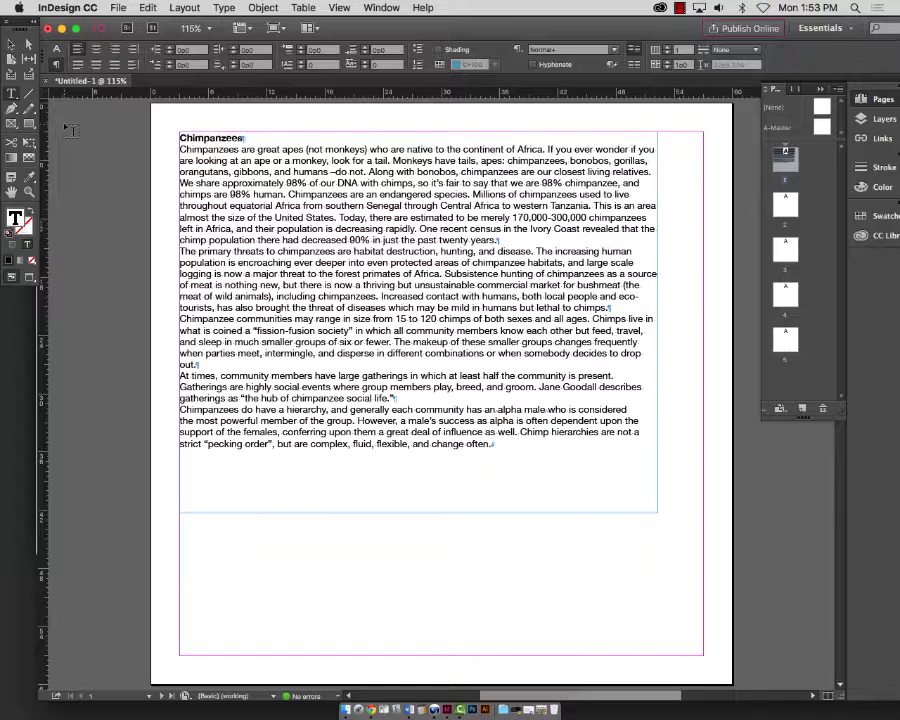
- Insert an Indent to Here character before "are great apes" in the first body paragraph
click(30, 192)
drag(148, 124, 680, 481)
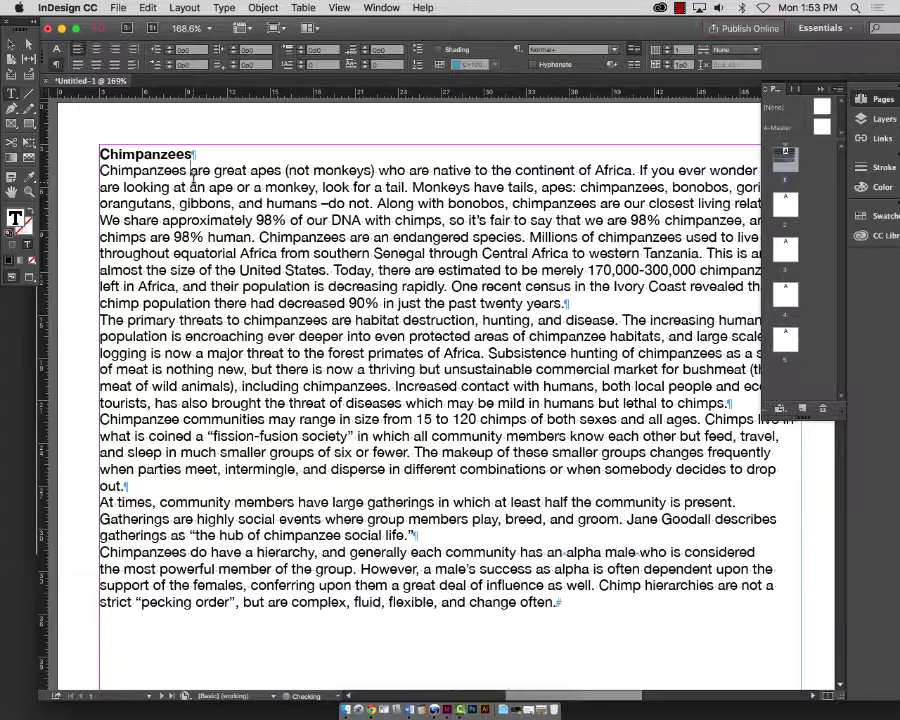
click(193, 187)
click(191, 172)
key(super+backslash)
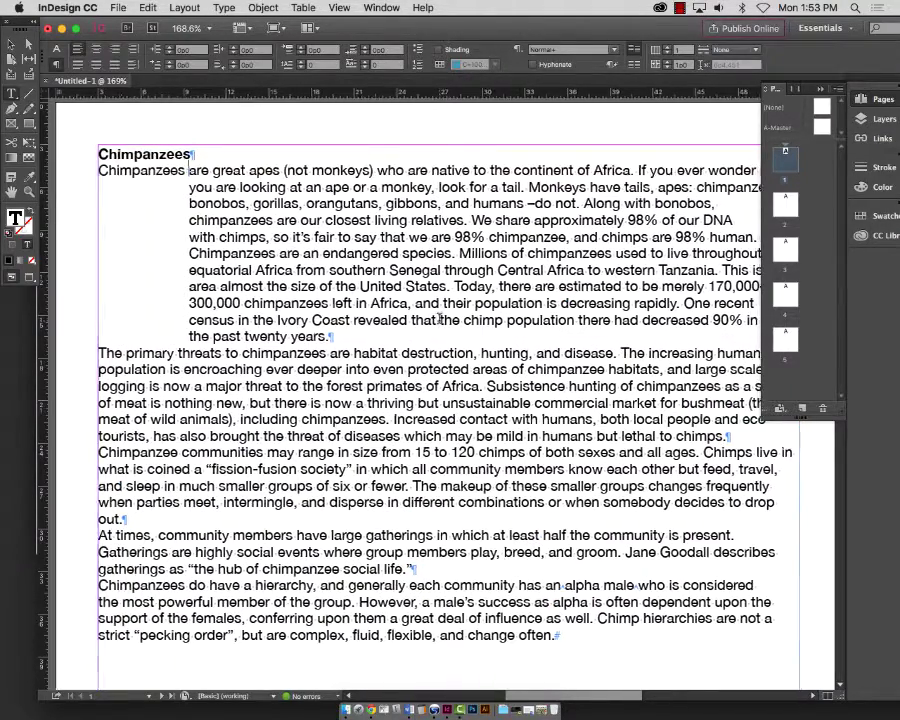
scroll(437, 318, right, 3)
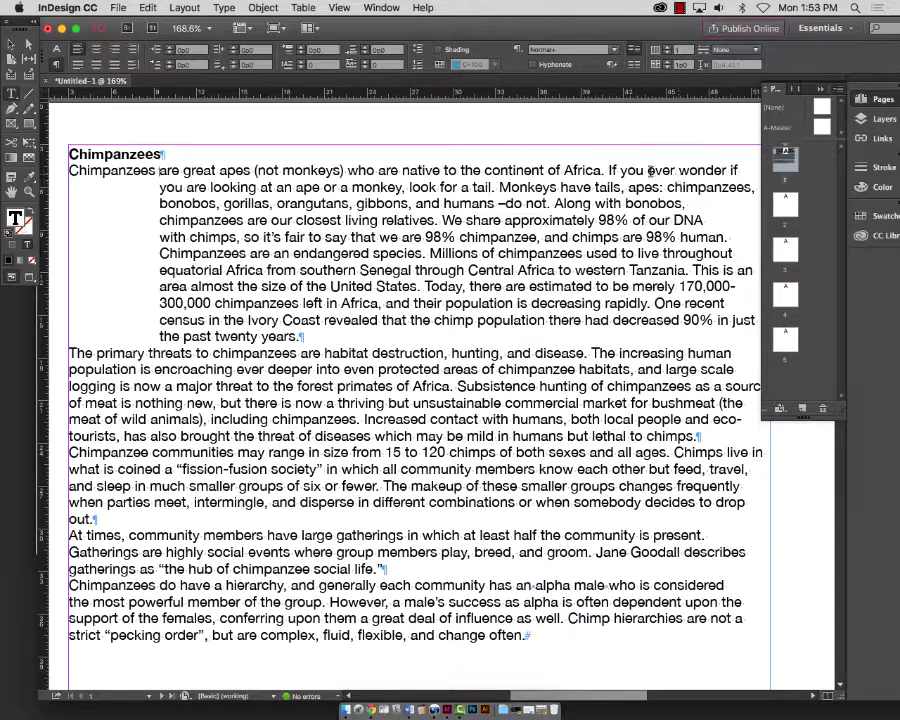
- Try a paragraph return and a forced line break before "Along with bonobos" in the indented paragraph, removing each one again
click(556, 203)
key(Return)
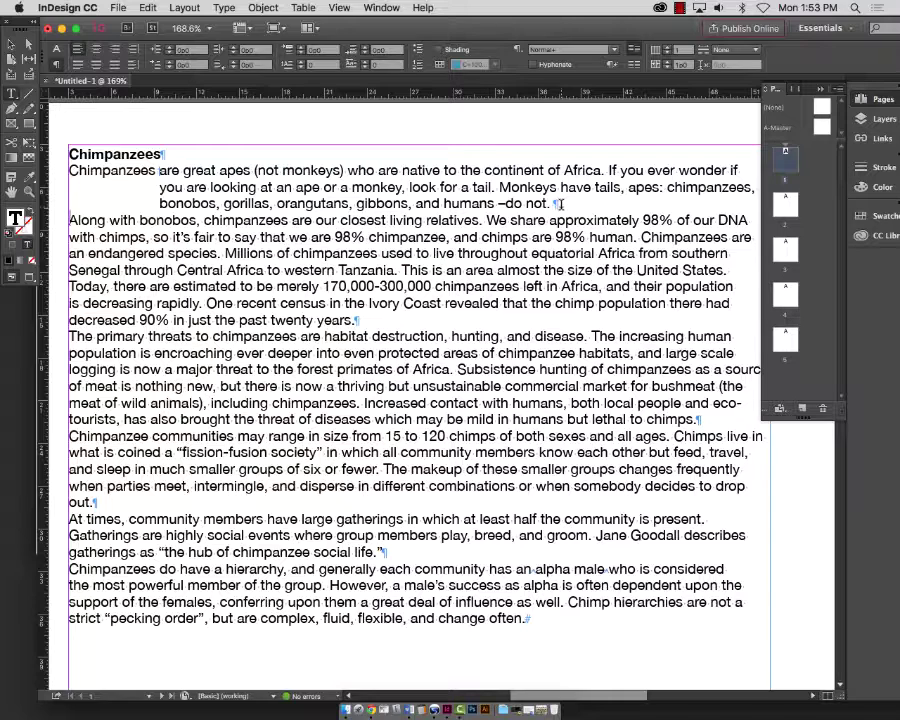
key(BackSpace)
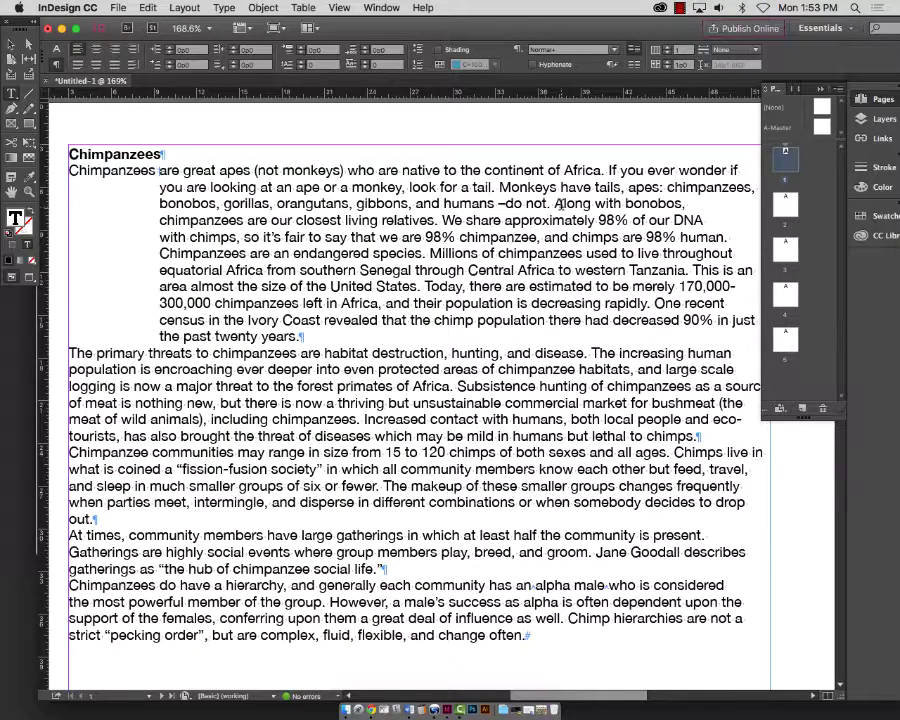
key(Return)
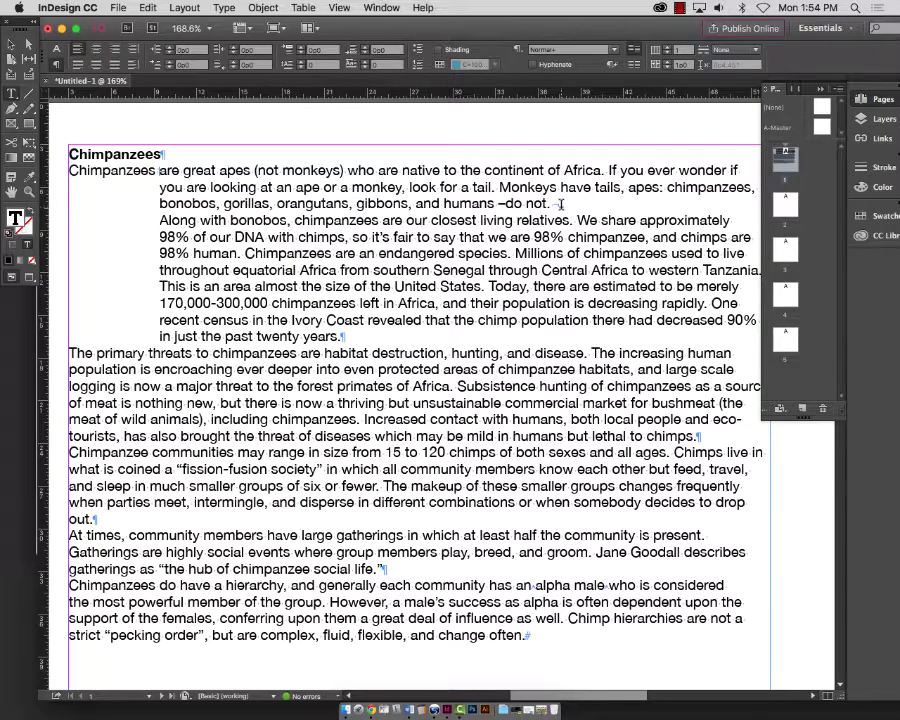
key(BackSpace)
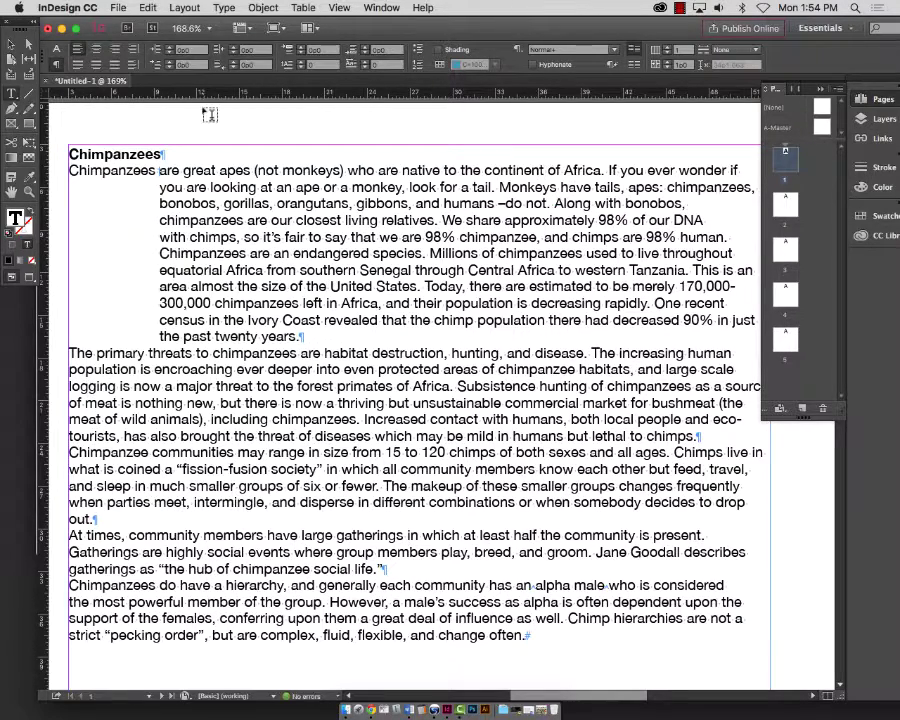
- Examine the Indent to Here mark before "are great apes" closely and delete it from the first body paragraph
drag(48, 109, 212, 214)
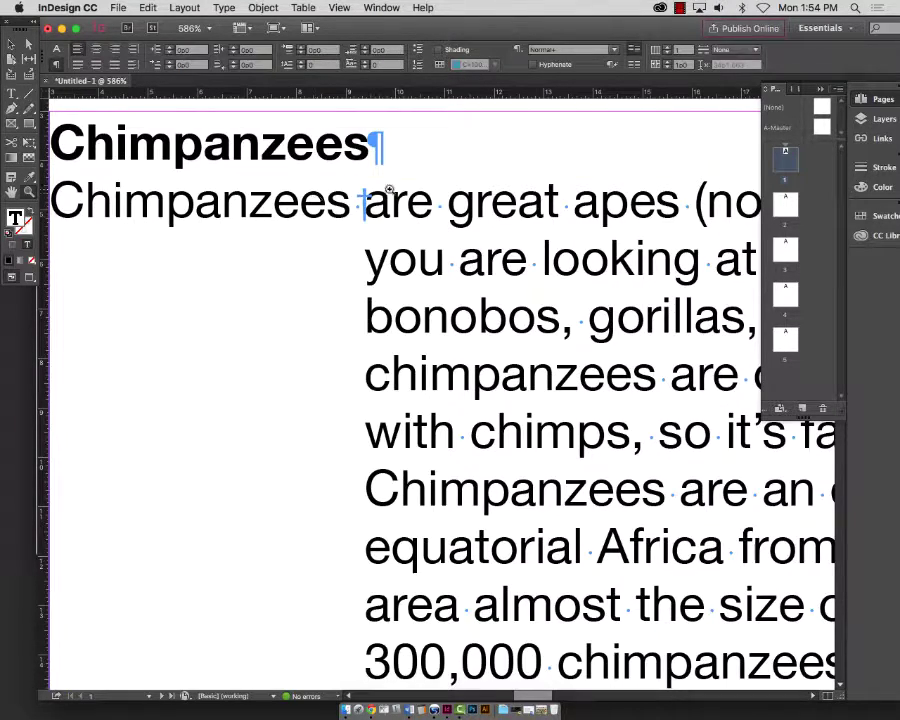
drag(333, 190, 465, 267)
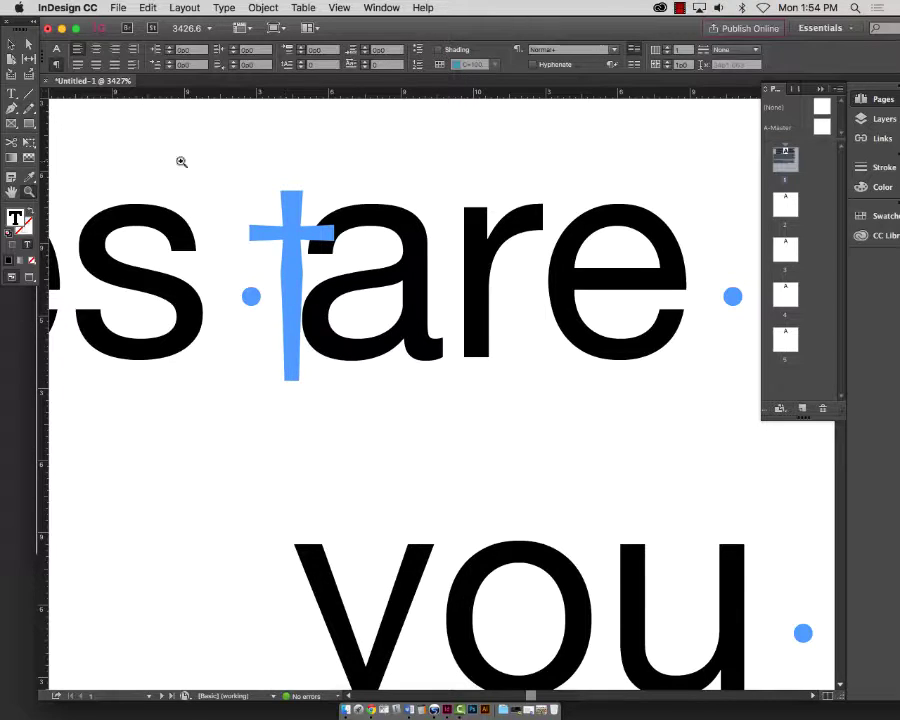
click(12, 93)
click(292, 255)
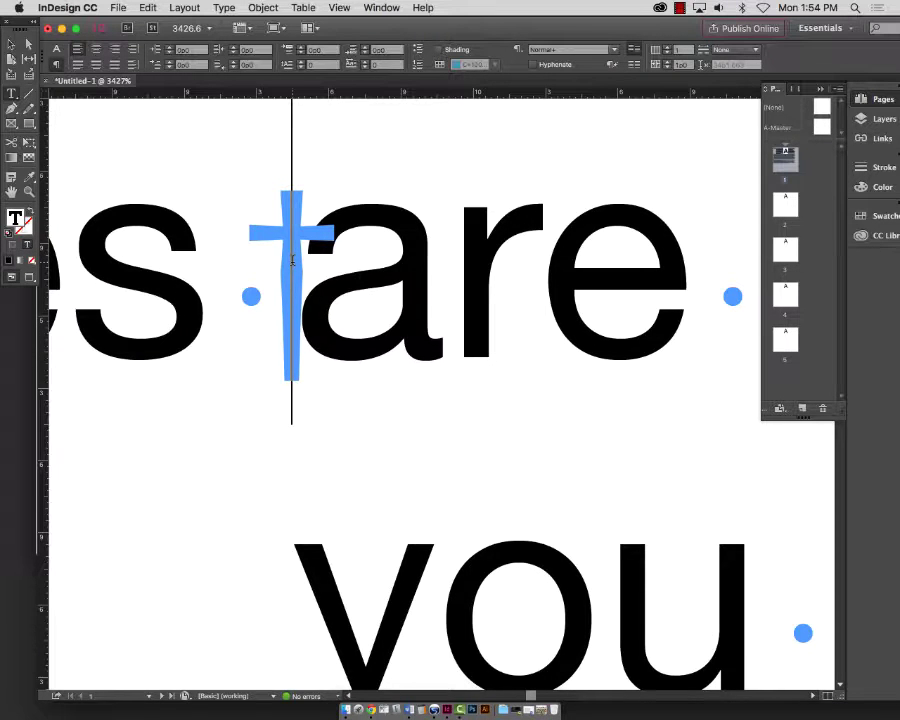
key(super+minus)
key(super+minus)
key(super+minus)
key(super+minus)
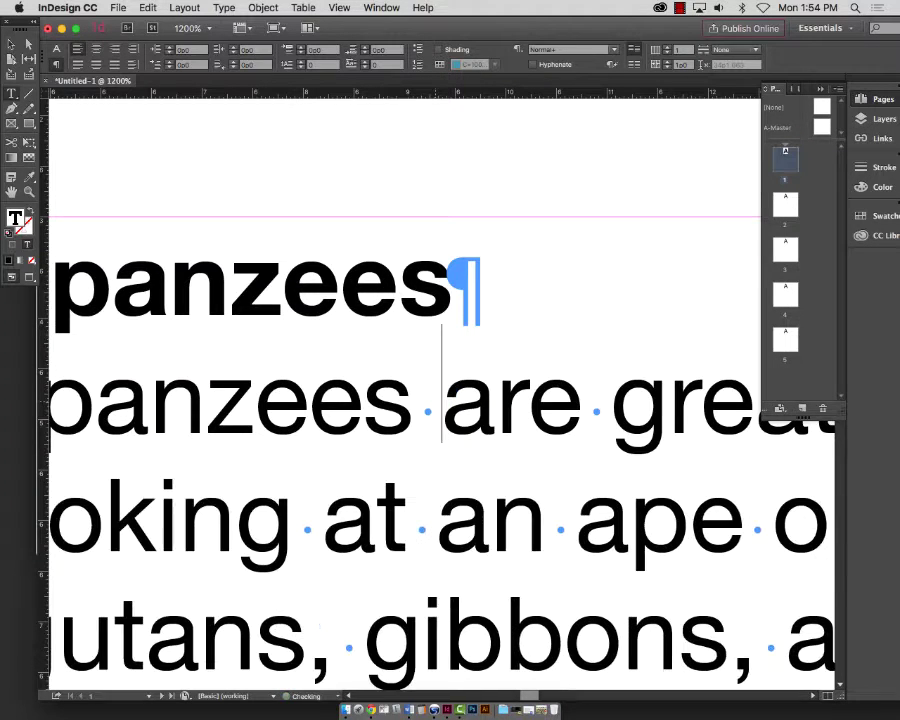
key(super+0)
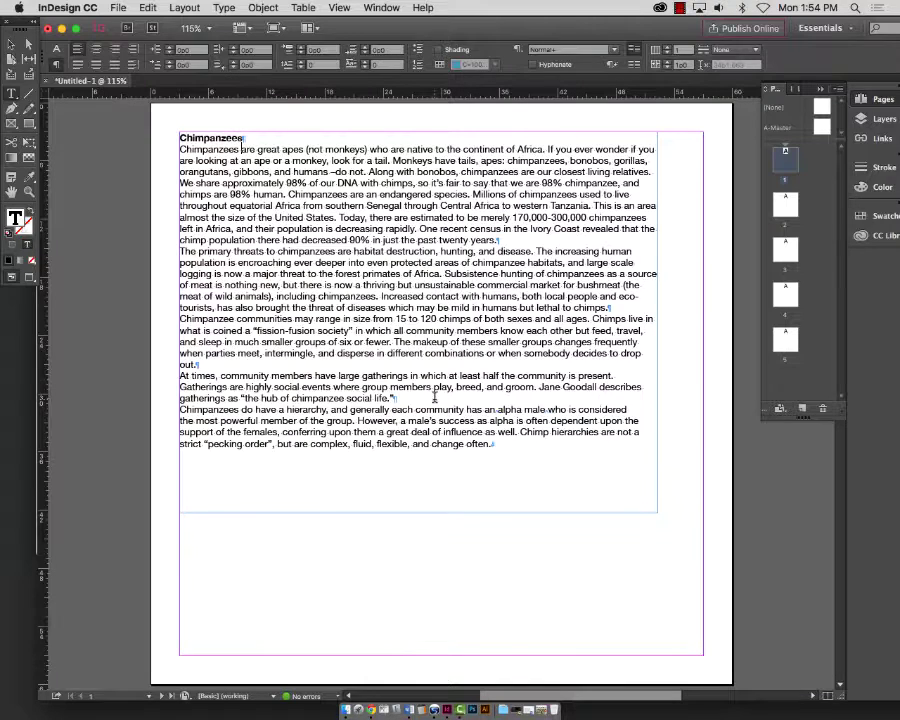
- Insert the Indent to Here character before "are great apes" once more and undo it
key(super+space)
drag(166, 124, 618, 313)
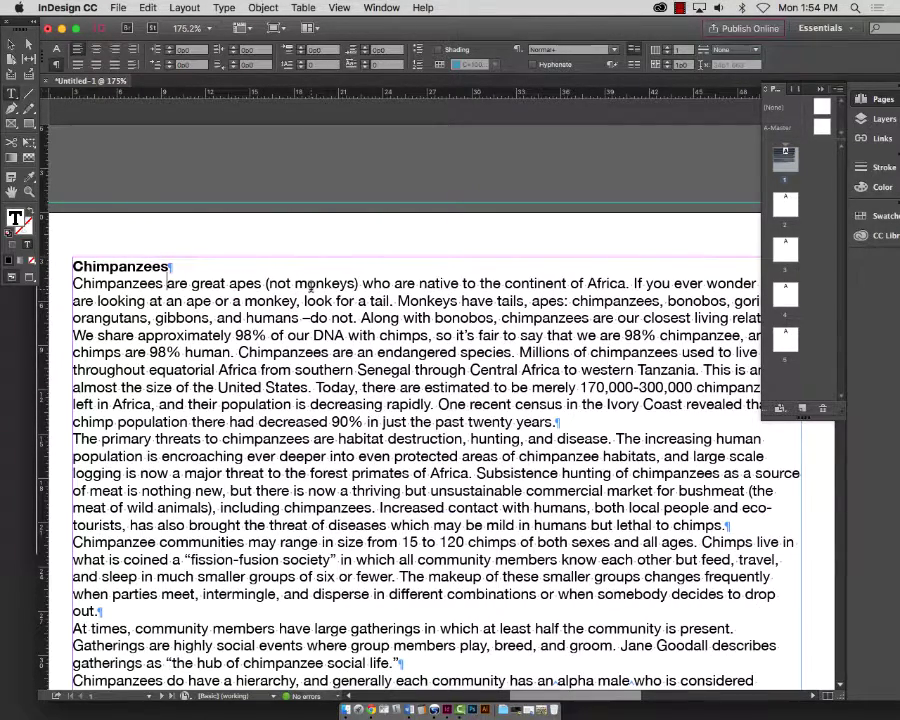
key(Escape)
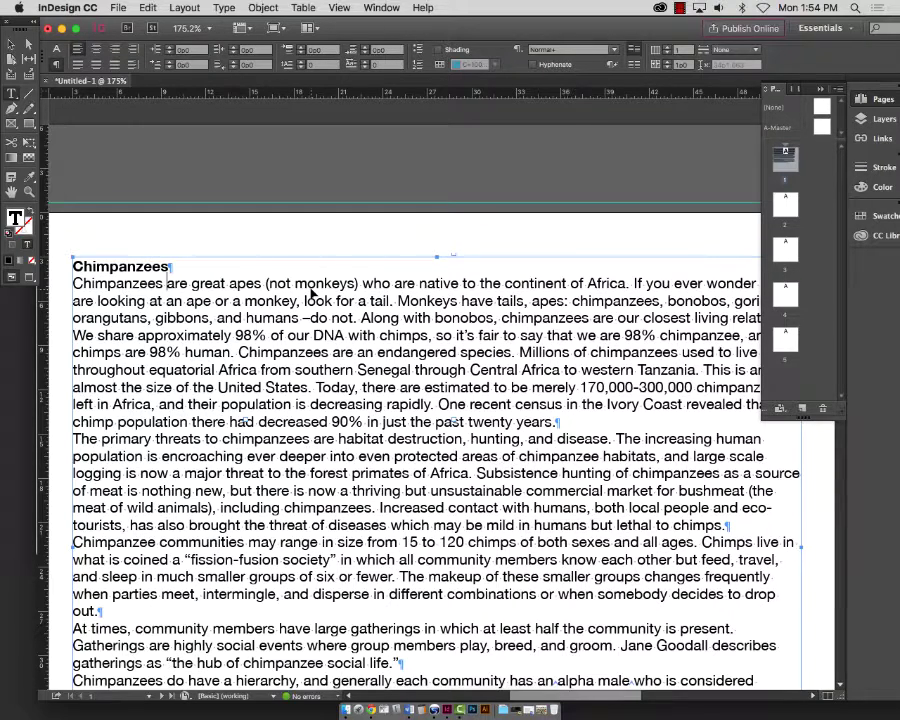
key(super+backslash)
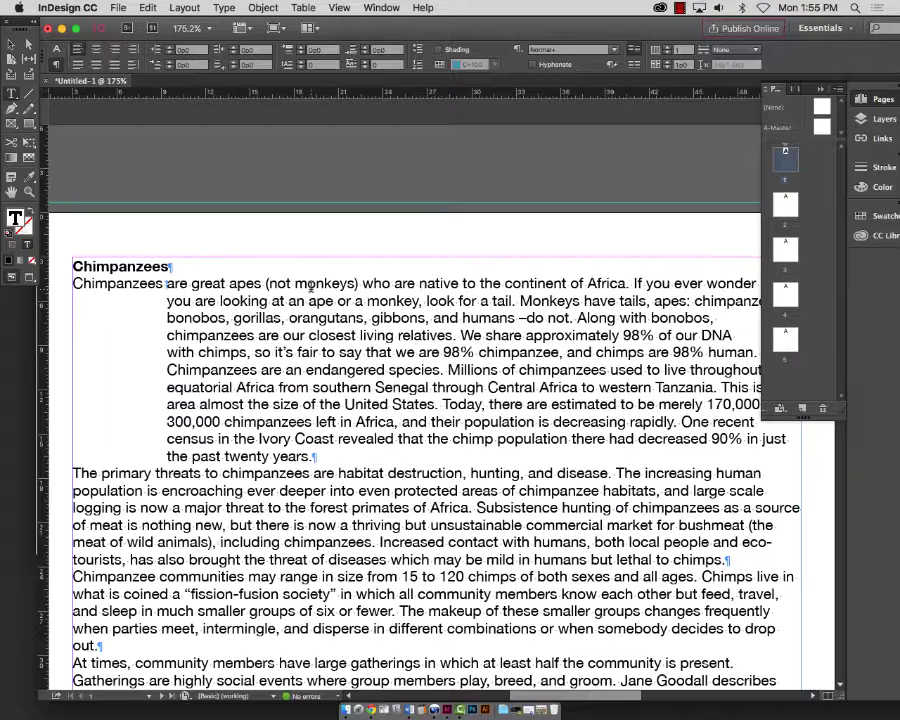
key(super+z)
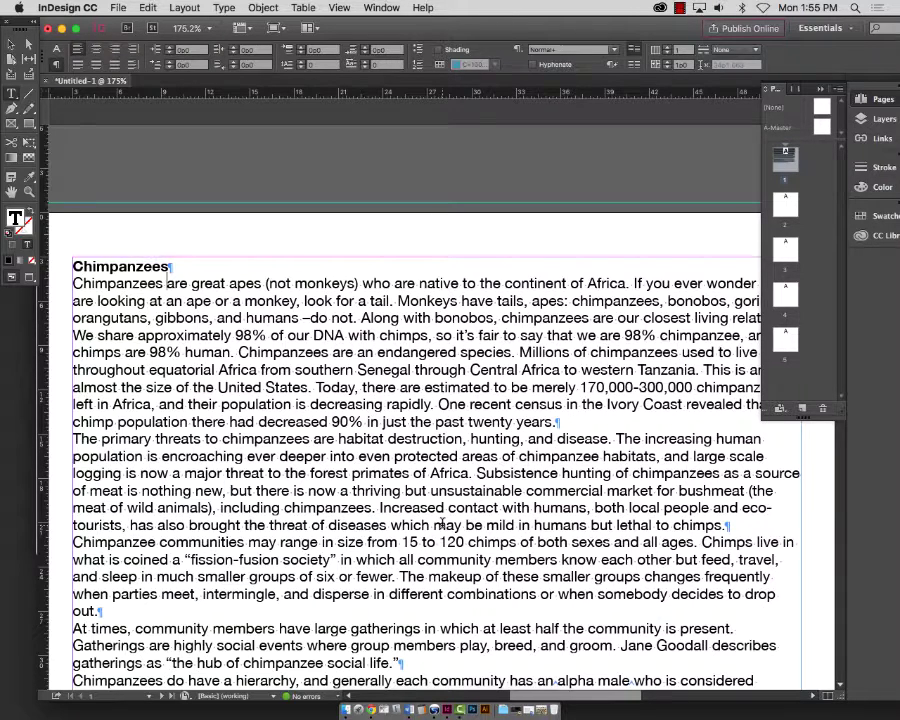
- Replace the nonbreaking spaces before and after "alpha male" in the last paragraph with regular spaces
scroll(442, 522, down, 5)
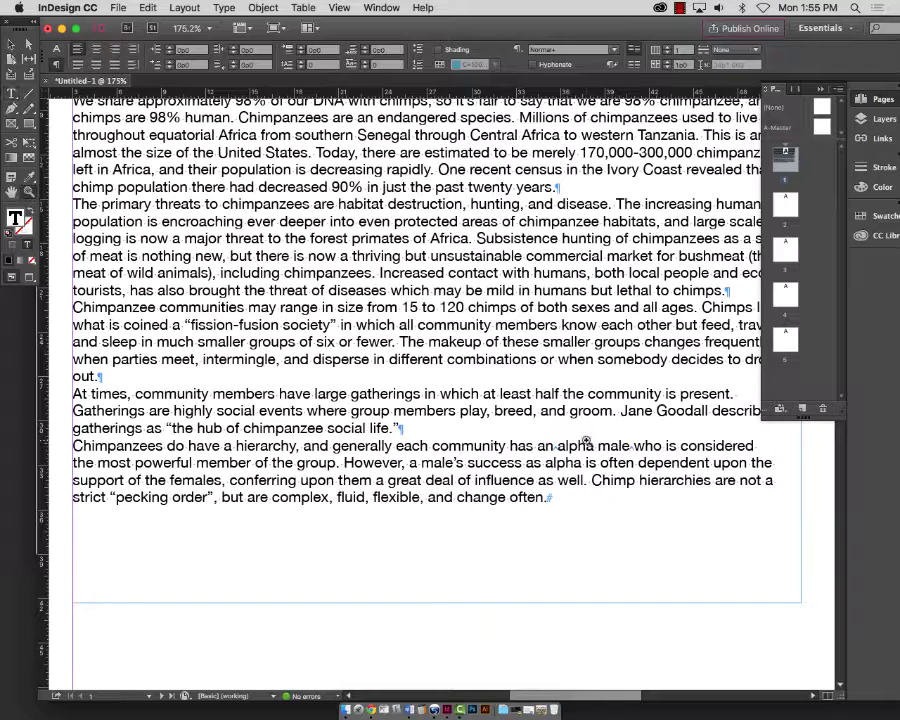
drag(648, 484, 770, 580)
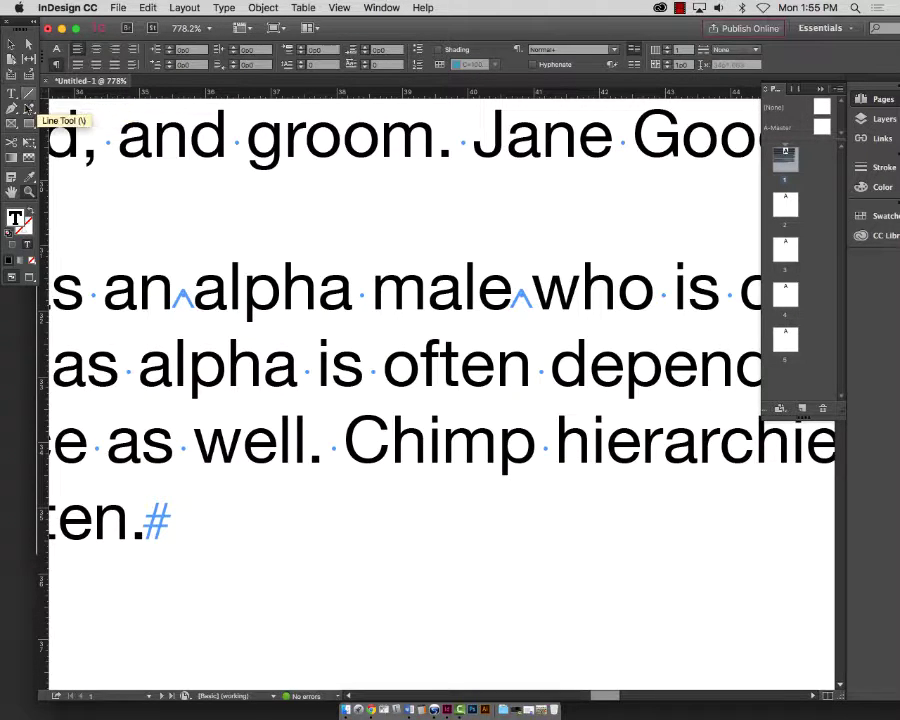
drag(176, 295, 192, 295)
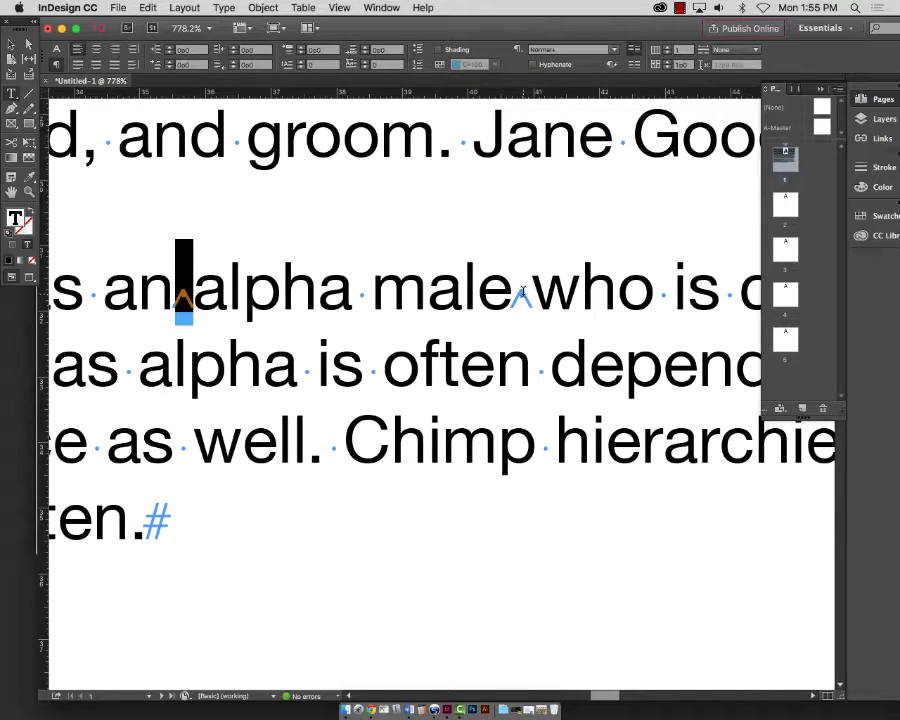
drag(513, 294, 531, 296)
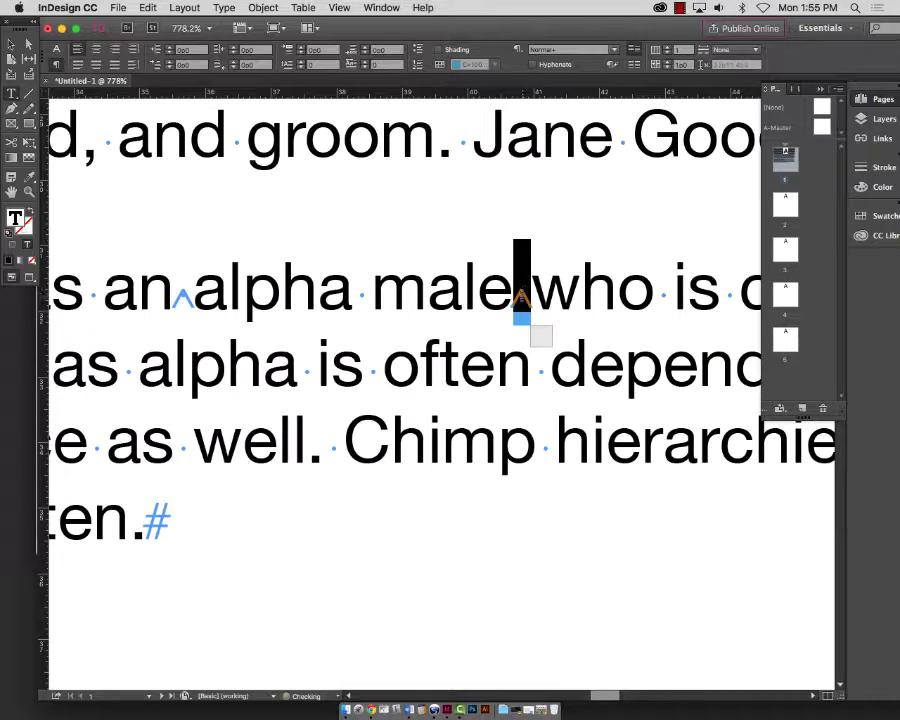
drag(192, 294, 174, 294)
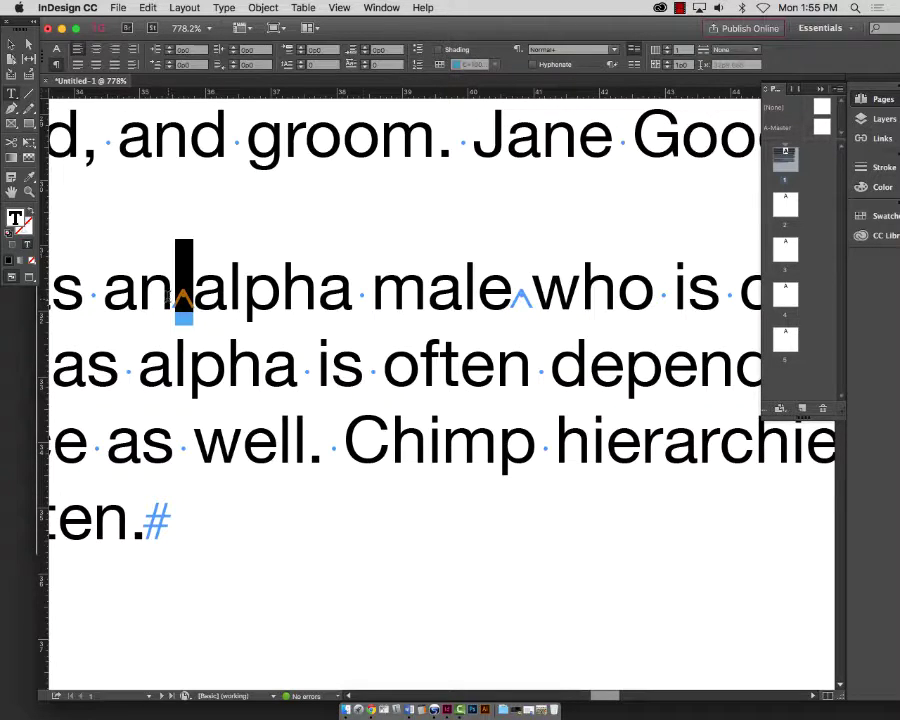
key(BackSpace)
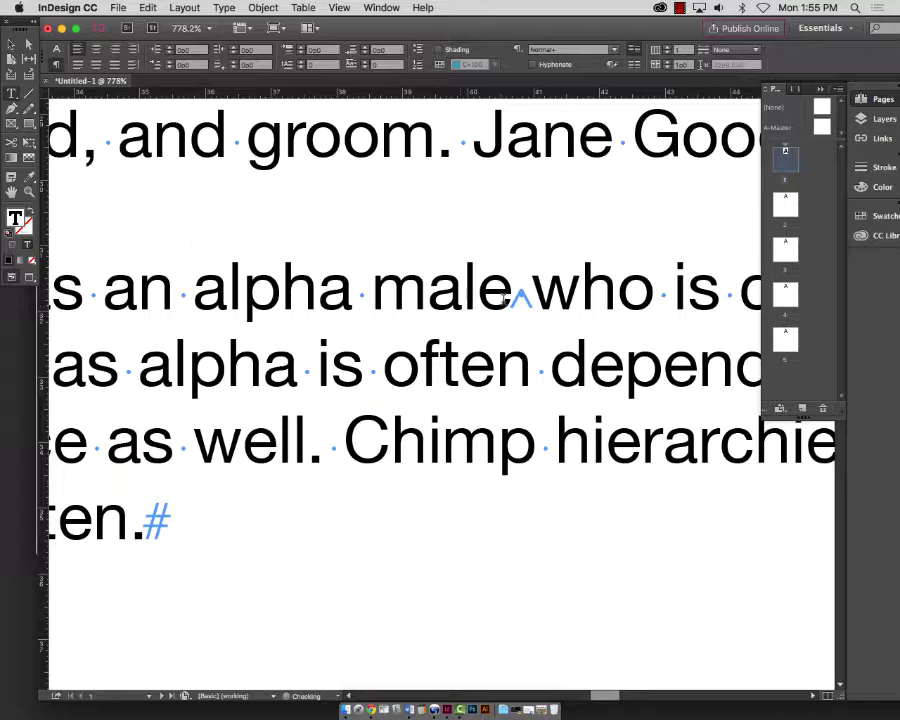
drag(533, 296, 516, 298)
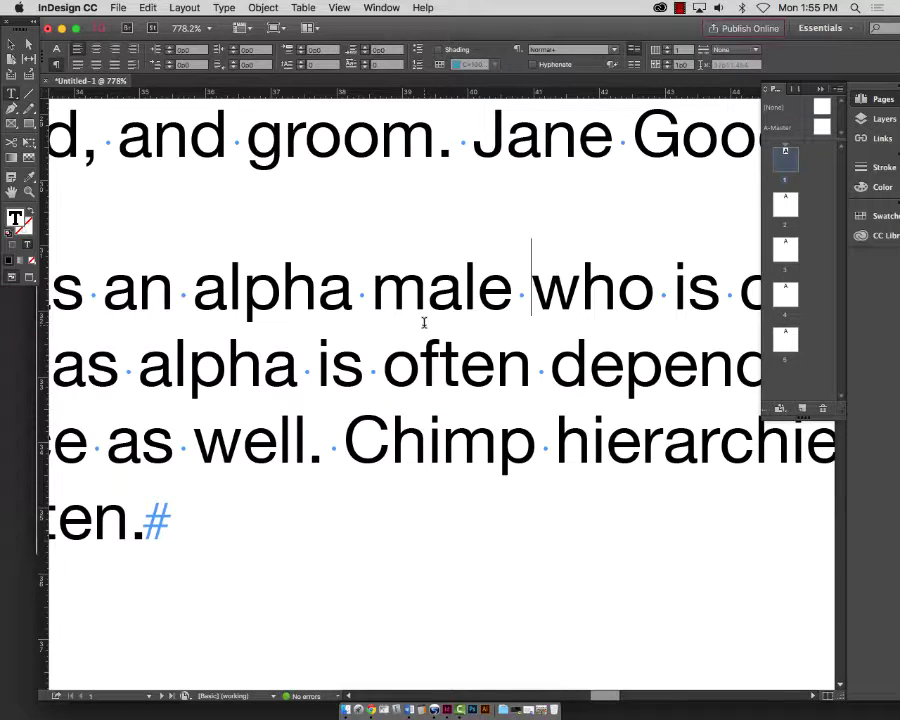
- Enclose "alpha male" in the last paragraph in curly double quotation marks
text(”)
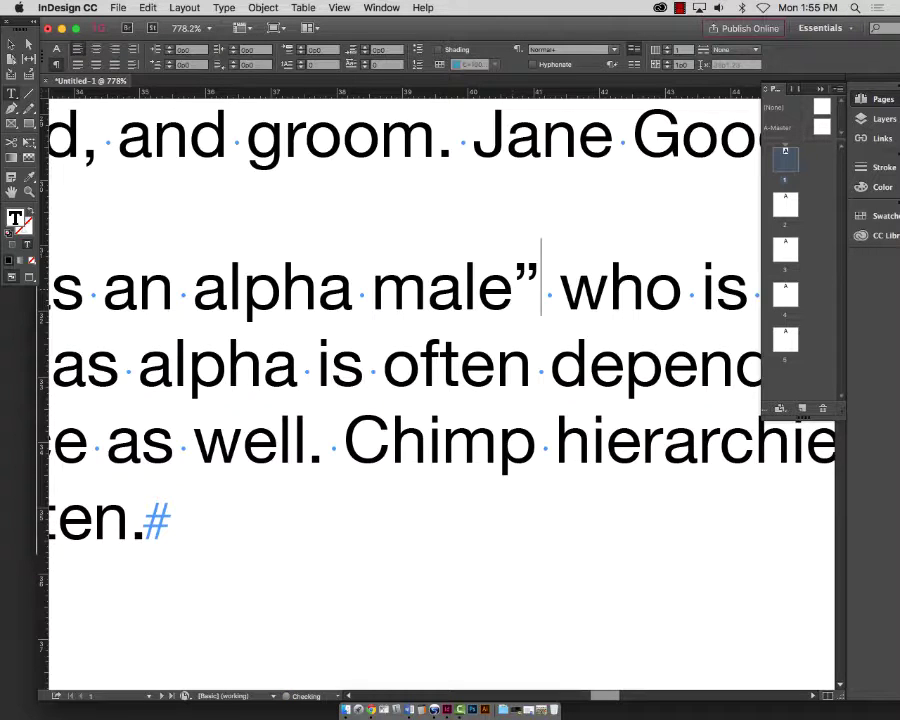
click(194, 290)
text(“)
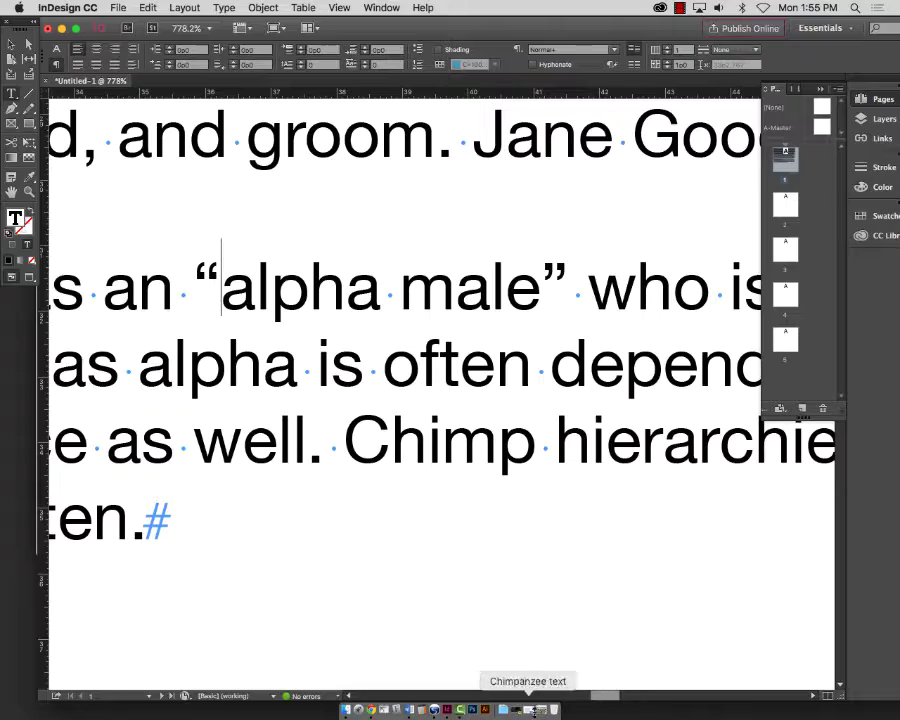
- Delete the opening and closing double quotation marks around "alpha male" in the last paragraph
click(540, 709)
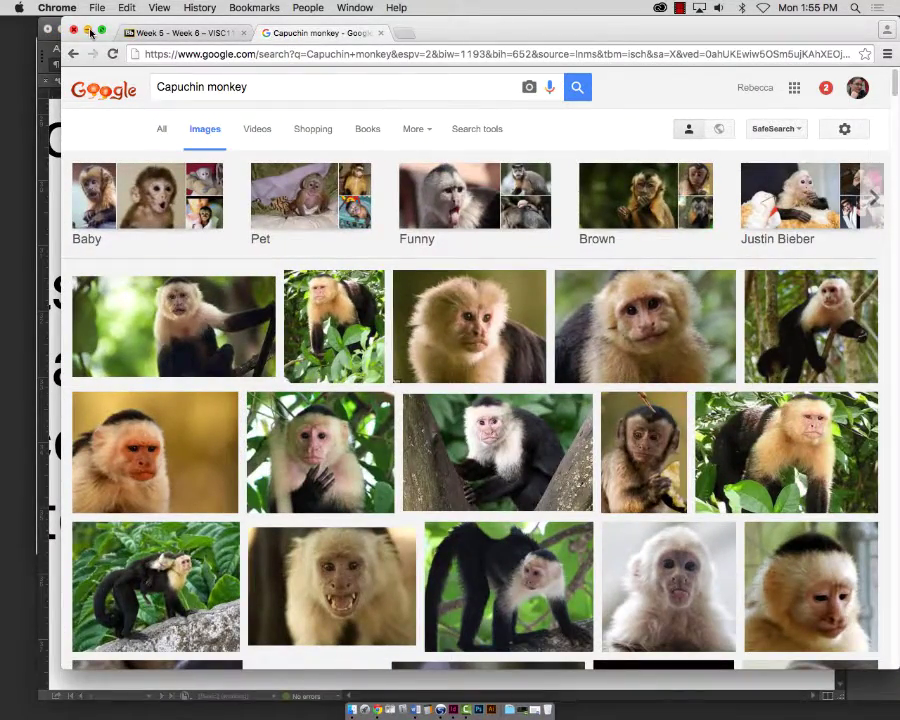
key(super+m)
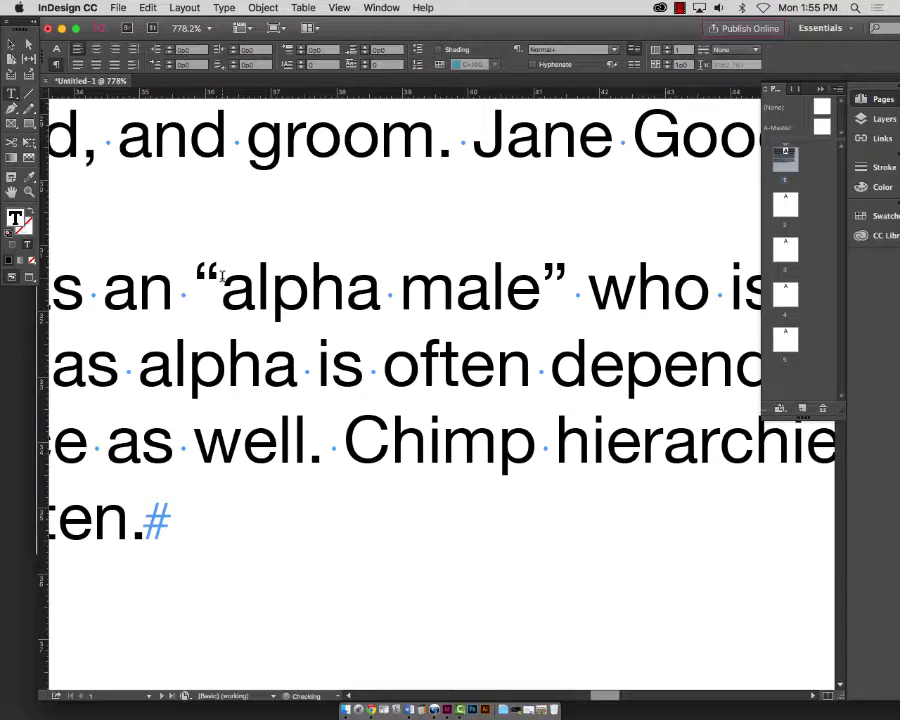
key(shift+Right)
key(BackSpace)
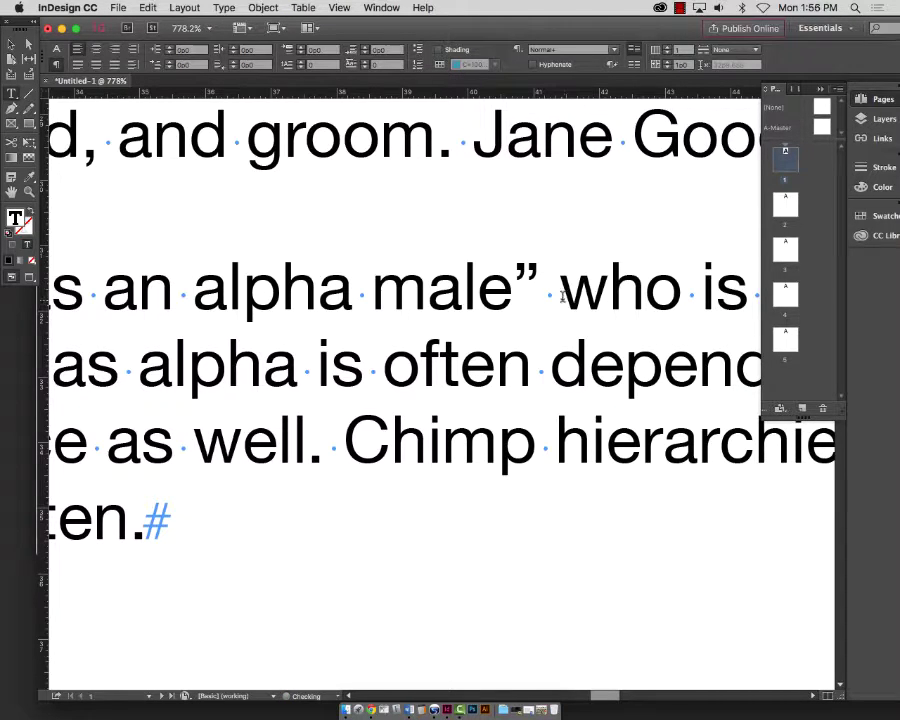
click(531, 282)
key(shift+Left)
key(BackSpace)
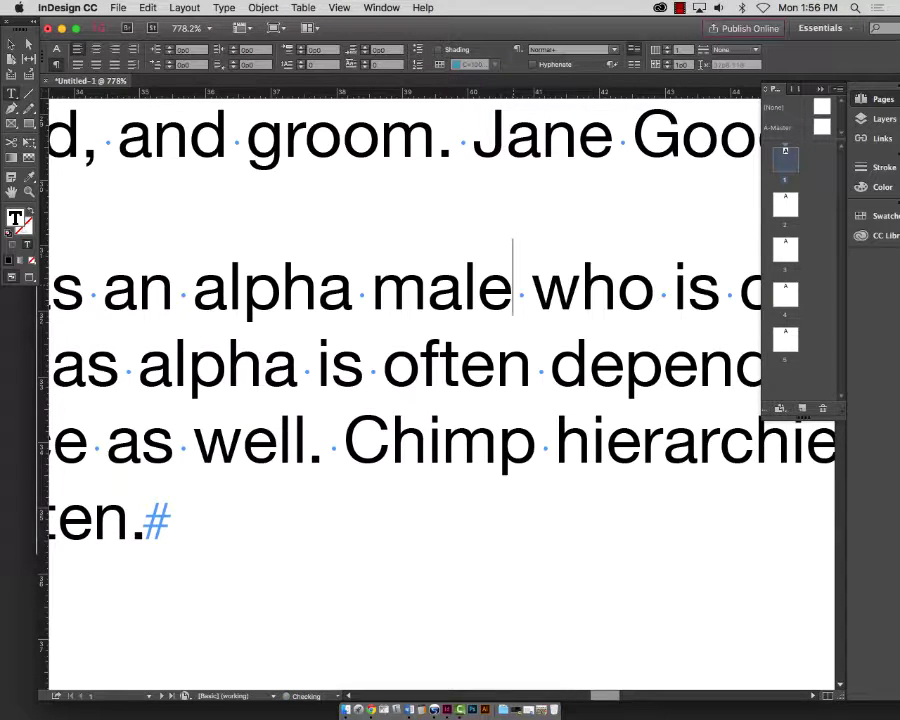
- Add a space after "twenty years." at the end of the first body paragraph
key(super+0)
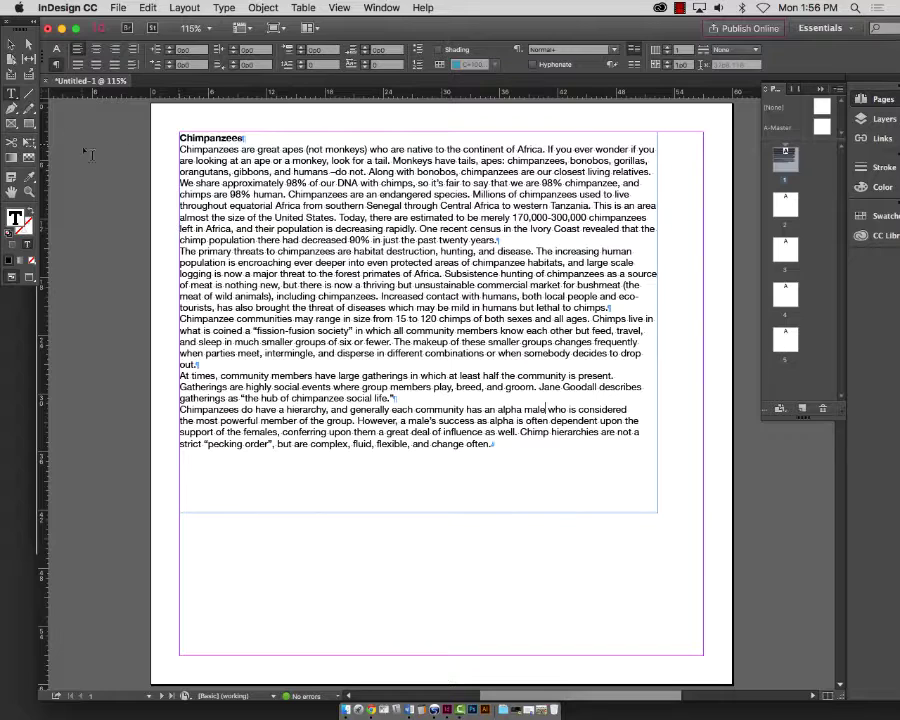
click(29, 192)
drag(155, 106, 688, 516)
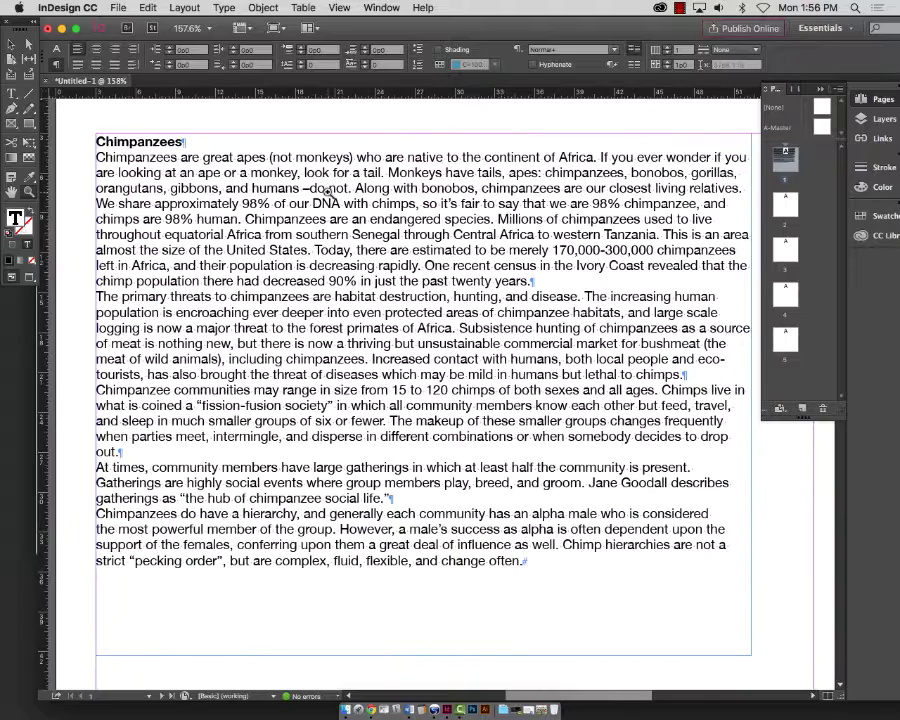
click(597, 513)
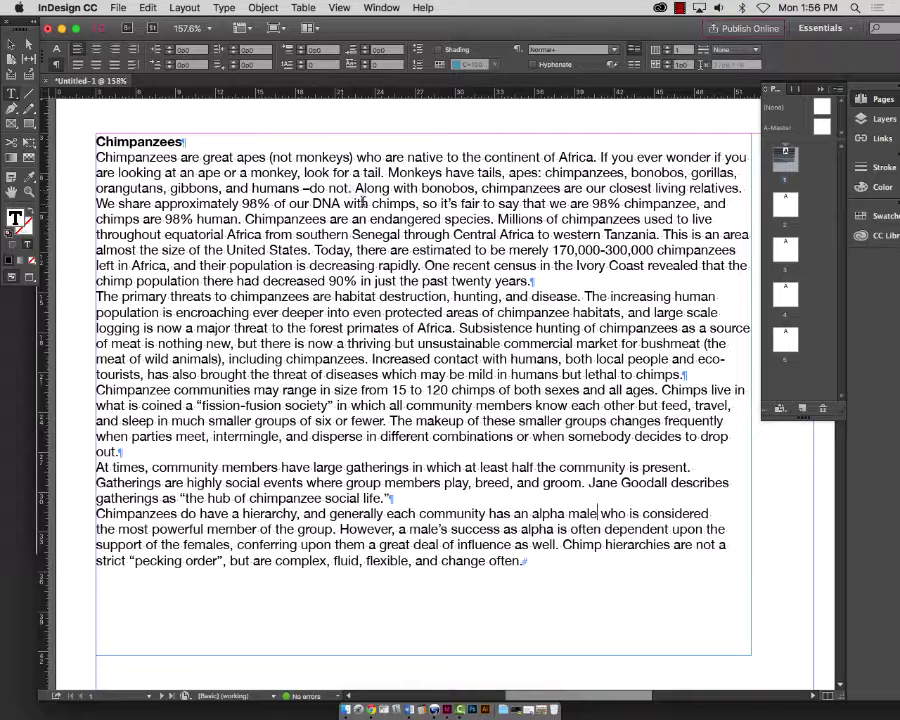
click(531, 281)
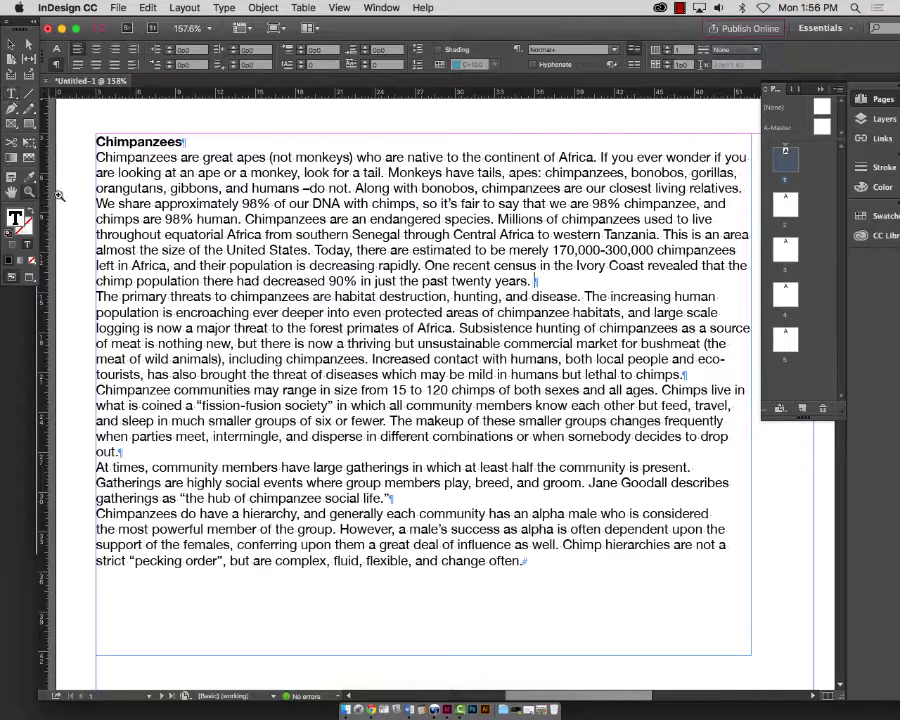
- Open the Glyphs panel with the insertion point after the space that ends the first body paragraph
click(540, 281)
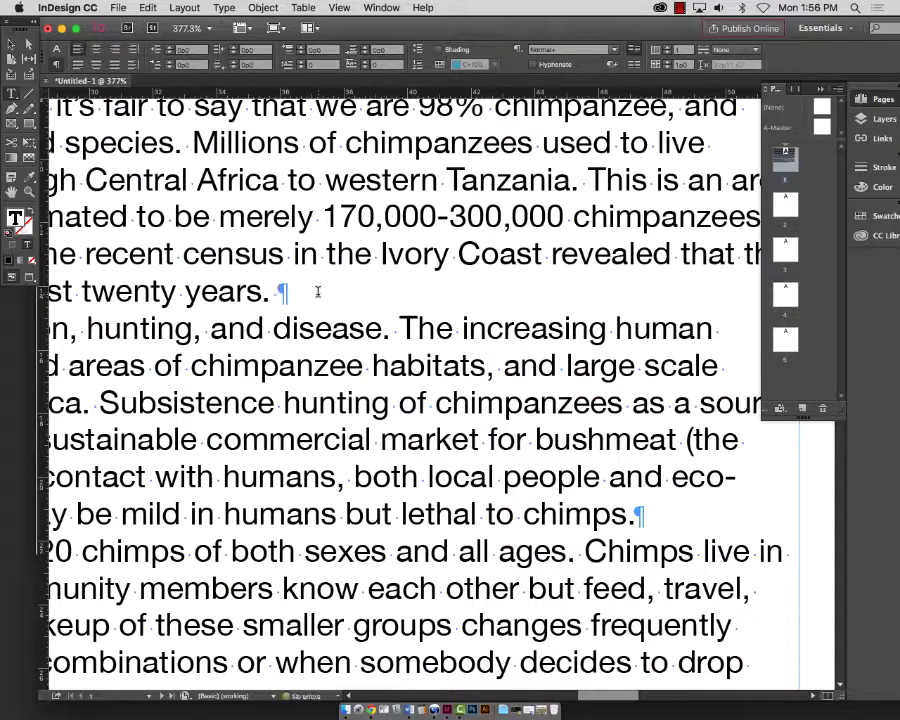
click(222, 8)
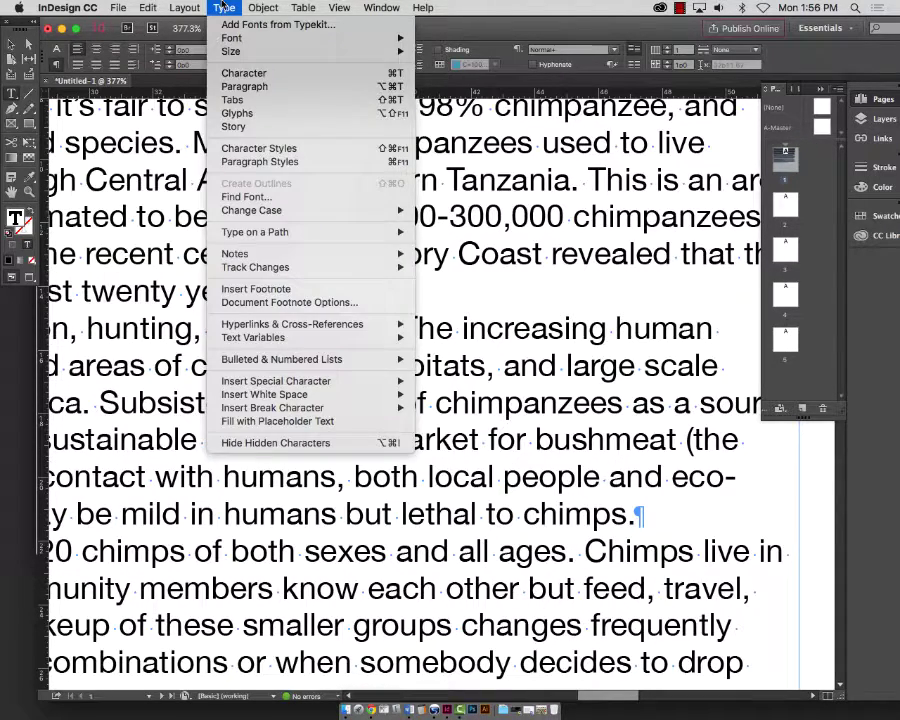
click(250, 115)
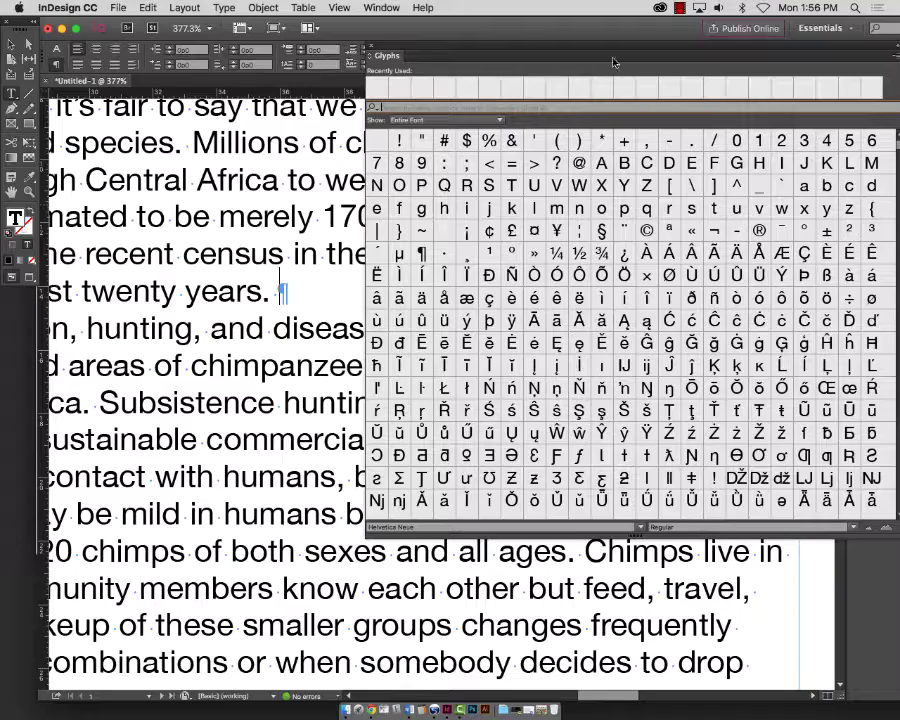
- Insert the solid black smiley glyph from Helvetica Neue after "past twenty years." and put the Glyphs panel away
drag(517, 62, 344, 47)
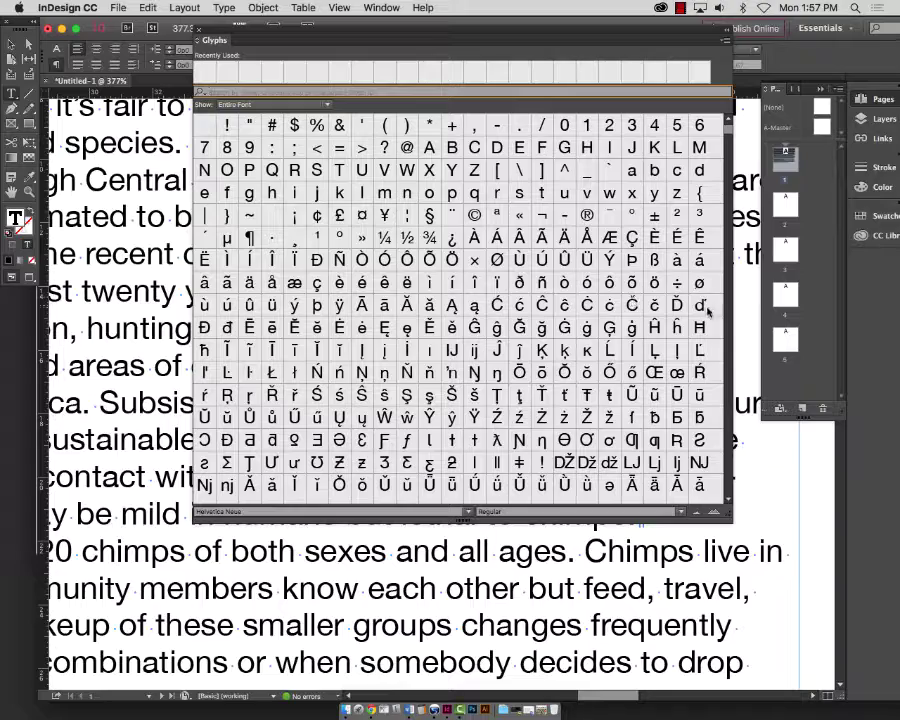
drag(728, 134, 715, 497)
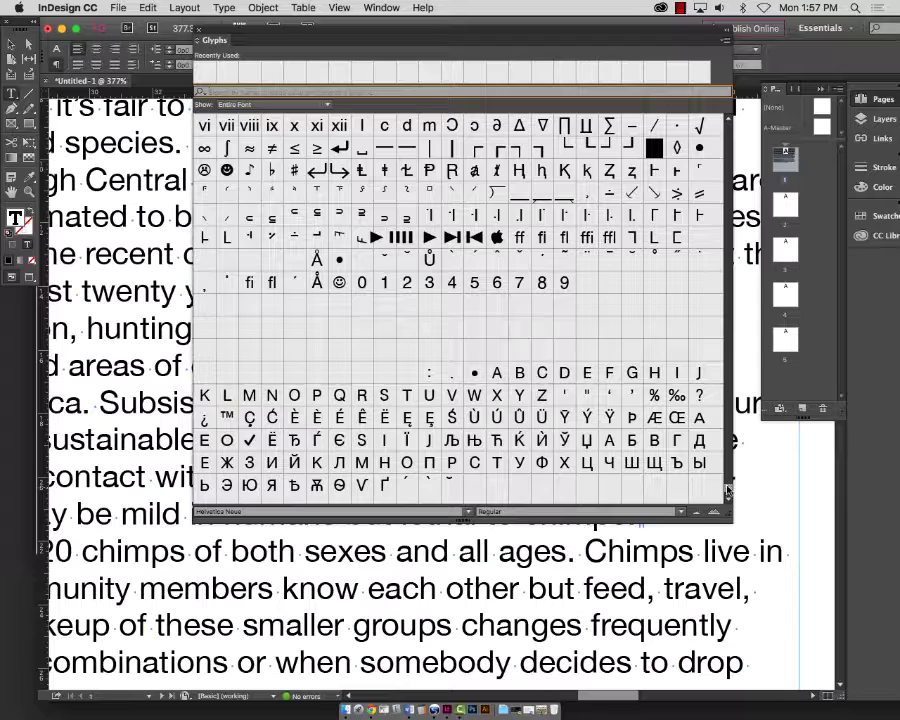
scroll(727, 484, up, 2)
scroll(727, 484, up, 3)
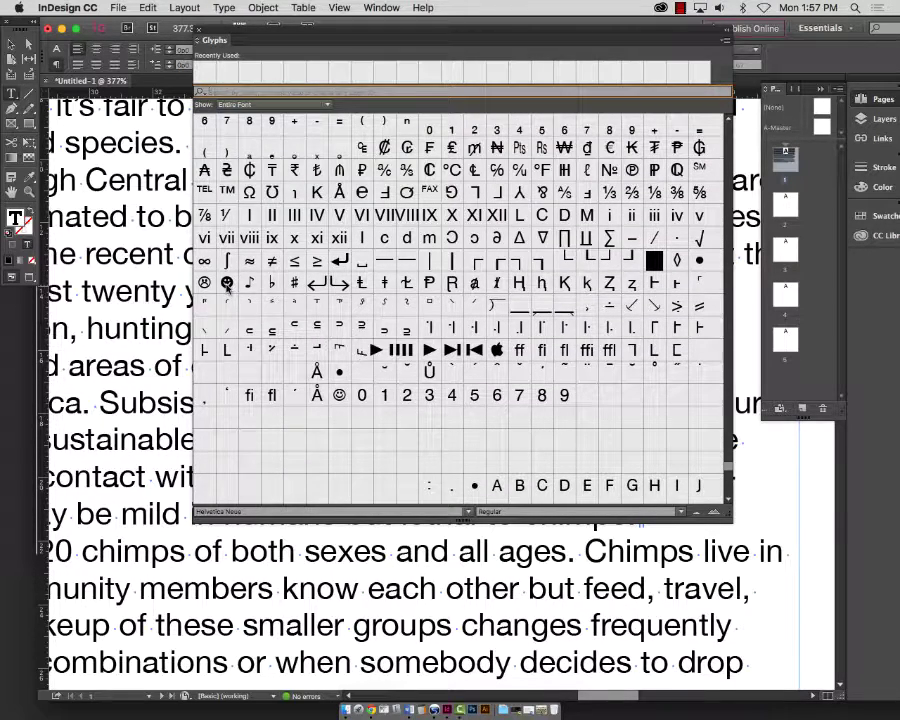
double_click(227, 284)
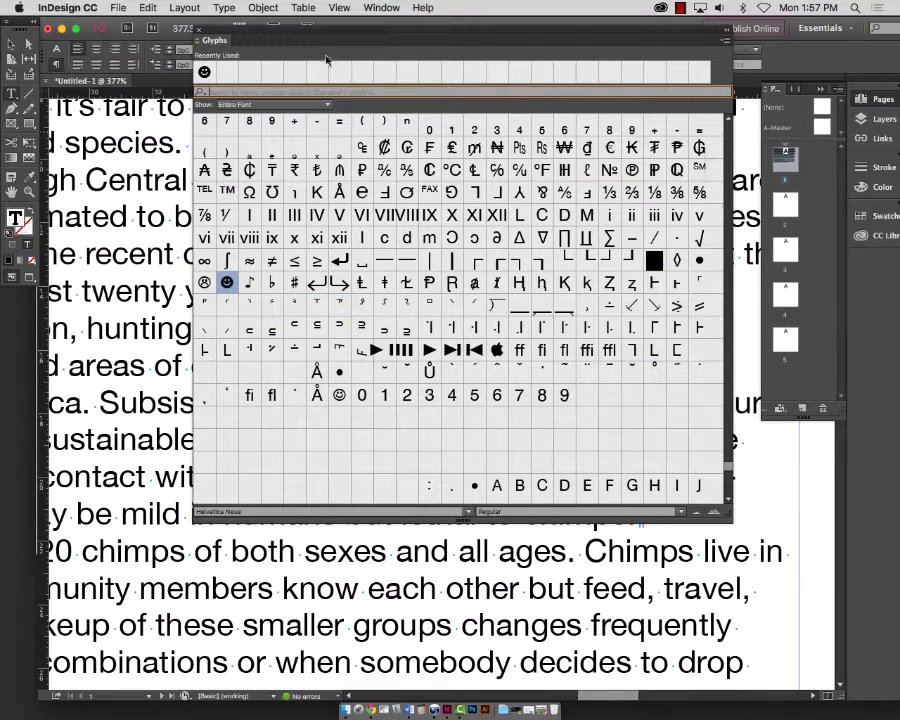
drag(300, 40, 631, 134)
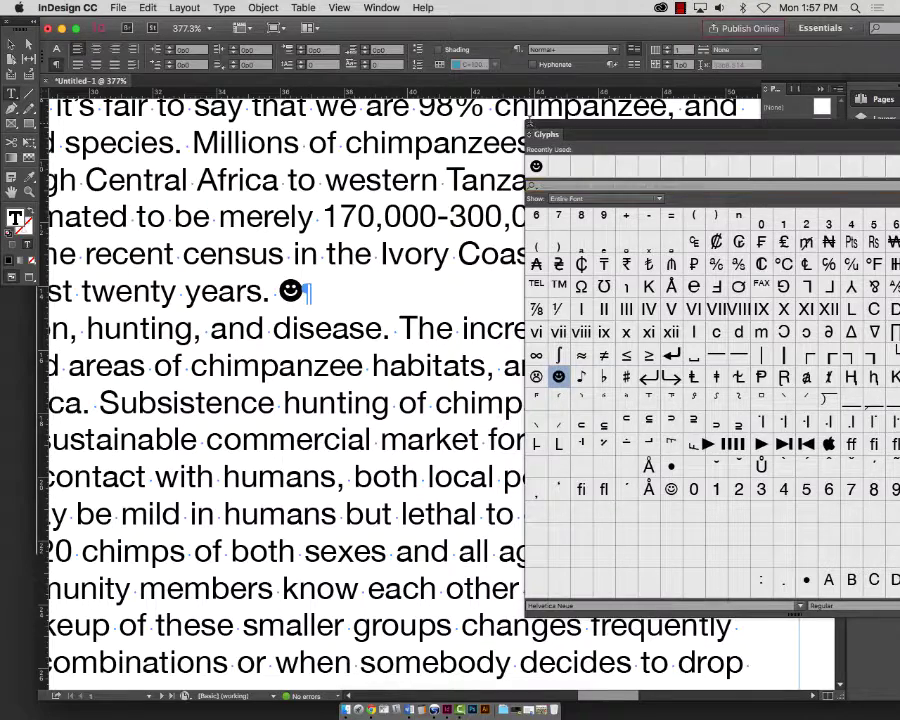
click(531, 134)
- Remove the paragraph break before "The primary threats" so that text runs on directly after the smiley glyph
key(super+0)
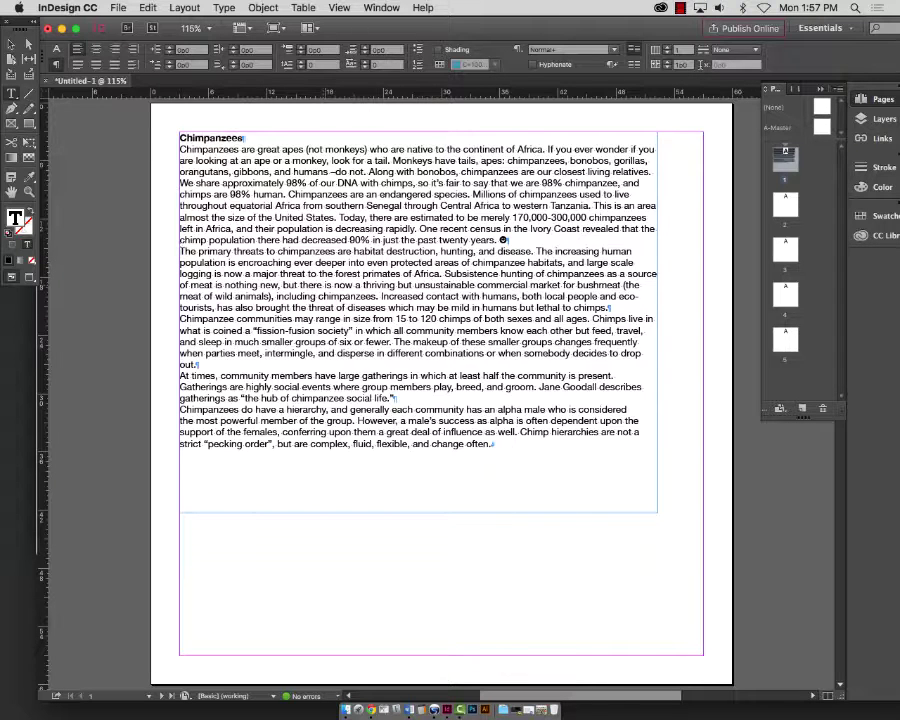
click(181, 251)
key(BackSpace)
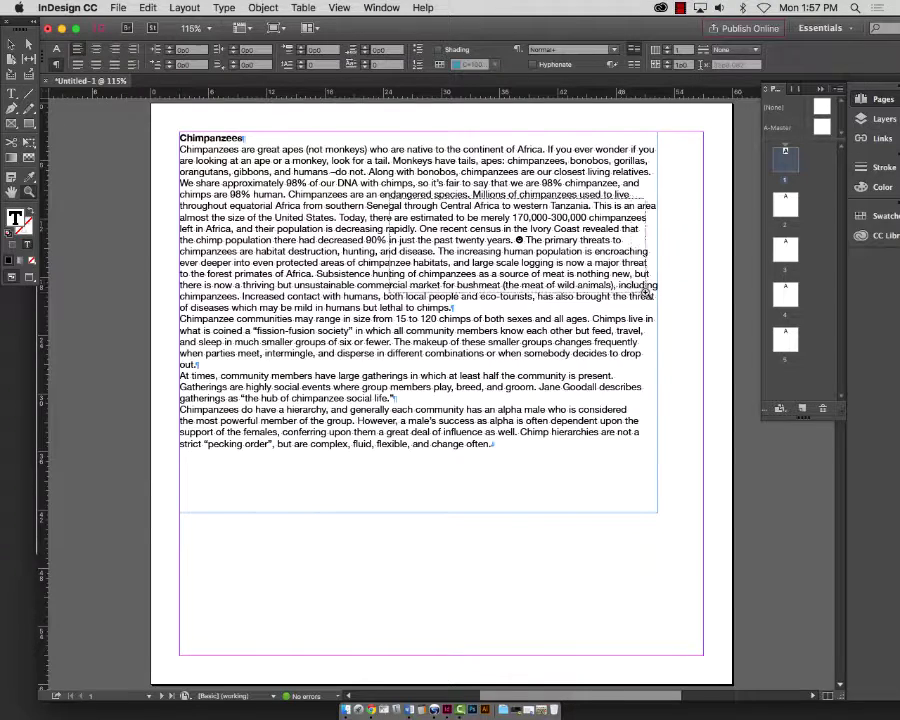
drag(395, 145, 458, 350)
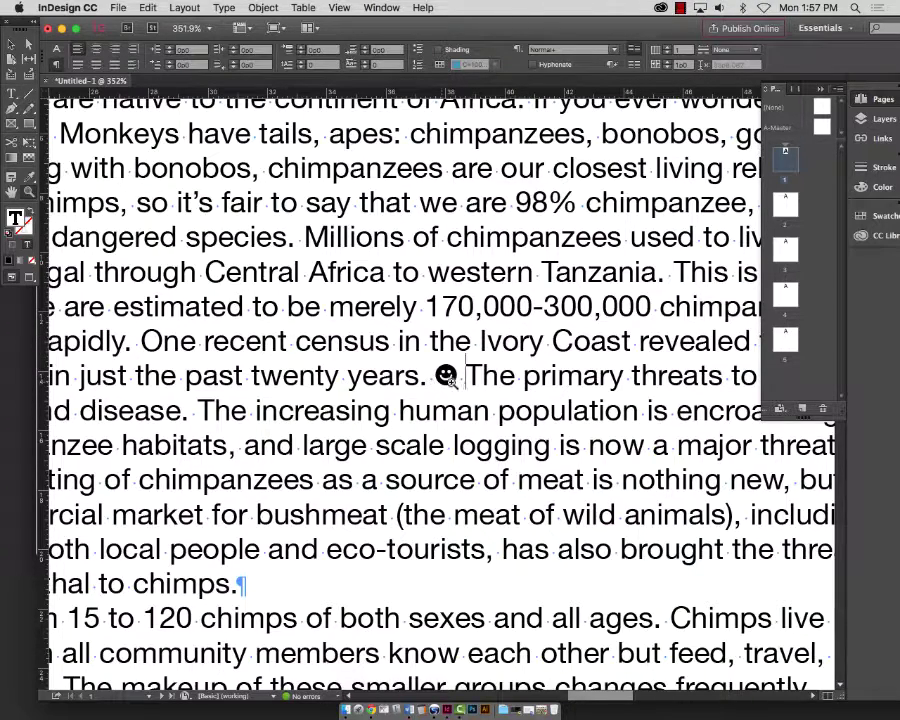
key(BackSpace)
click(430, 376)
key(BackSpace)
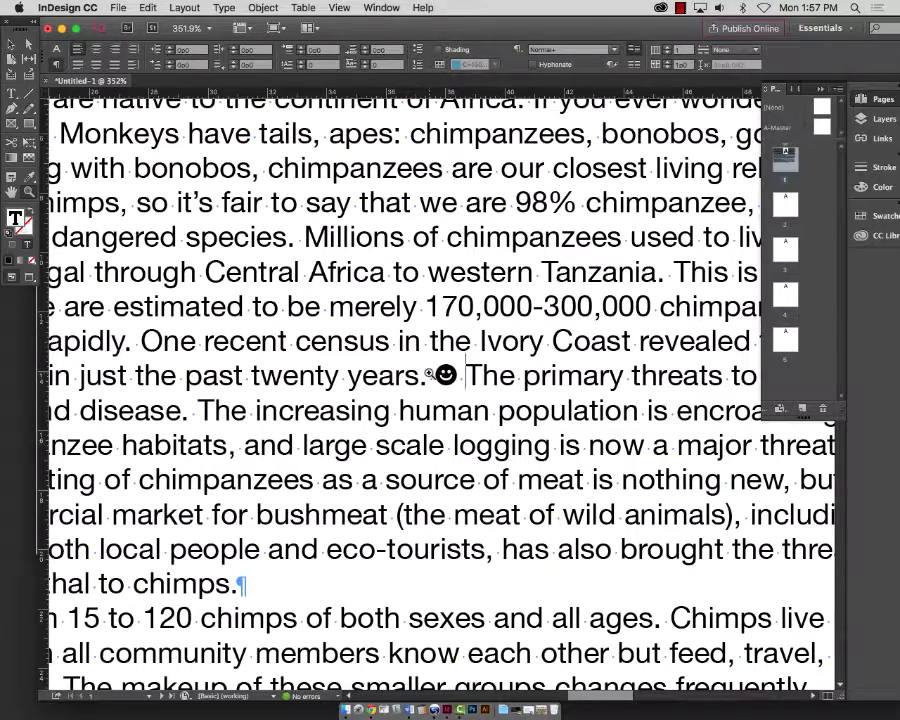
- Copy the smiley glyph to the end of "lethal to chimps." and join the "Chimpanzee communities" paragraph onto it
key(super+minus)
key(super+minus)
key(super+minus)
key(super+minus)
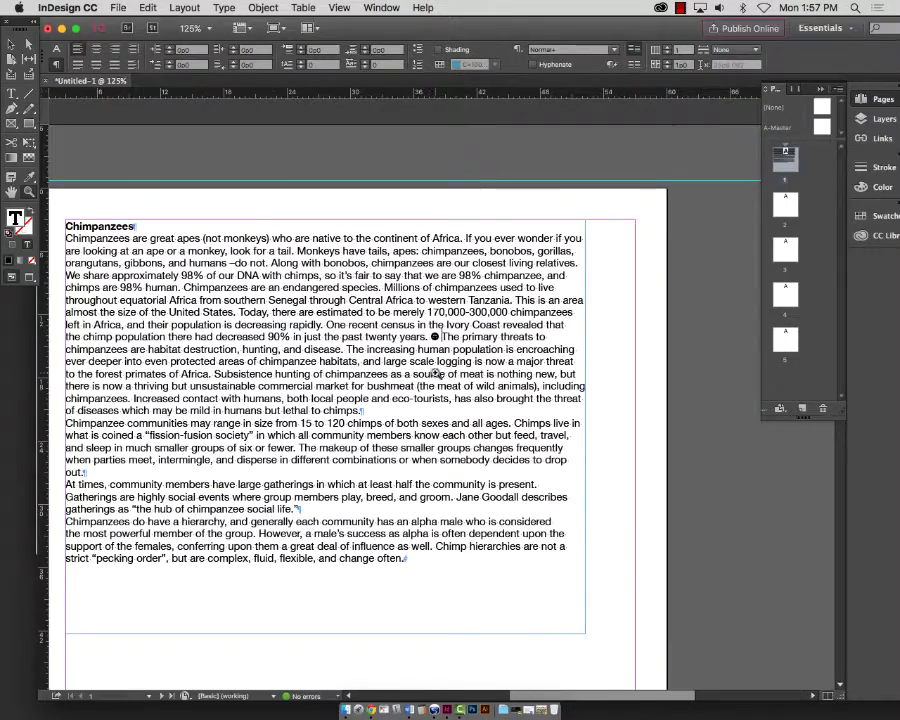
click(378, 410)
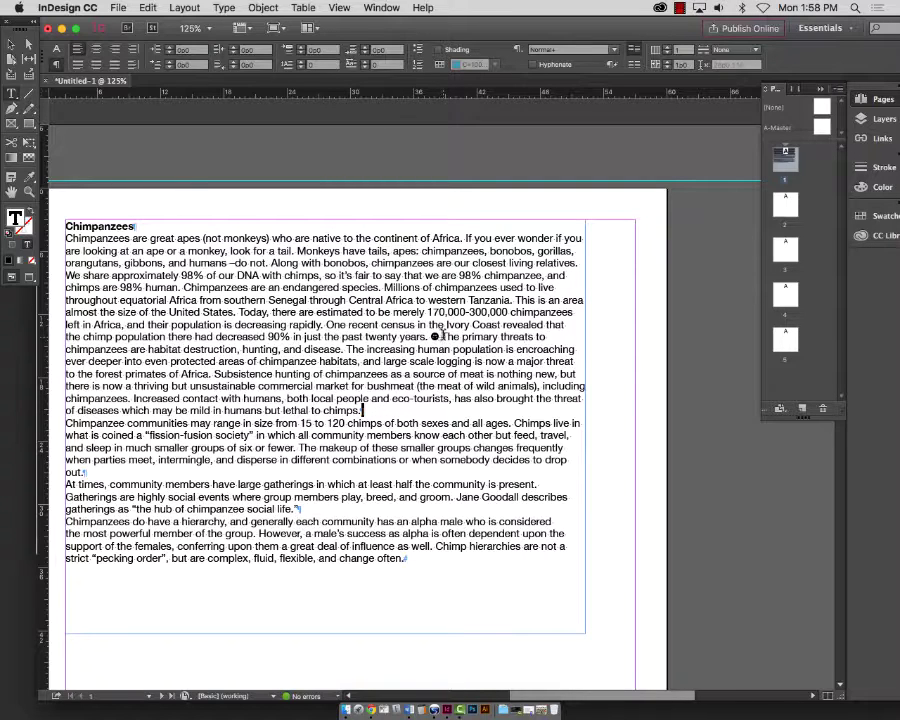
drag(441, 336, 432, 337)
key(super+c)
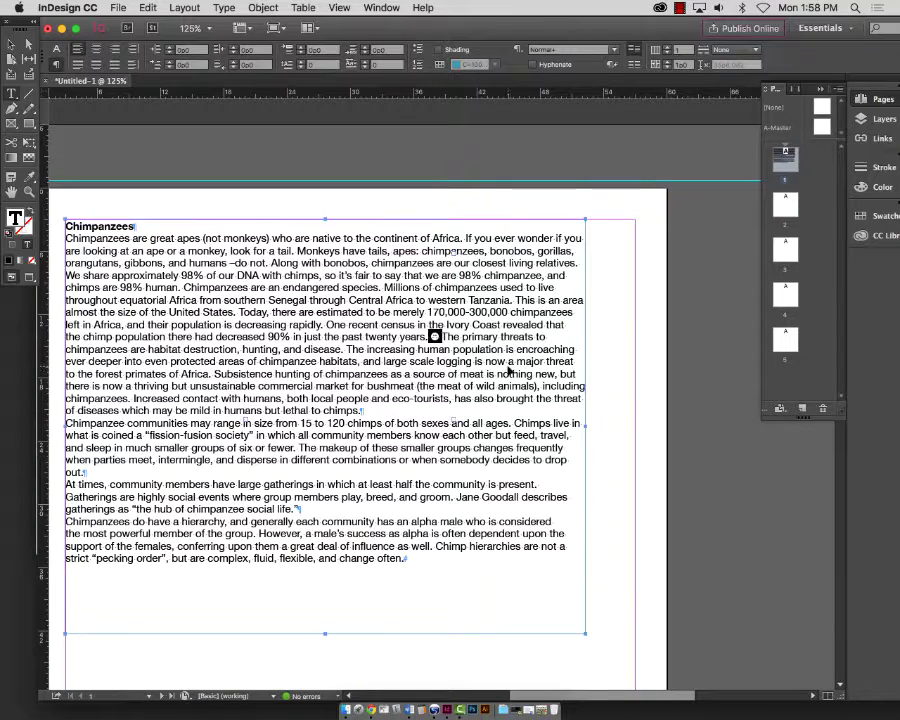
click(366, 411)
key(super+v)
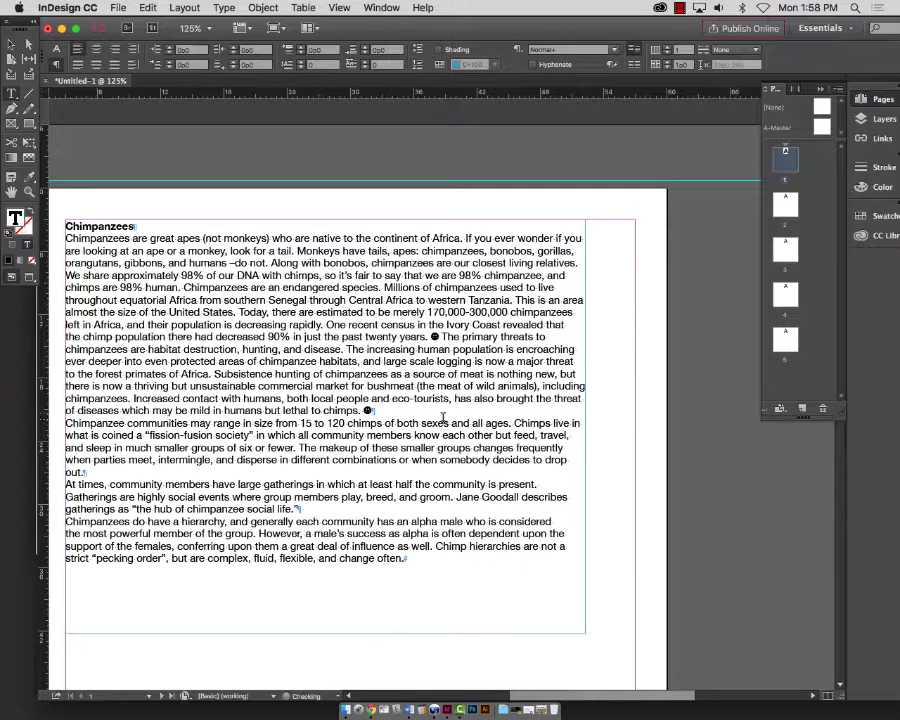
click(68, 423)
key(BackSpace)
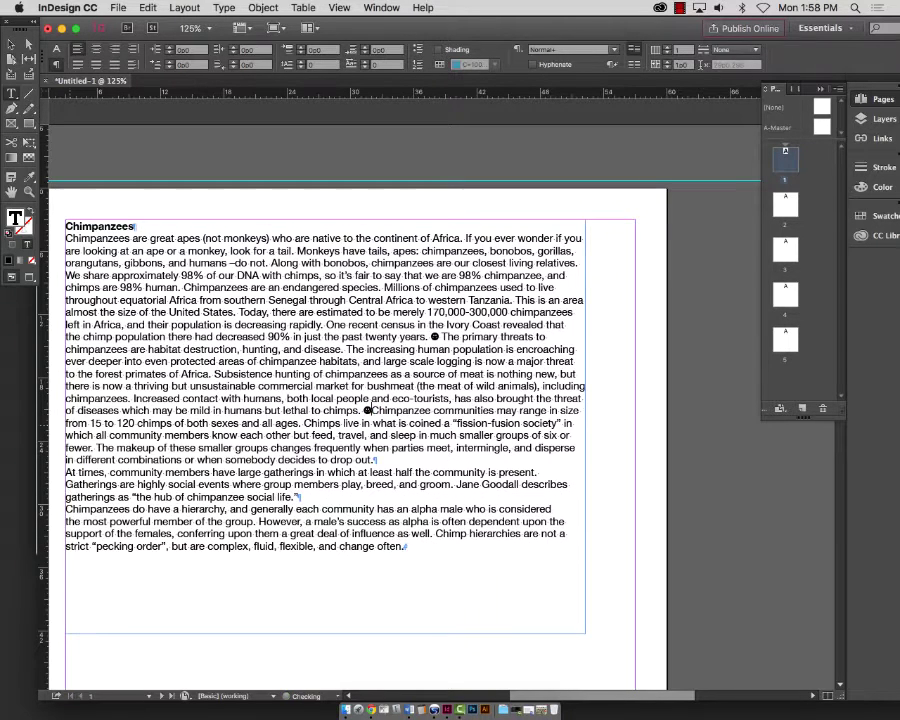
- Join the "At times" and "Chimpanzees do have a hierarchy" paragraphs to the preceding text, separating each with a smiley glyph
click(67, 472)
key(BackSpace)
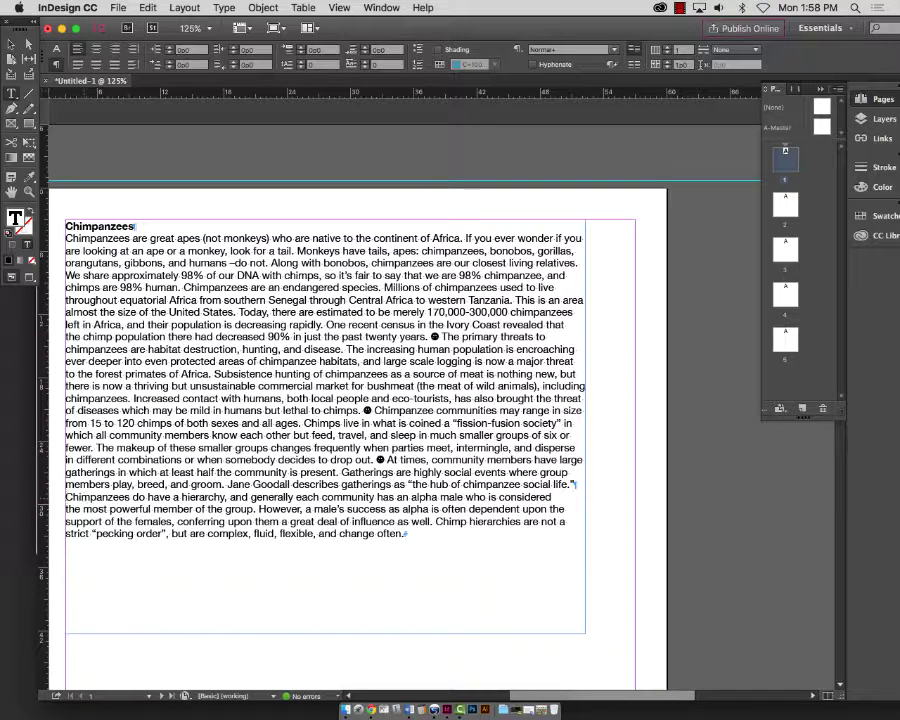
key(BackSpace)
text(•)
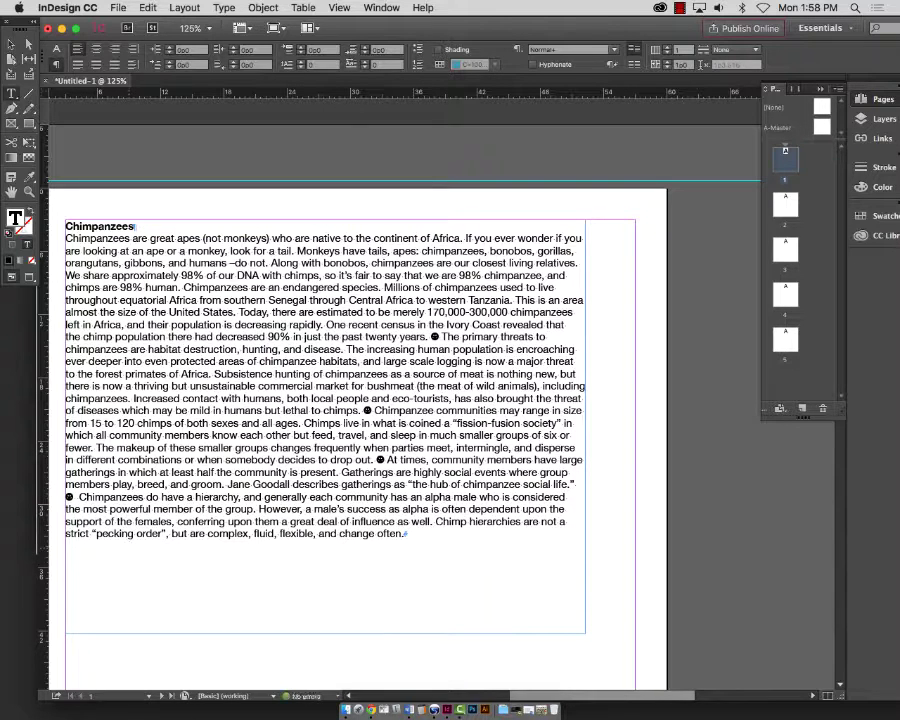
- Narrow the text frame to about 32p9.6 wide and extend it down past the page's bottom margin to about 54p4.8 high
scroll(124, 270, left, 5)
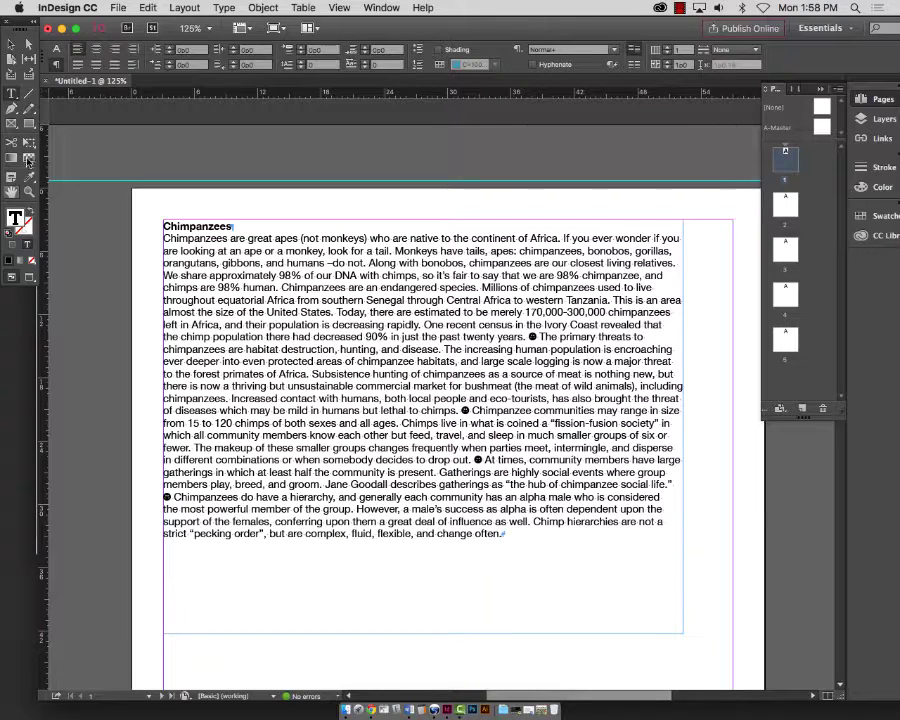
drag(150, 140, 800, 610)
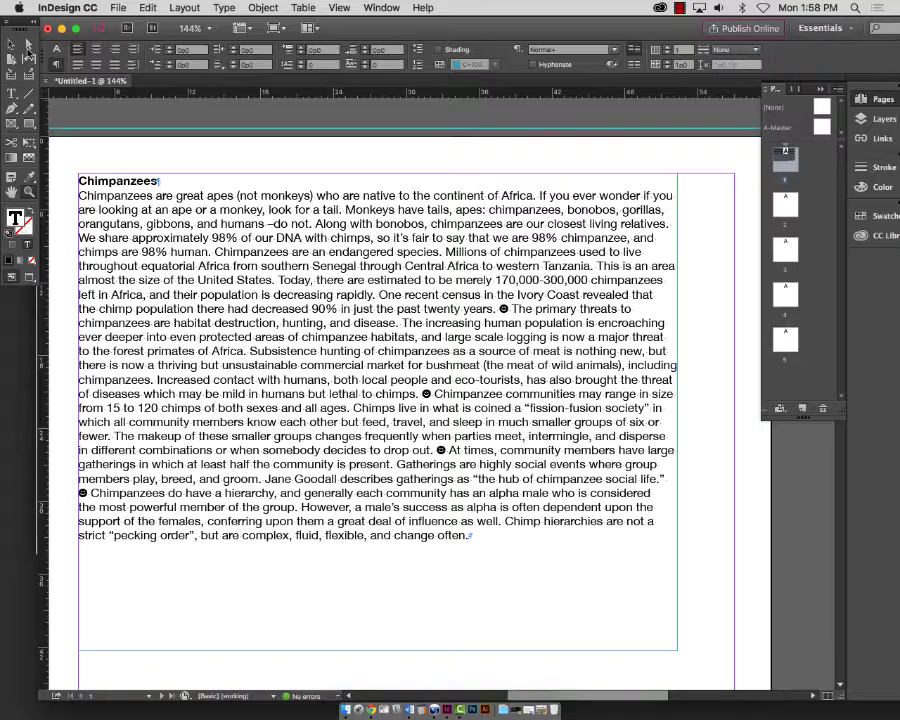
key(Escape)
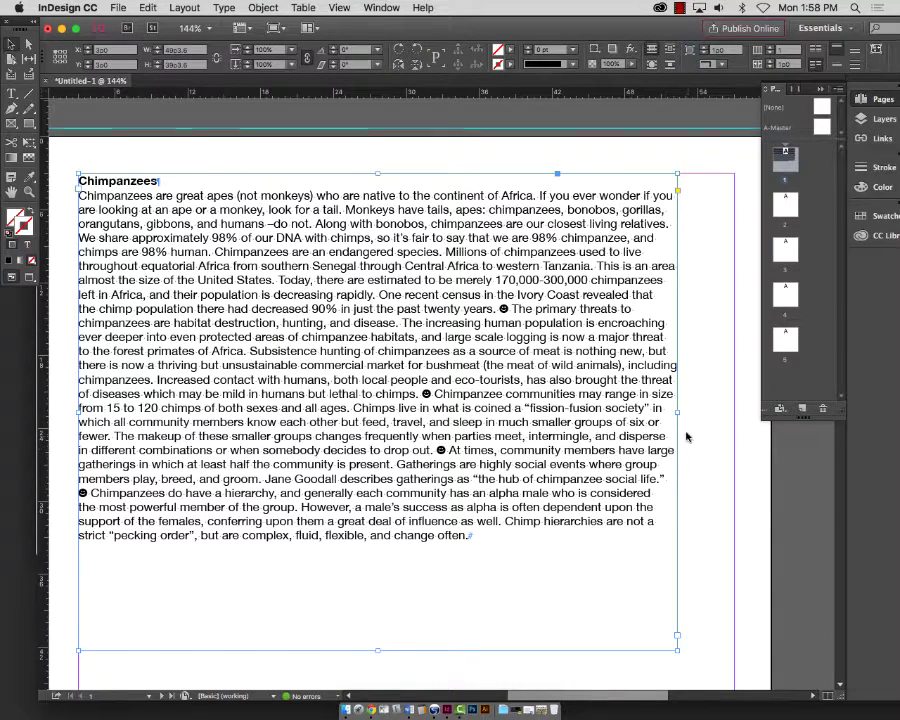
drag(678, 413, 477, 437)
scroll(580, 500, down, 1)
scroll(400, 372, up, 3)
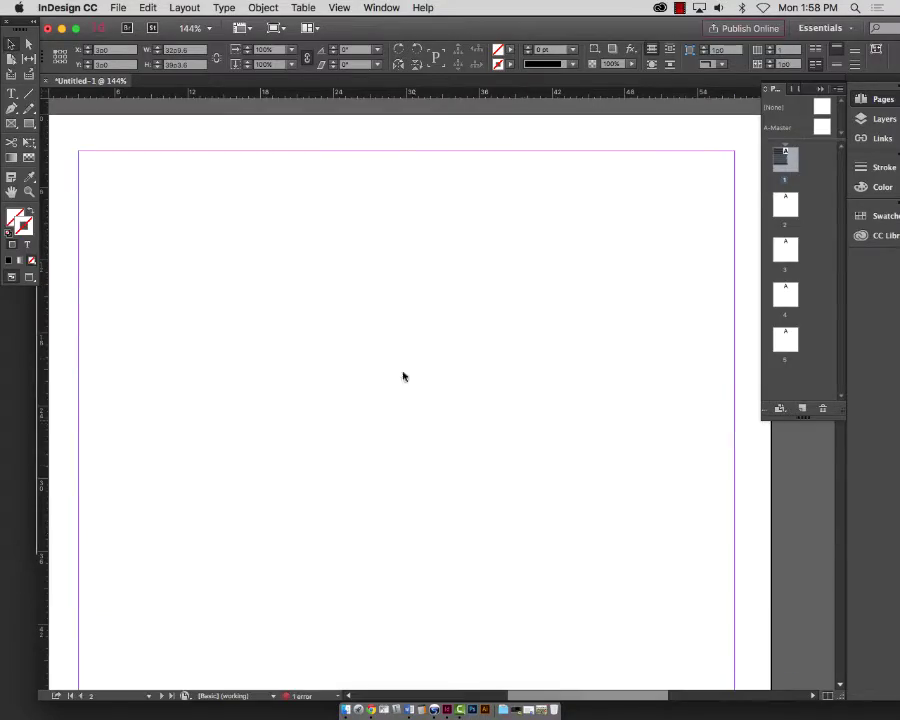
scroll(445, 385, down, 6)
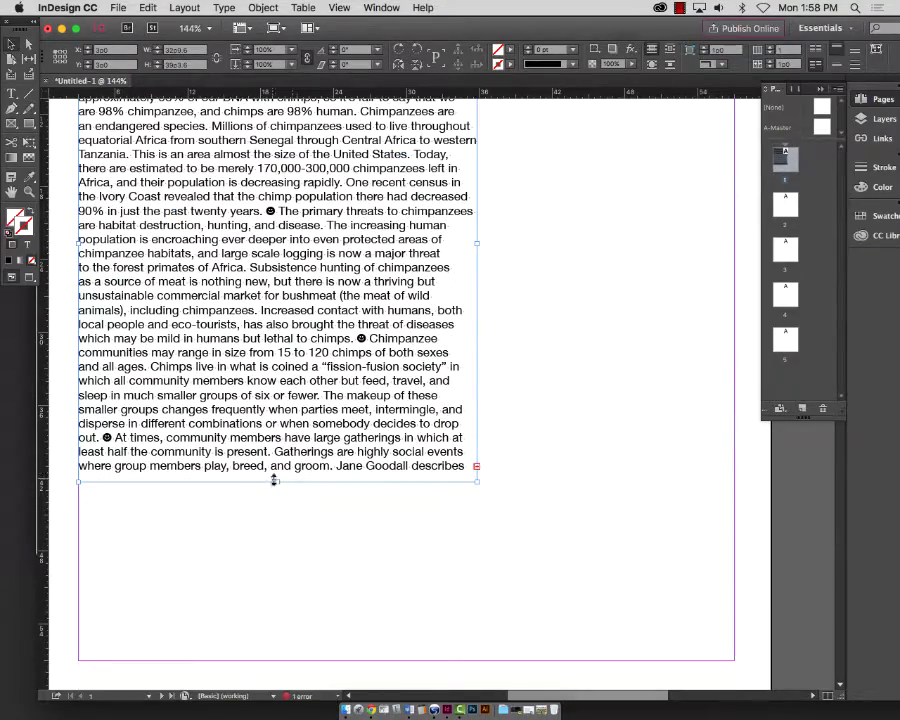
drag(287, 481, 277, 664)
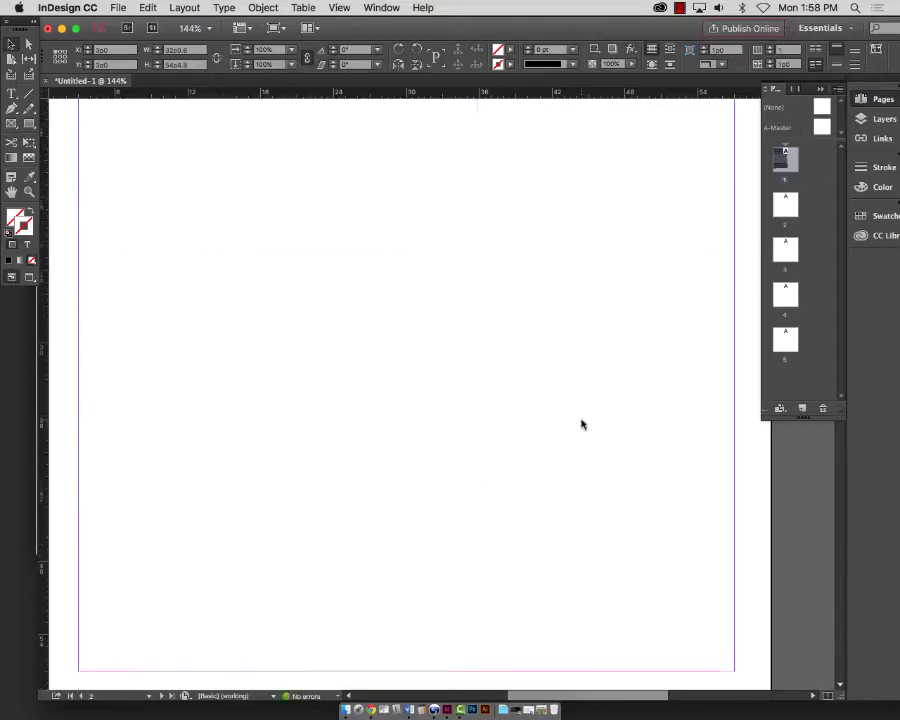
- Set all the text in the frame to Adobe Garamond Pro Regular
scroll(580, 422, down, 3)
scroll(580, 422, up, 9)
scroll(581, 426, down, 4)
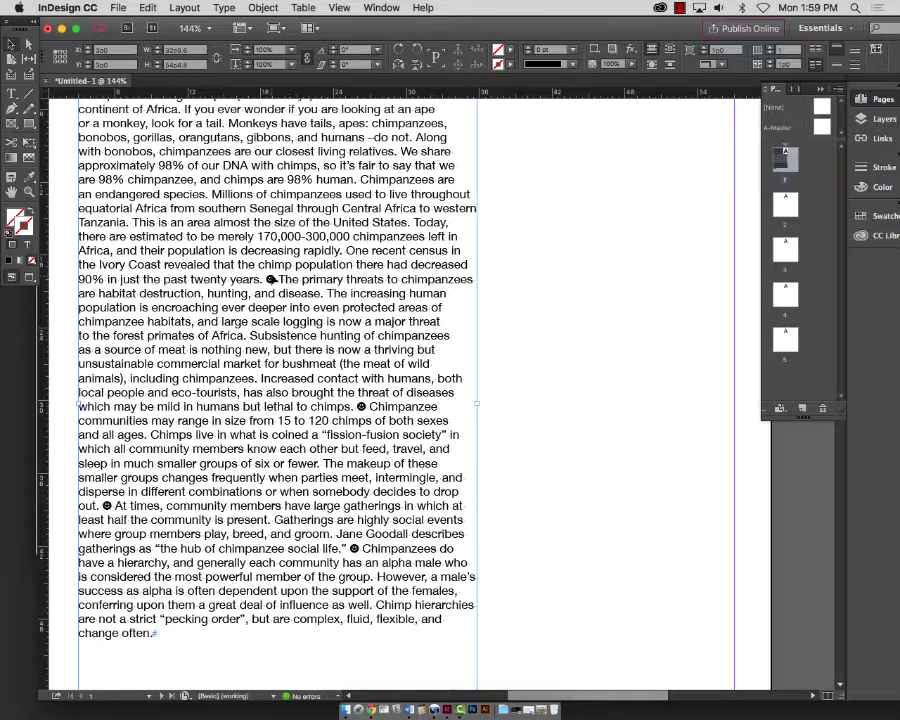
double_click(273, 281)
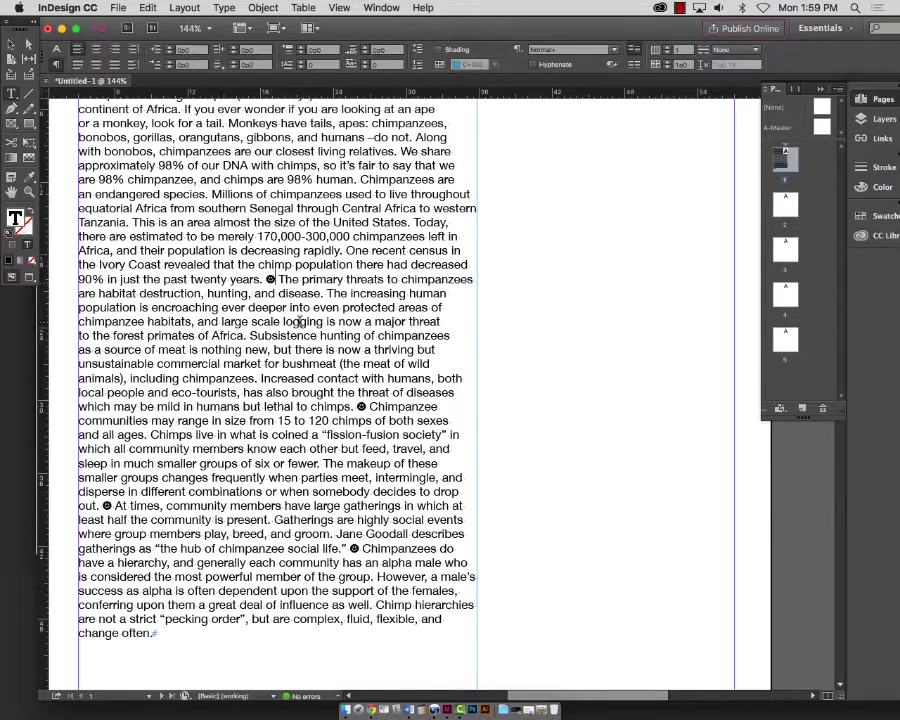
key(super+a)
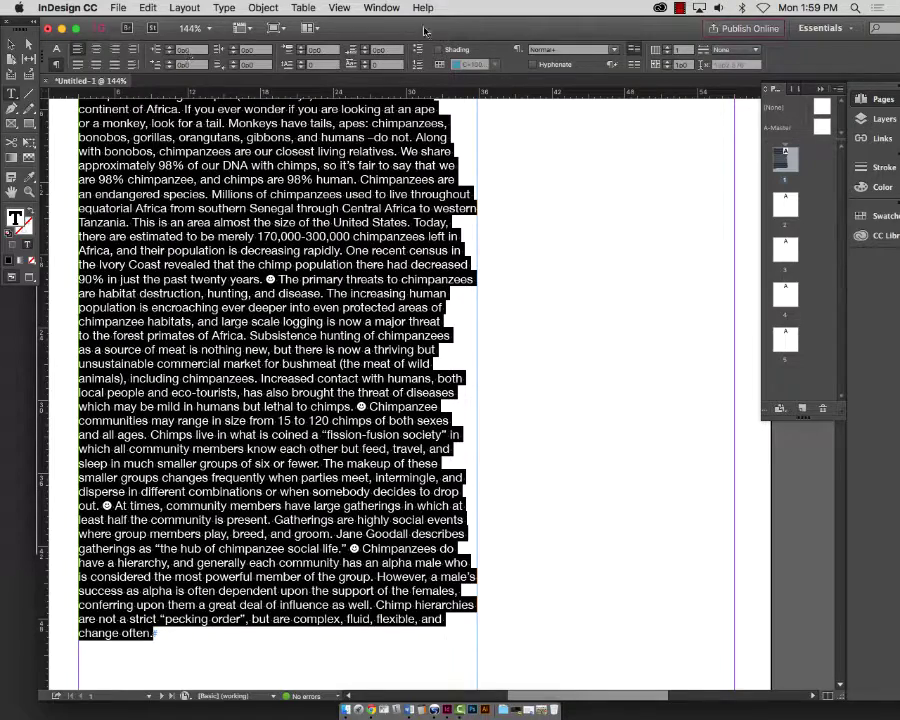
click(56, 48)
click(133, 50)
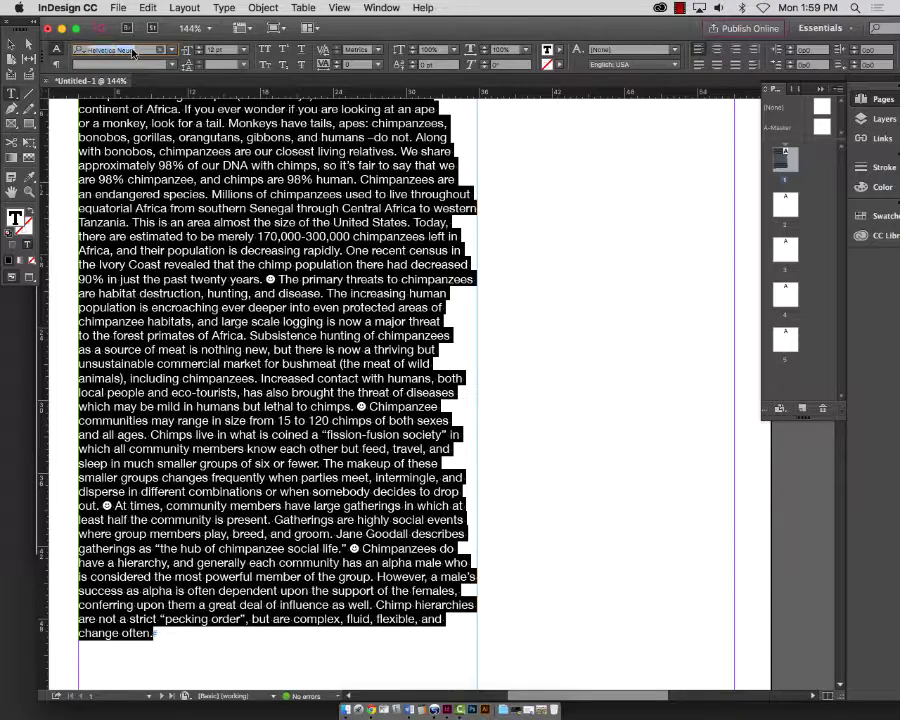
text(Gara)
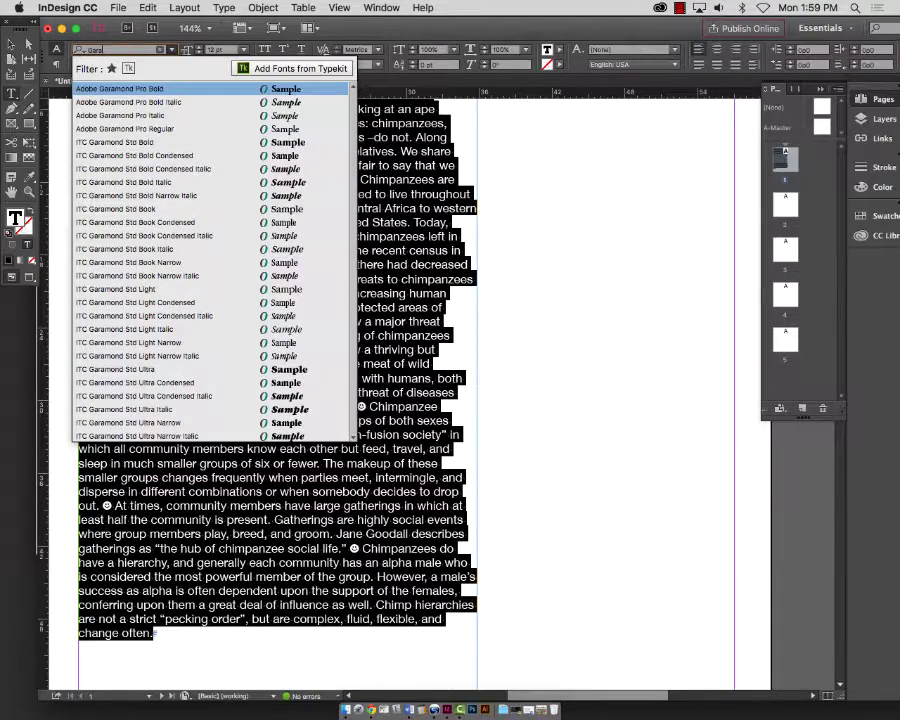
click(141, 129)
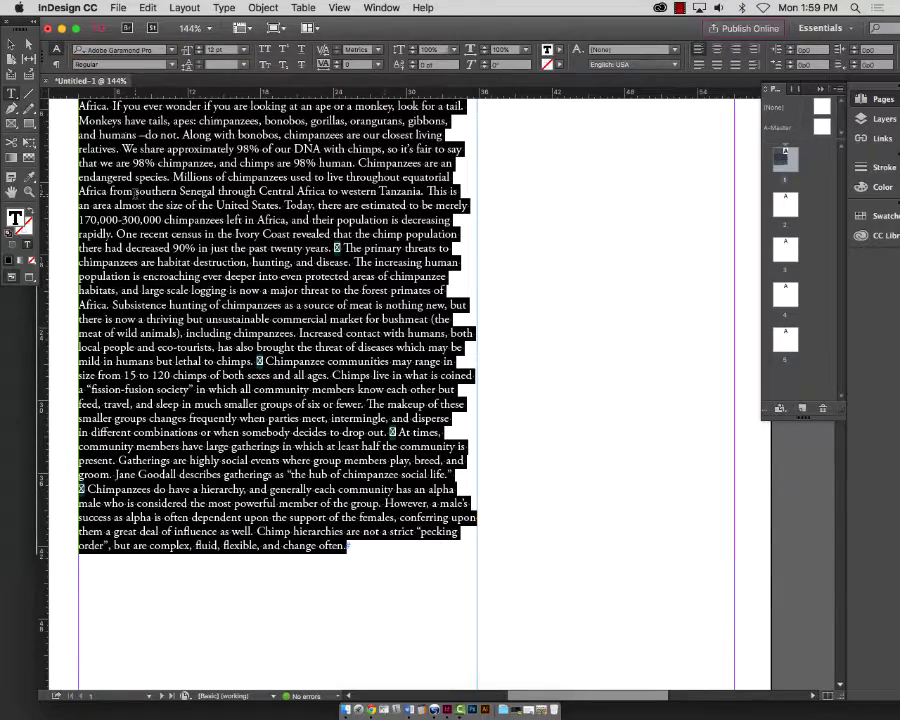
- Examine the missing-glyph box that follows "twenty years." in the Adobe Garamond Pro text
scroll(474, 230, down, 1)
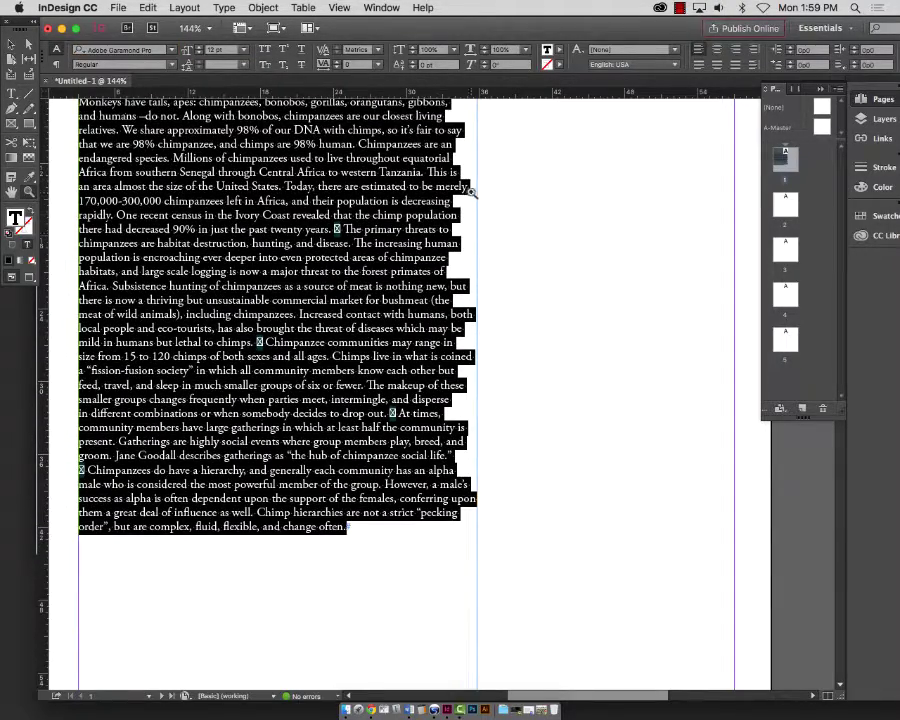
scroll(524, 198, up, 5)
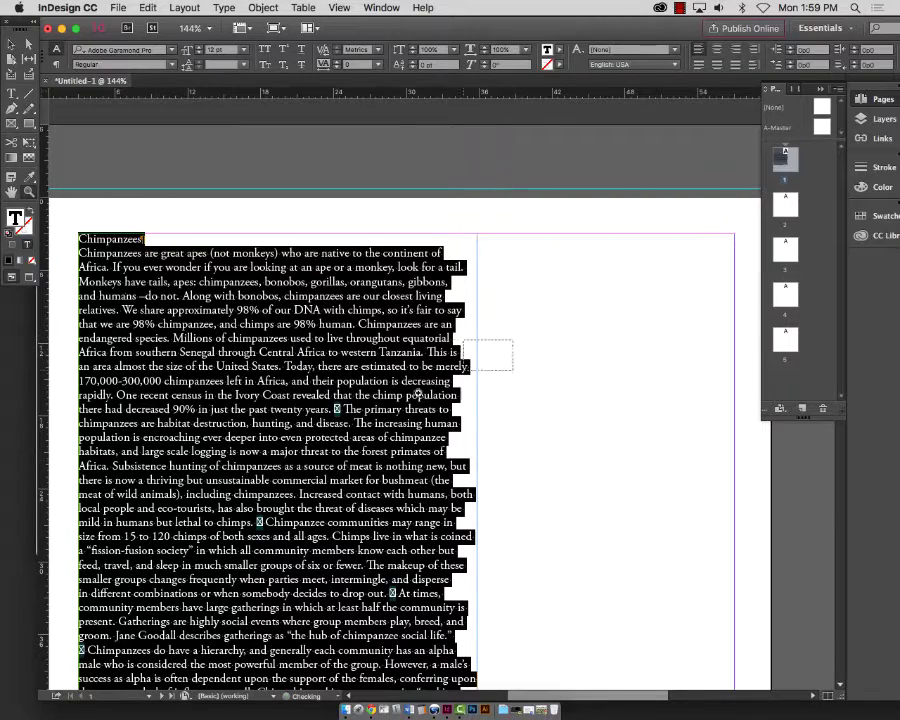
scroll(418, 395, up, 5)
key(Escape)
click(777, 562)
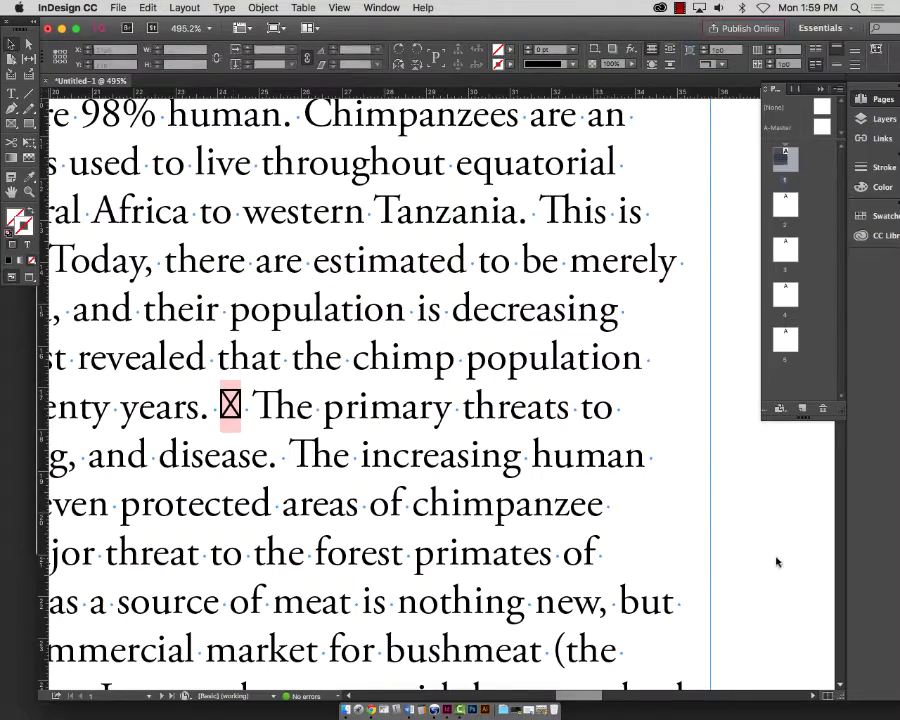
click(14, 91)
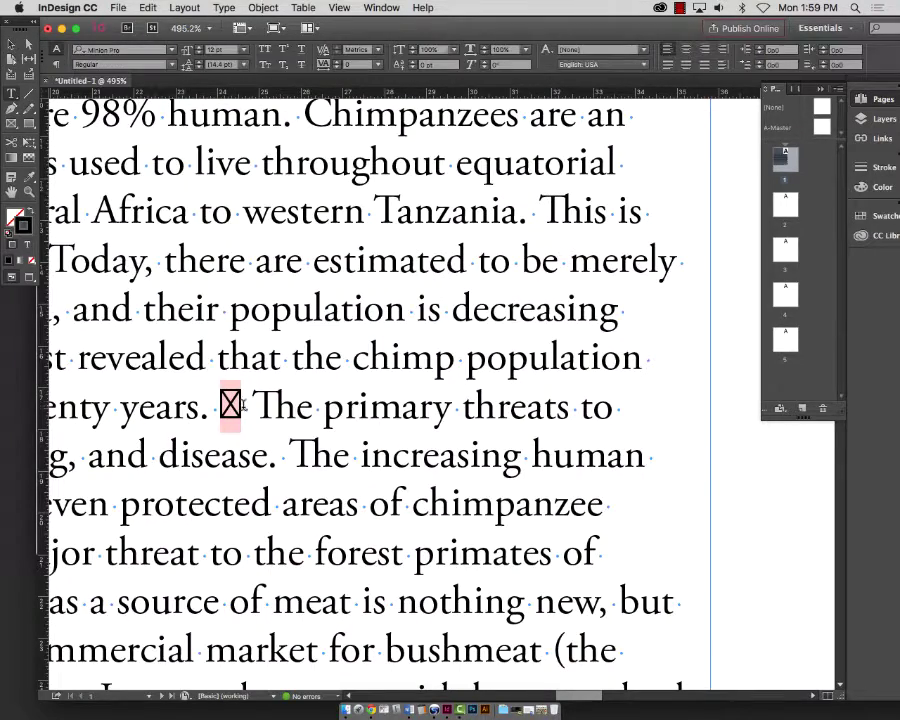
drag(243, 405, 220, 405)
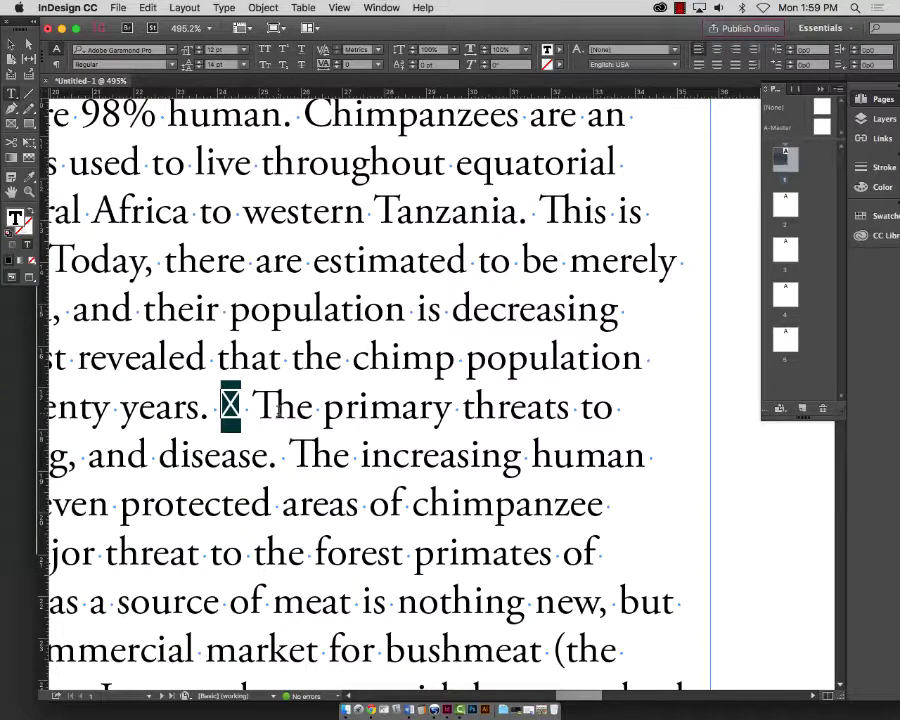
click(243, 407)
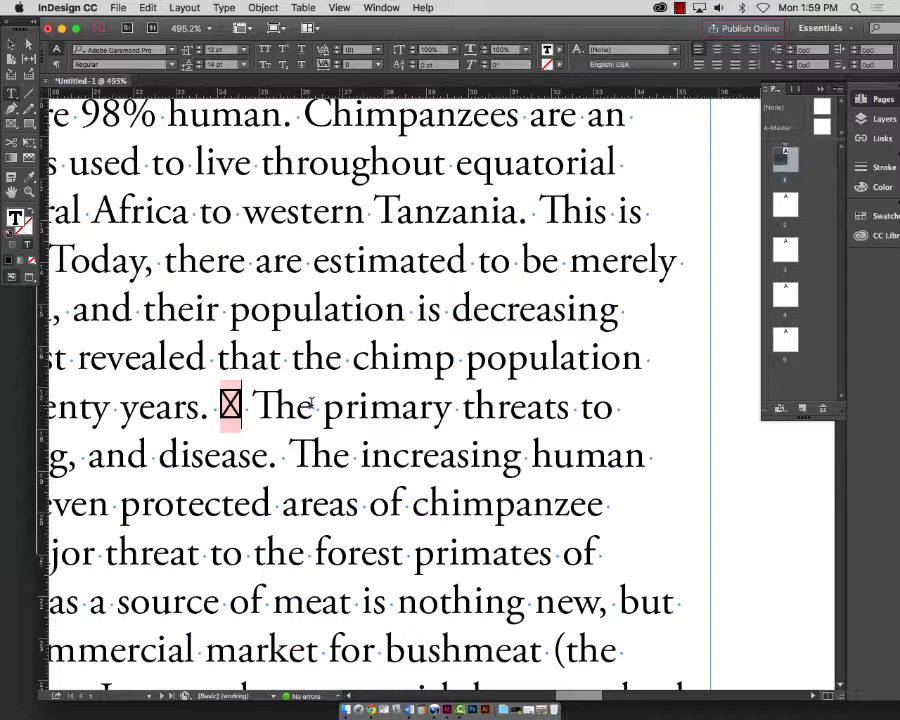
- Replace the missing-glyph box after "twenty years." with Adobe Garamond Pro's three-leaf clover ornament
double_click(243, 407)
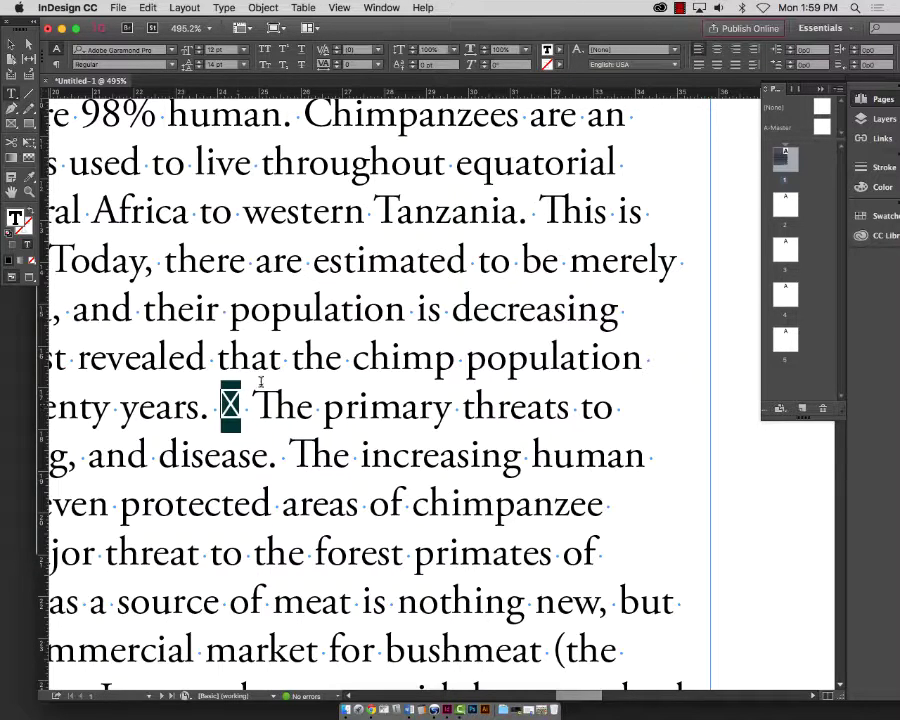
click(232, 8)
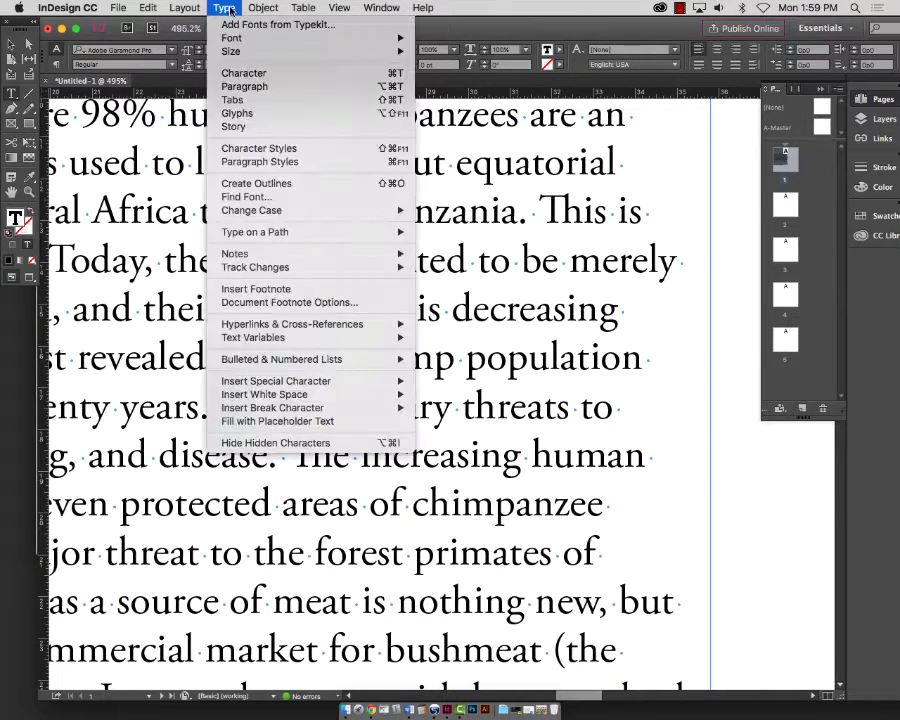
key(Return)
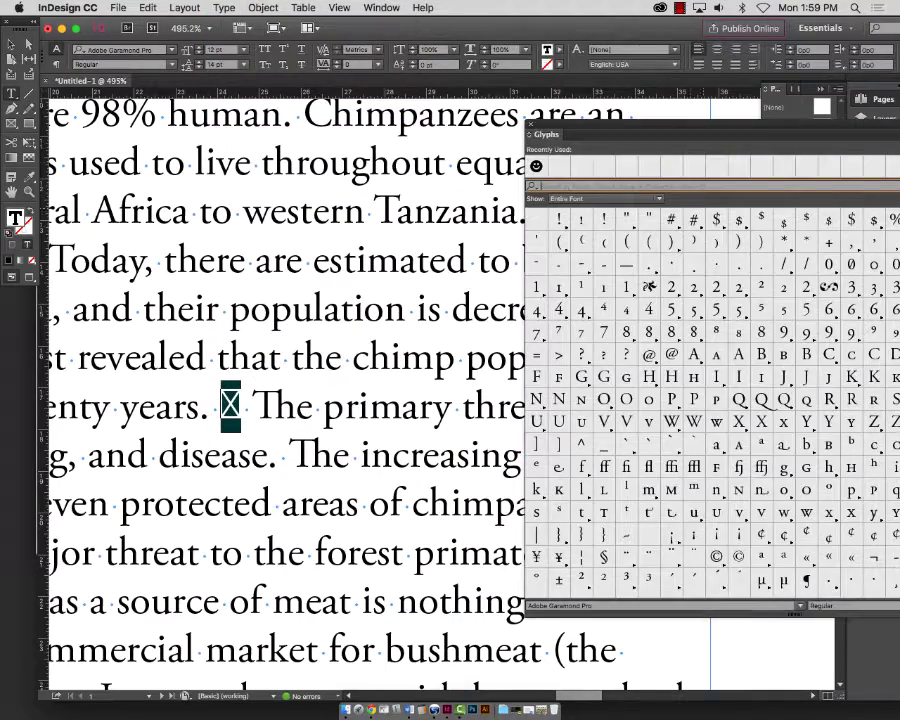
drag(661, 136, 307, 79)
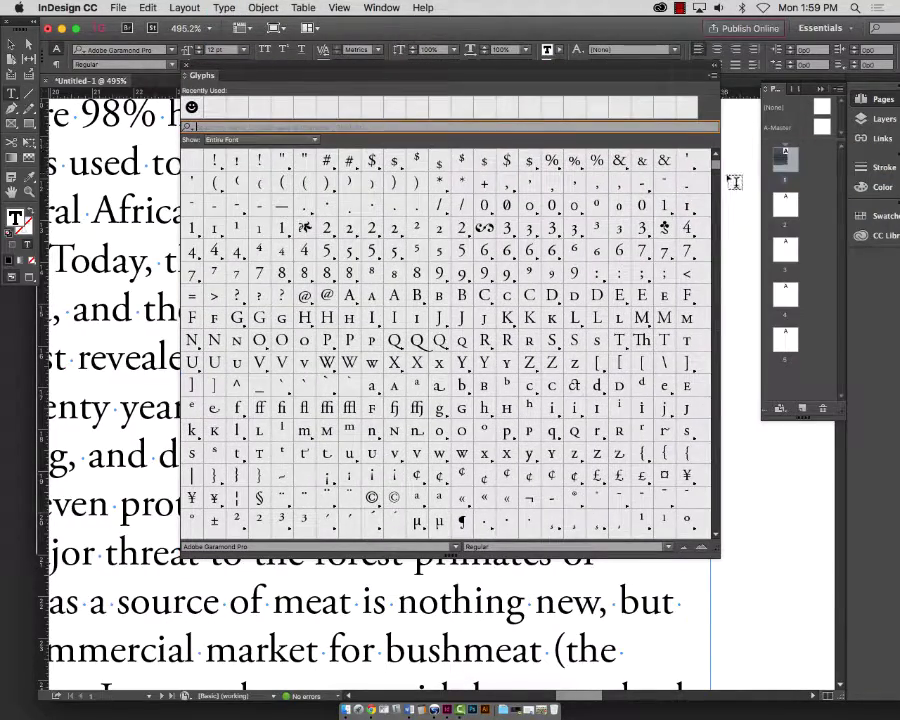
scroll(504, 145, down, 2)
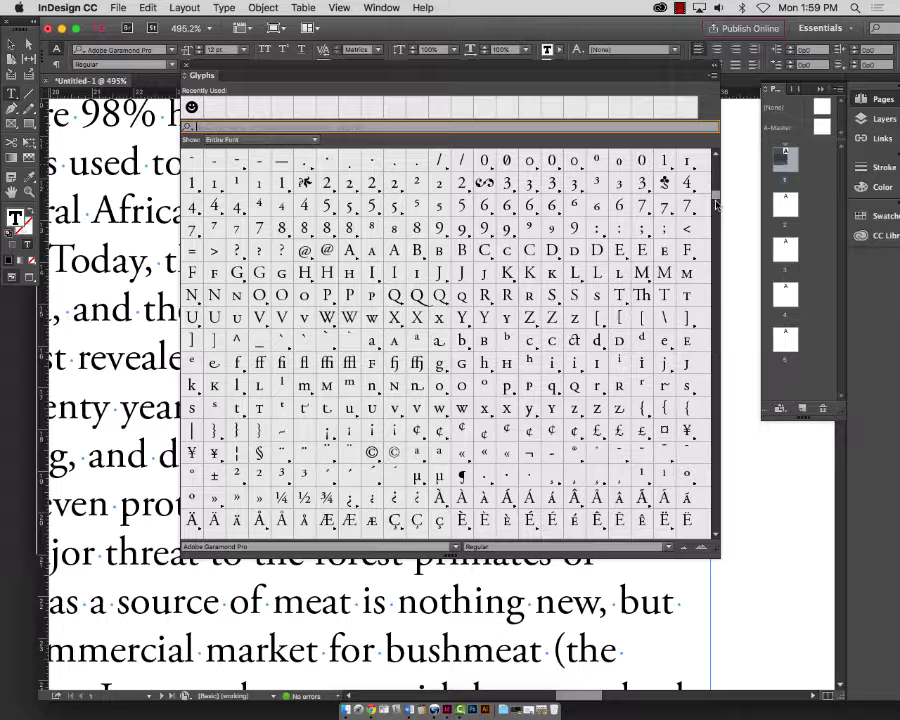
click(484, 183)
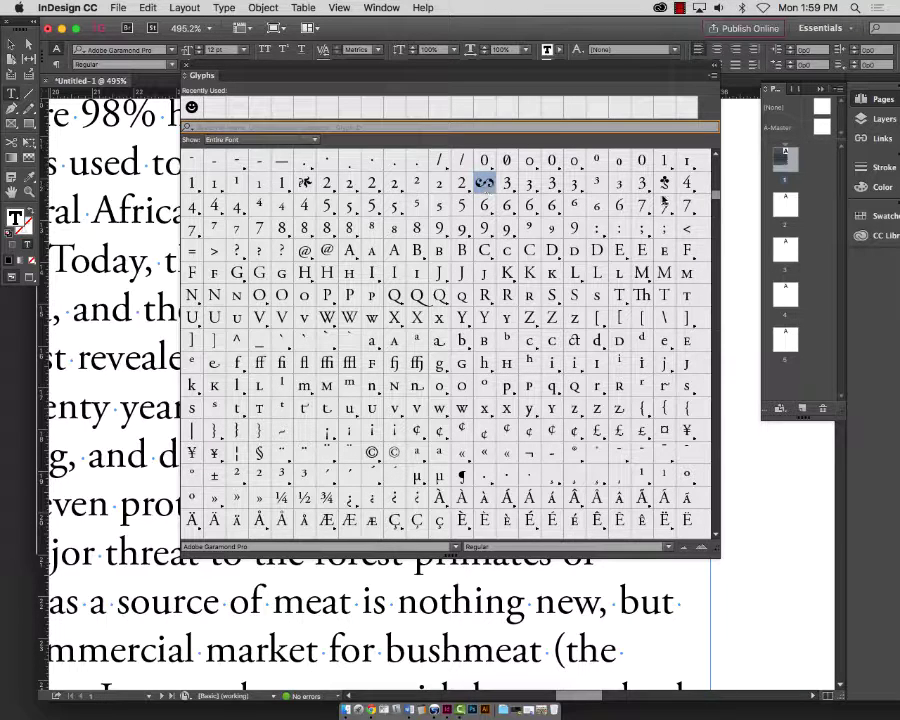
click(665, 185)
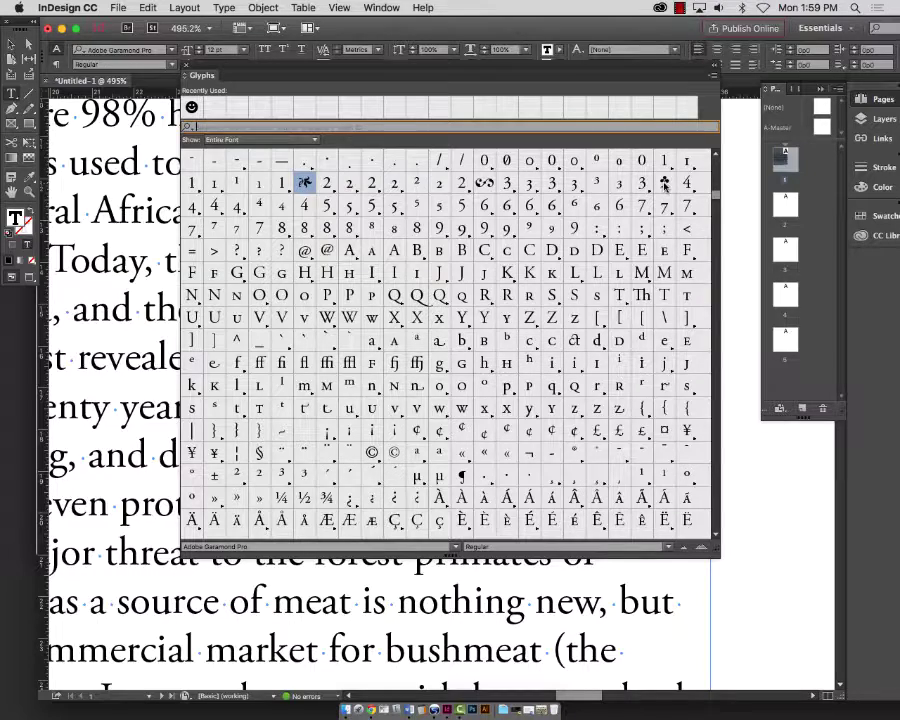
double_click(665, 183)
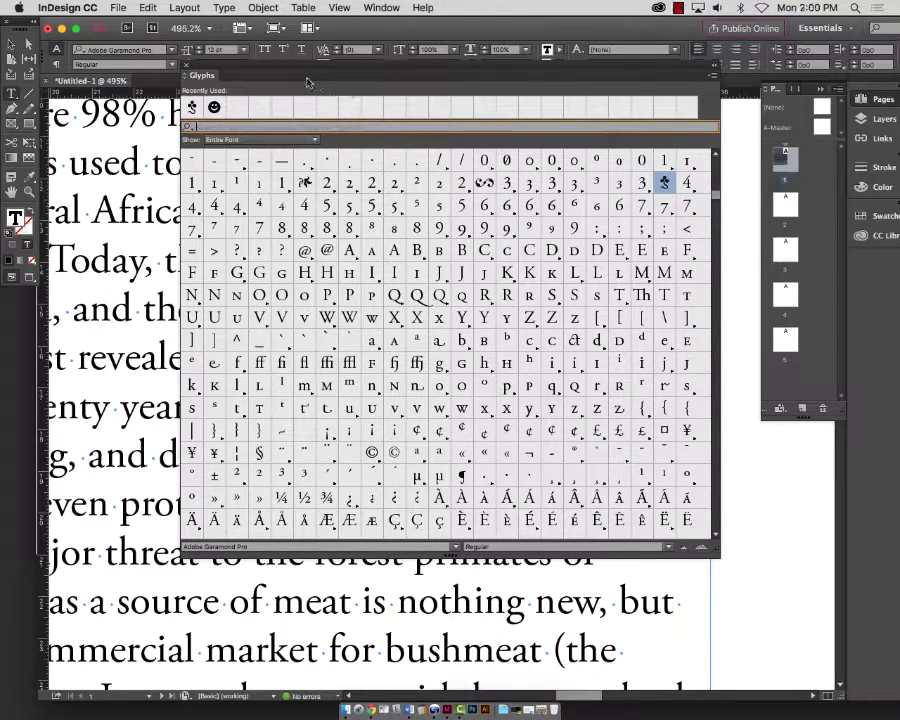
drag(195, 76, 335, 90)
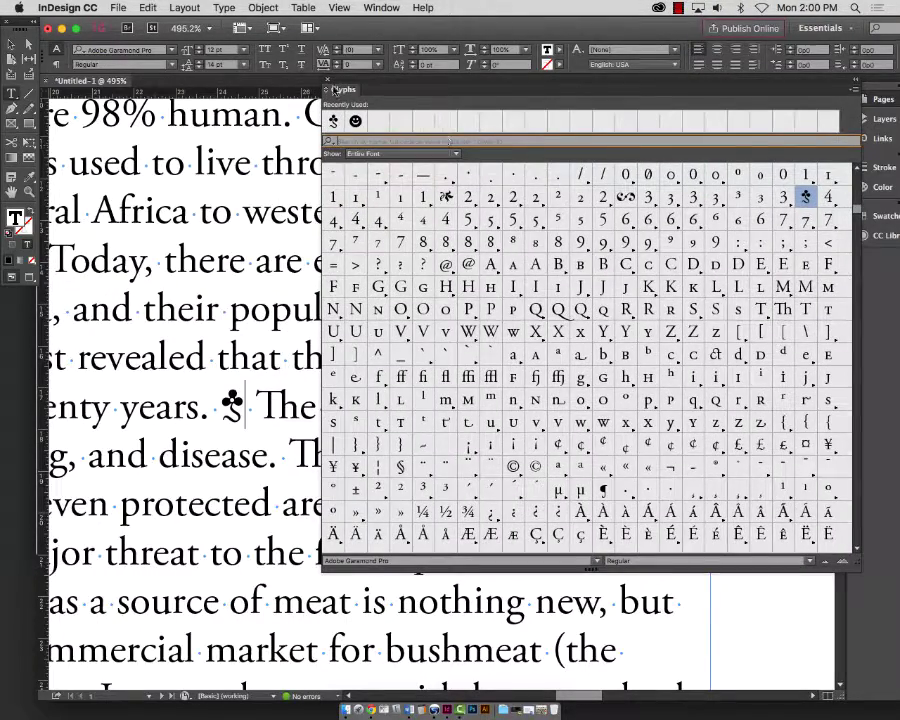
click(328, 80)
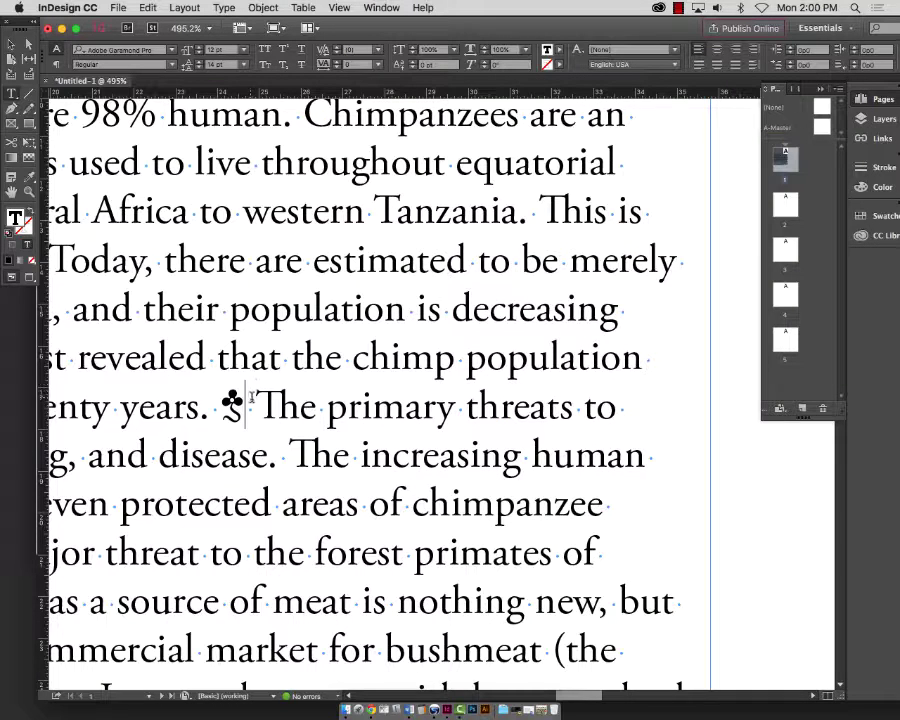
- Inspect the clover ornament's selection and the remaining missing-glyph boxes throughout the text
key(shift+Left)
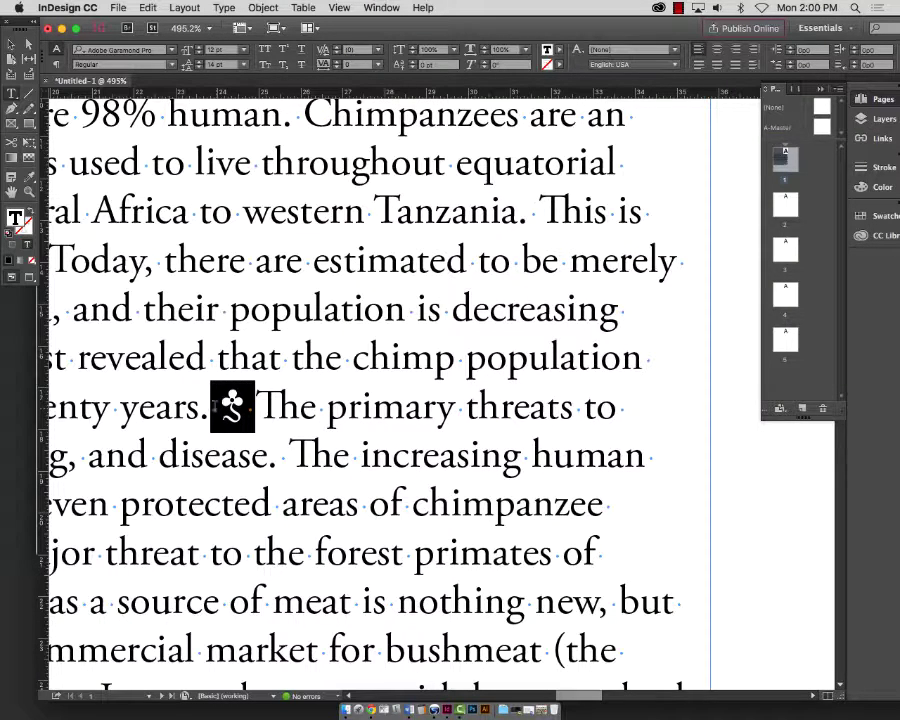
key(Right)
key(shift+Left)
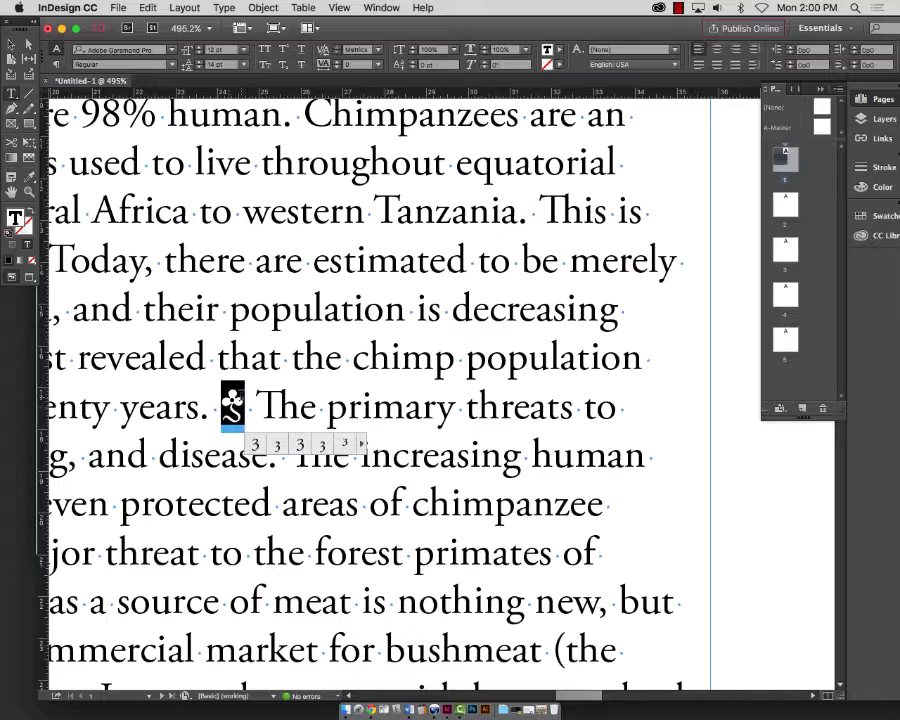
key(super+0)
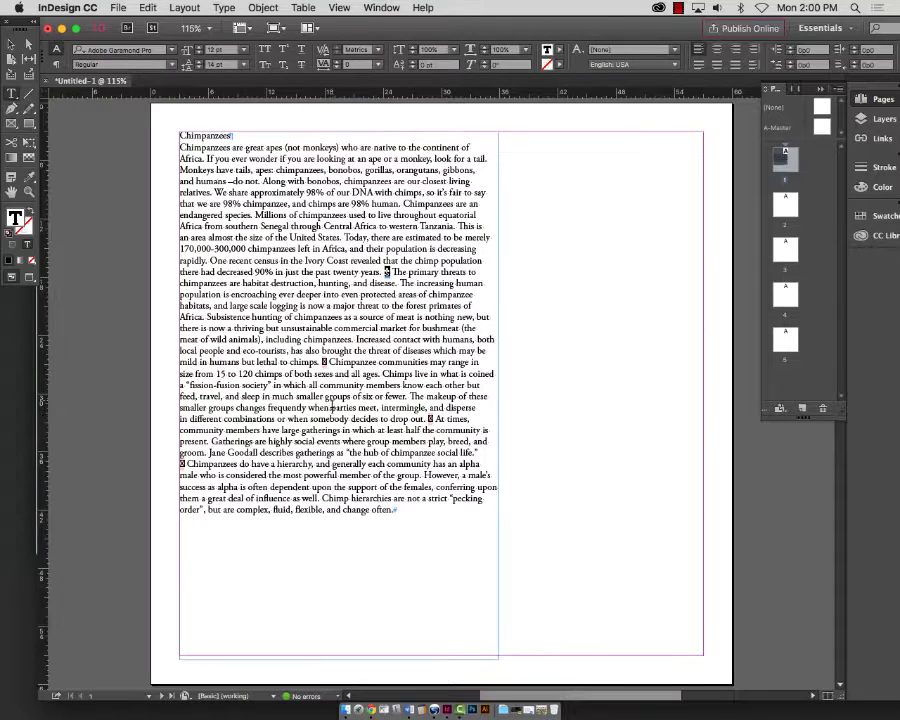
click(29, 191)
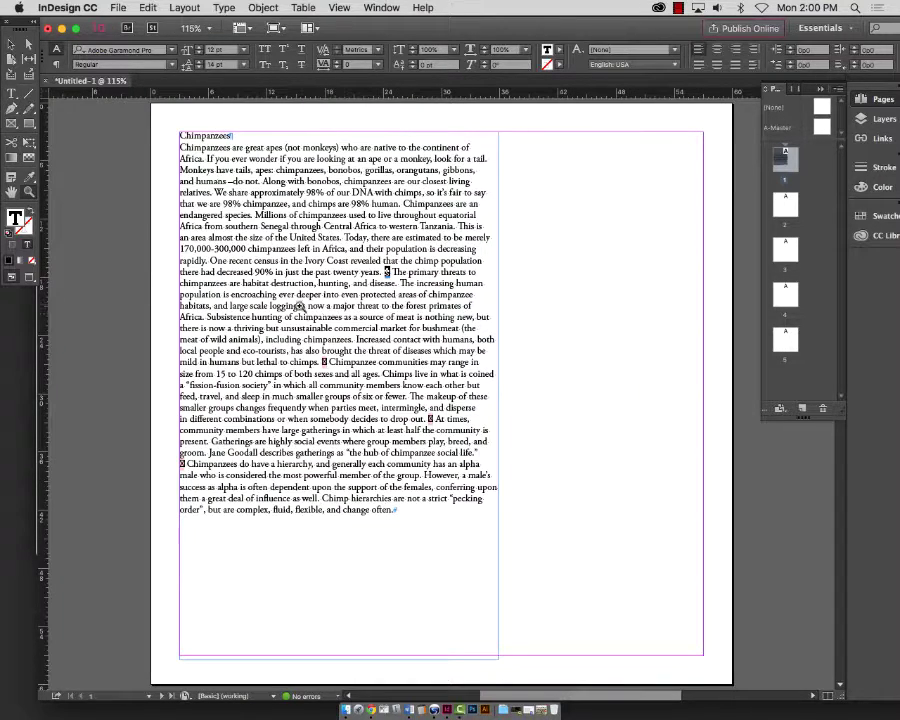
drag(215, 215, 570, 556)
click(12, 93)
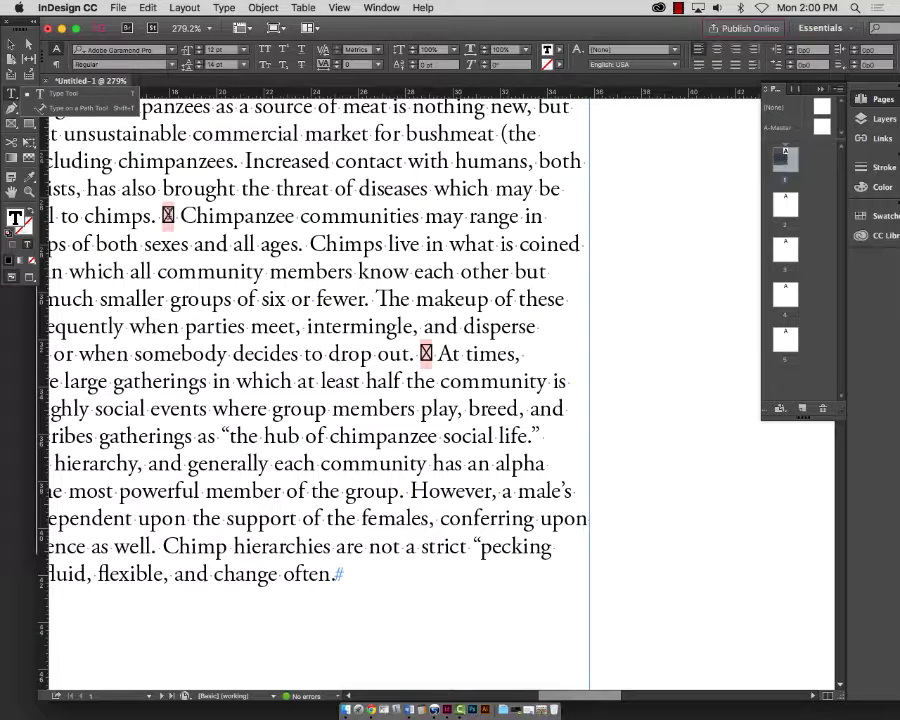
key(super+0)
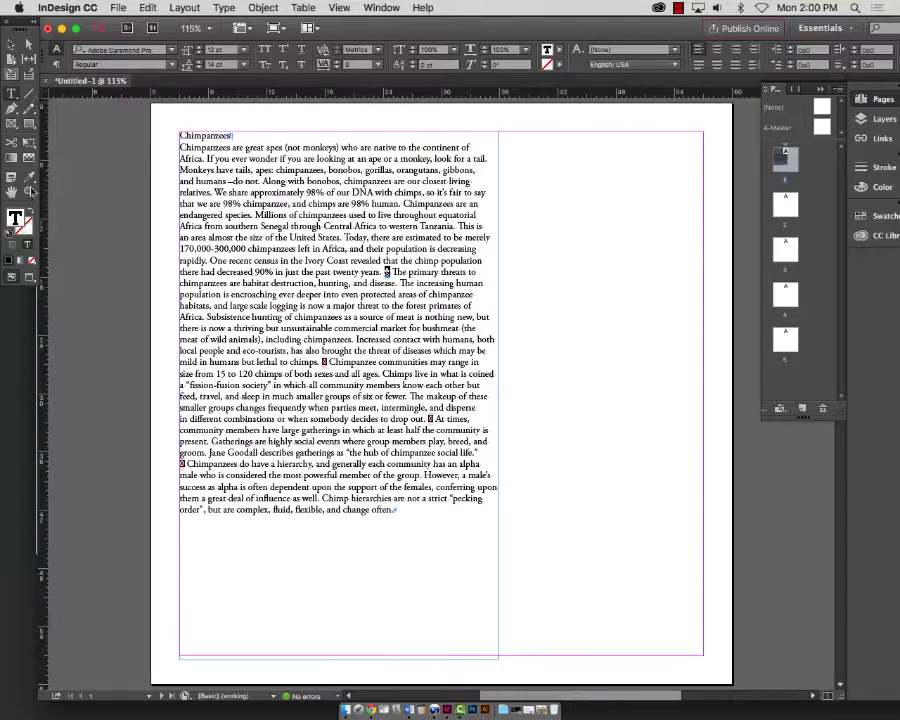
click(30, 191)
drag(161, 115, 568, 541)
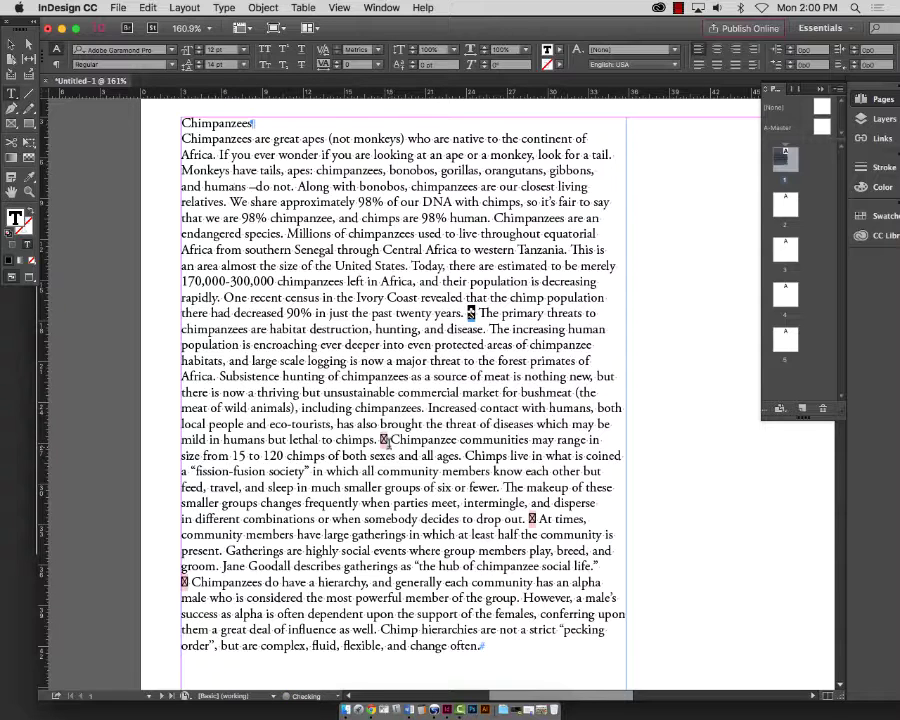
- Set up Find/Change to find the smiley glyph taken from after "lethal to chimps."
double_click(384, 440)
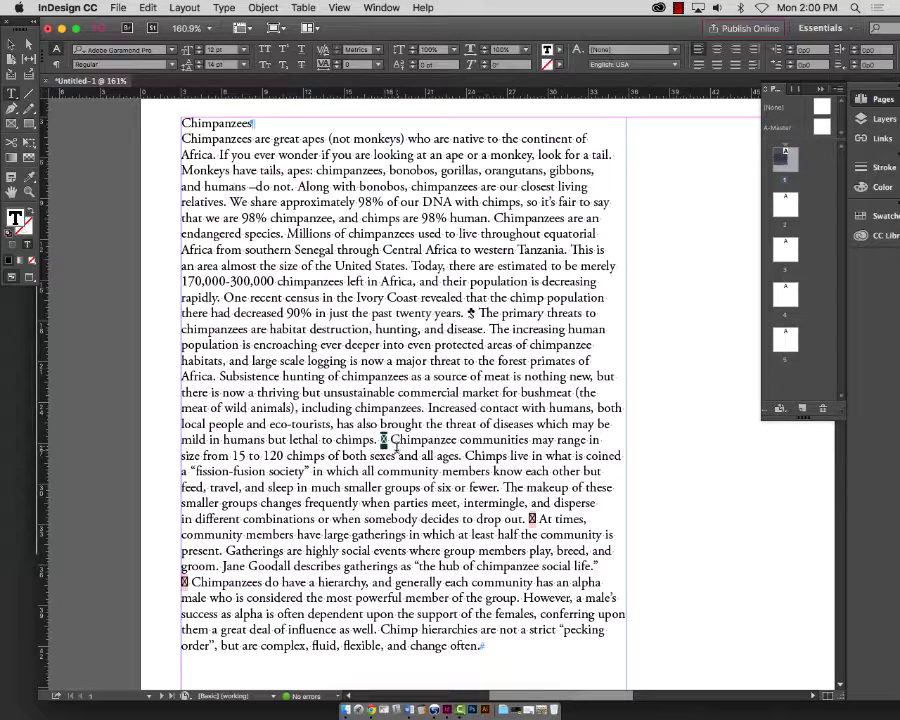
key(Escape)
key(super+shift+a)
click(150, 7)
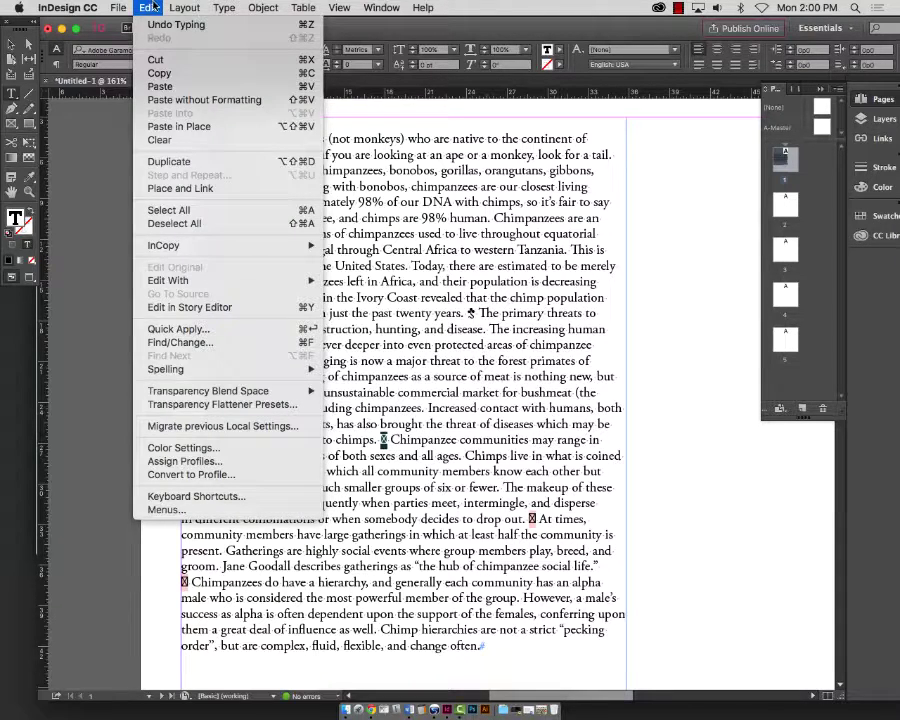
click(203, 343)
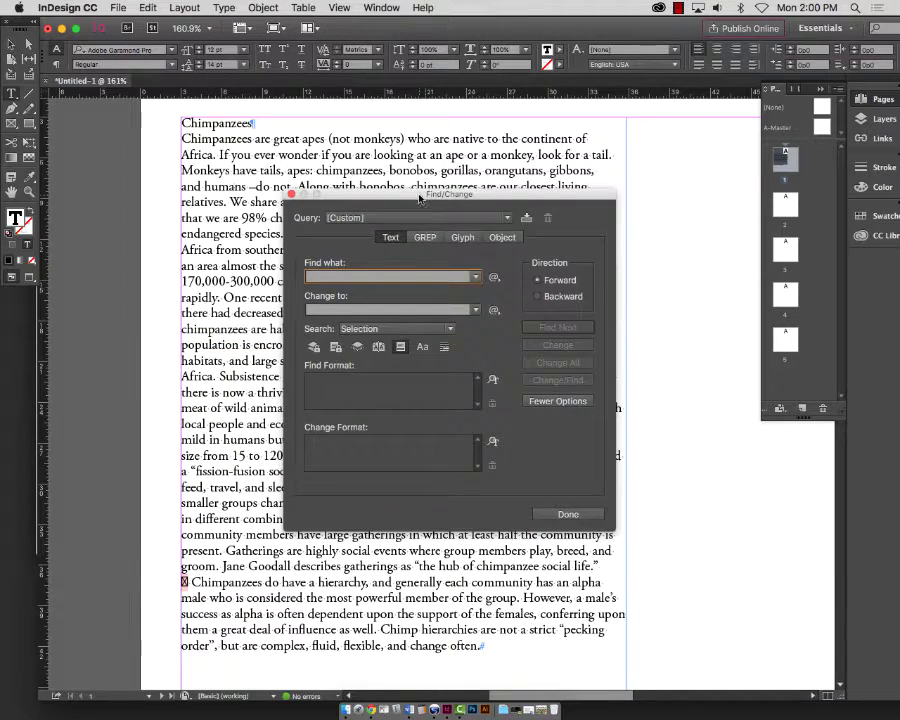
drag(501, 194, 694, 111)
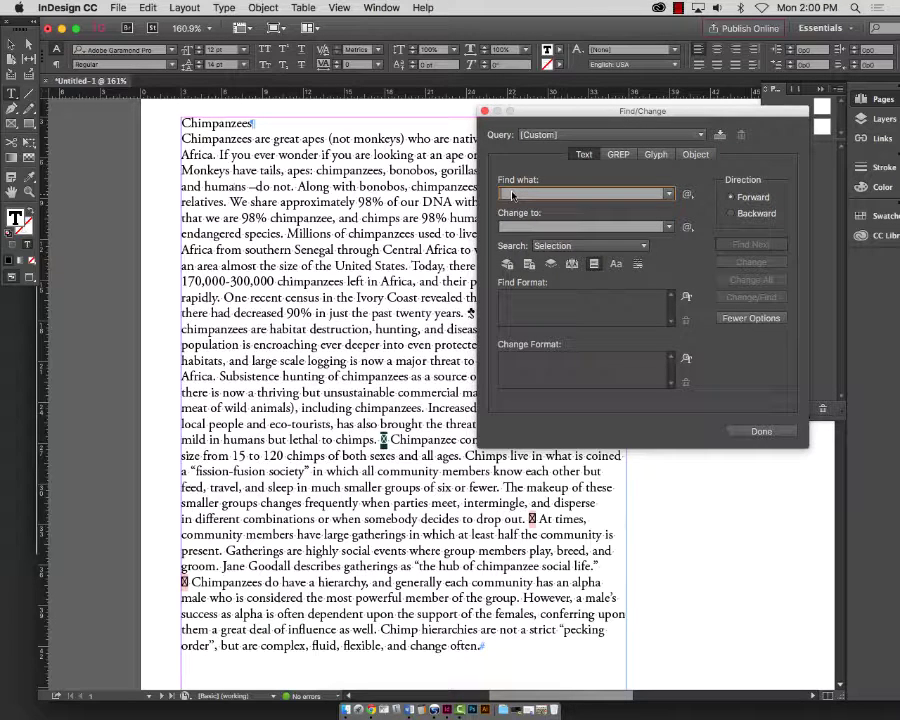
click(512, 194)
text(•)
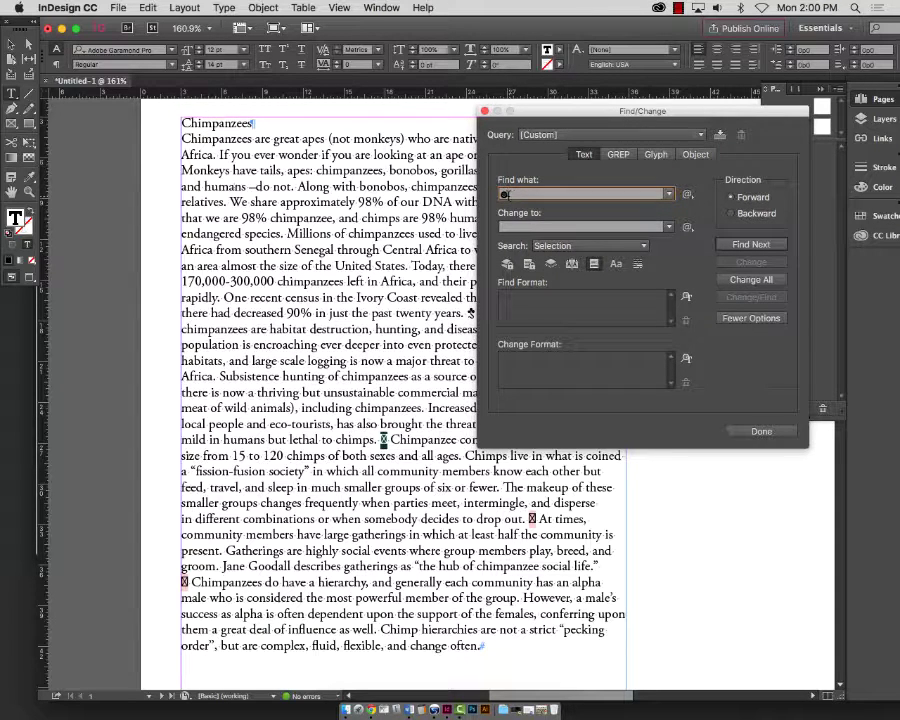
- Try to use the clover ornament copied from after "twenty years." as the Find/Change replacement text
drag(529, 120, 608, 125)
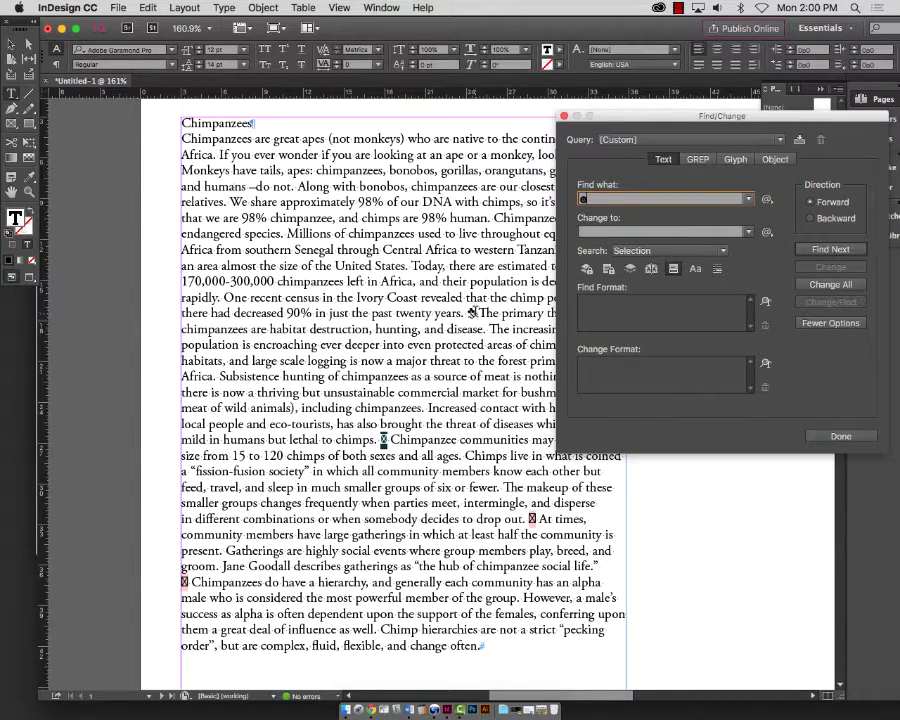
double_click(472, 313)
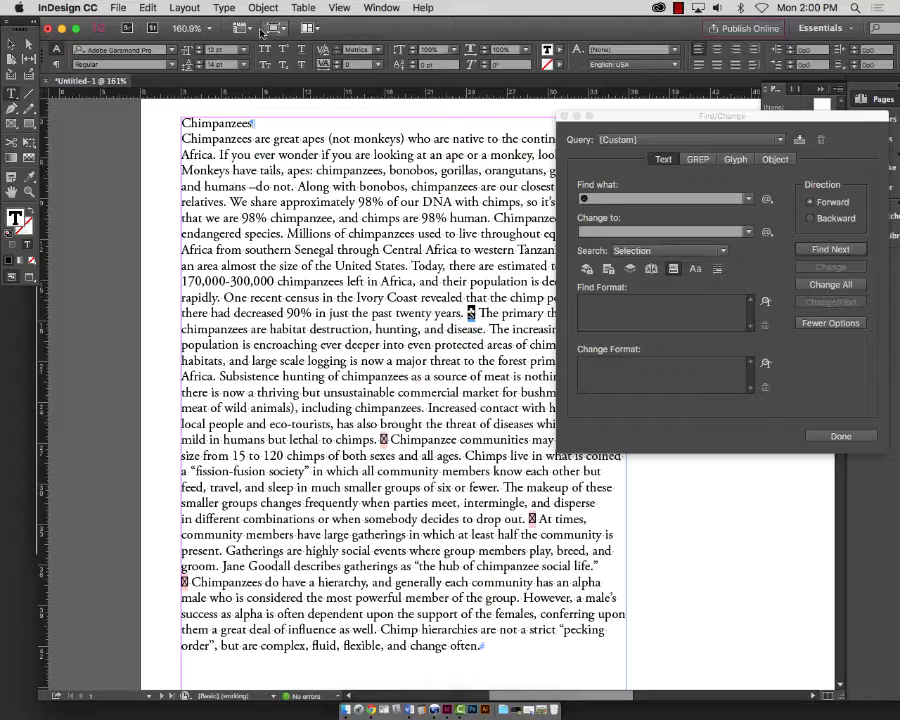
click(147, 7)
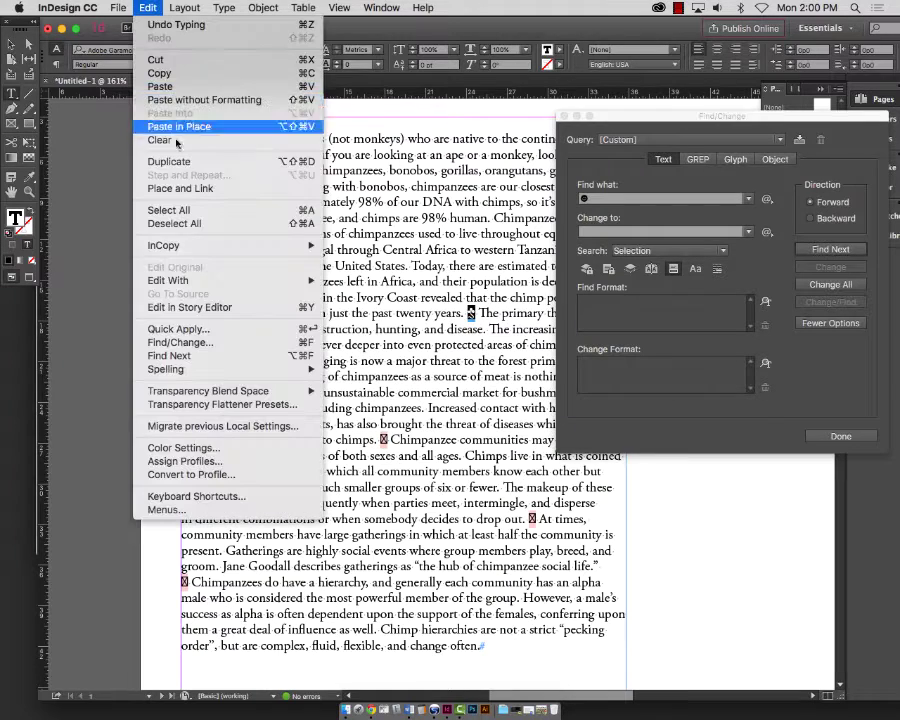
click(167, 74)
click(598, 232)
key(cmd+v)
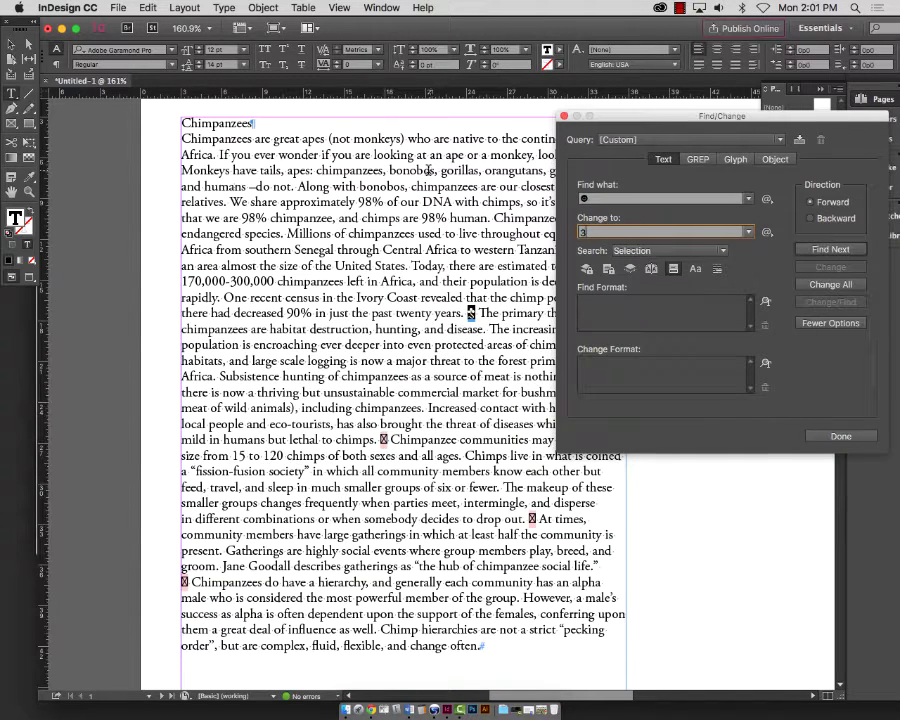
- Try again to enter the clover ornament after "twenty years." as the replacement text and check the special symbols offered for it
click(476, 313)
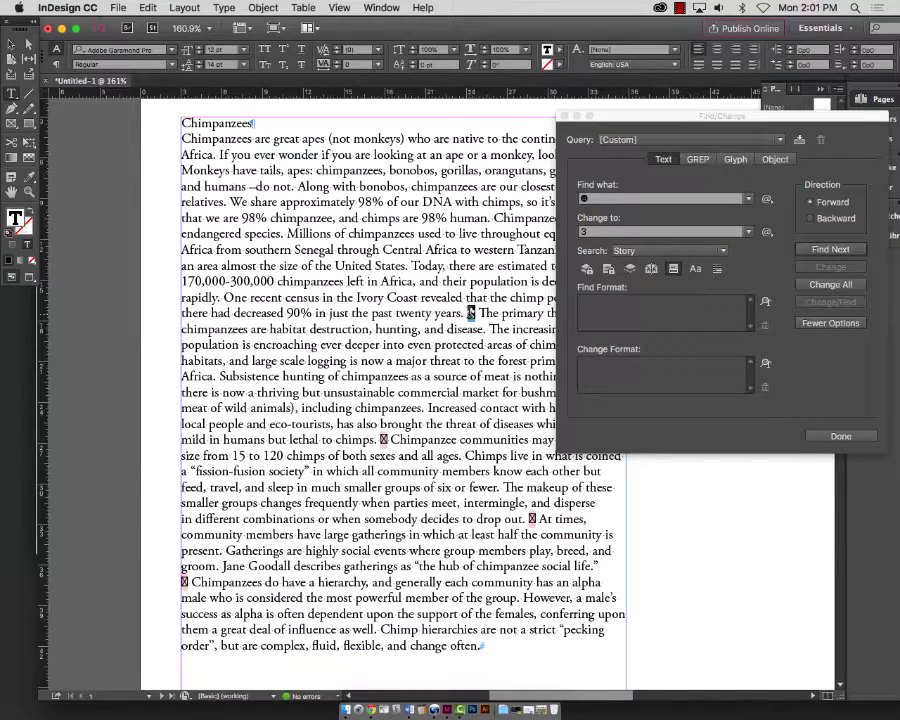
key(shift+Left)
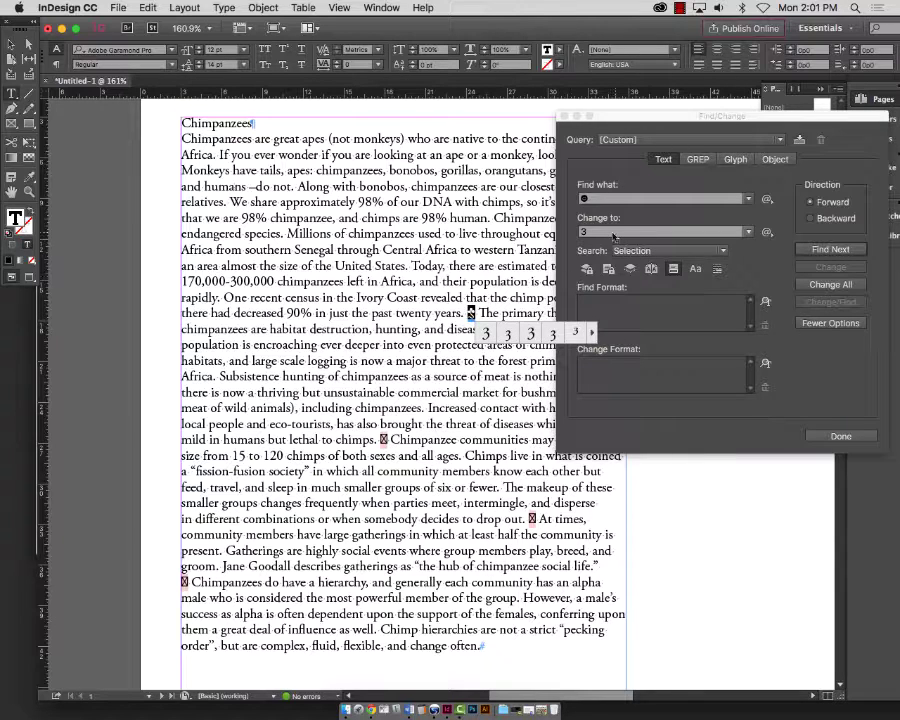
click(581, 231)
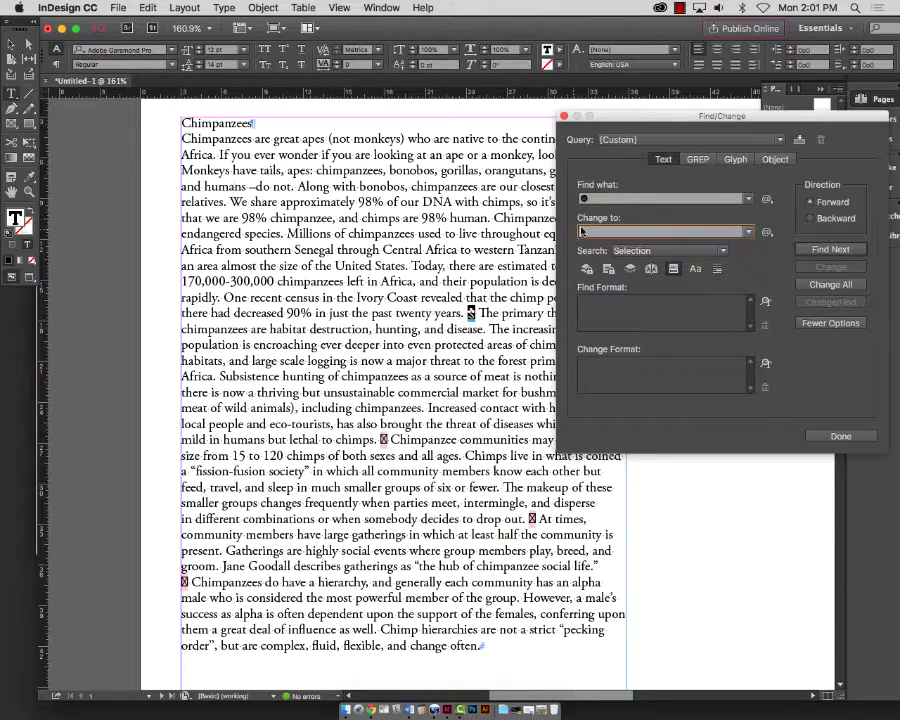
click(767, 232)
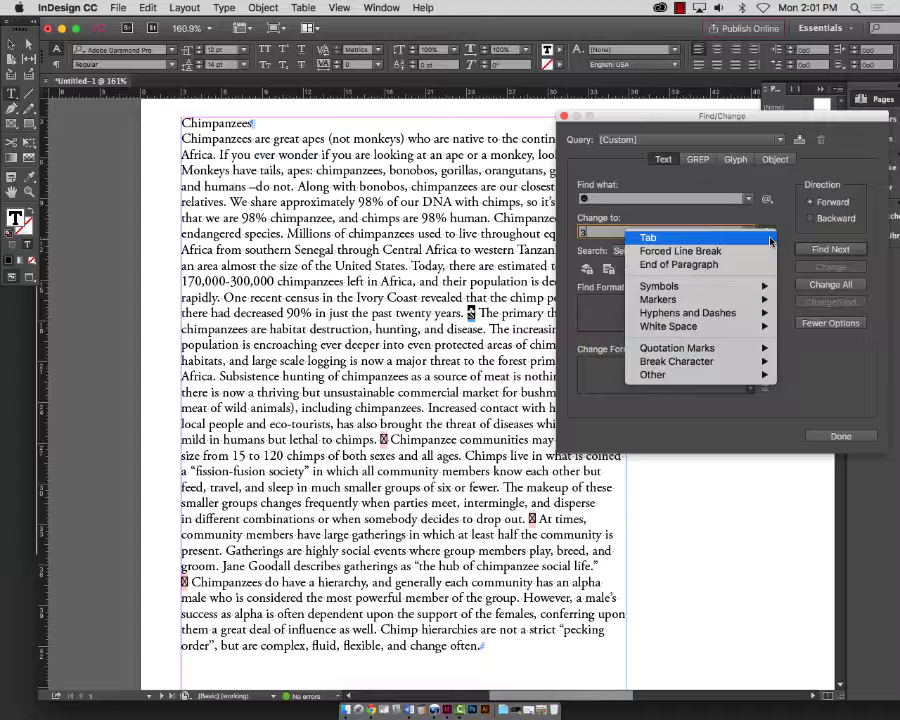
mouse_move(762, 288)
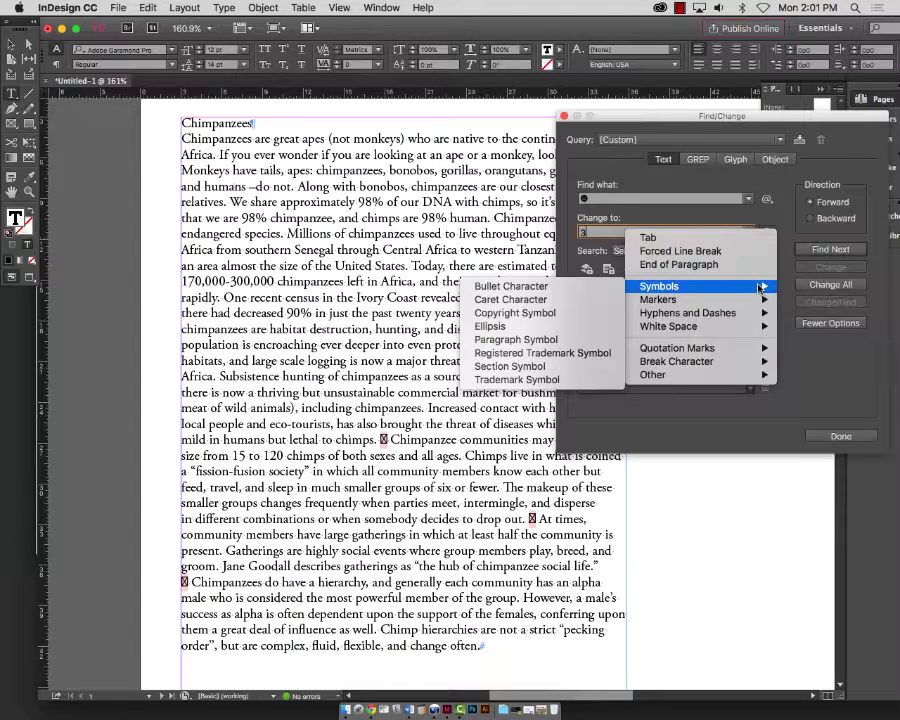
key(Escape)
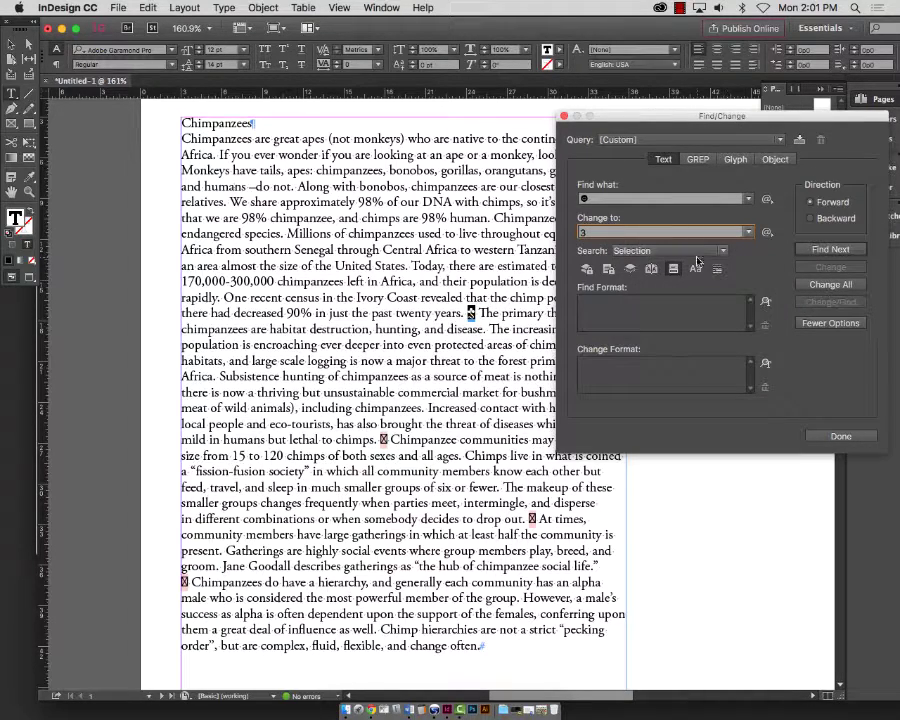
- Switch Find/Change to a glyph search and select the missing-glyph box after "lethal to chimps."
click(739, 162)
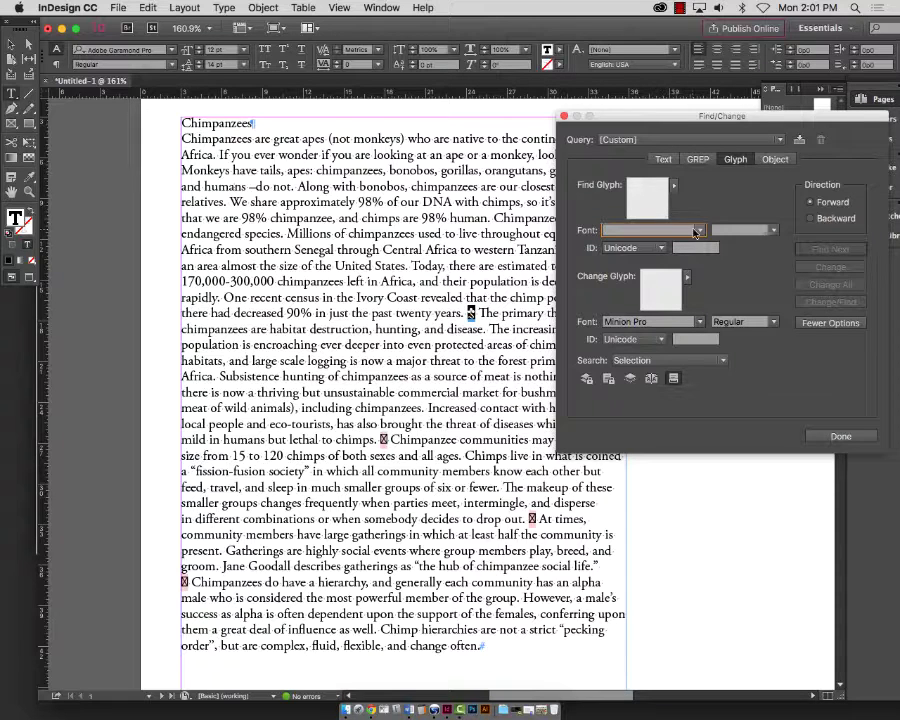
click(276, 309)
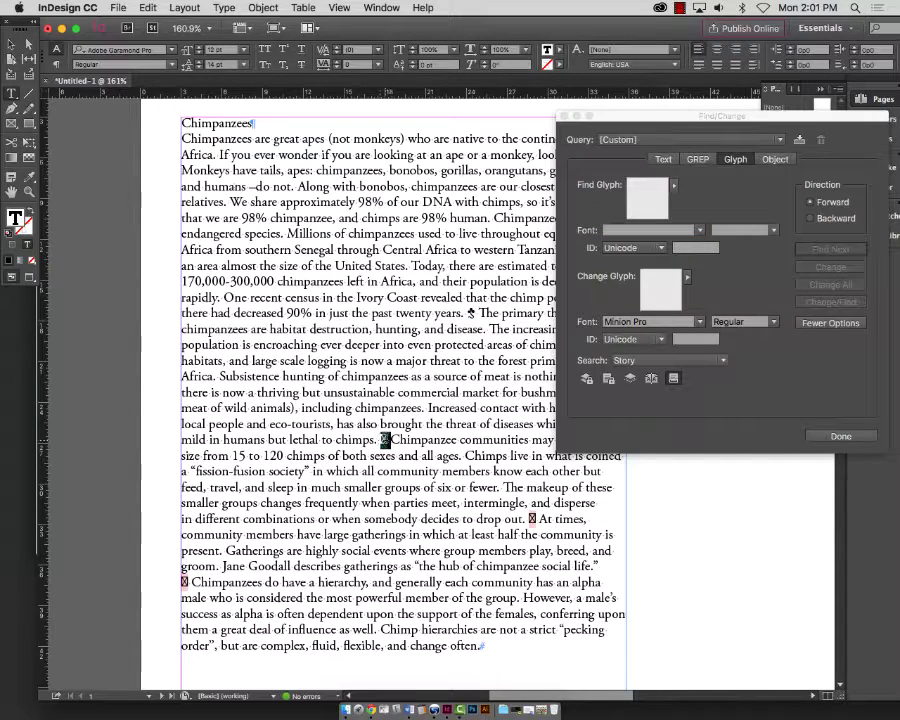
click(596, 345)
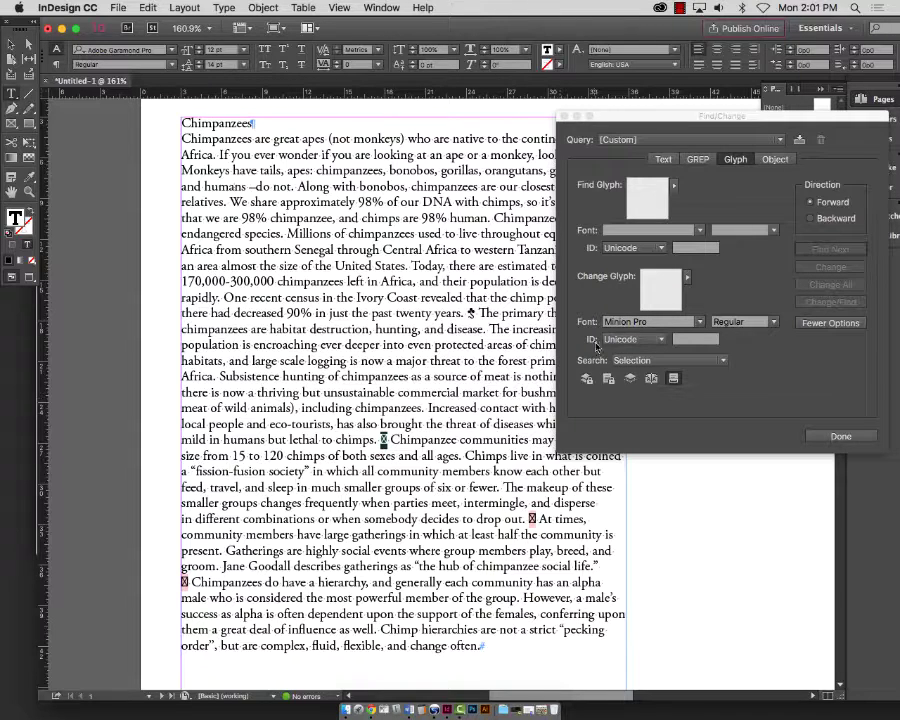
click(644, 198)
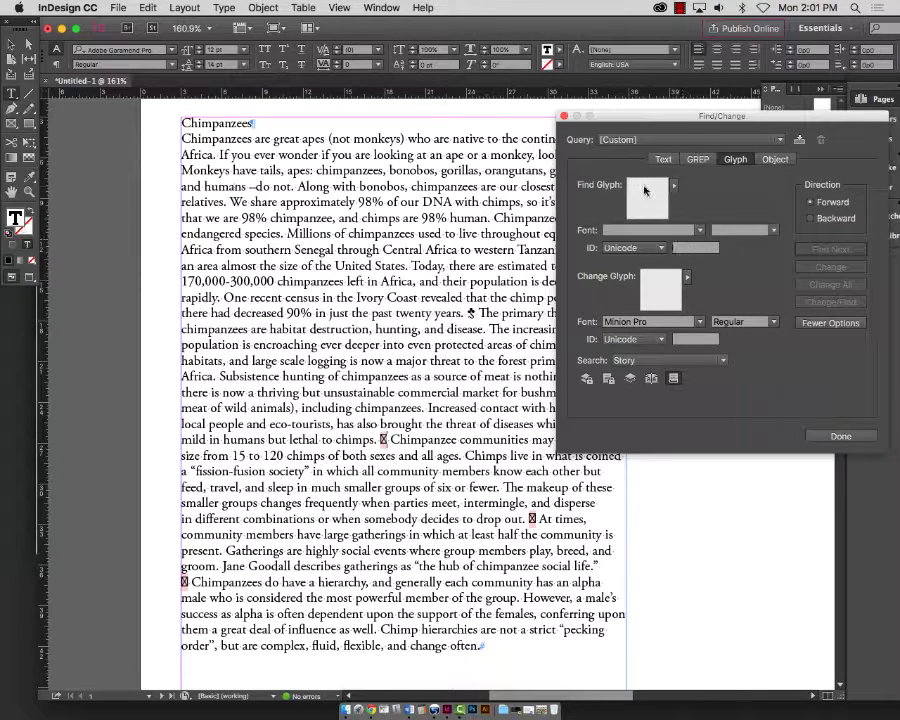
- Set the glyph to find to the Helvetica Neue Regular black smiley, Unicode 263B
click(674, 186)
click(690, 234)
click(699, 231)
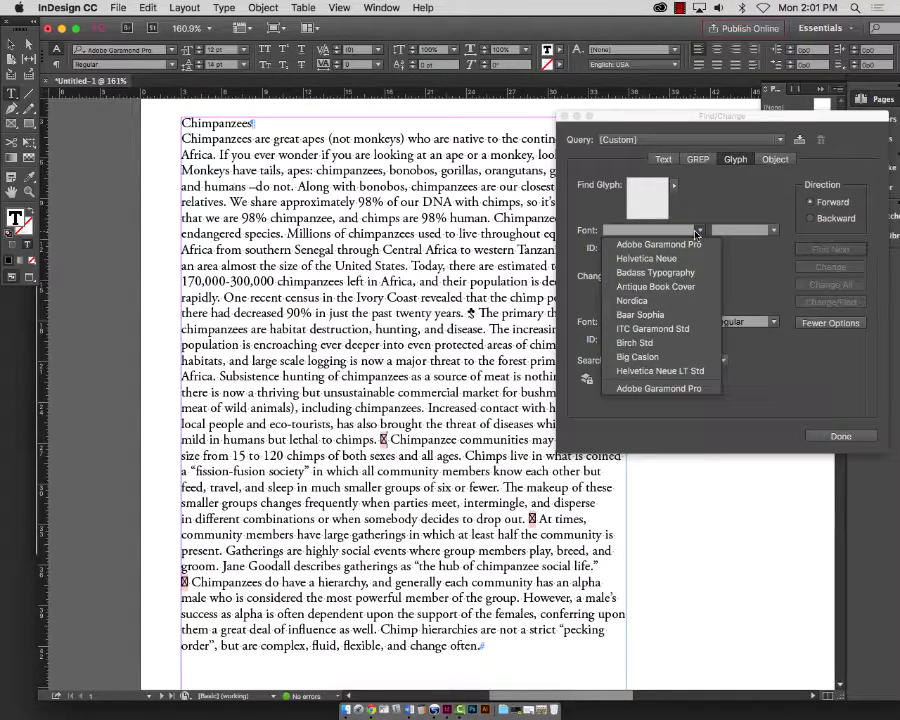
click(647, 258)
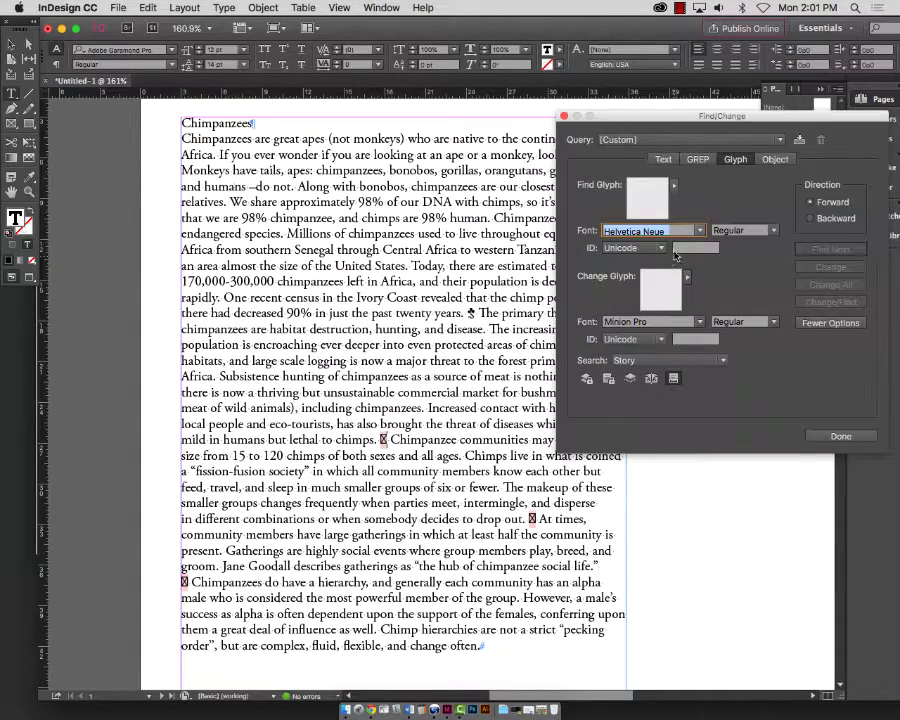
click(675, 186)
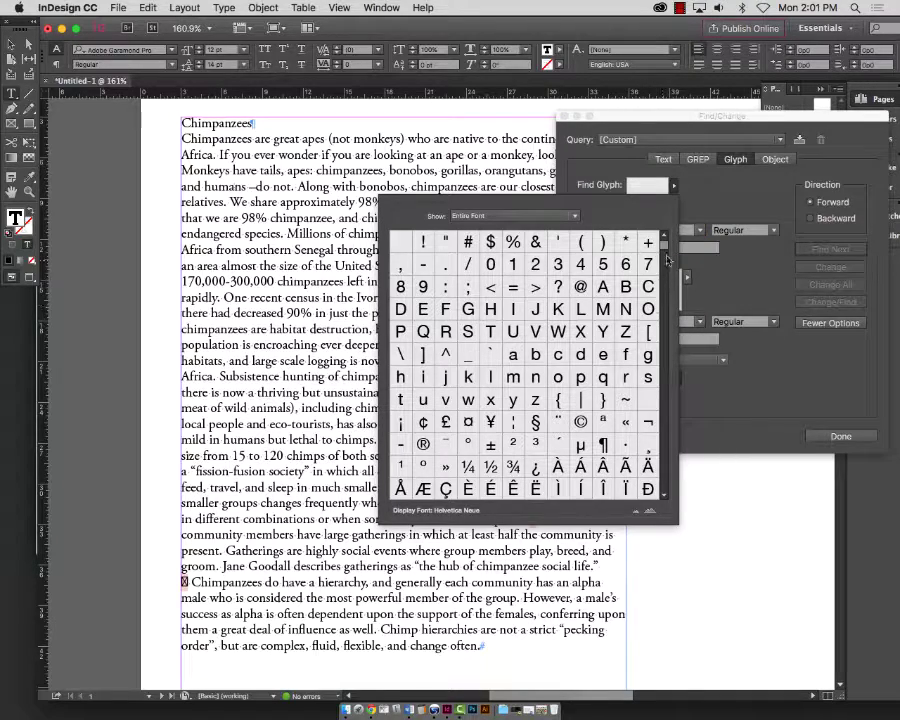
scroll(667, 481, down, 10)
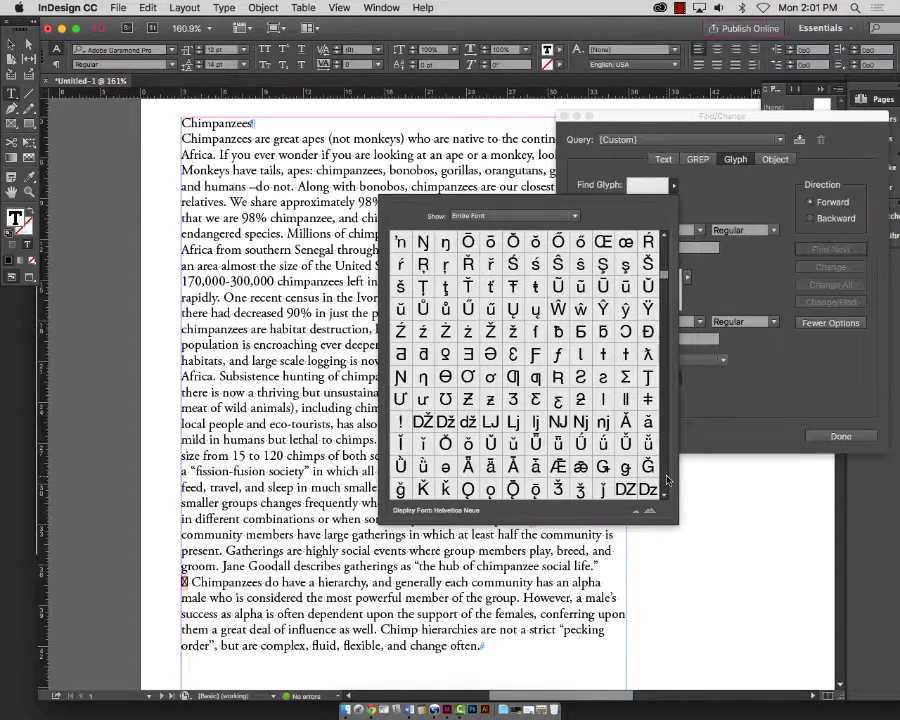
scroll(667, 481, down, 15)
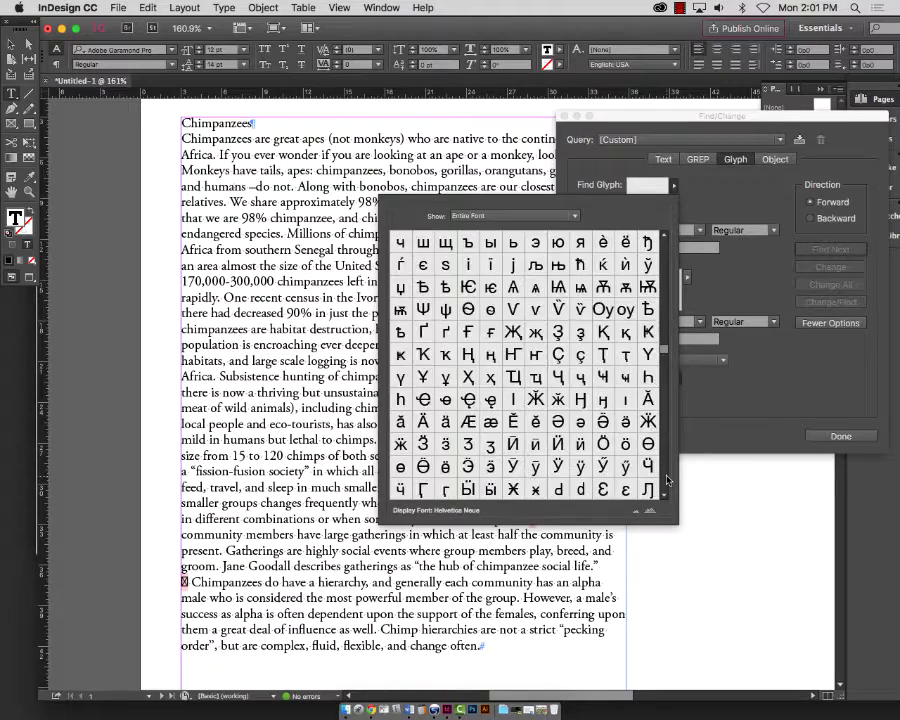
scroll(667, 481, down, 5)
drag(658, 393, 662, 471)
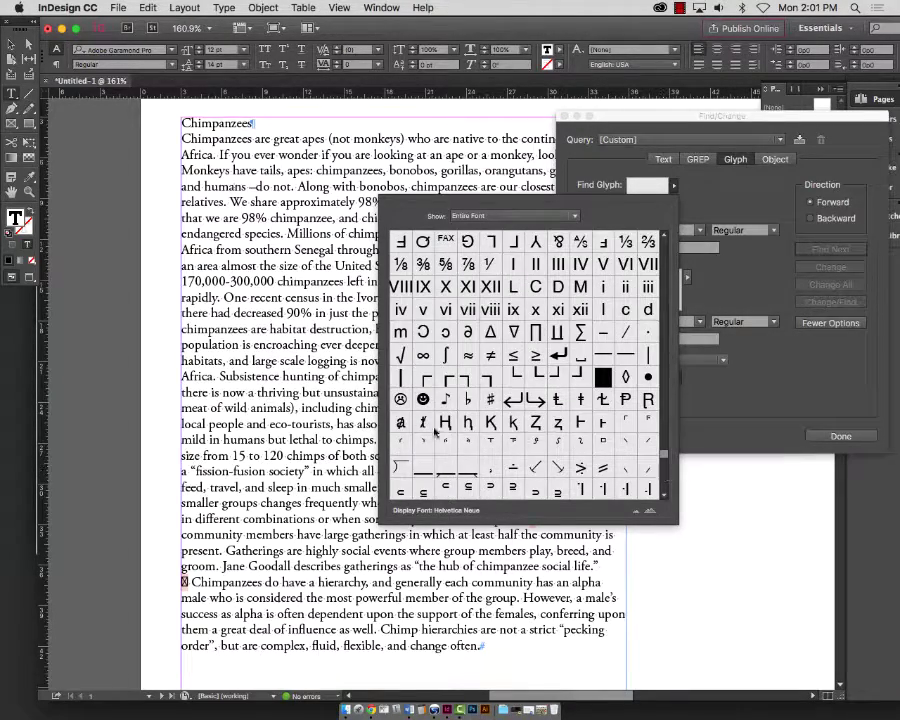
click(423, 398)
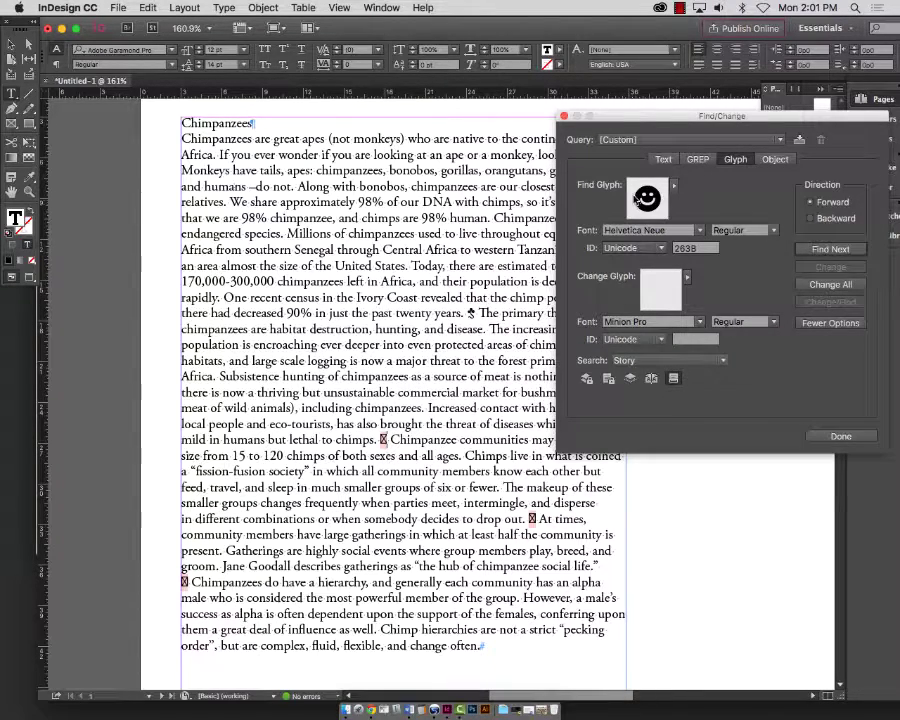
- Set the replacement glyph to the three-leaf clover ornament in Adobe Garamond Pro Regular, Unicode 0033
click(648, 321)
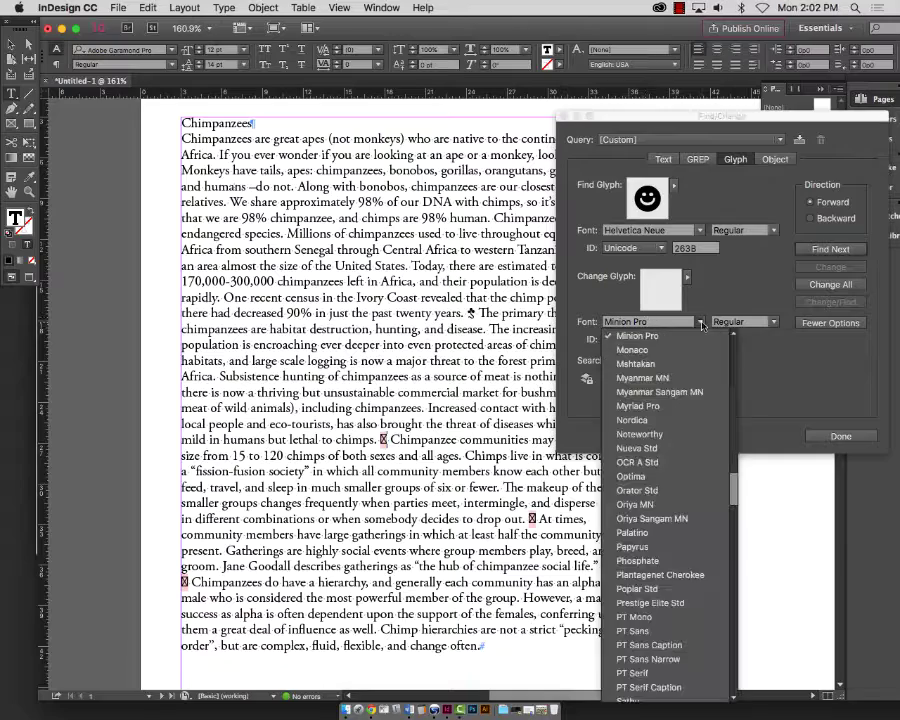
scroll(734, 485, up, 5)
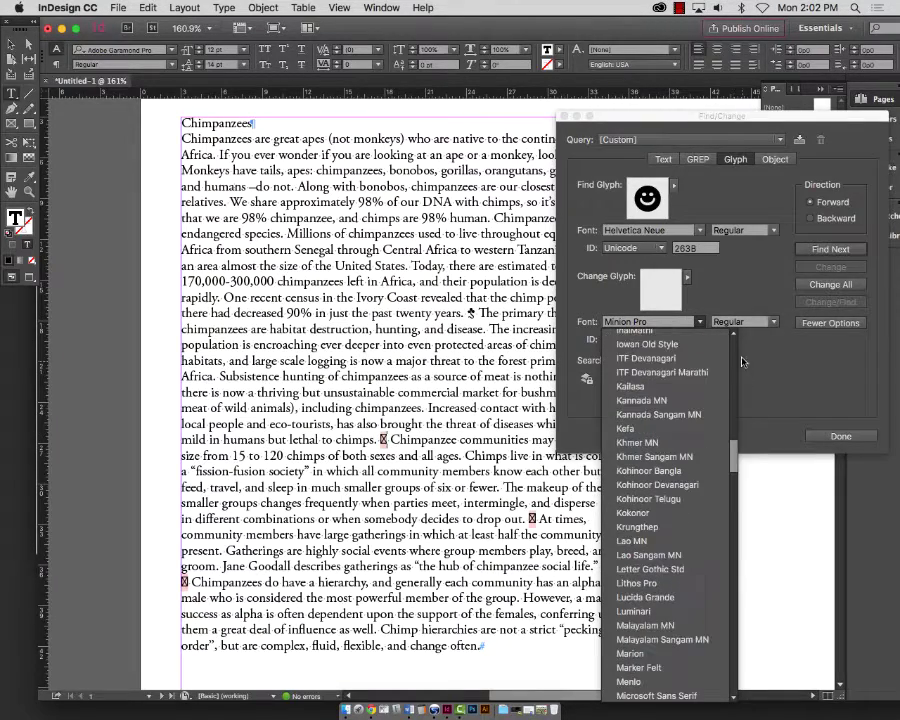
scroll(738, 350, up, 10)
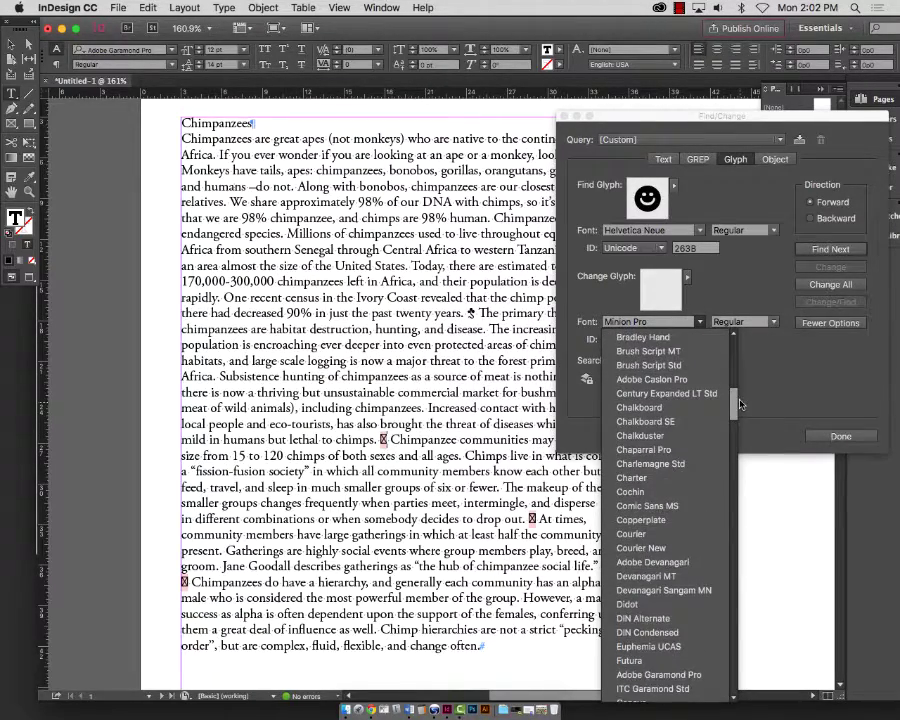
scroll(742, 415, down, 2)
scroll(742, 415, down, 3)
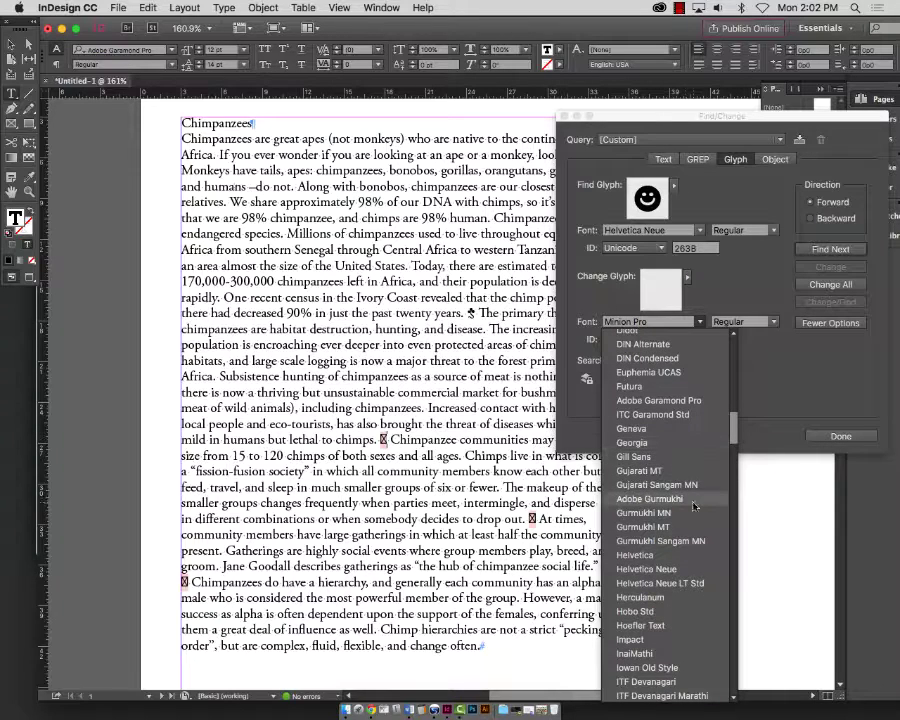
click(690, 400)
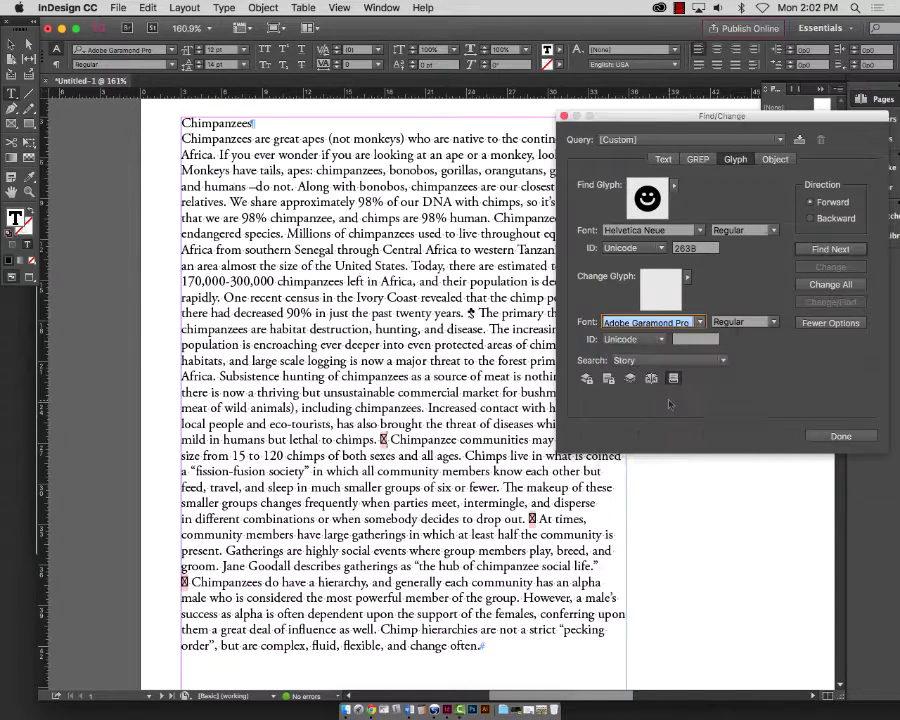
click(687, 279)
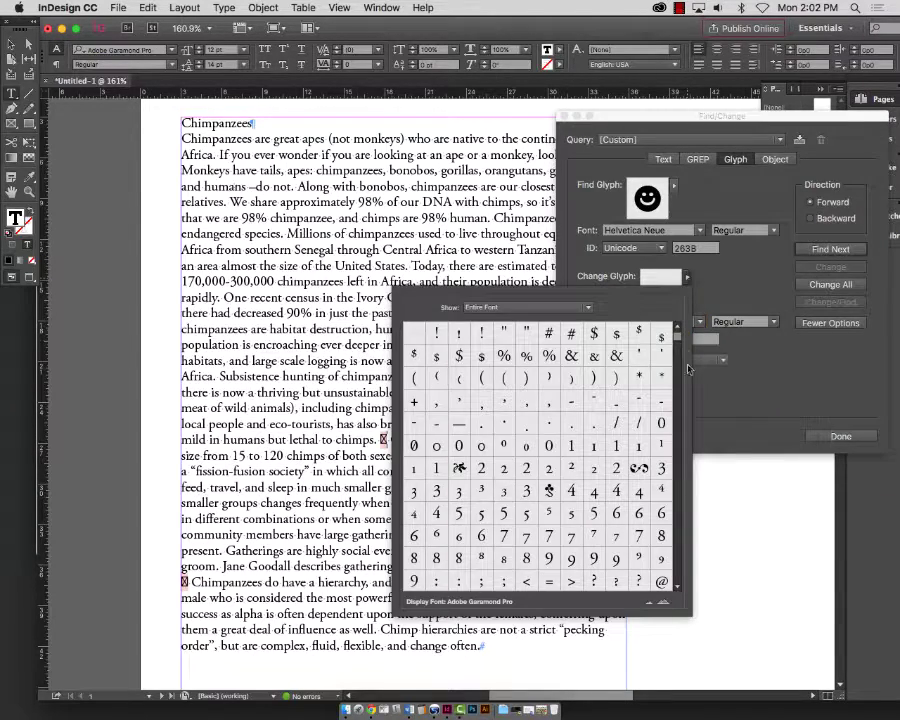
click(549, 490)
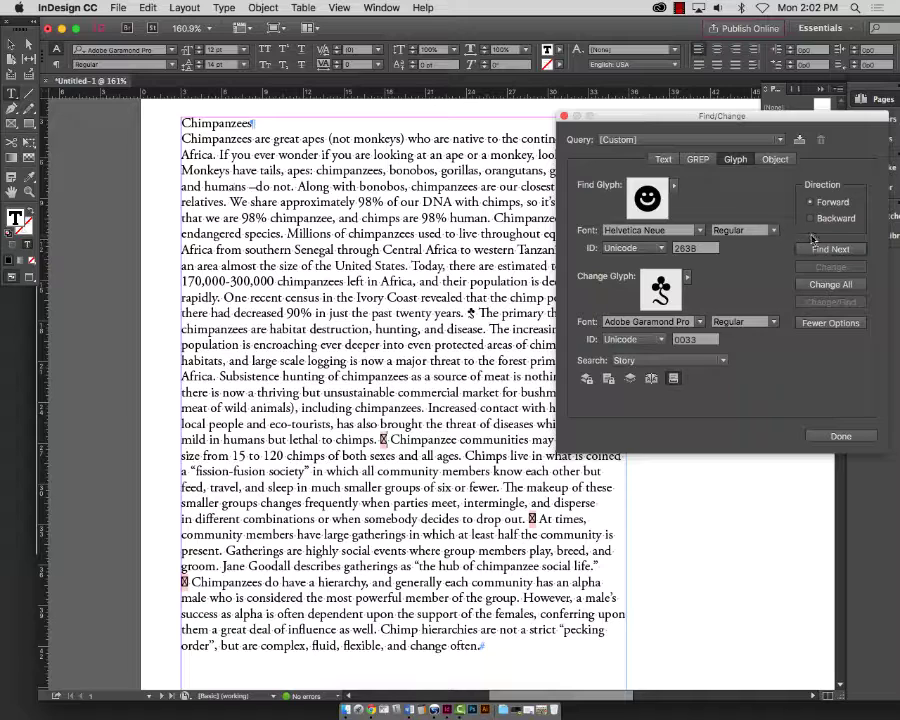
- Try to change all smiley glyphs in the story to the clover ornament, and try finding the next smiley
mouse_move(775, 124)
mouse_down()
mouse_move(759, 121)
mouse_move(787, 107)
mouse_up()
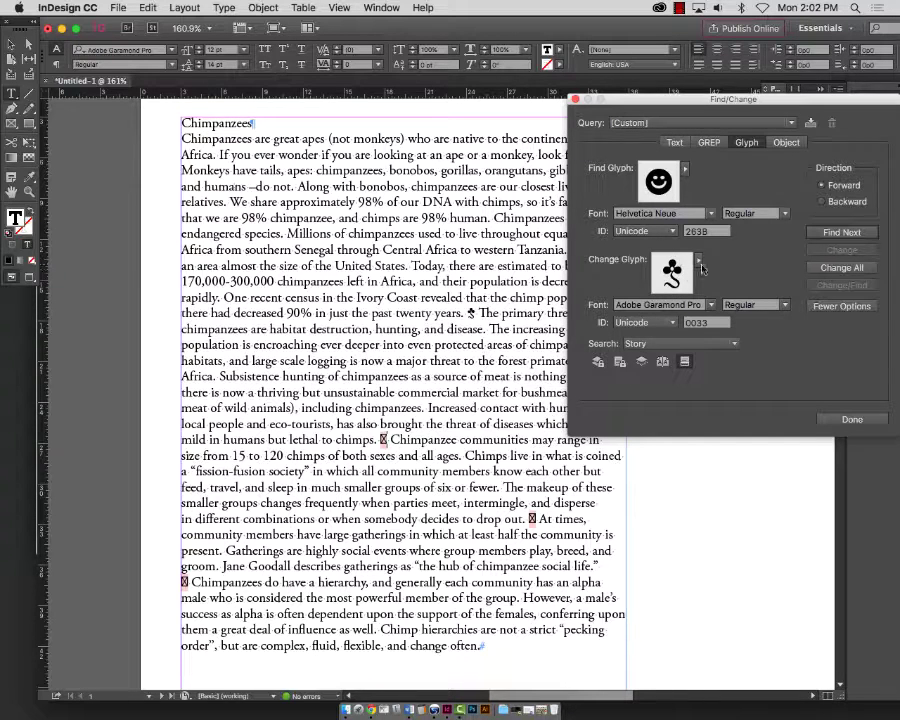
click(841, 268)
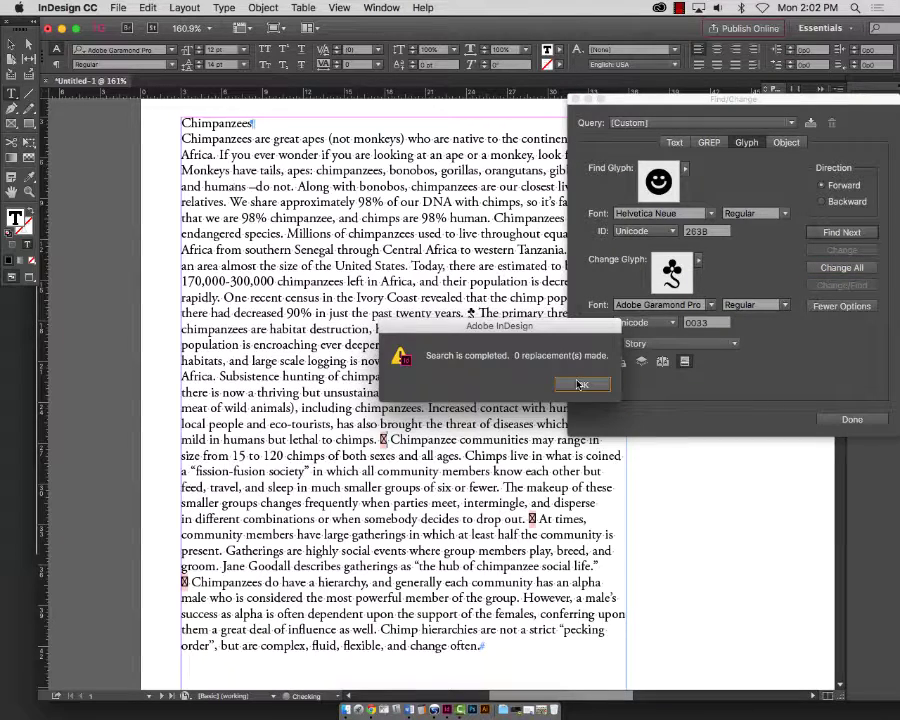
click(580, 384)
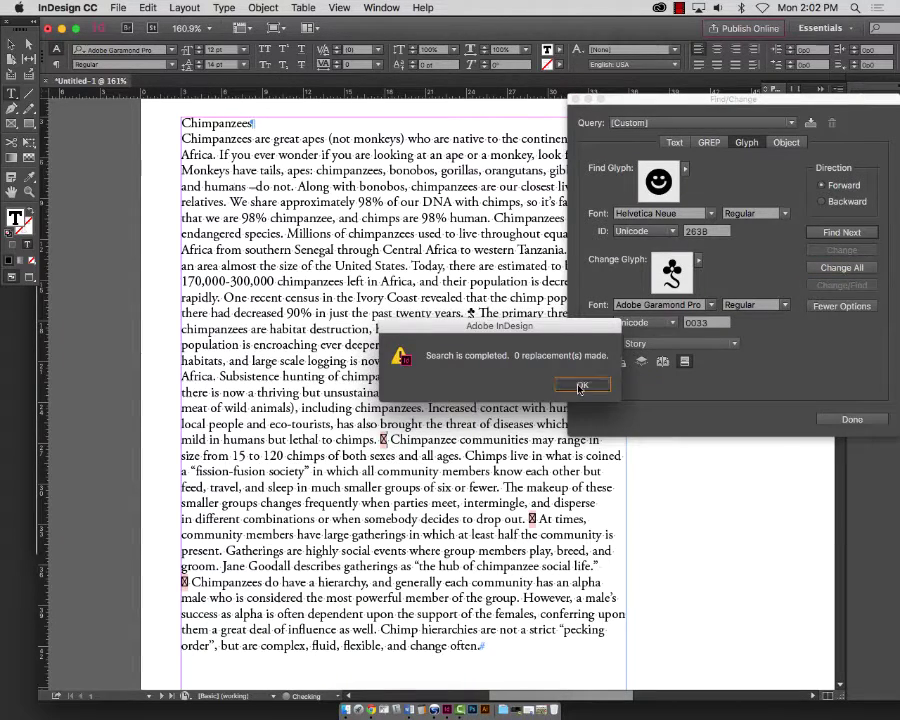
click(841, 232)
key(Return)
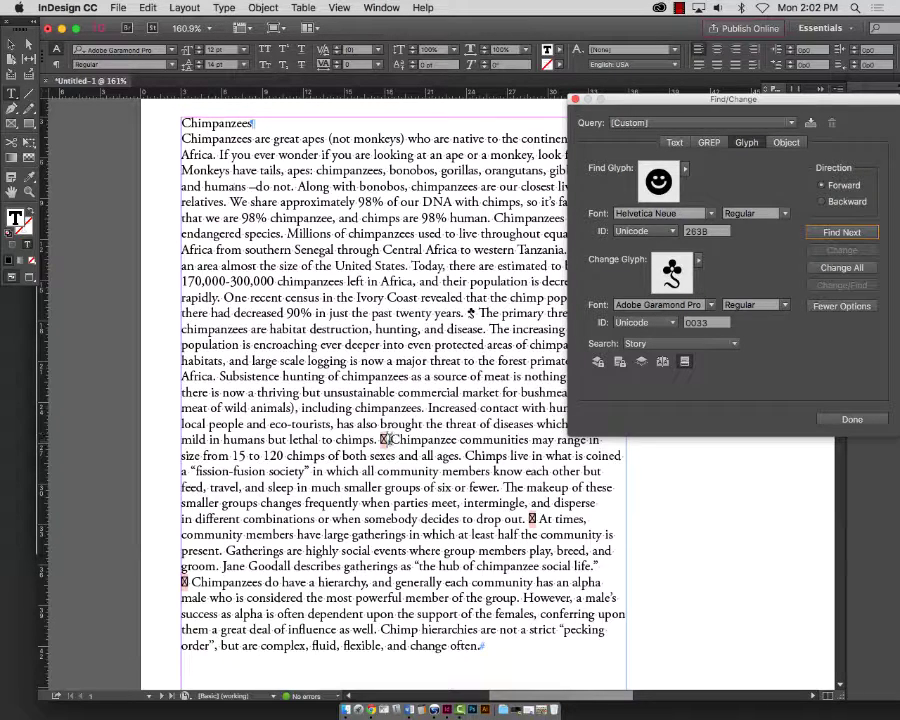
- Return to the text search and try again to use the clover ornament after "twenty years." as the replacement text
click(270, 310)
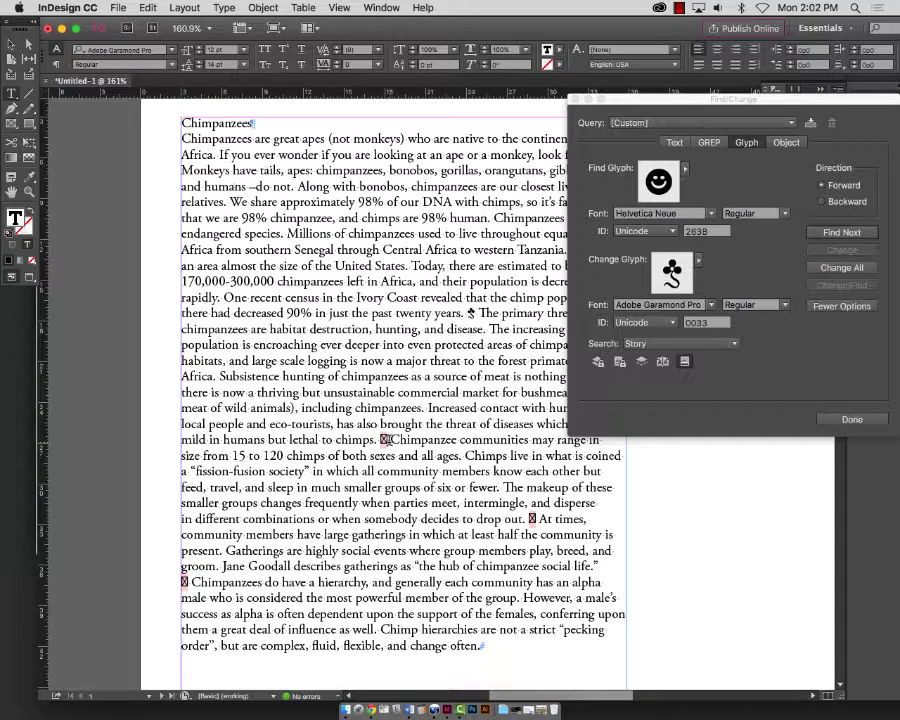
key(shift+Left)
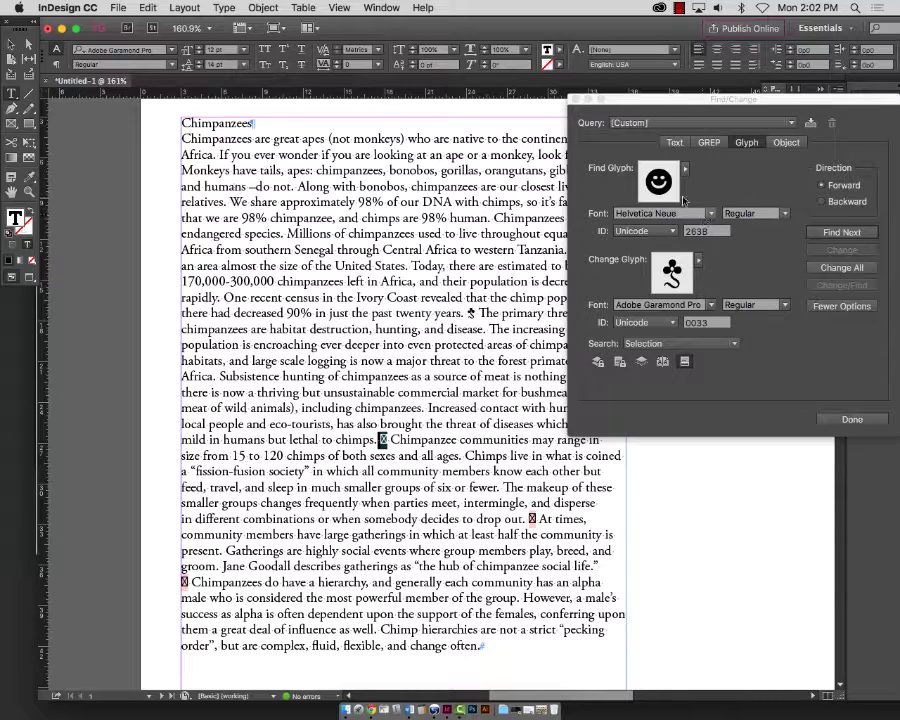
click(684, 142)
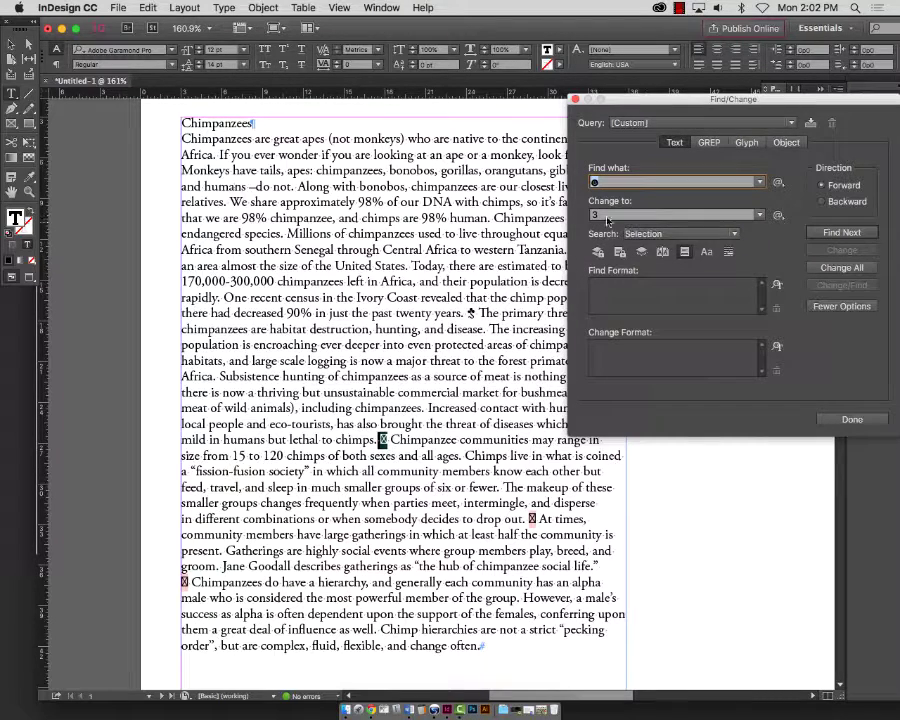
double_click(470, 312)
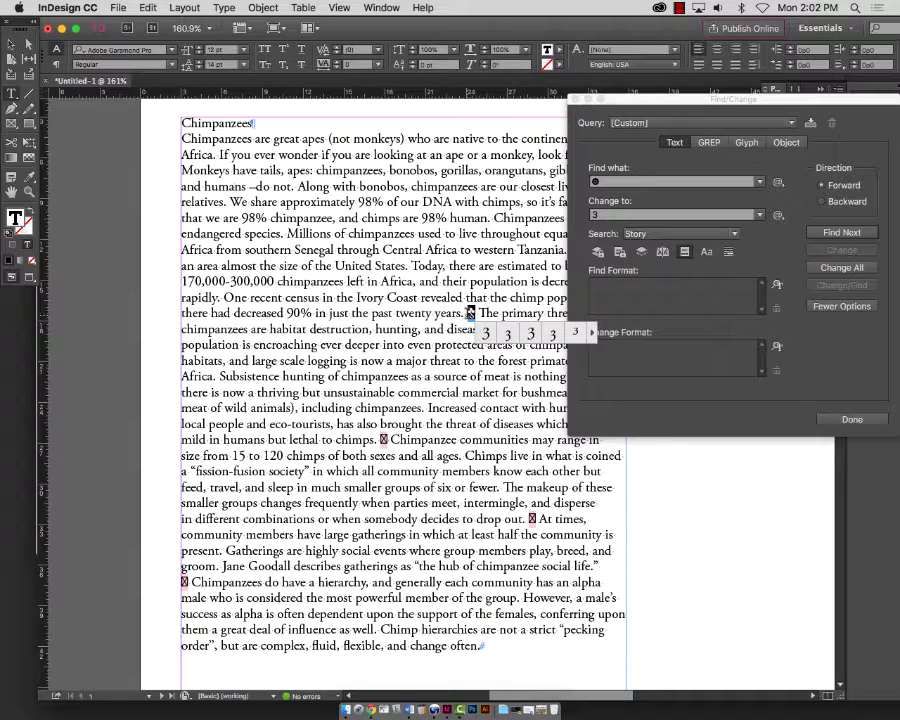
click(588, 212)
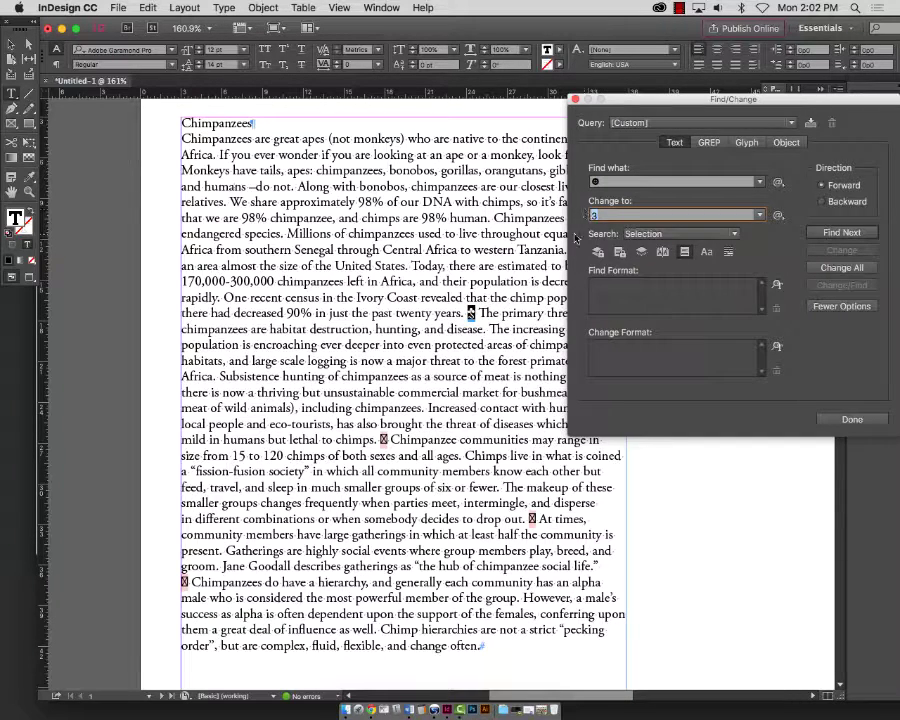
- Try to find the next smiley and change all of them with the text search
click(829, 233)
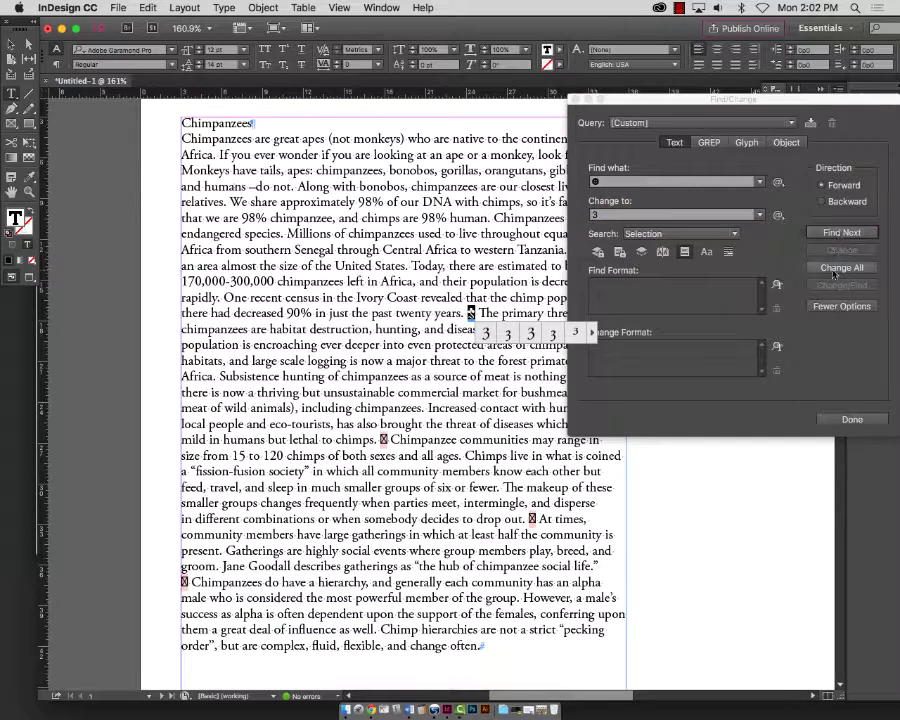
click(842, 267)
click(636, 383)
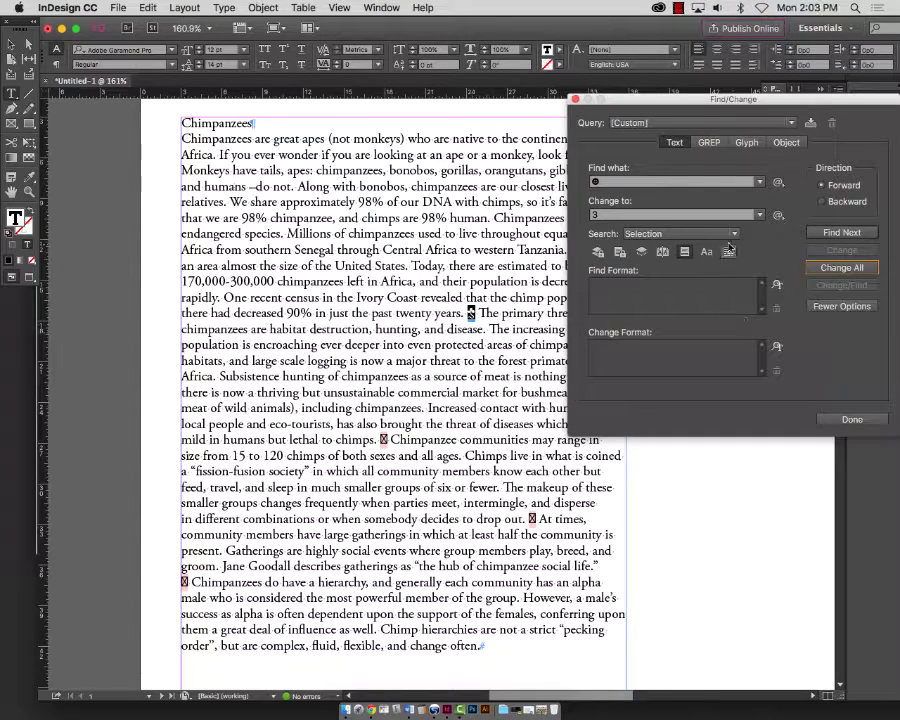
- Try once more to find the next smiley with the text search, and close Find/Change
click(842, 232)
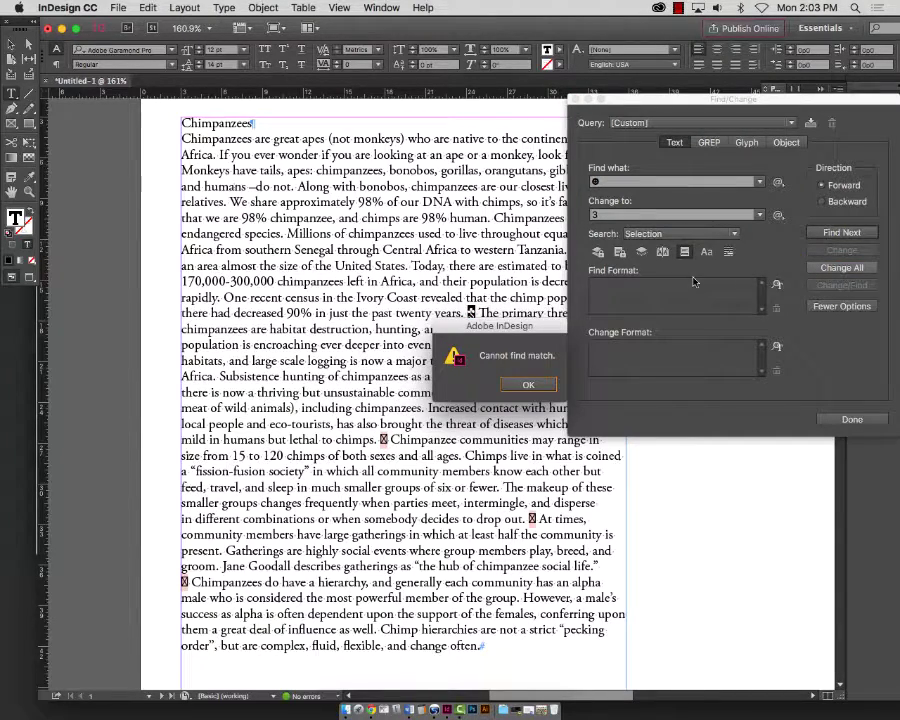
click(526, 384)
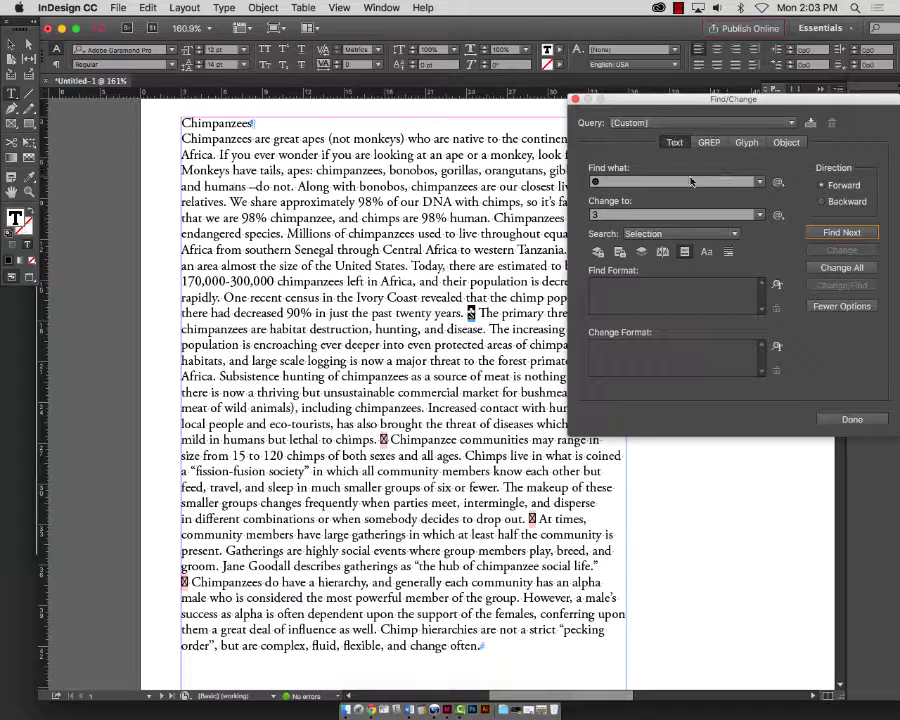
click(746, 142)
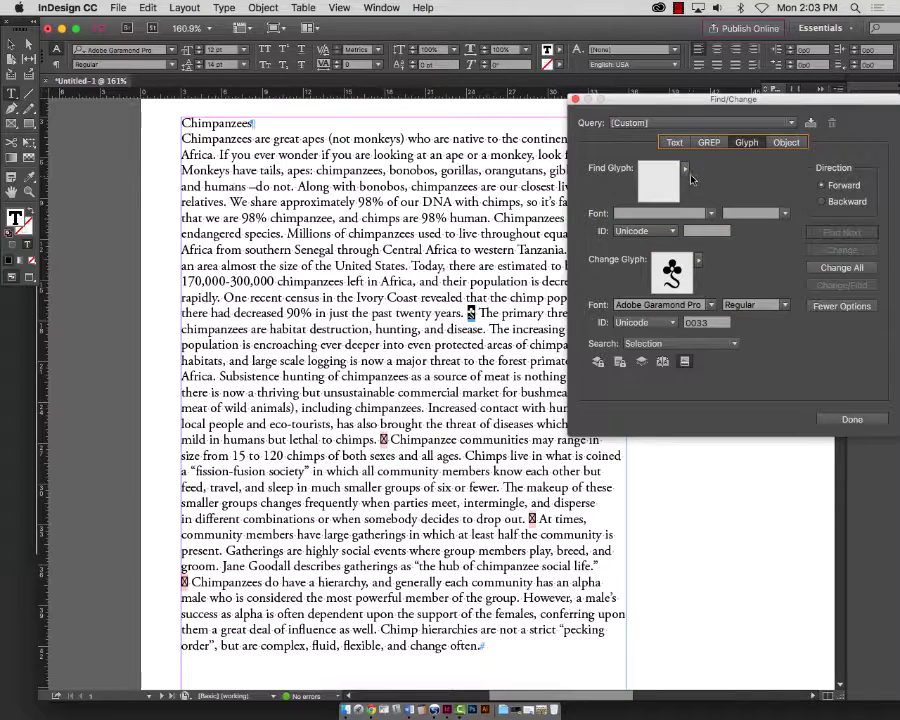
click(852, 419)
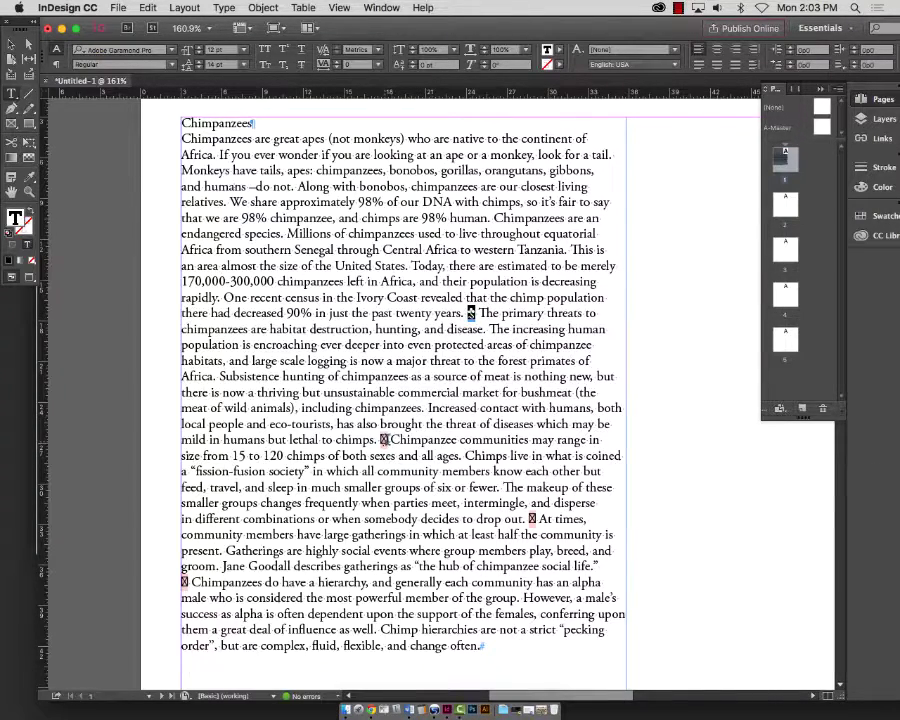
- Copy the clover ornament after "twenty years." and paste it over the three remaining missing-glyph boxes
key(ctrl+c)
drag(380, 440, 389, 440)
key(ctrl+v)
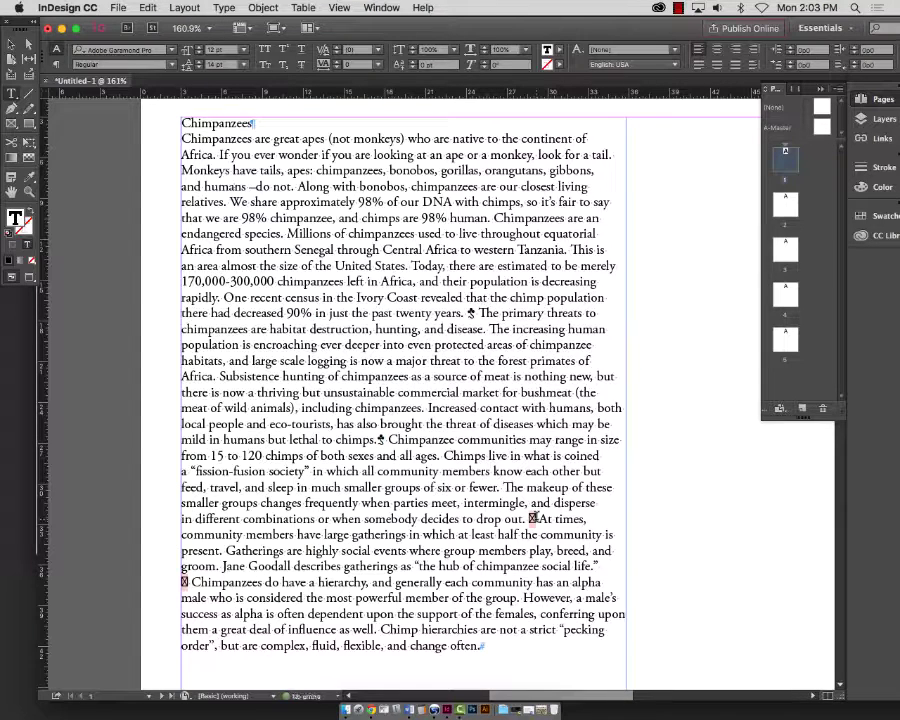
key(ctrl+v)
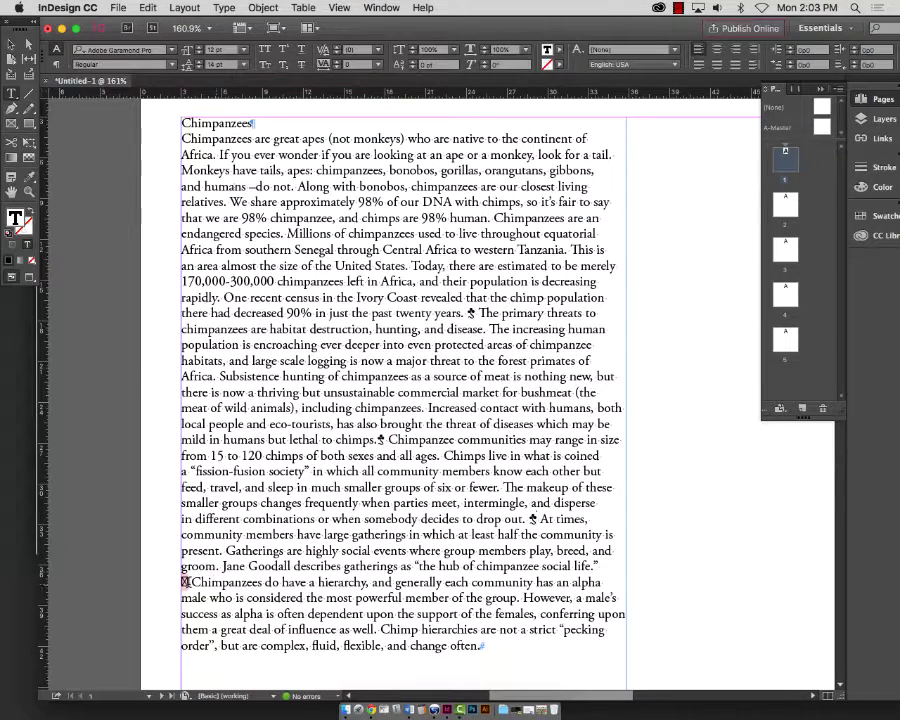
key(ctrl+v)
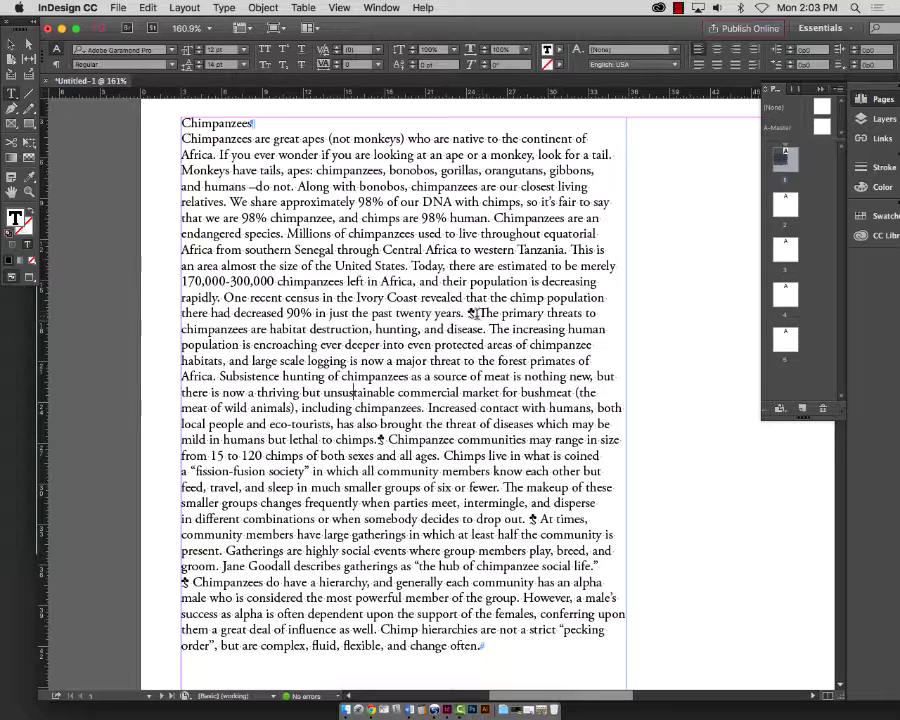
- Replace the clover ornaments after "twenty years." and "lethal to chimps." with paragraph breaks
click(481, 312)
key(BackSpace)
key(BackSpace)
key(BackSpace)
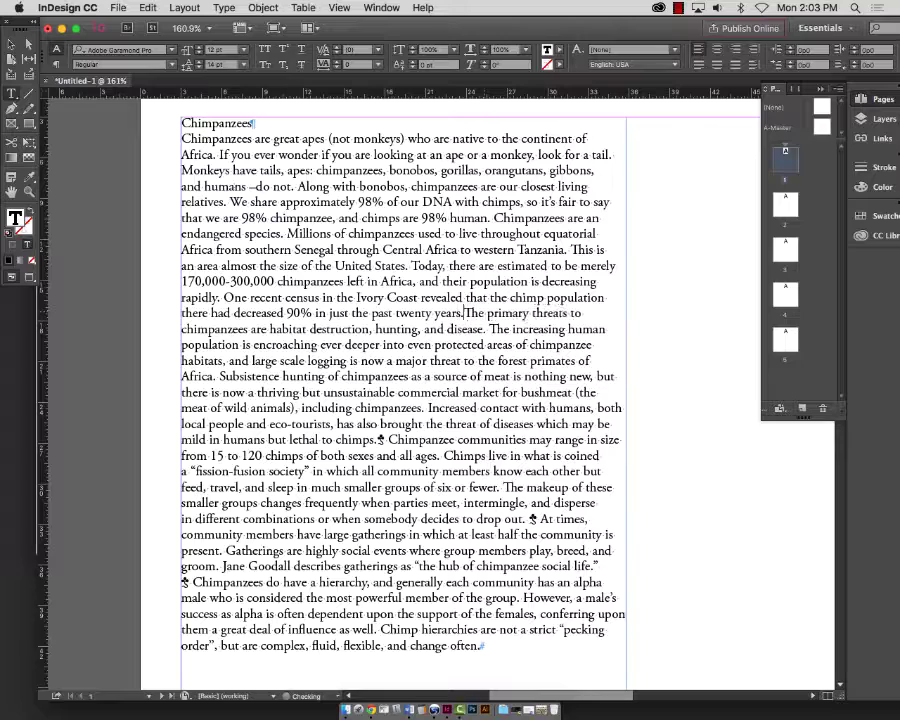
key(Return)
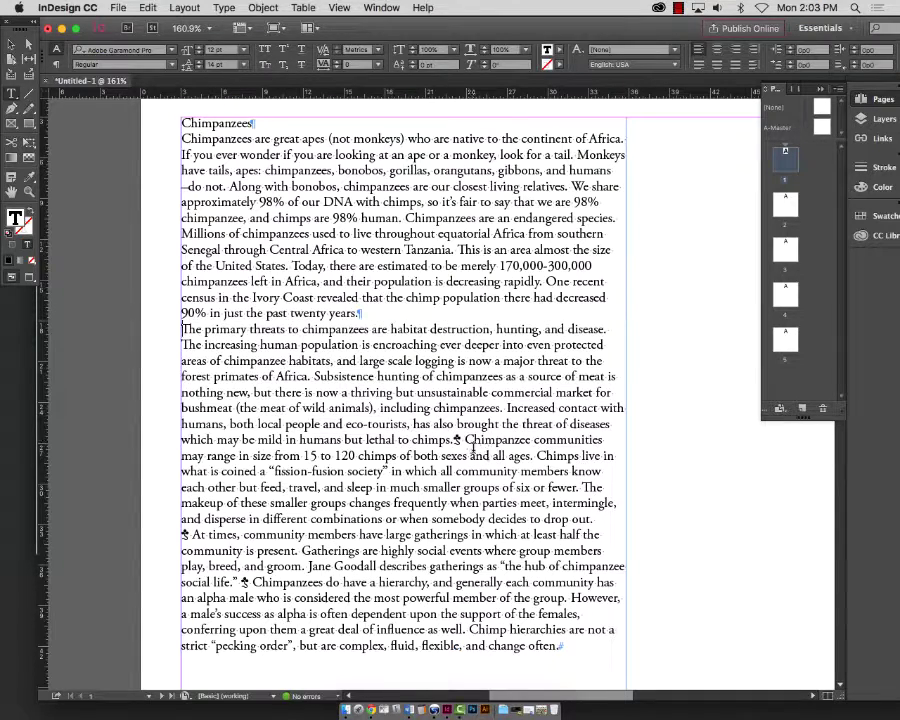
click(465, 441)
key(BackSpace)
key(BackSpace)
key(Return)
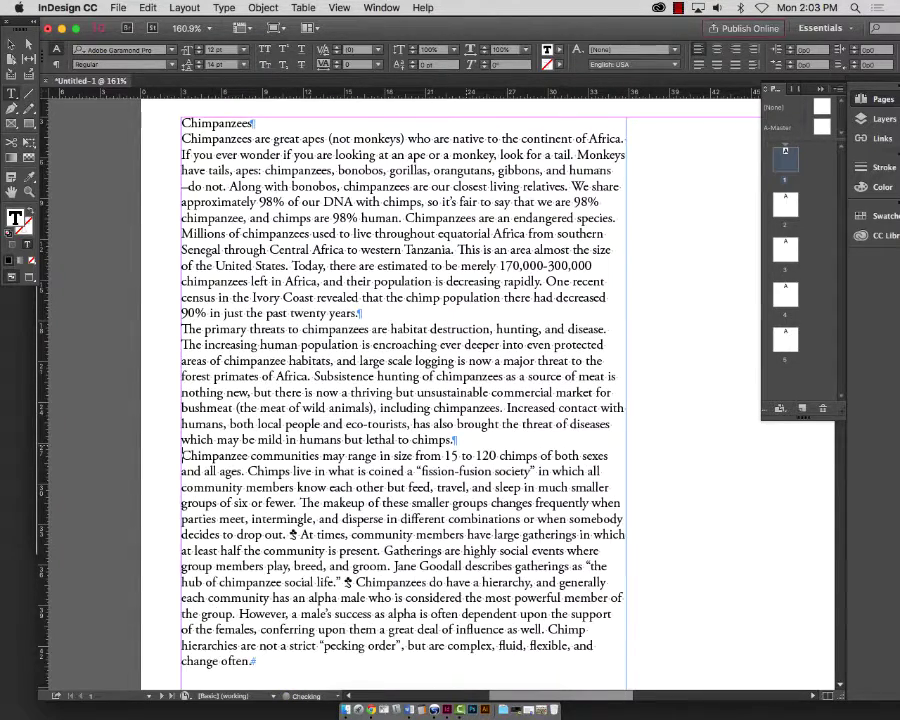
- Replace the clover ornaments after "decides to drop out." and "social life." with paragraph breaks
click(300, 534)
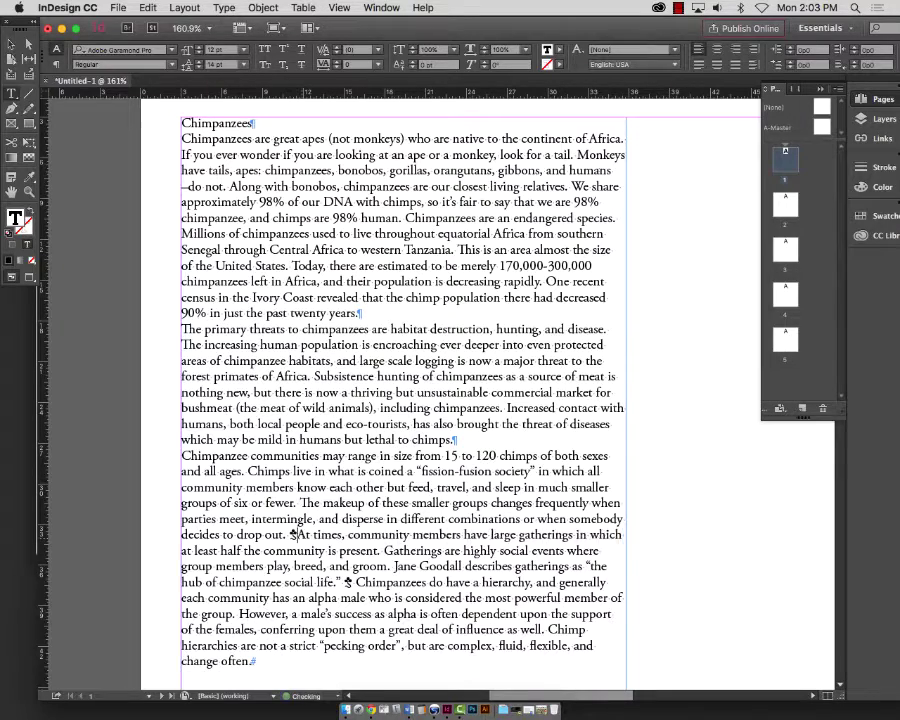
key(BackSpace)
key(BackSpace)
key(Return)
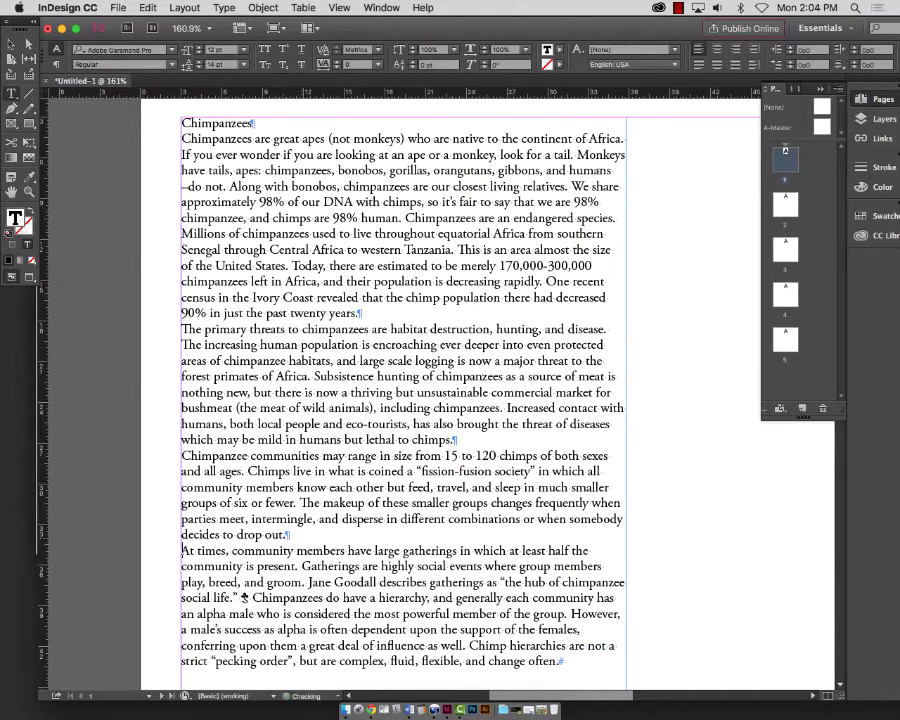
scroll(238, 597, right, 1)
click(238, 597)
key(BackSpace)
key(BackSpace)
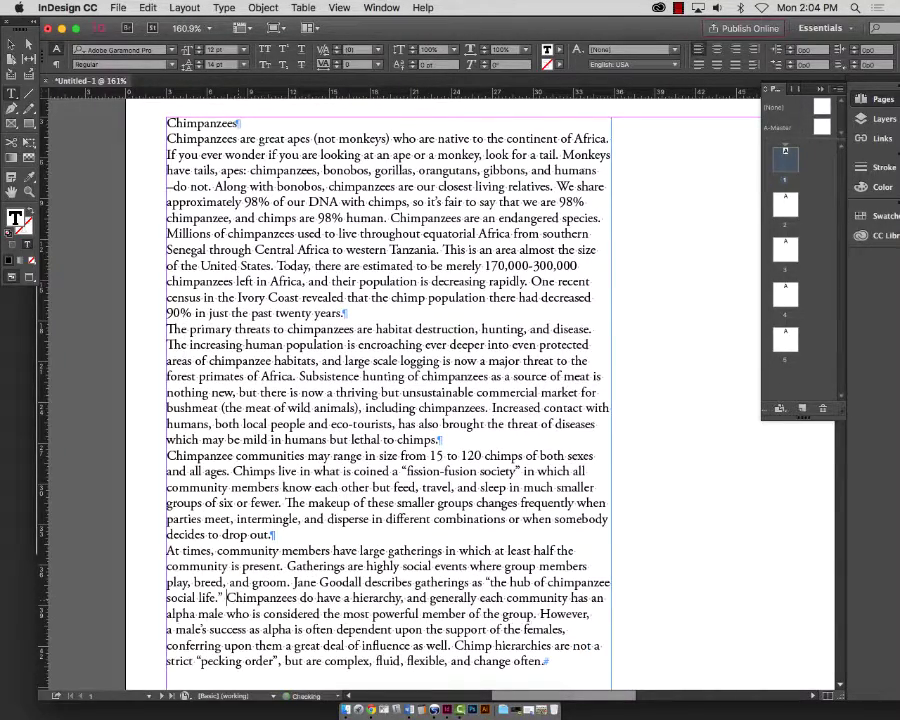
key(Return)
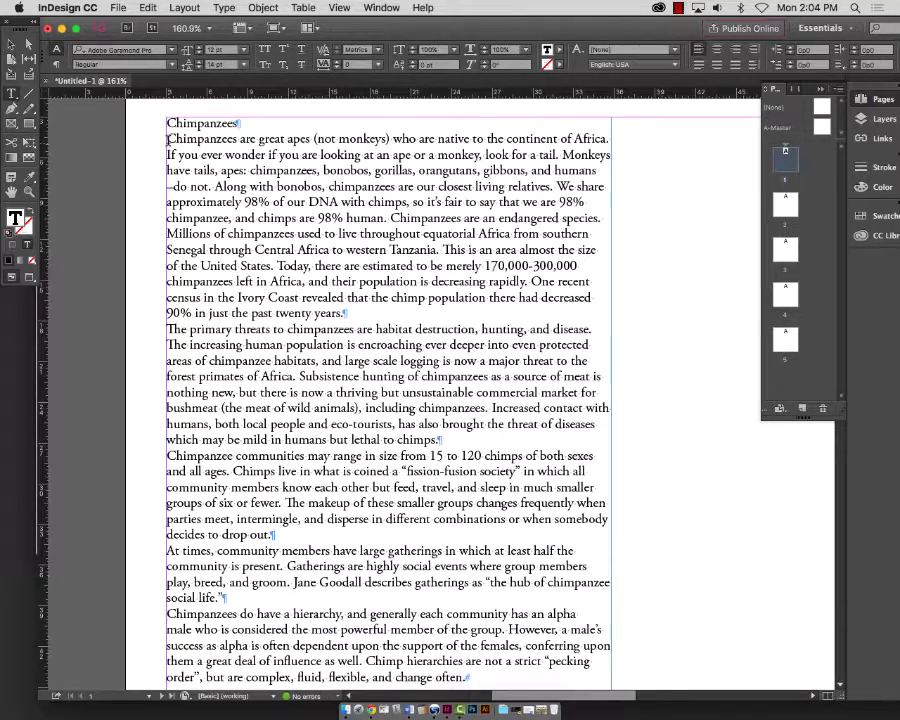
drag(166, 122, 562, 602)
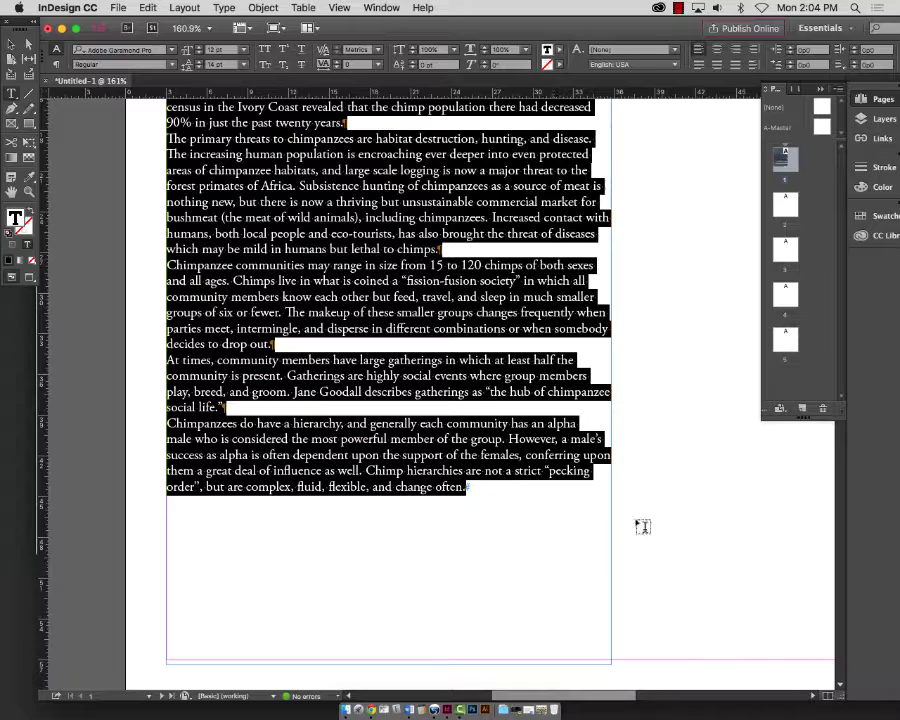
scroll(676, 532, down, 10)
scroll(673, 534, up, 12)
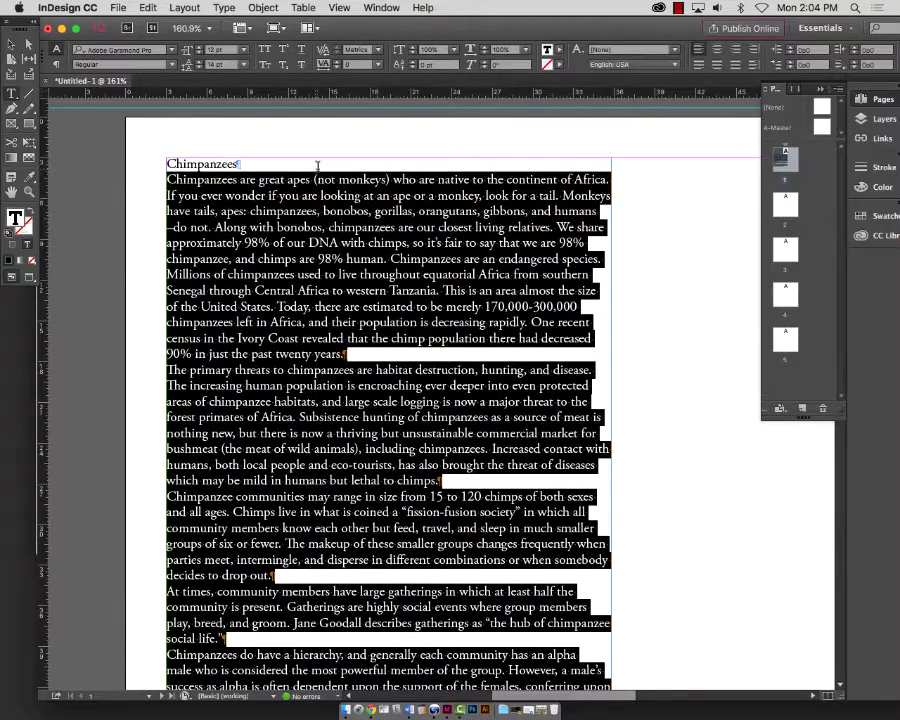
scroll(316, 165, down, 3)
scroll(316, 165, down, 1)
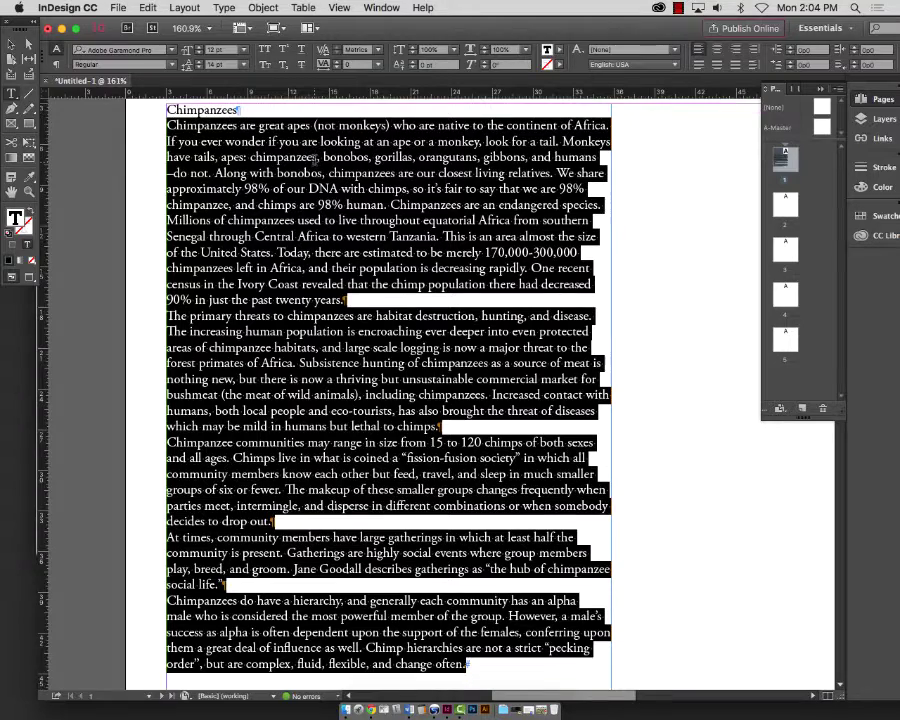
- Insert a small dot and three superscript o glyphs from Adobe Garamond Pro before the first paragraph under the title
click(168, 125)
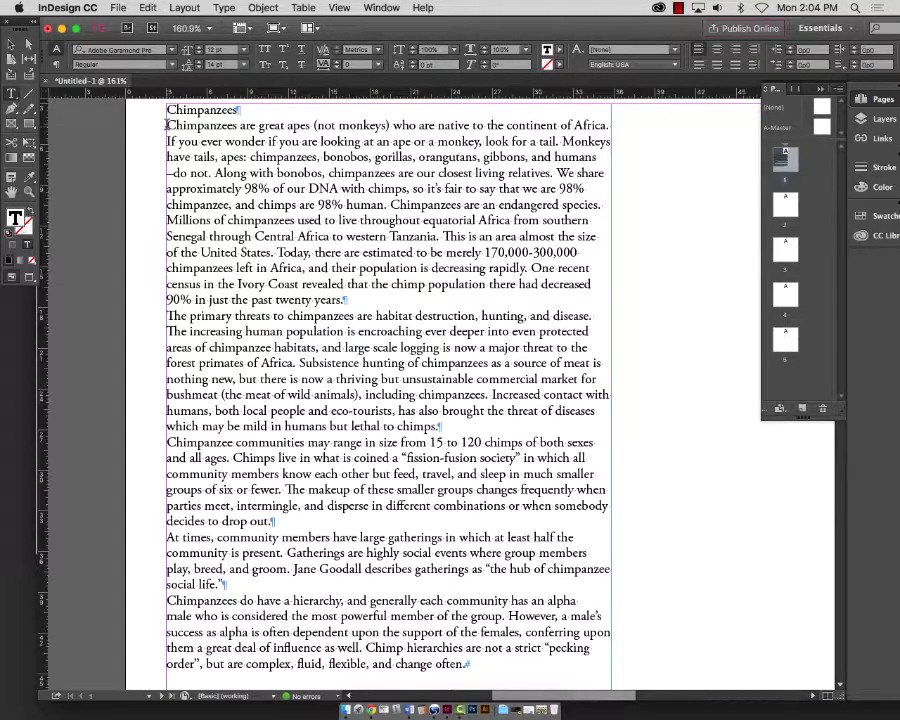
click(224, 7)
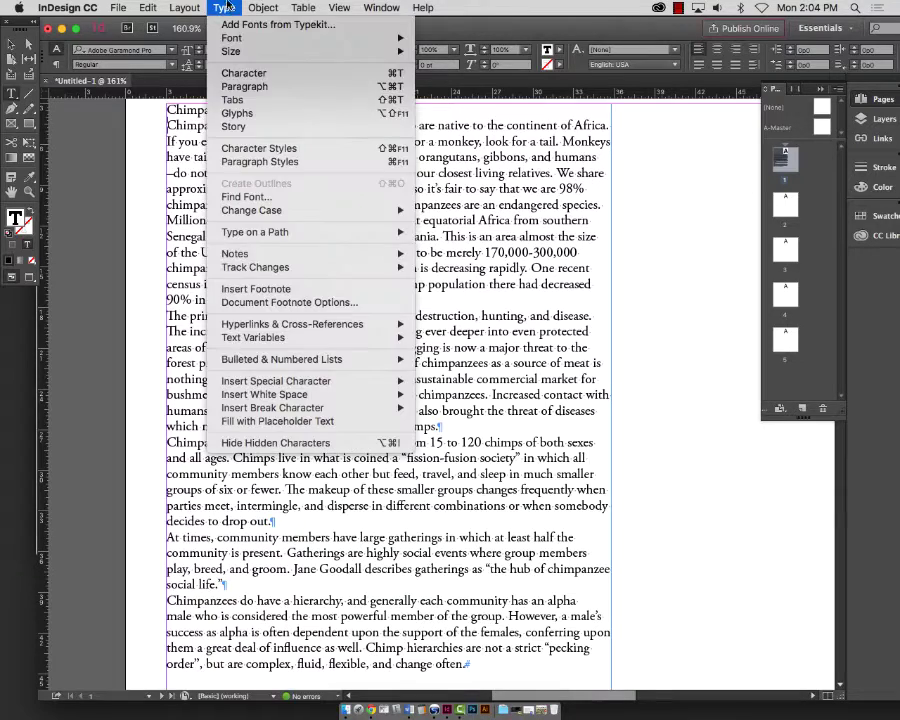
click(222, 112)
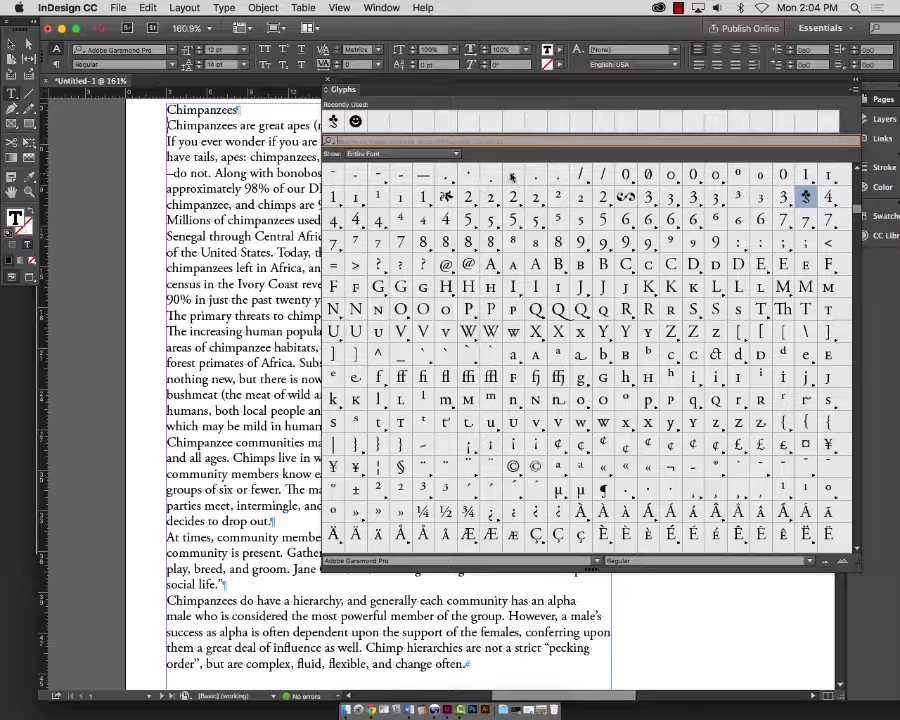
double_click(512, 174)
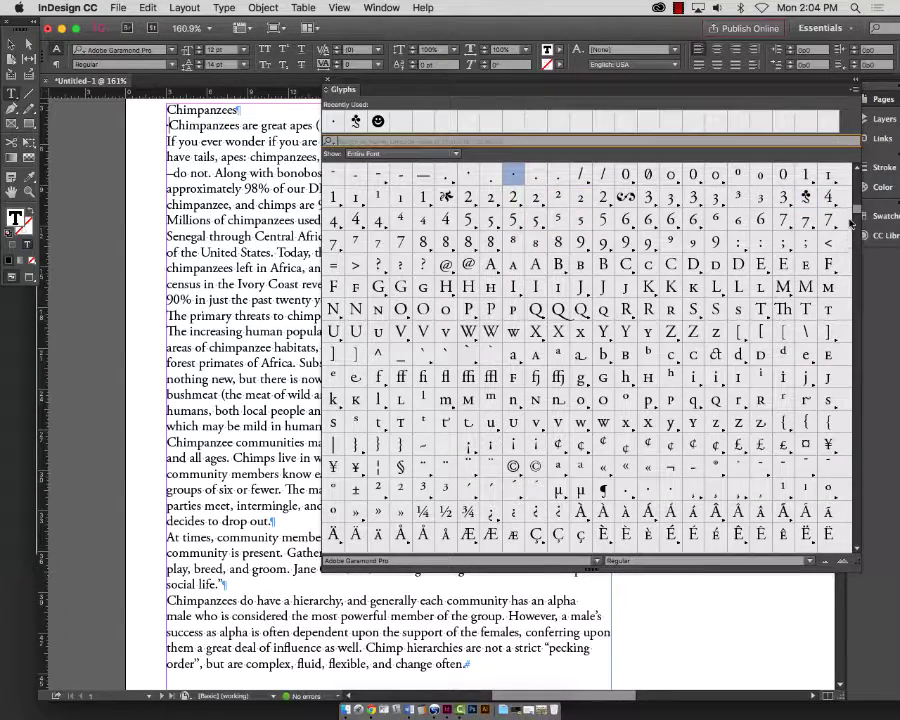
scroll(600, 338, down, 5)
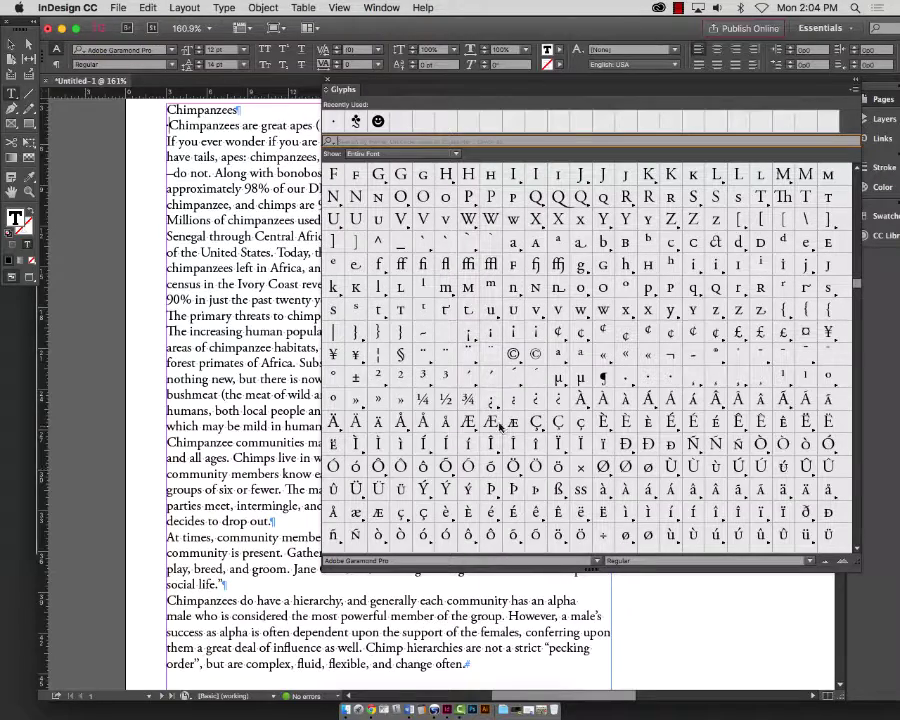
double_click(333, 397)
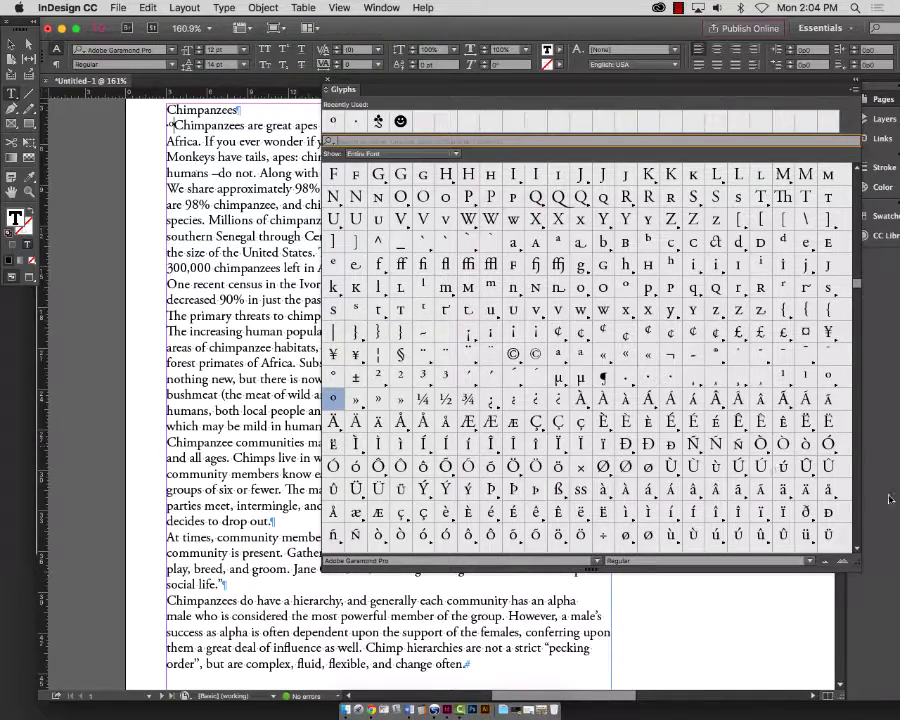
double_click(829, 378)
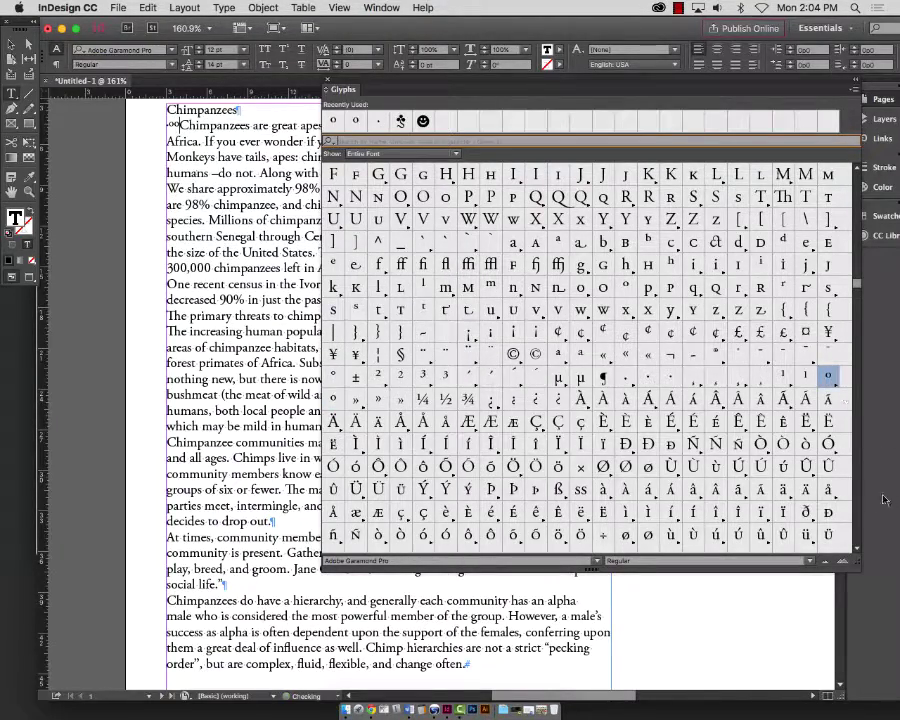
scroll(850, 516, down, 5)
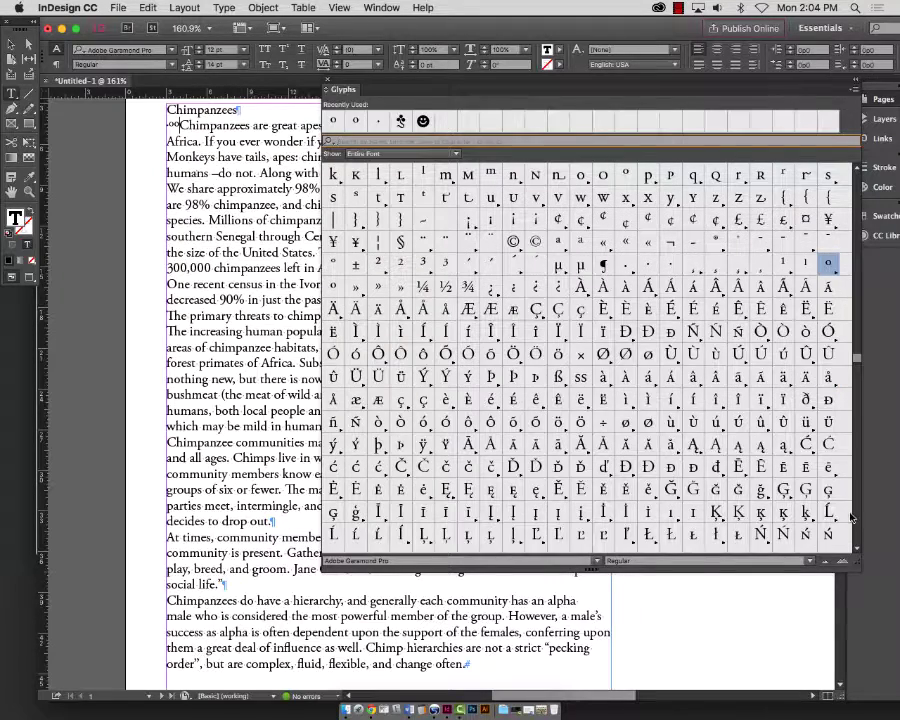
double_click(333, 285)
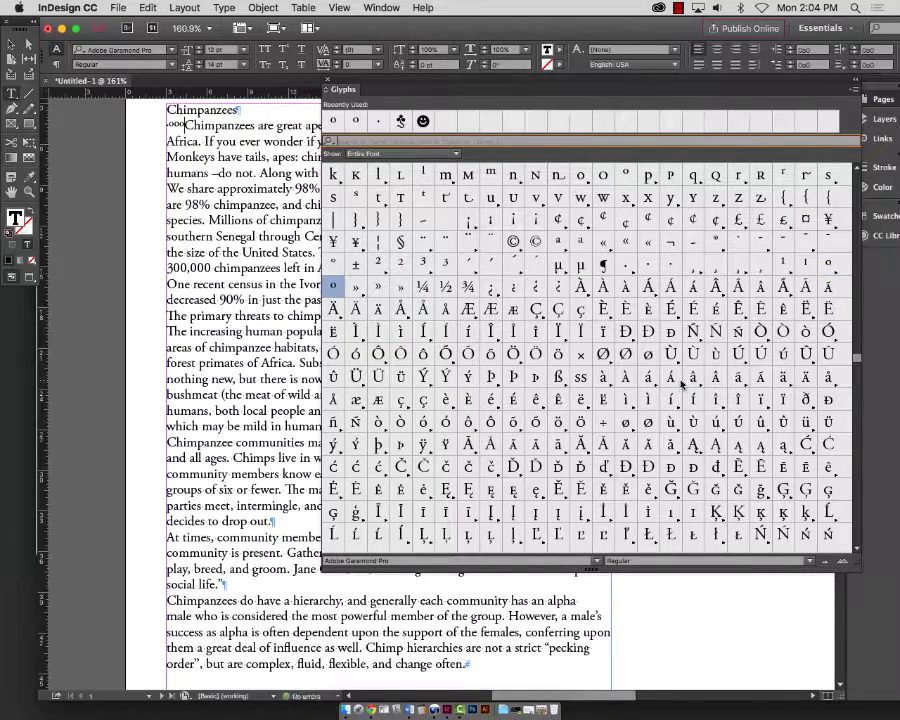
- Insert the two solid bullet glyphs after the superscript o glyphs, and close the glyph collection
scroll(858, 535, down, 5)
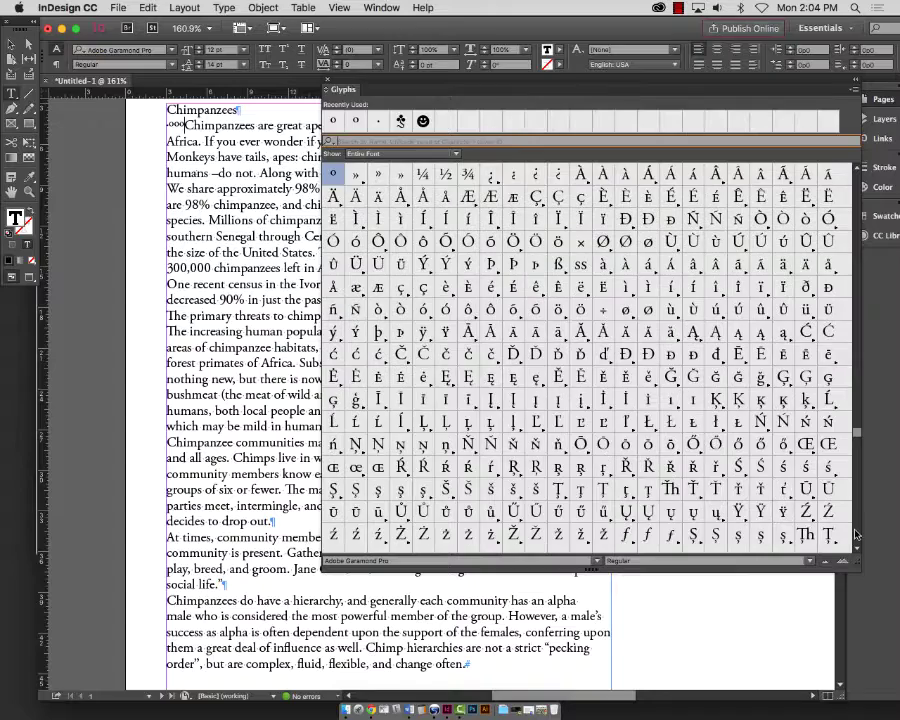
scroll(858, 535, down, 5)
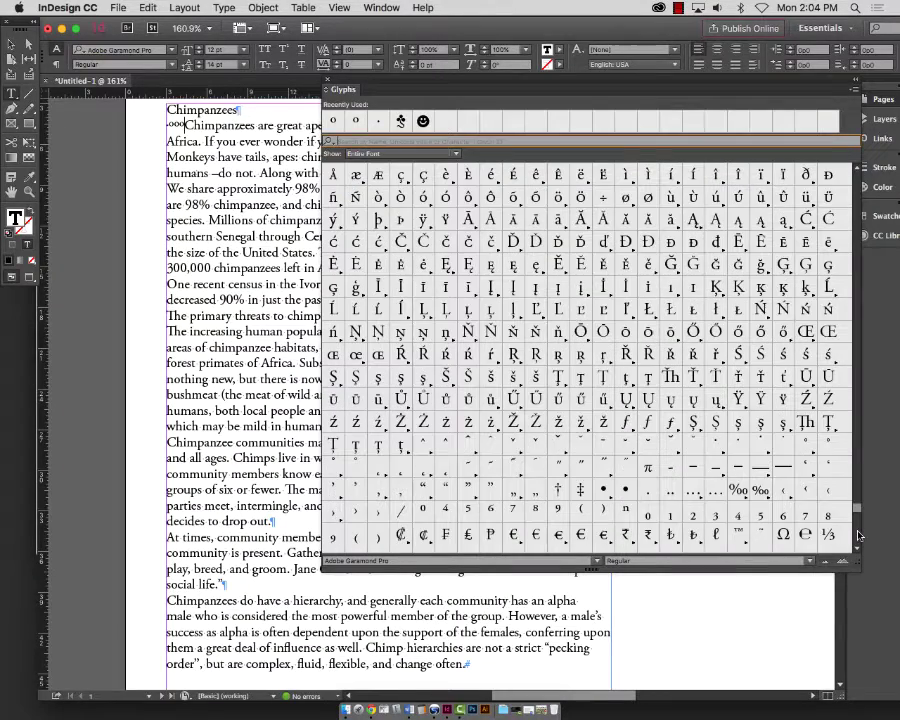
double_click(604, 489)
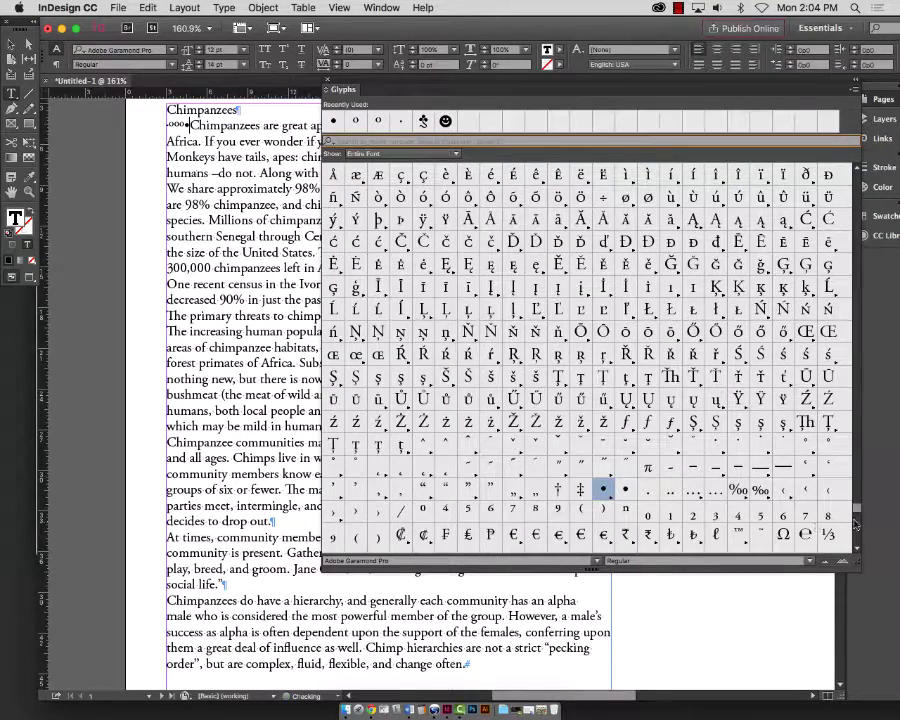
double_click(626, 489)
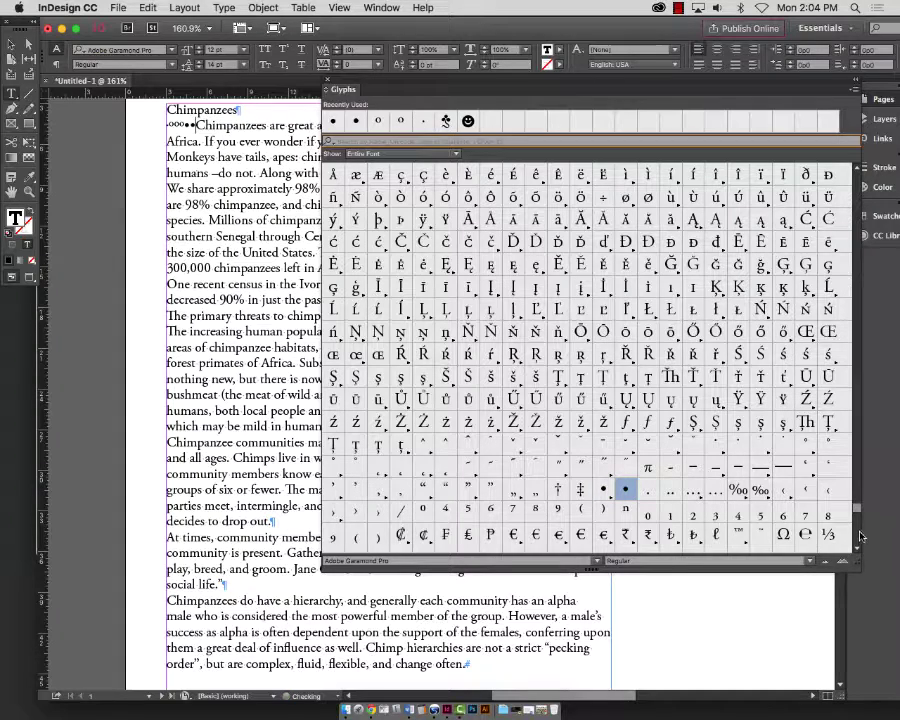
drag(855, 519, 856, 543)
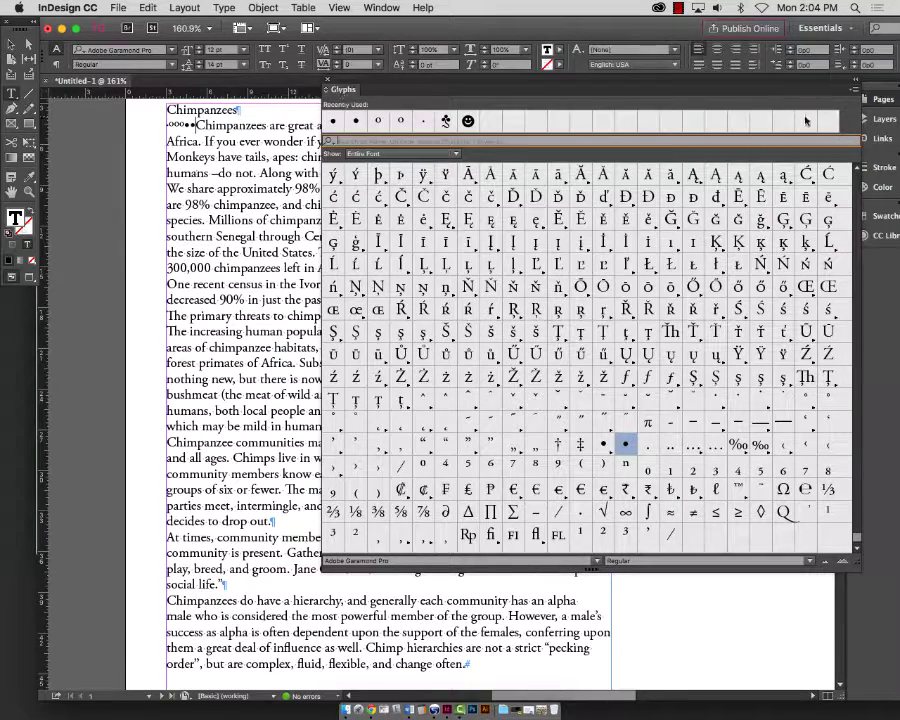
key(super+F12)
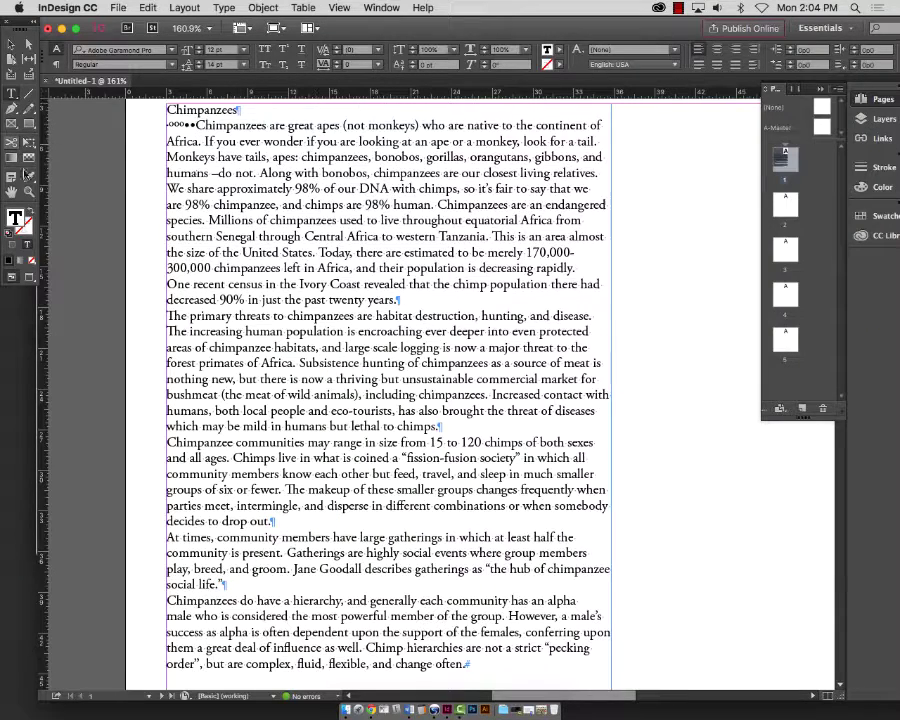
- Delete the inserted dot, superscript o and bullet glyphs in front of "Chimpanzees are great apes"
drag(150, 104, 265, 195)
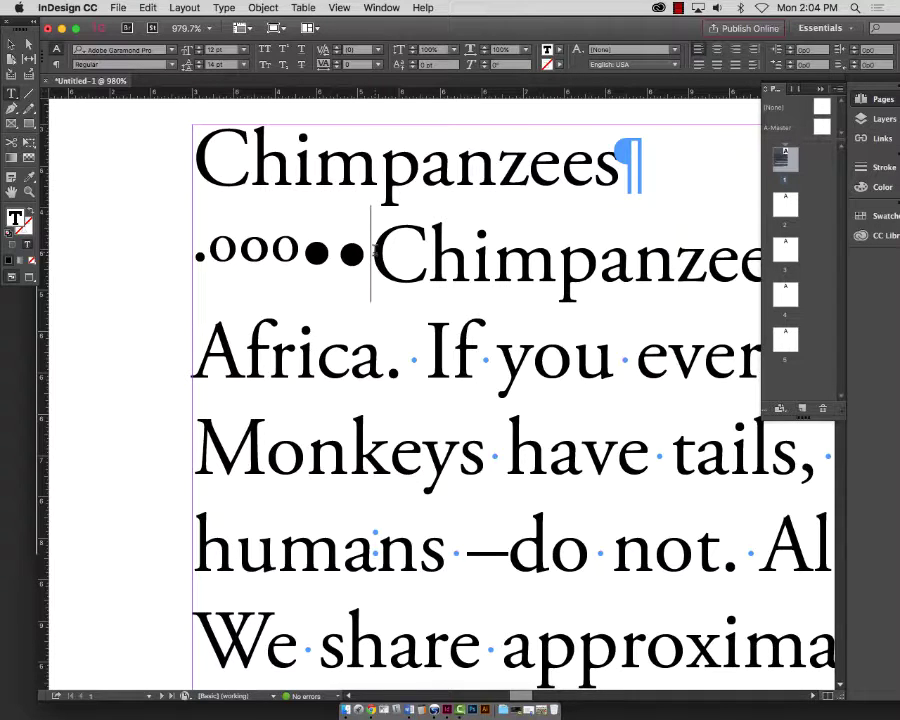
drag(373, 255, 177, 253)
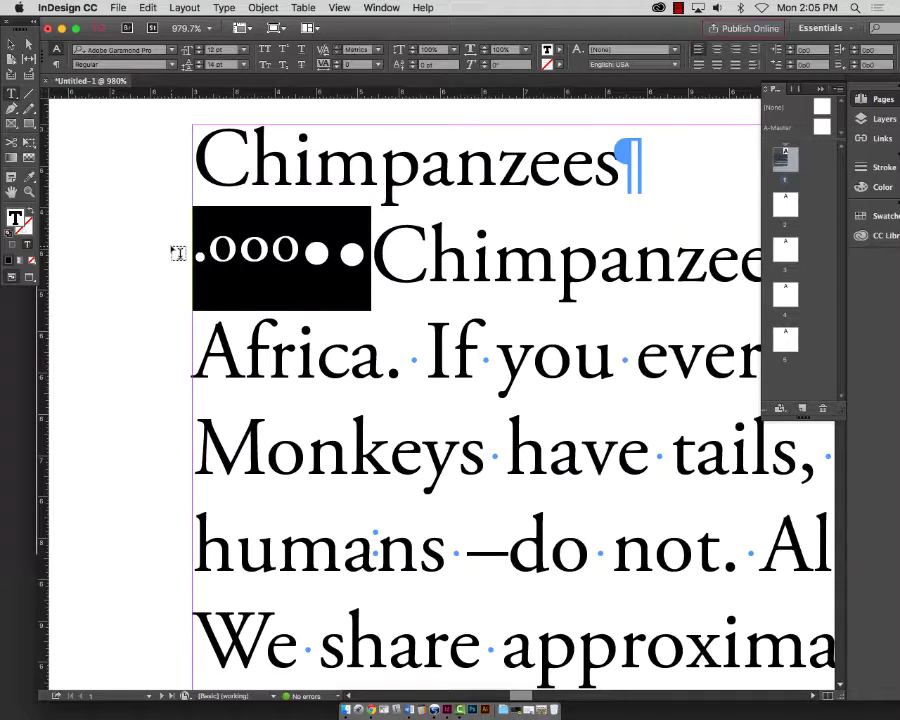
key(BackSpace)
key(super+0)
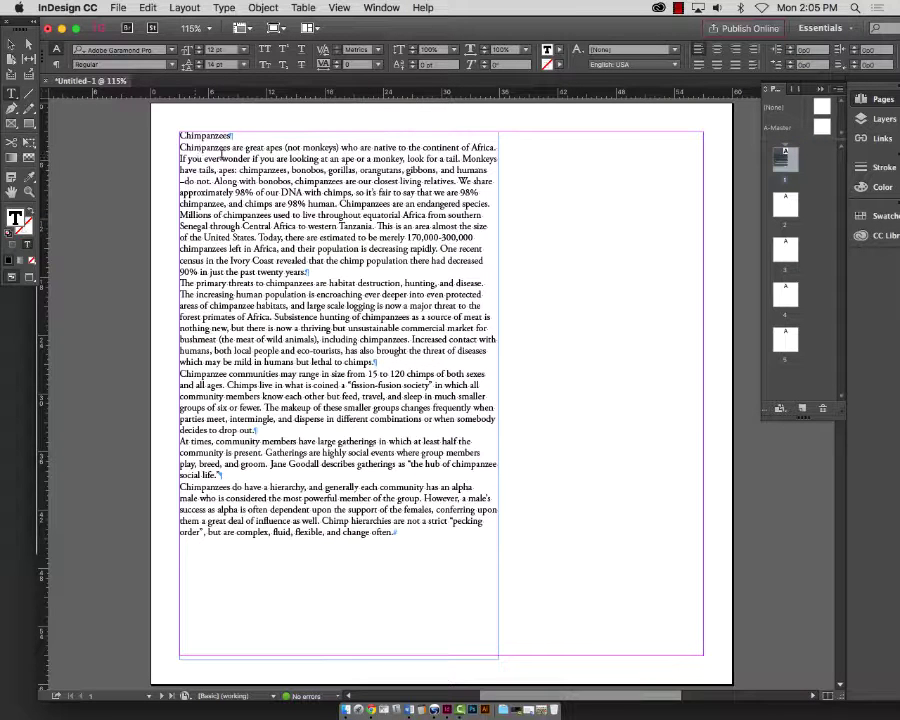
- Apply a bulleted list to all body paragraphs below the "Chimpanzees" title
drag(180, 147, 527, 614)
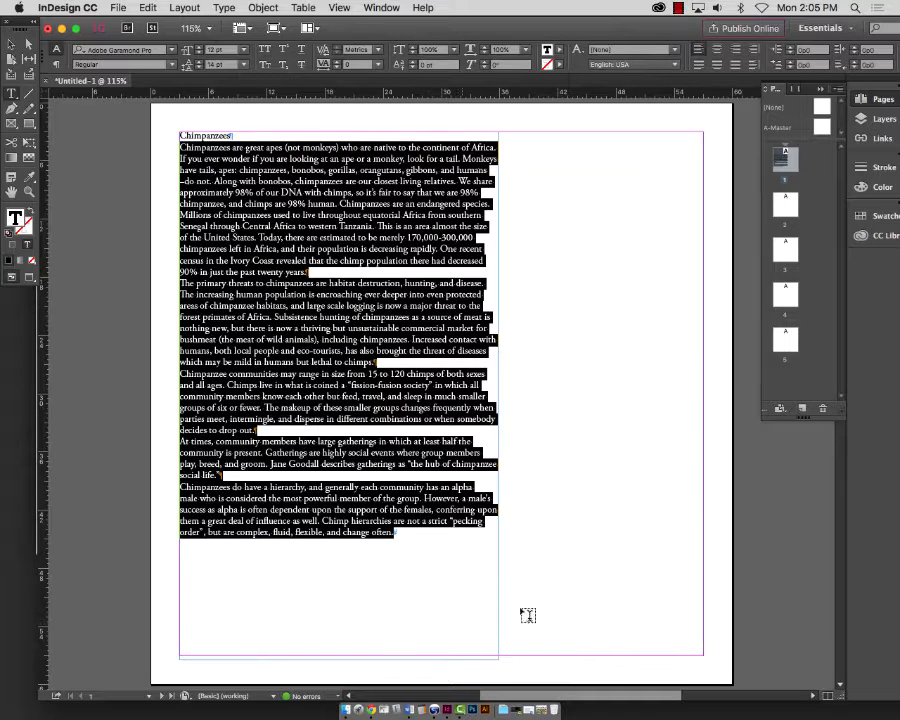
click(55, 64)
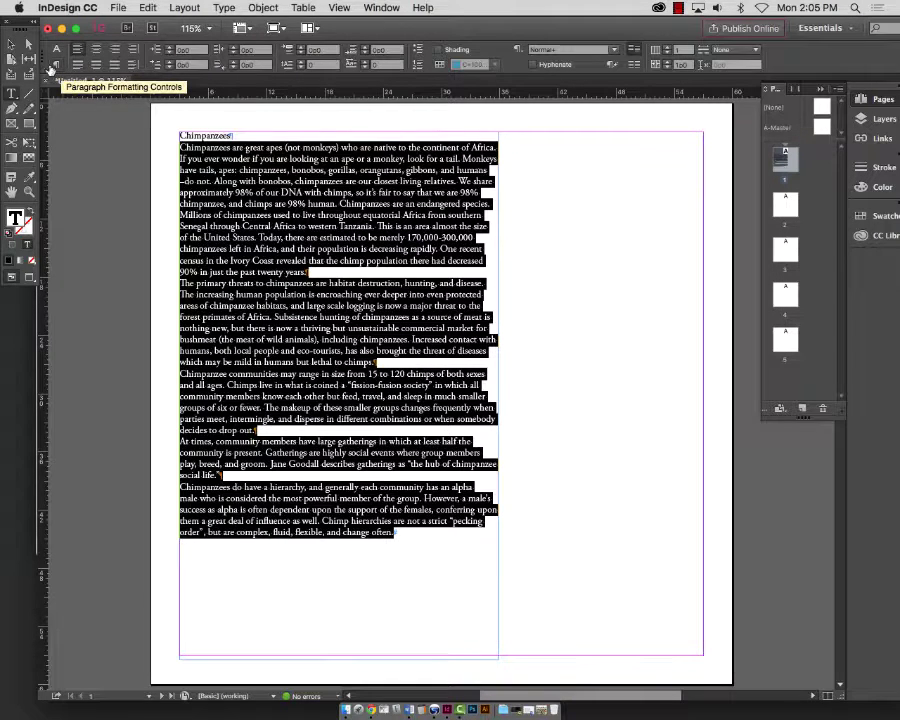
click(420, 50)
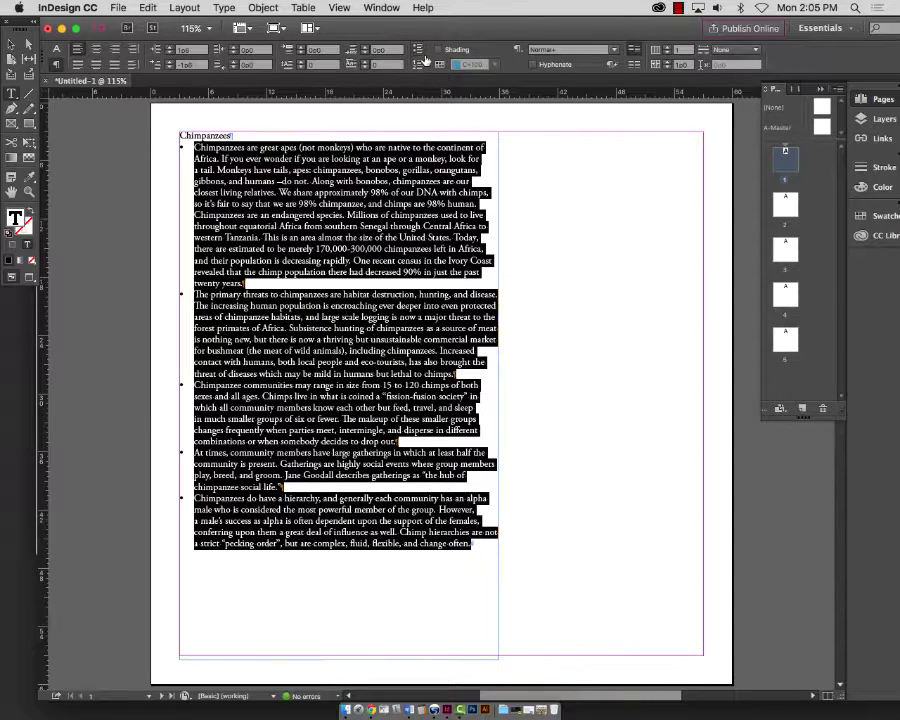
- Change the bulleted body paragraphs, starting with the first one, into a numbered list
click(346, 147)
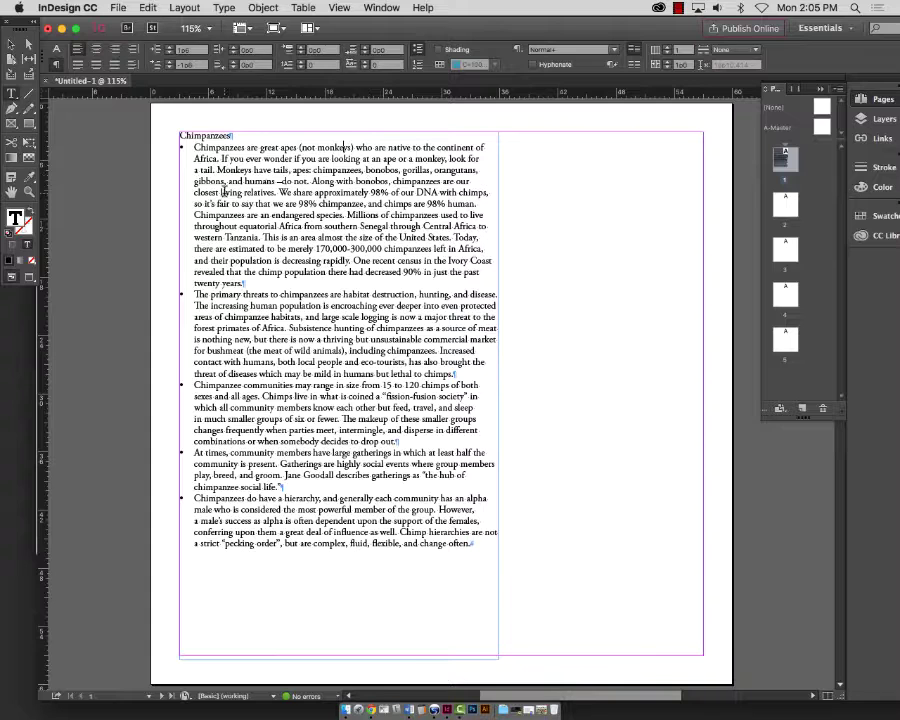
click(417, 64)
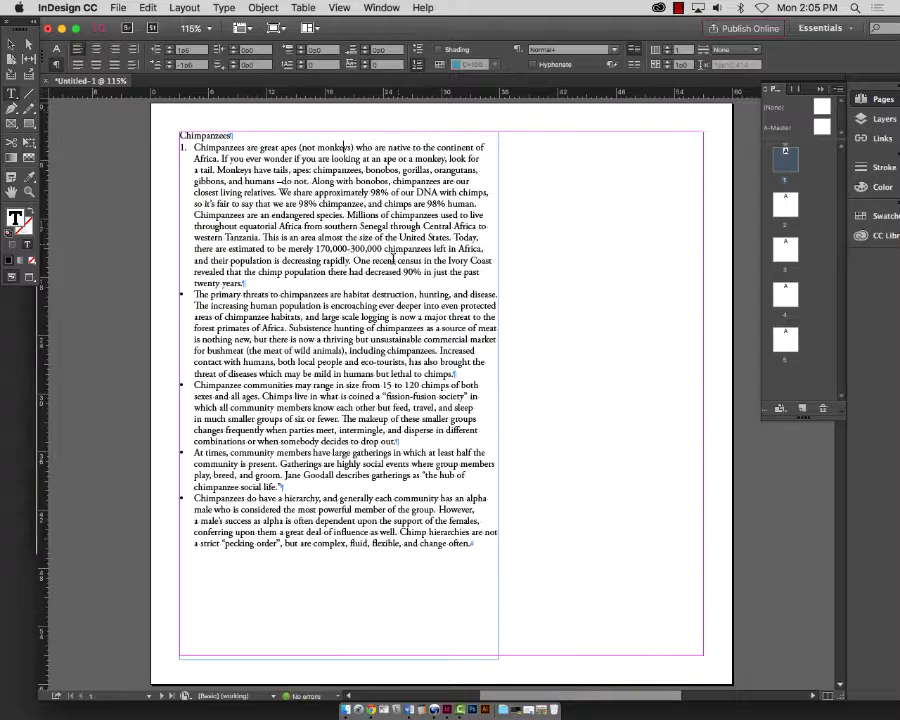
drag(193, 148, 404, 555)
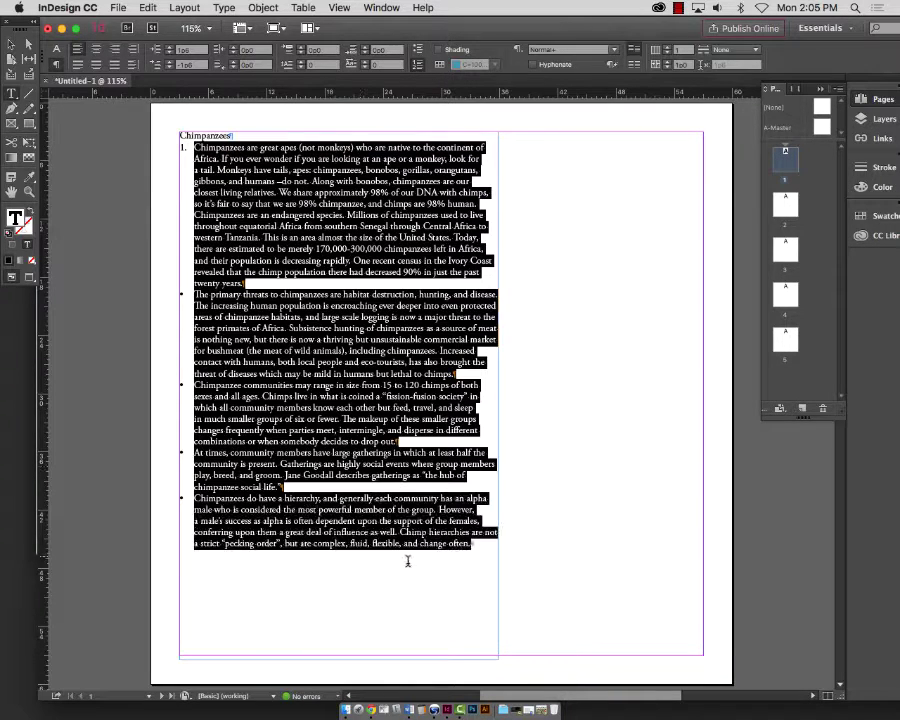
click(417, 64)
click(307, 248)
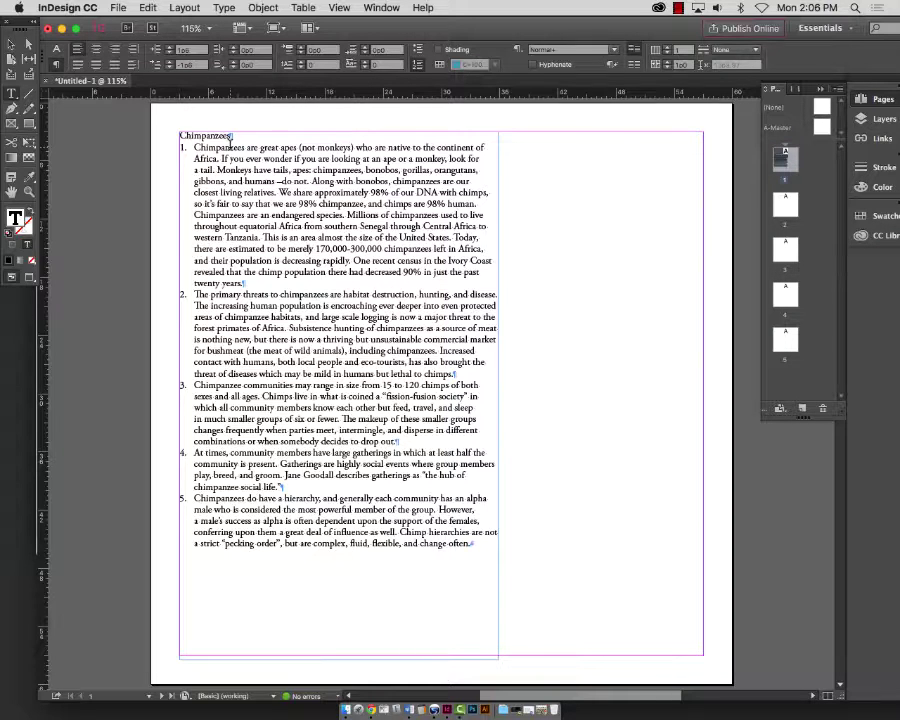
- Remove the list numbering from all body paragraphs
drag(190, 147, 428, 620)
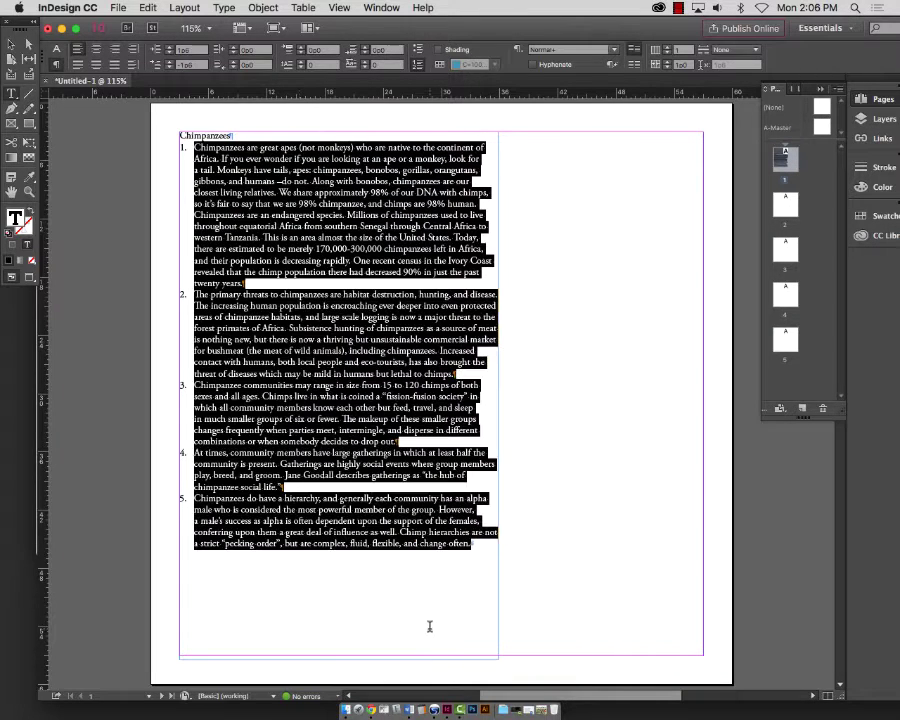
click(417, 66)
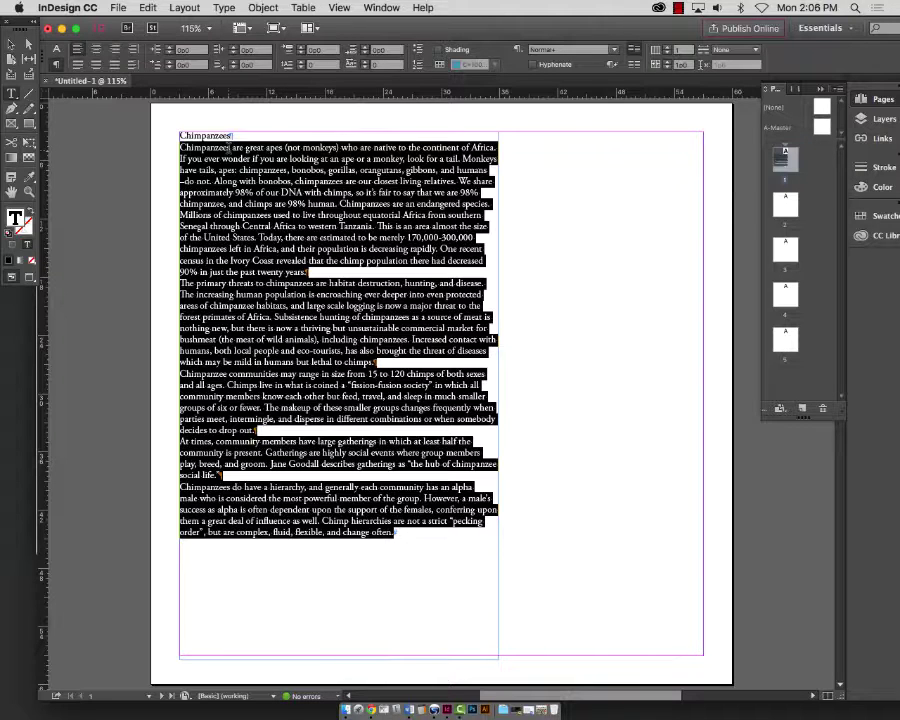
click(253, 192)
- Join the "The primary threats" paragraph to the one above and make its first word "The" bold and underlined
click(181, 284)
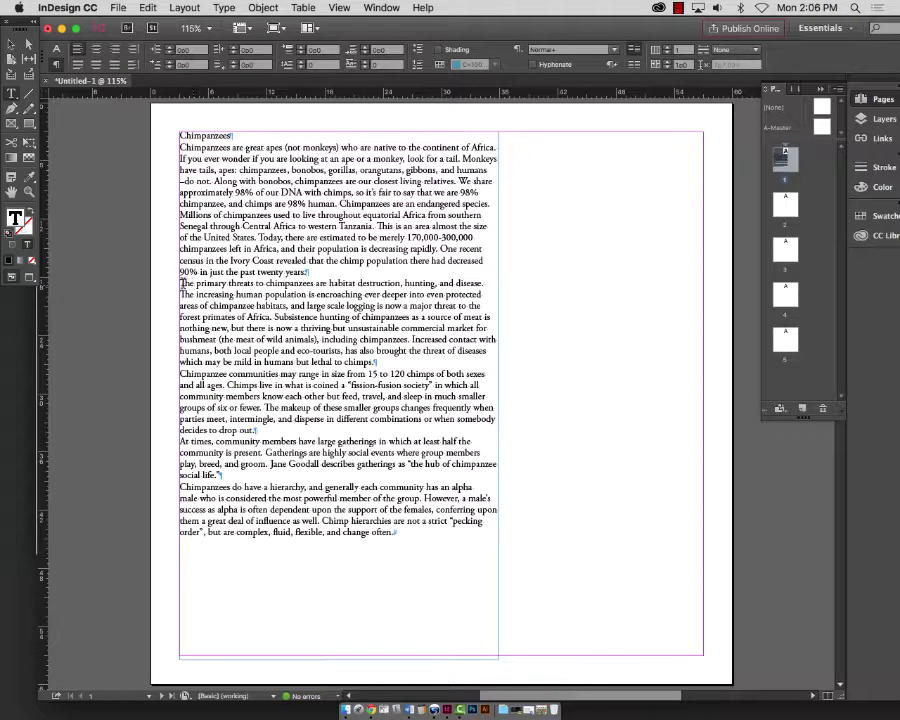
key(BackSpace)
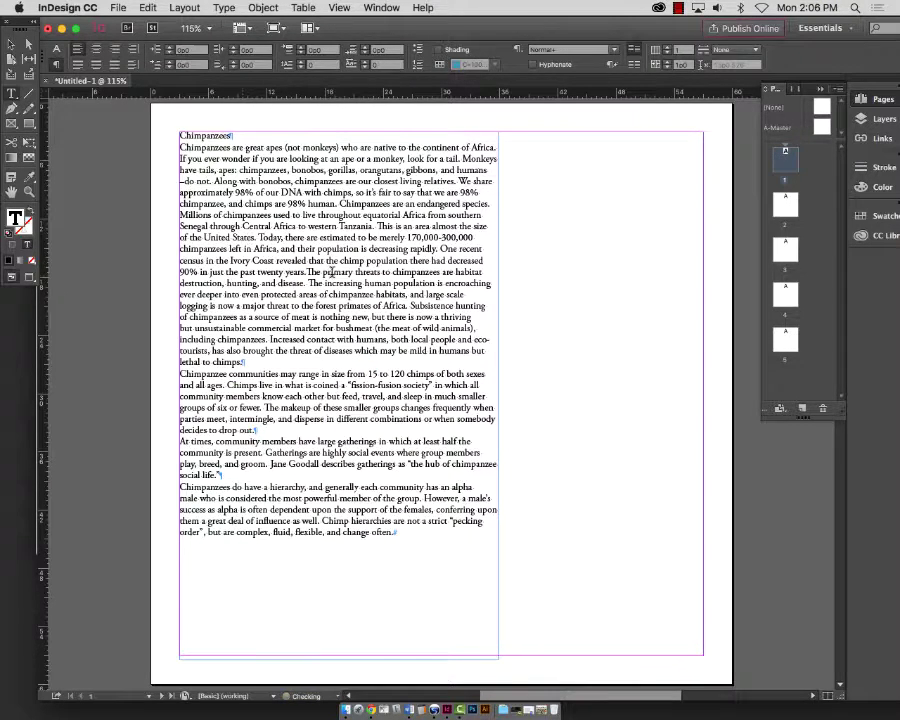
key(shift+super+Right)
click(57, 50)
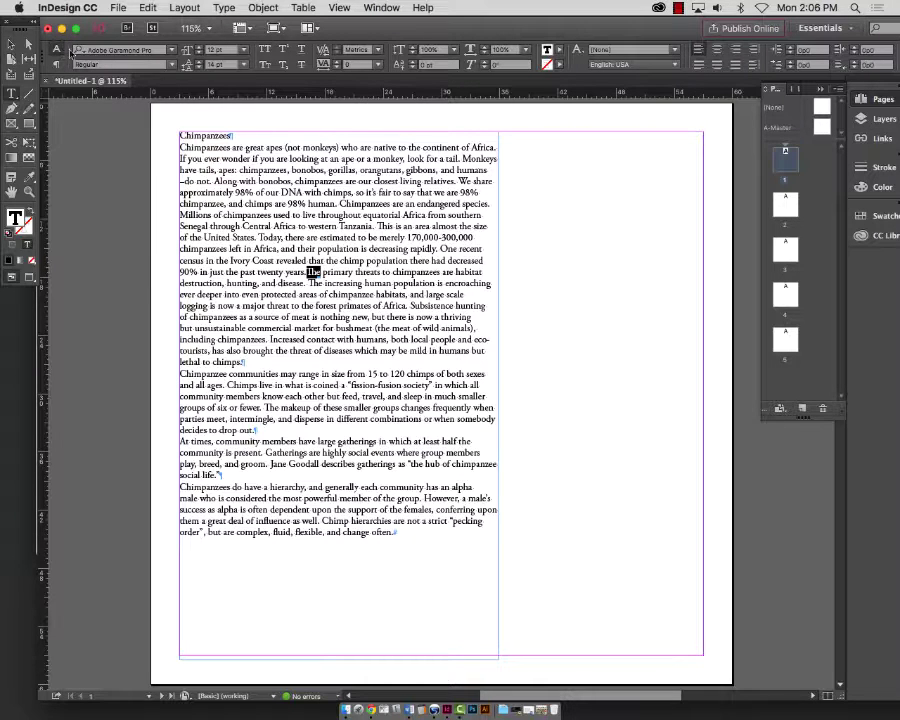
click(118, 62)
click(131, 106)
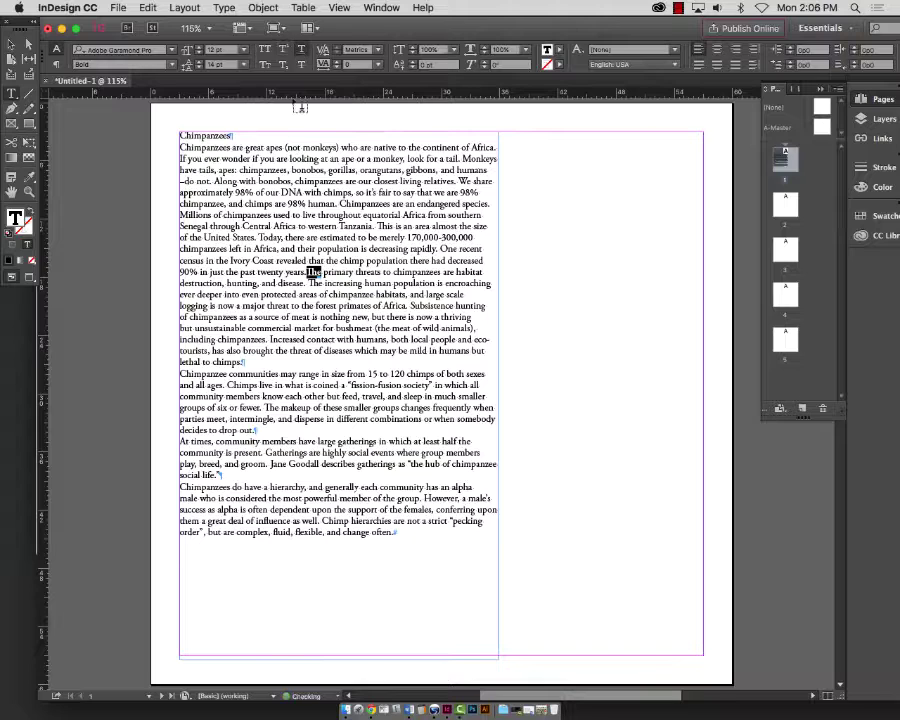
- Make the word "Chimpanzees" at the start of the first body paragraph bold and underlined
double_click(174, 149)
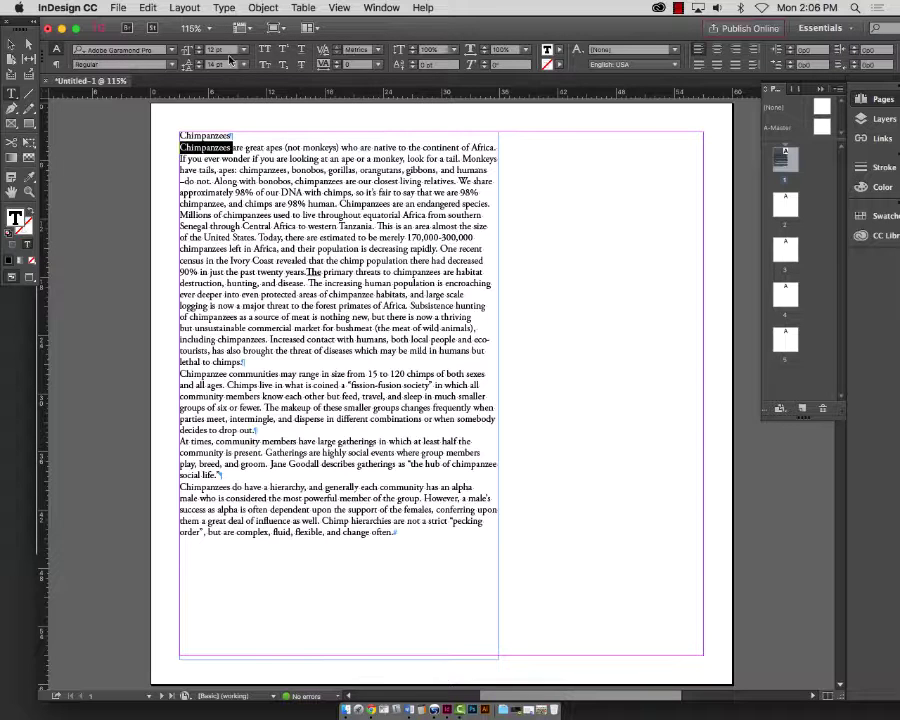
click(137, 63)
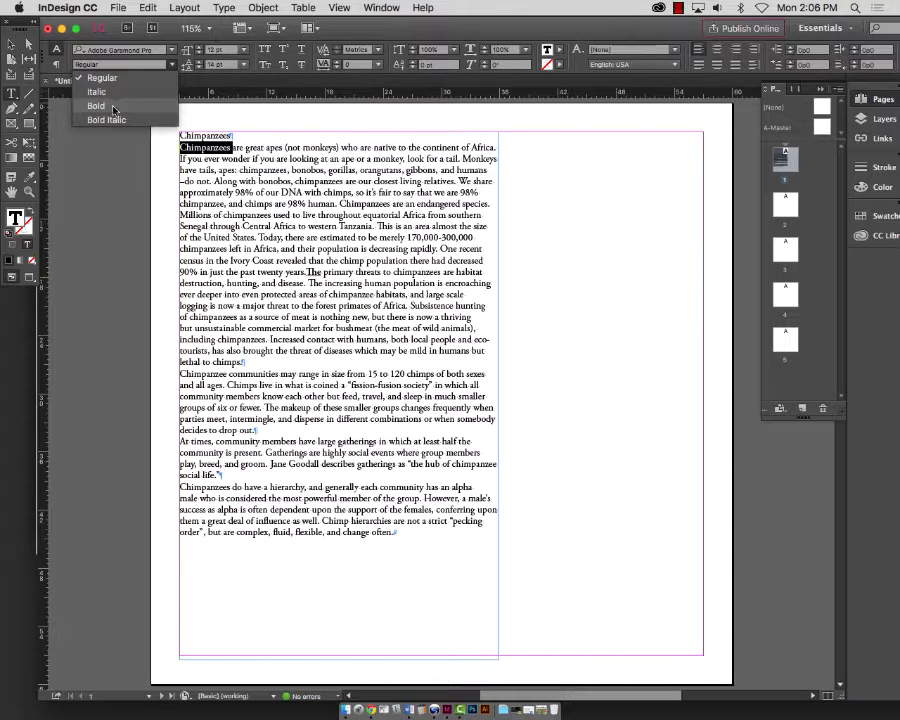
click(112, 106)
key(super+space)
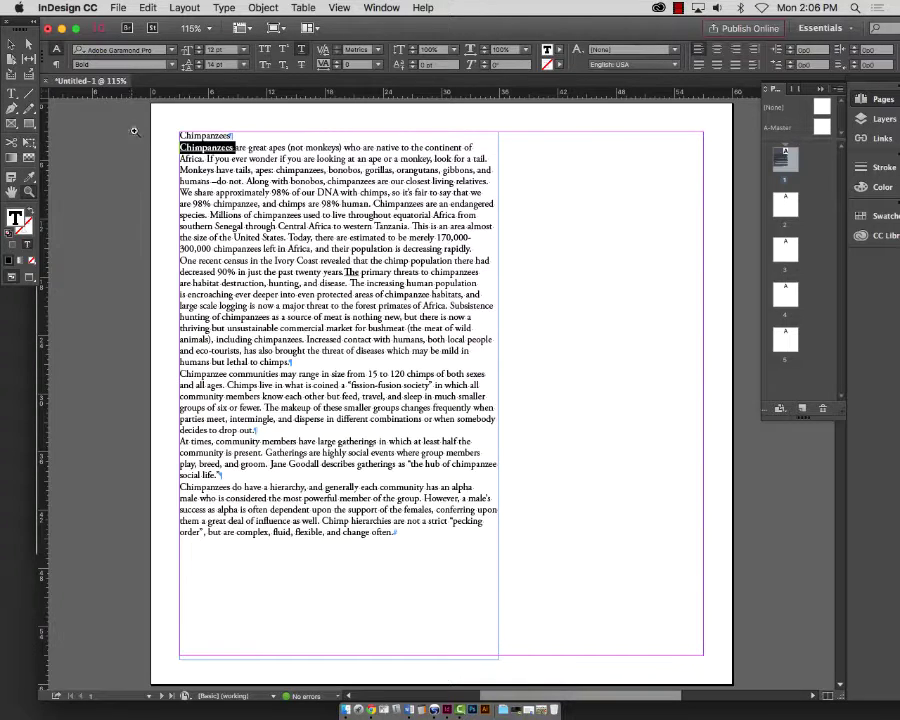
drag(151, 127, 670, 459)
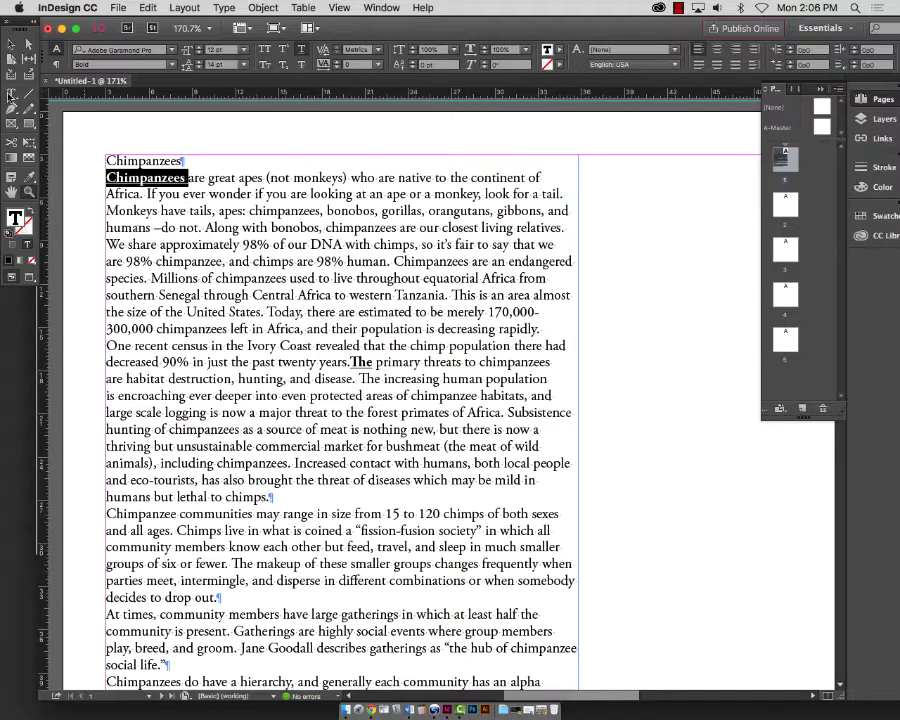
- Remove the bold and underline from "Chimpanzees" and "The", and restore the paragraph break before "The primary threats"
click(283, 262)
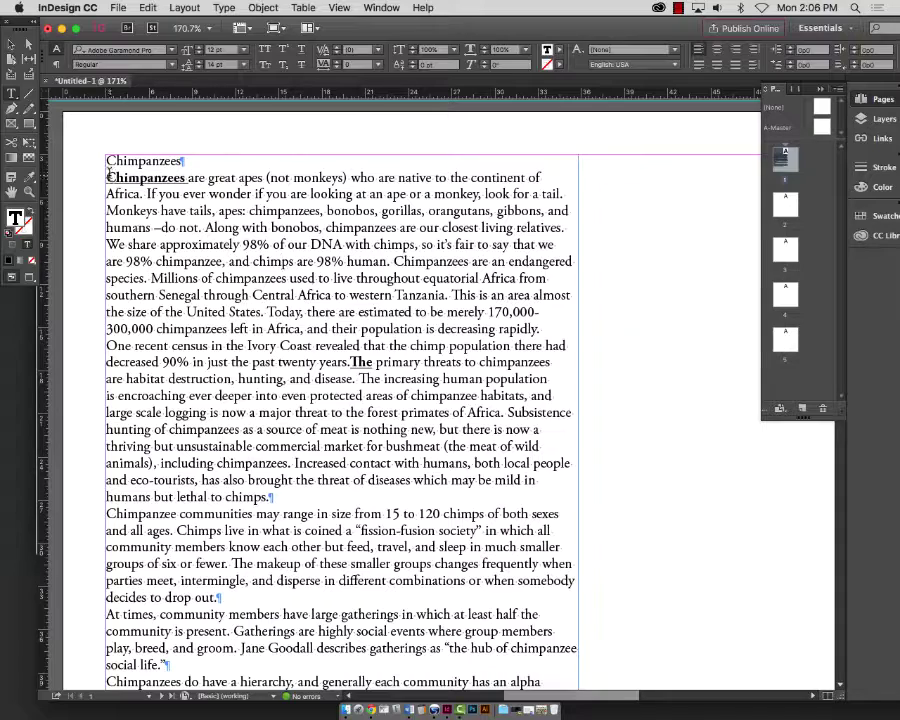
drag(107, 177, 354, 480)
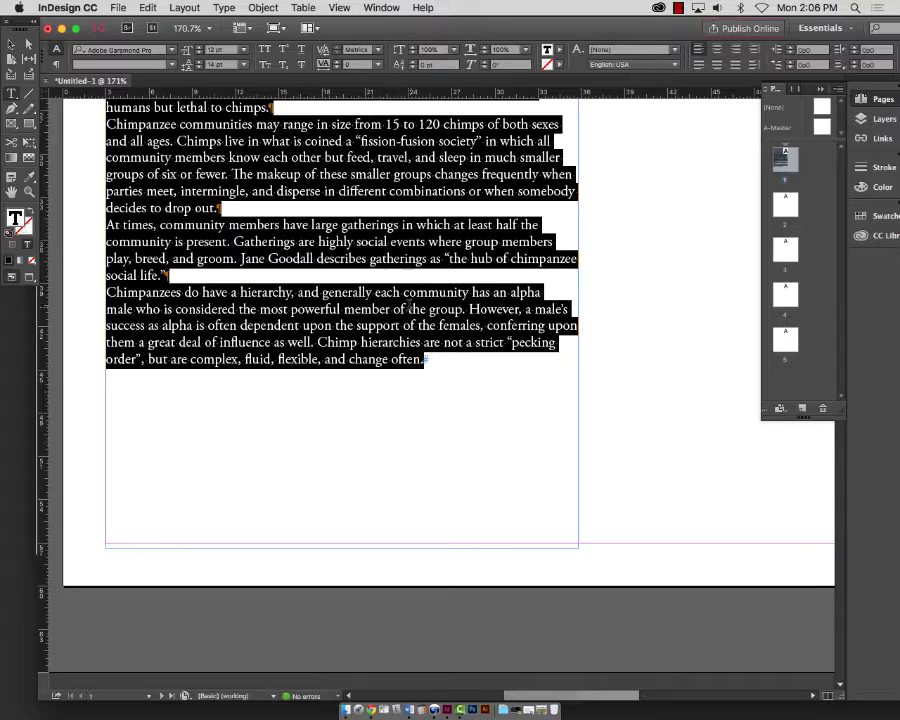
scroll(287, 214, up, 10)
click(183, 260)
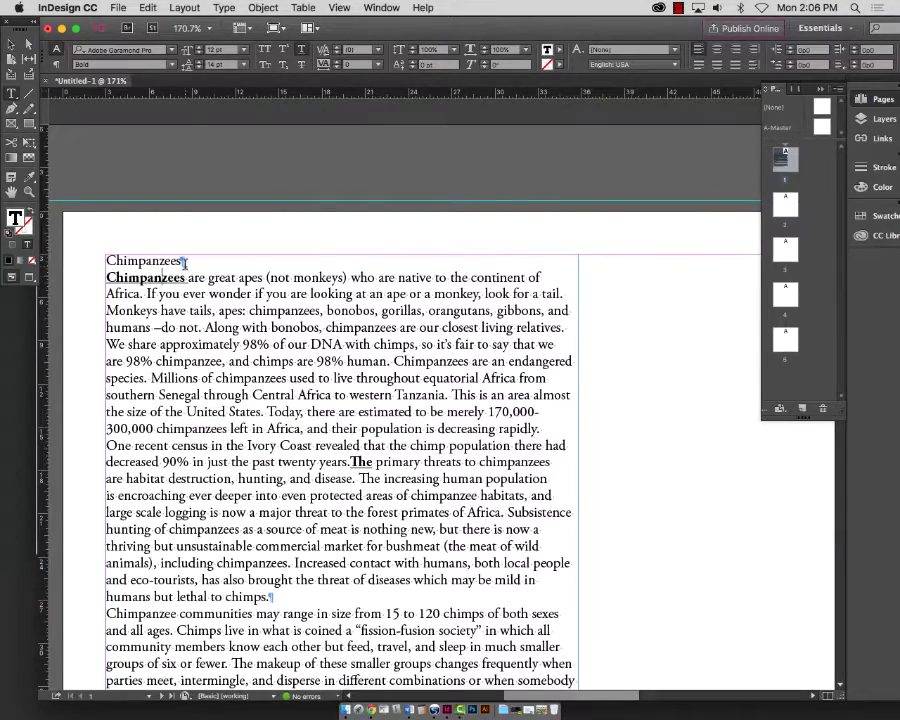
key(Down)
key(shift+super+Left)
key(Down)
key(Down)
key(Down)
key(Down)
key(Down)
key(Down)
key(Down)
key(Down)
key(Down)
key(Down)
key(Down)
key(shift+super+Right)
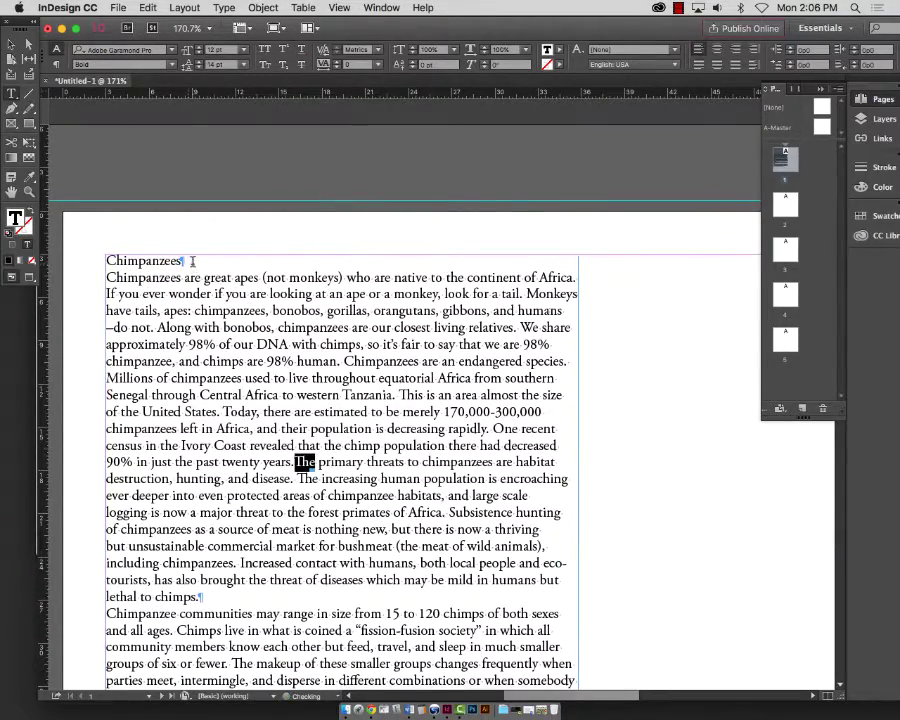
key(Left)
key(Return)
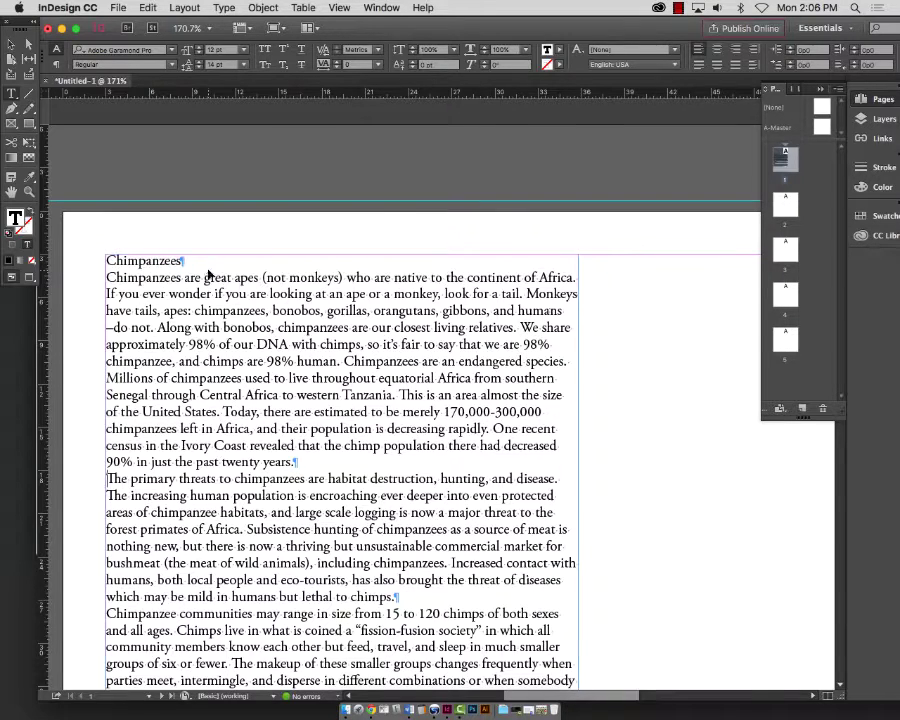
- Shorten the text frame to about 15p9.6 high so it ends just below "in just the past twenty years."
key(super+minus)
key(super+minus)
key(super+minus)
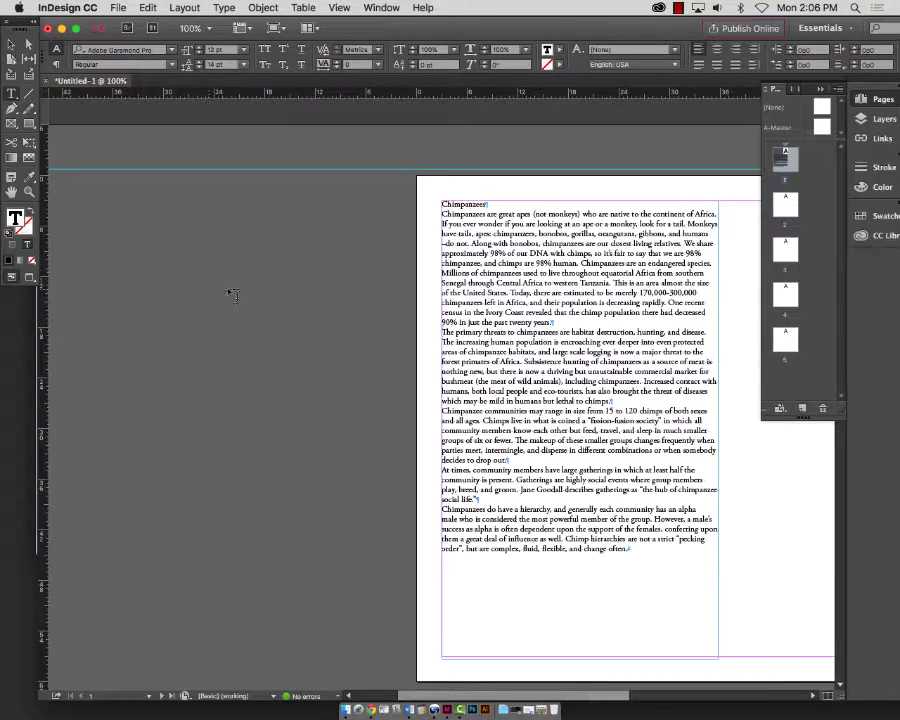
key(super+minus)
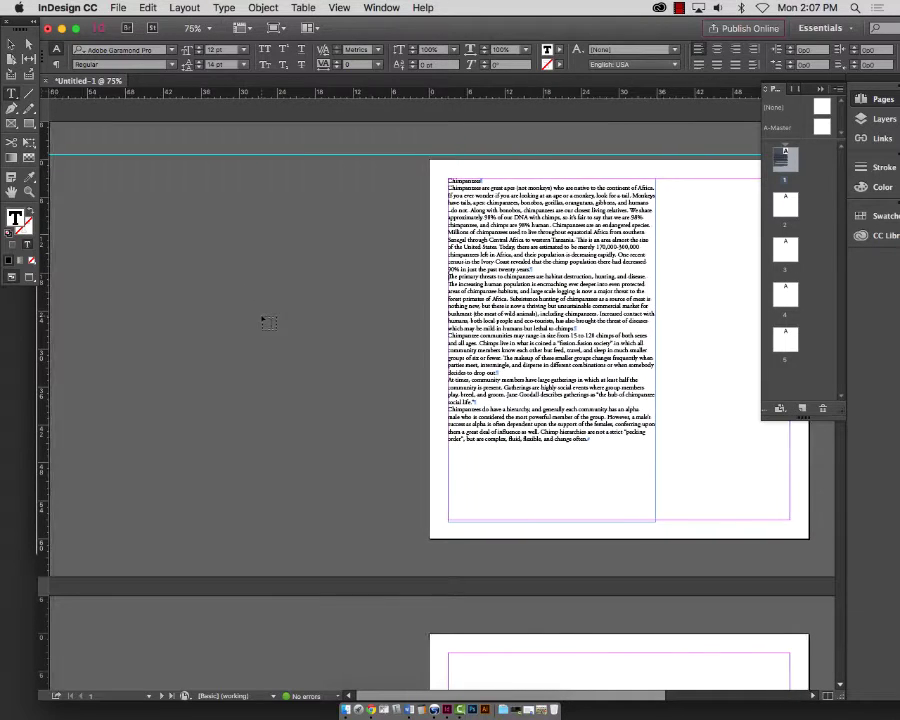
scroll(268, 322, right, 5)
key(Escape)
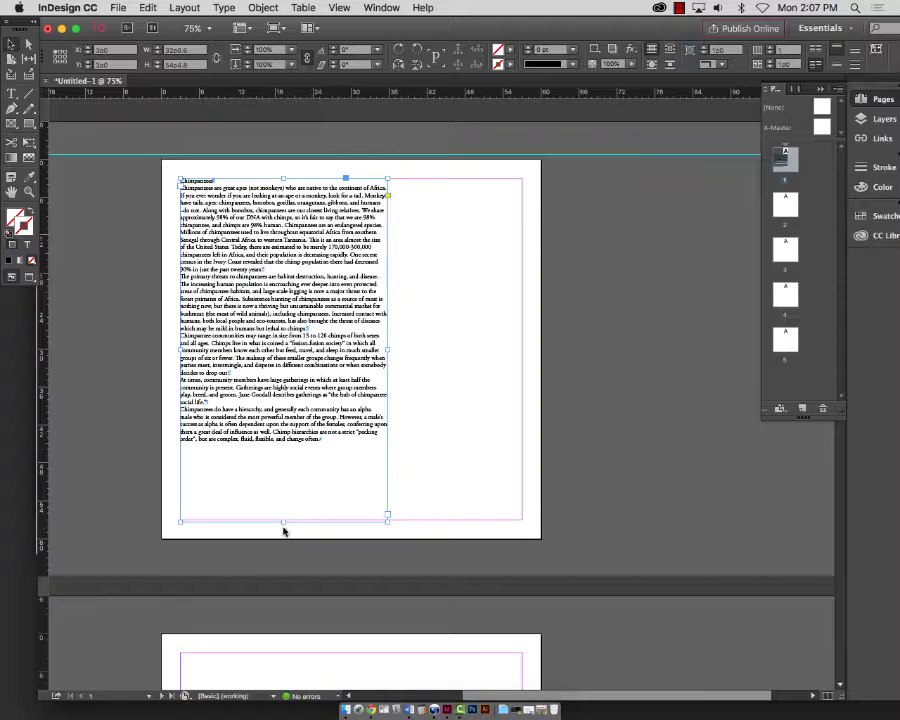
click(28, 191)
drag(402, 402, 584, 565)
click(10, 43)
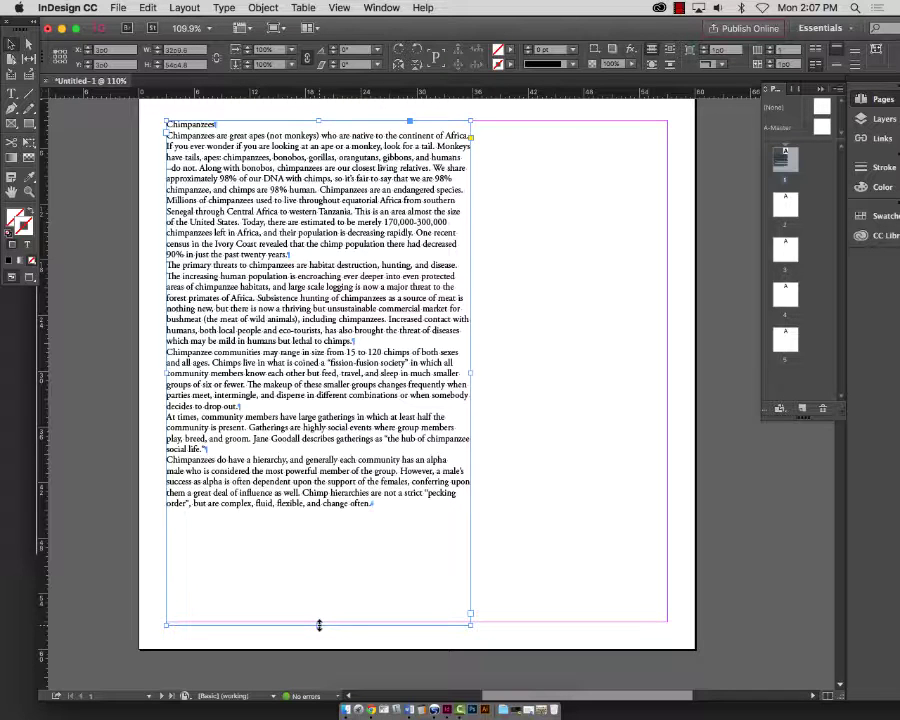
drag(319, 625, 384, 266)
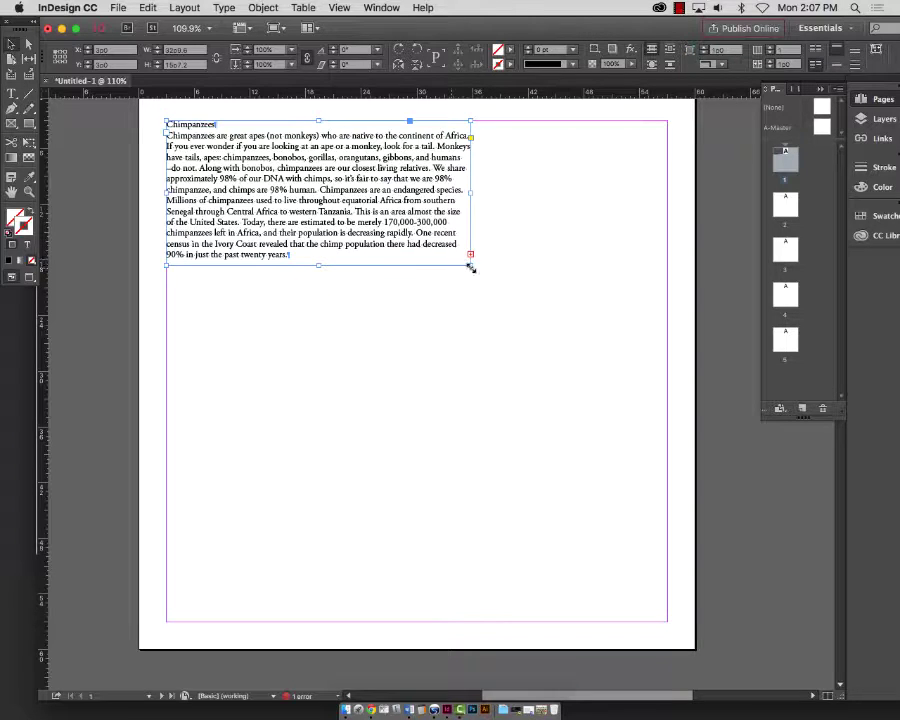
mouse_move(318, 265)
mouse_down()
mouse_move(305, 600)
mouse_move(410, 370)
mouse_move(388, 266)
mouse_up()
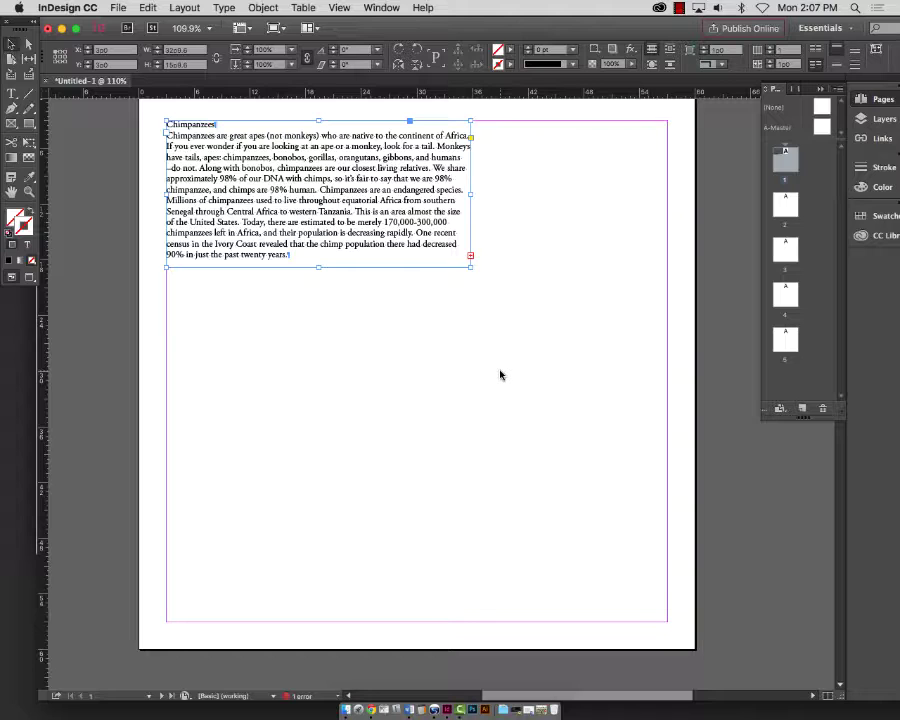
- Flow the overset text into a second frame about 36p3.6 wide, shorten it to about 10p0, and shift it up and right
click(471, 257)
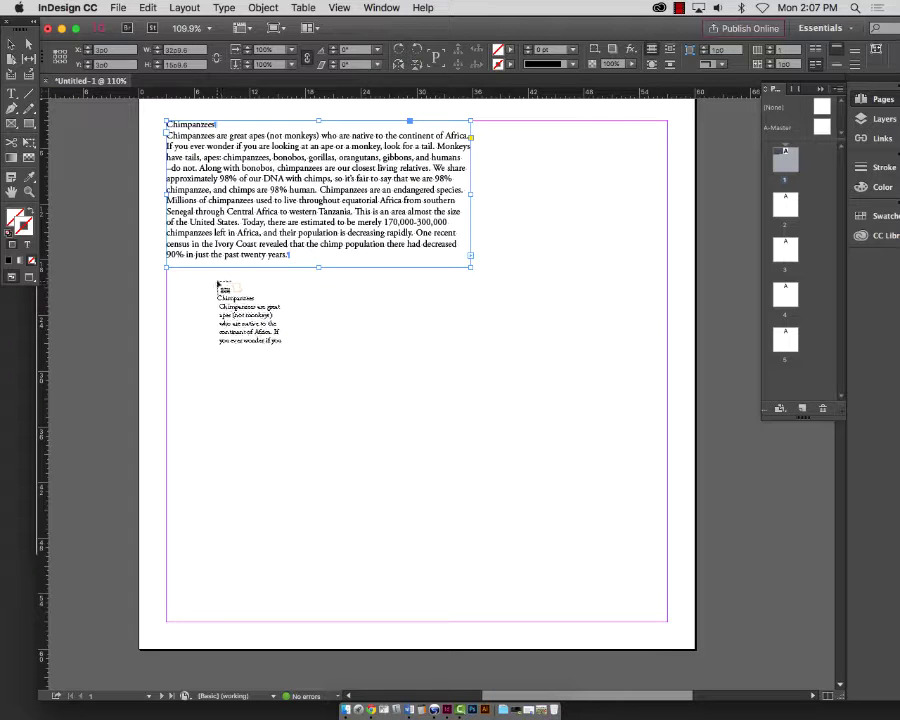
drag(234, 273, 571, 442)
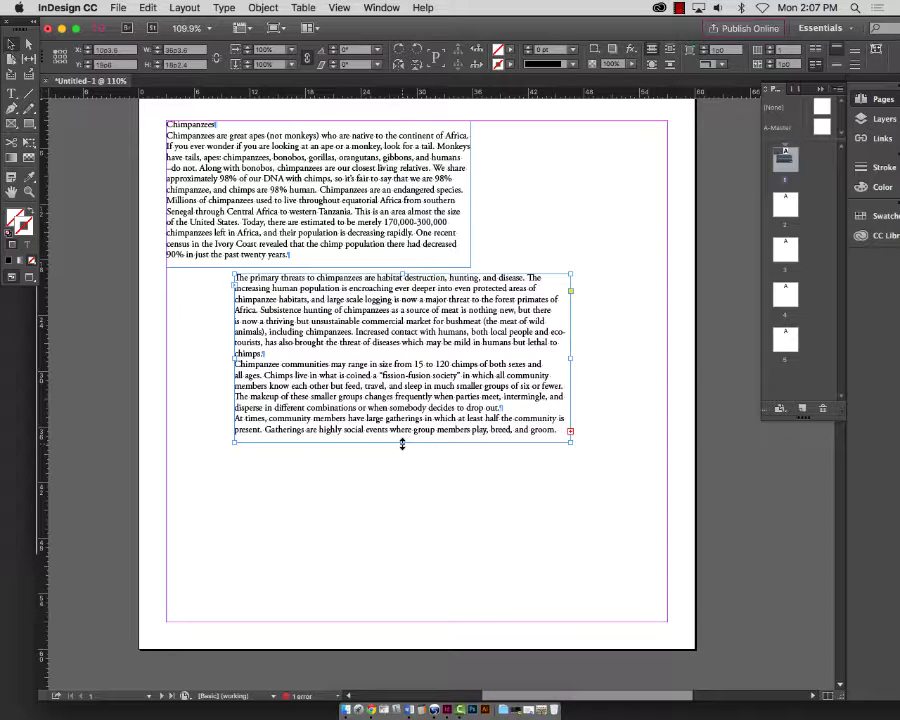
drag(402, 443, 479, 320)
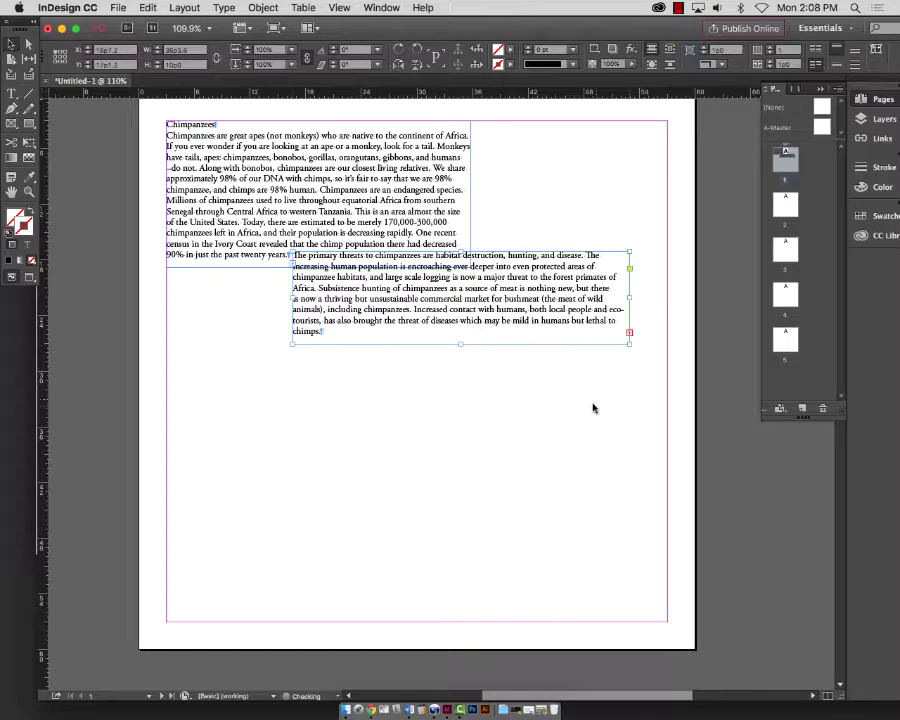
- Resize the second frame to about 37p4.8 by 8p8.4 so it holds only the "primary threats" paragraph
click(610, 322)
drag(629, 297, 638, 297)
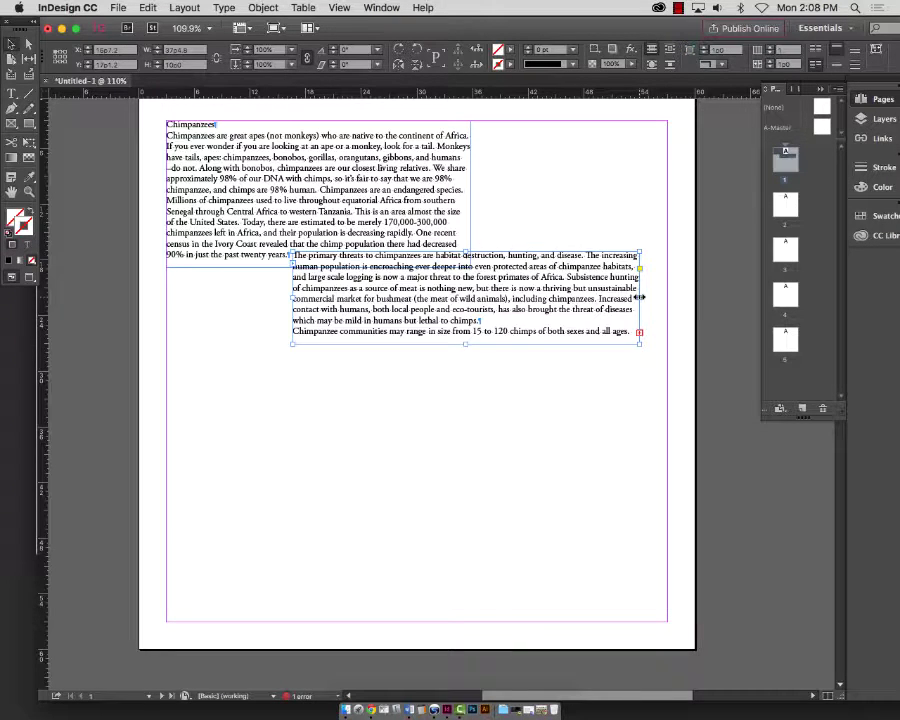
drag(467, 346, 469, 334)
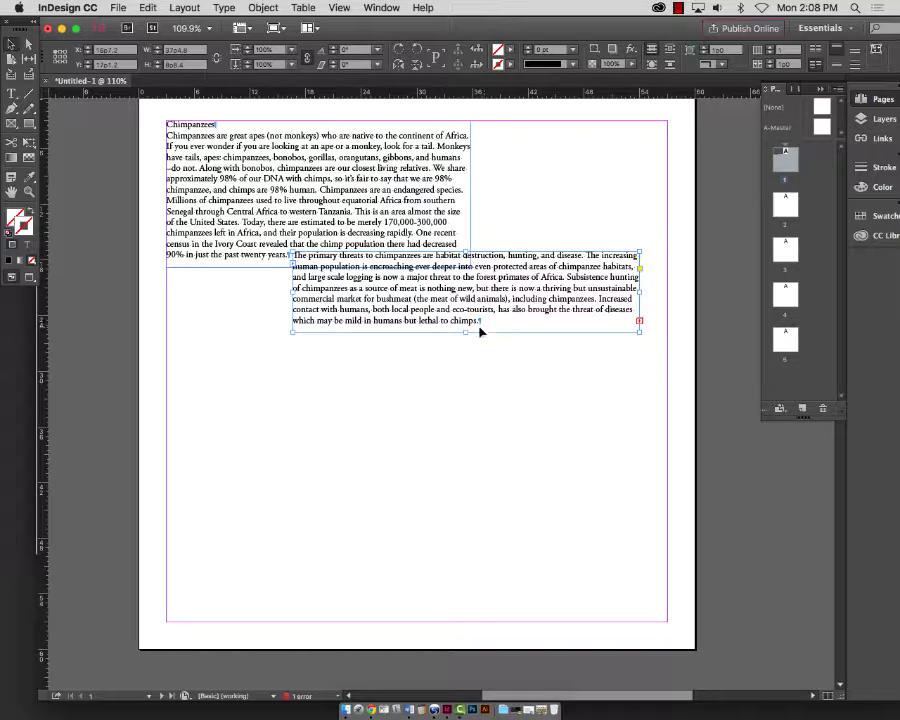
- Flow the remaining overset text into a third frame about 38p8.4 by 14p1.2 at the left margin, below the second frame
click(638, 322)
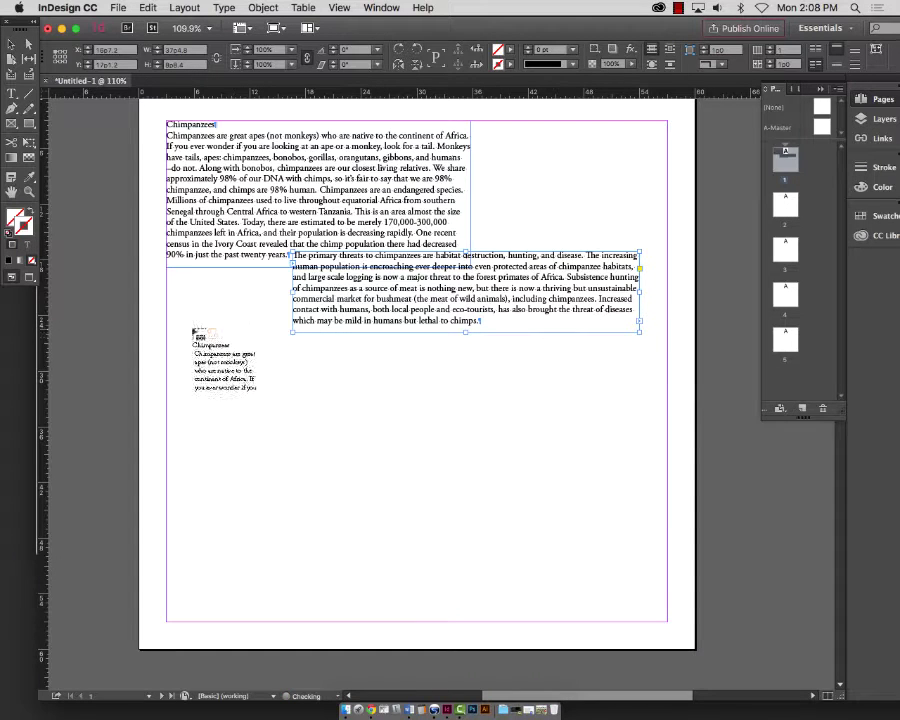
drag(166, 332, 526, 462)
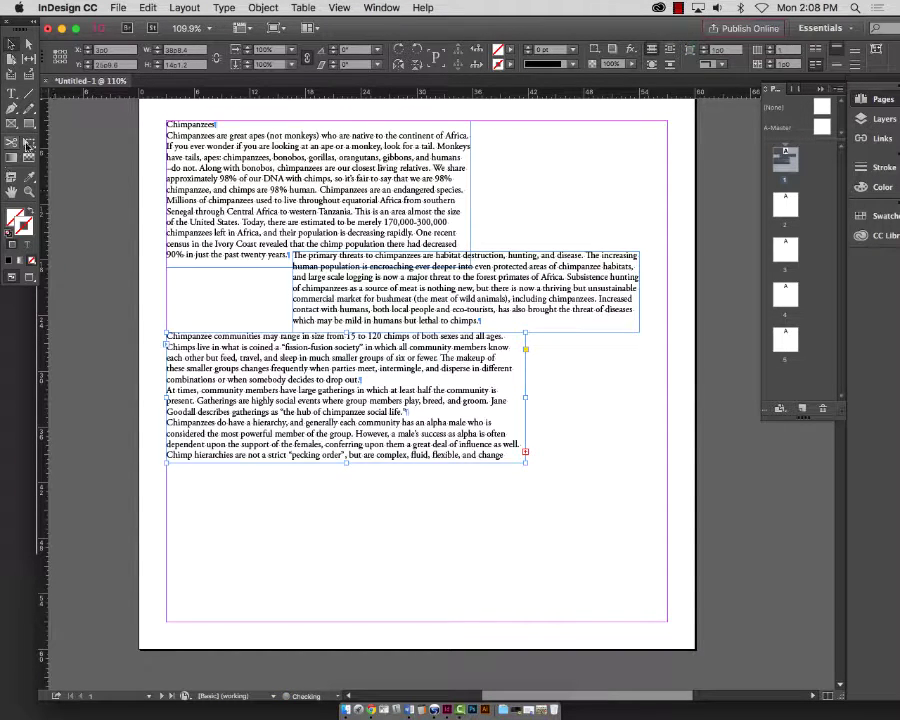
- Move the third frame to the end of the "primary threats" paragraph and resize it to about 20p2.4 by 12p3.6 for the communities paragraph only
click(9, 60)
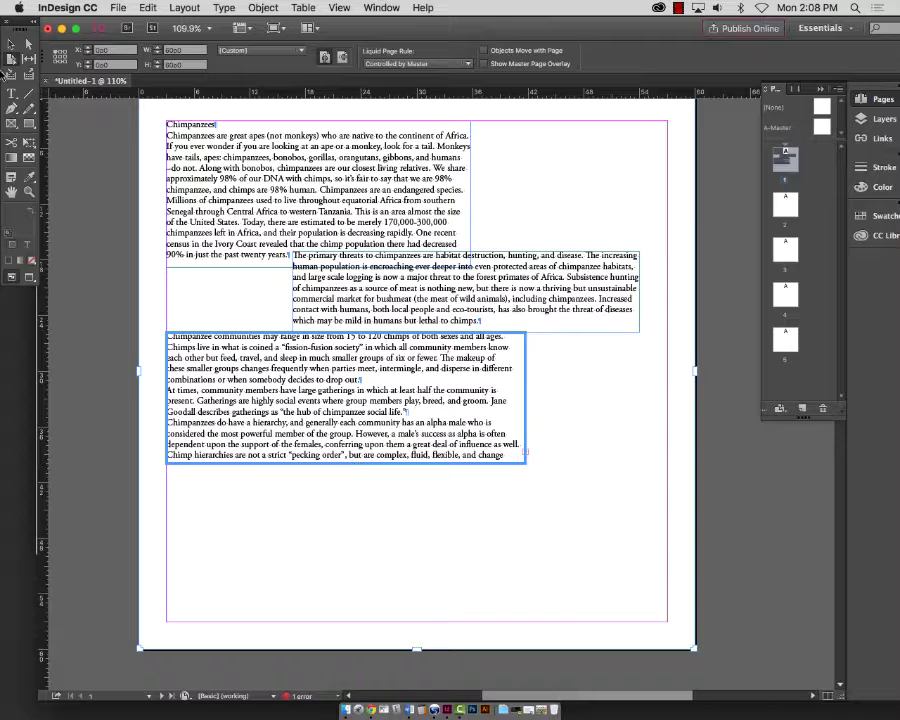
click(11, 43)
drag(348, 460, 712, 361)
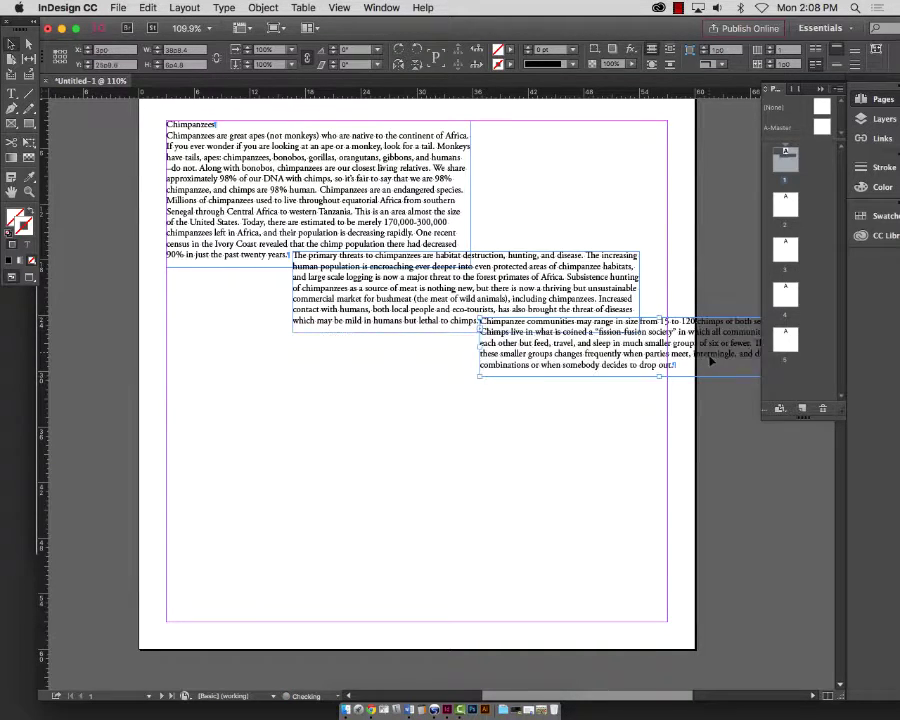
drag(623, 696, 653, 696)
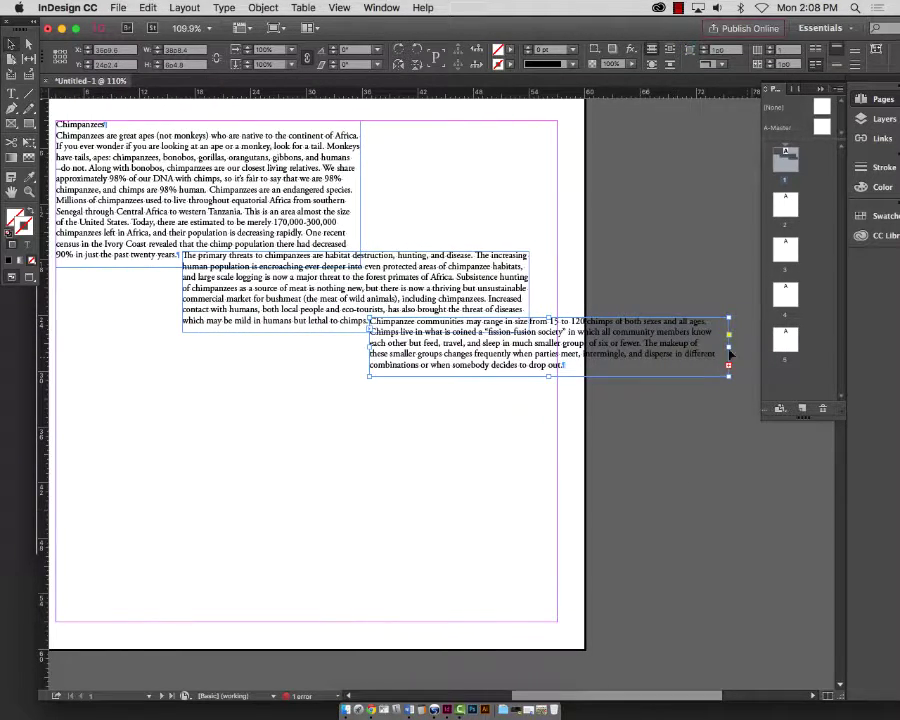
drag(730, 378, 557, 470)
drag(464, 472, 463, 431)
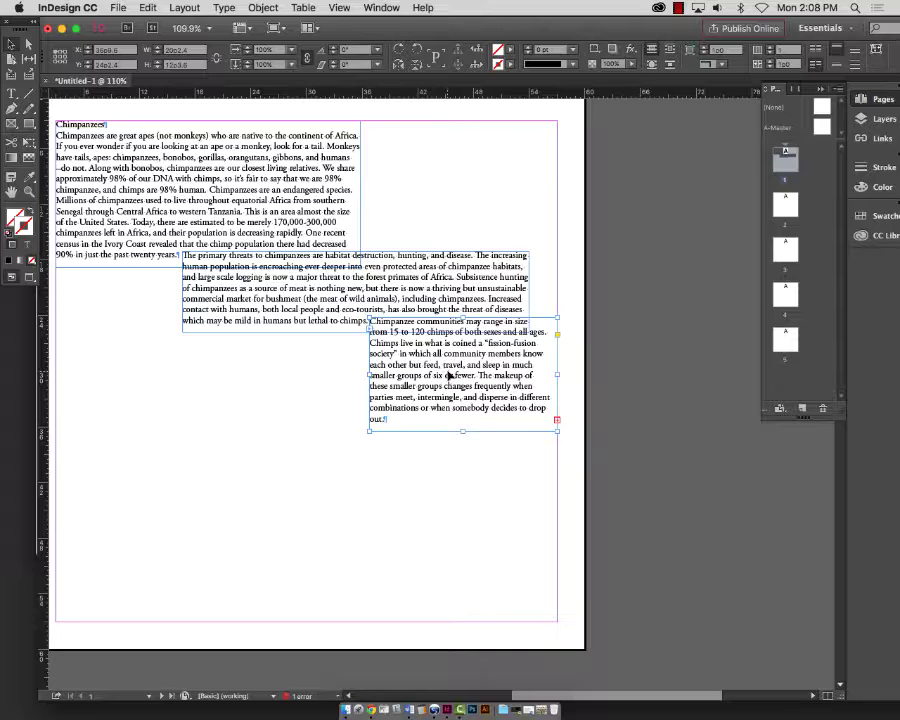
- In preview mode, flow the overset text into a fourth frame about 30p7.2 wide, shortened to the "At times" paragraph and shifted down and right
click(640, 558)
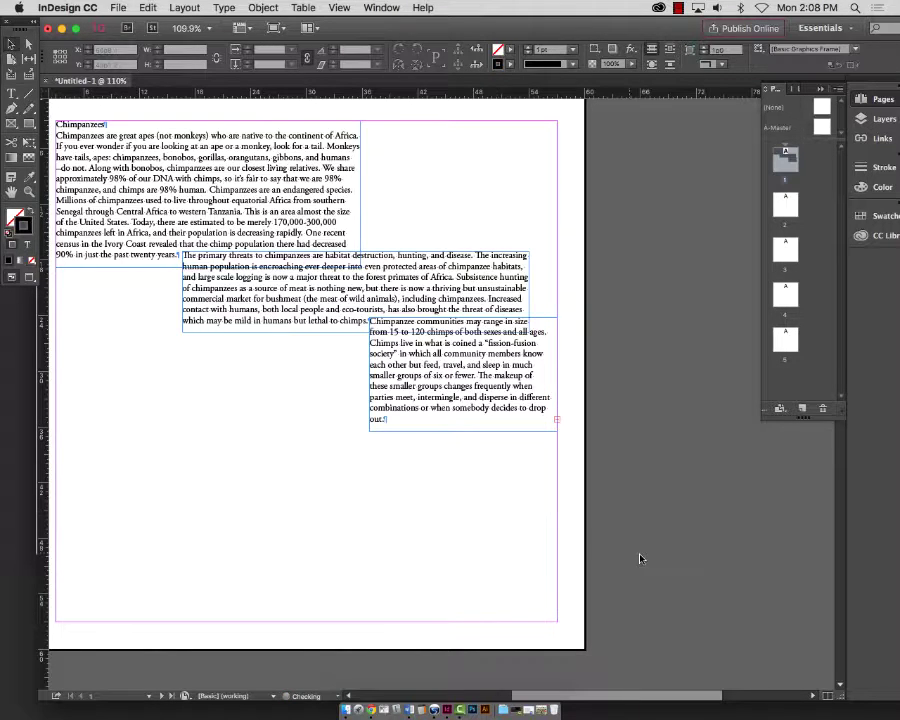
key(w)
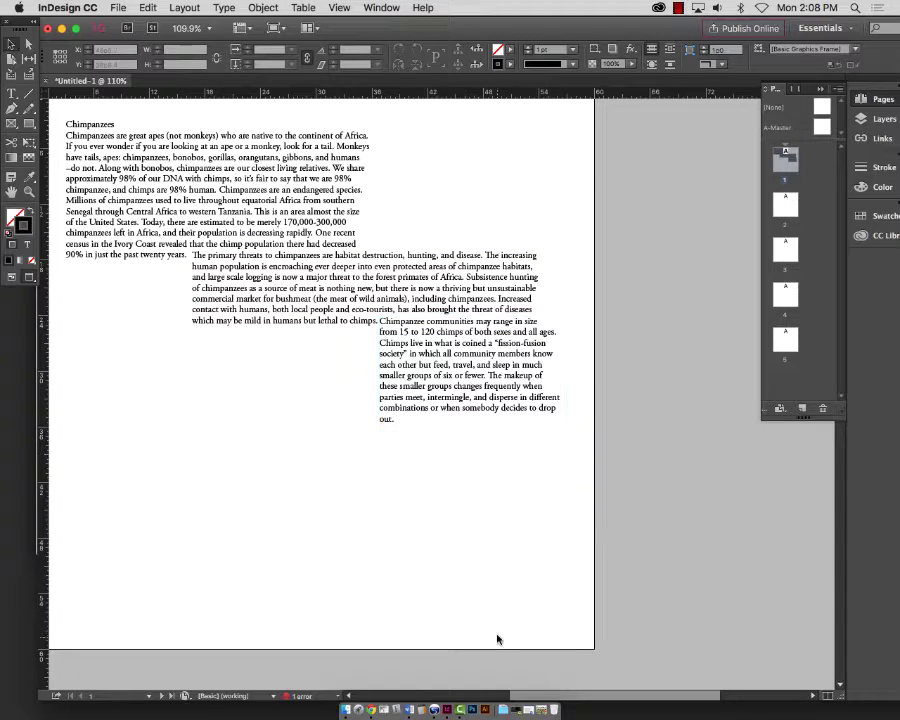
click(464, 402)
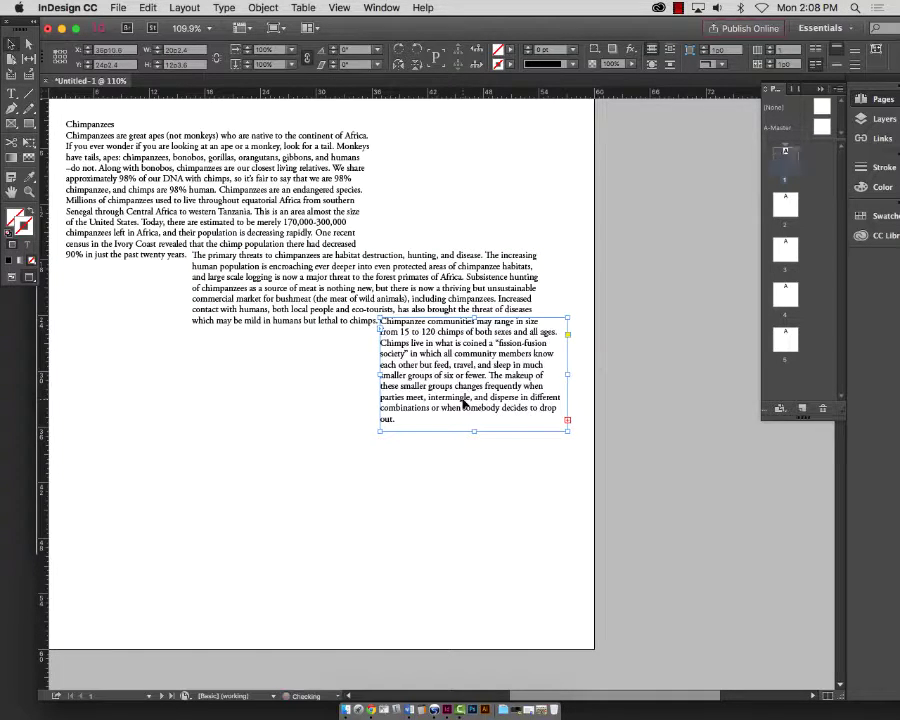
click(567, 420)
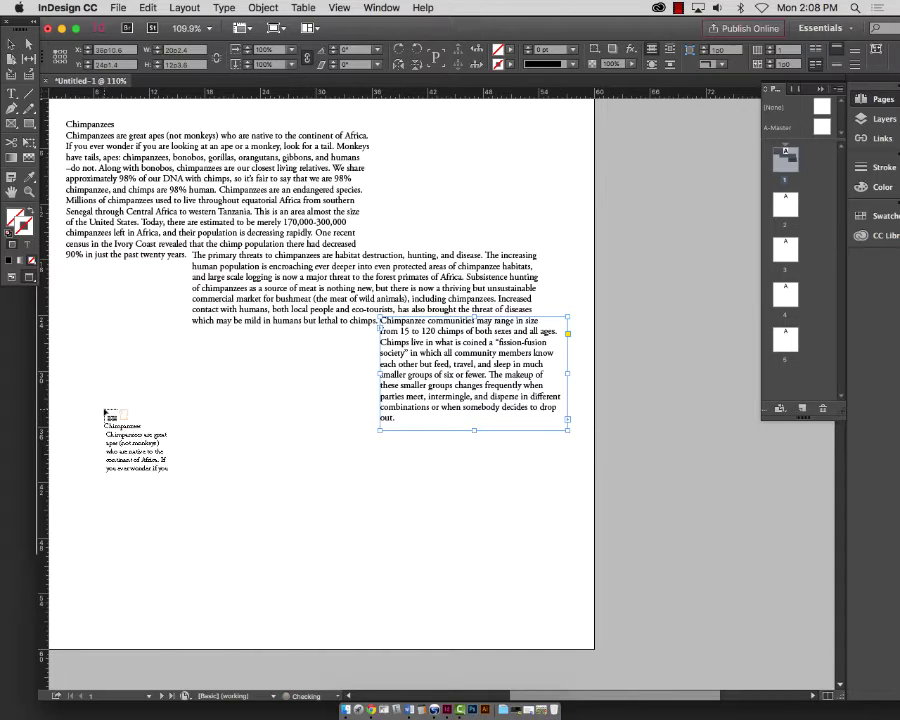
drag(76, 405, 359, 547)
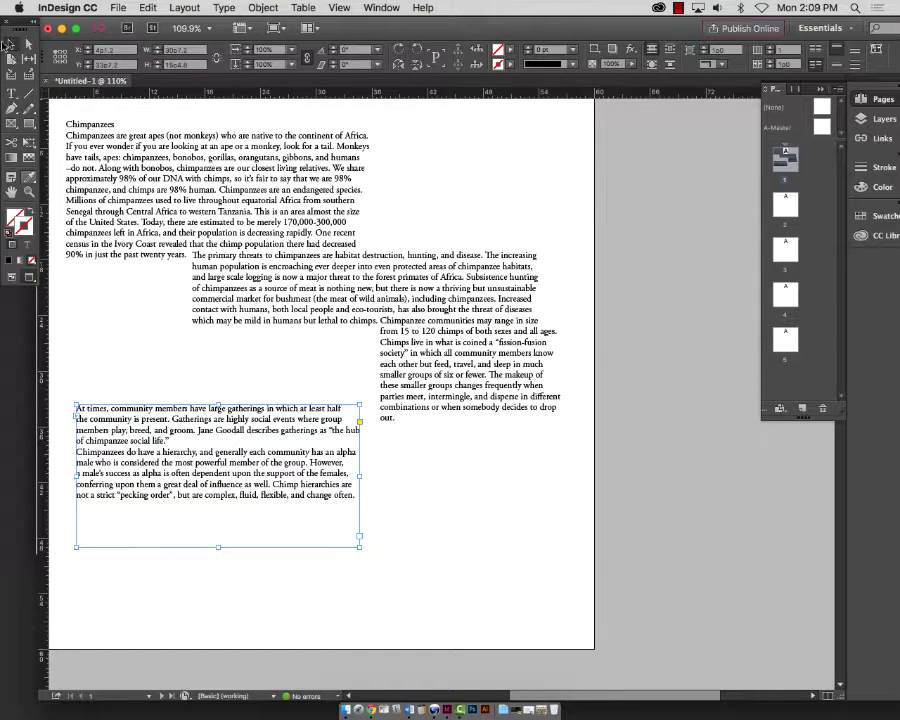
drag(218, 547, 258, 452)
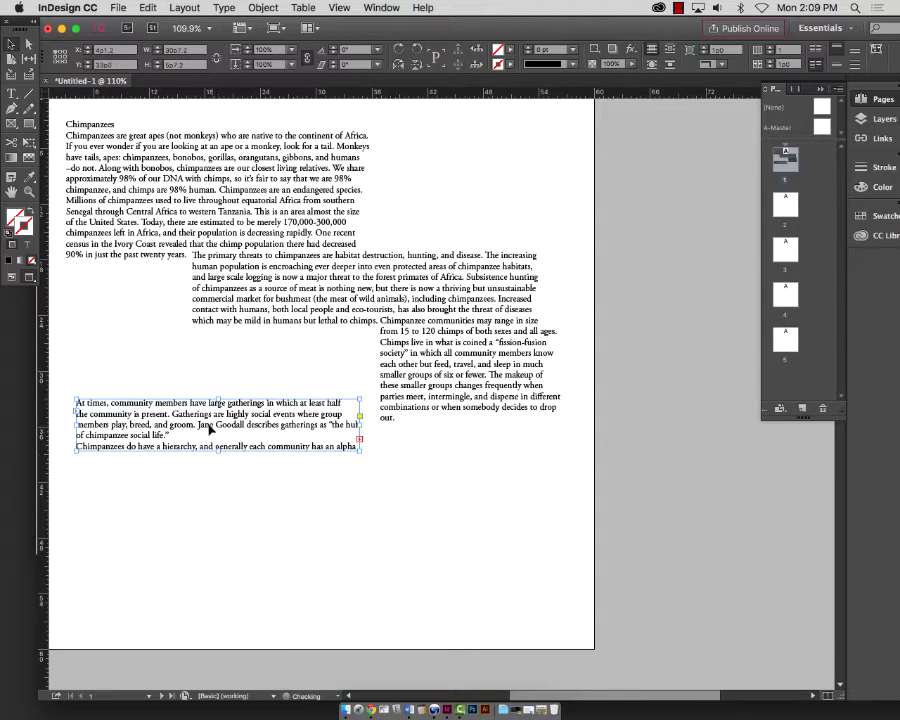
drag(212, 416, 253, 457)
- Resize the third frame to about 19p3.5 by 12p1.9 so its last line no longer holds a single word
click(394, 423)
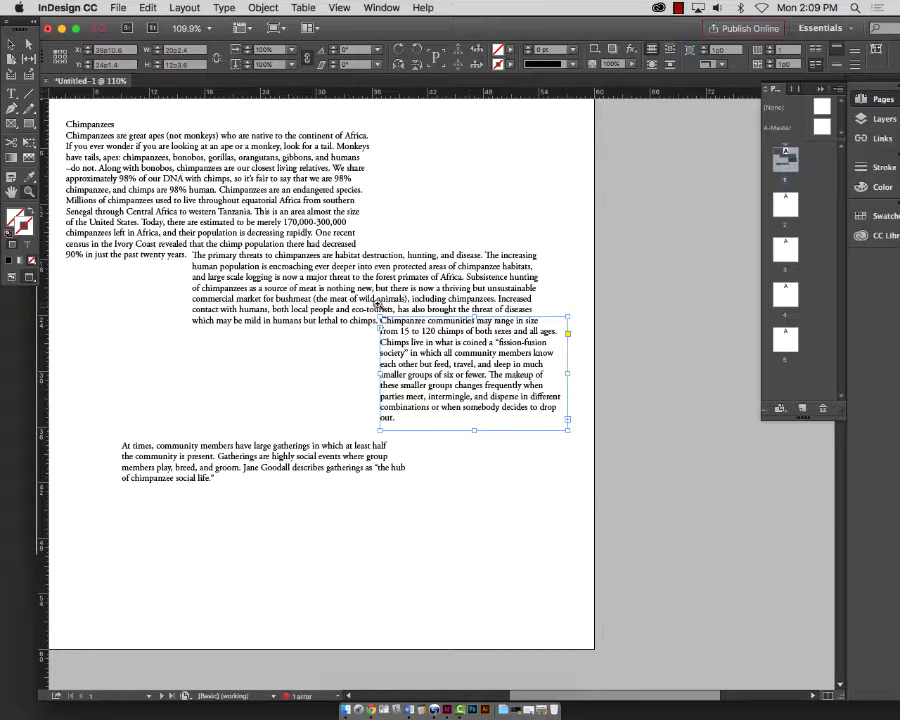
drag(378, 304, 592, 492)
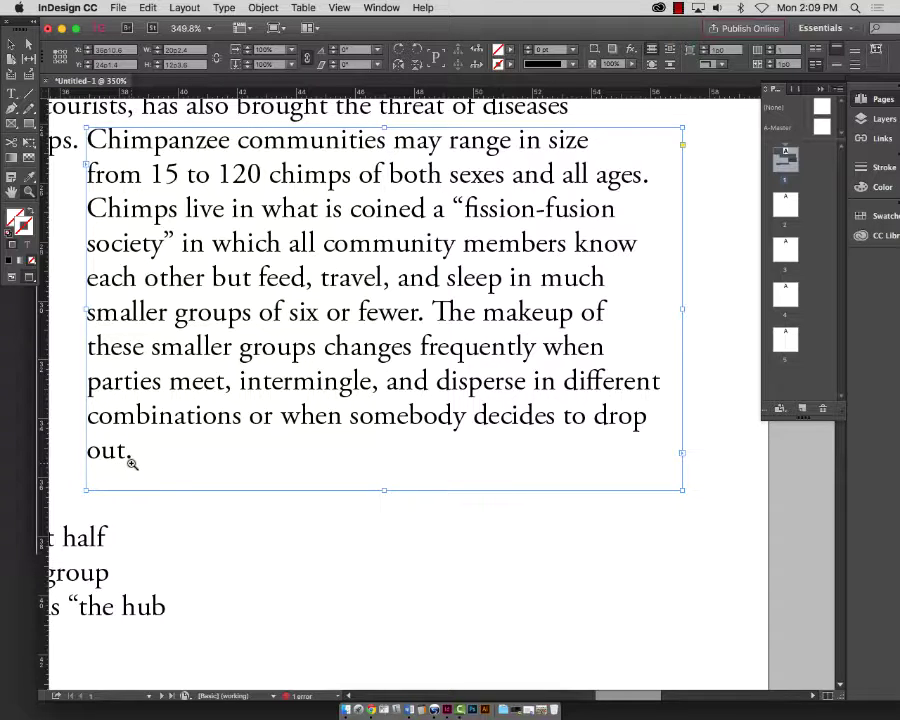
click(10, 42)
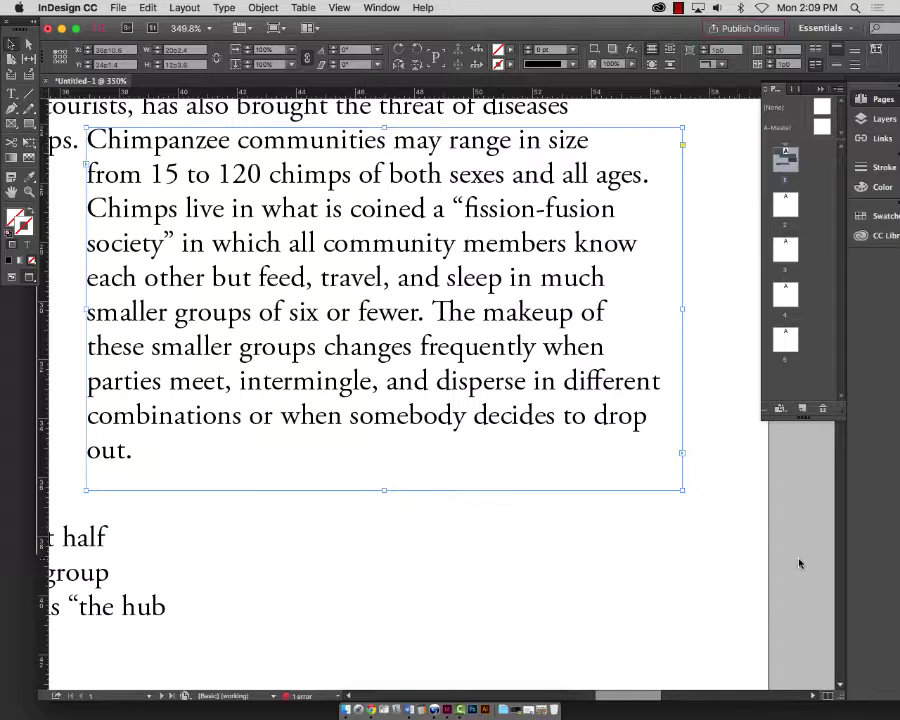
drag(680, 490, 655, 505)
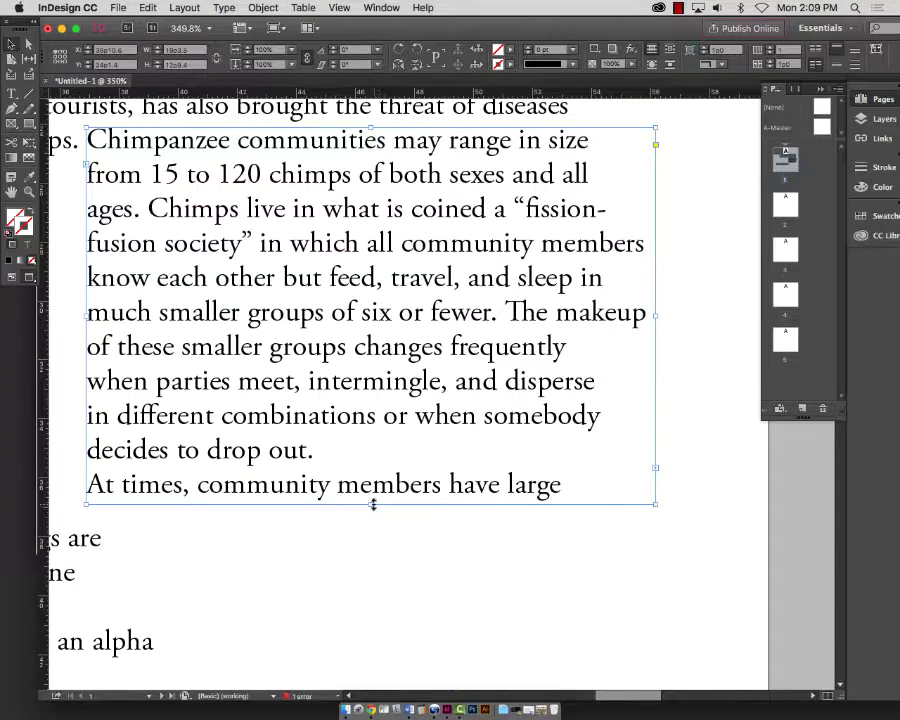
drag(371, 504, 371, 486)
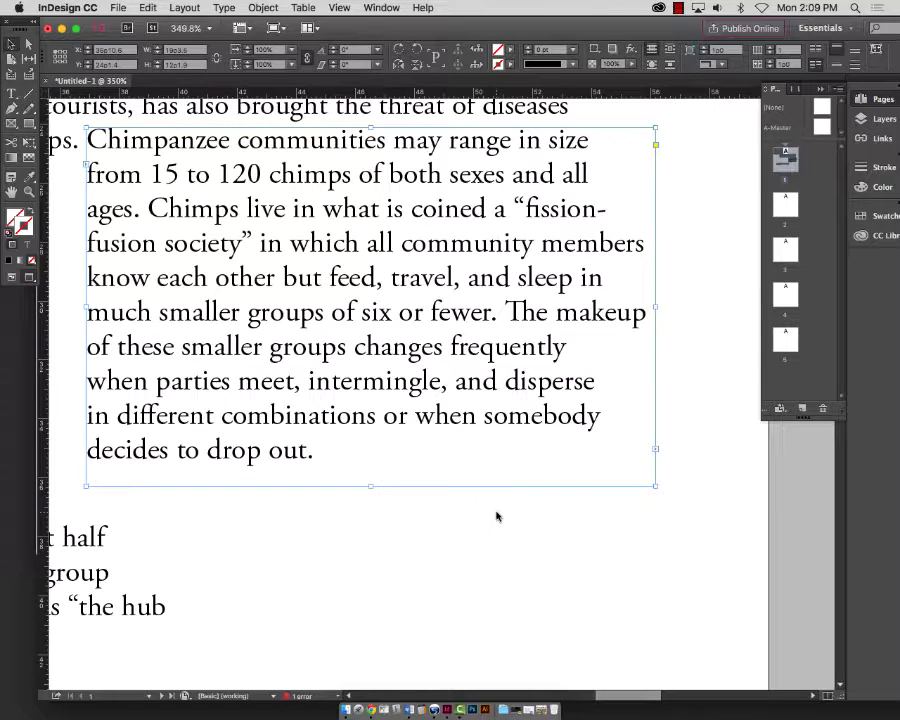
key(super+0)
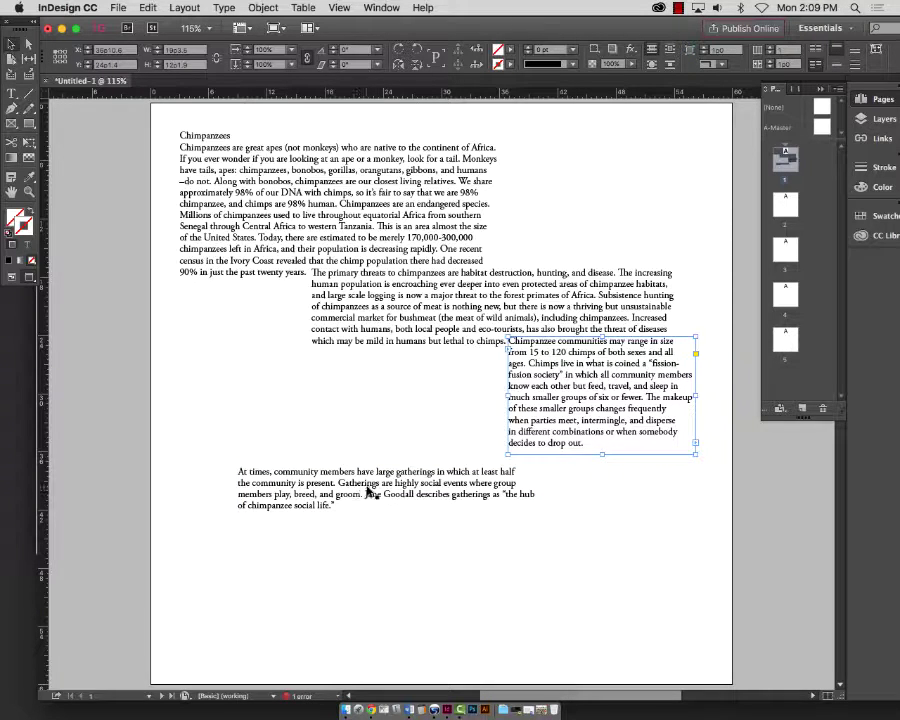
- Align the fourth frame with the second frame's left edge and flow its overset text into a fifth frame about 28p8.4 by 7p4.8
drag(370, 490, 442, 495)
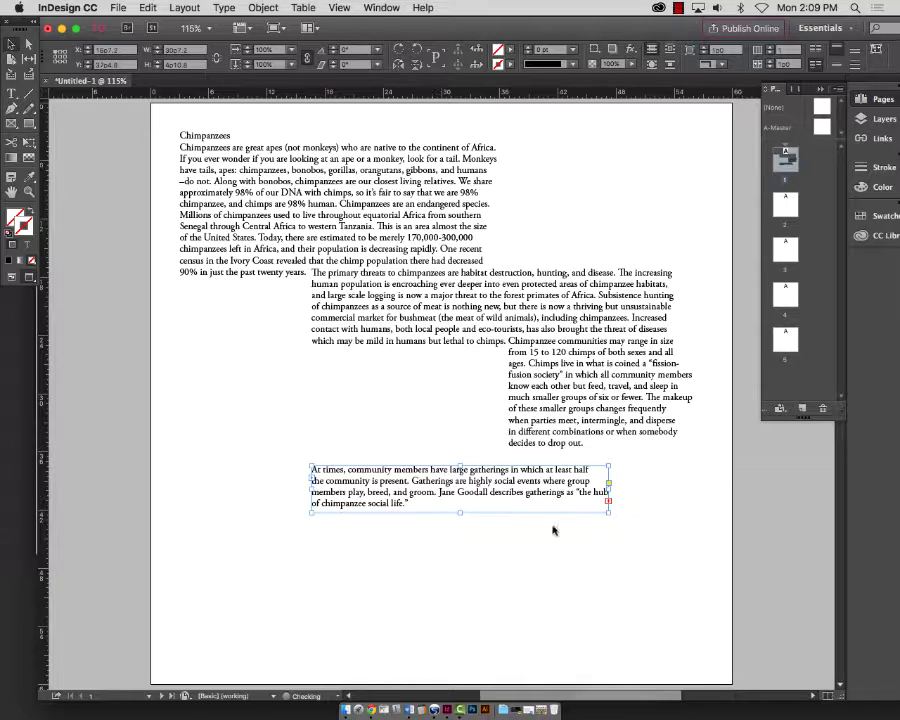
click(609, 503)
drag(400, 527, 678, 660)
drag(538, 660, 534, 600)
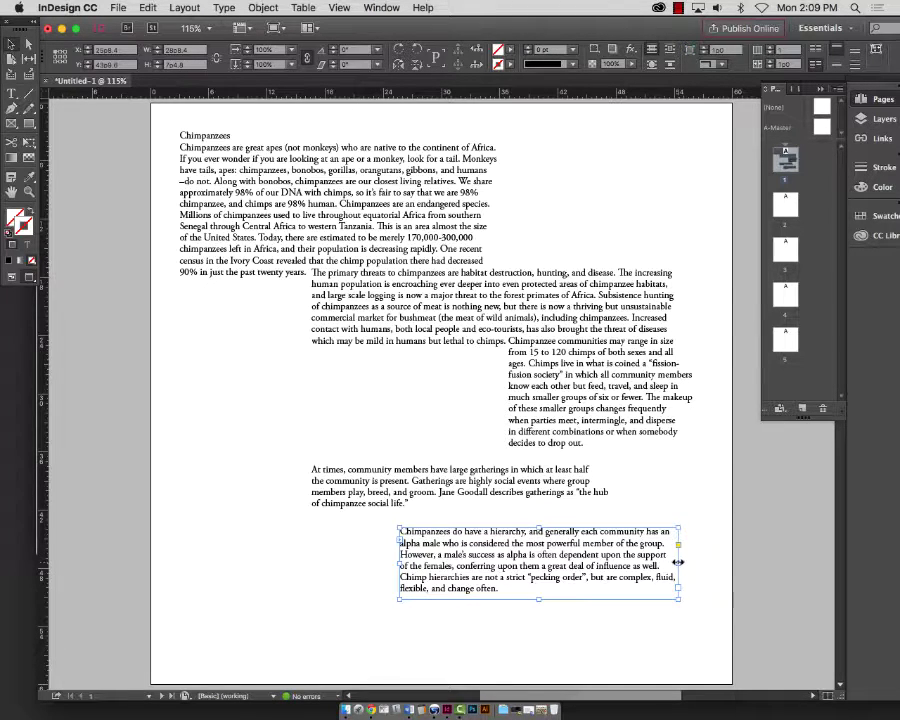
- Tuck the fifth frame in at the end of "chimpanzee social life." and resize it to about 27p10.8 by 7p8.4
drag(677, 564, 650, 562)
drag(515, 564, 527, 535)
drag(661, 567, 683, 599)
drag(546, 599, 548, 573)
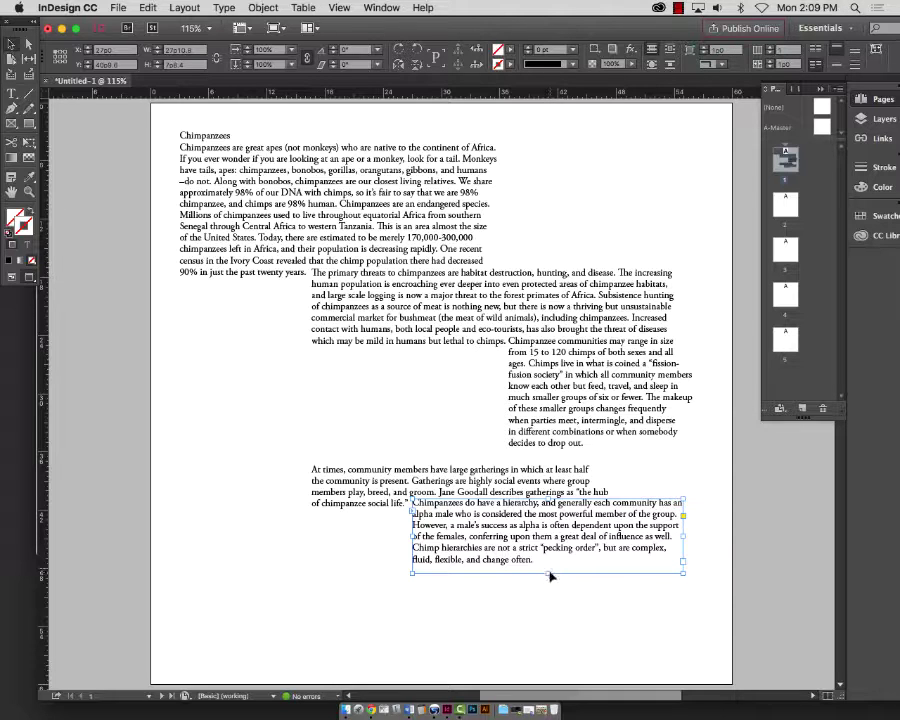
- Move the fourth and fifth frames up together so they start directly below the "drop out." line of the third frame
drag(222, 500, 498, 592)
drag(455, 535, 505, 521)
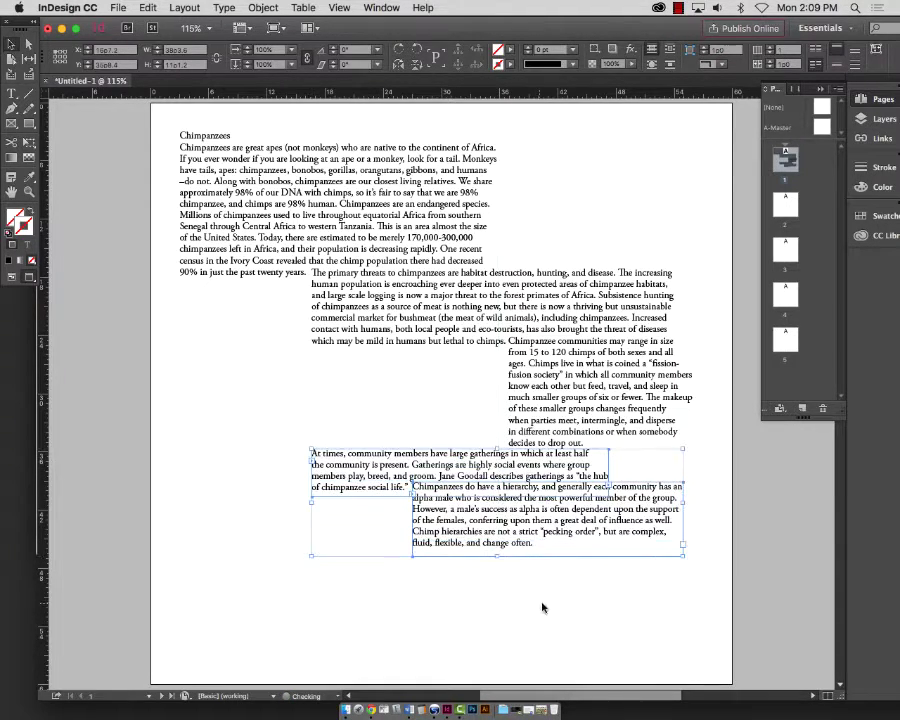
drag(565, 490, 615, 464)
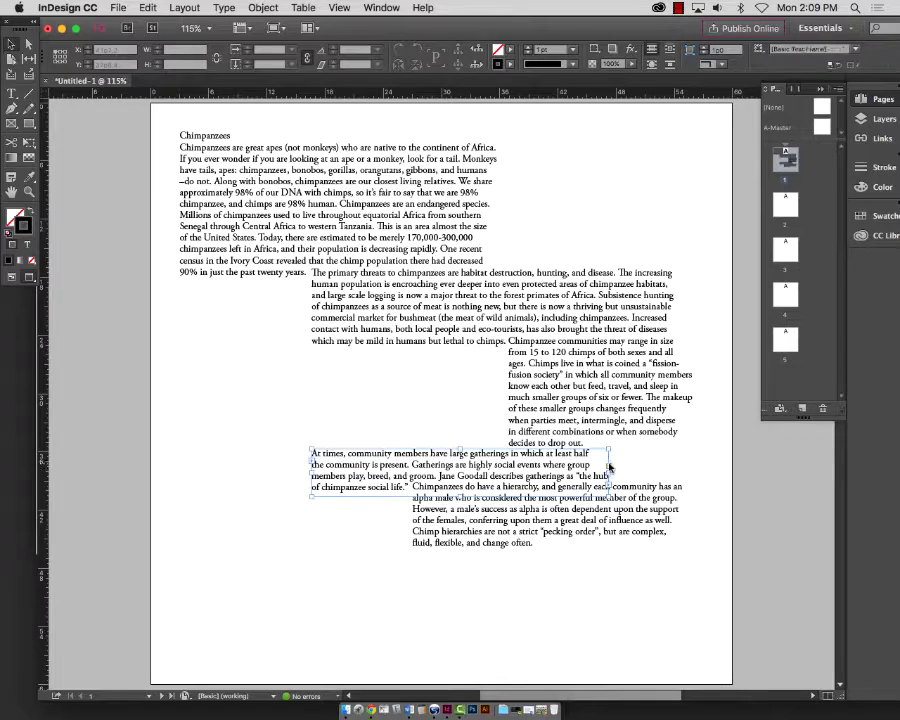
click(567, 590)
- Shift all five text frames down and slightly right together to center the layout on the page, and check the individual frames
drag(143, 160, 598, 548)
click(839, 634)
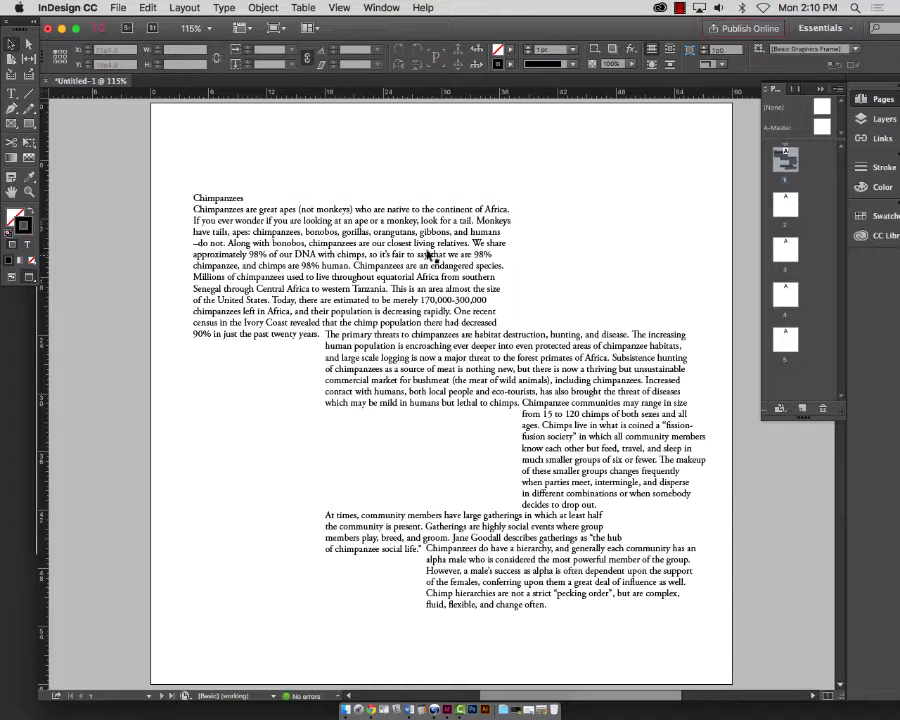
click(446, 374)
click(602, 456)
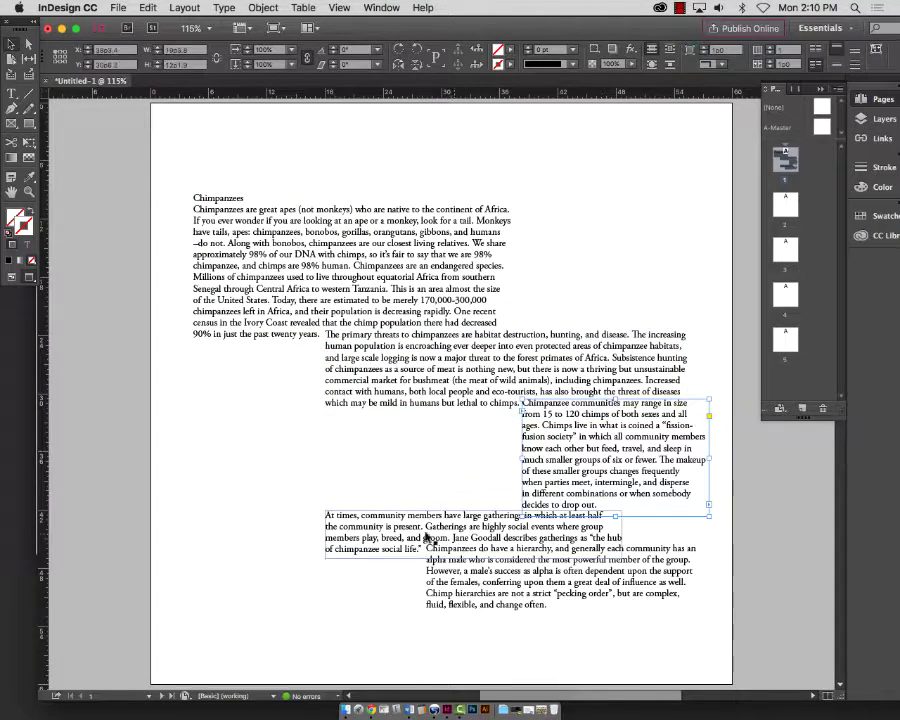
click(592, 606)
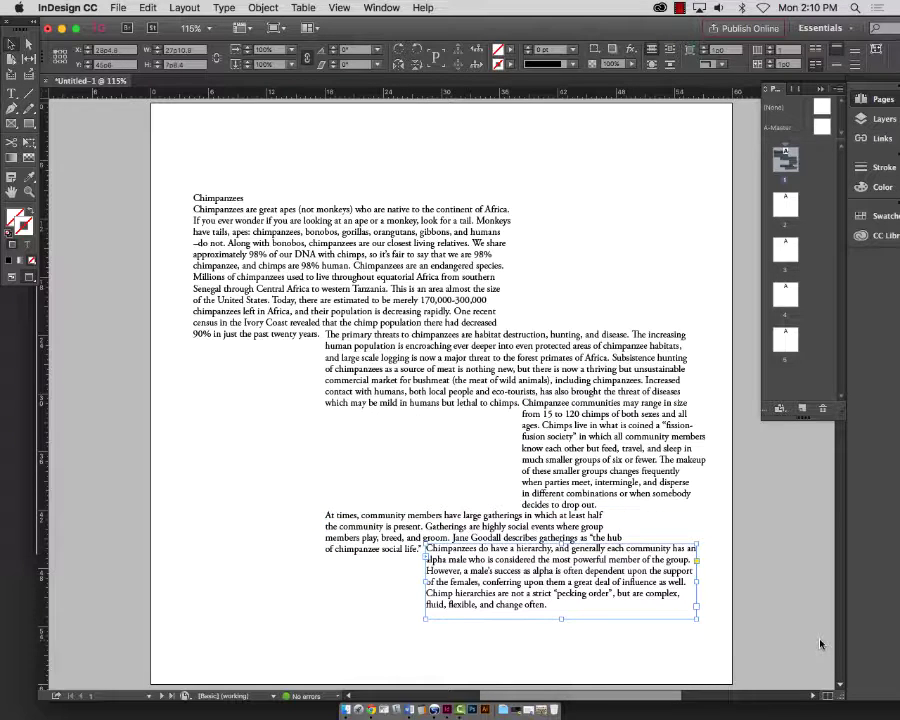
- Set all of the threaded story's text in Helvetica Neue LT Std, 55 Roman
click(235, 204)
double_click(235, 204)
key(super+a)
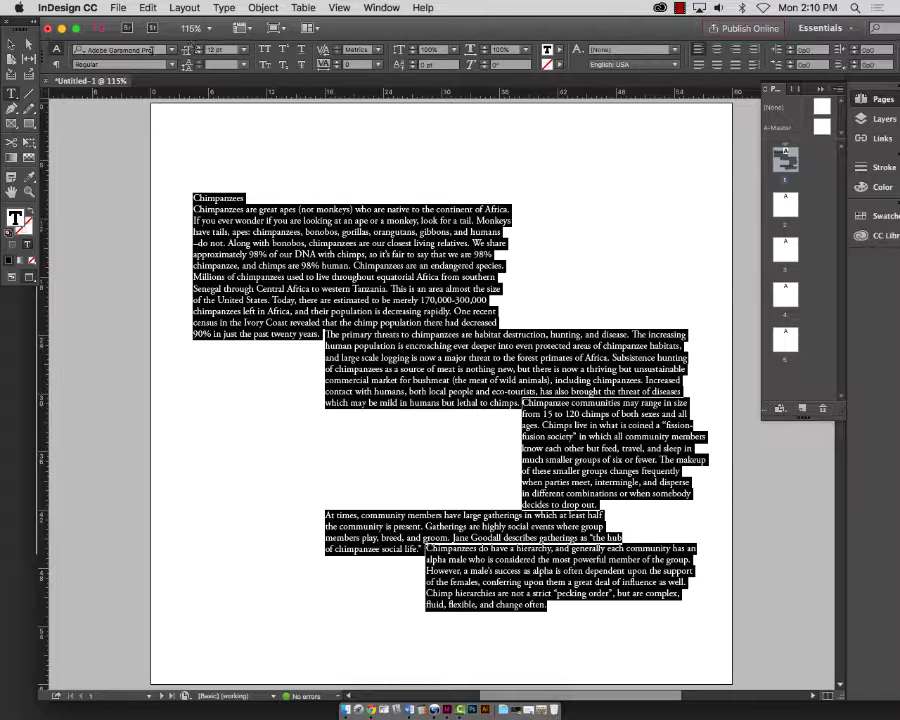
click(172, 50)
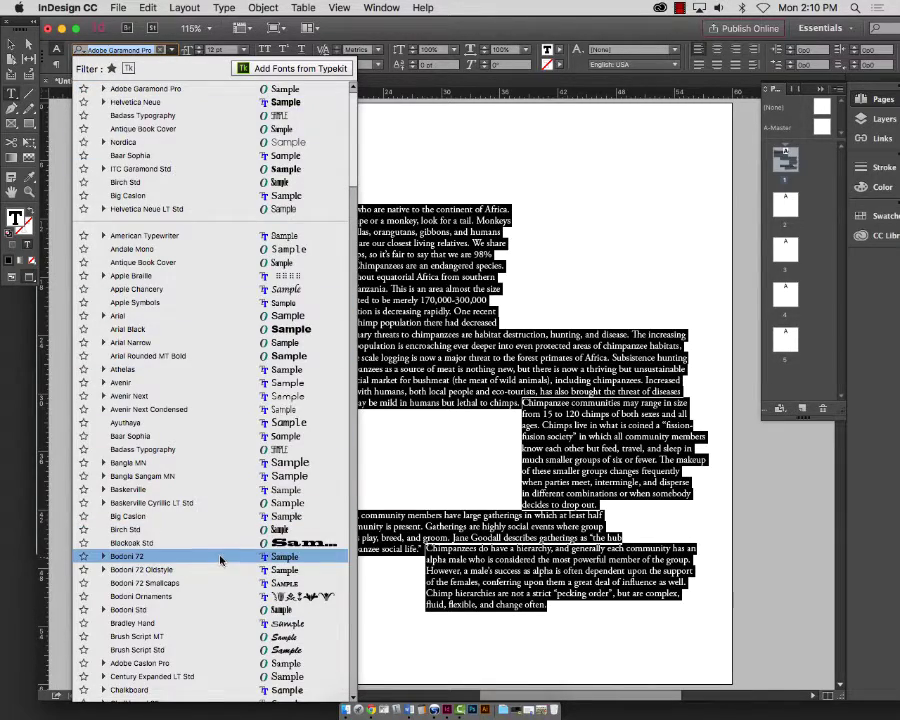
scroll(218, 557, down, 10)
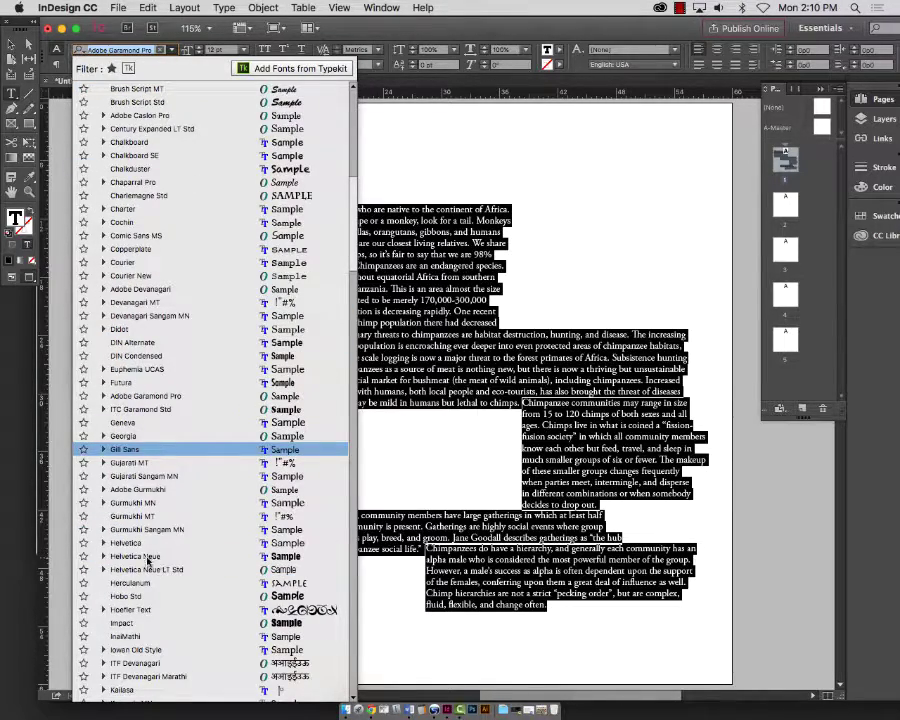
click(140, 569)
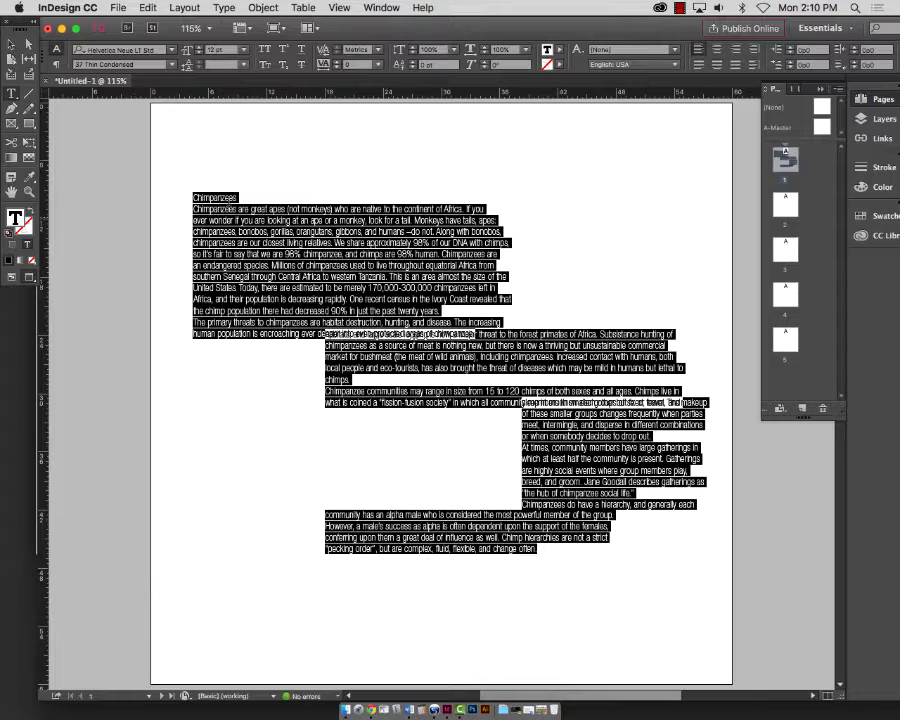
click(118, 63)
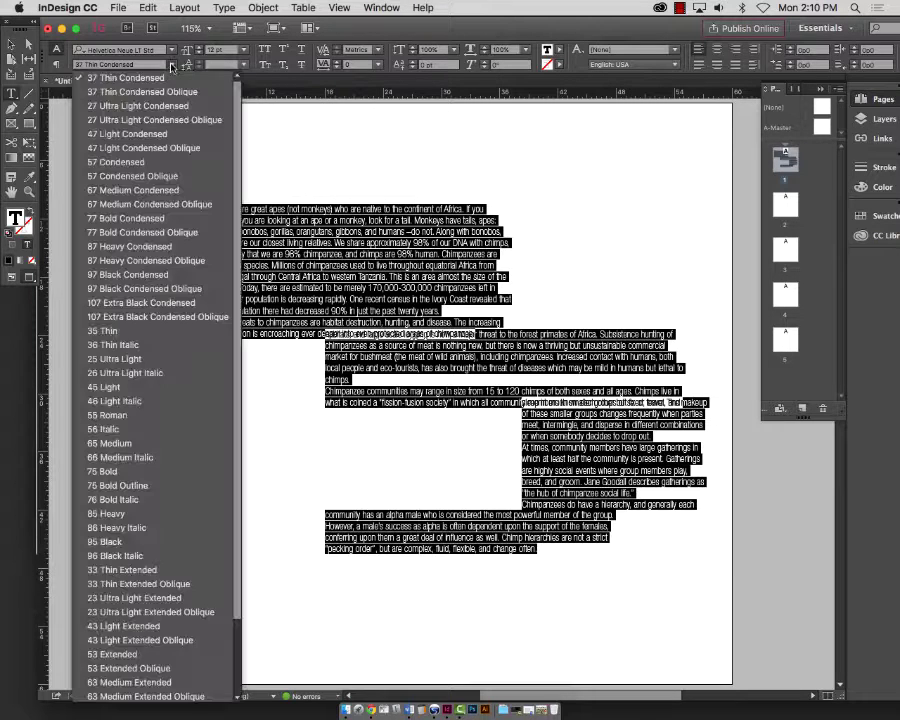
click(110, 414)
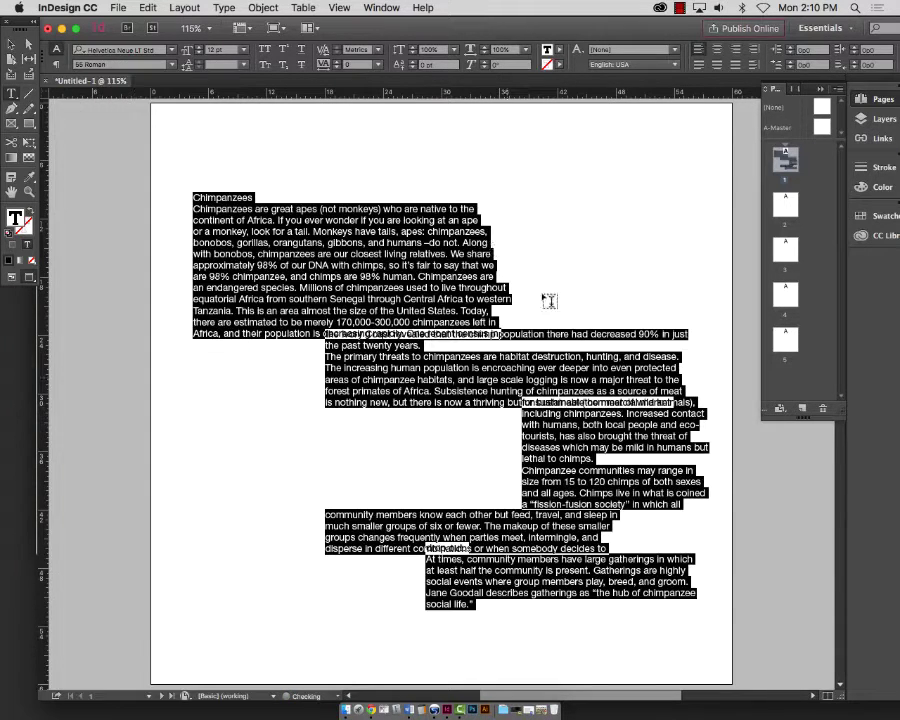
click(661, 262)
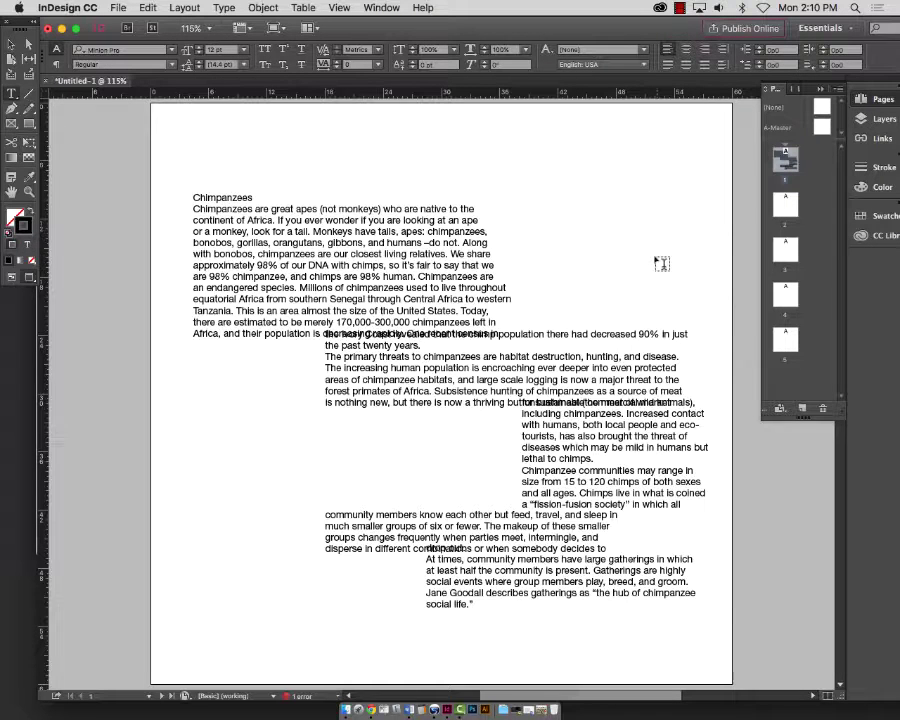
- Widen the first text frame to about 34p6
click(11, 44)
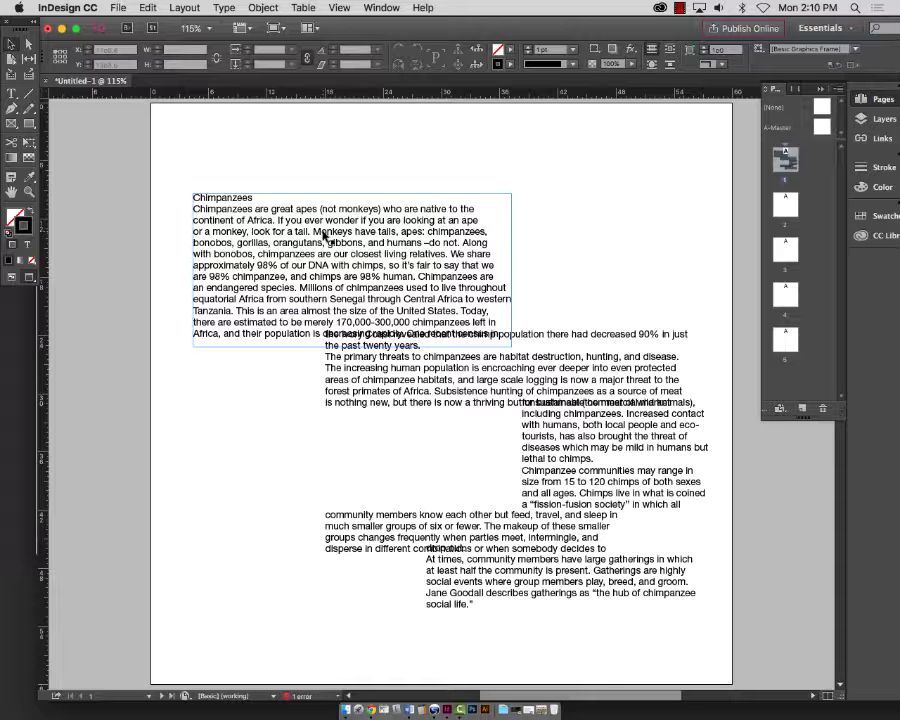
click(324, 234)
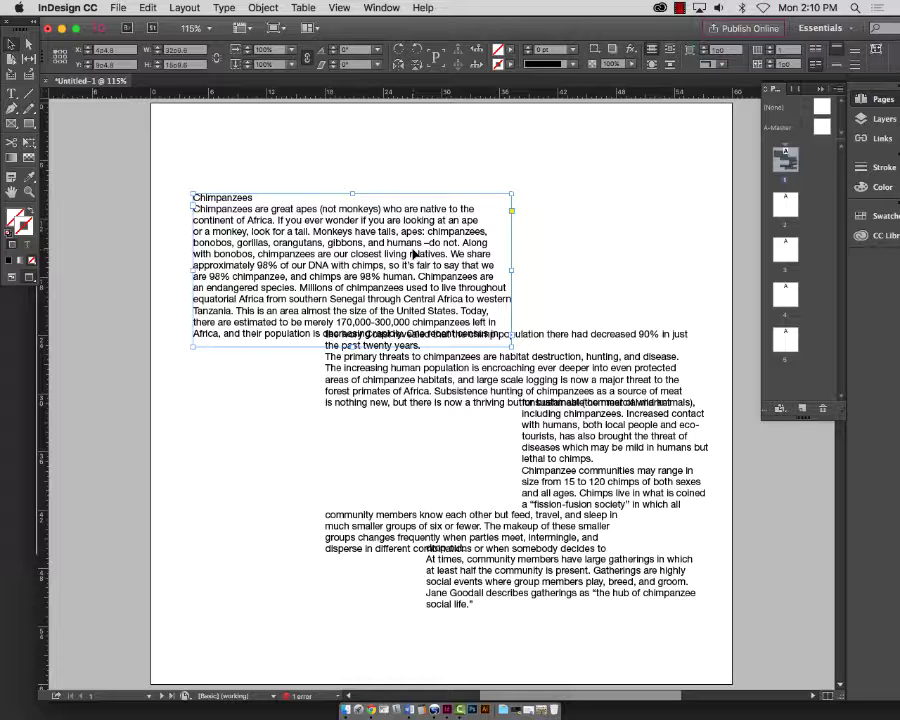
drag(511, 269, 528, 267)
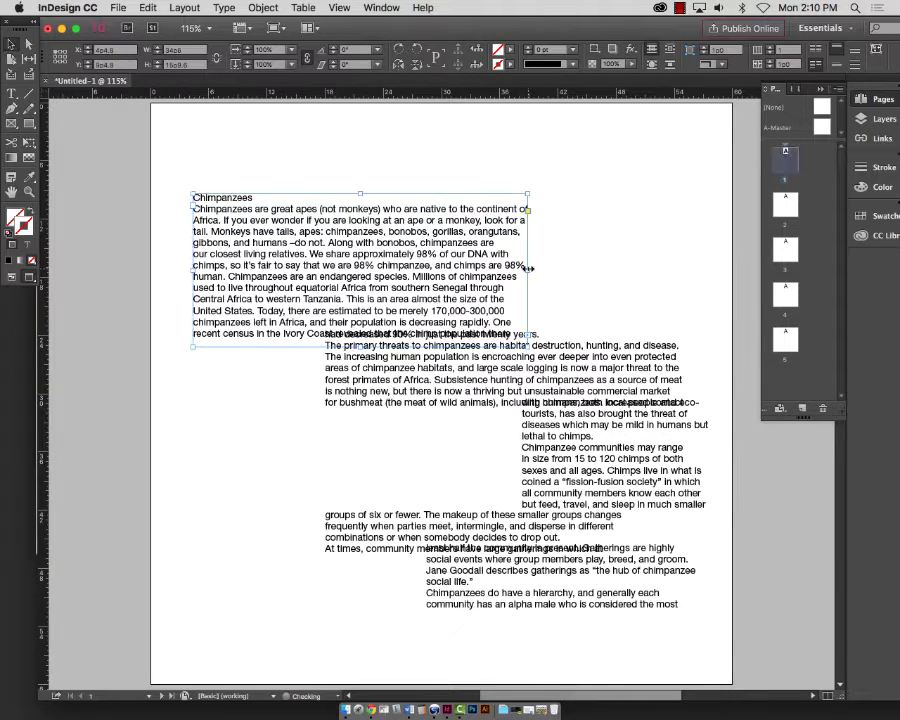
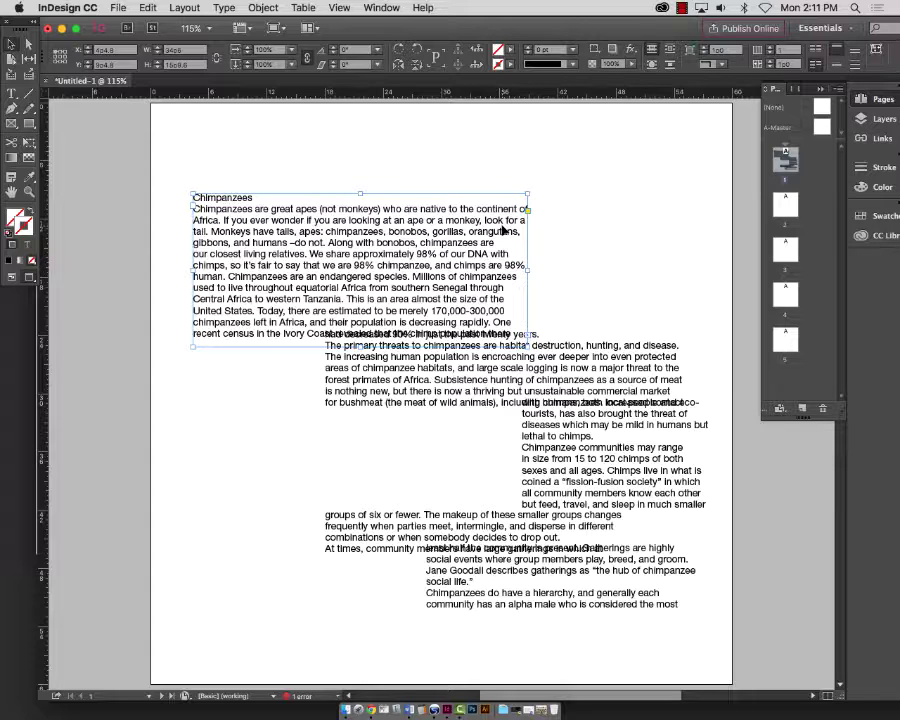
- Undo the first frame's widening, the Helvetica font change, and the last shift of all five frames
key(super+z)
key(super+z)
key(super+z)
key(super+z)
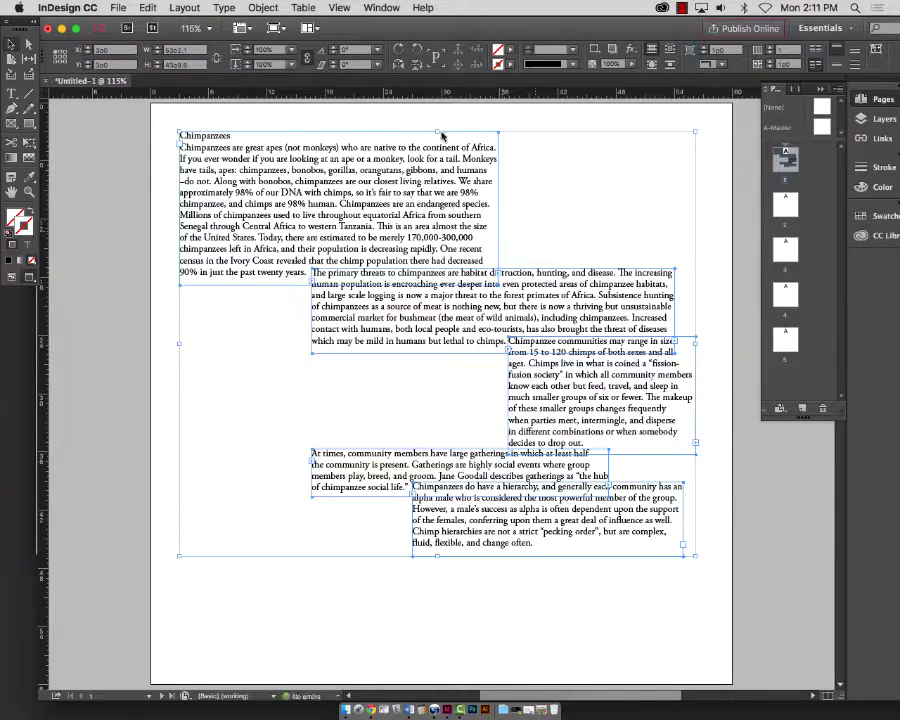
- Move all five text frames together down and to the right, placing the first frame's left edge at about X 5p6
click(94, 144)
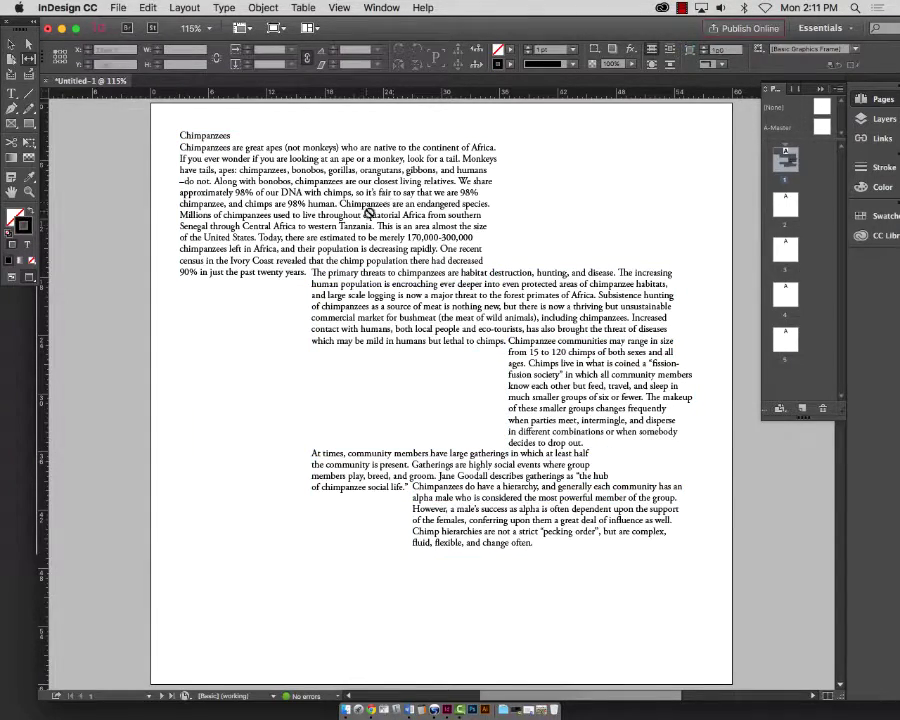
drag(178, 125, 580, 462)
key(shift+super+a)
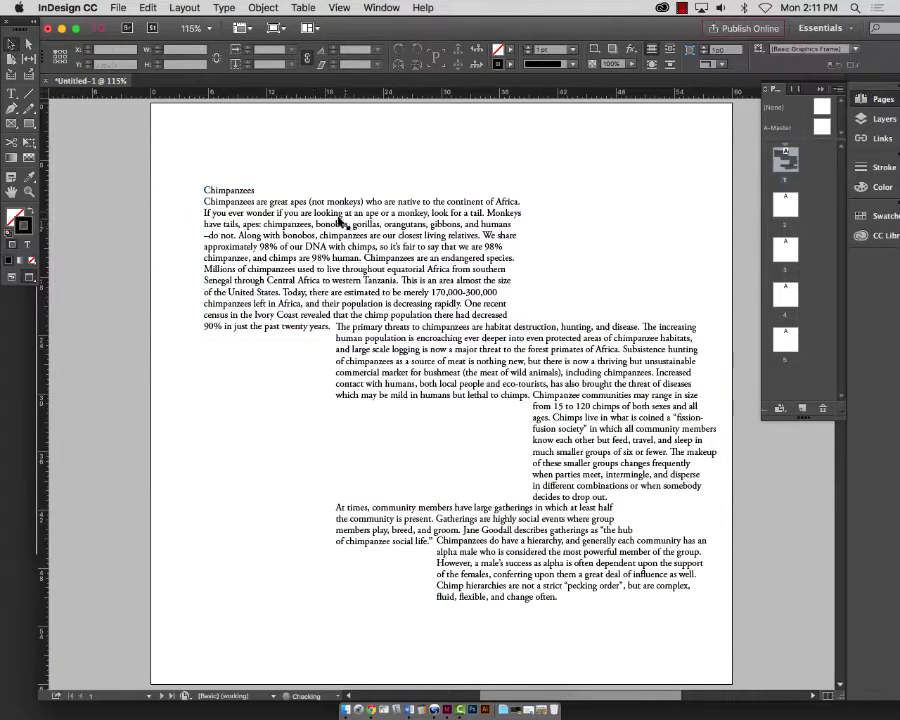
- Nudge the first text frame up to about Y 7p11 to add a little space above the second frame
click(267, 233)
key(Up)
key(Up)
key(Up)
key(Up)
key(Up)
key(Up)
key(Up)
key(Up)
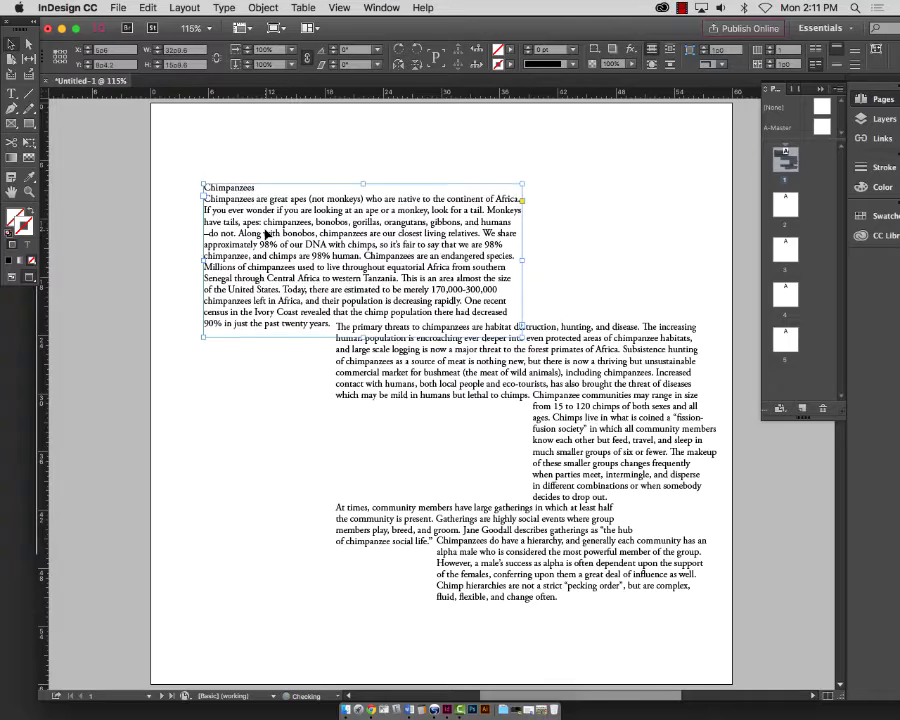
- Nudge the third, fourth and fifth text frames down together to open a small gap below the second frame
scroll(497, 375, left, 1)
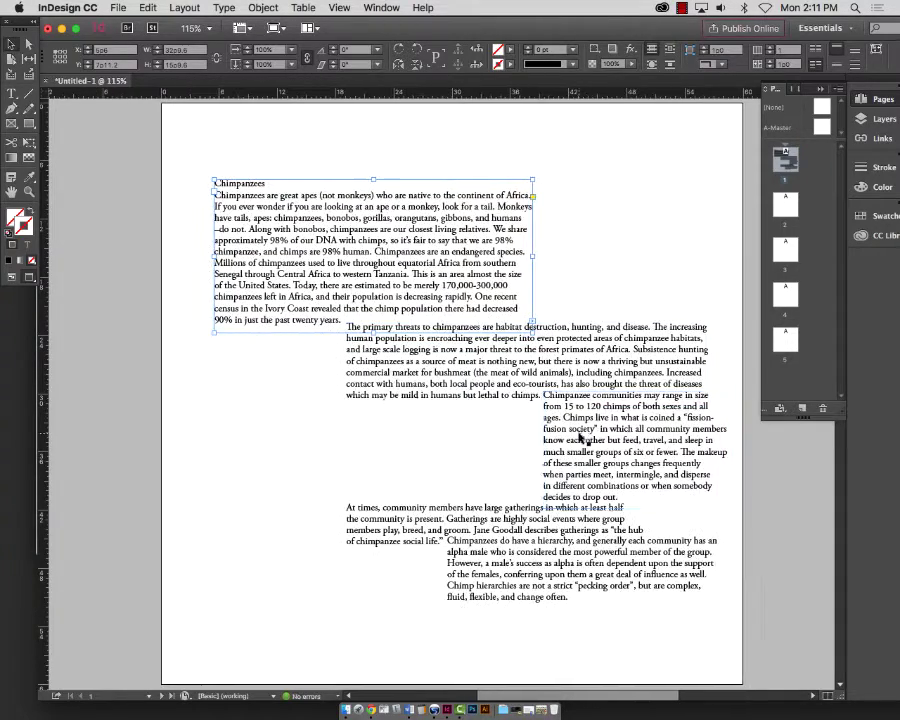
click(580, 490)
shift+click(400, 520)
shift+click(530, 597)
key(Down)
key(Down)
key(Down)
key(Down)
key(Down)
key(Down)
key(Down)
key(Down)
key(Down)
key(Down)
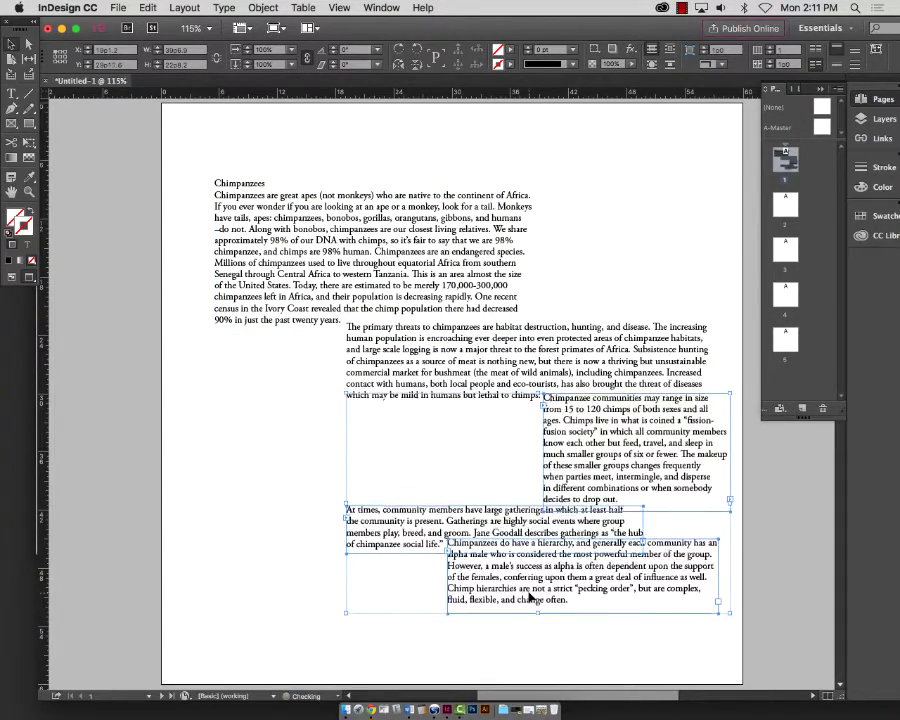
- Nudge the fourth and fifth text frames down together to separate them slightly from the third frame
click(293, 562)
drag(293, 562, 505, 583)
key(Down)
key(Down)
key(Down)
key(Down)
key(Down)
key(Down)
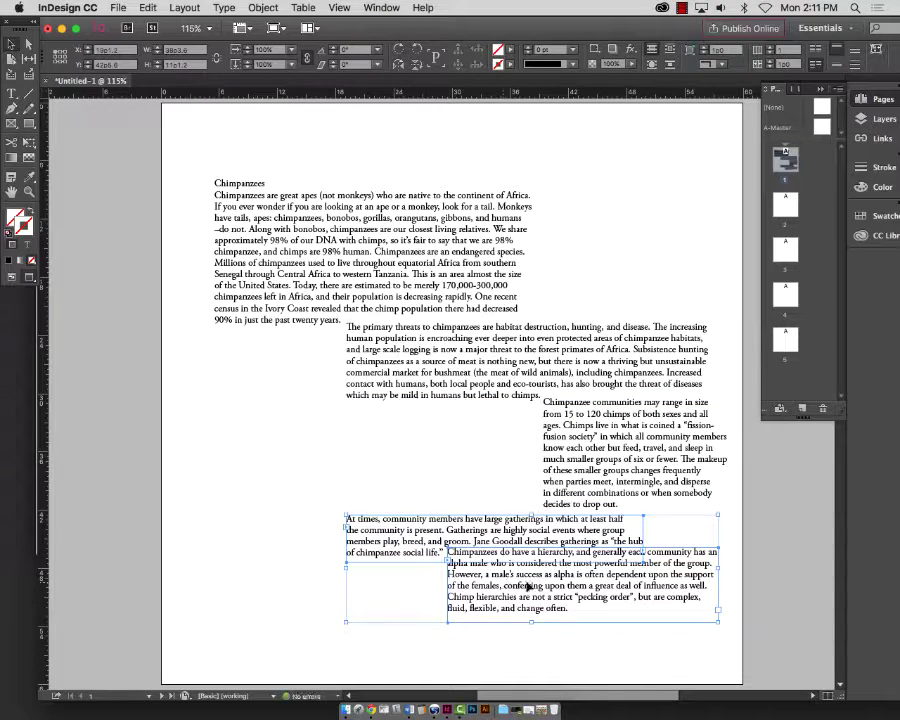
- Nudge the fifth text frame down to about Y 47p1, so it starts just below the fourth frame's last line
click(520, 600)
click(545, 586)
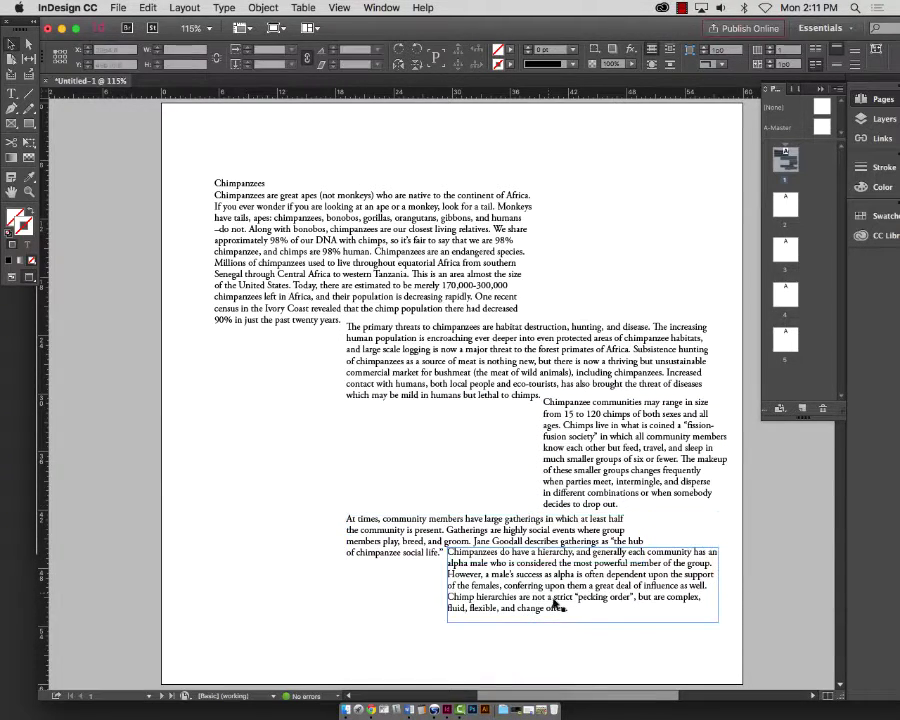
key(shift+Down)
key(shift+Down)
key(Up)
key(Up)
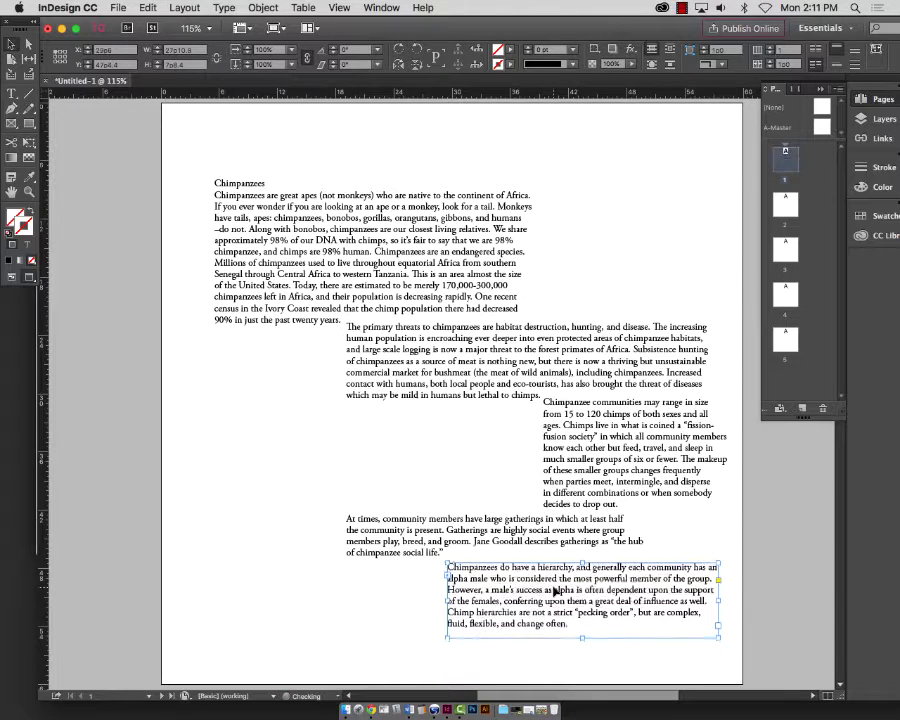
shift+click(500, 557)
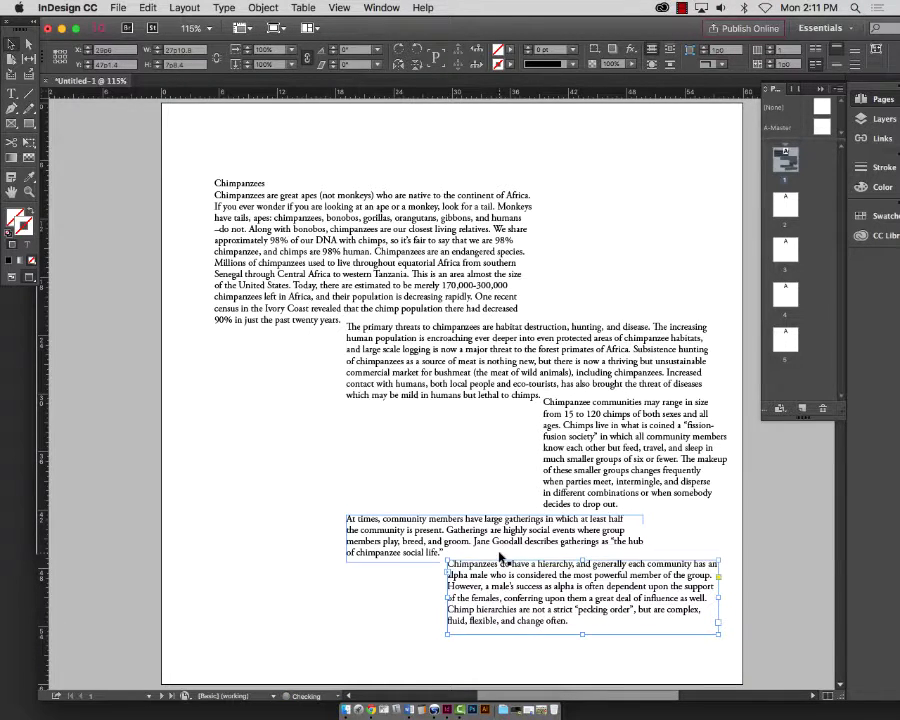
click(357, 502)
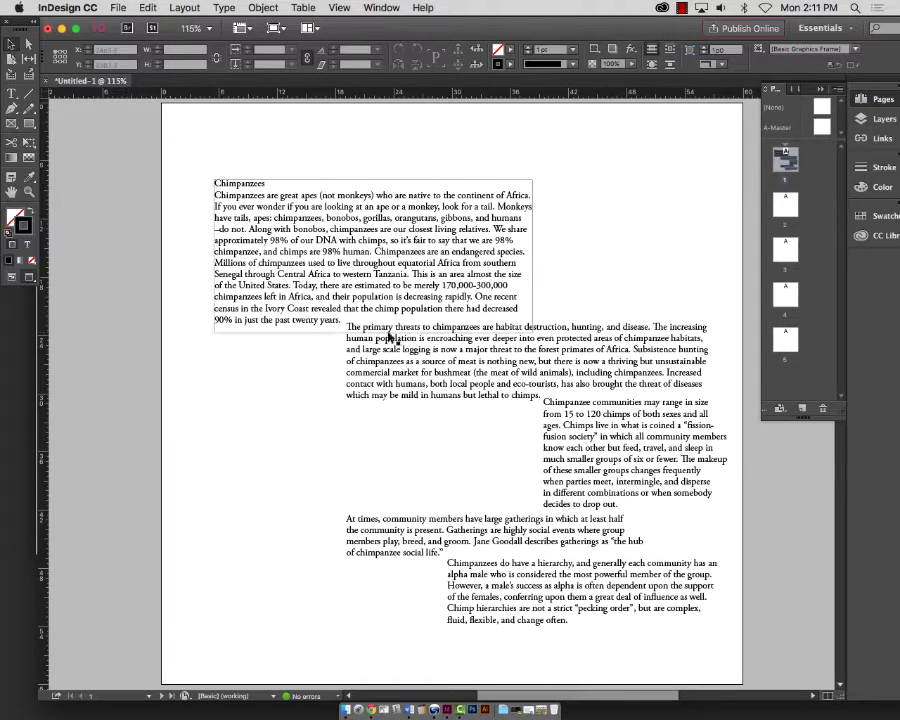
- Copy the entire chimpanzee story from page 1 and paste it into a new text frame about 50p6 by 47p0 on page 2
key(super+r)
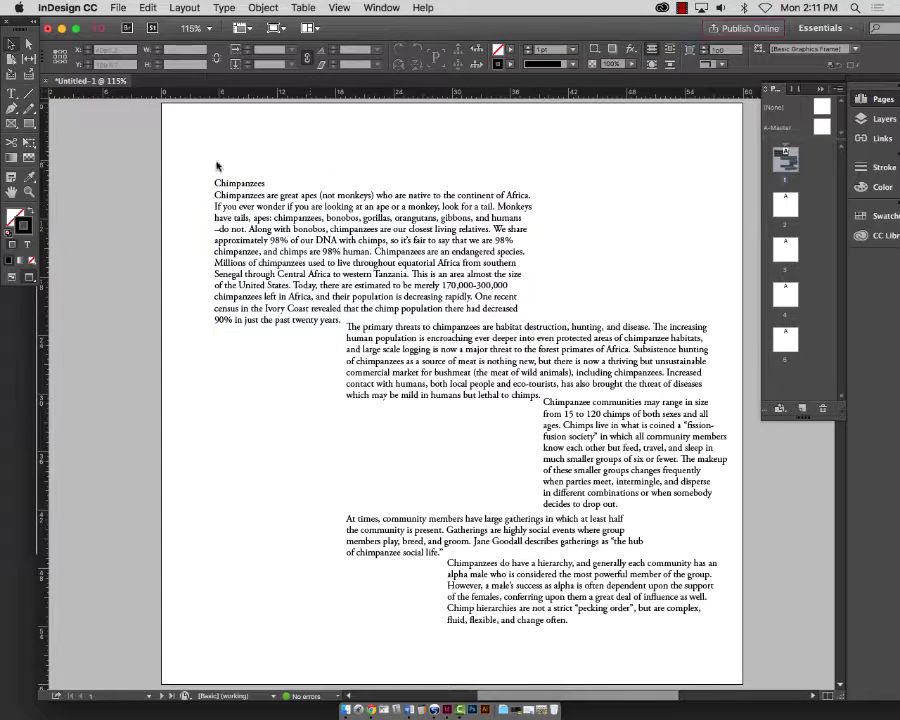
key(t)
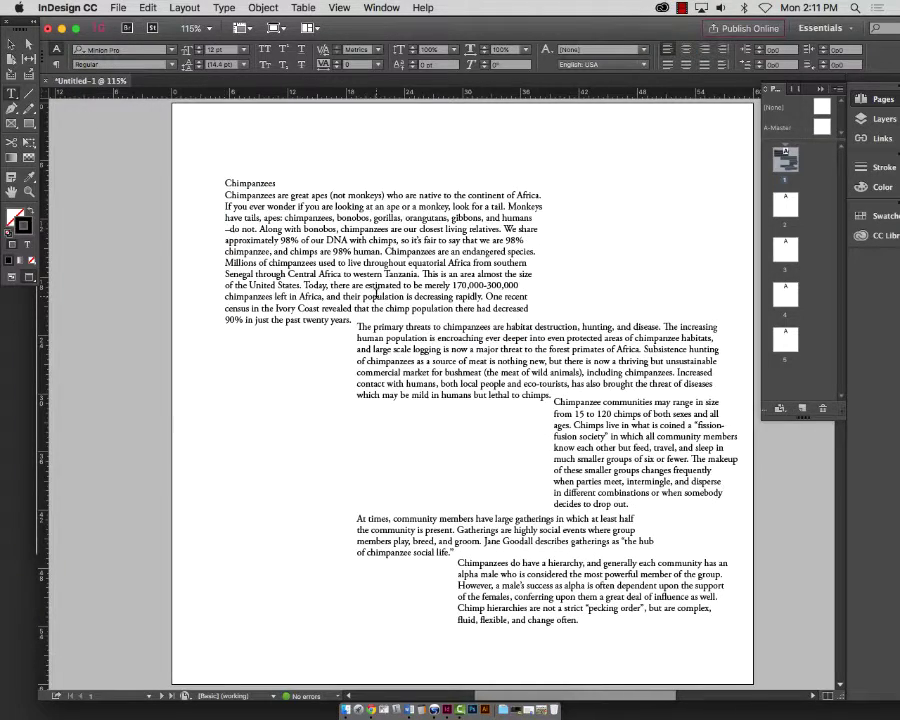
click(378, 296)
key(super+a)
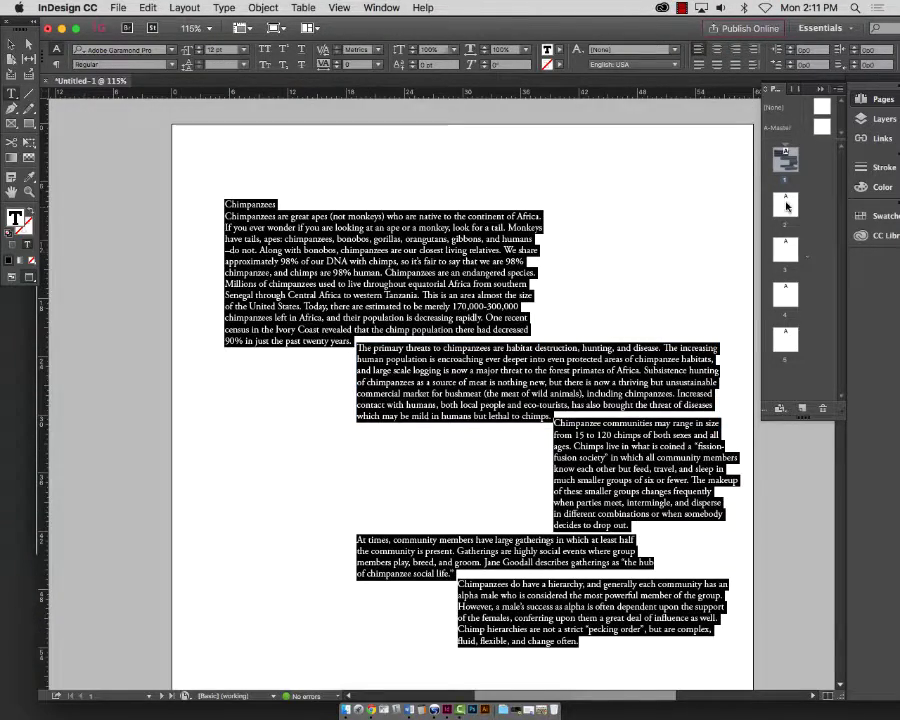
double_click(786, 205)
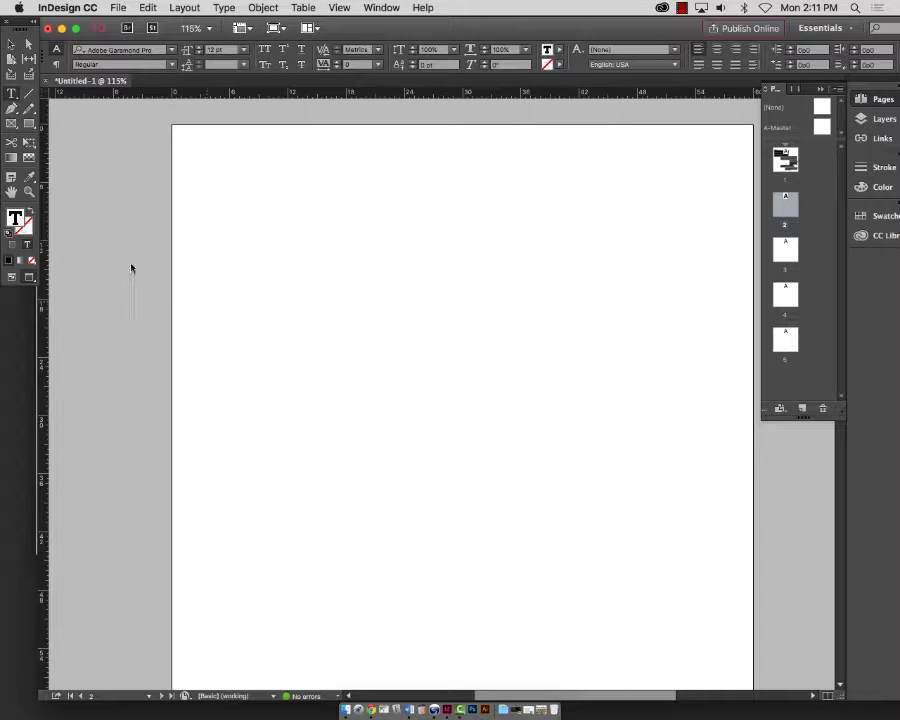
drag(211, 160, 698, 611)
key(super+v)
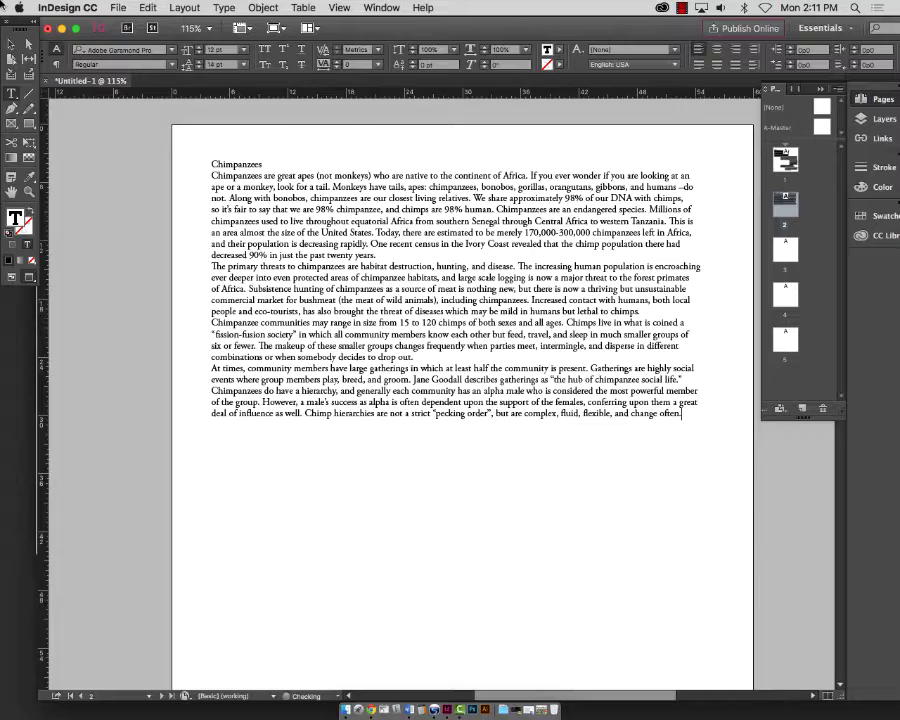
key(Escape)
- Set the leading of all the page 2 text to 14 pt, and increase it to 24 pt
scroll(707, 486, down, 2)
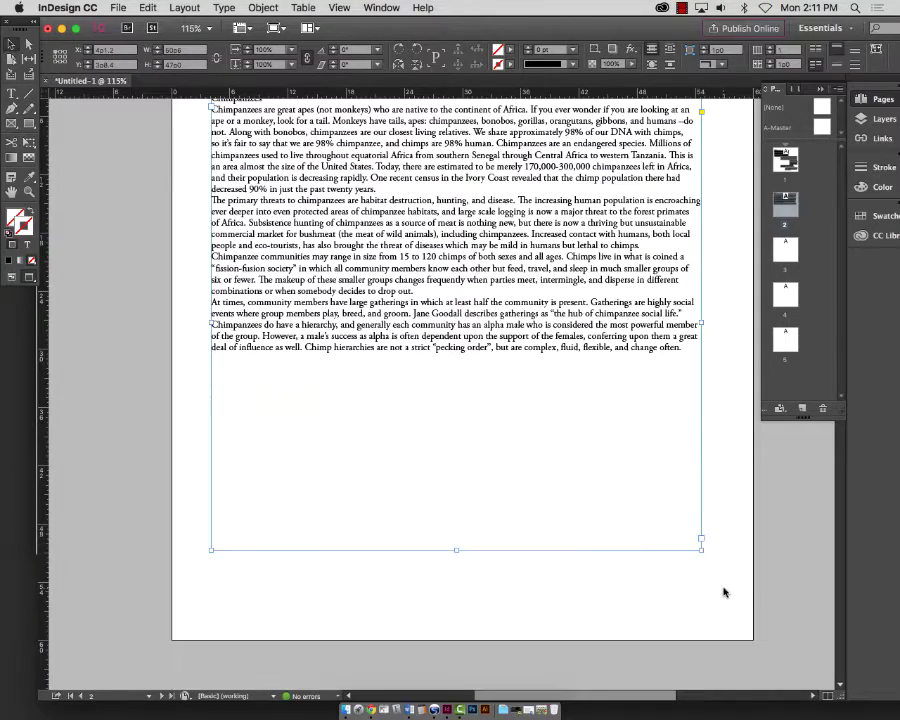
scroll(704, 586, down, 1)
scroll(703, 584, up, 4)
scroll(702, 580, down, 1)
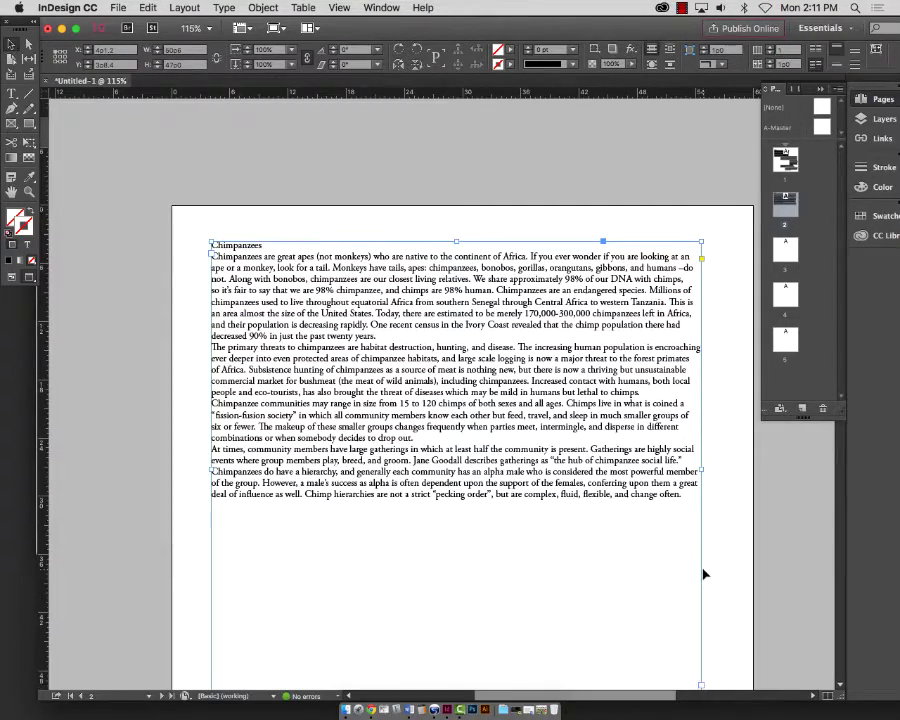
scroll(704, 545, down, 1)
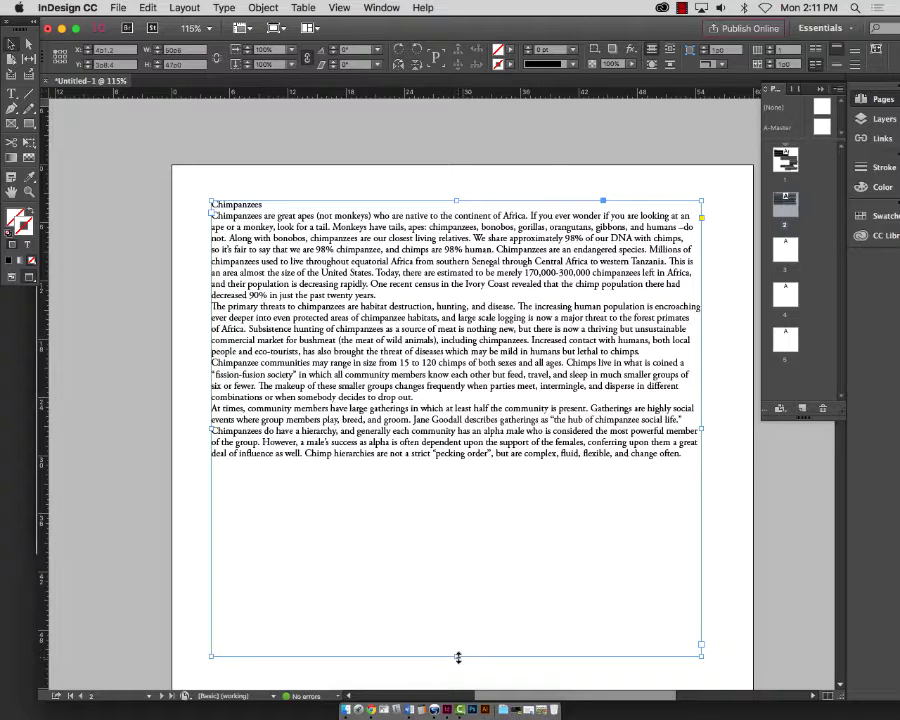
double_click(213, 214)
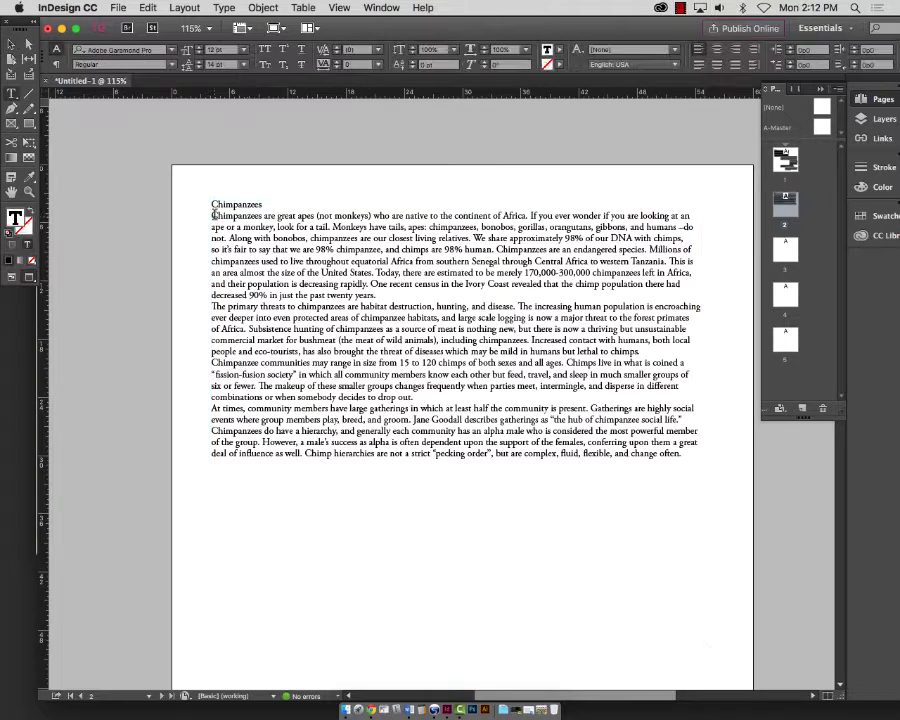
key(super+a)
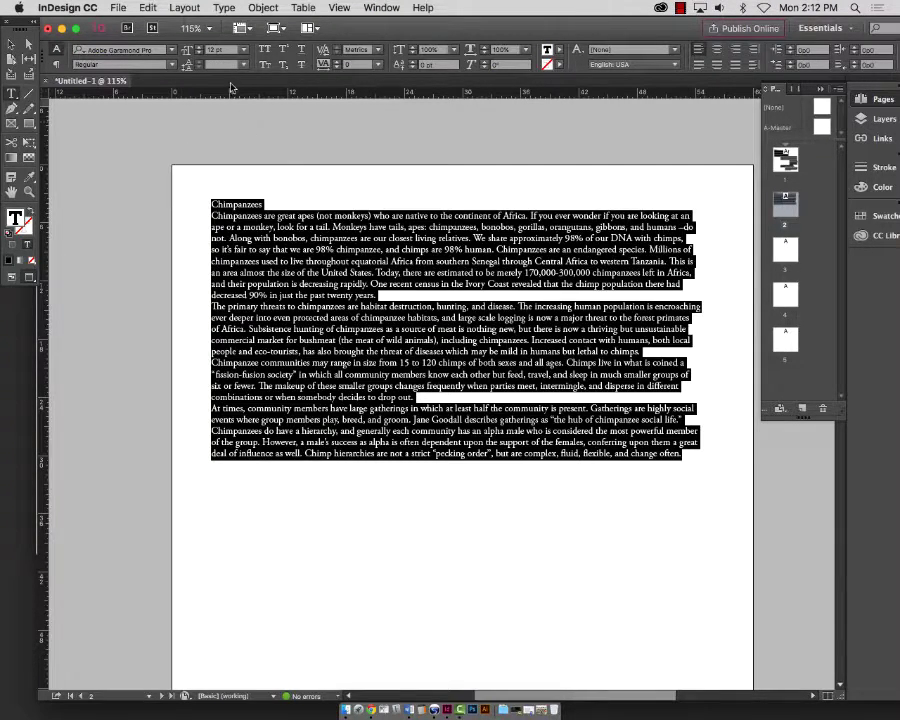
click(242, 65)
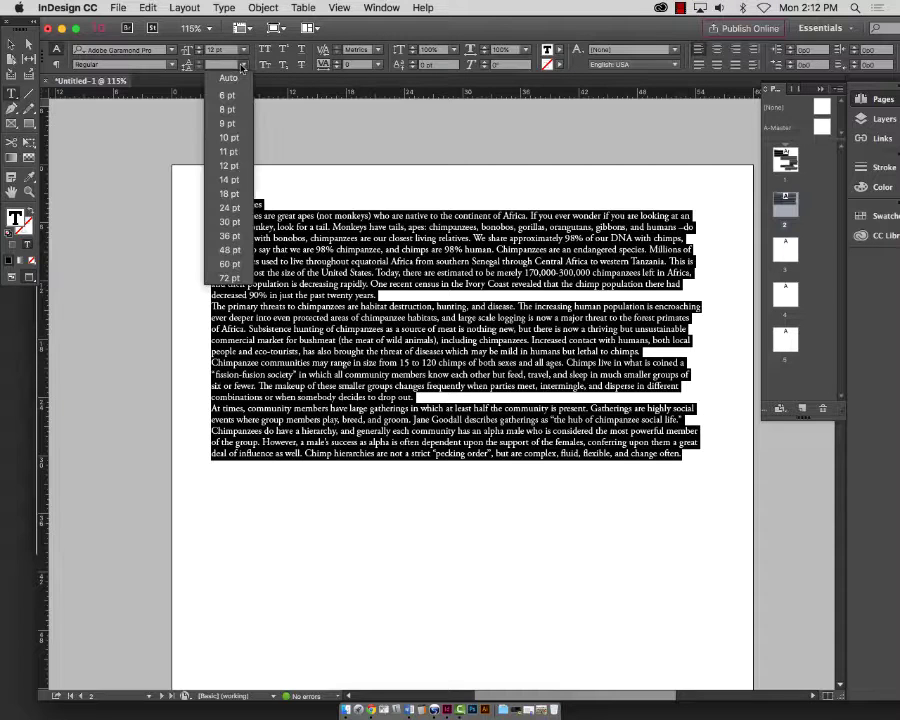
click(229, 179)
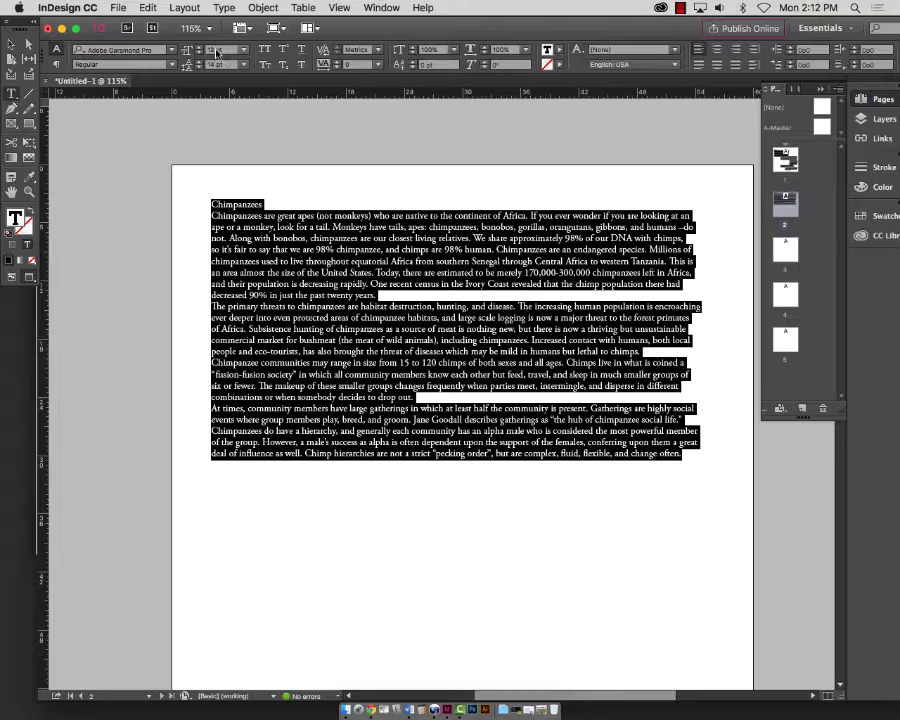
click(242, 65)
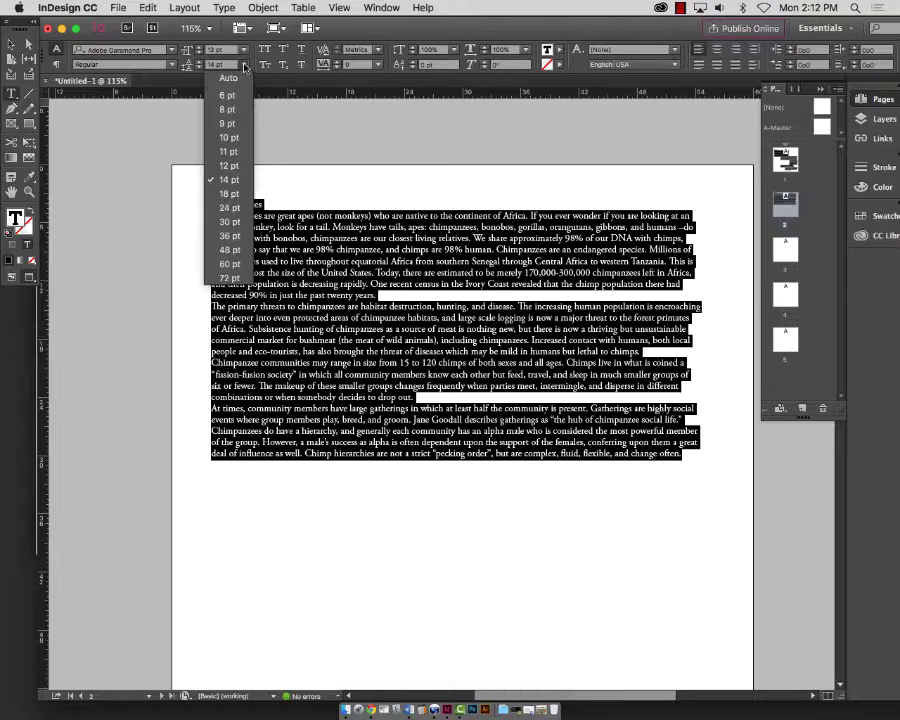
click(258, 212)
scroll(357, 222, down, 3)
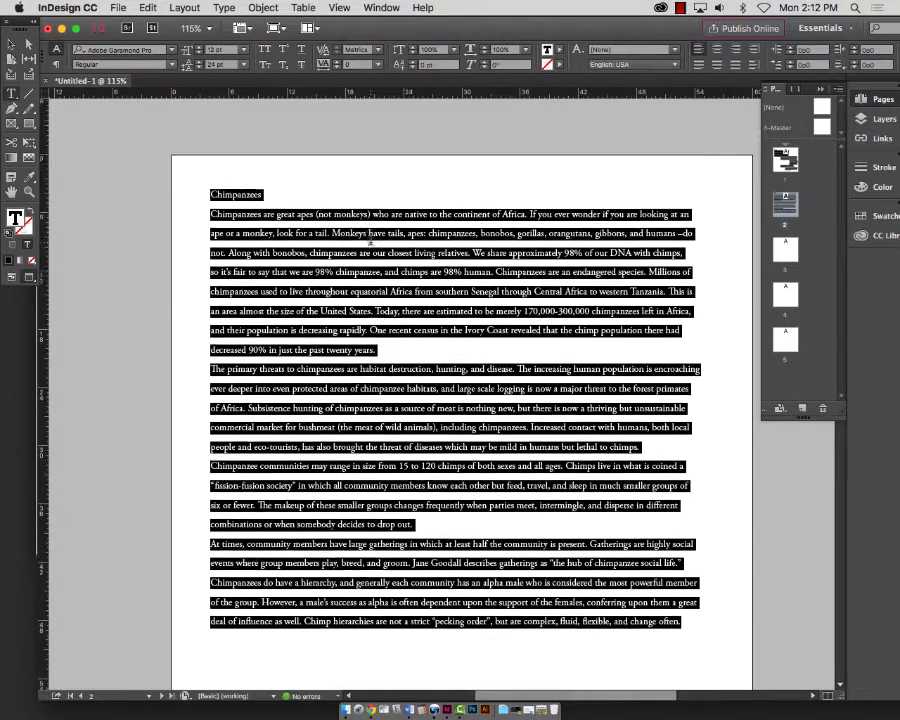
- Shorten the page 2 frame to about 18p6 high and thread its overflow into a new frame about 37p11 by 19p2 below it
click(11, 44)
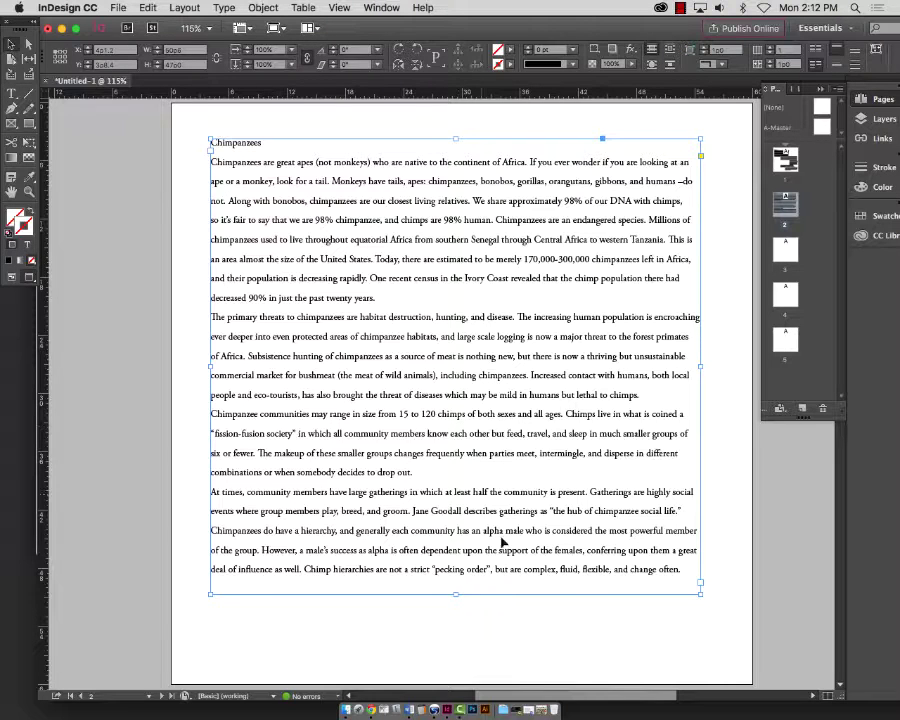
drag(457, 594, 457, 607)
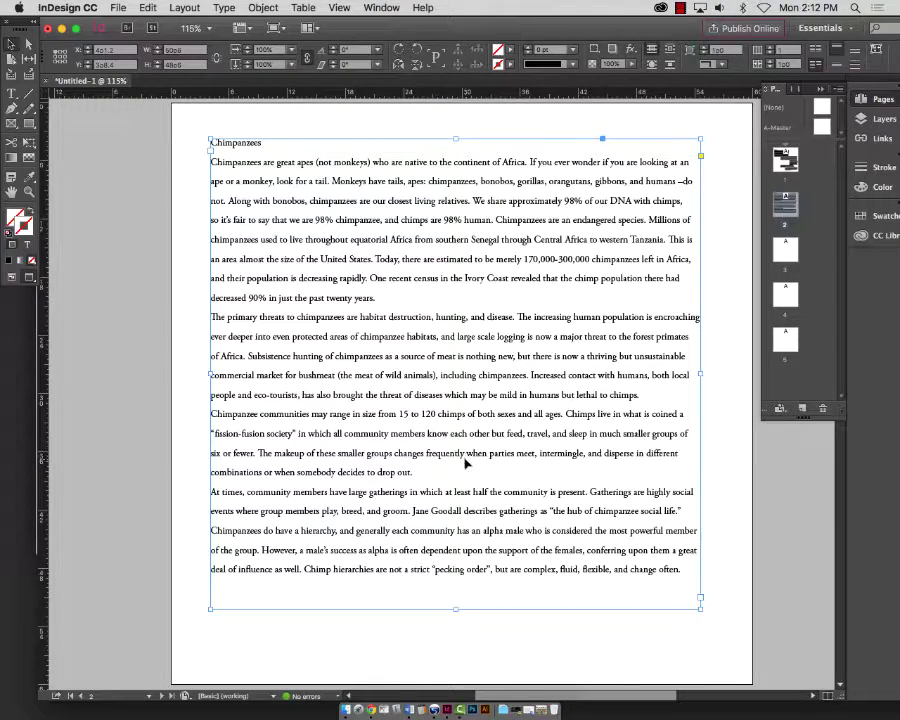
drag(453, 611, 456, 318)
click(700, 306)
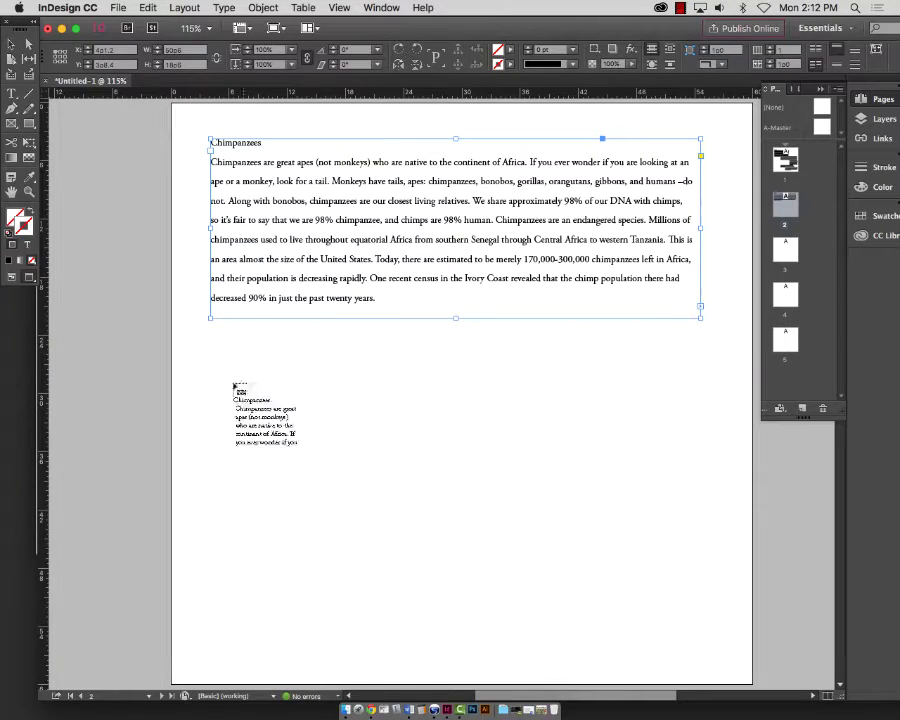
drag(247, 388, 616, 576)
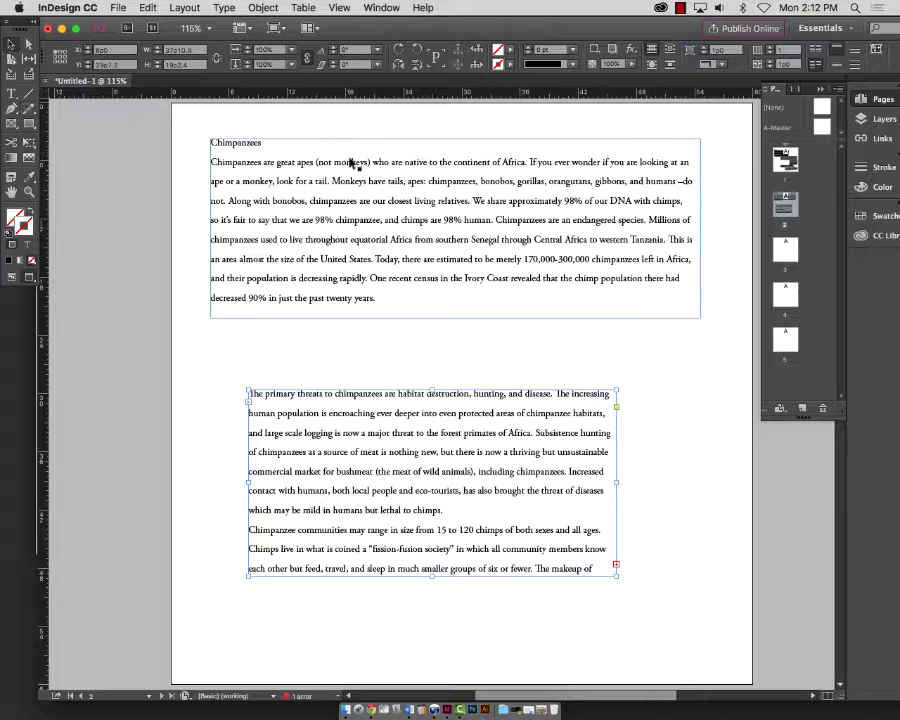
- Narrow the first page 2 frame to about 34p2 and extend it downward to fit its whole first paragraph
click(697, 225)
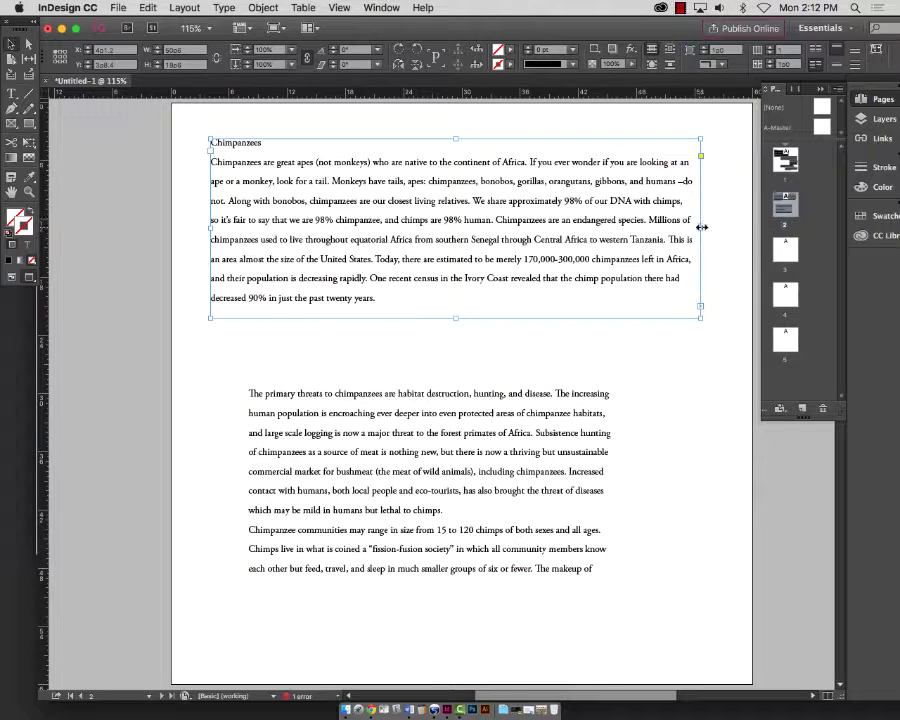
drag(697, 225, 545, 240)
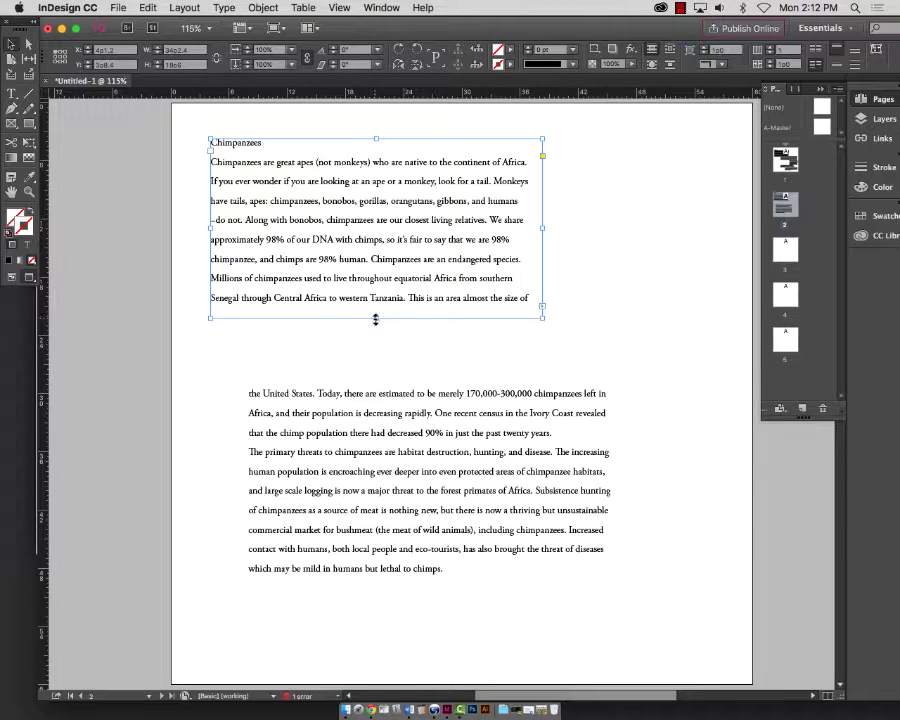
drag(376, 319, 380, 386)
- Shorten the second page 2 frame to about 14p6, ending after "lethal to chimps.", and move it to about X 19p1, Y 22p9
click(456, 400)
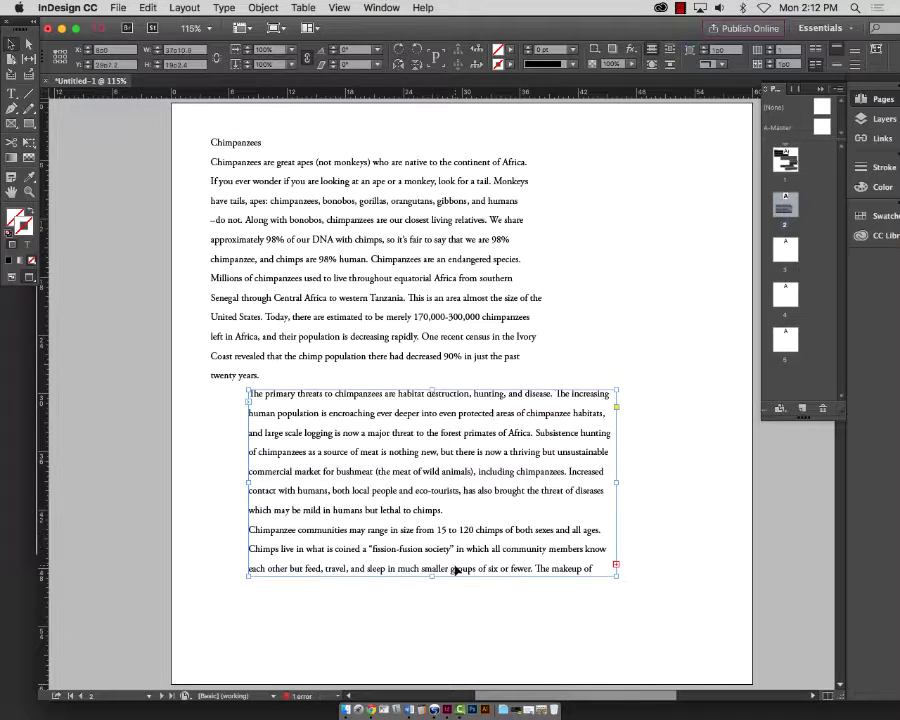
drag(430, 578, 422, 518)
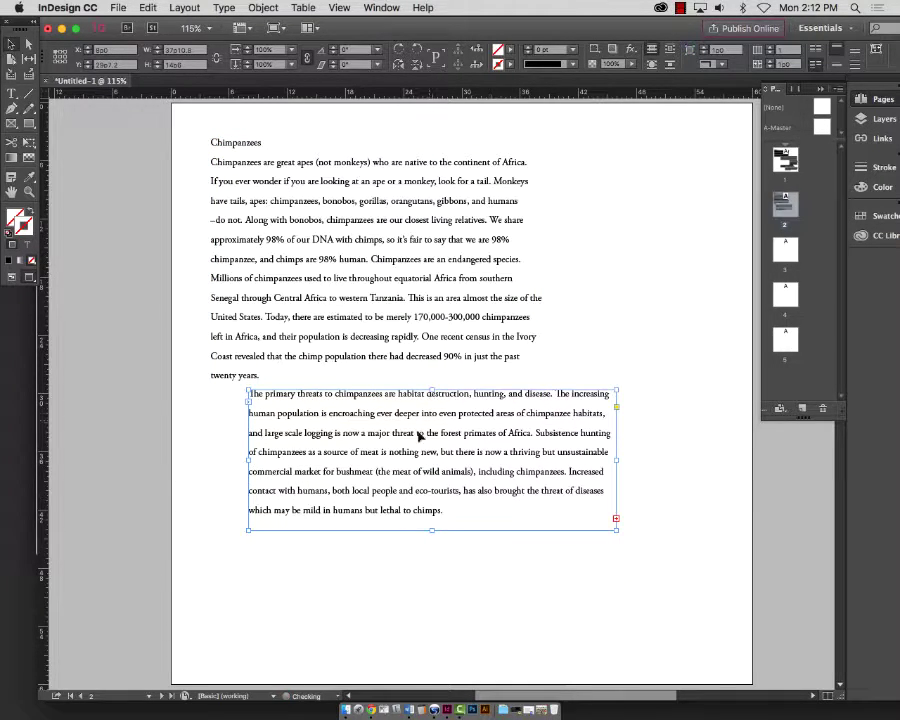
click(615, 517)
drag(588, 295, 533, 407)
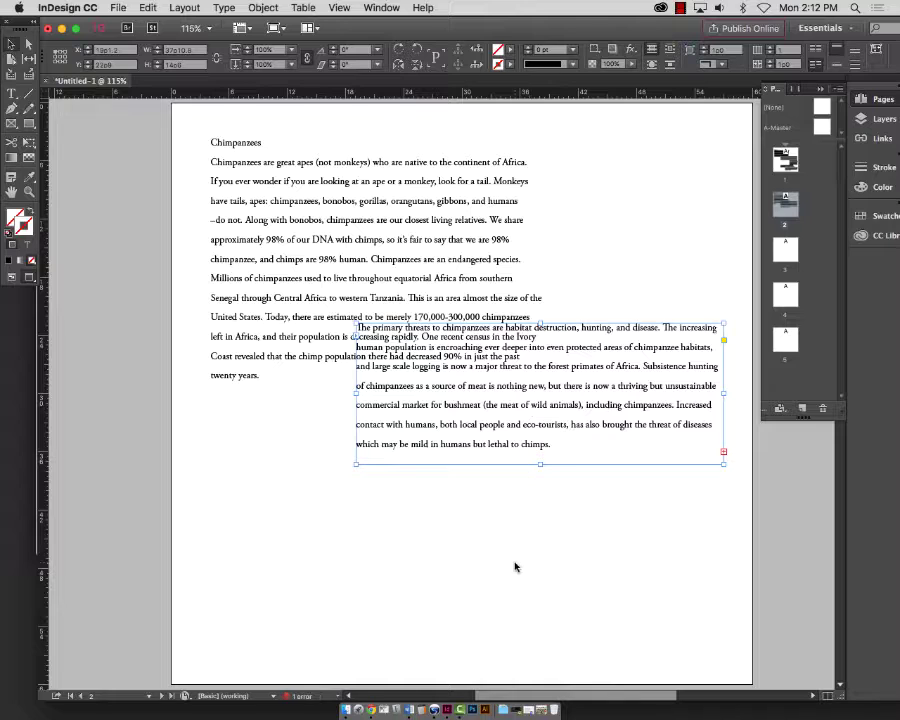
click(560, 560)
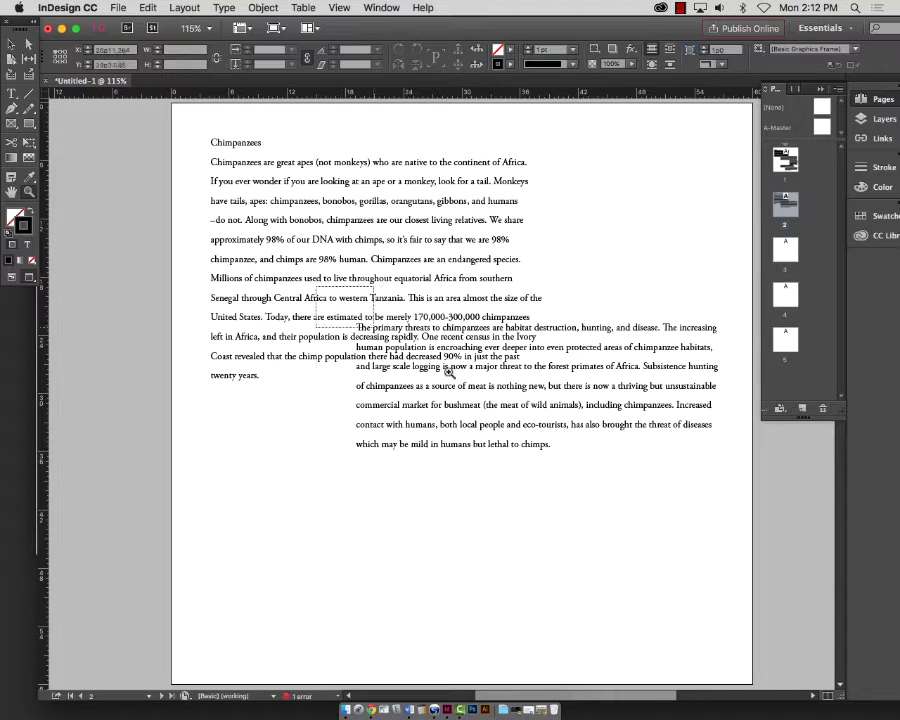
- Thread the second frame's overflow into a third frame about 28p0 by 14p6, ending after "drop out.", and place it at about X 6p6, Y 31p9
drag(317, 387, 513, 257)
click(12, 44)
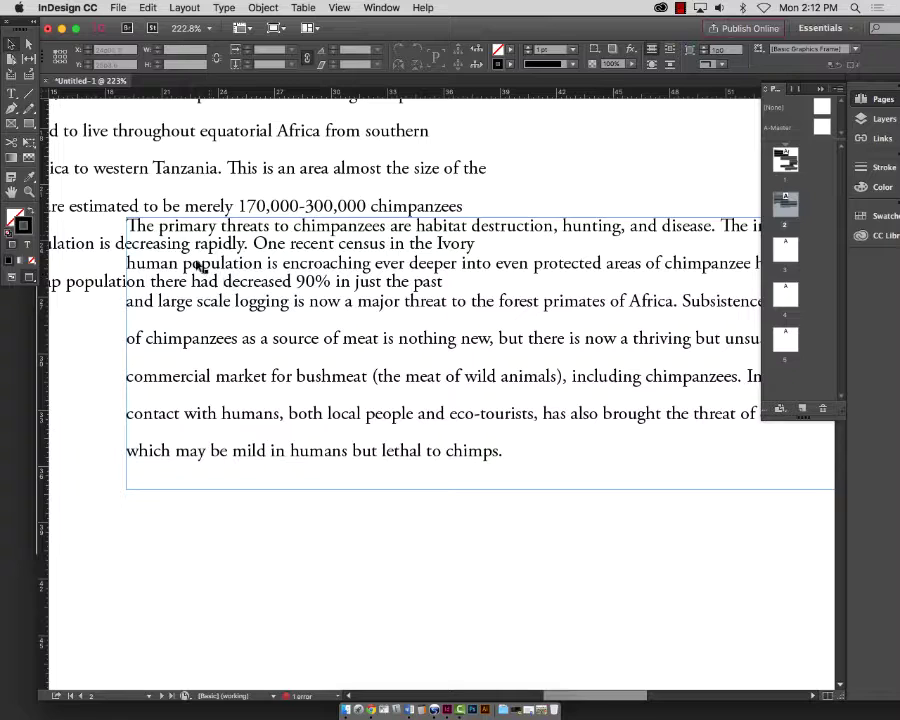
key(super+0)
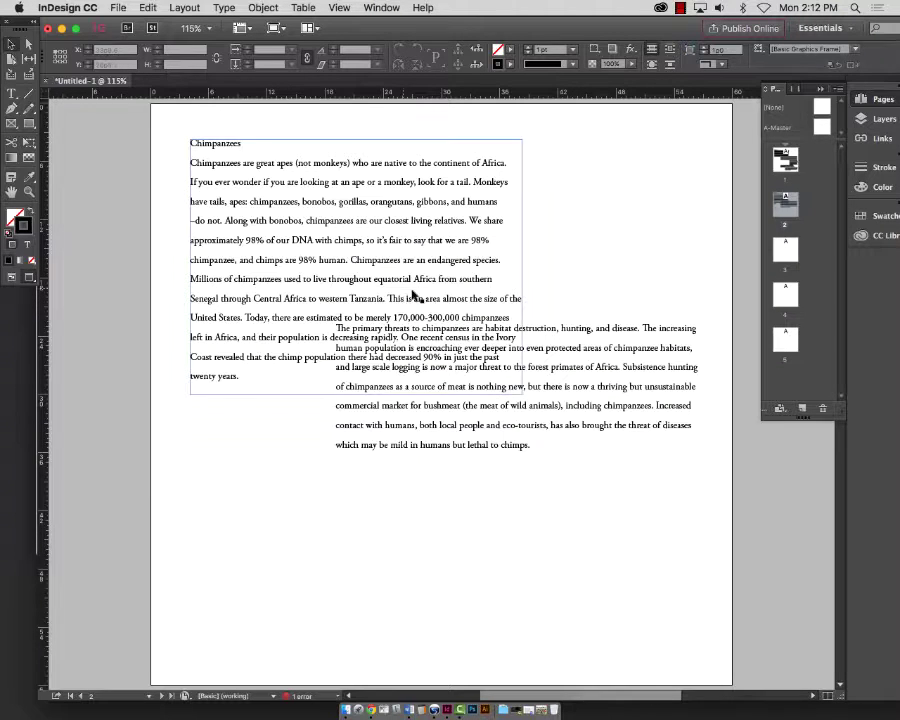
click(478, 427)
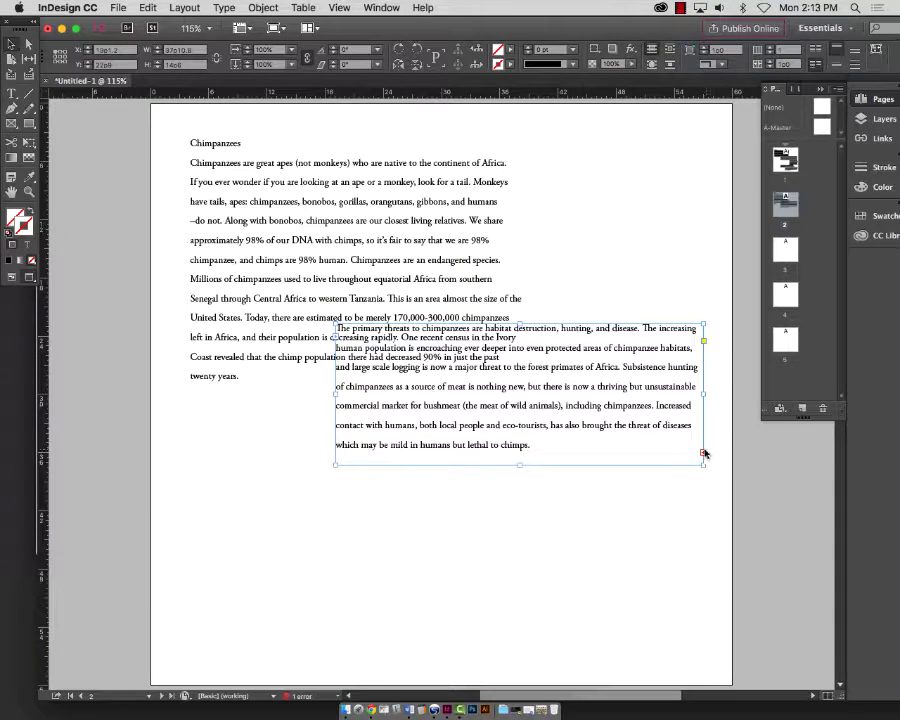
click(703, 455)
drag(214, 432, 487, 584)
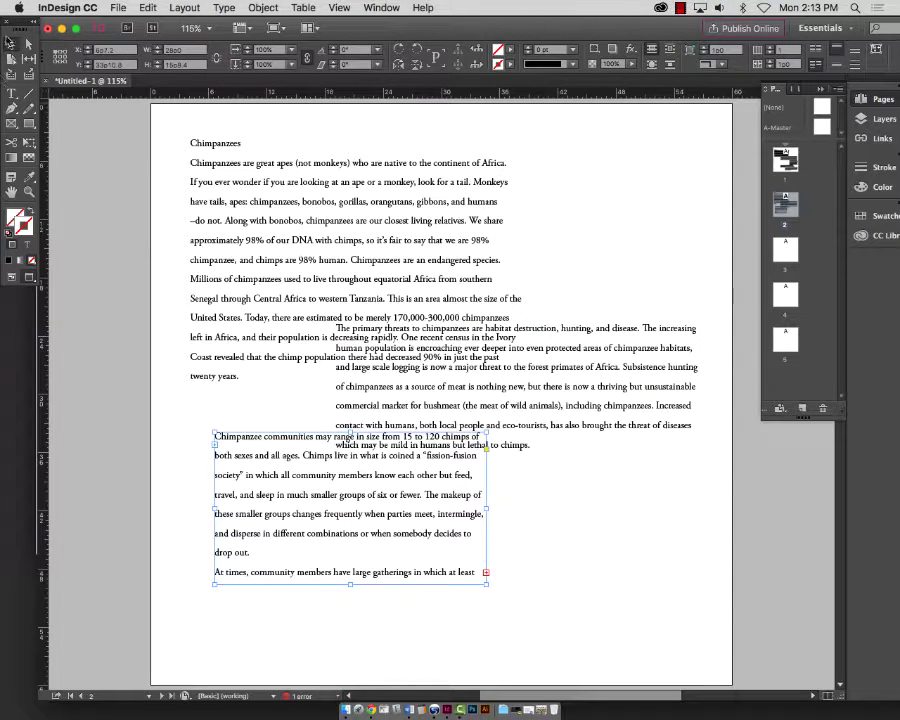
drag(348, 582, 374, 566)
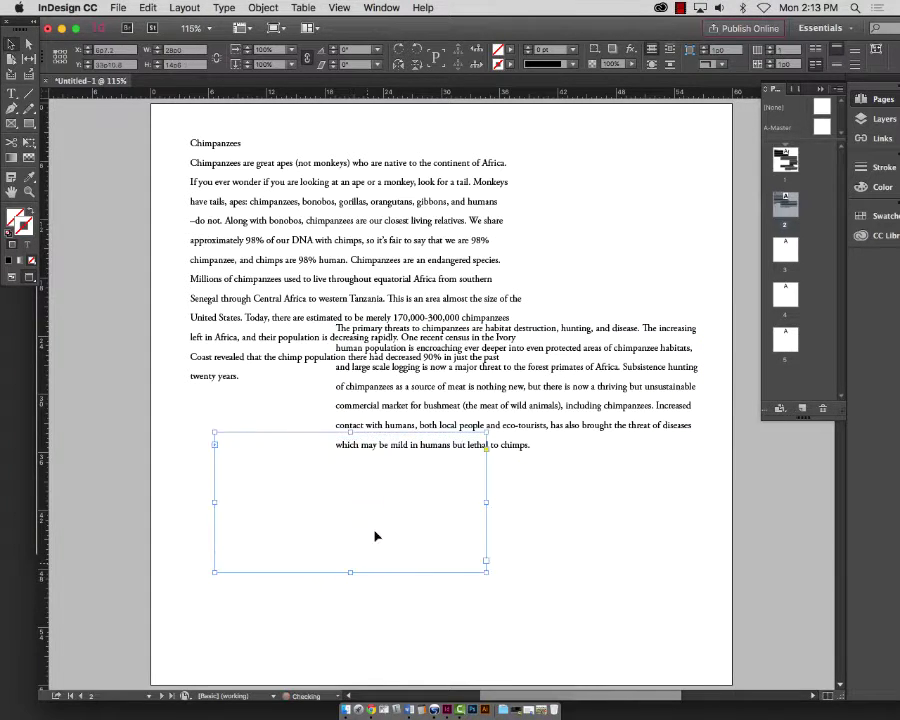
drag(338, 474, 311, 460)
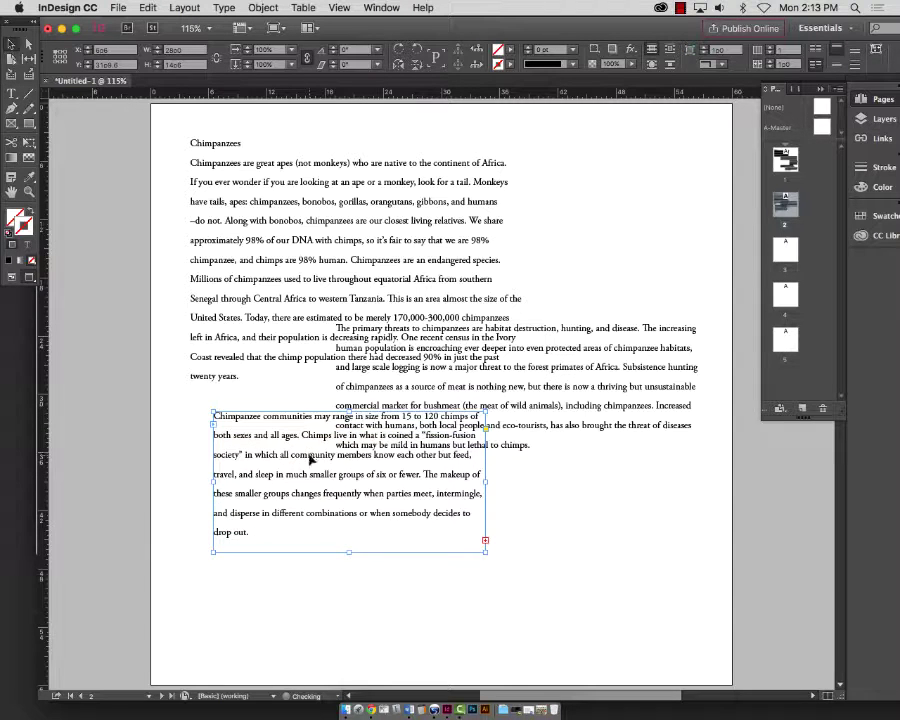
click(310, 623)
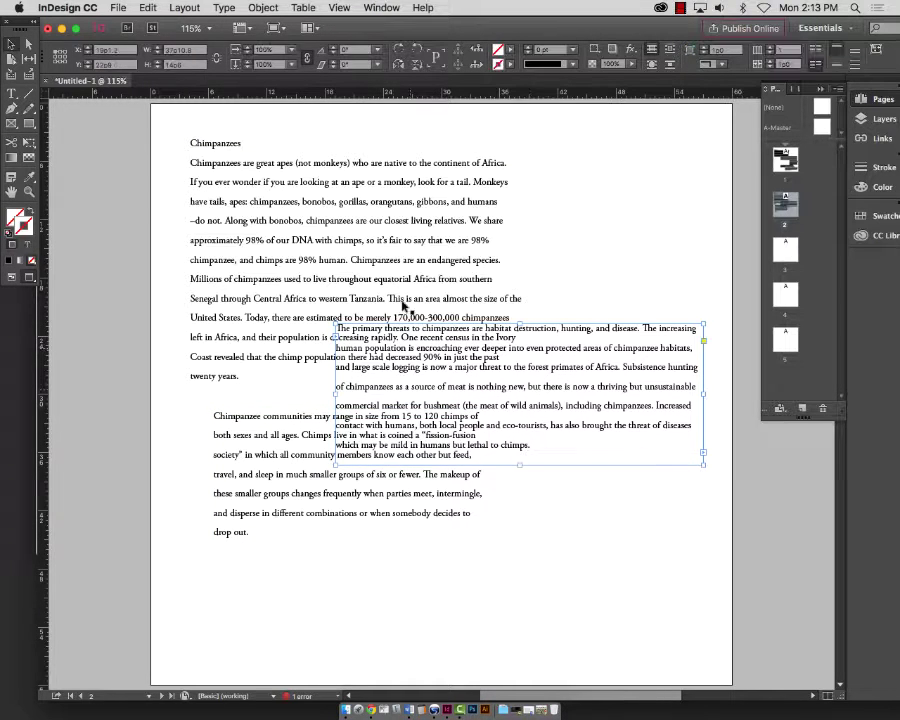
- Narrow the first page 2 frame to about 25p4, move the two lower frames out of its way, and extend it to about 34p2 high
click(519, 289)
drag(521, 266, 437, 280)
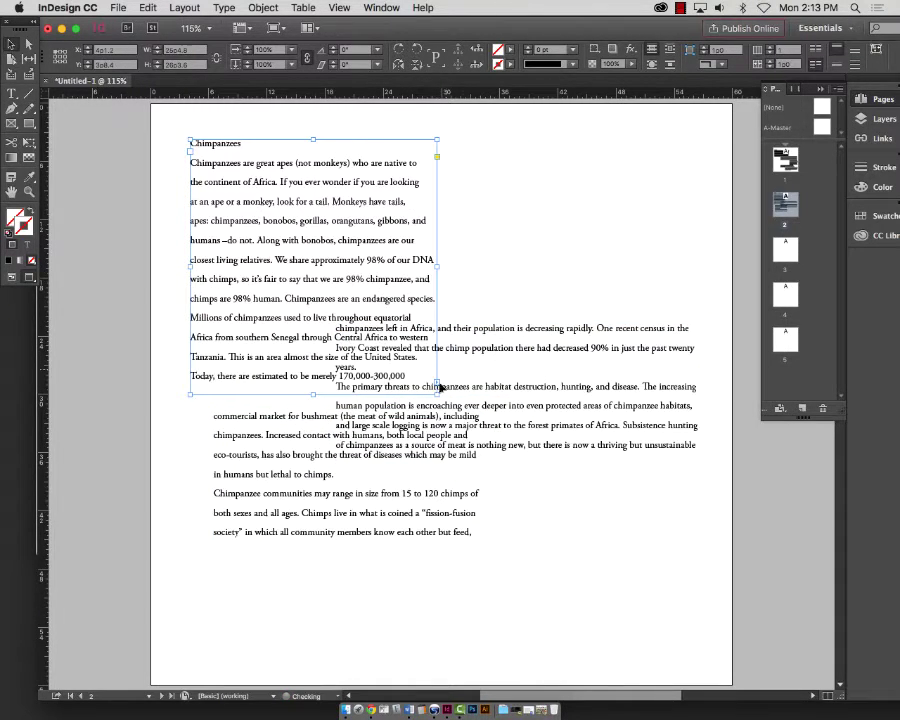
click(464, 524)
drag(399, 427, 553, 595)
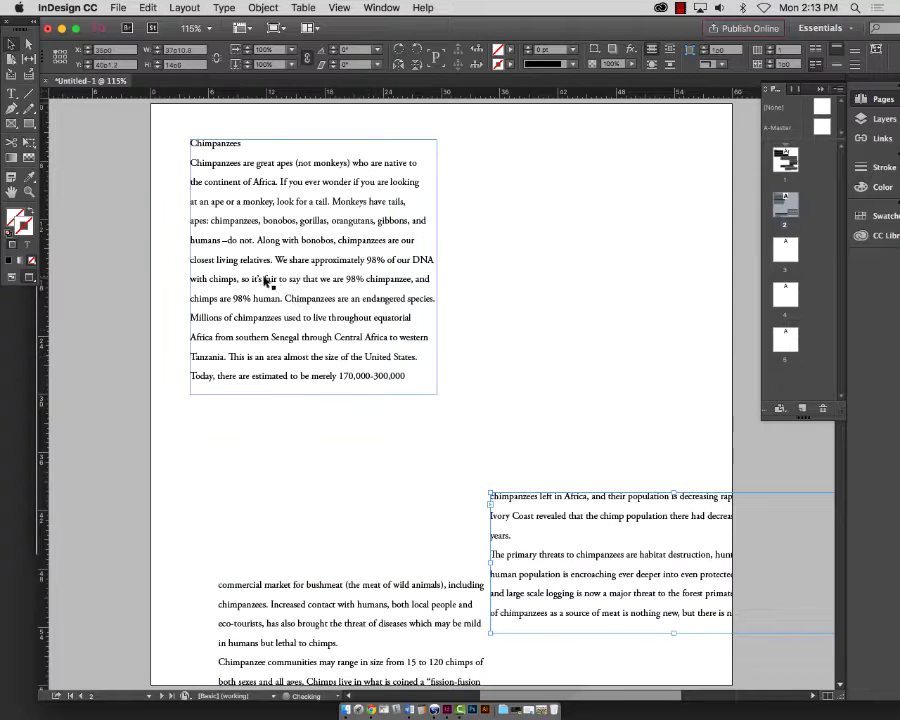
click(326, 390)
drag(316, 396, 314, 470)
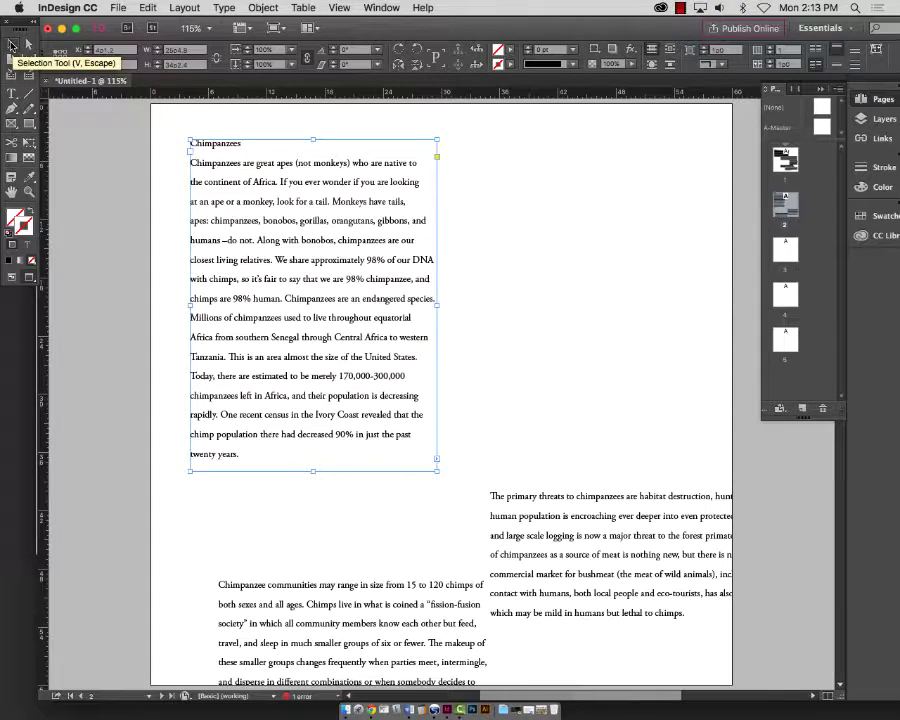
- Move the second frame up so it overlaps the first frame's lower corner, and resize it to about 18p10 by 19p6
drag(582, 557, 504, 434)
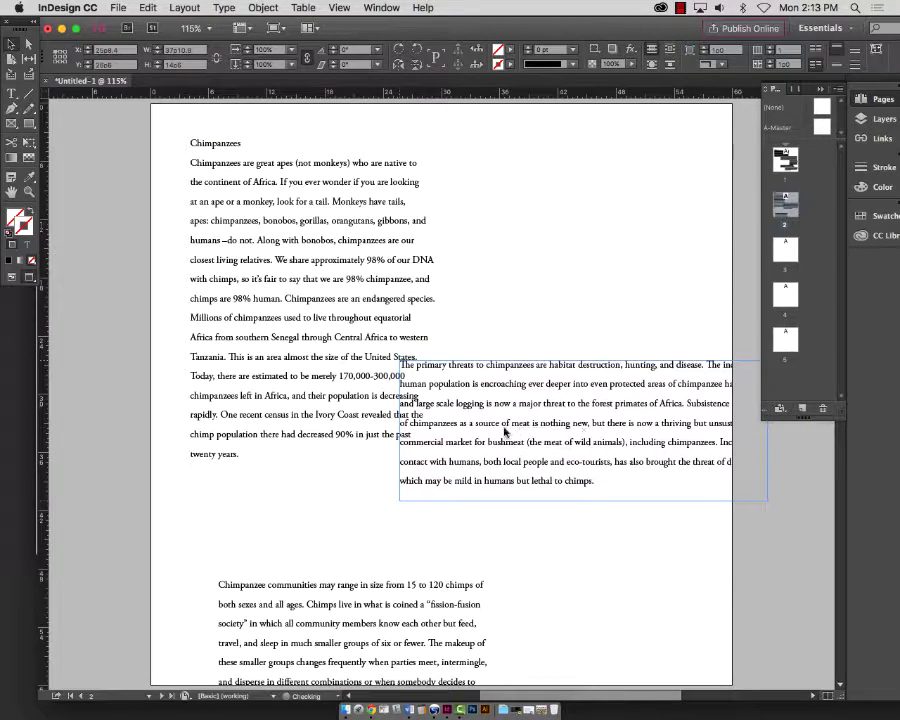
drag(767, 490, 584, 548)
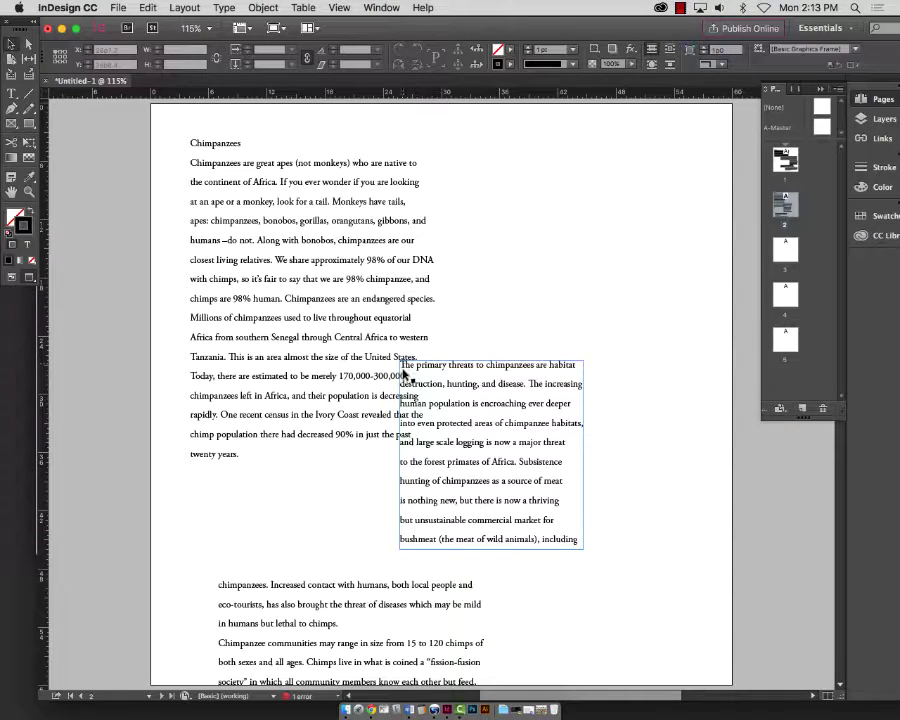
drag(414, 365, 413, 368)
click(745, 490)
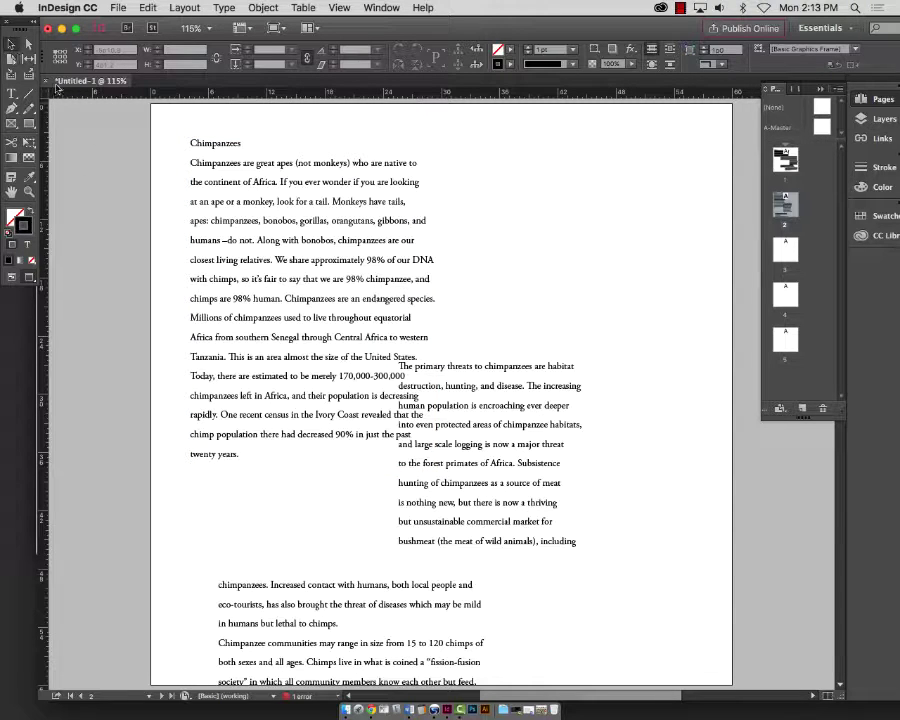
- Delete the second and third page 2 frames, and enlarge the remaining frame to about 52p4 by 44p8 to fit all the text
click(516, 481)
key(Delete)
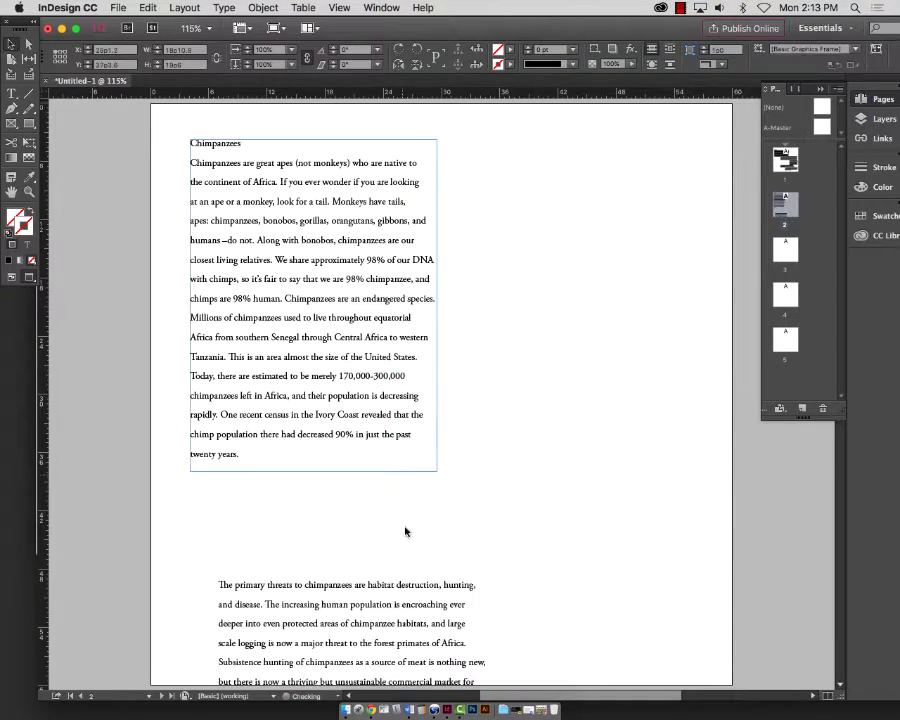
key(Delete)
click(350, 286)
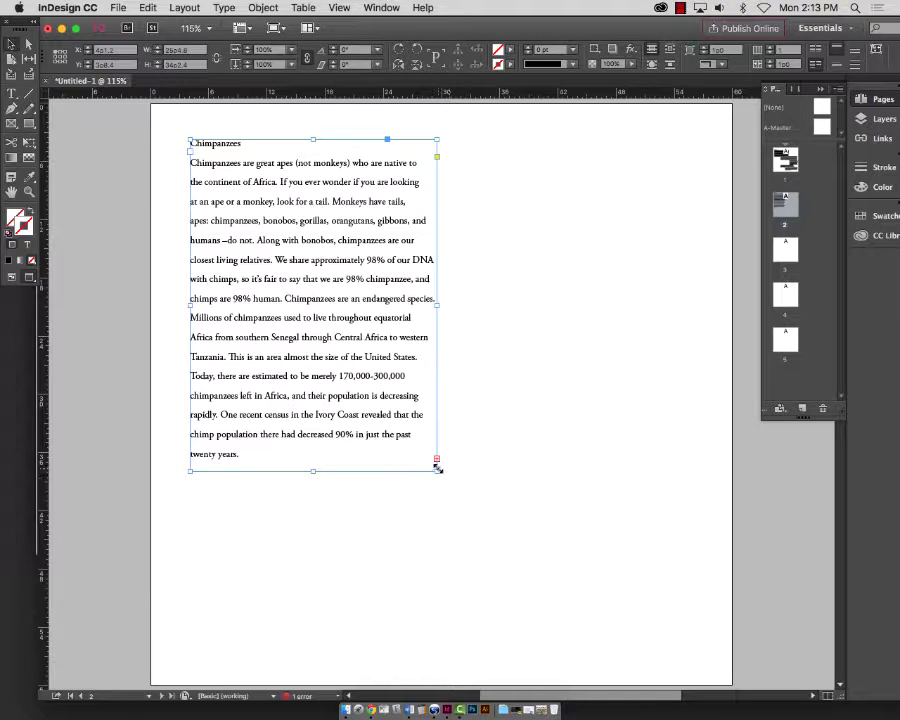
drag(437, 467, 698, 572)
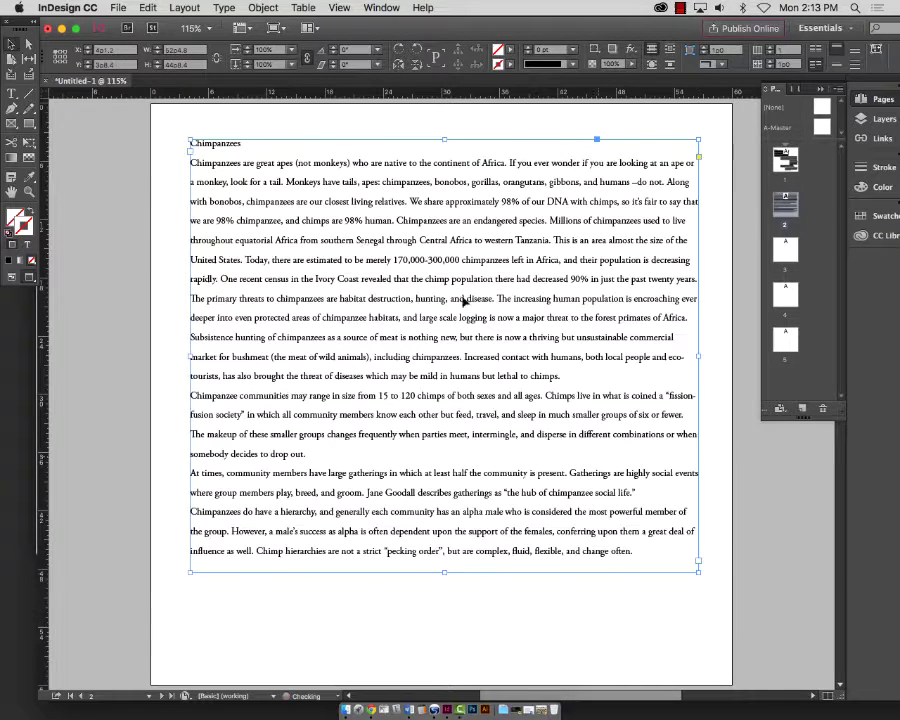
- Set the leading of all the page 2 text to 14 pt
double_click(363, 267)
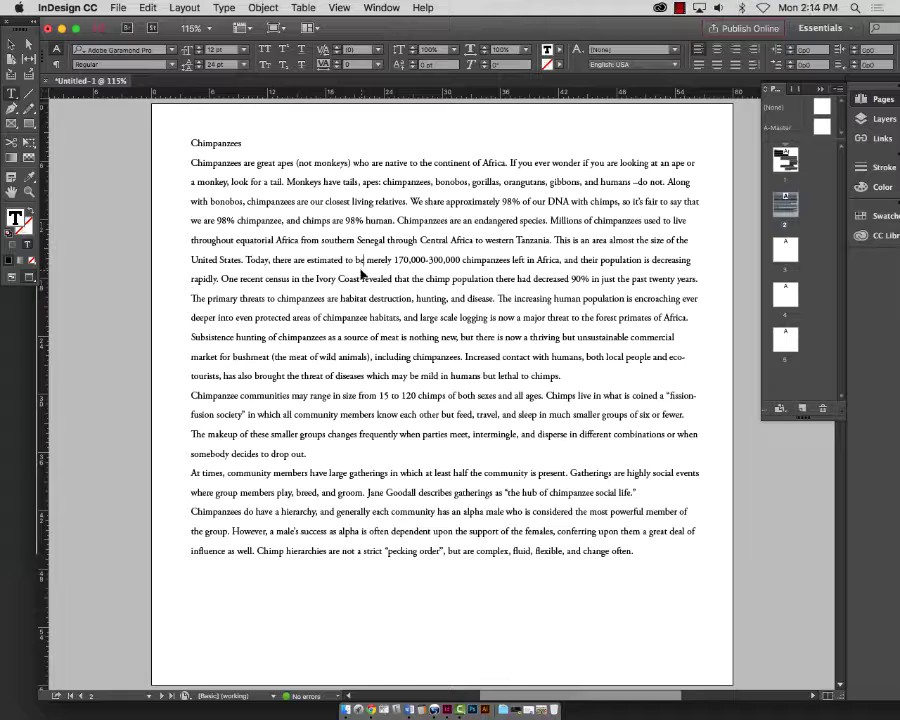
key(super+a)
click(197, 66)
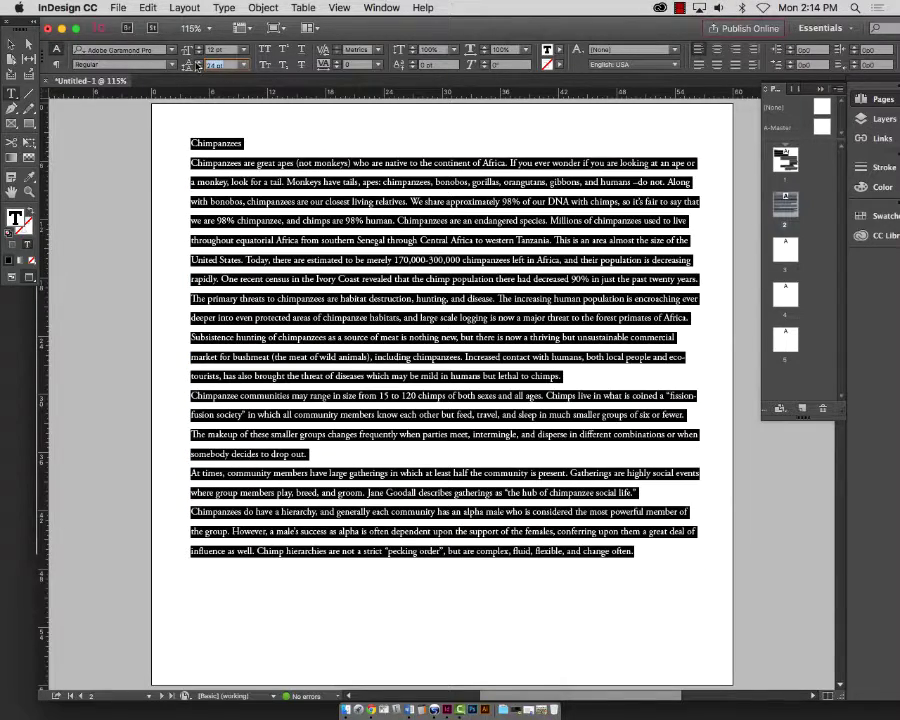
text(14)
key(Return)
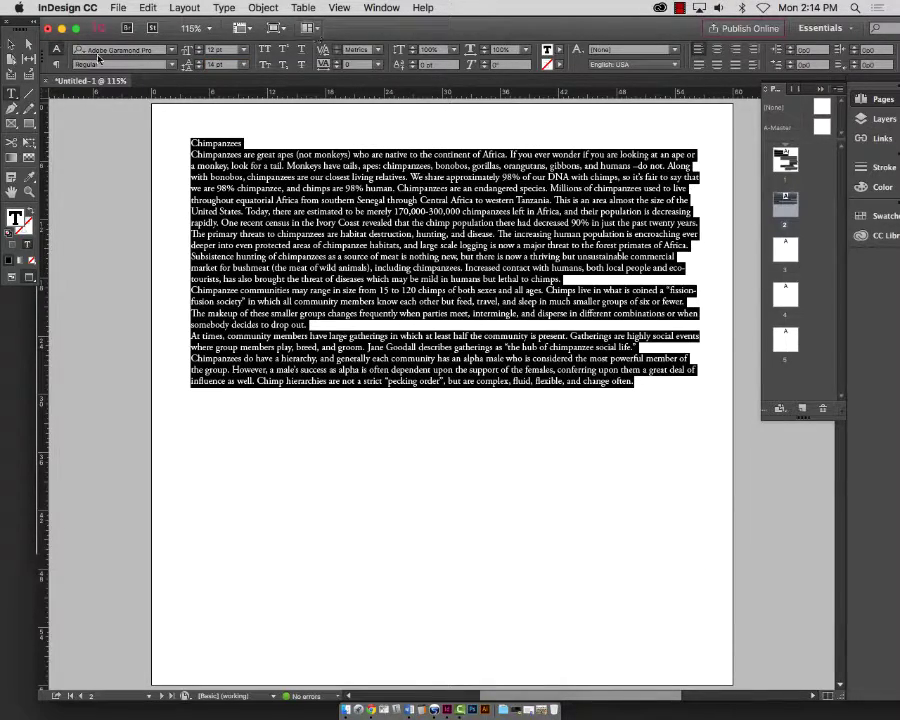
click(12, 45)
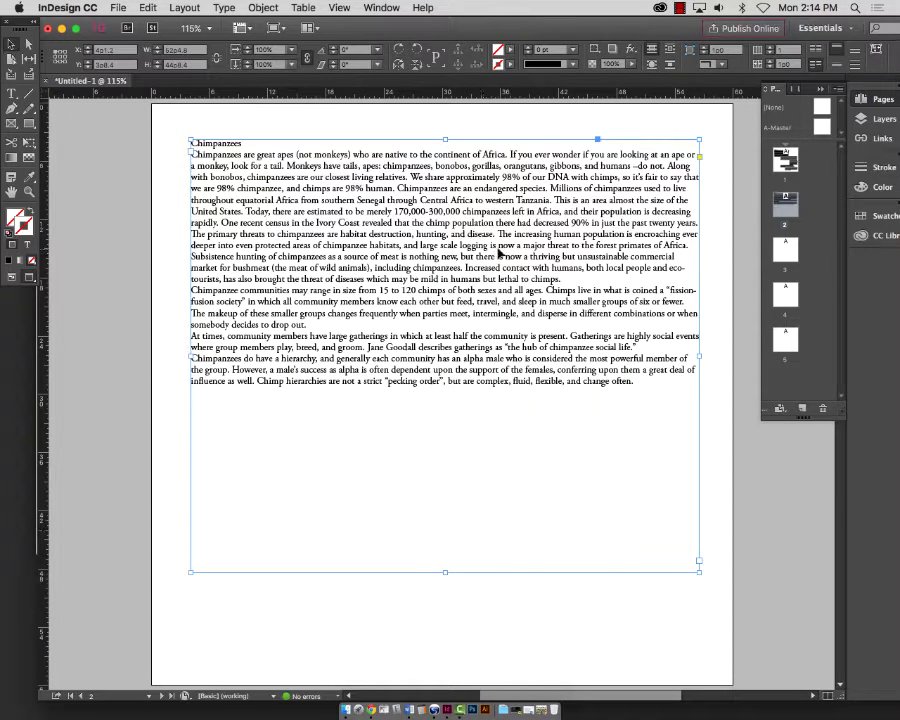
double_click(498, 253)
key(super+a)
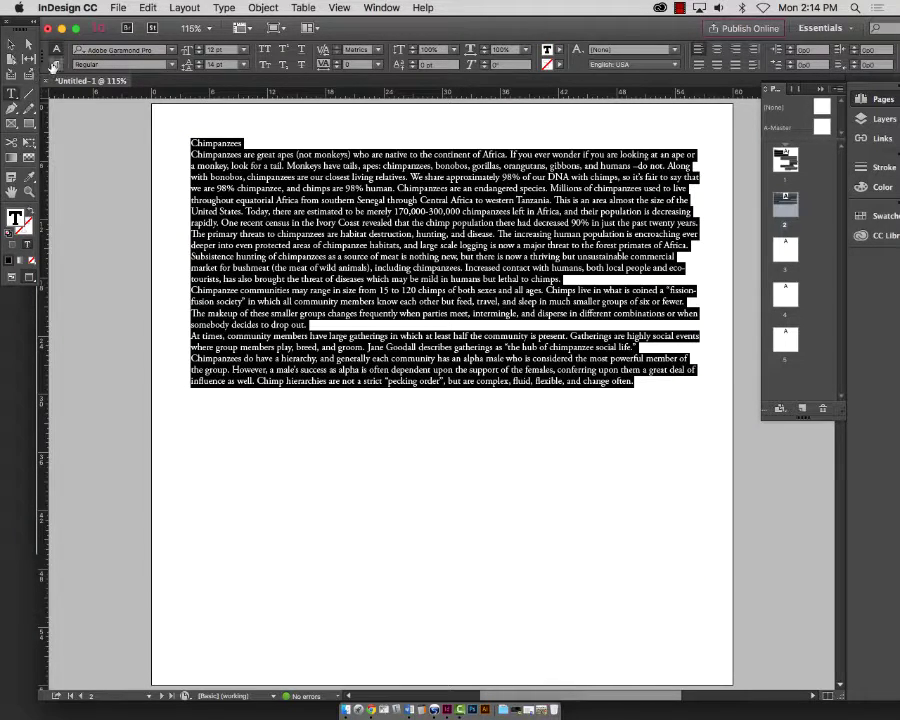
click(55, 64)
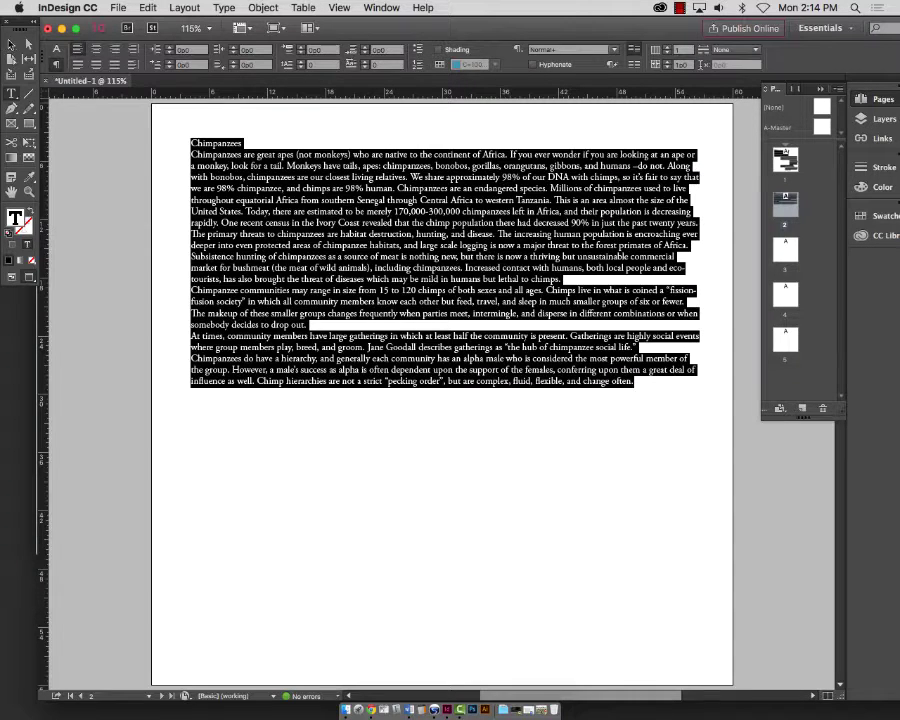
key(Escape)
- Shorten the page 2 text frame so it ends just below the last line, and deselect it
drag(442, 572, 456, 390)
click(124, 414)
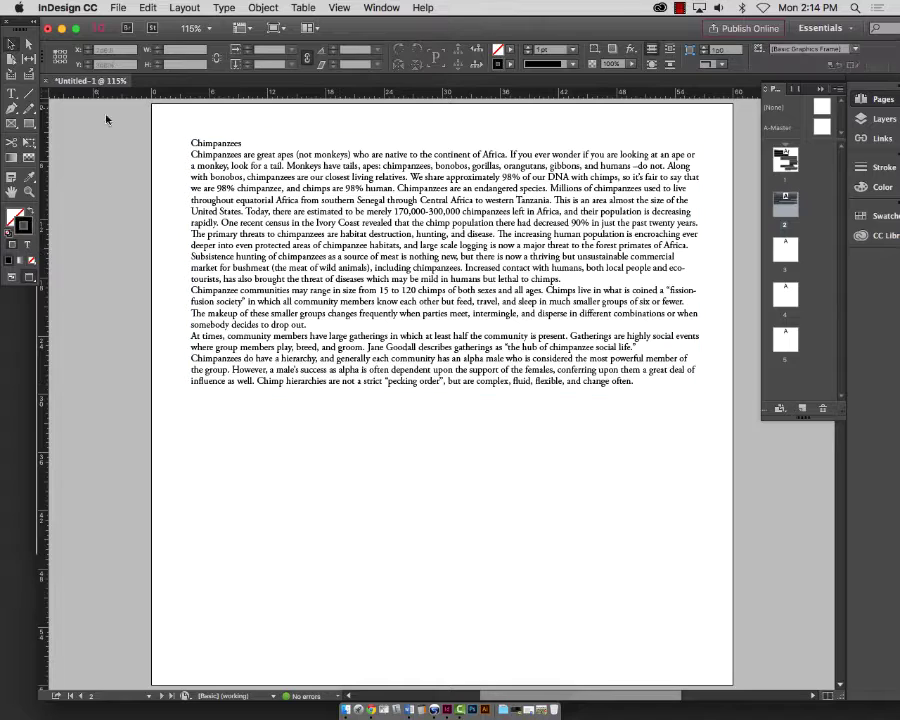
- Leave preview mode and start a horse outline below the text with the Pen tool, drawing its curved back, jagged mane and pointed ear
click(11, 107)
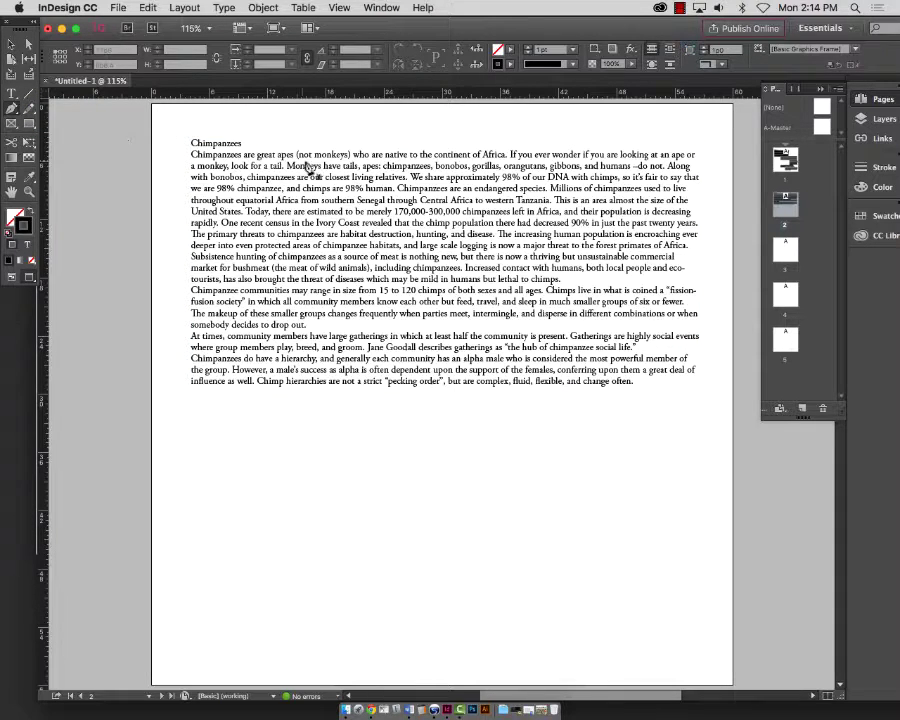
scroll(502, 232, down, 3)
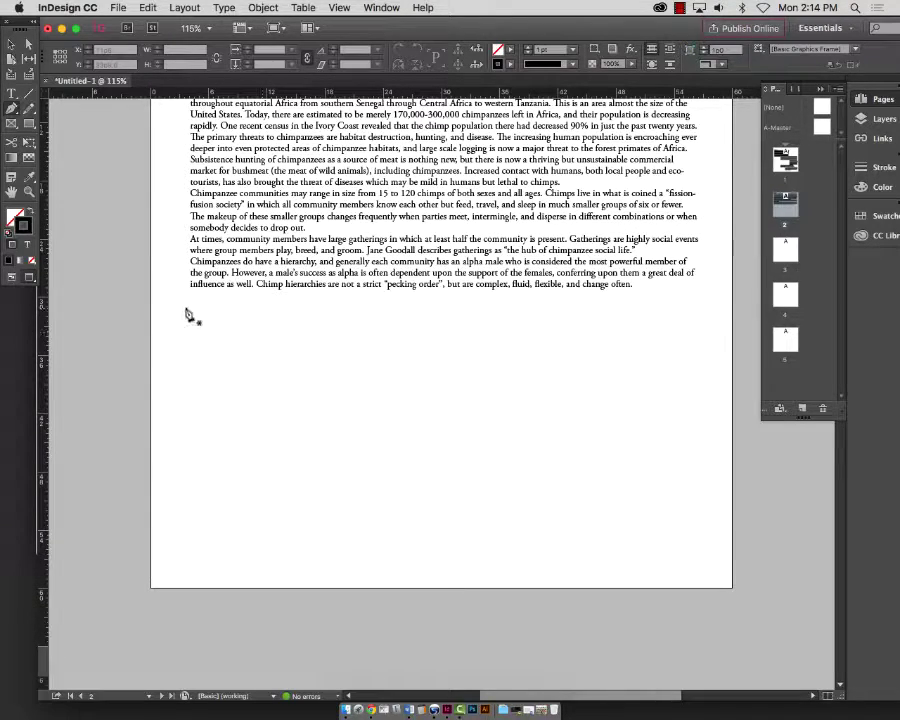
key(w)
scroll(86, 203, down, 1)
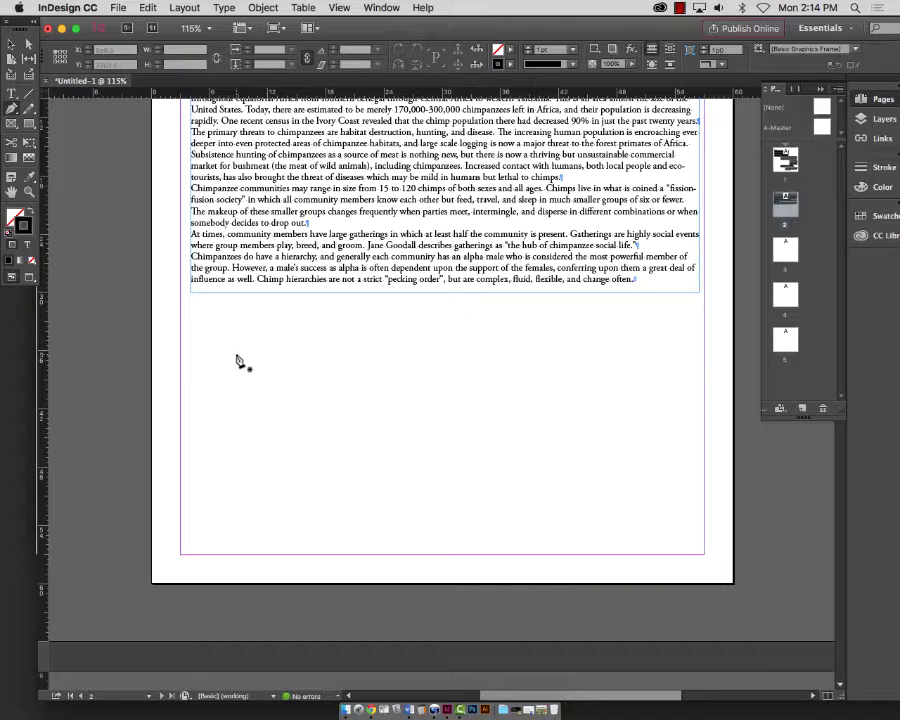
scroll(400, 358, right, 1)
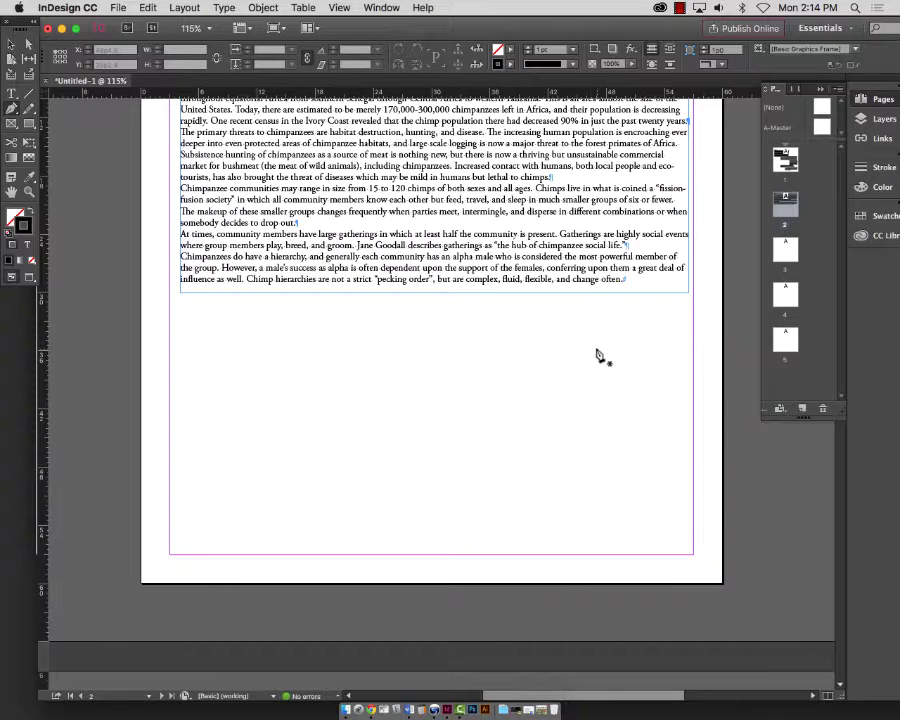
click(270, 382)
drag(333, 354, 366, 354)
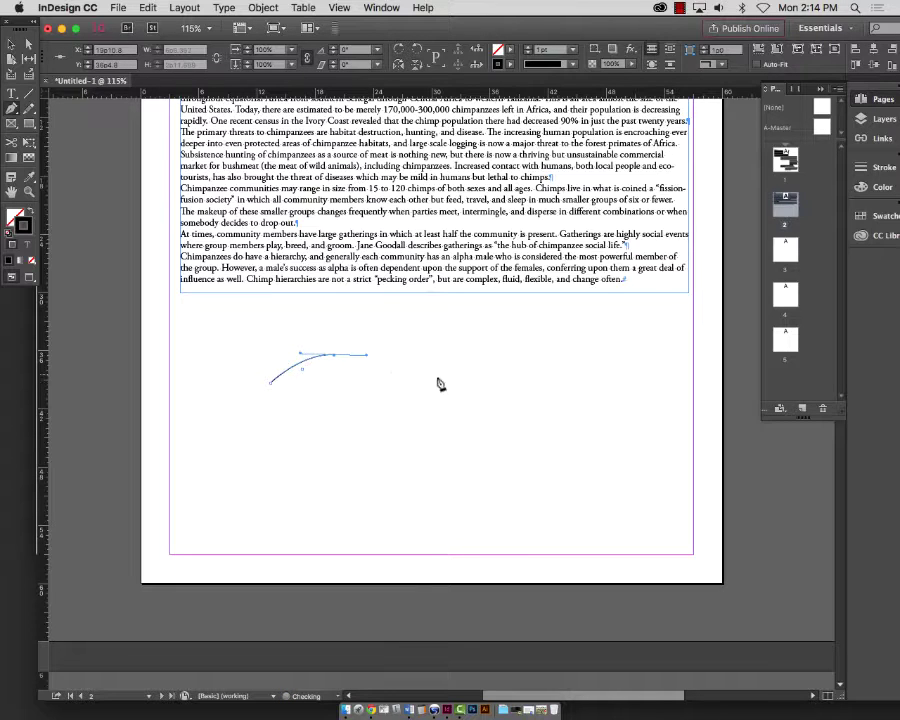
drag(462, 384, 554, 288)
click(574, 322)
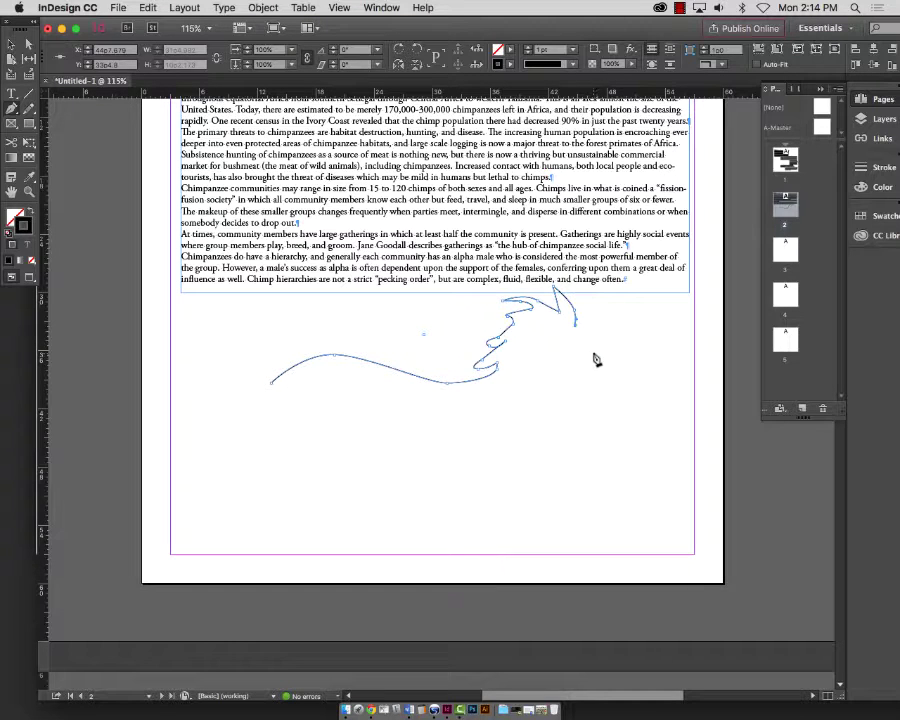
- Continue the horse outline along the face and around the muzzle, jaw and throat
drag(597, 360, 590, 406)
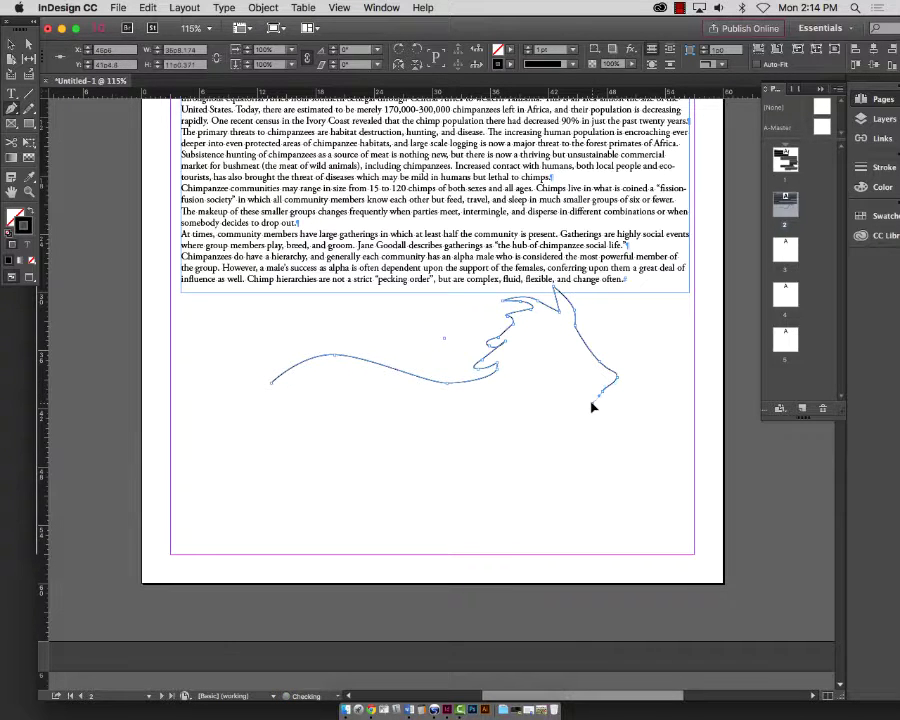
click(561, 379)
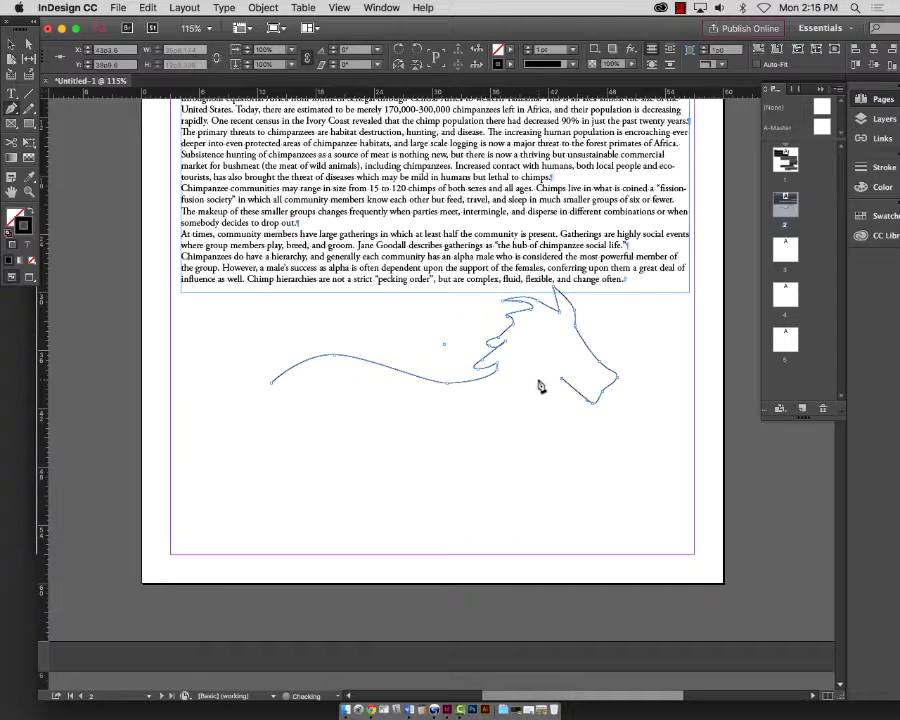
click(528, 378)
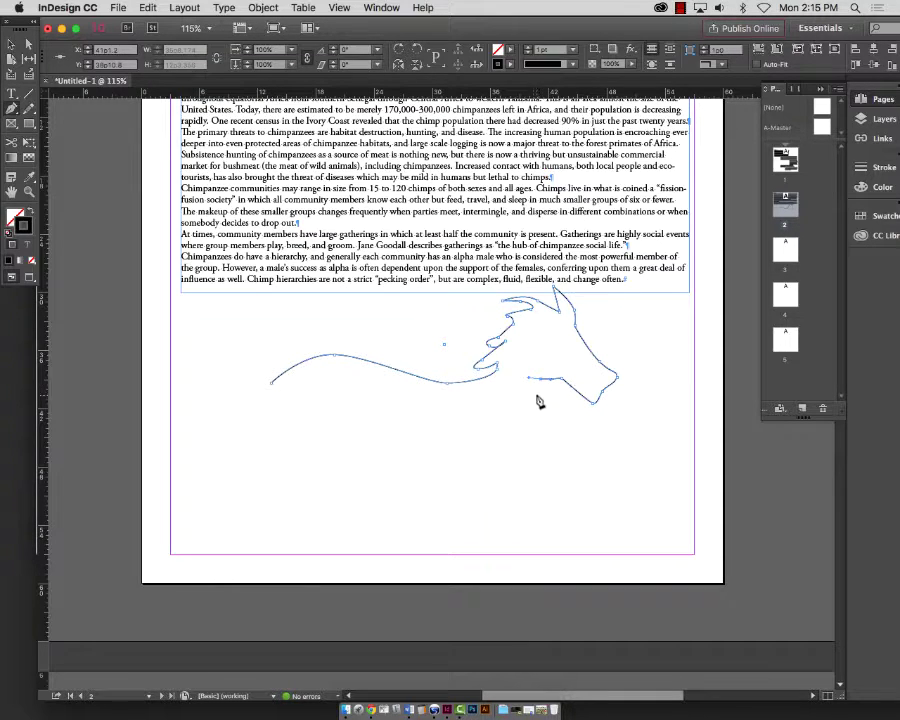
click(529, 418)
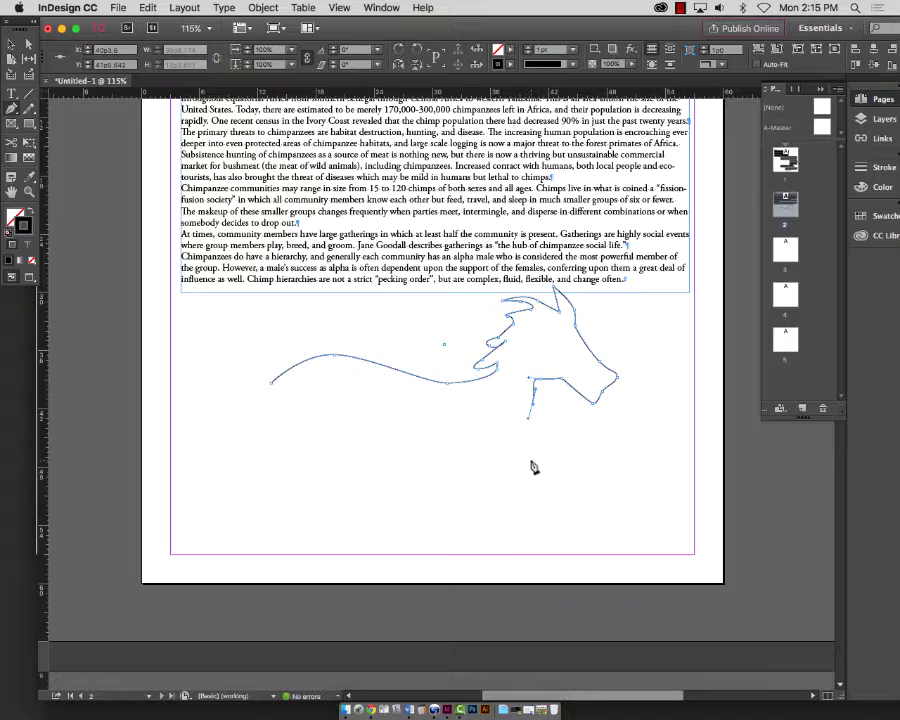
- Continue the horse outline down the chest and around the forward front leg and its hoof
drag(521, 465, 516, 556)
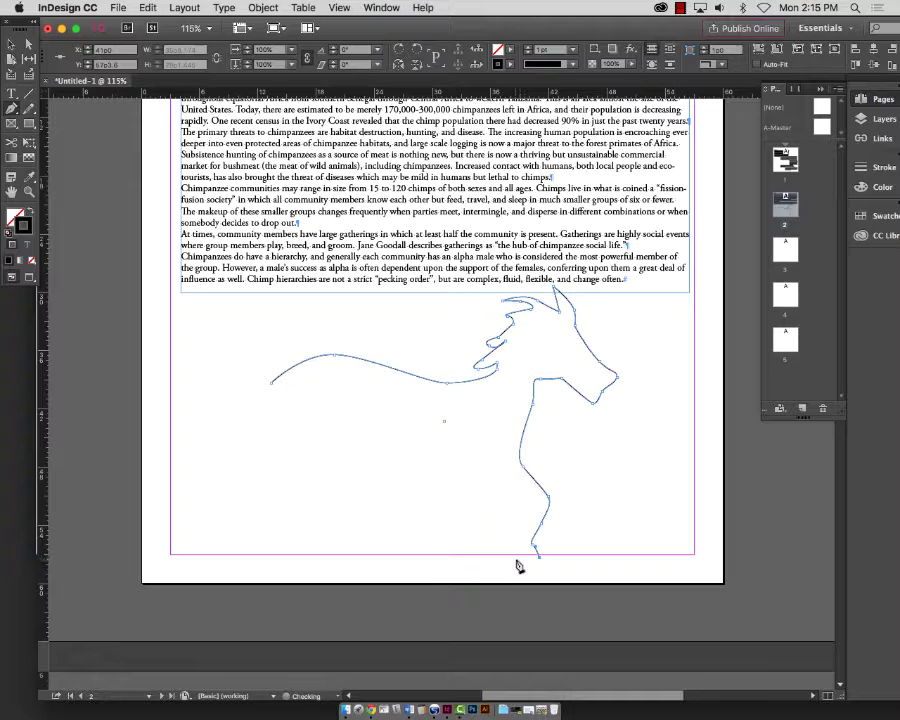
click(535, 511)
mouse_move(503, 473)
mouse_down()
mouse_move(490, 468)
mouse_move(494, 491)
mouse_up()
- Draw the bent second front leg of the horse outline, taking the path around its hoof and back up to the belly
click(477, 518)
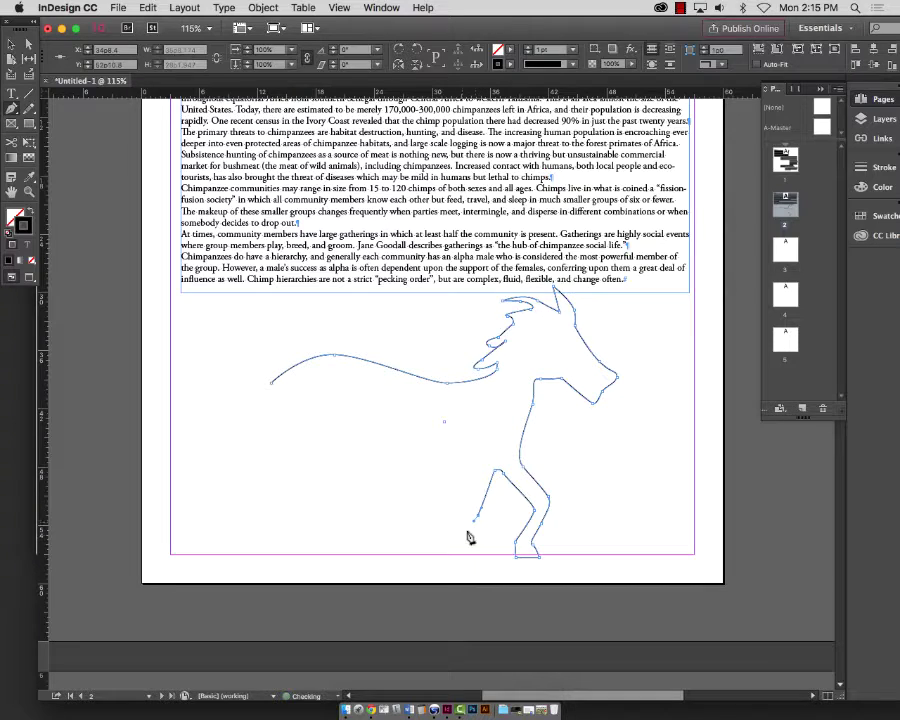
click(413, 518)
drag(413, 528, 416, 512)
click(406, 502)
click(471, 498)
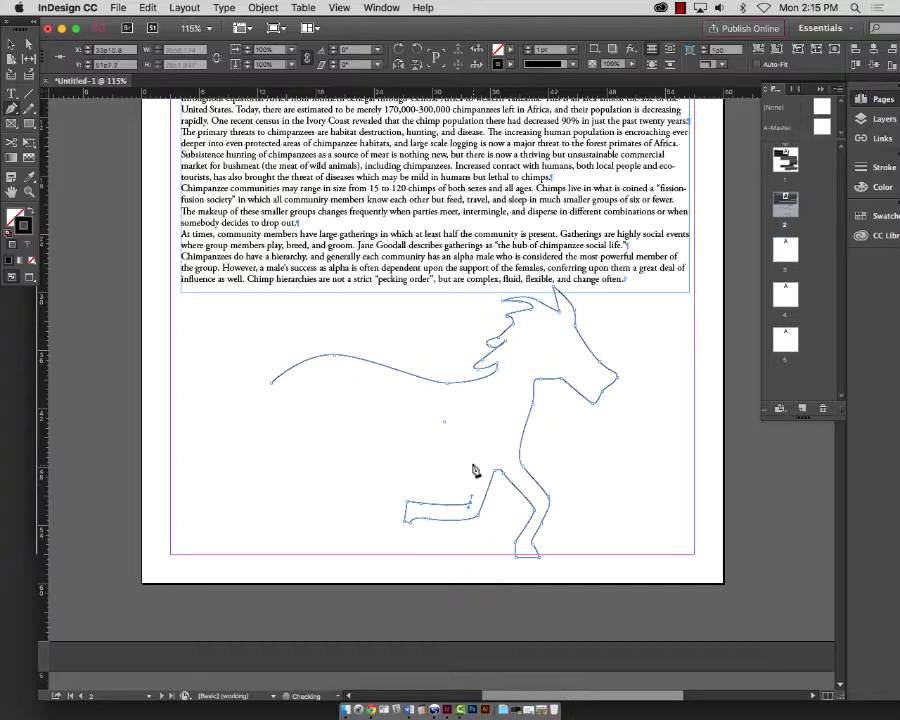
click(472, 463)
- Extend the horse outline along the belly and down the front of the hind leg to the underside of its hoof
click(372, 457)
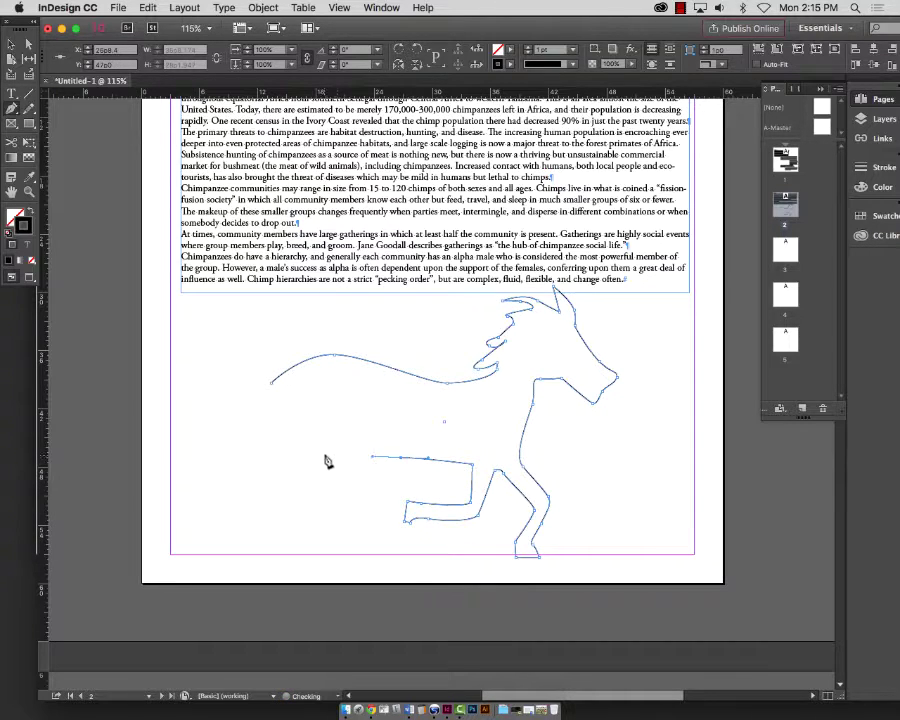
click(323, 457)
click(299, 486)
click(271, 494)
click(277, 526)
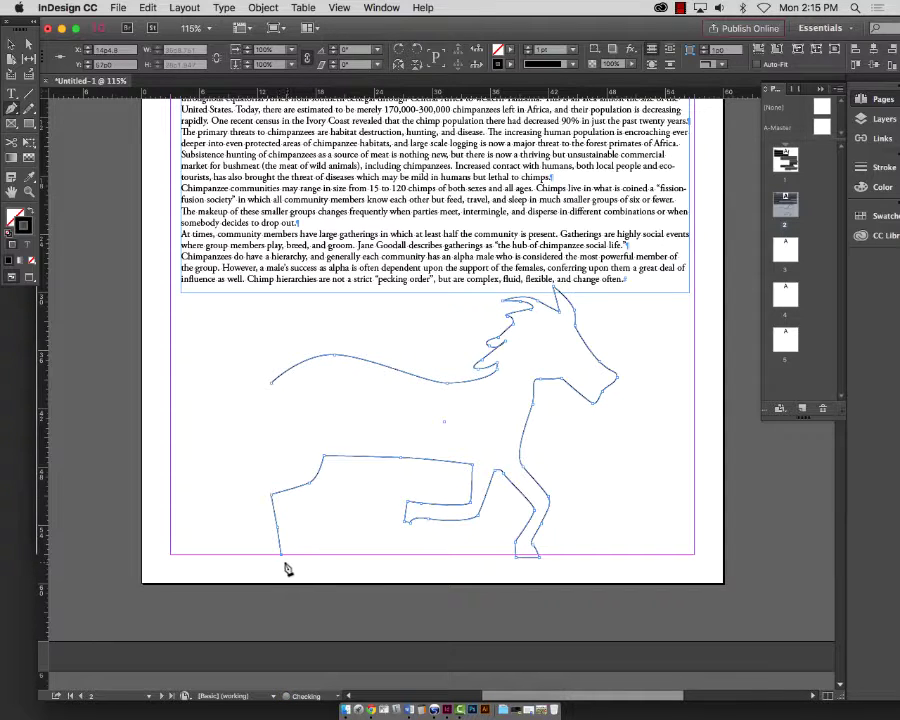
click(287, 567)
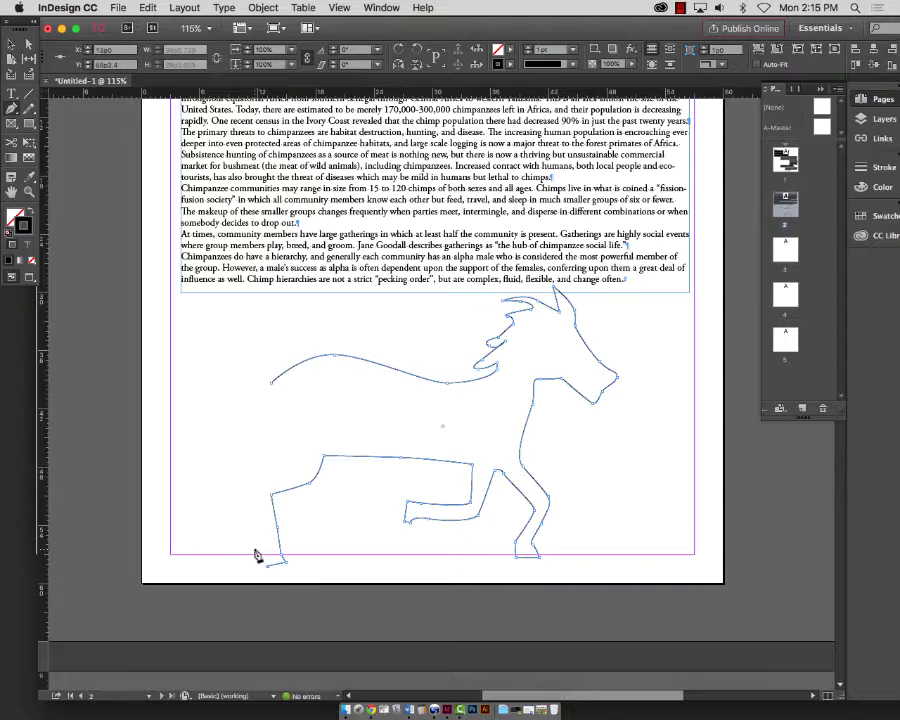
click(262, 557)
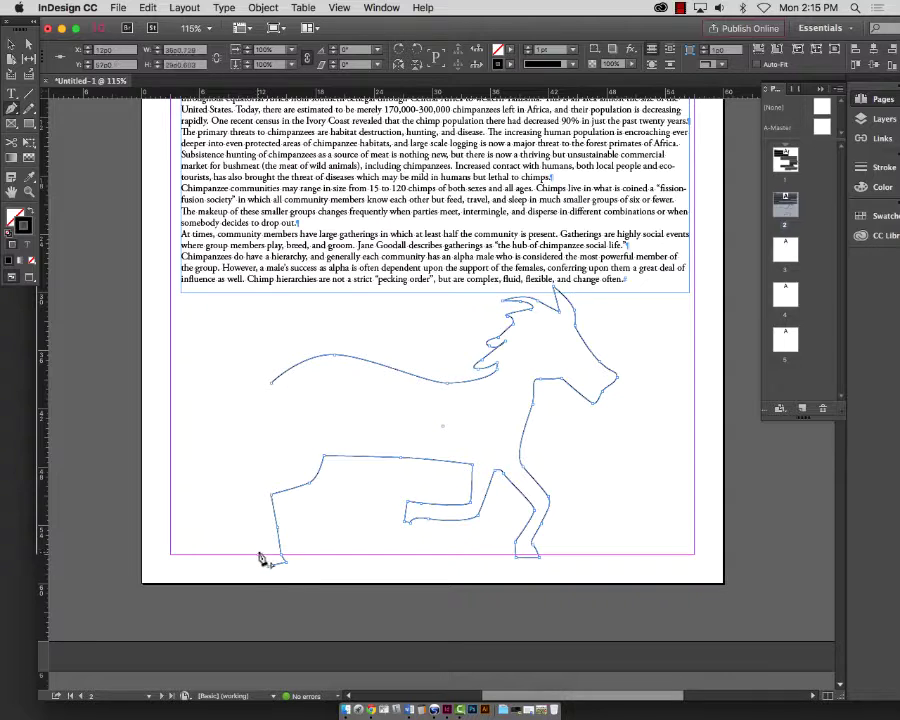
- Complete the horse outline up the rear of the hind leg and around the jagged tail, close the path, and deselect it
click(247, 468)
click(268, 431)
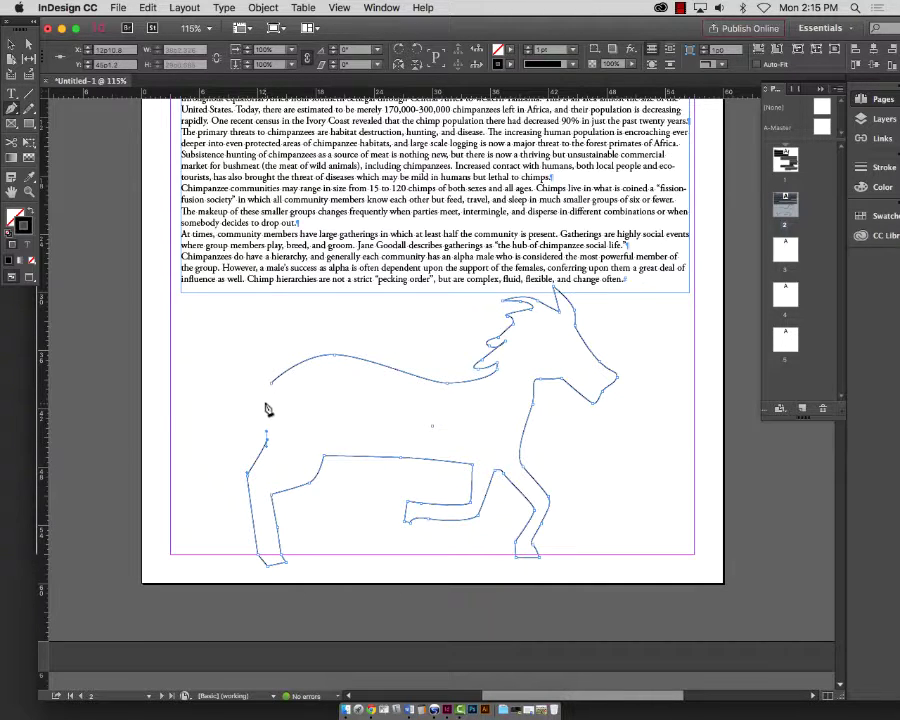
click(265, 404)
drag(213, 436, 268, 390)
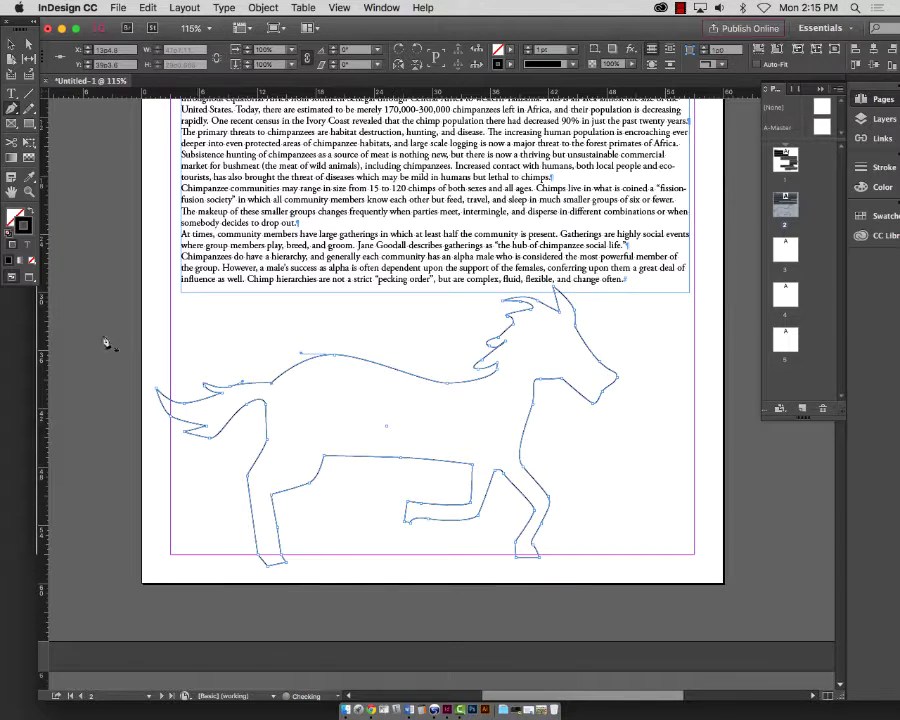
key(v)
click(361, 433)
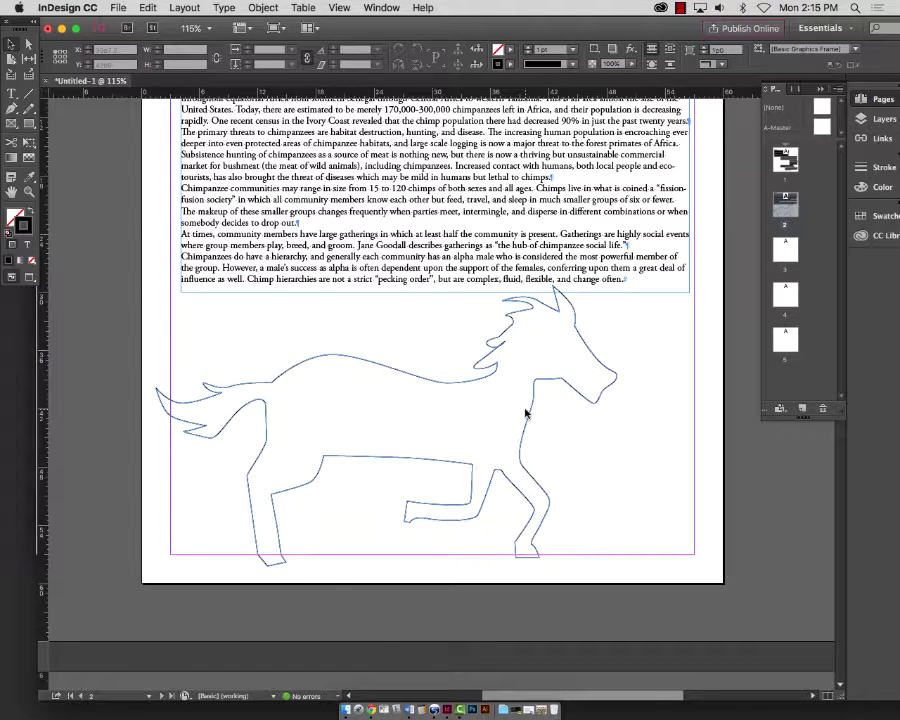
- Move the horse outline left until its hindquarters extend past the page edge, freeing space beside its head
key(super+minus)
key(super+minus)
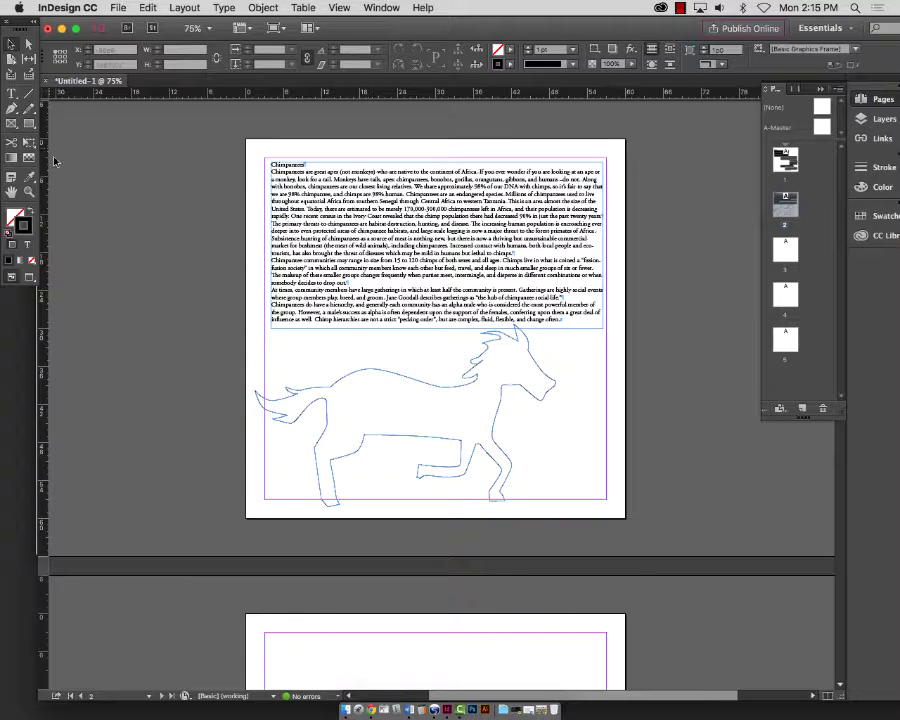
click(475, 389)
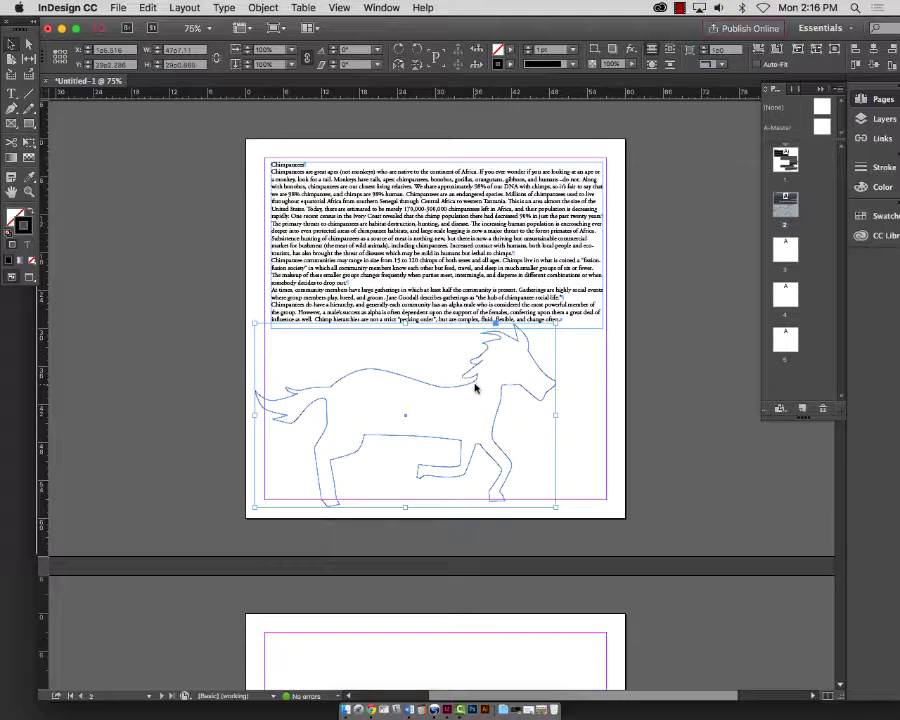
drag(475, 389, 361, 390)
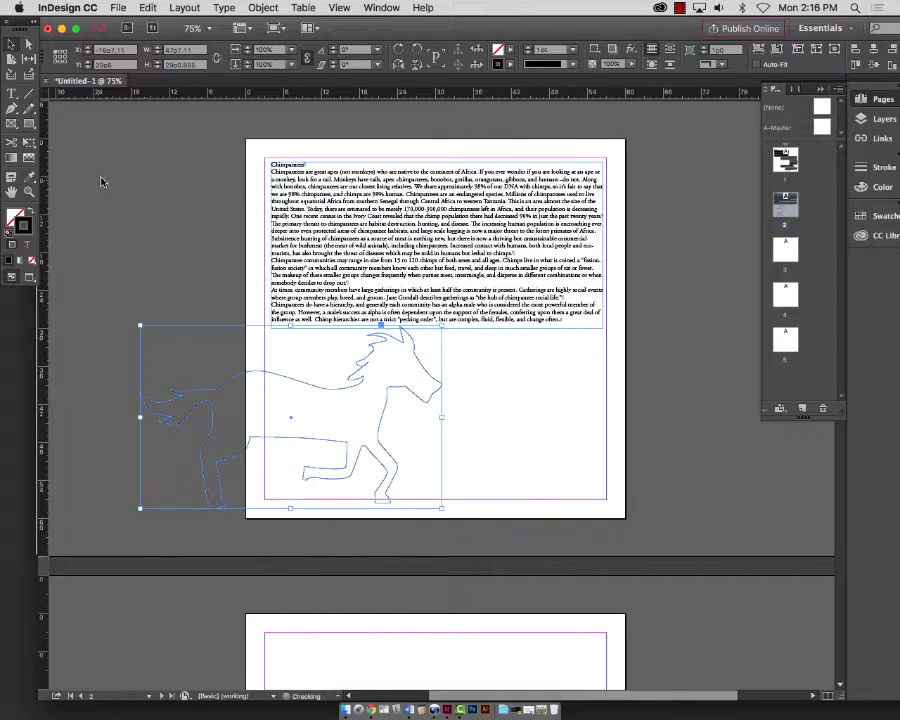
- Draw a hexagon about 15p4 wide and 13p3 high from its center in the empty space beside the horse's head with the Polygon tool
click(30, 124)
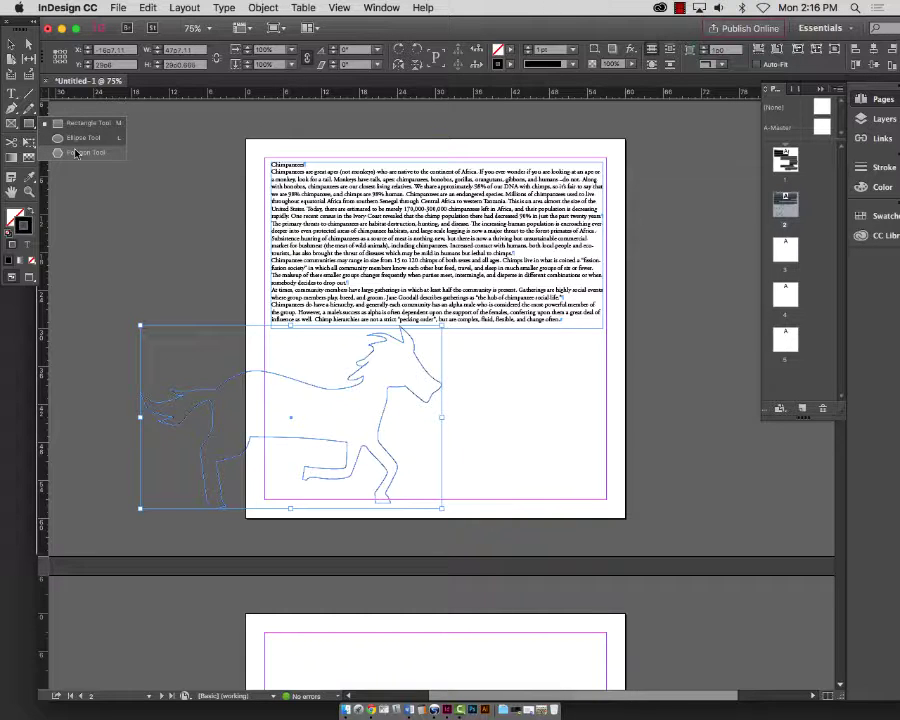
click(75, 153)
click(30, 123)
click(77, 153)
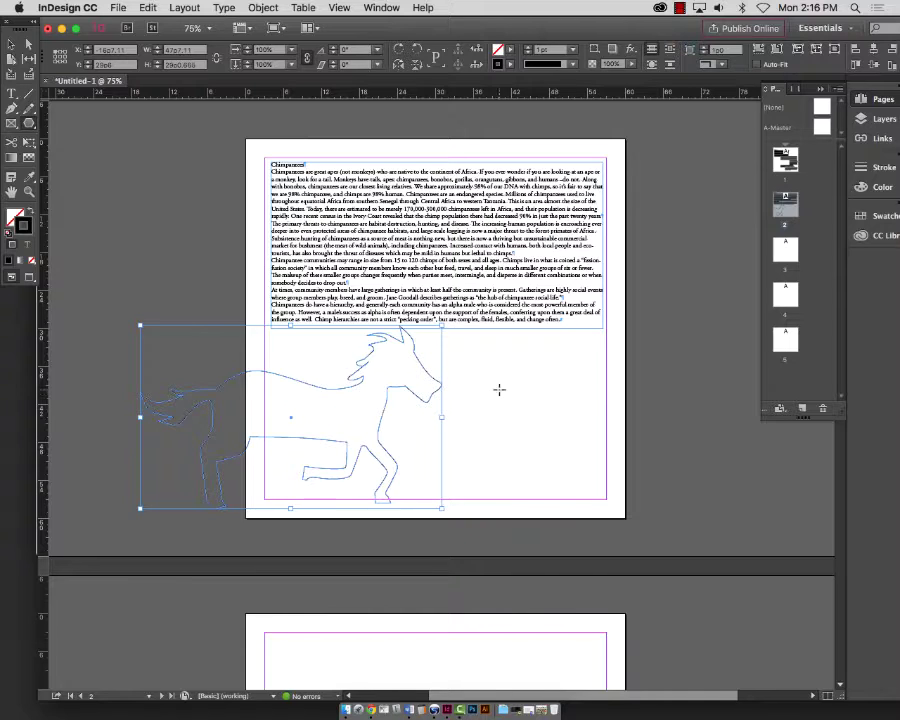
drag(499, 389, 553, 436)
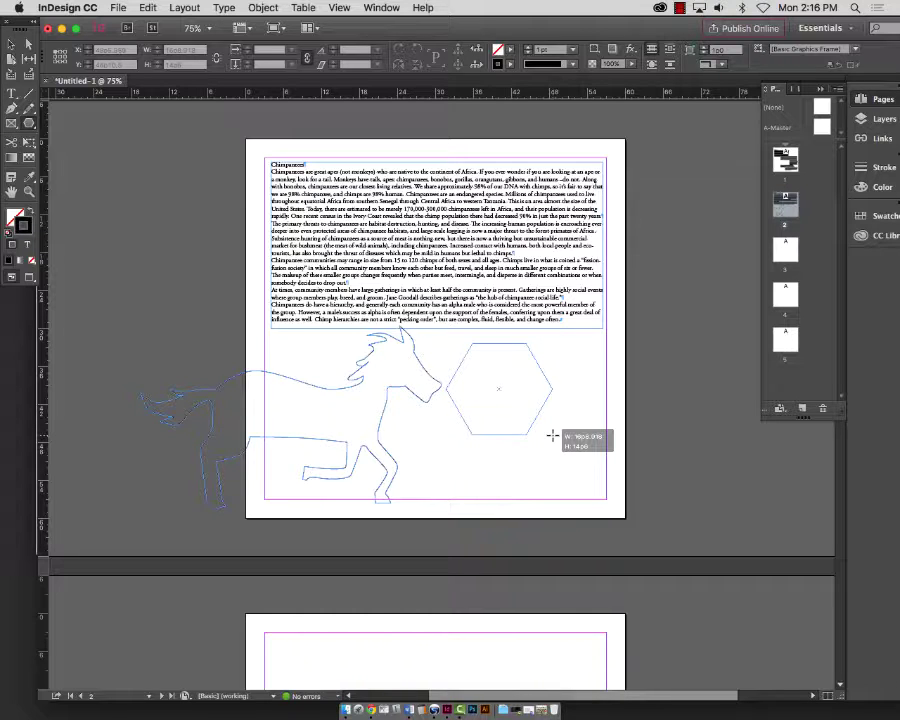
mouse_move(553, 436)
mouse_down()
mouse_move(567, 446)
mouse_move(548, 431)
mouse_up()
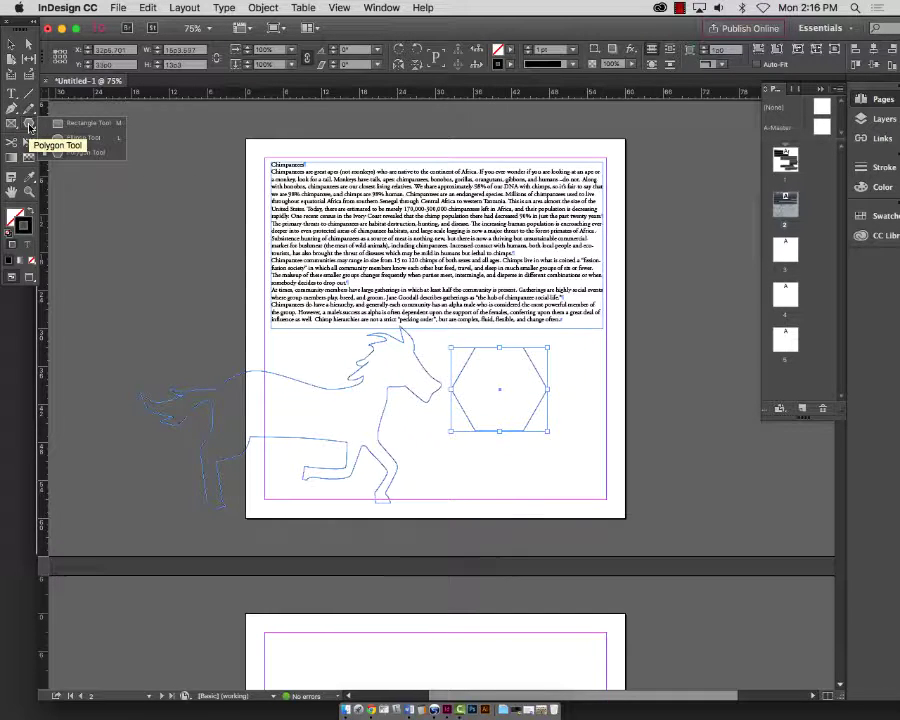
- Set the Polygon tool to 3 sides and draw a triangle about 8p1.5 wide and 7p0.4 high at the hexagon's lower right
drag(30, 125, 50, 150)
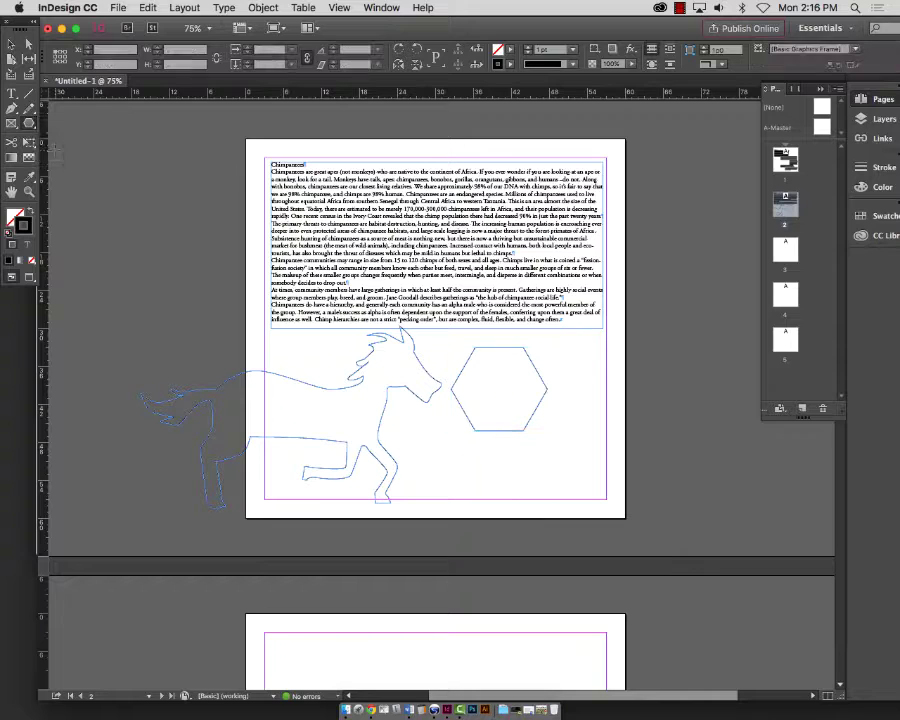
double_click(29, 123)
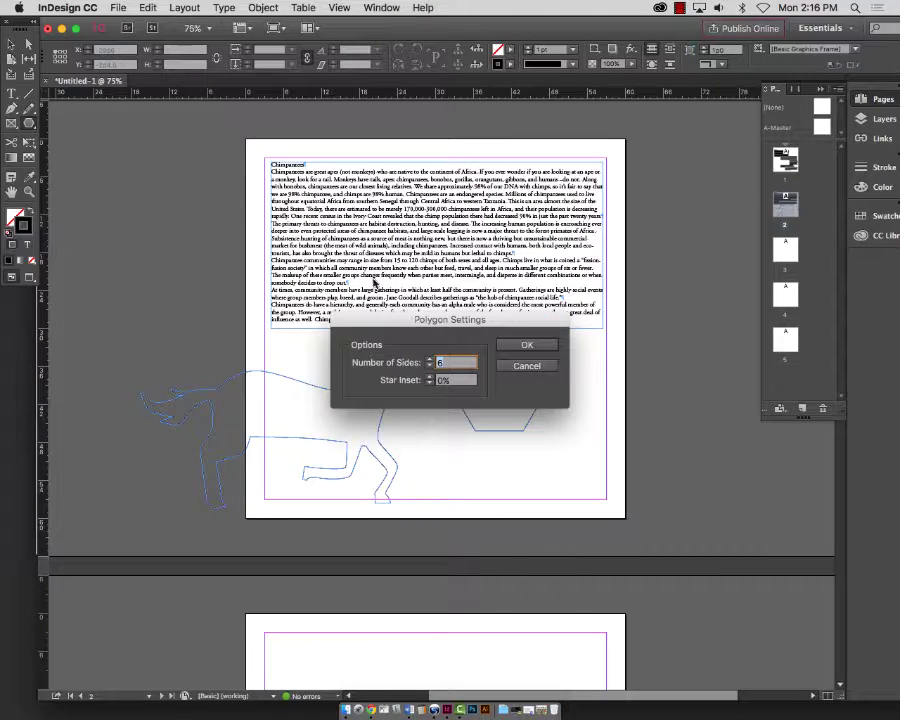
drag(415, 328, 200, 152)
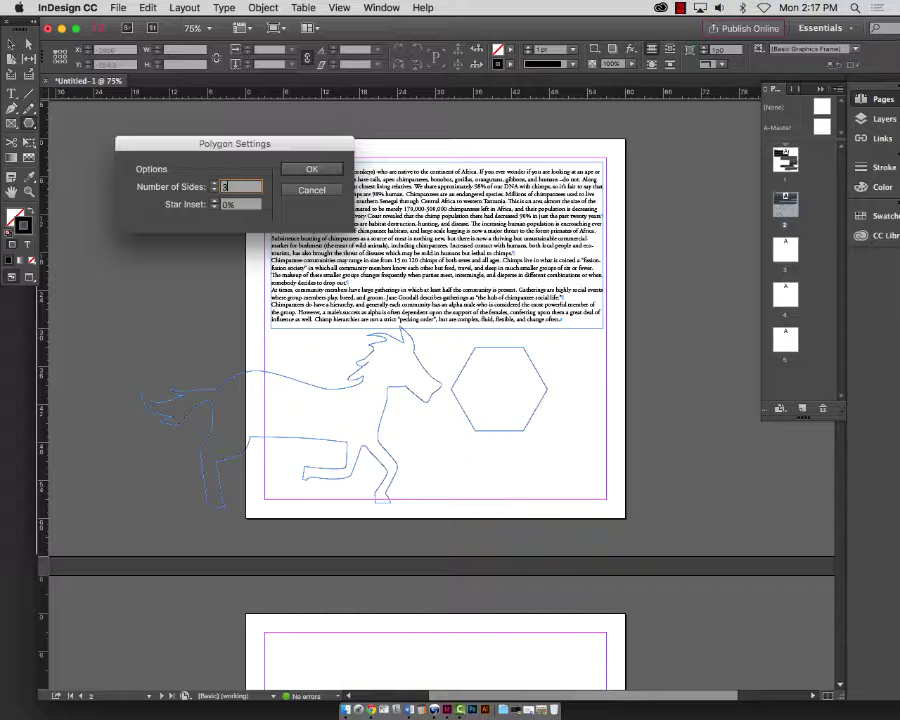
key(Return)
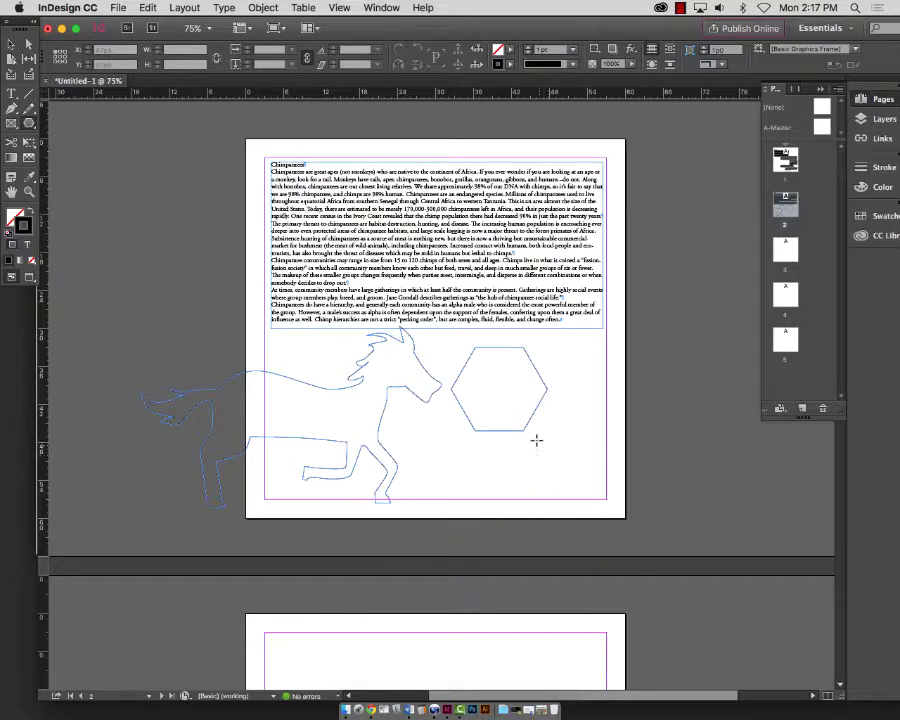
click(536, 440)
click(535, 337)
drag(550, 424, 604, 470)
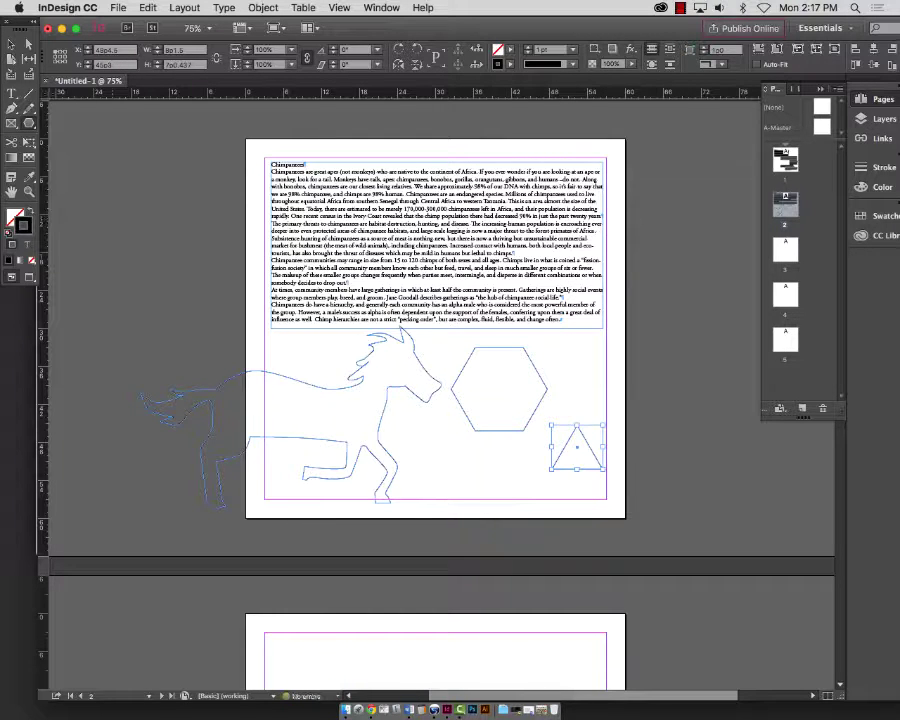
- Move the hexagon up and left to overlap the horse's muzzle, and move the triangle up and left beside it
click(11, 45)
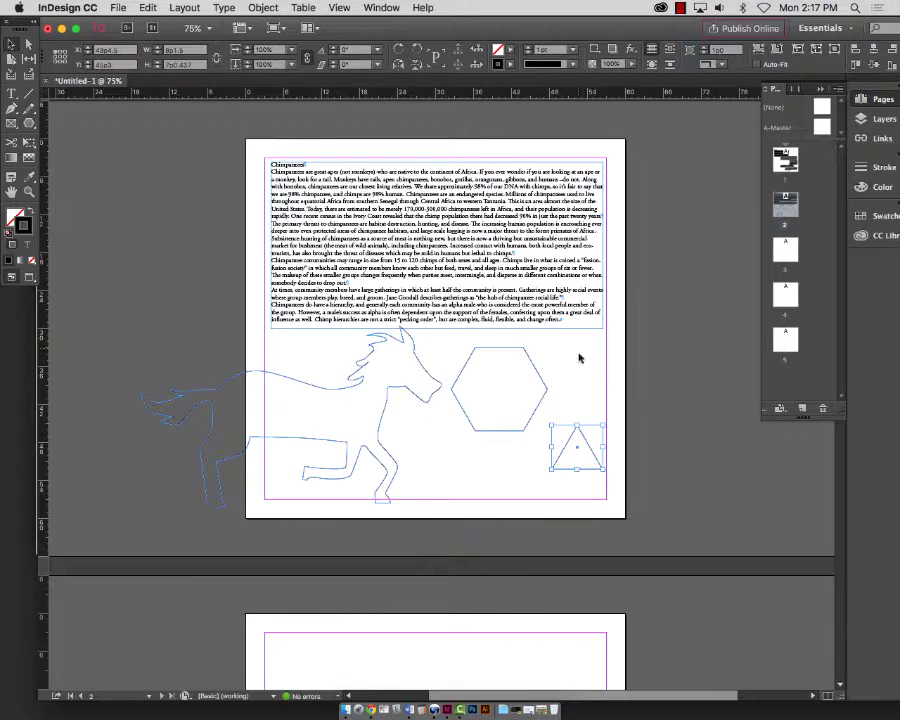
click(466, 381)
drag(466, 381, 427, 333)
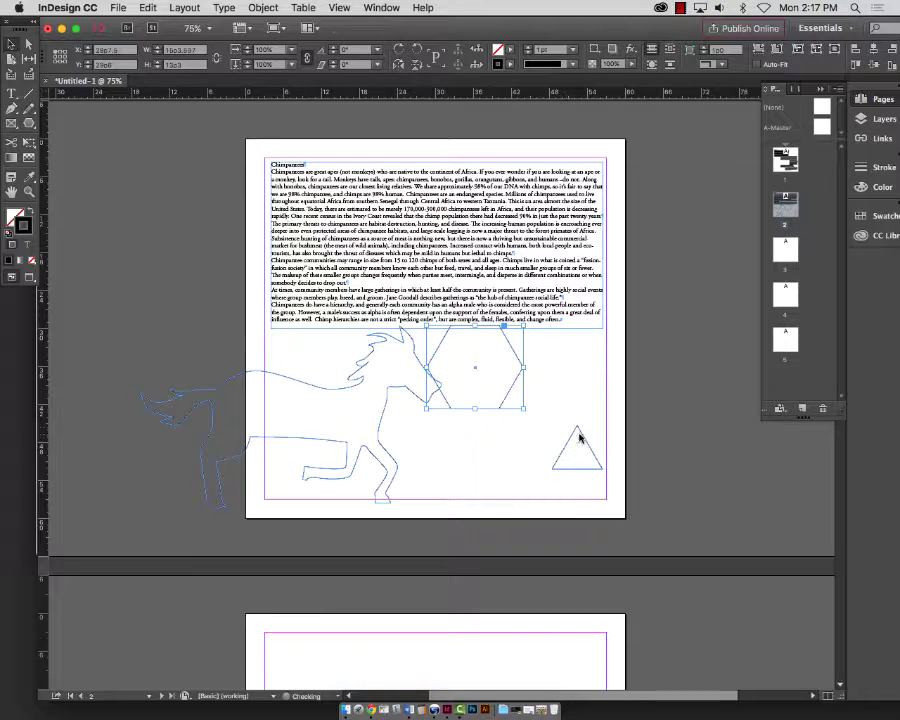
drag(587, 438, 566, 391)
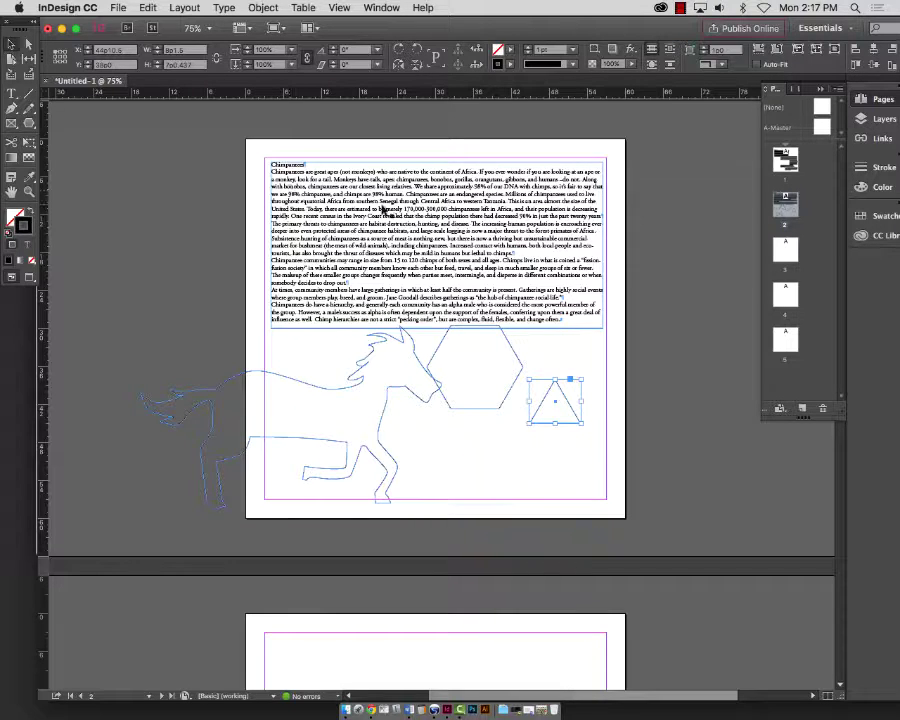
- Set the polygon to 5 sides with a 20% star inset, applied to the selected triangle, and draw a star about 9p2 wide below the hexagon
drag(29, 123, 71, 157)
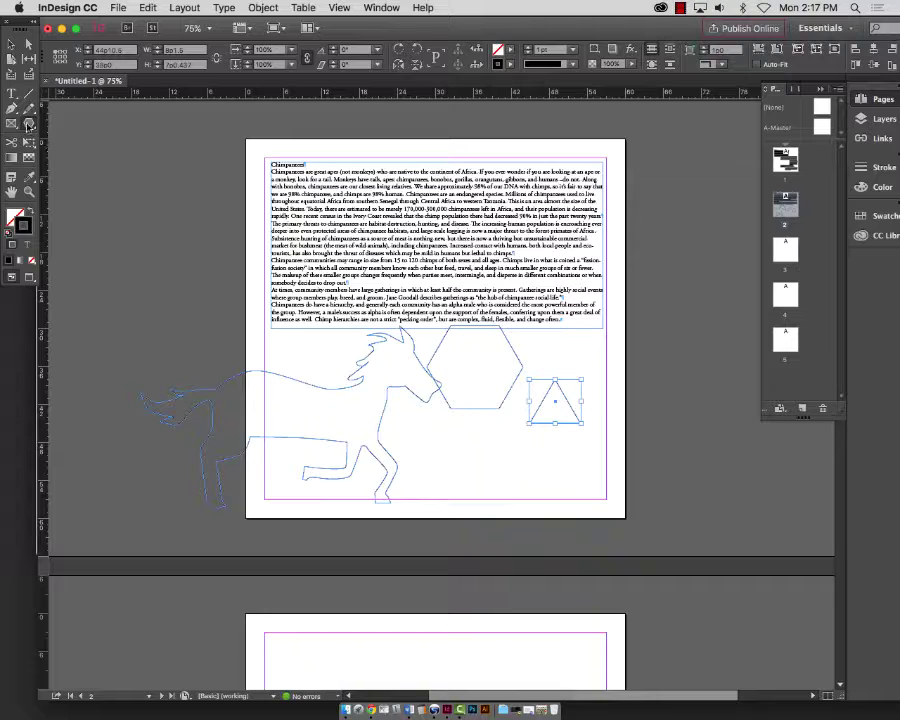
double_click(29, 123)
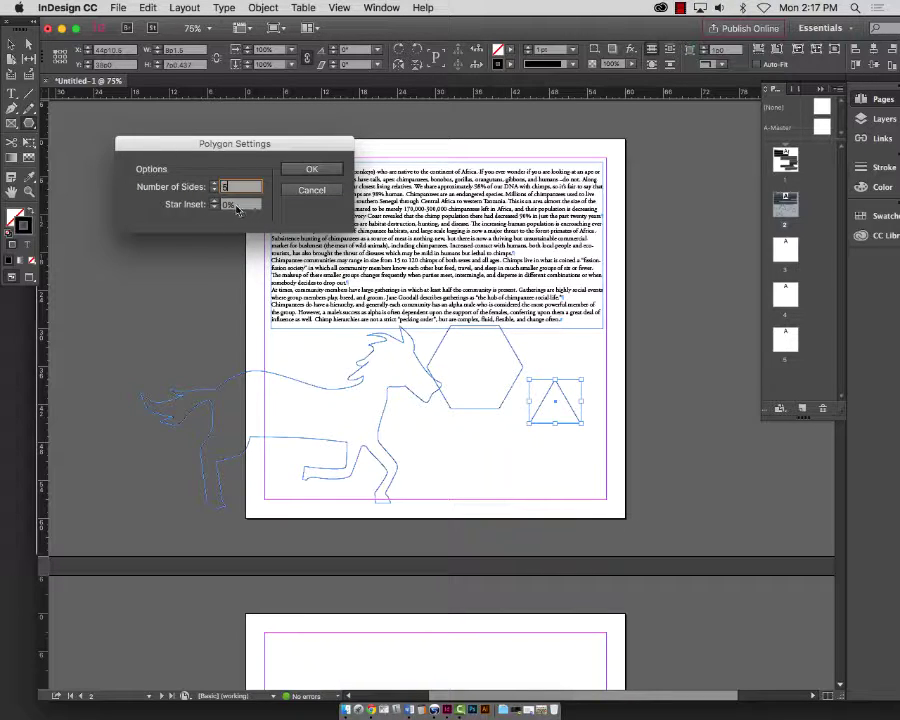
key(Tab)
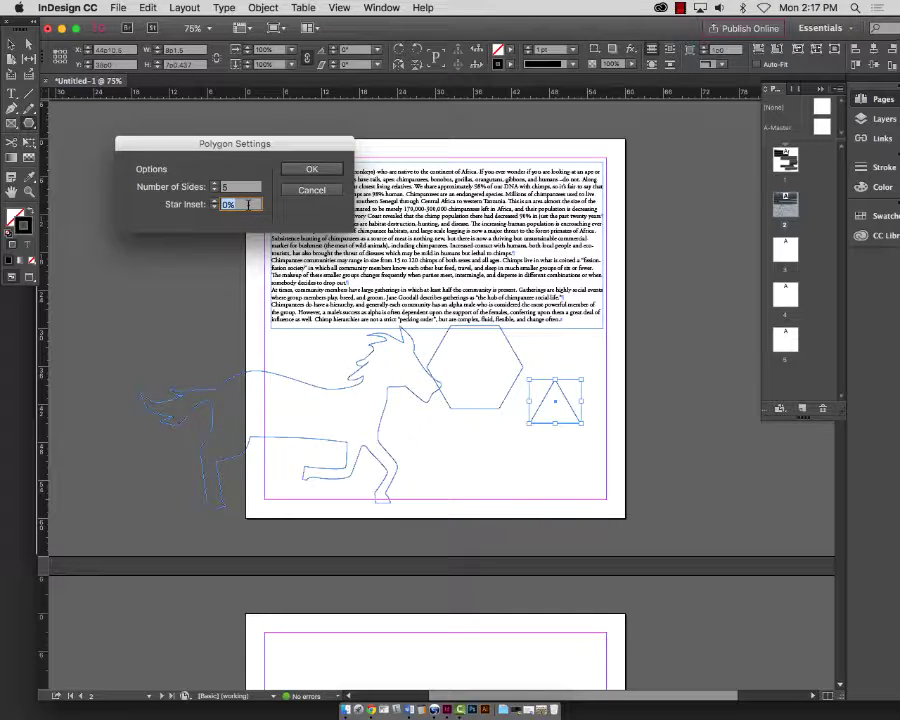
text(20)
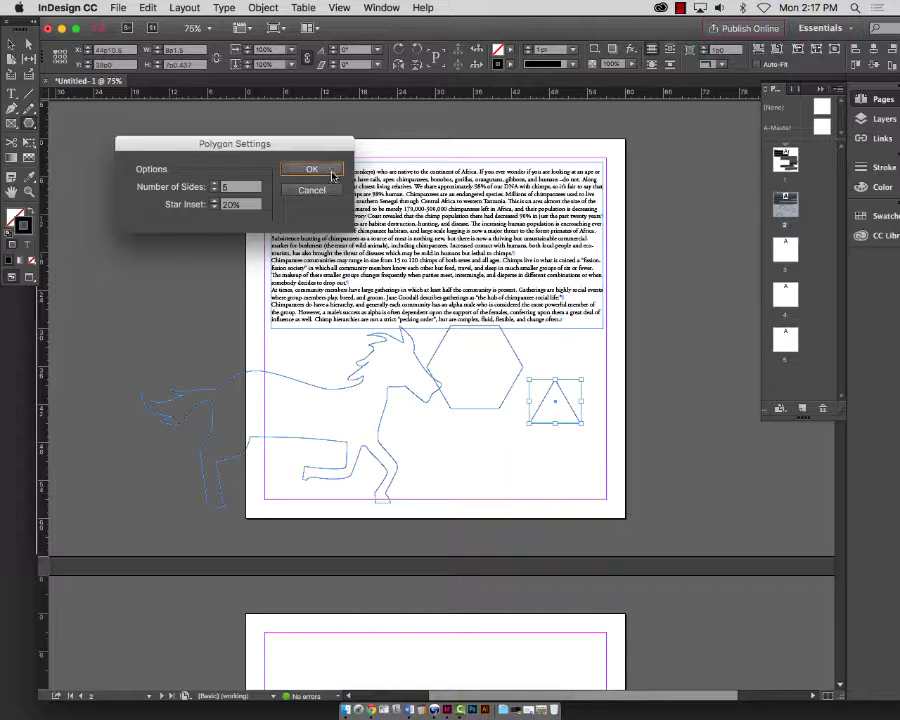
click(312, 170)
drag(466, 432, 528, 490)
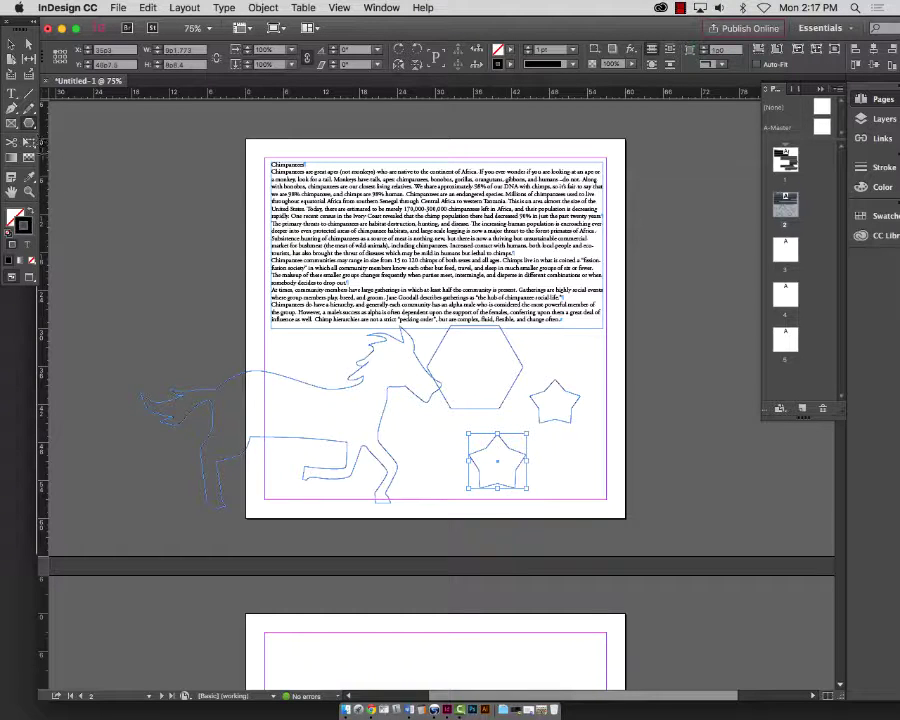
drag(335, 283, 693, 530)
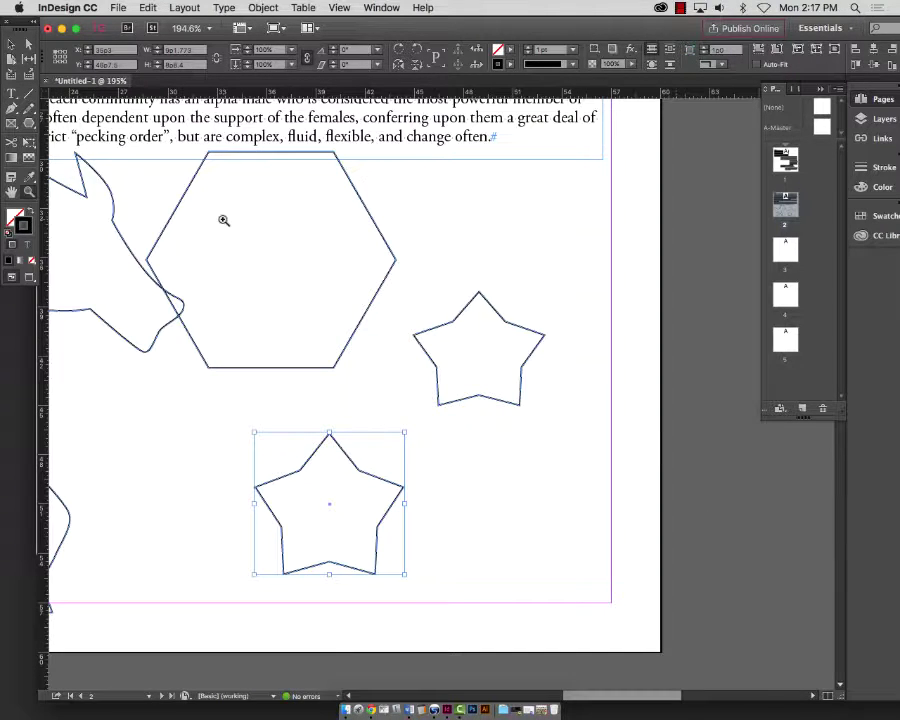
click(36, 127)
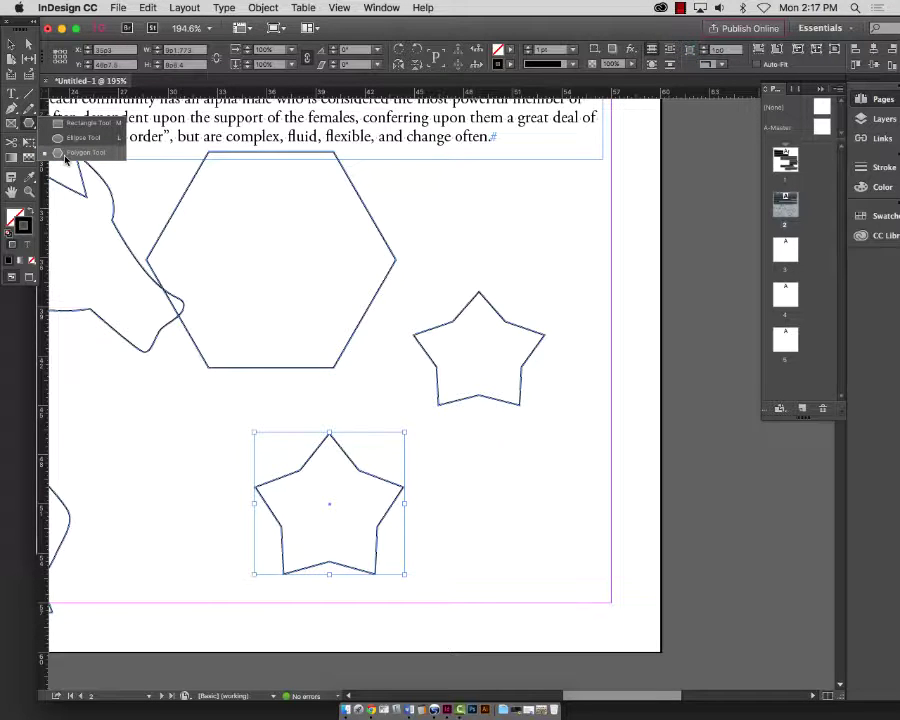
click(65, 153)
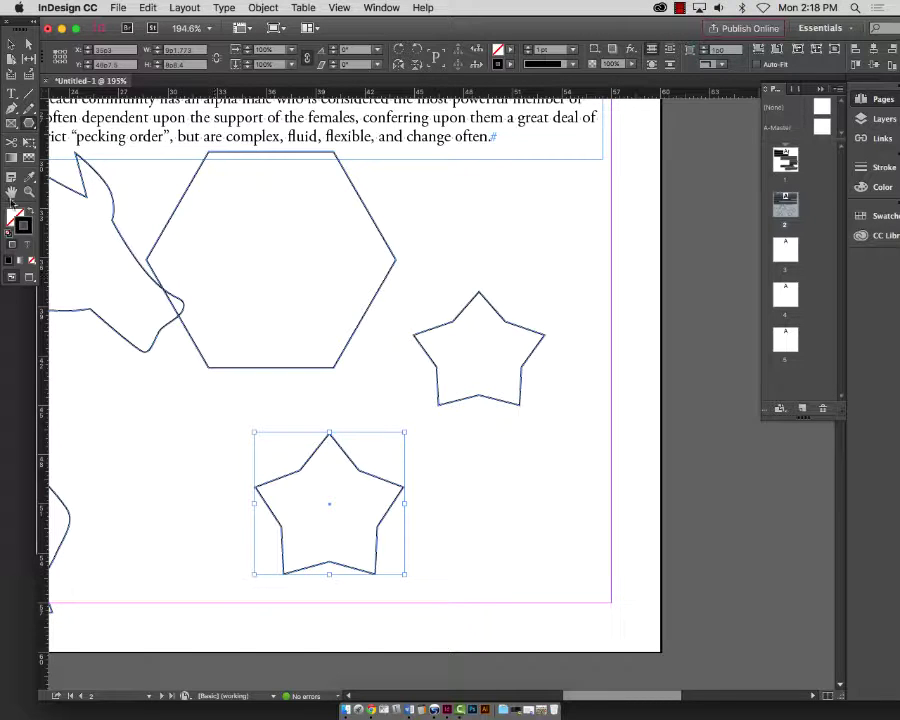
click(29, 123)
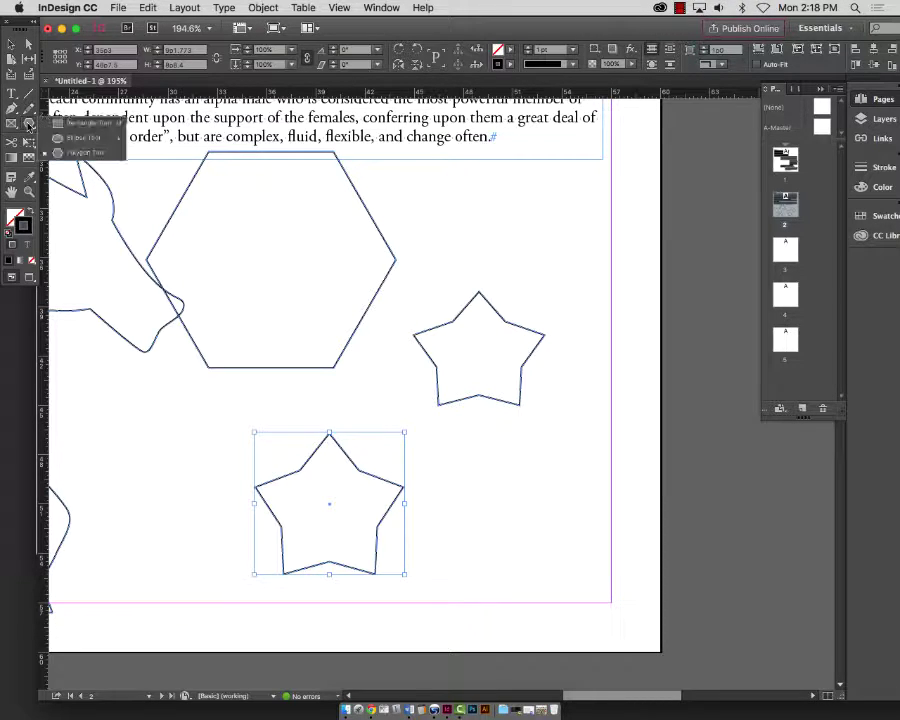
click(71, 153)
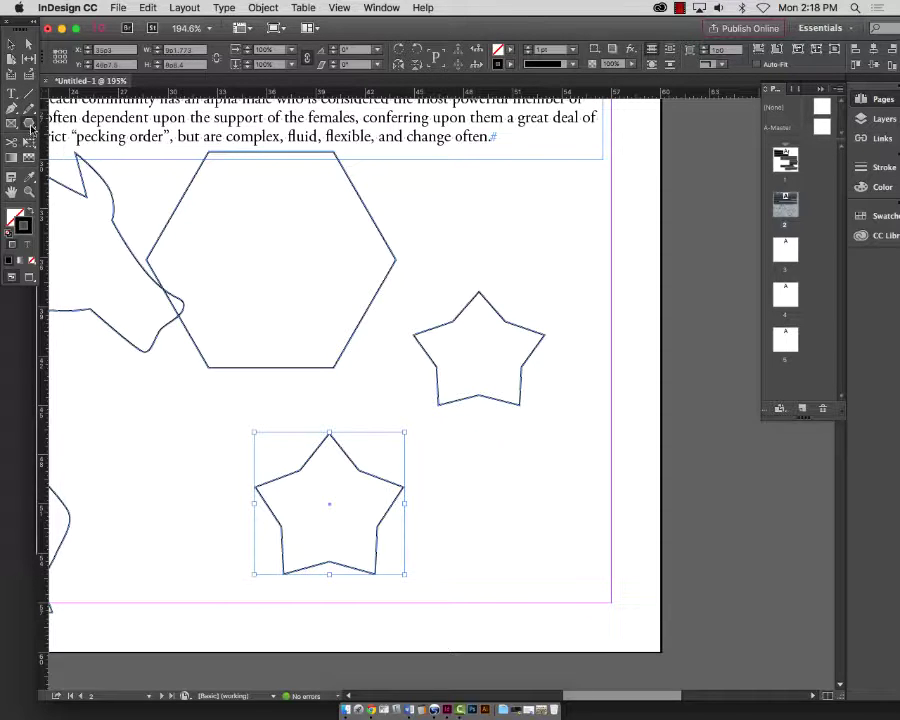
- Turn the selected star below the hexagon into a 20-sided starburst with a 30% star inset
double_click(30, 124)
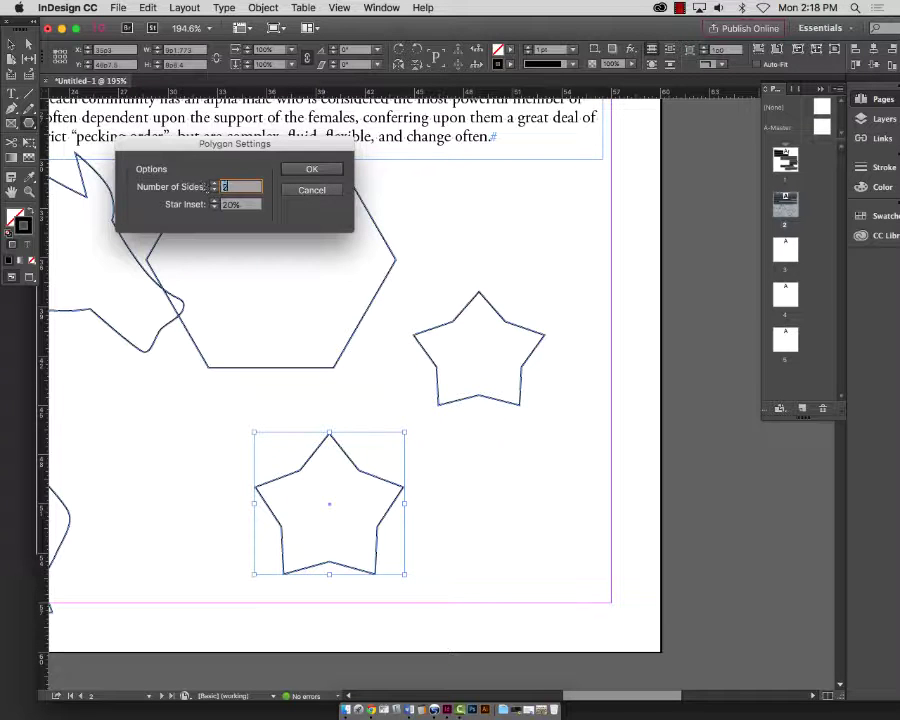
key(Tab)
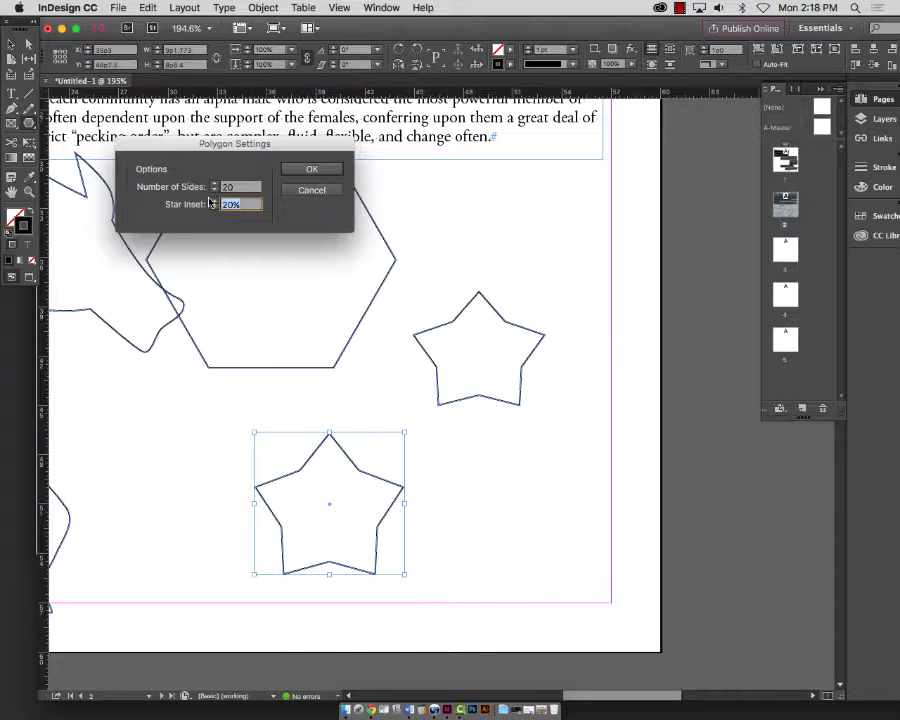
text(30)
key(Return)
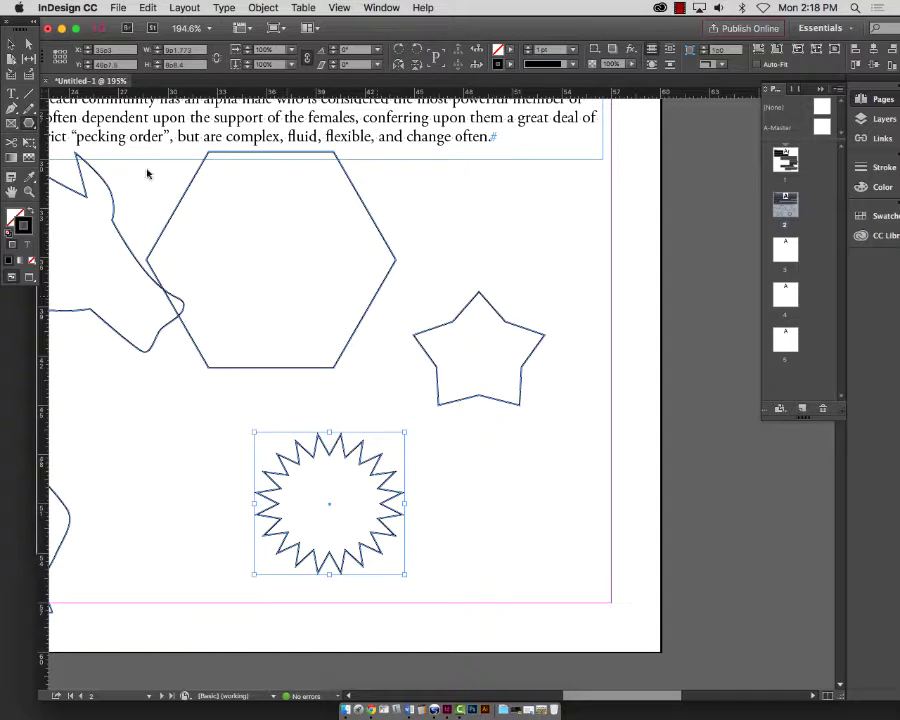
- Move the smaller five-pointed star up and right, close to the page's right margin
click(470, 305)
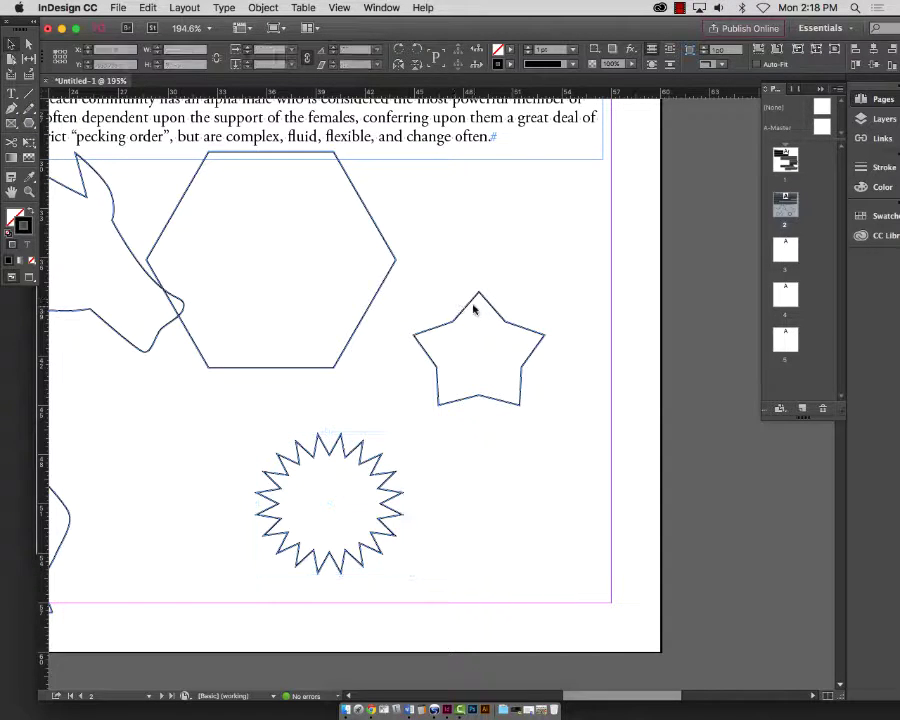
click(354, 448)
scroll(496, 505, down, 2)
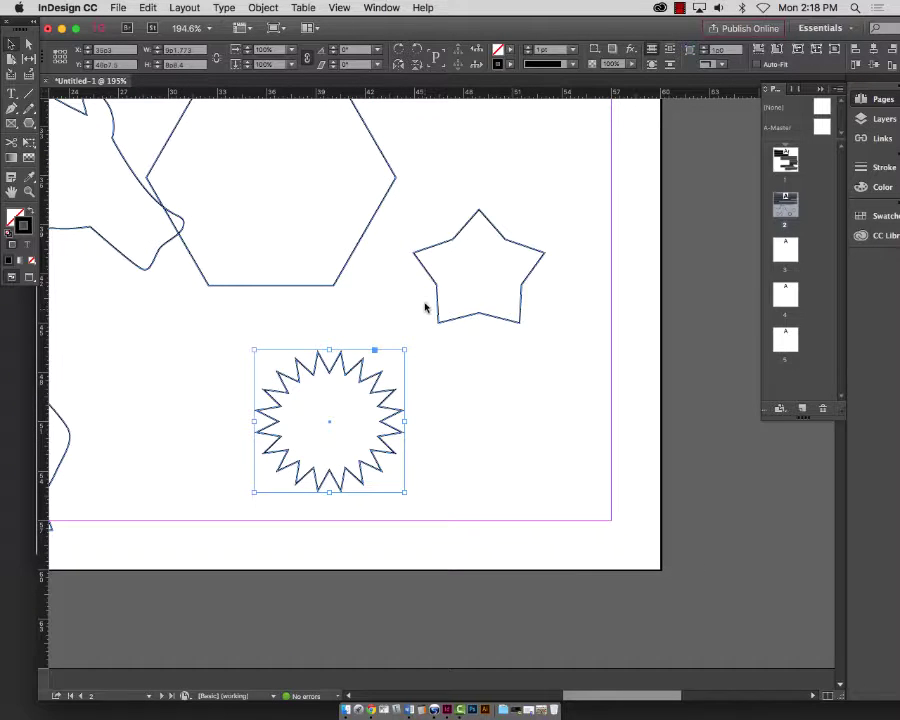
click(475, 242)
drag(466, 230, 535, 212)
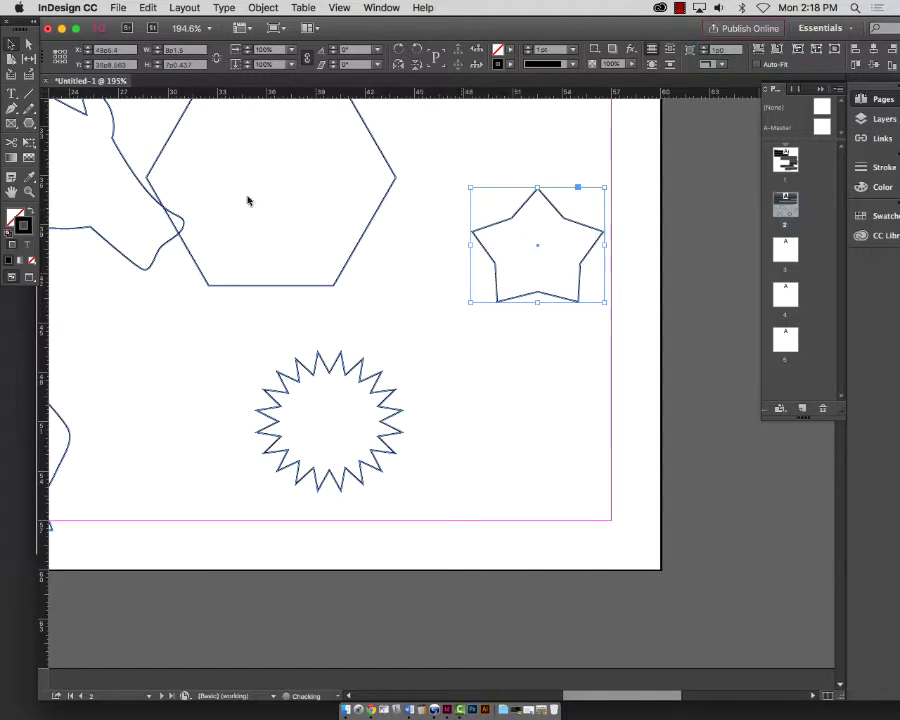
- Turn the star near the right margin into a 20-sided starburst with a 20% star inset
double_click(29, 123)
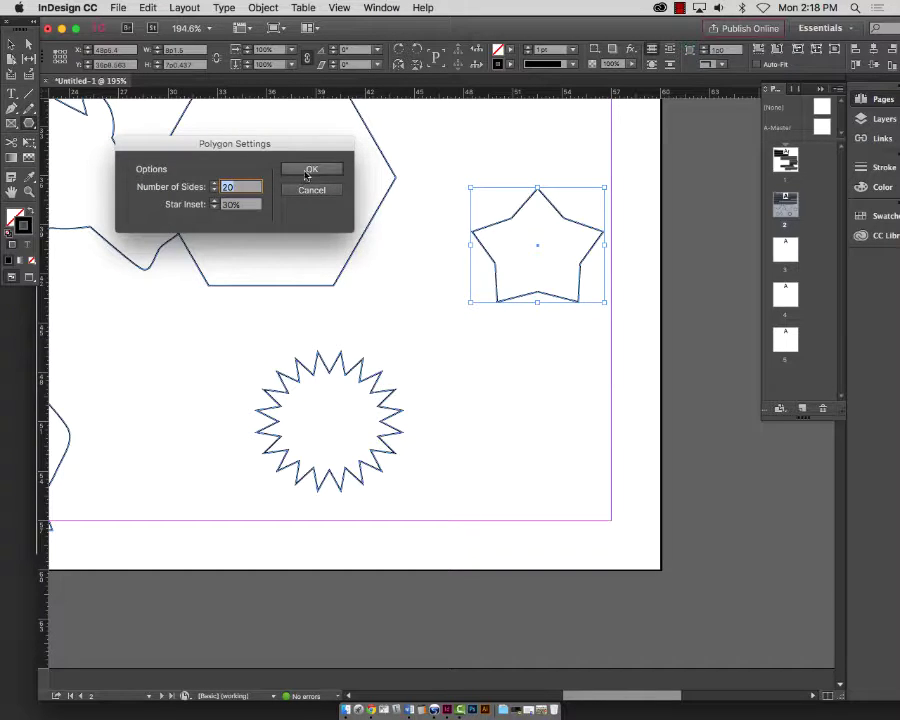
click(230, 187)
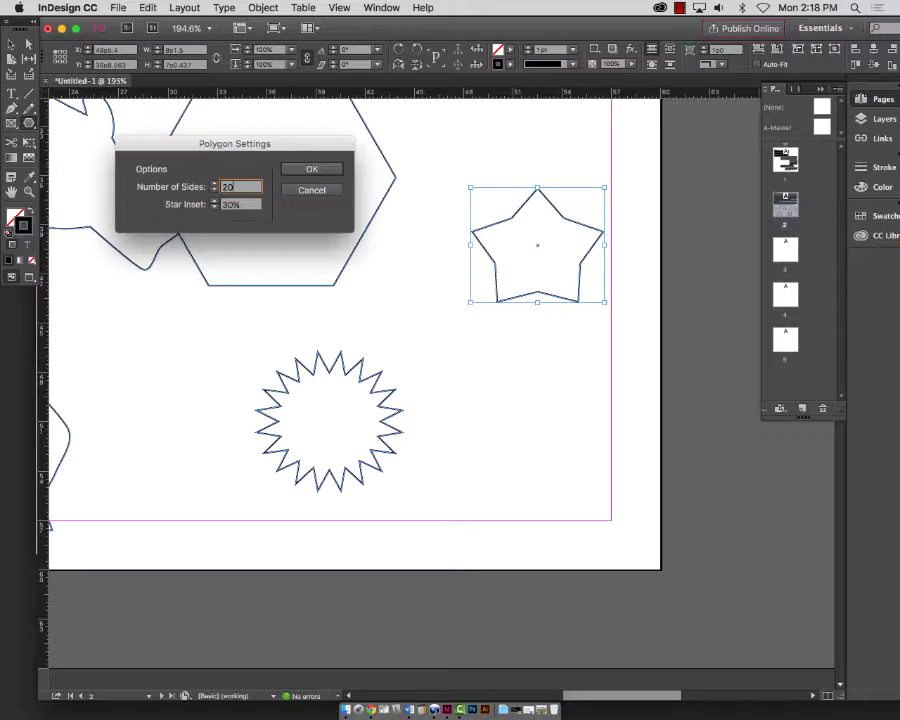
double_click(247, 205)
text(10)
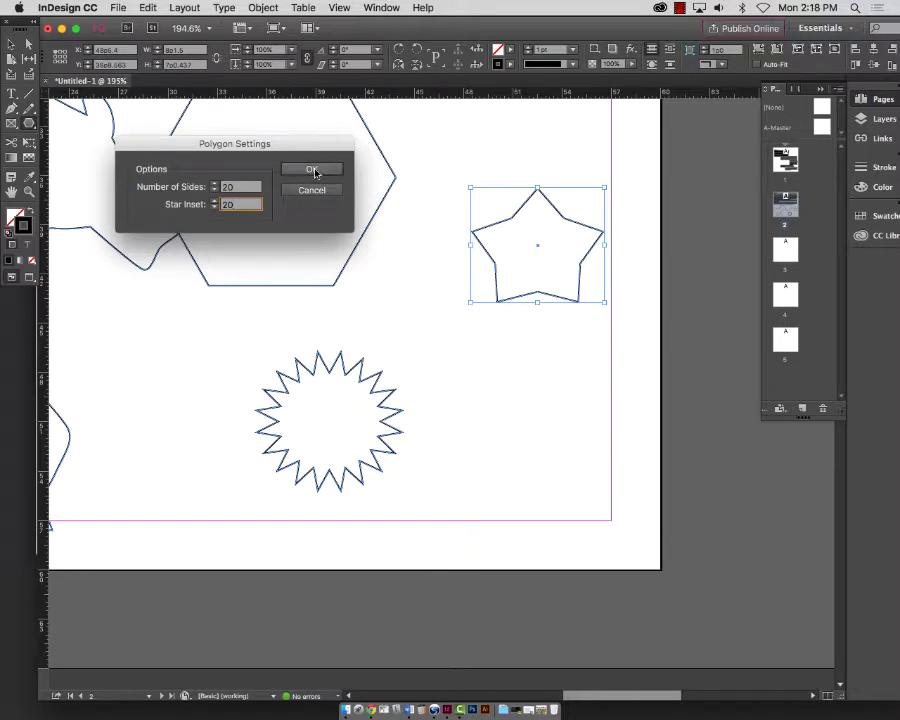
click(312, 169)
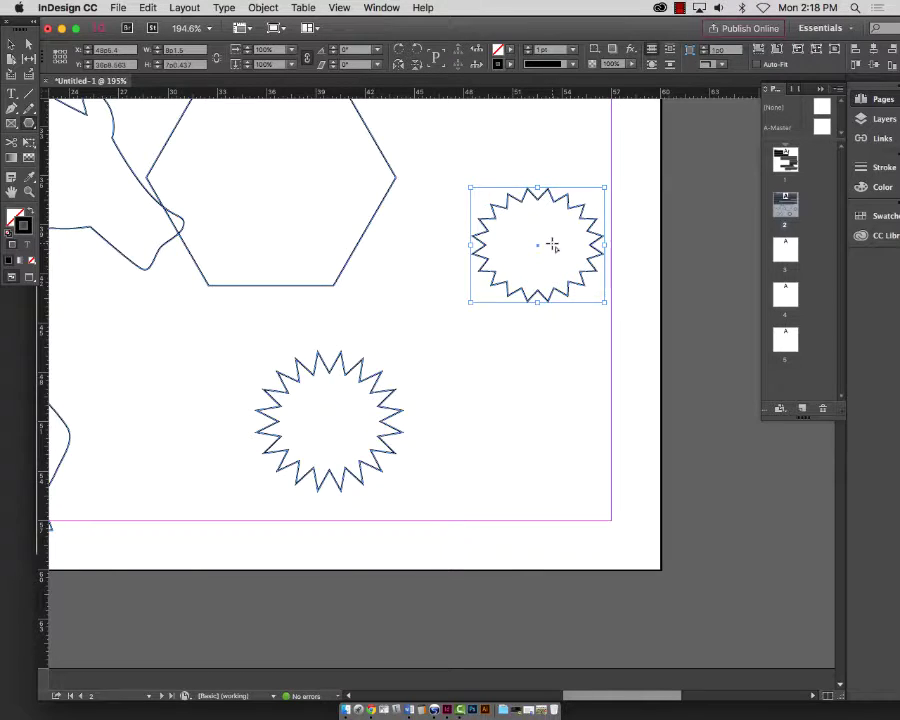
key(super+0)
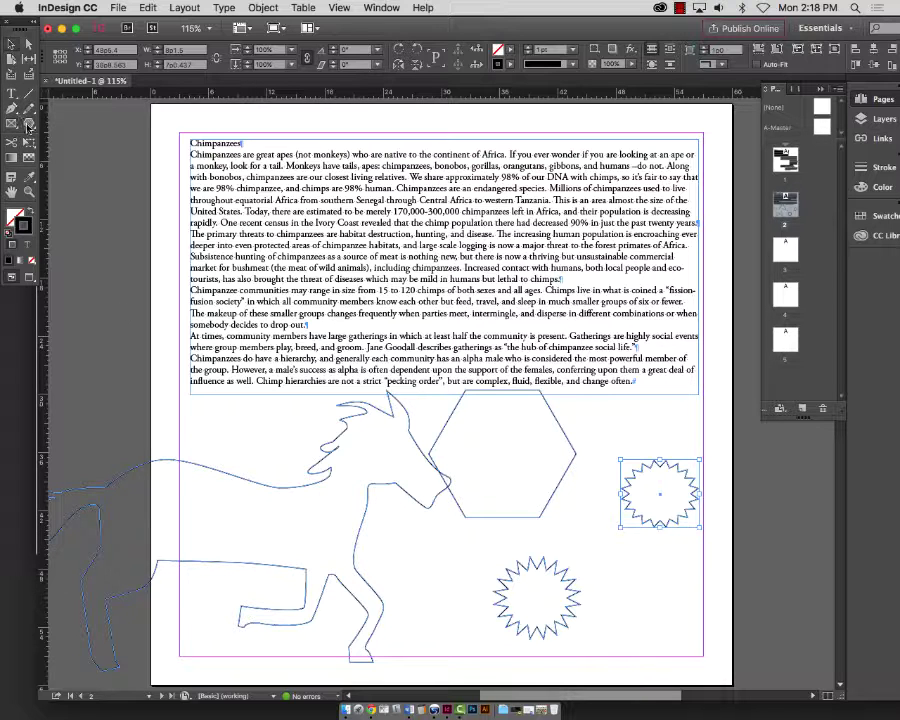
- Draw a circle about 7p7 in diameter below the horse's head with the Ellipse tool
drag(28, 124, 50, 97)
scroll(512, 505, down, 3)
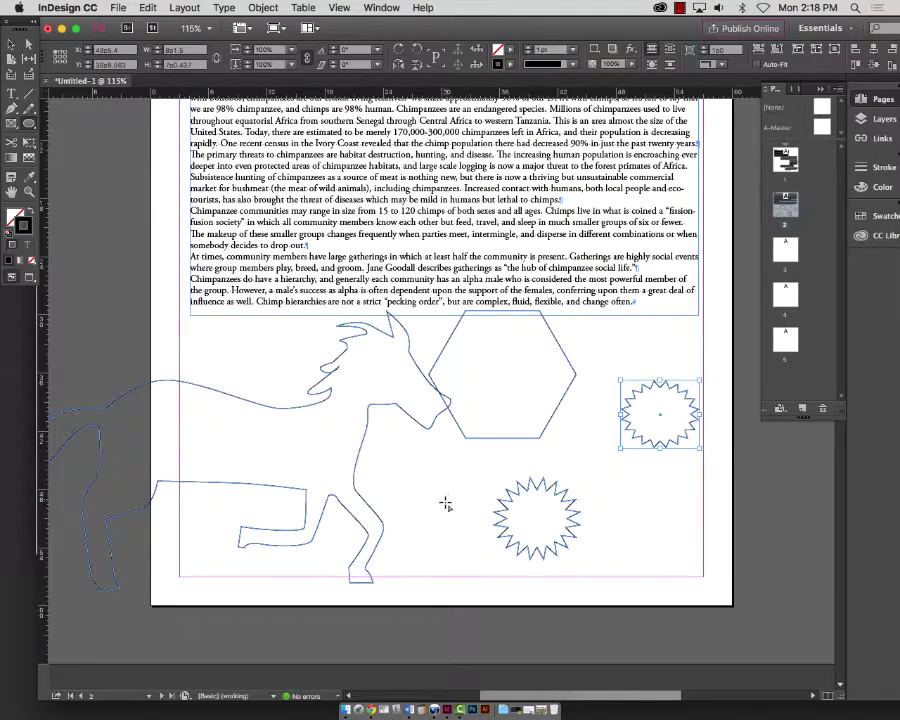
mouse_move(436, 501)
mouse_down()
mouse_move(462, 518)
mouse_move(470, 557)
mouse_move(460, 545)
mouse_move(480, 560)
mouse_move(464, 532)
mouse_move(488, 568)
mouse_move(437, 513)
mouse_up()
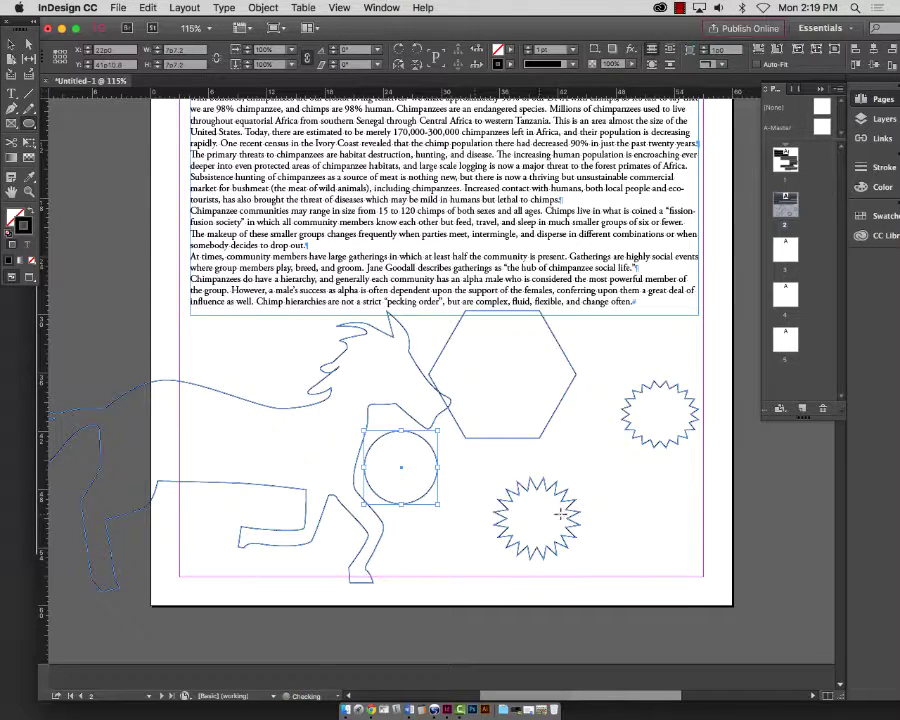
- Draw a tall ellipse about 6p10 wide and 16p0 high, and place it directly below the upper starburst
drag(636, 503, 647, 538)
click(10, 44)
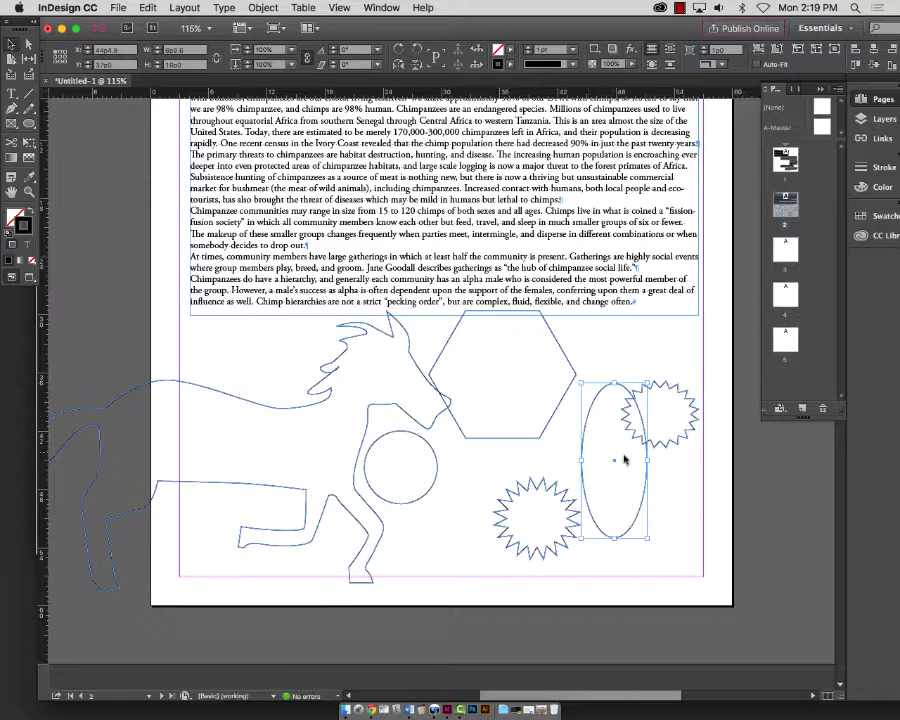
drag(620, 462, 665, 540)
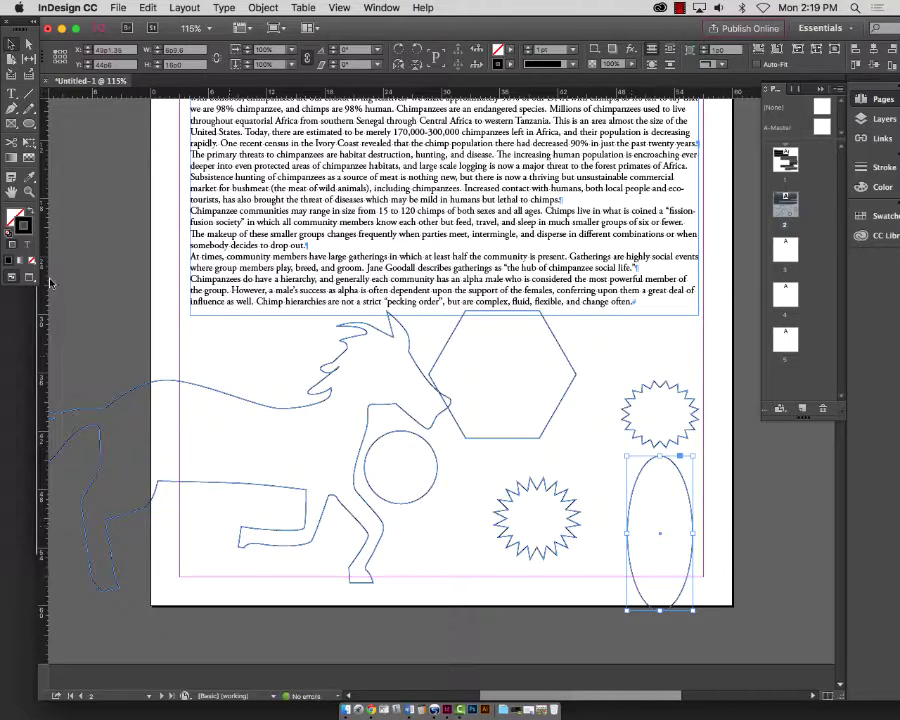
- Move the hexagon and the circle to the right so neither overlaps the horse outline
drag(30, 124, 50, 86)
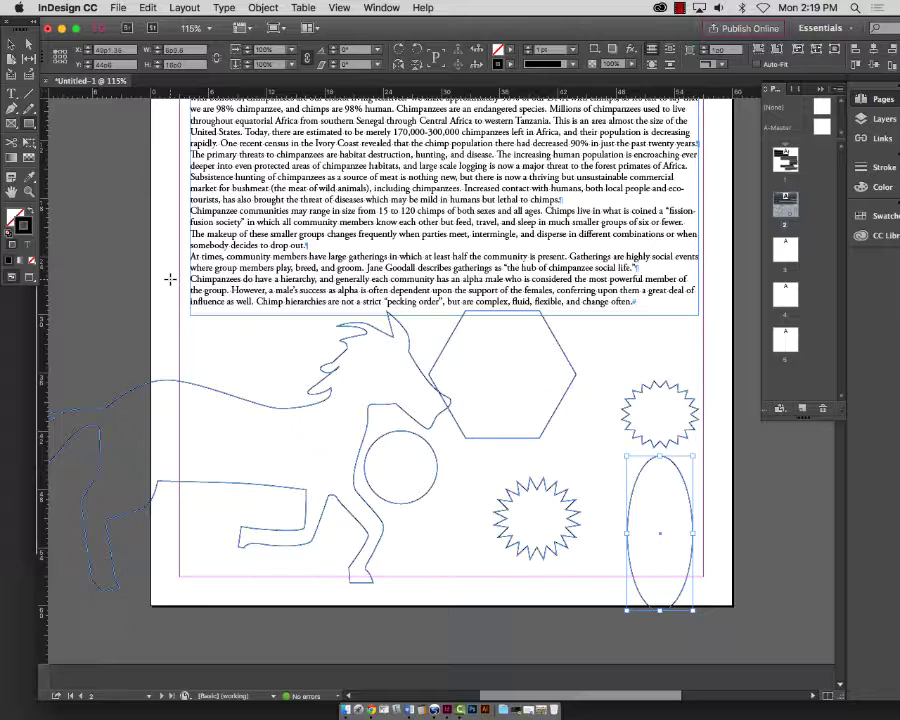
click(10, 44)
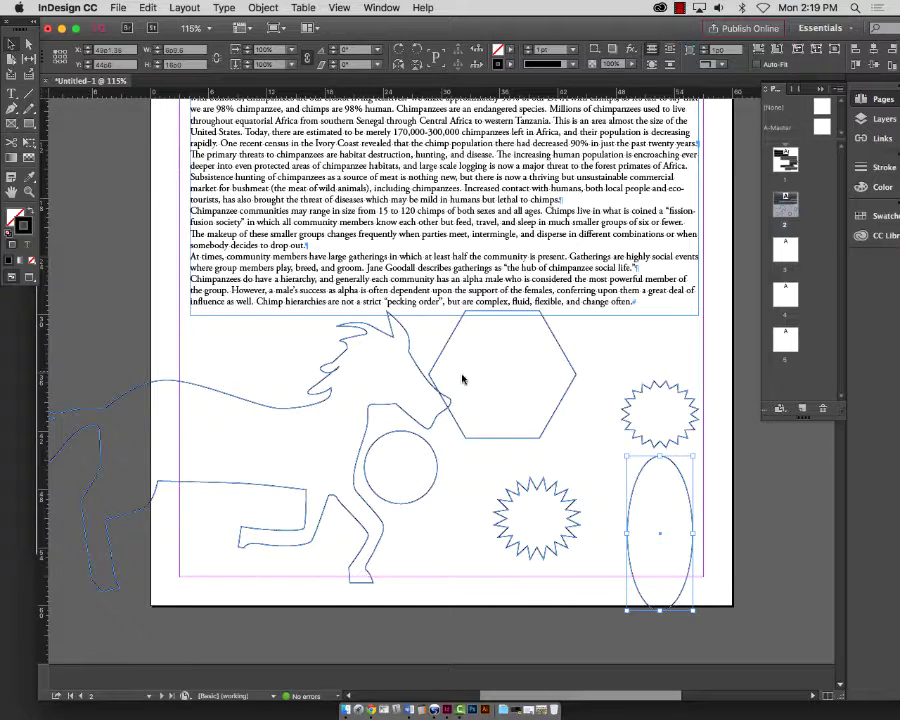
drag(453, 346, 487, 358)
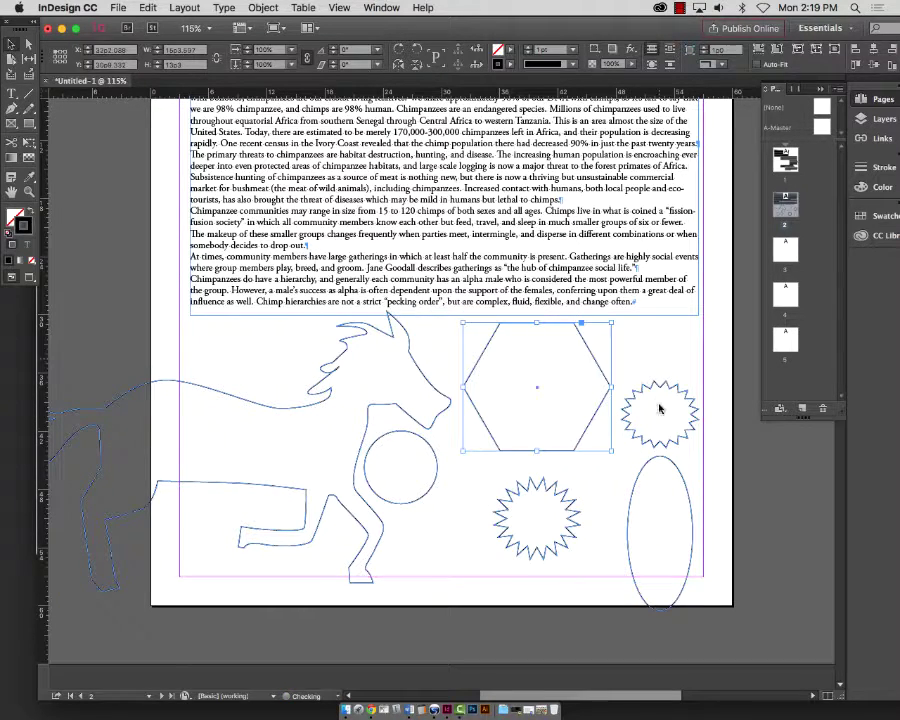
click(436, 499)
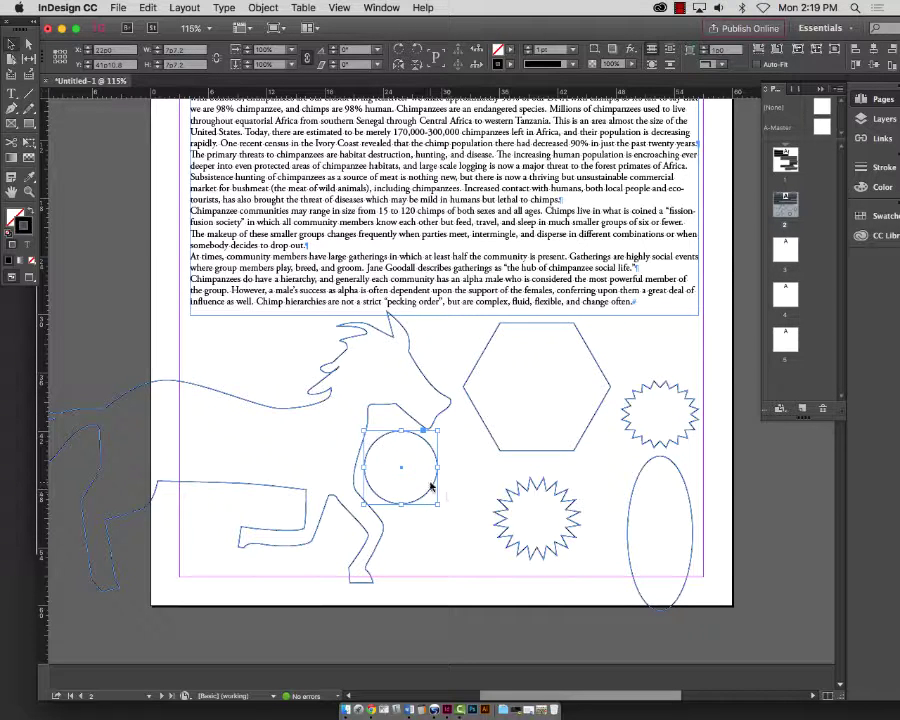
drag(430, 484, 485, 514)
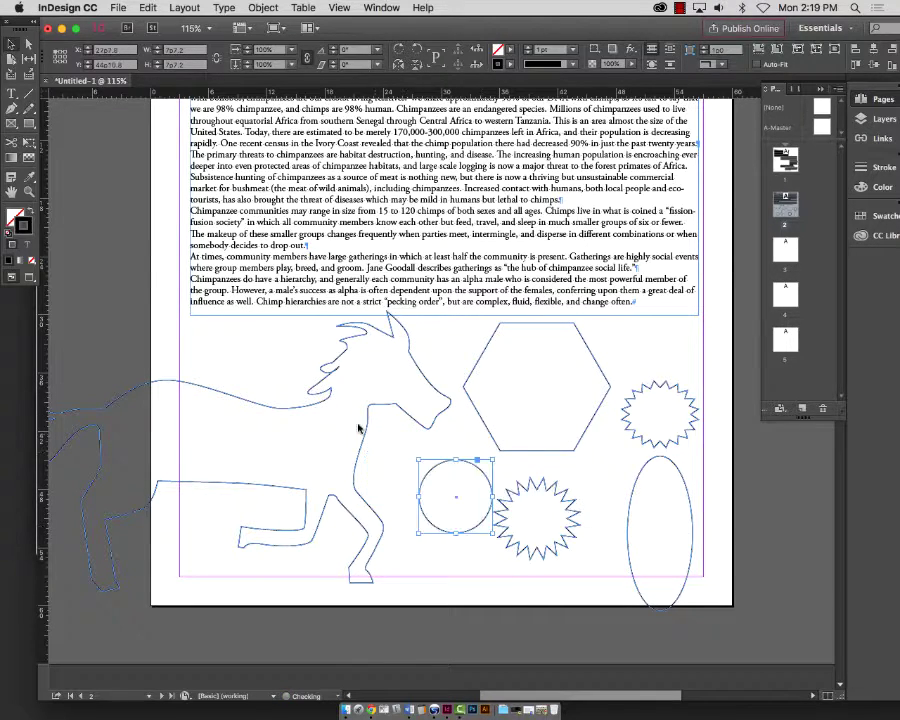
- Scale the horse outline down proportionally to about 33p2 wide and 20p2 high
click(378, 385)
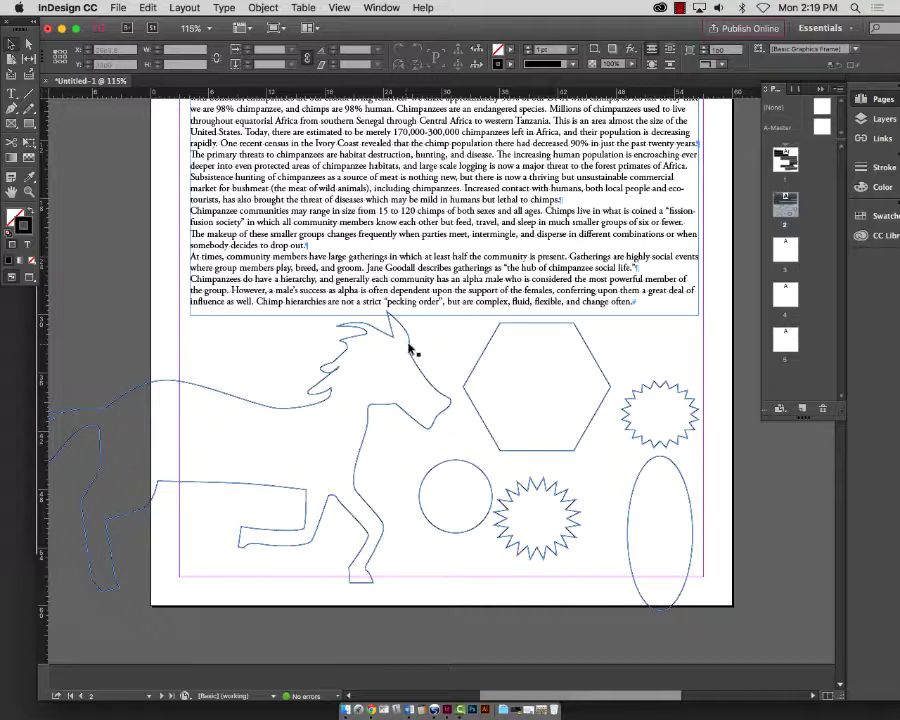
click(410, 348)
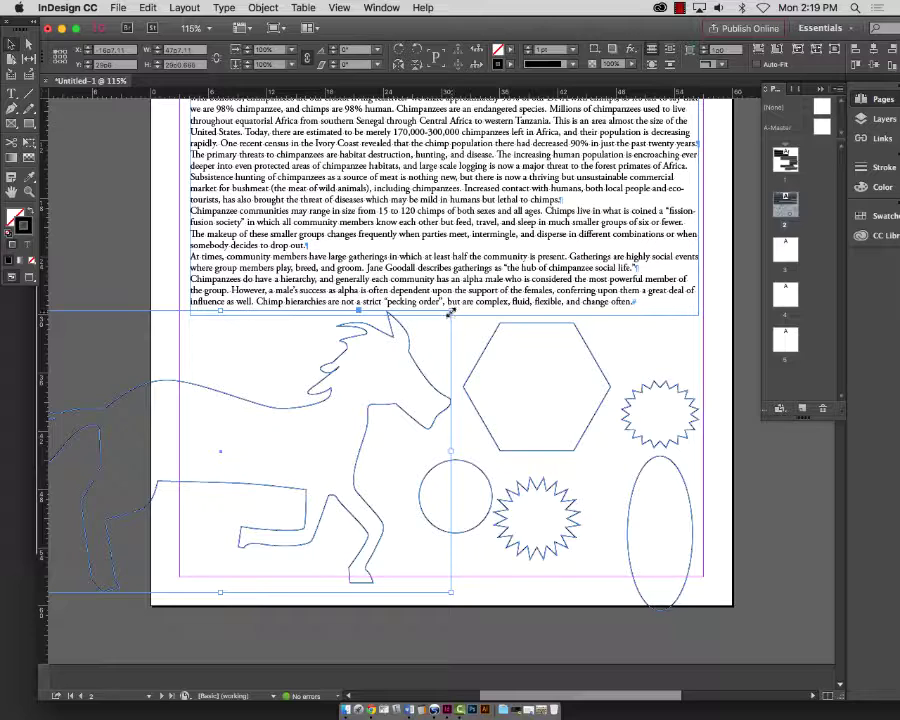
right_click(455, 314)
click(451, 309)
right_click(449, 311)
click(449, 311)
drag(449, 311, 442, 338)
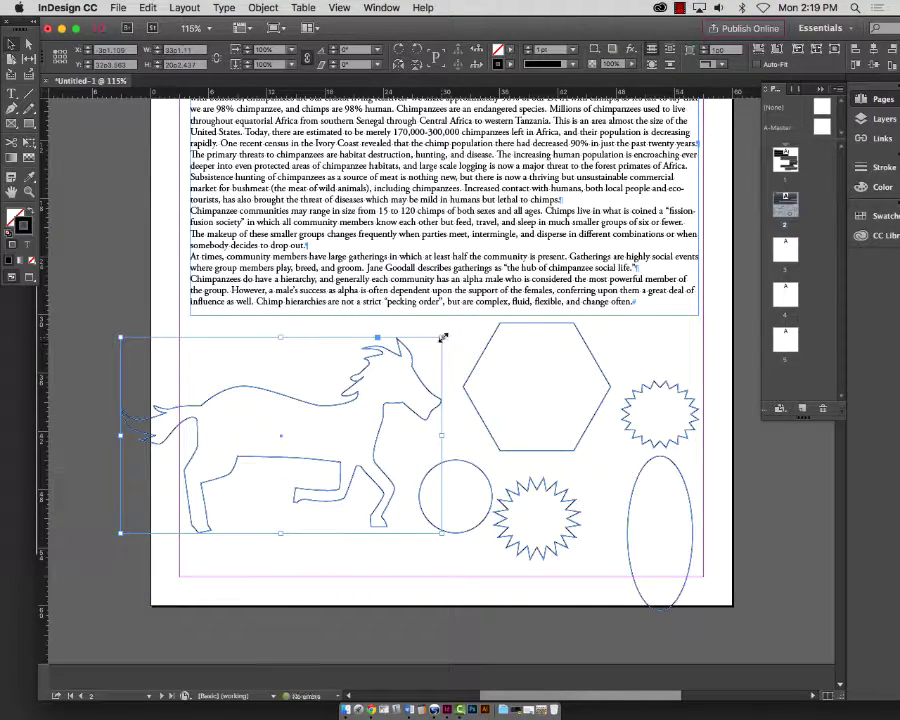
right_click(442, 338)
click(379, 352)
right_click(125, 340)
click(148, 349)
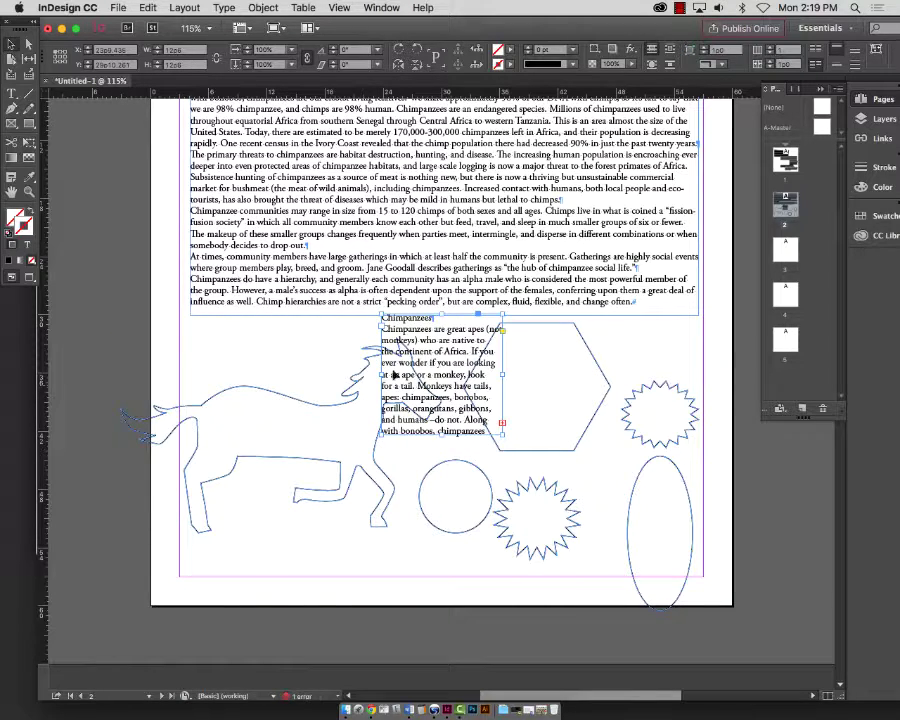
key(ctrl+z)
- Scale the horse outline down further to about 28p0 by 17p1 and move it fully onto the page
drag(440, 339, 391, 368)
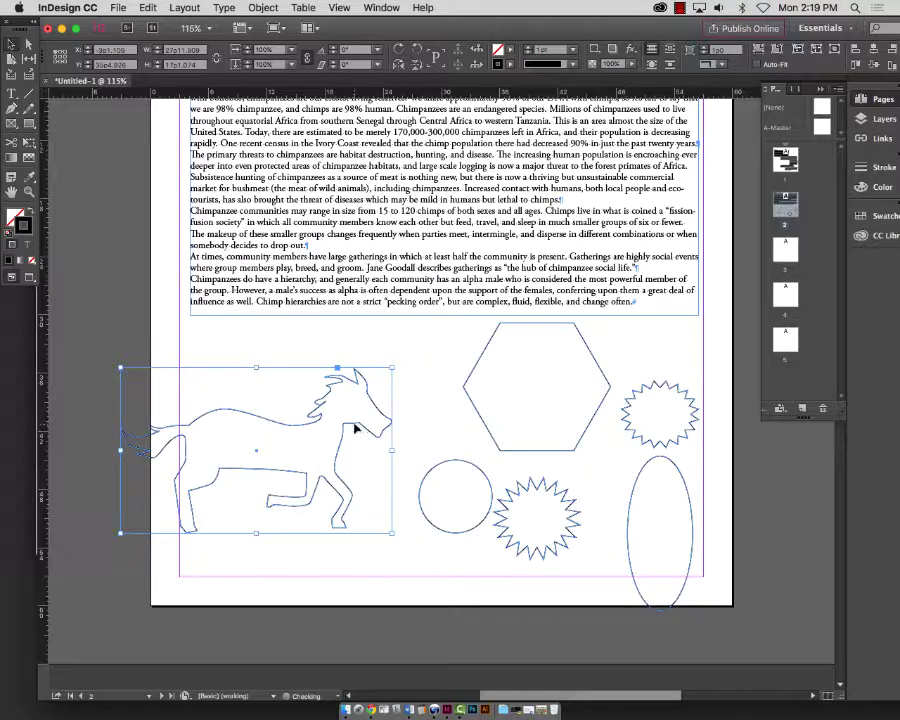
click(406, 418)
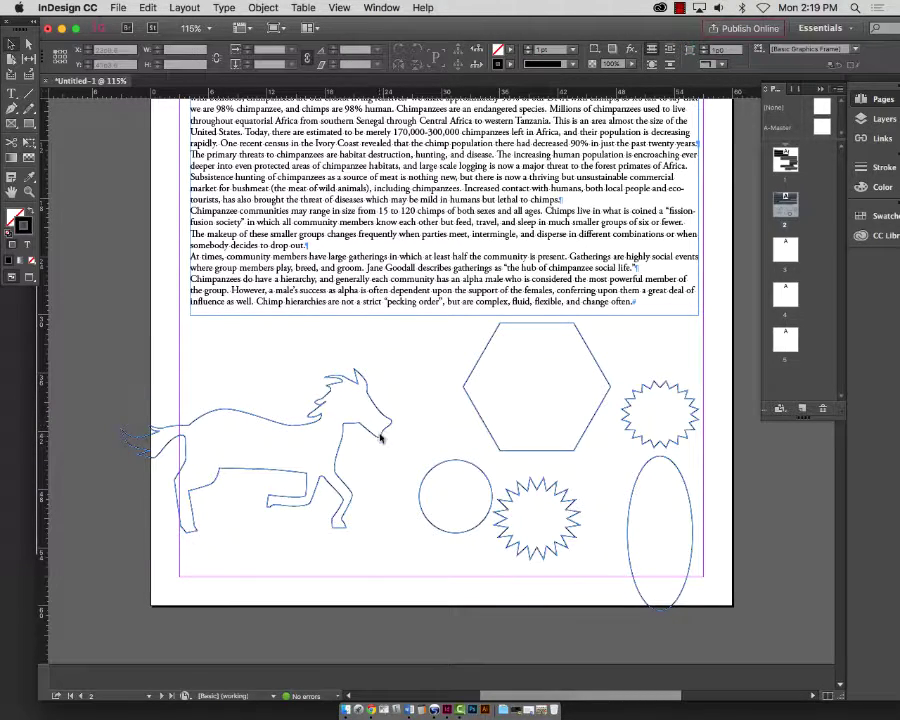
drag(380, 437, 430, 420)
click(557, 500)
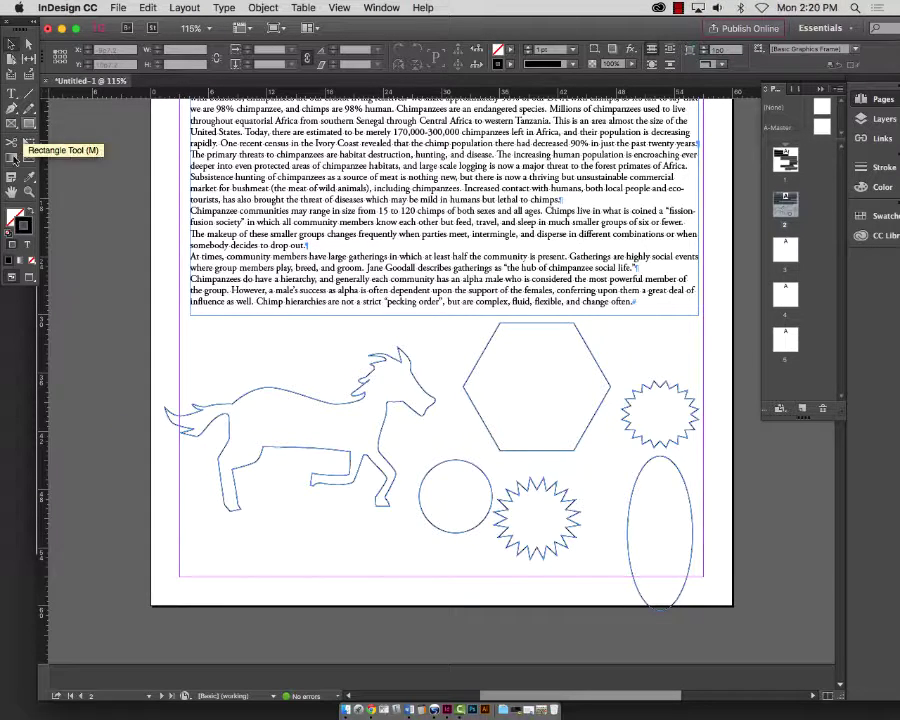
- Convert the horse outline into a text frame with the Type tool
key(z)
drag(175, 336, 470, 503)
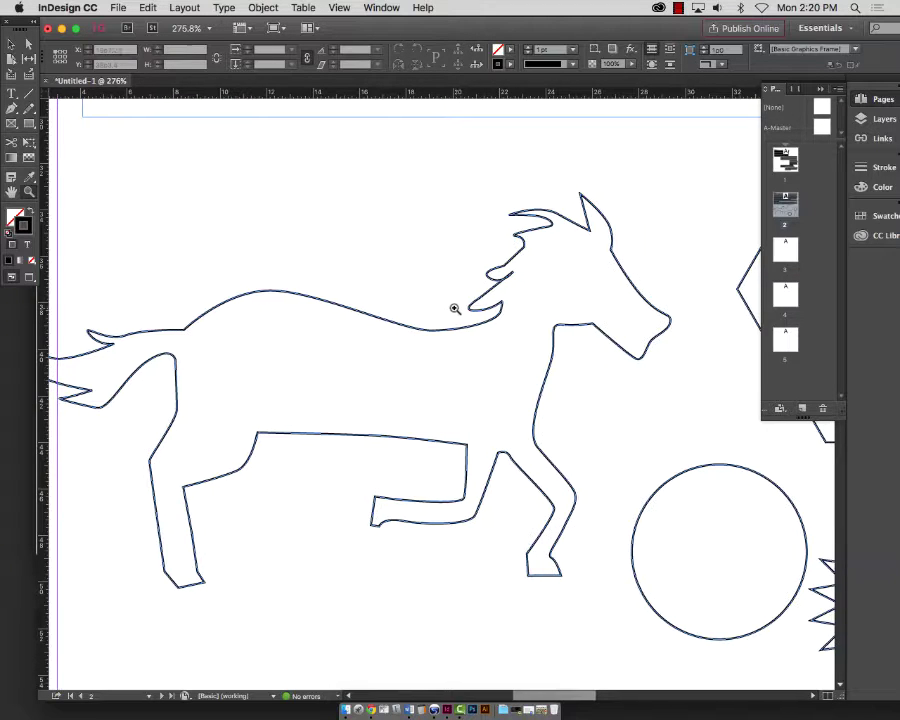
scroll(456, 306, left, 4)
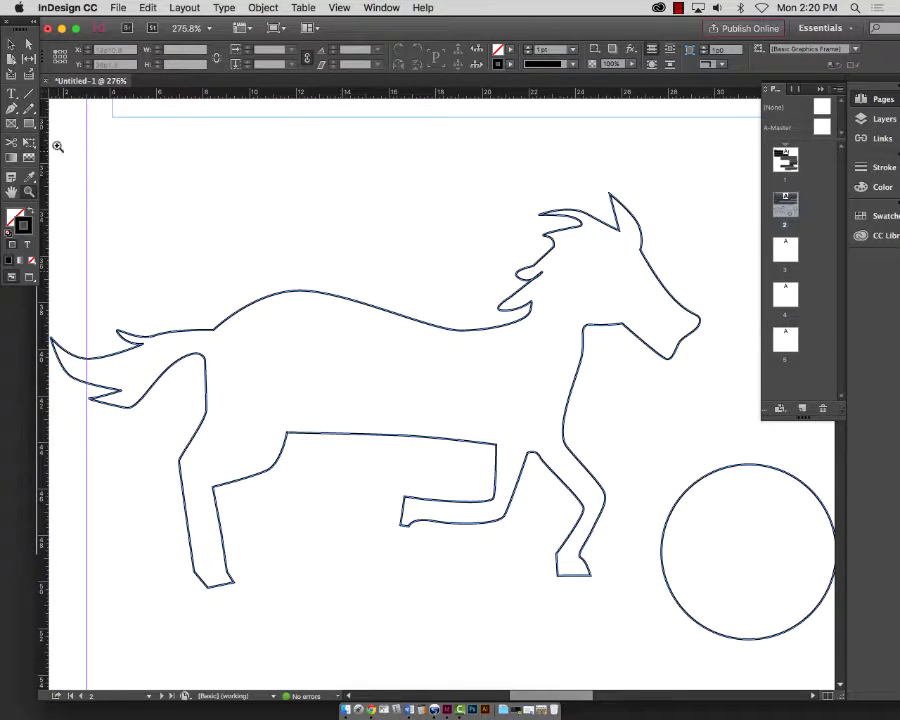
click(15, 93)
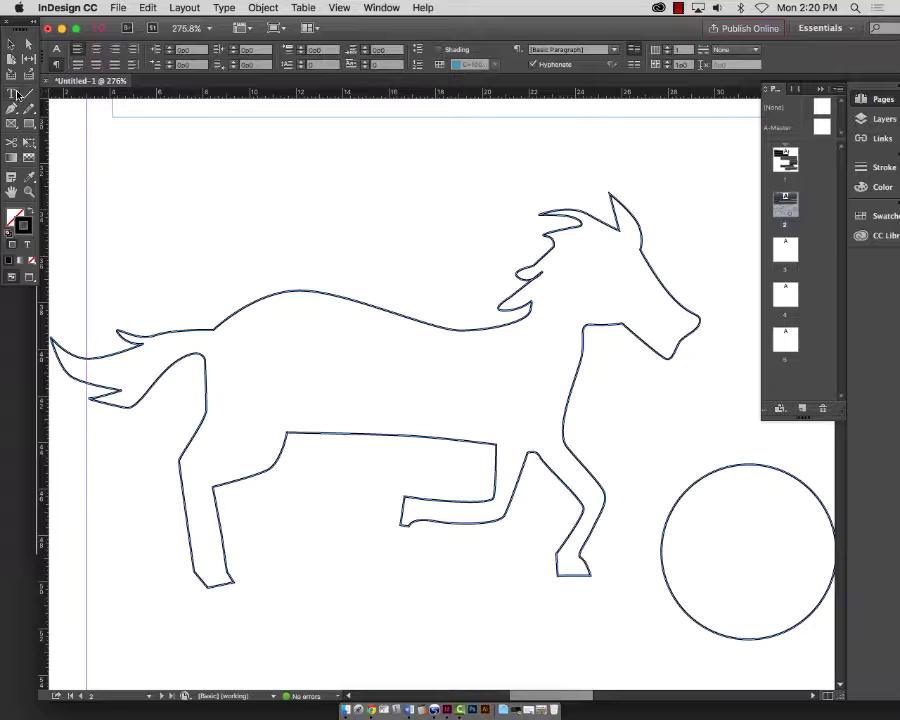
click(362, 313)
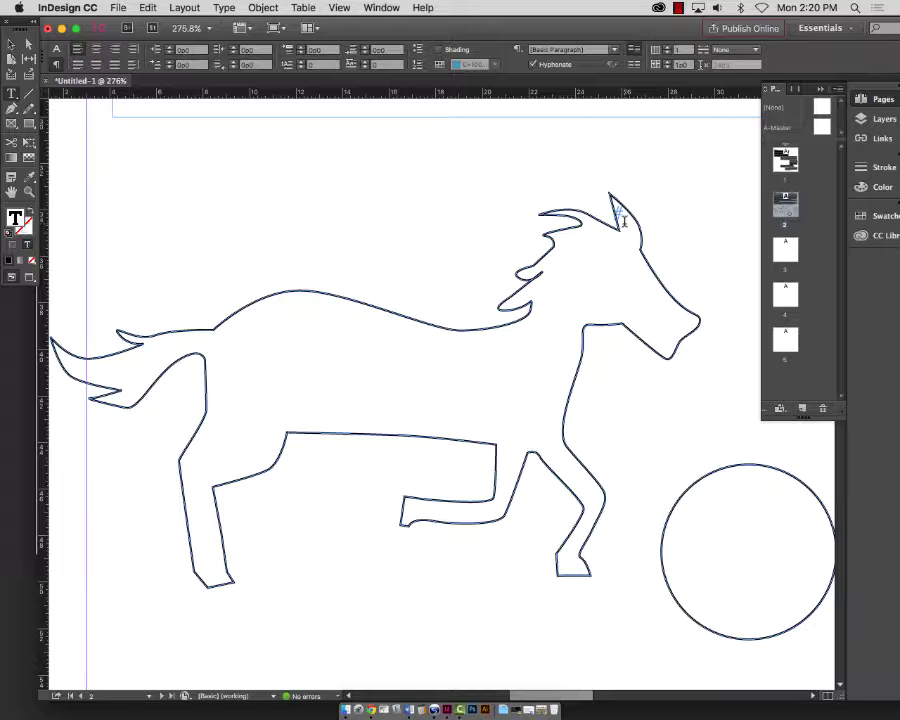
- Place the file "Chimpanzee text" from the Project 4 folder inside the horse frame
click(118, 8)
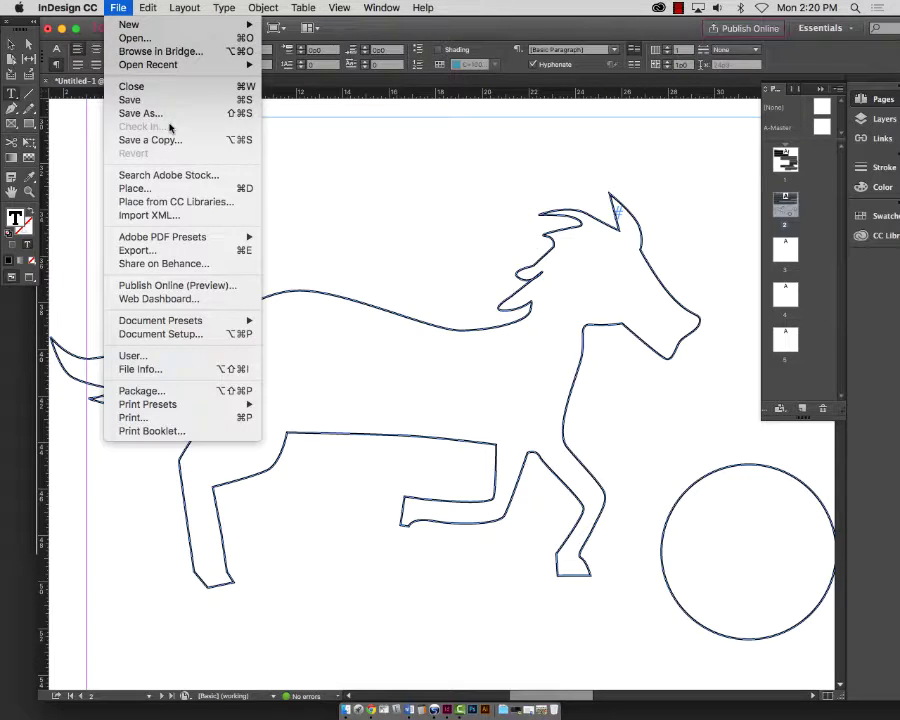
click(136, 188)
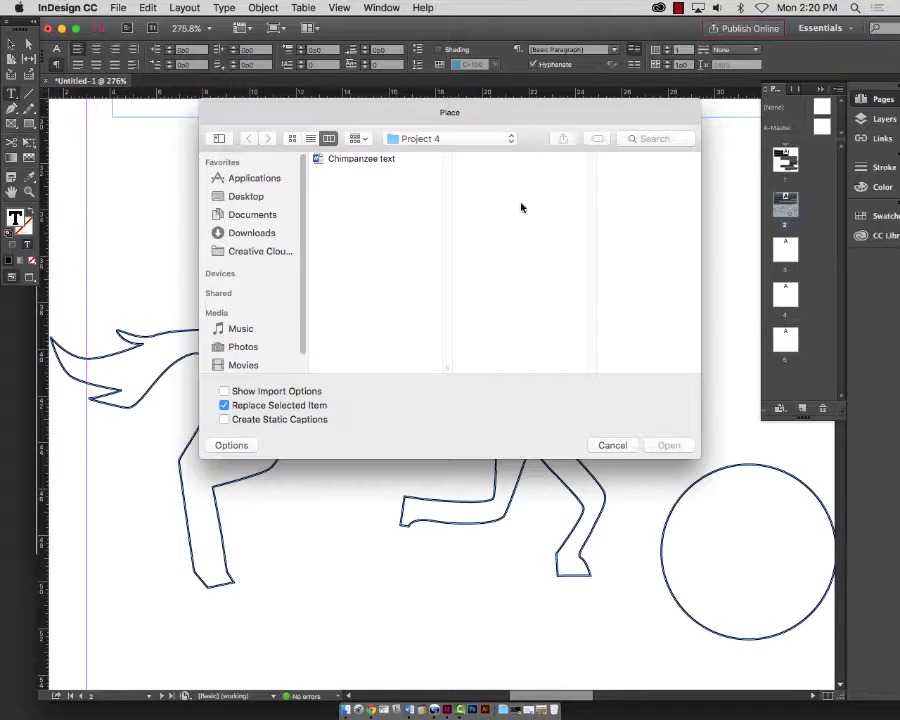
click(367, 160)
click(669, 448)
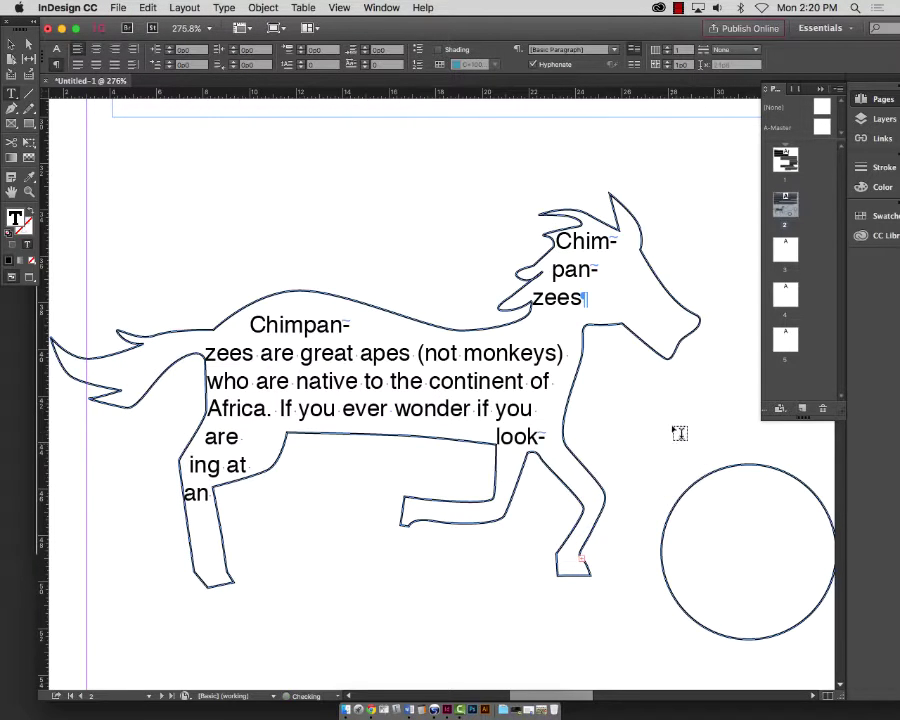
- Set the font size of all text in the horse frame to 6 pt
double_click(358, 360)
key(super+a)
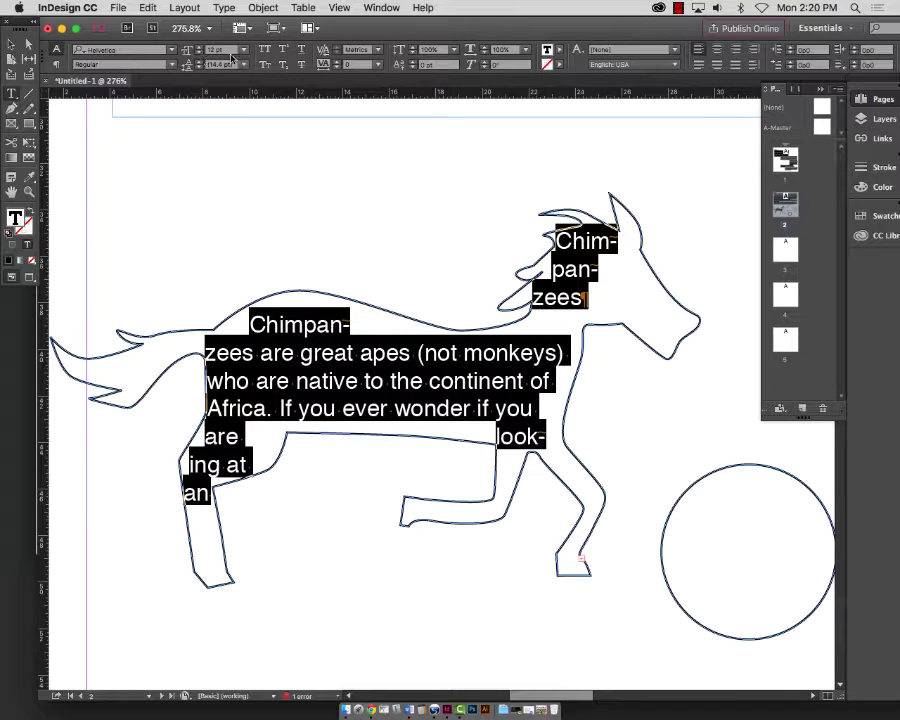
click(240, 50)
click(241, 106)
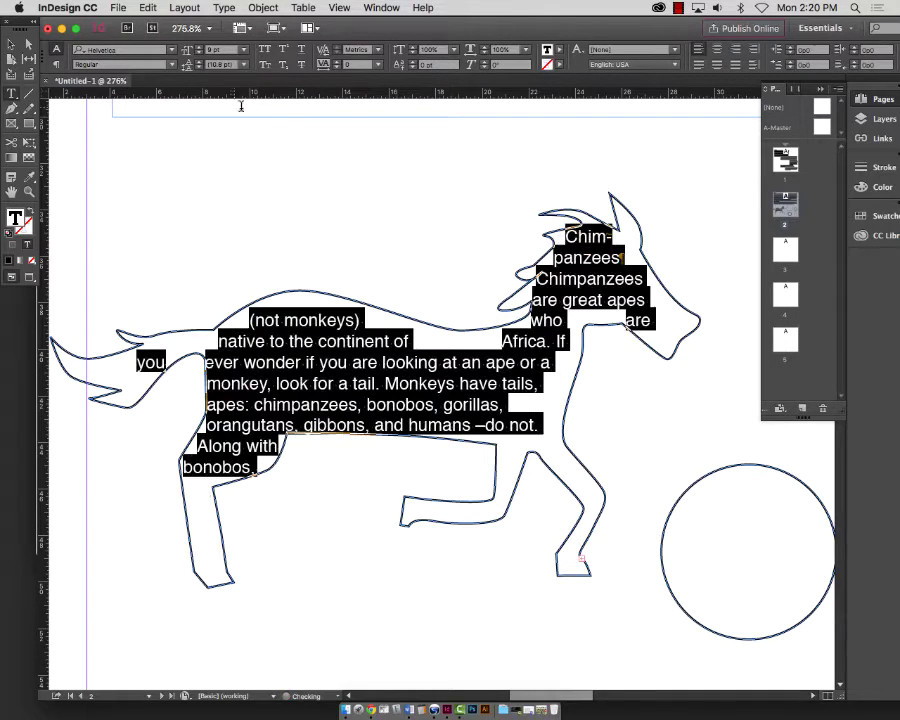
click(243, 49)
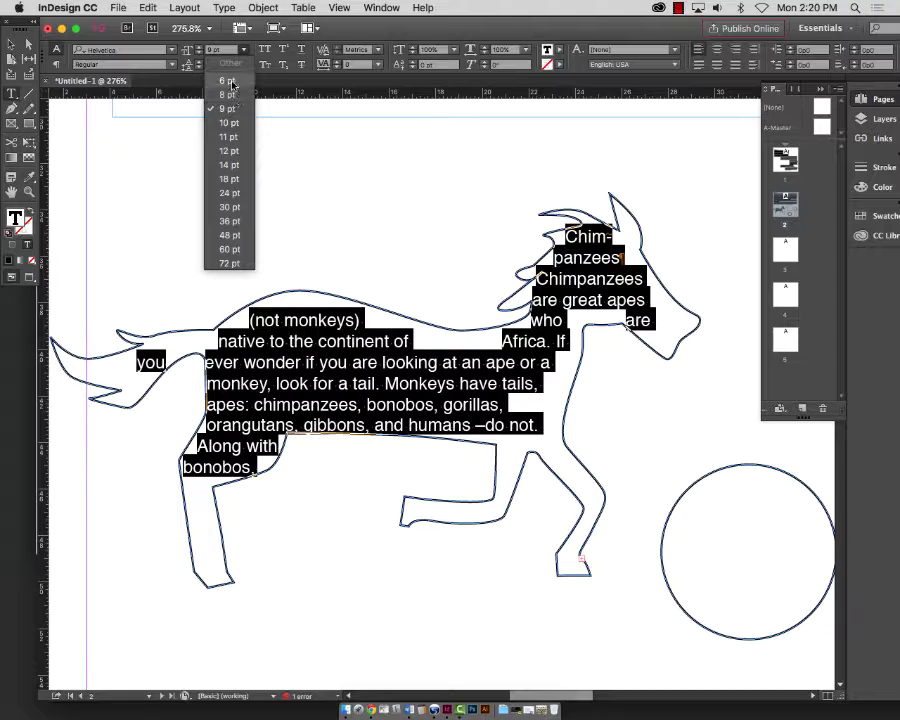
click(229, 81)
- Remove the stroke from the horse-shaped text frame
click(396, 383)
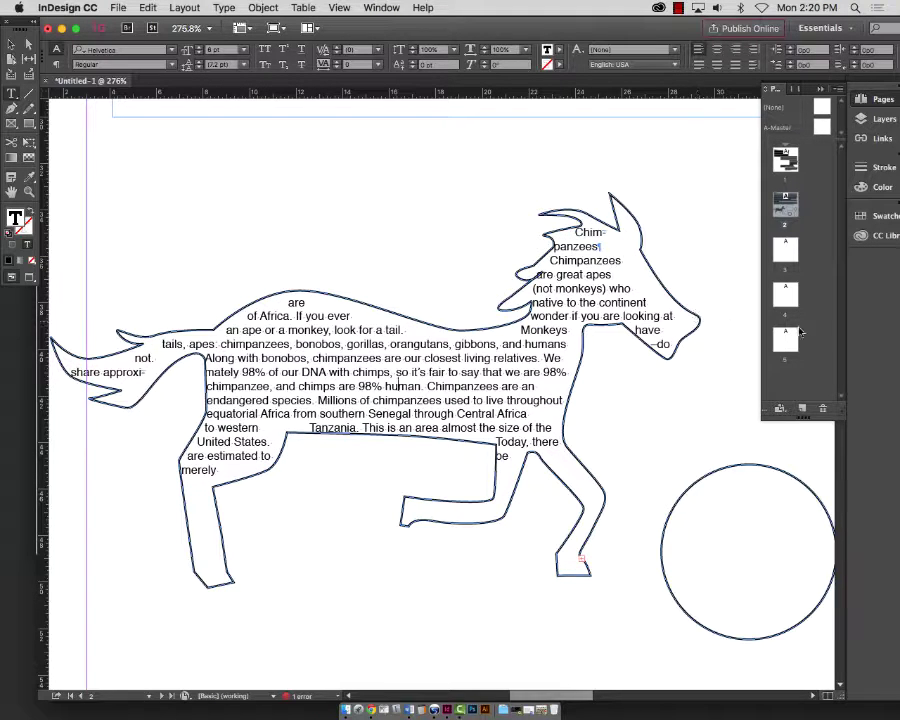
click(10, 43)
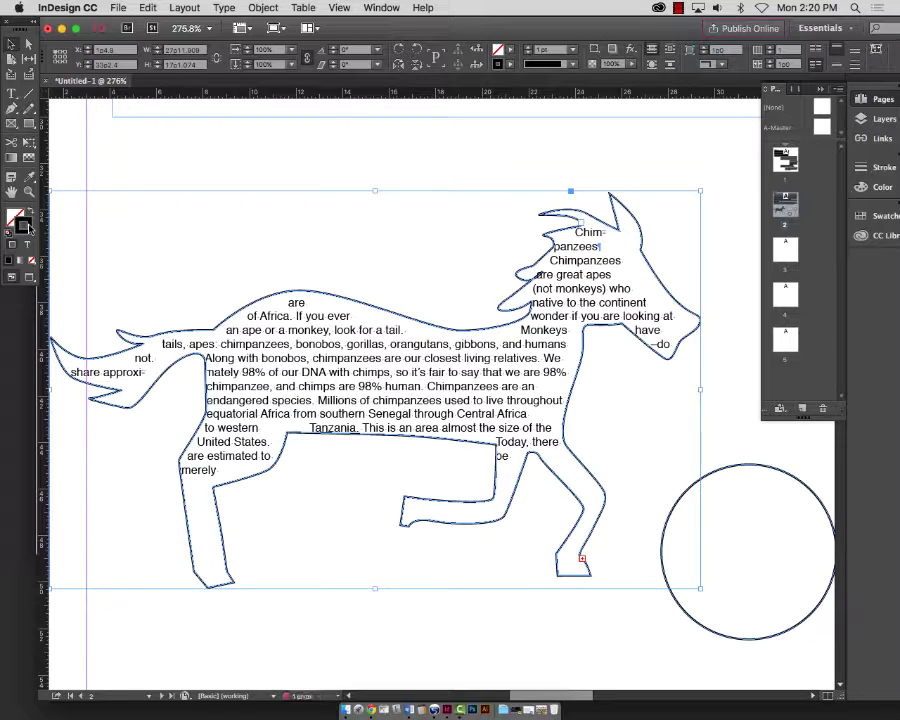
click(32, 261)
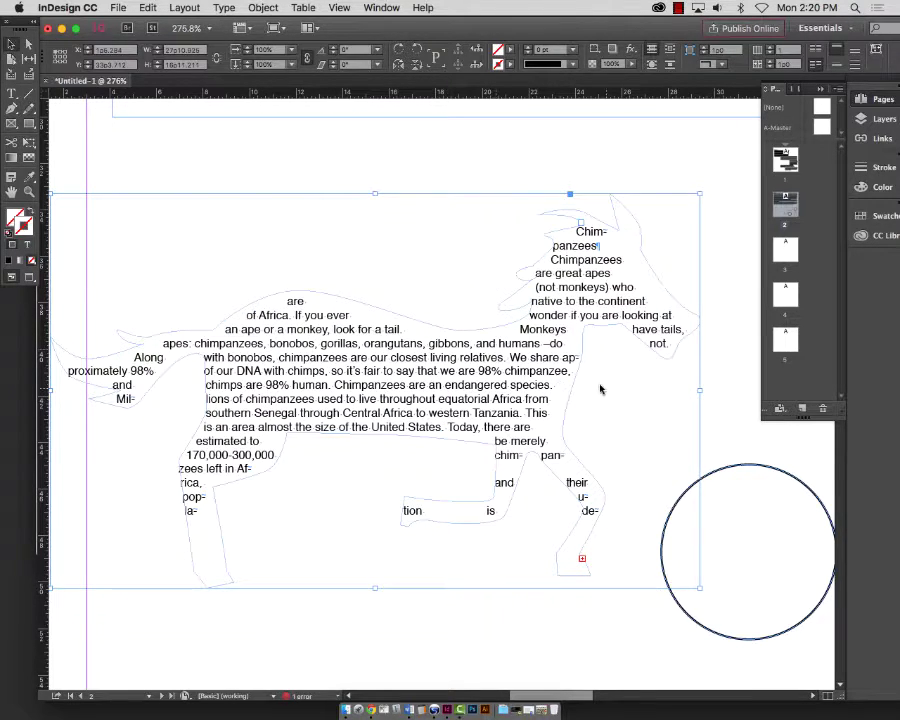
- Justify all text in the horse frame with the last line aligned left
click(12, 93)
click(428, 370)
key(ctrl+a)
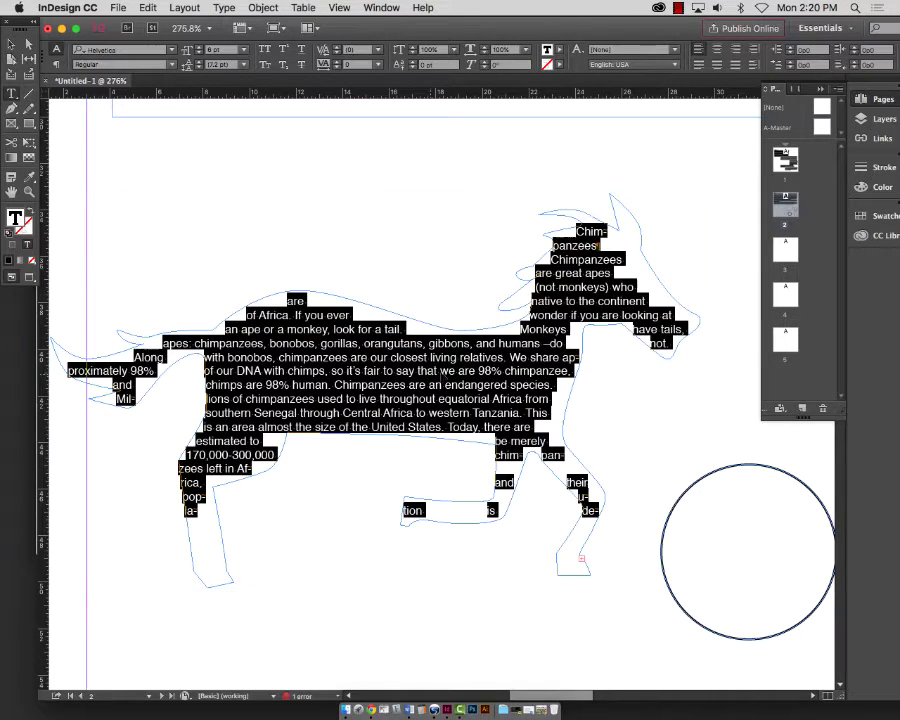
click(56, 64)
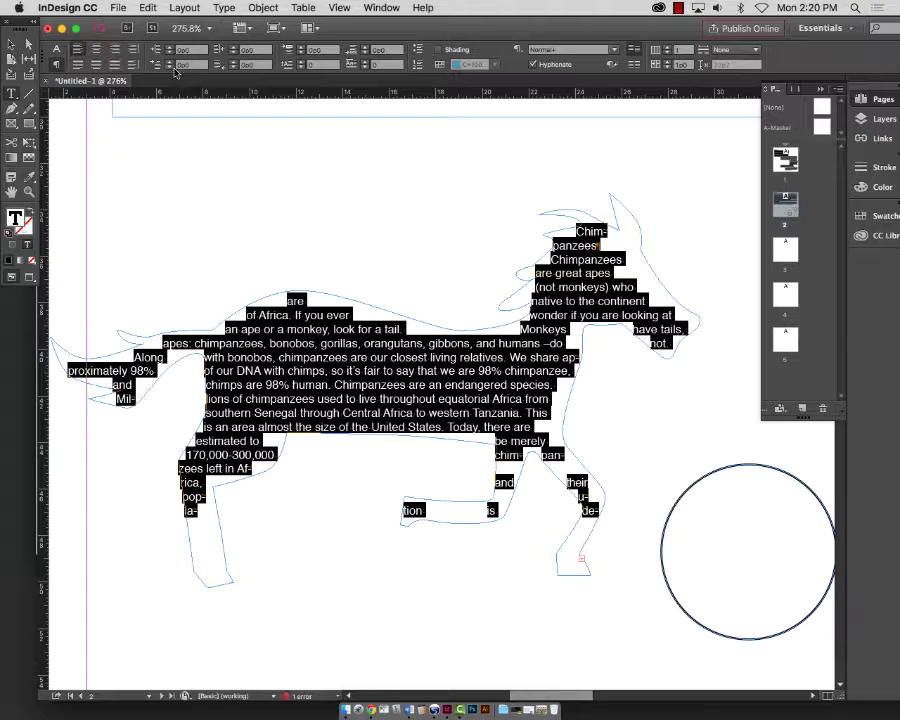
click(77, 64)
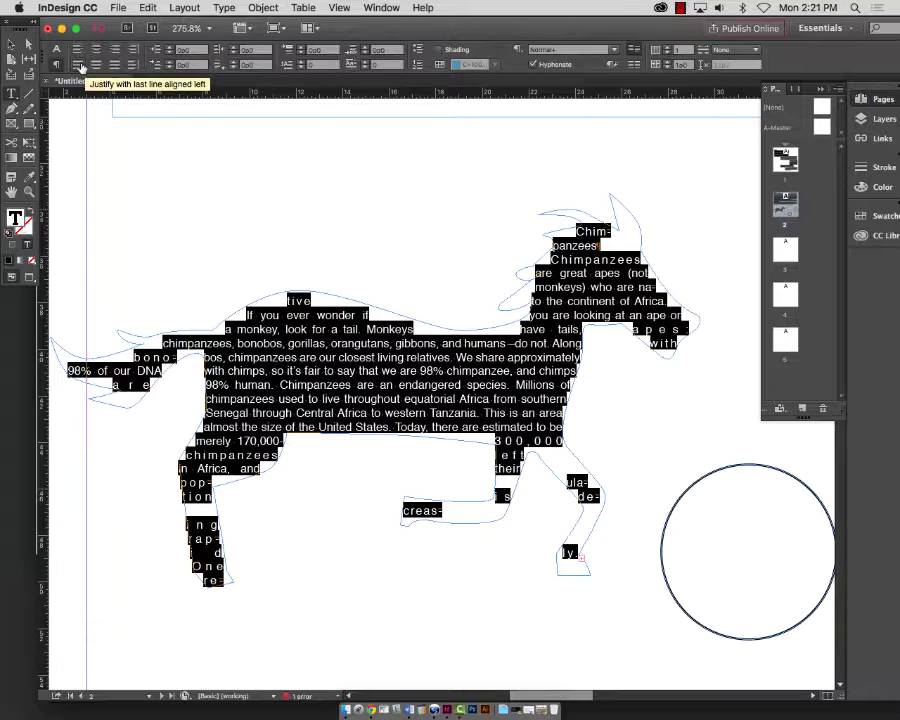
- Switch the page to a preview without guides and hidden characters, and select the horse text frame
key(Escape)
click(185, 150)
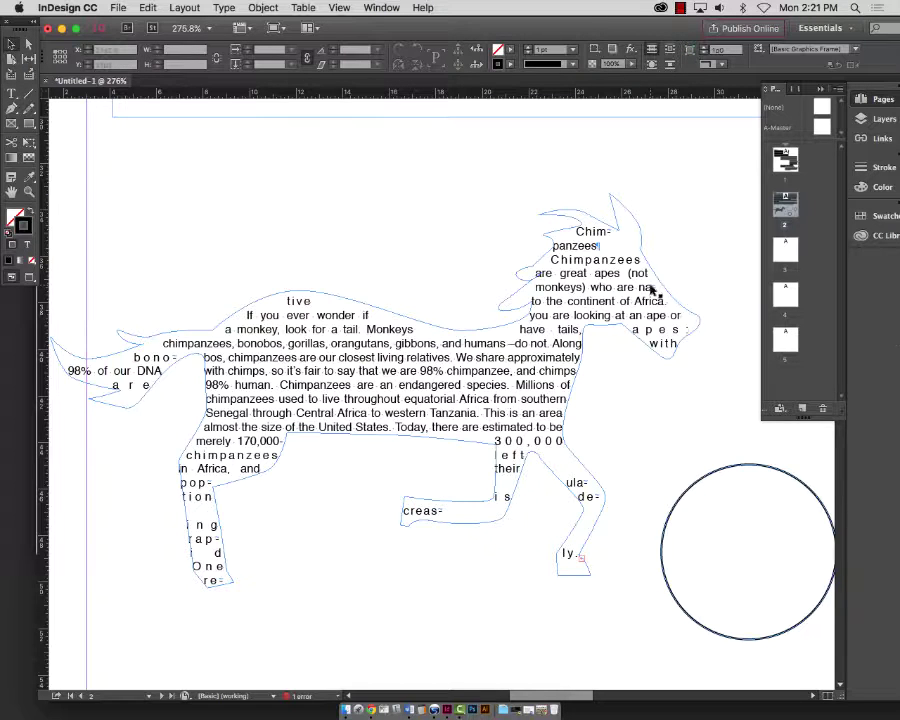
key(w)
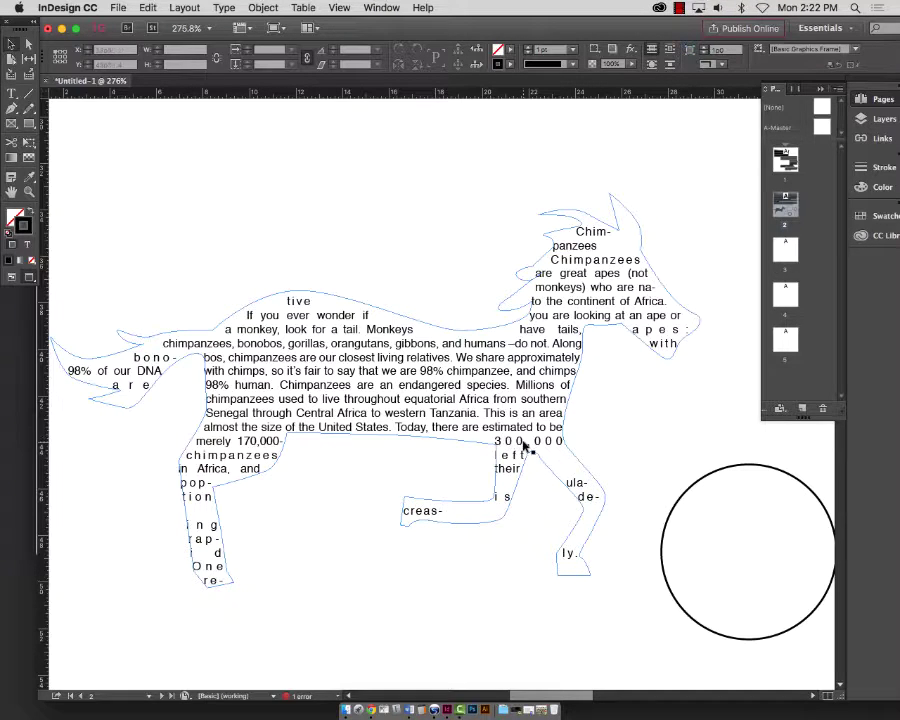
click(527, 447)
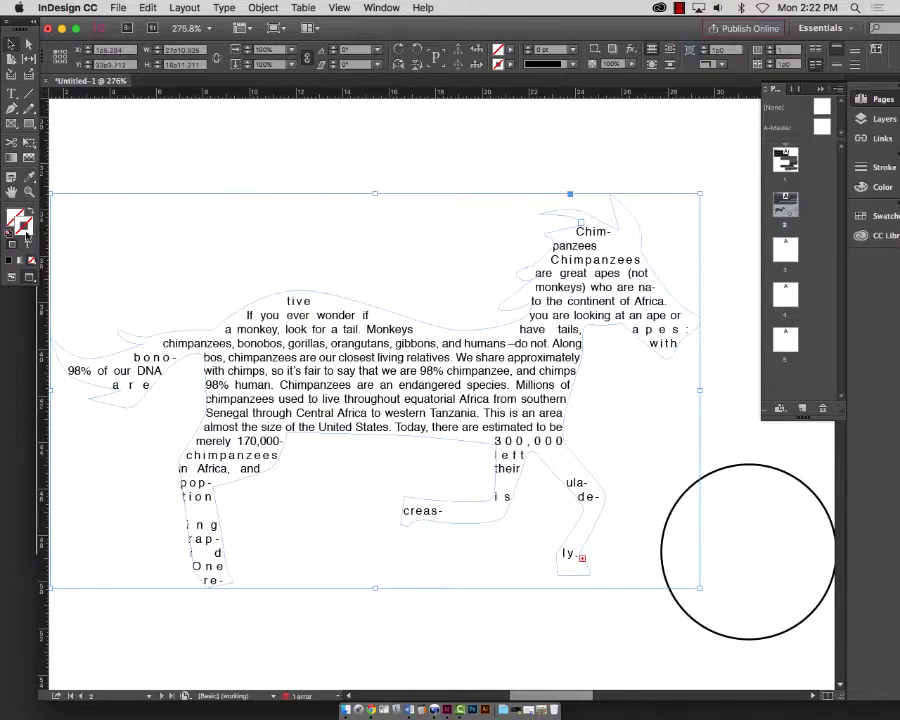
- Restore the horse frame's 1 pt black stroke and reposition the frame at X -1p1.2, Y 32p8.4, below the body text
click(12, 244)
click(297, 169)
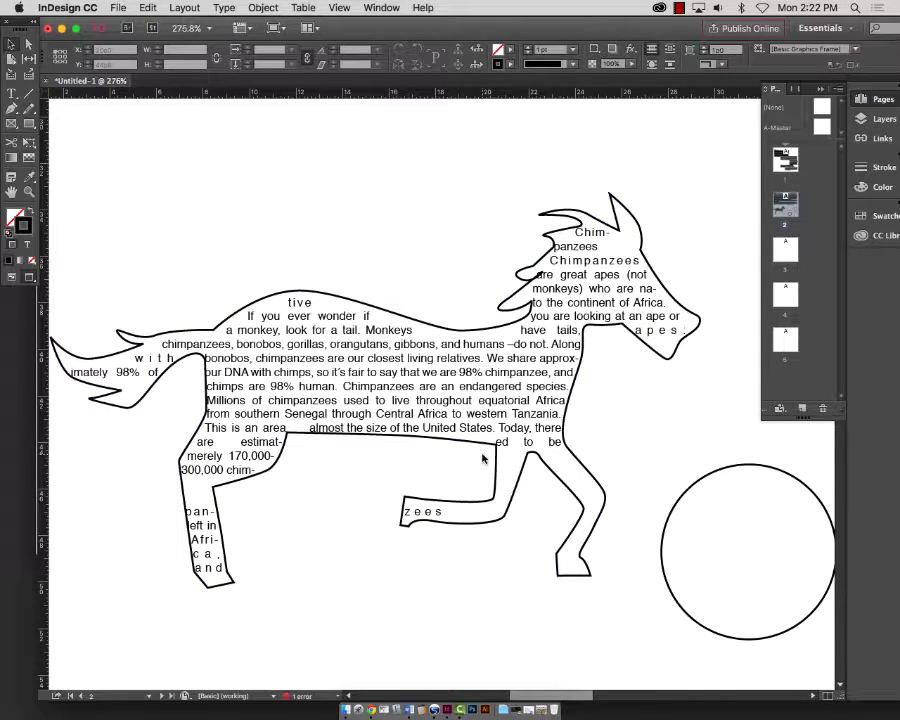
key(super+minus)
key(super+minus)
key(super+minus)
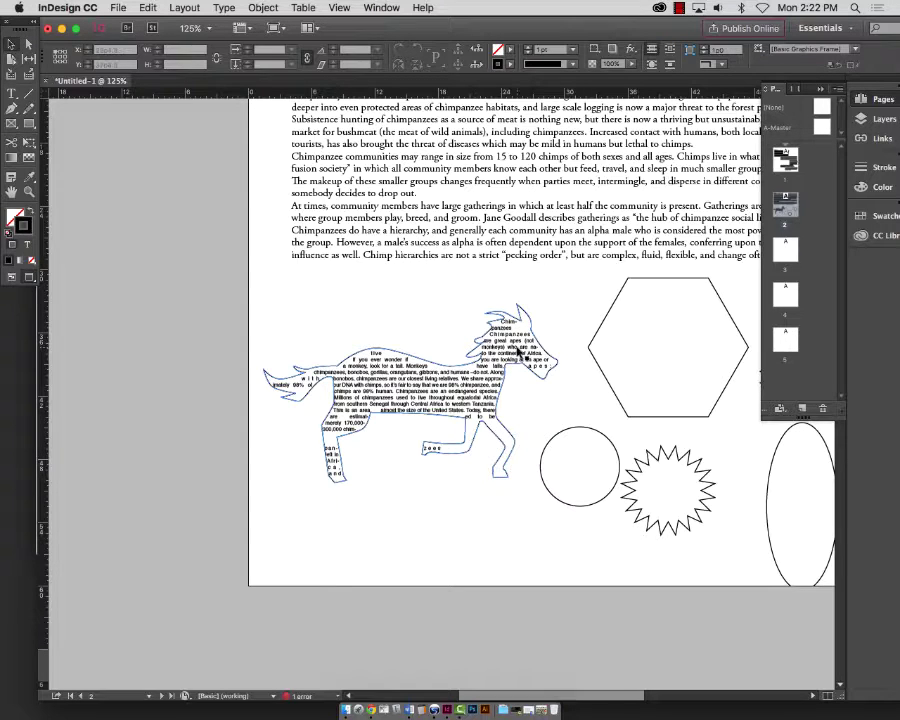
click(398, 355)
drag(398, 355, 507, 371)
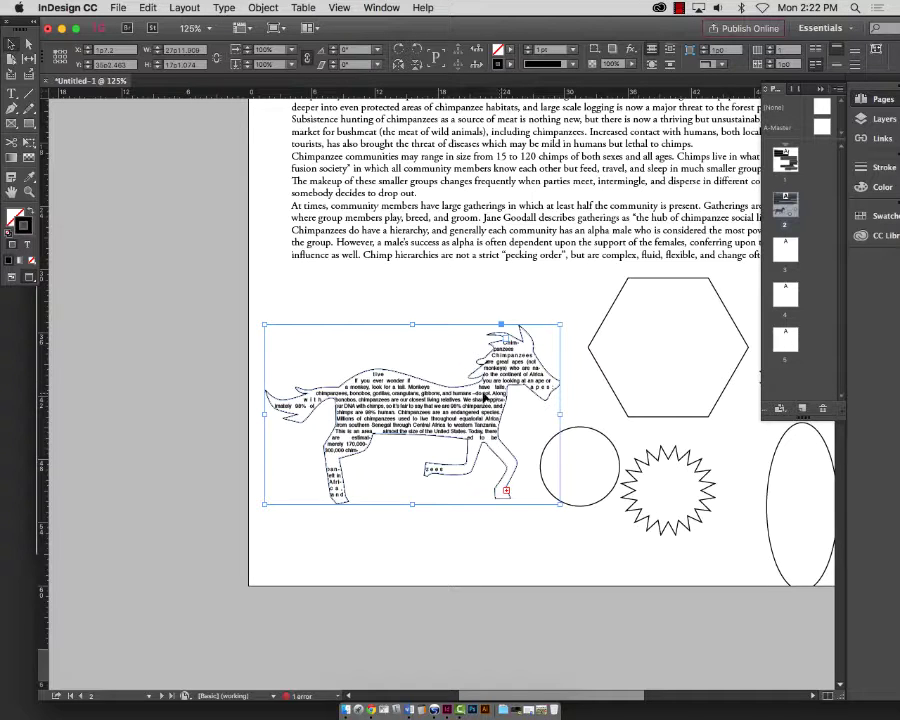
drag(490, 398, 464, 374)
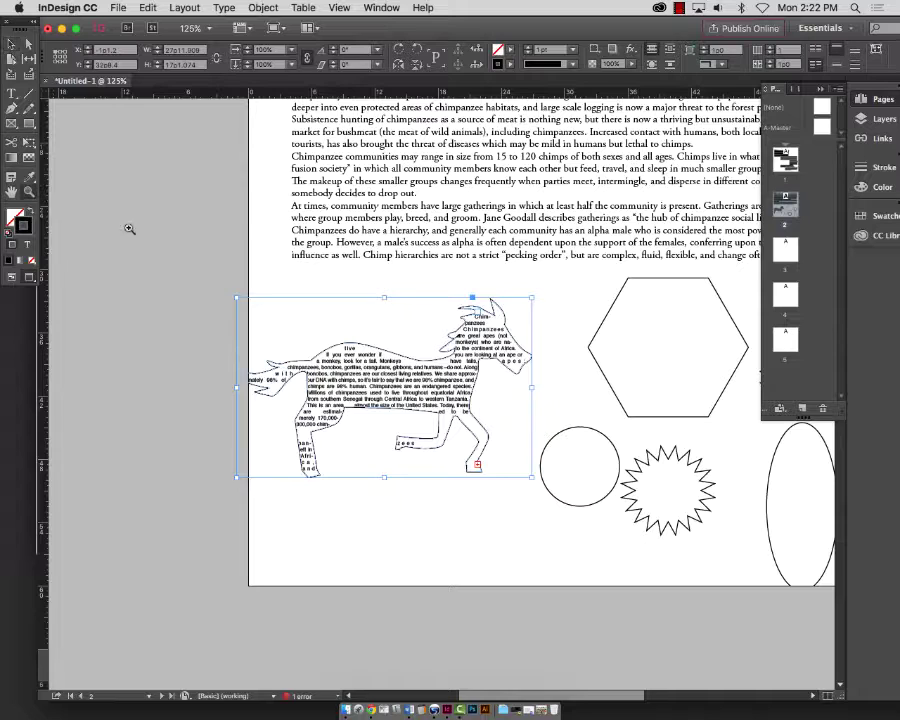
- Delete all text inside the horse frame, leaving only its outline
drag(157, 240, 636, 522)
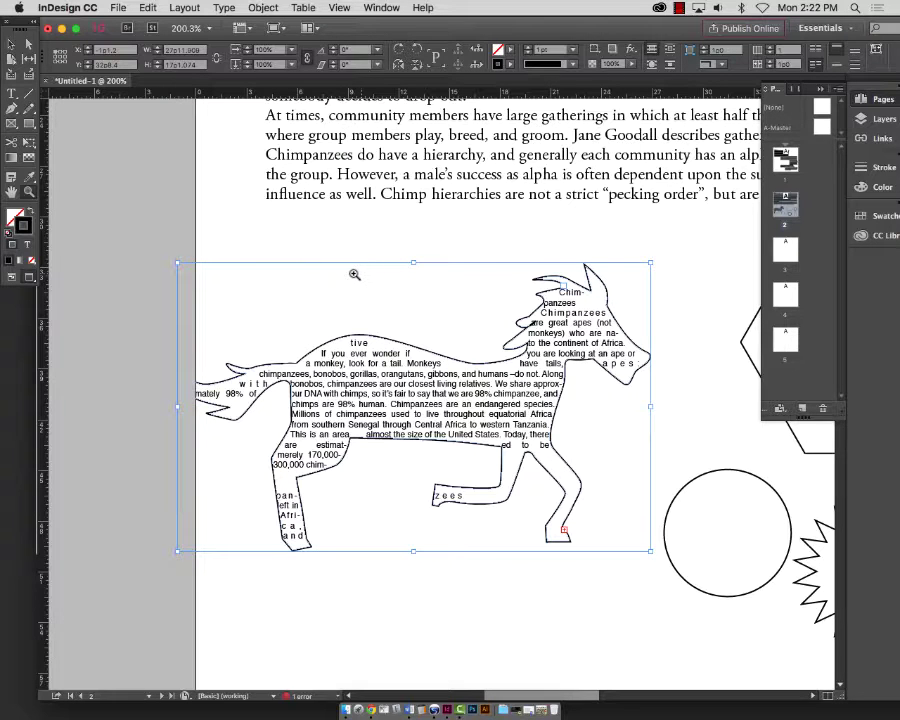
key(t)
click(352, 360)
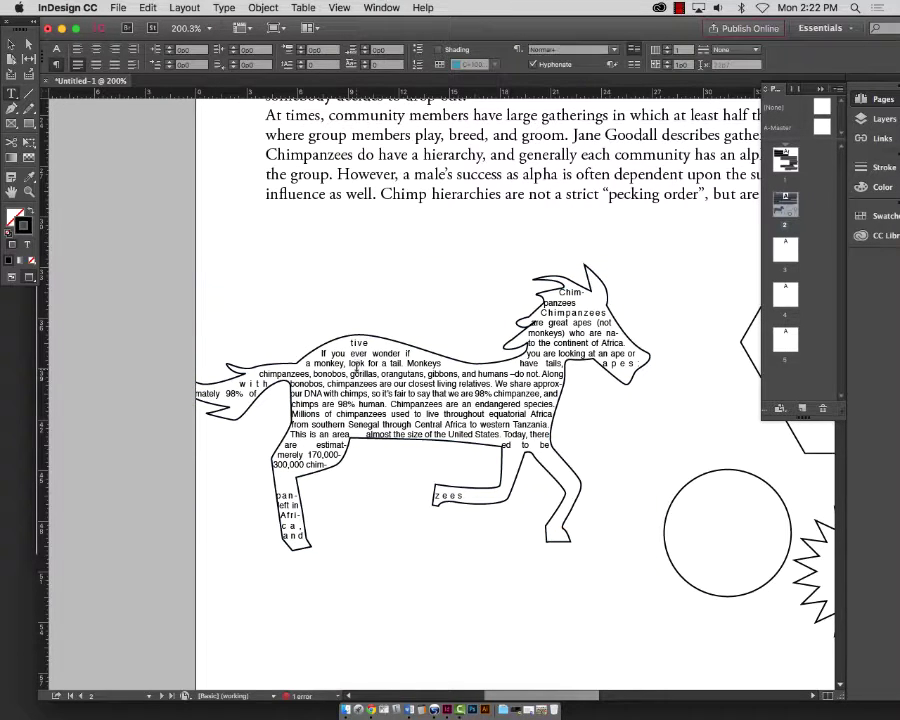
key(super+a)
key(BackSpace)
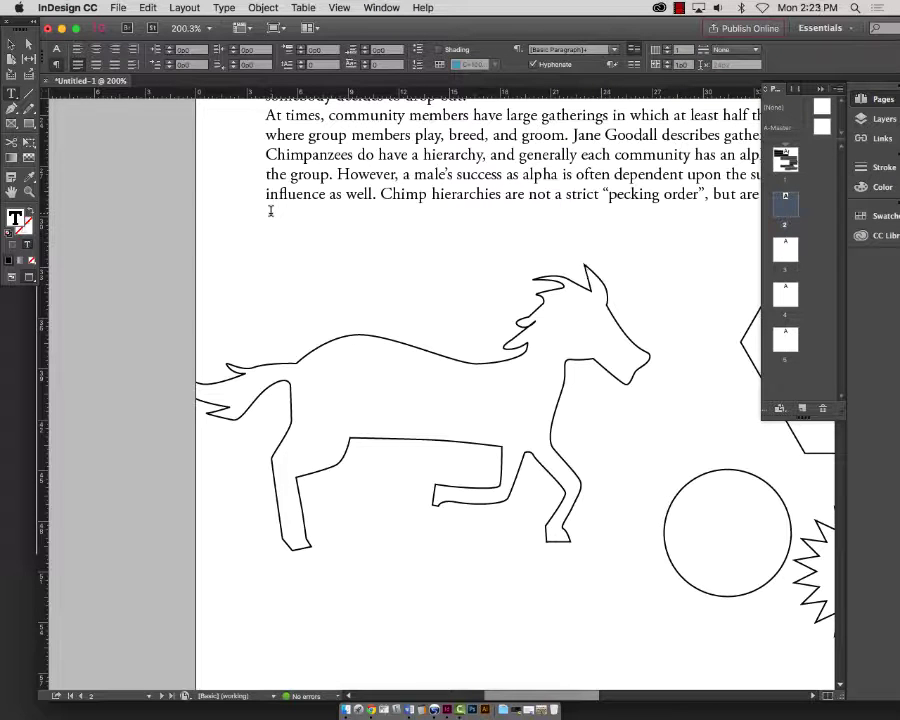
- Move the empty horse outline fully onto page 2, to X 0p10.2, Y 32p6.926
click(10, 93)
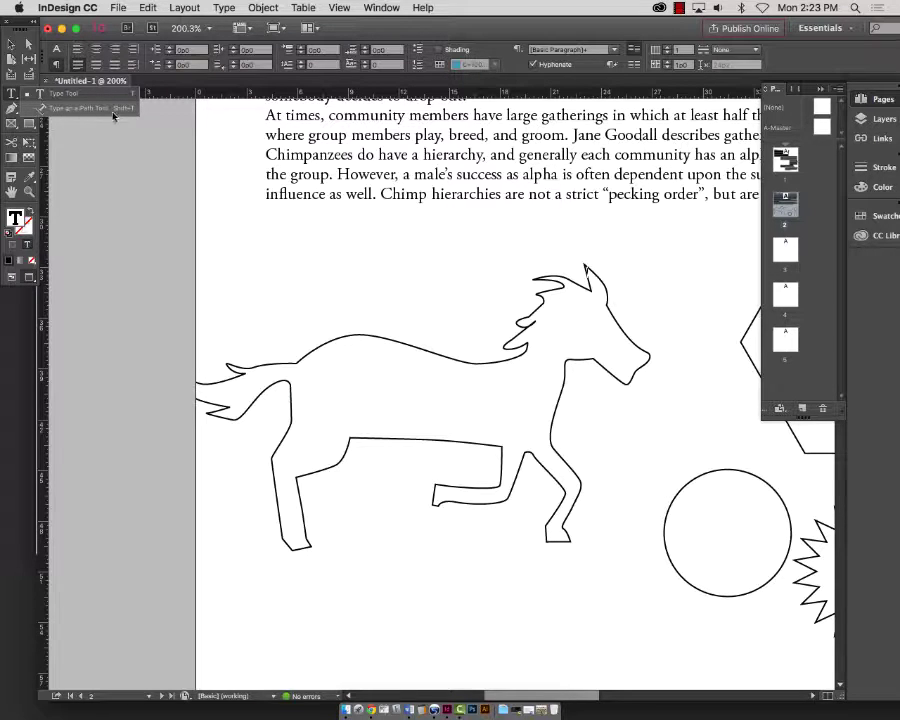
click(52, 107)
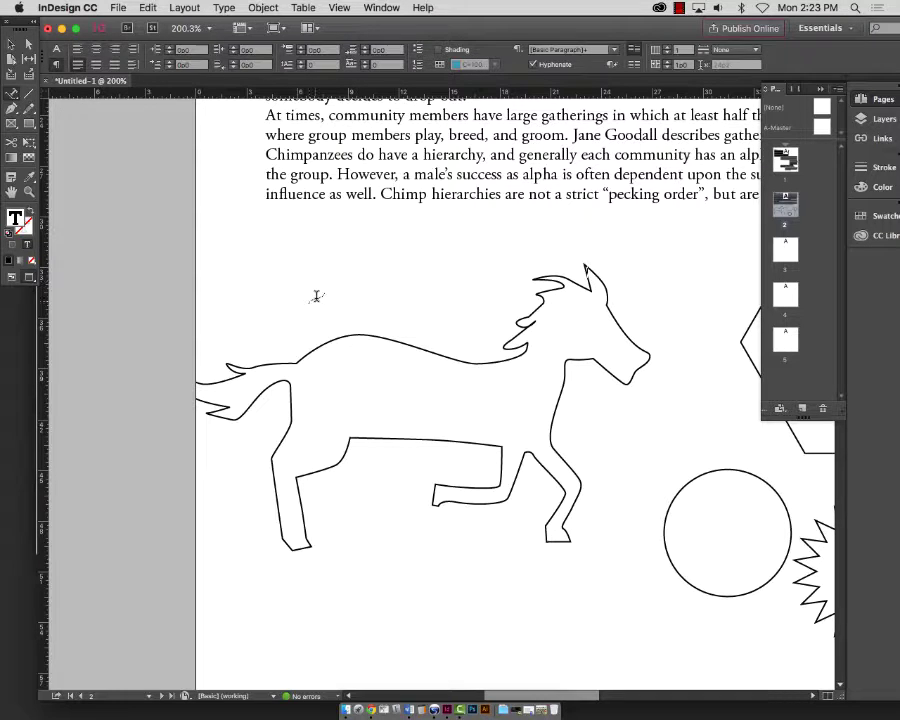
key(z)
drag(158, 192, 695, 567)
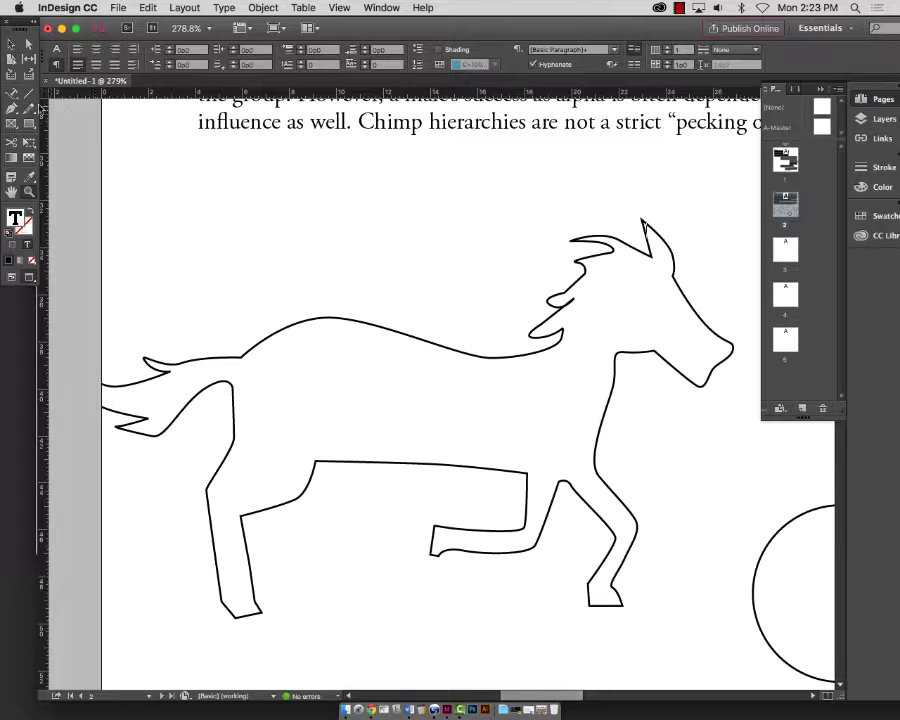
click(12, 72)
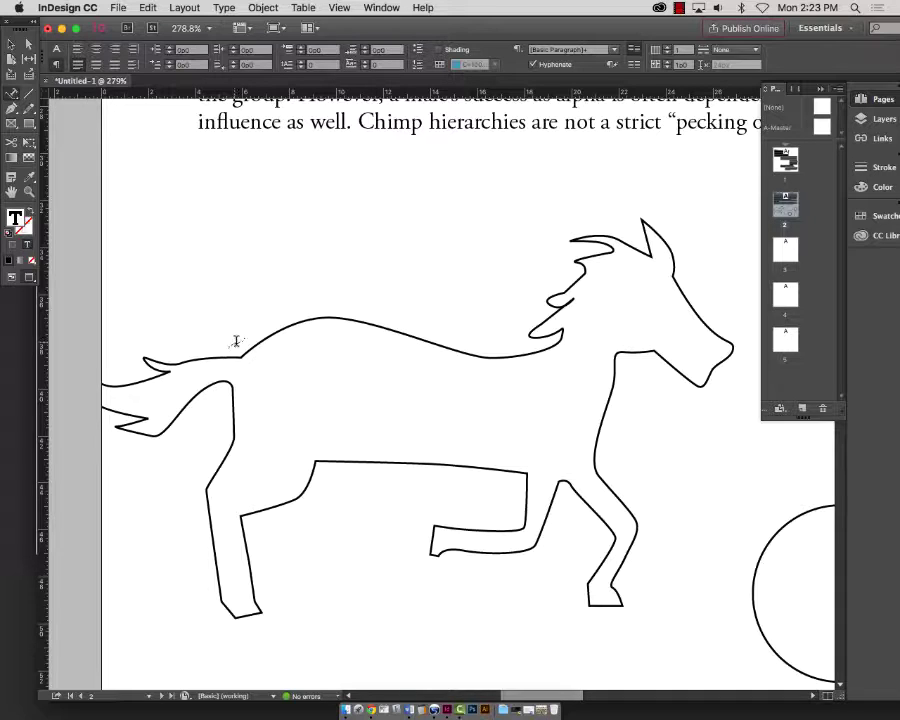
click(10, 44)
click(405, 299)
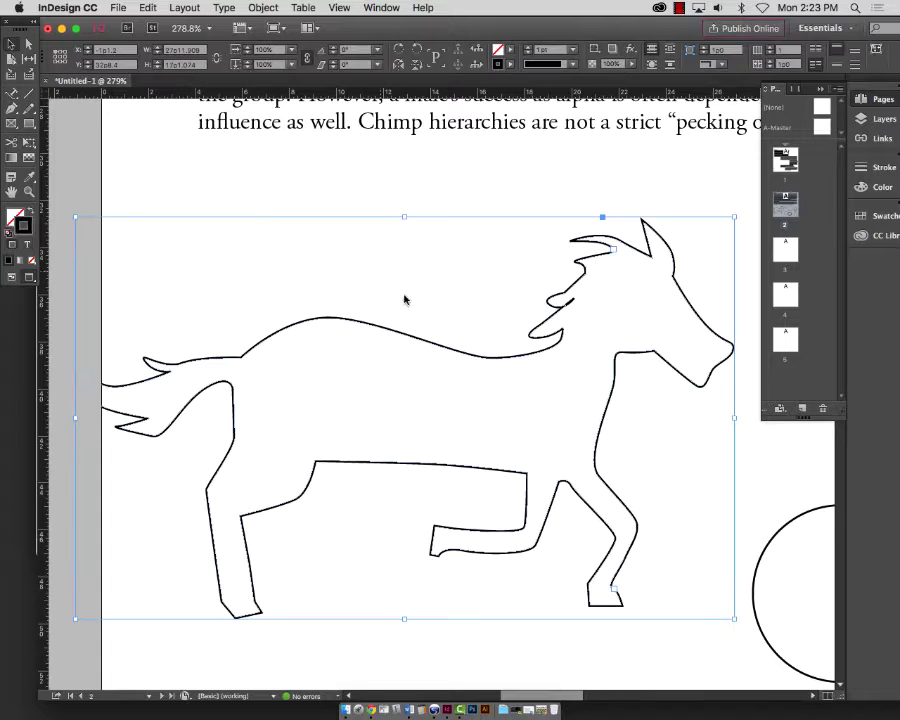
drag(376, 321, 422, 321)
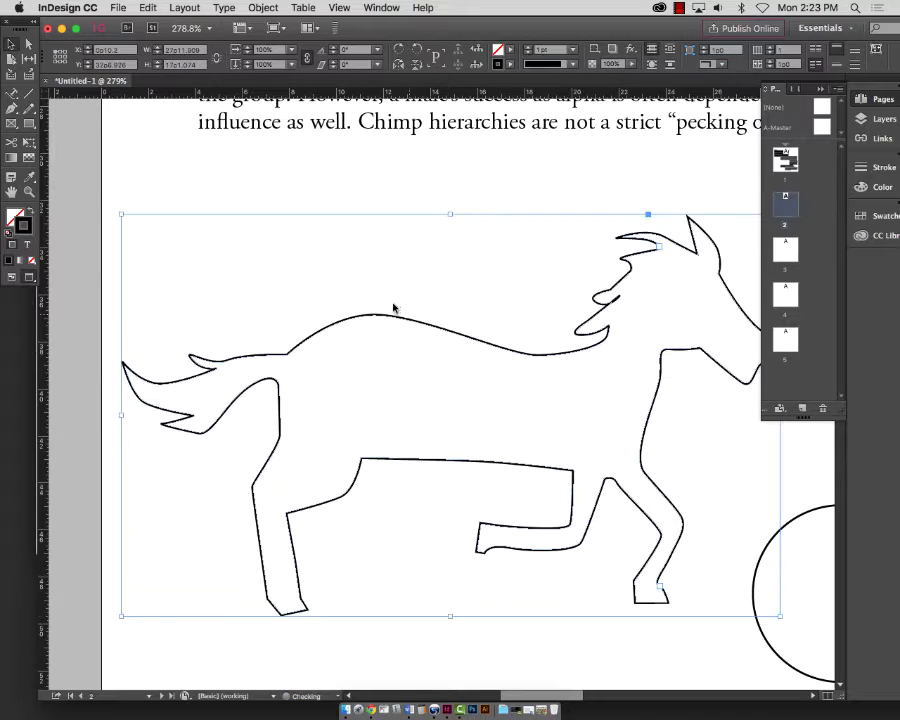
- Try entering the sample text "sdlfjaldksf" along the horse outline from the tail tip with Type on a Path, then undo it
click(12, 93)
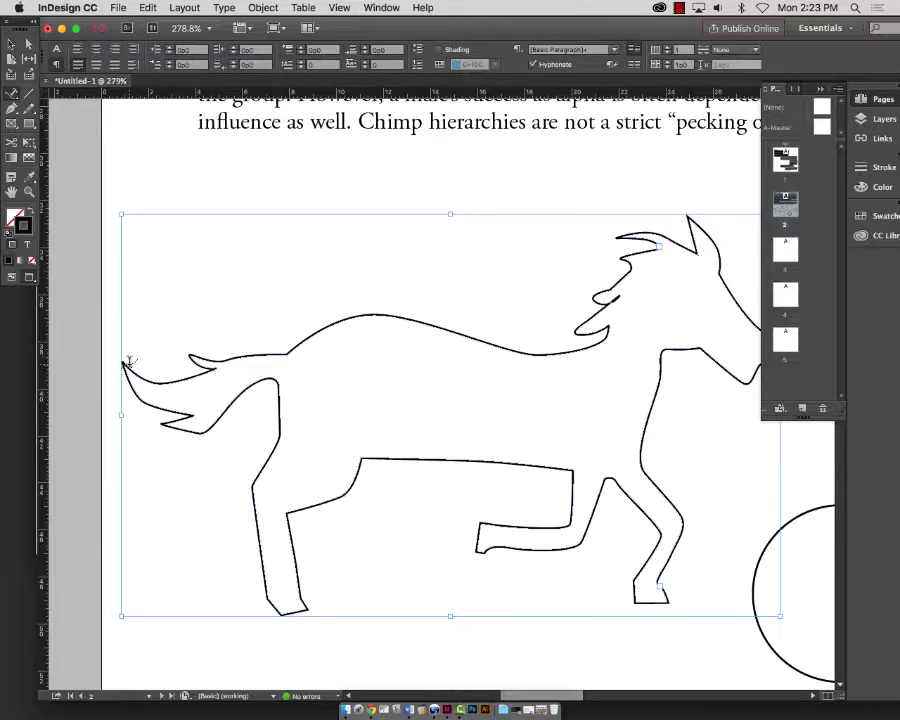
click(128, 365)
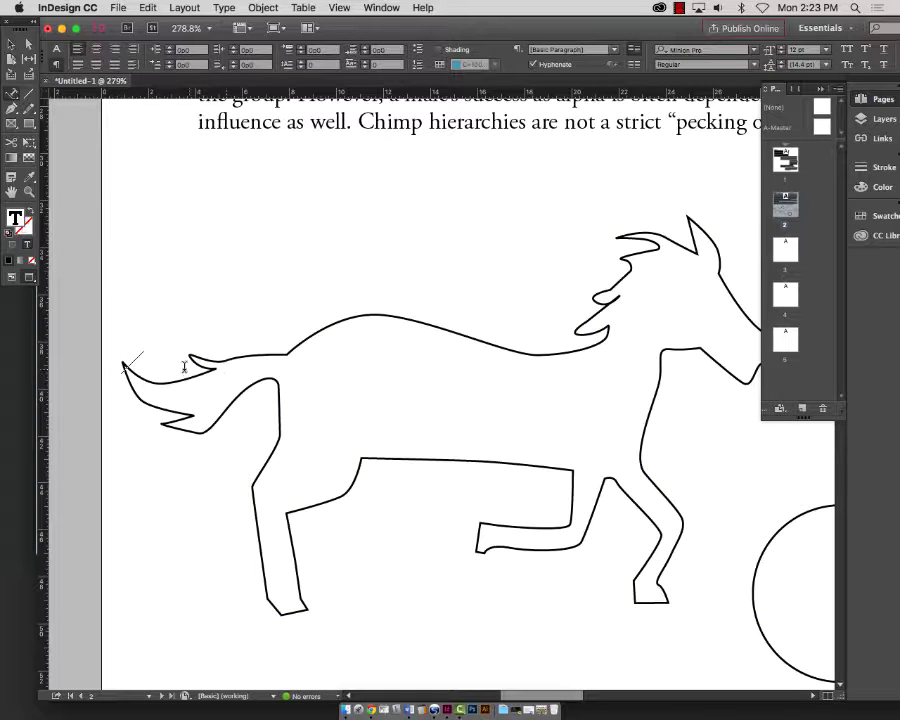
click(136, 361)
text(sdlfjaldksf)
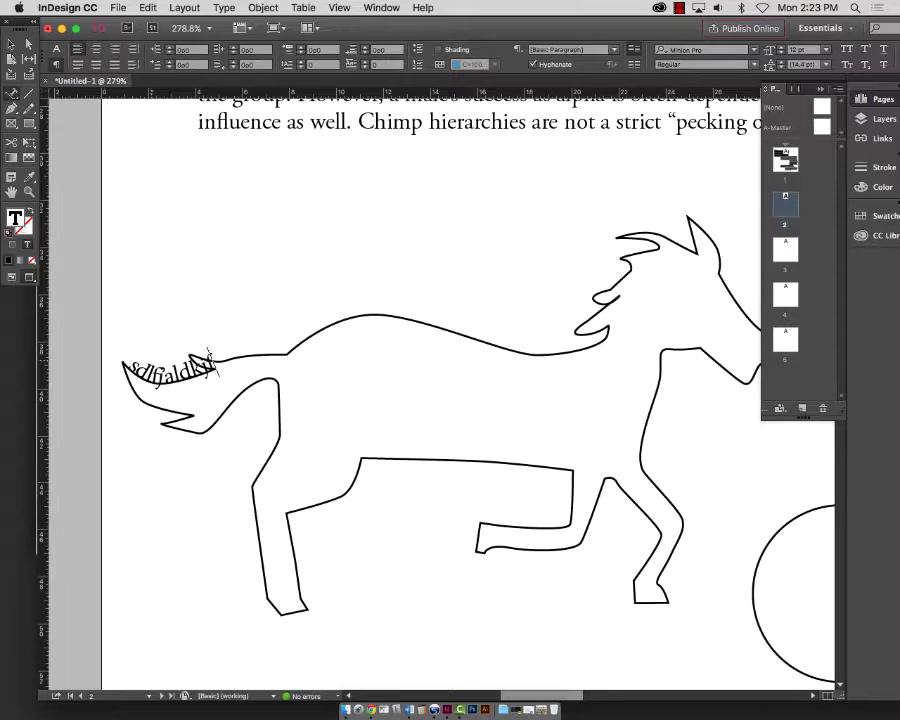
key(super+z)
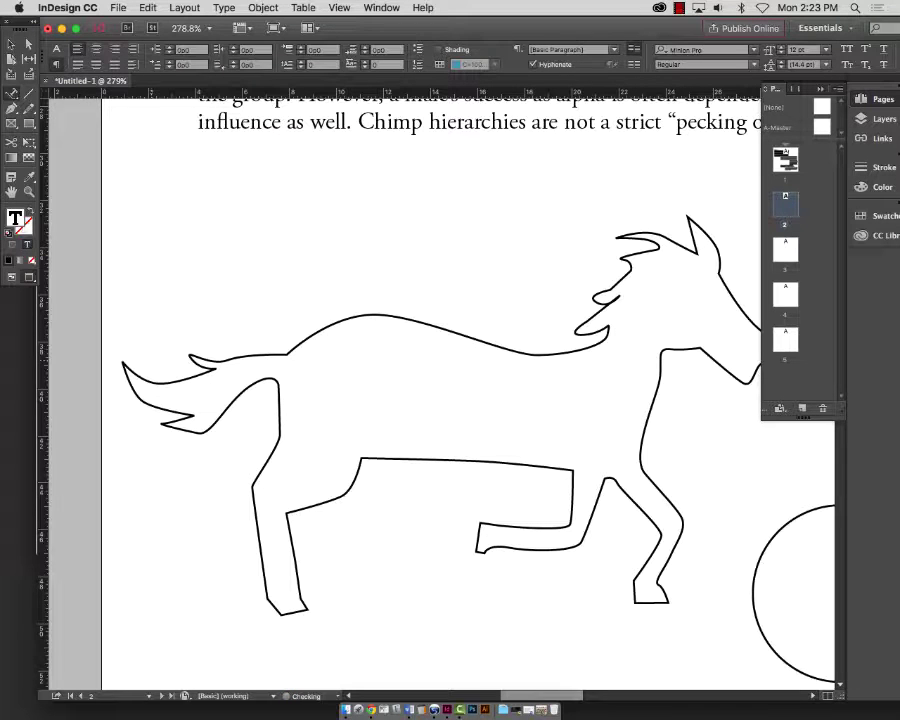
- Try placing the Chimpanzee text document on the horse outline's path, then take it back out
click(118, 7)
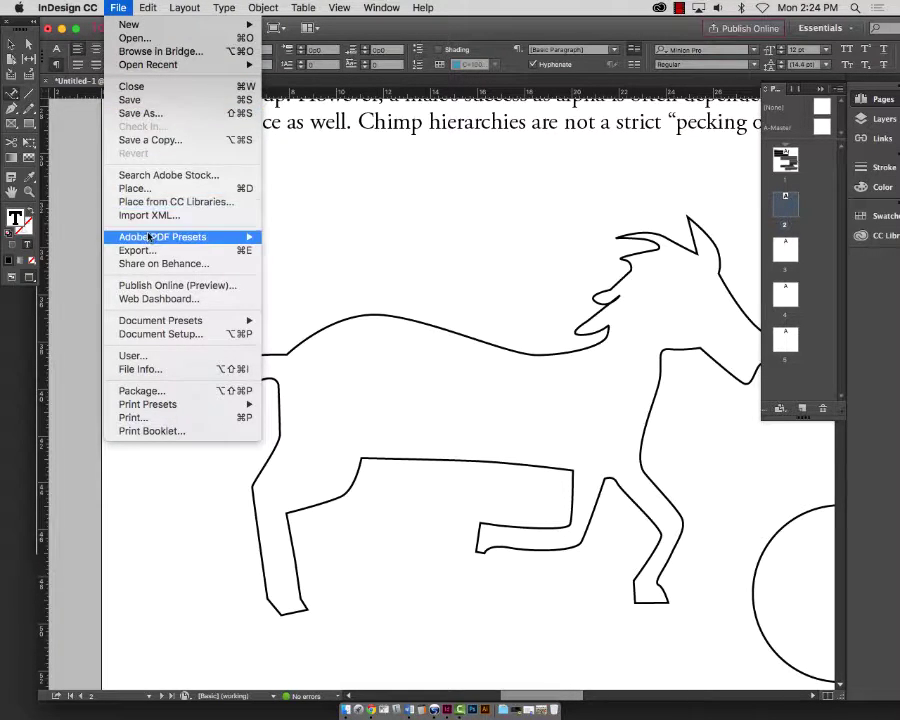
click(145, 195)
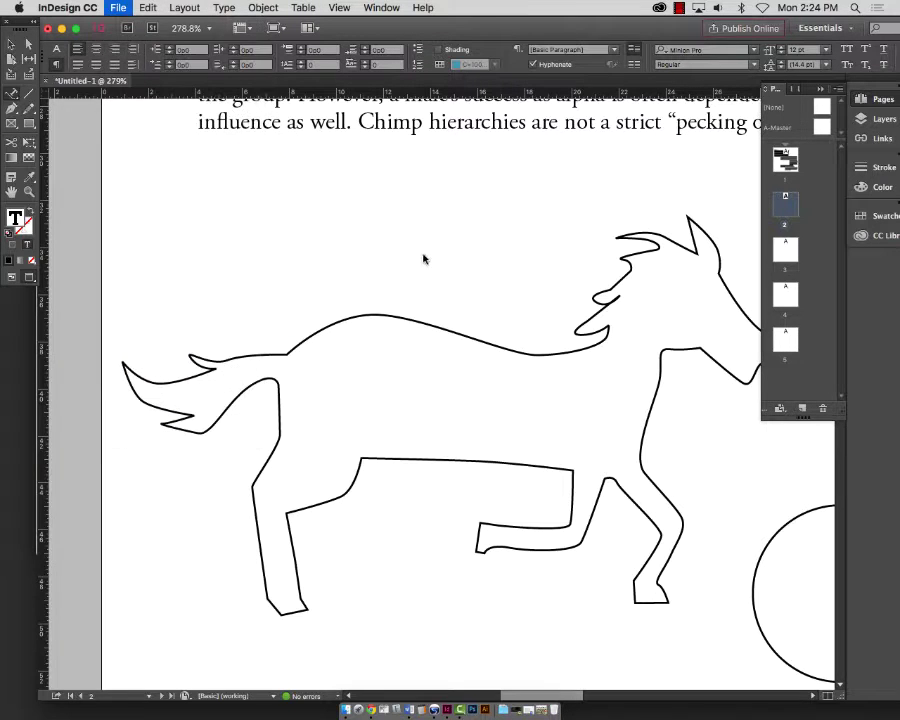
click(357, 160)
click(668, 445)
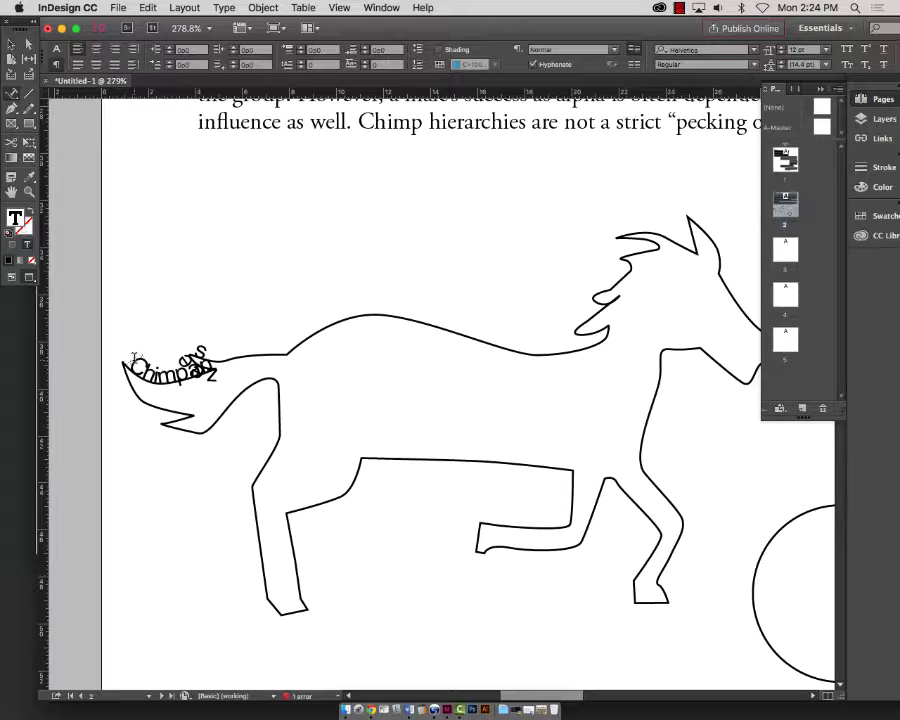
drag(136, 360, 113, 257)
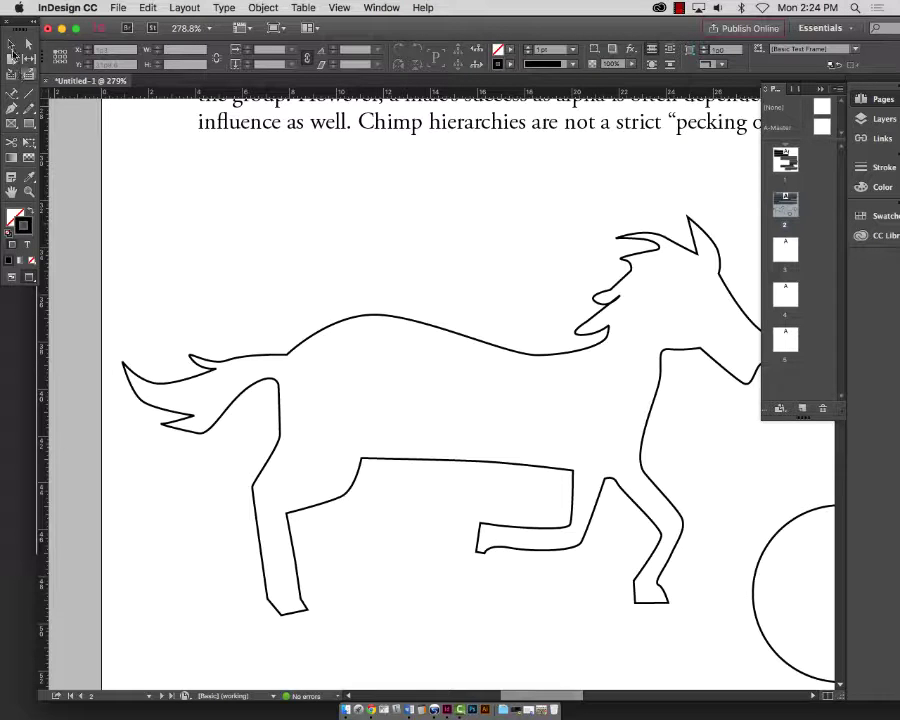
- Undo the empty path text on the horse outline and reselect the plain outline
click(16, 45)
click(406, 316)
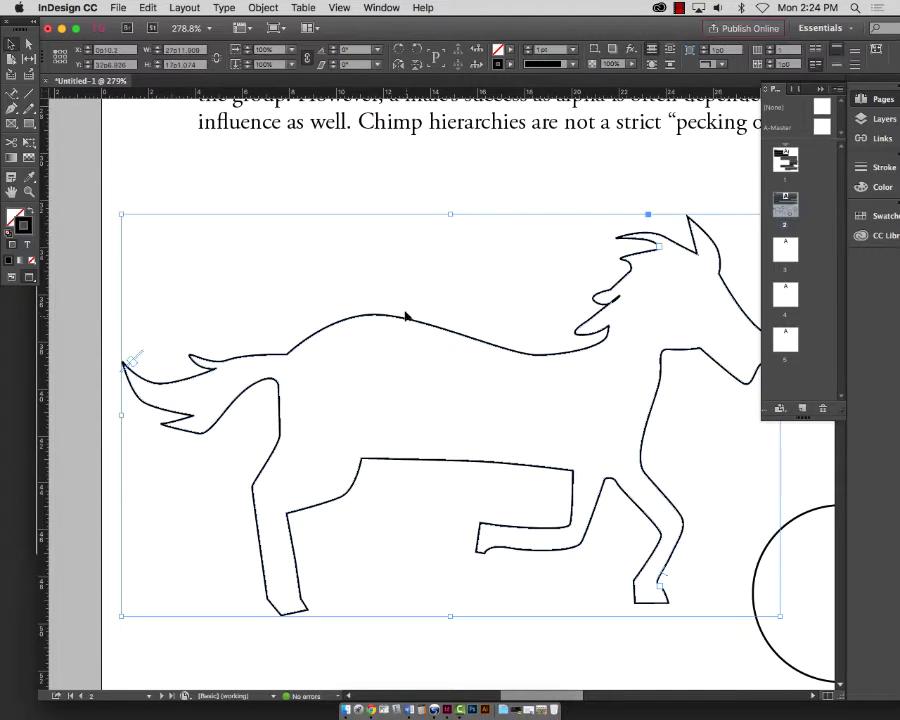
key(super+z)
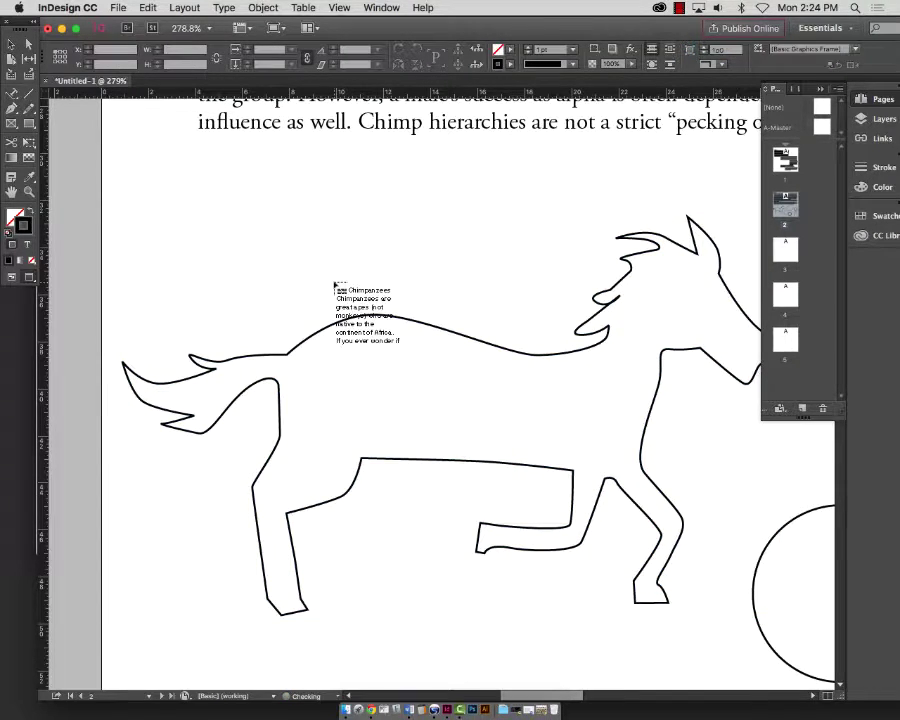
key(super+shift+z)
click(334, 286)
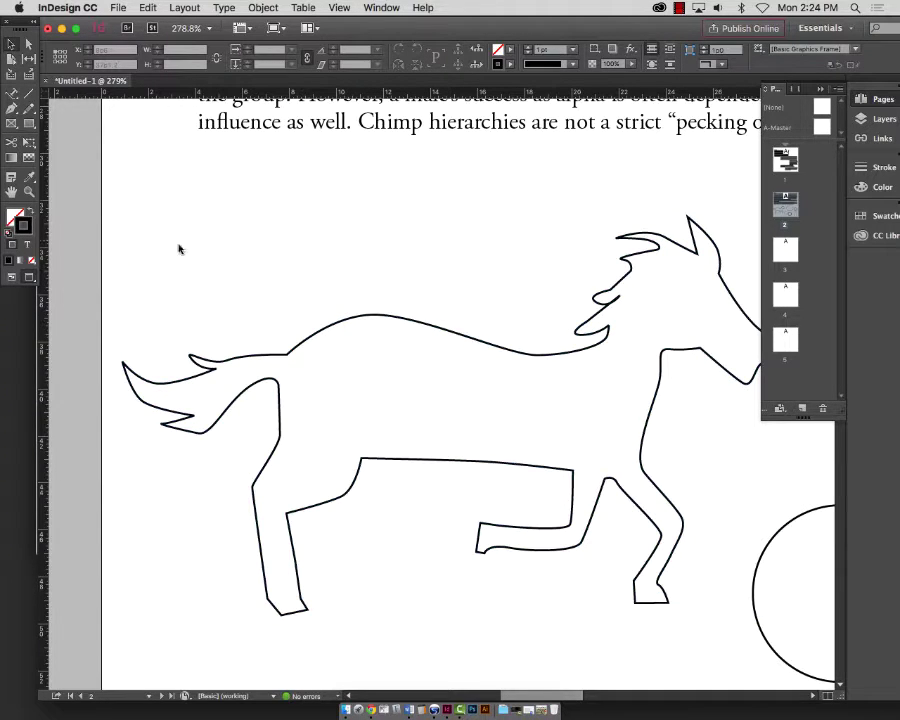
click(340, 324)
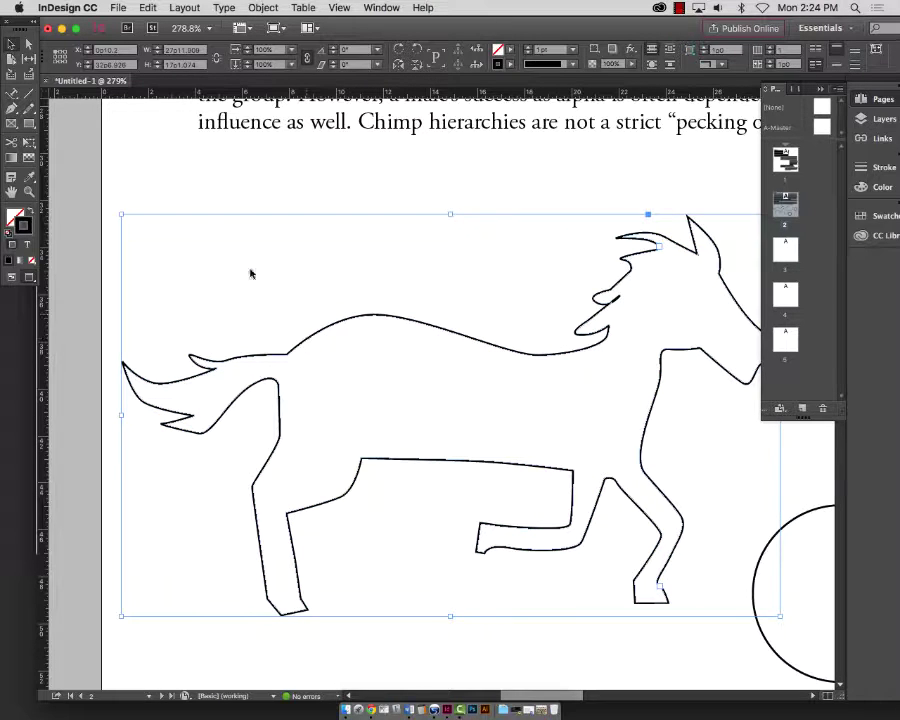
- Place the Chimpanzee text document along the horse outline from the tail tip with Type on a Path, and delete its heading line
click(13, 94)
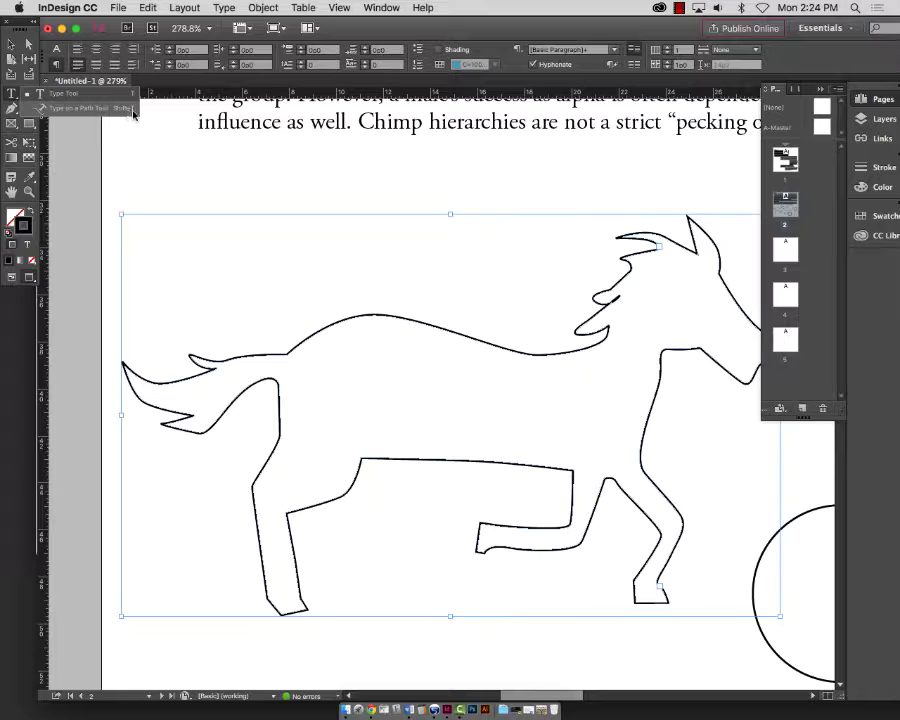
click(41, 108)
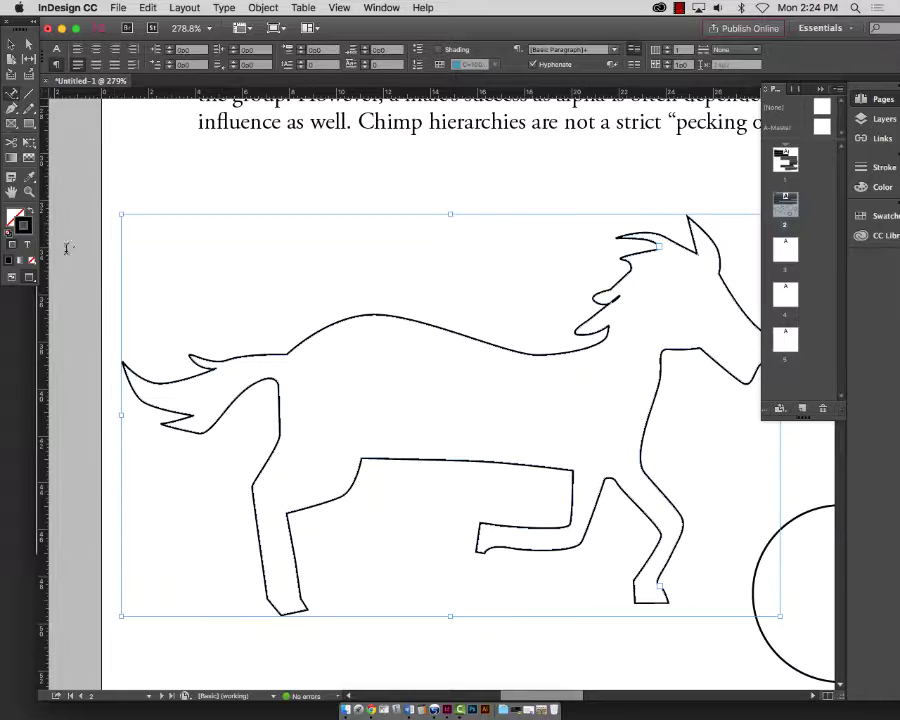
click(128, 367)
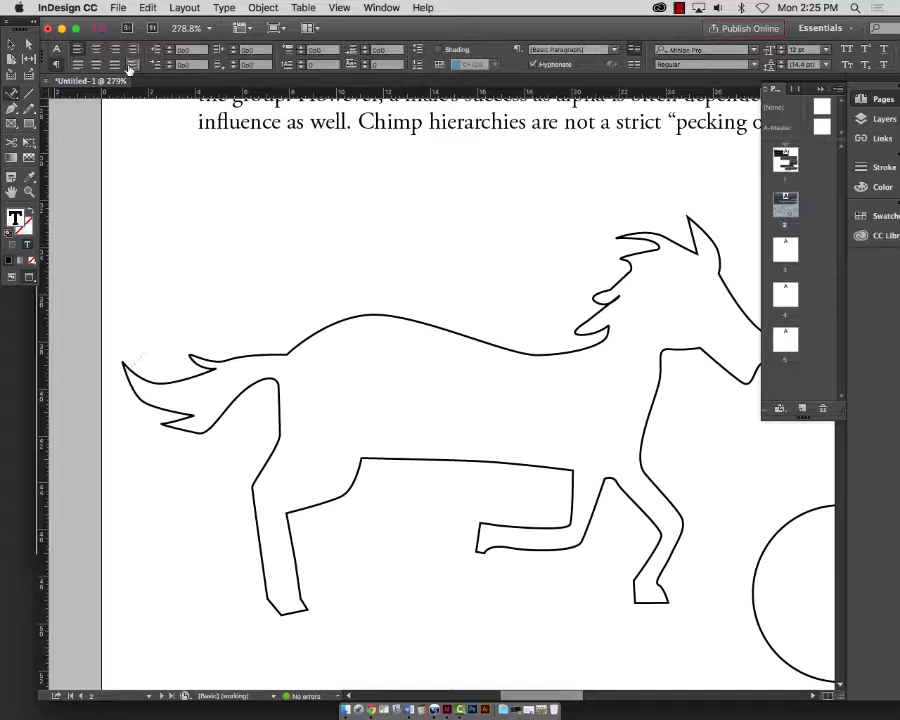
click(118, 7)
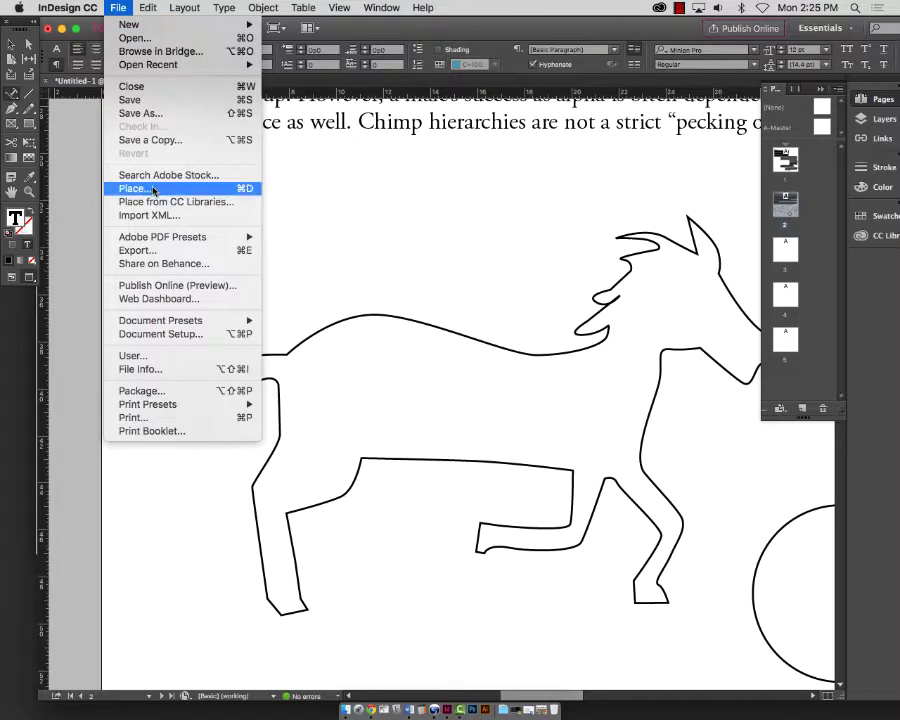
key(Return)
click(354, 162)
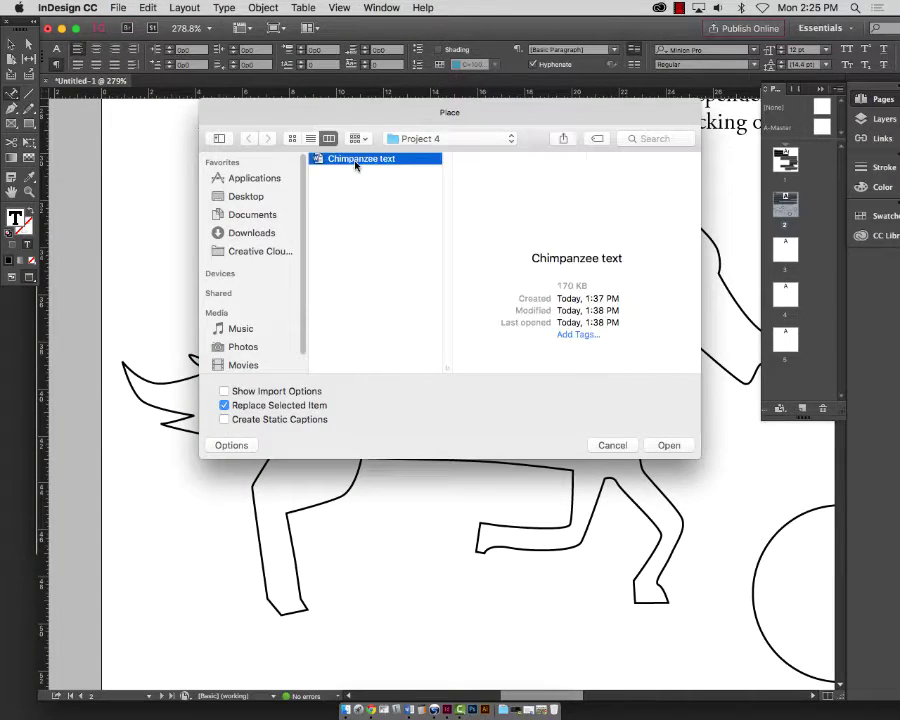
click(669, 443)
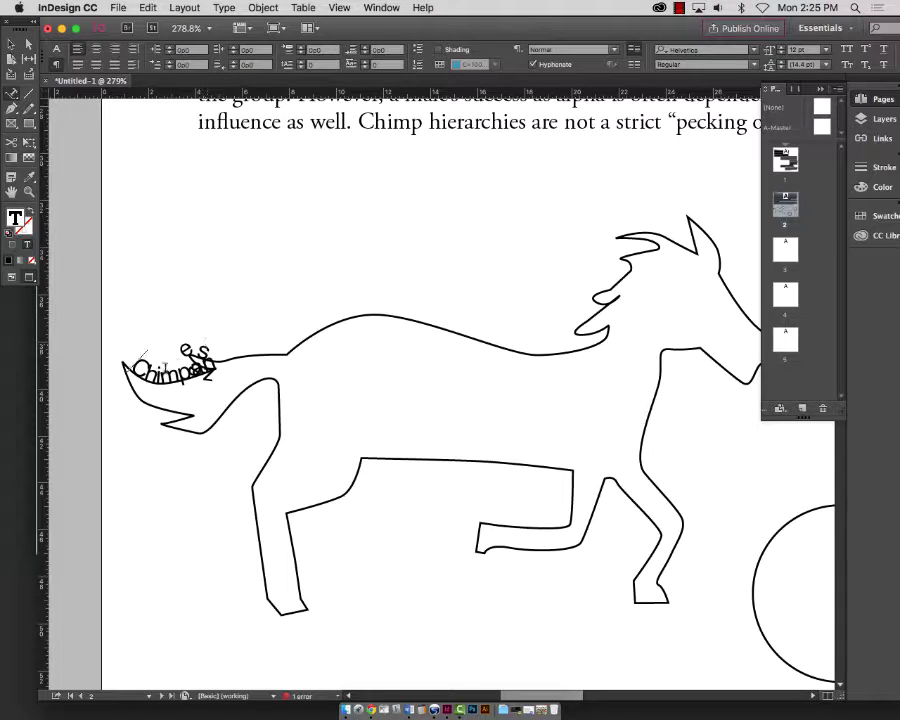
drag(137, 356, 232, 368)
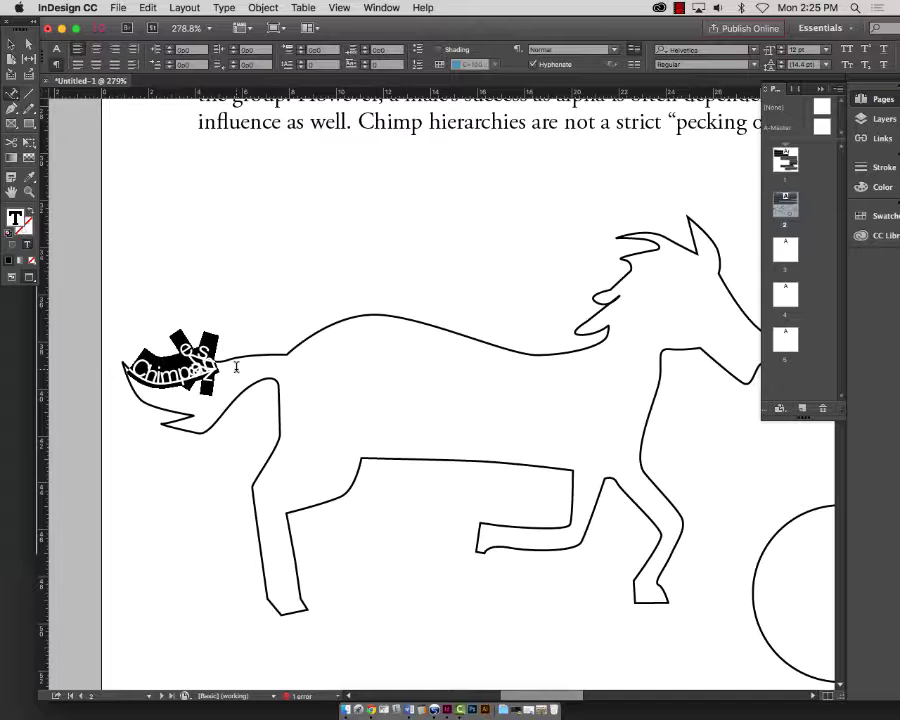
drag(236, 368, 142, 358)
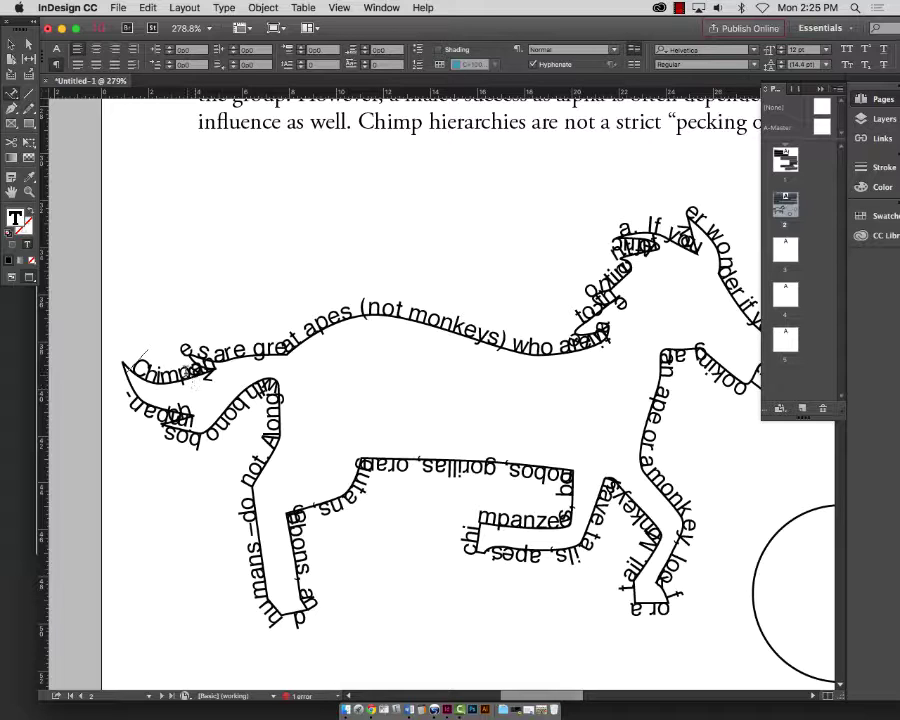
- Reduce all of the text running along the horse outline to 6 pt
click(140, 360)
key(super+a)
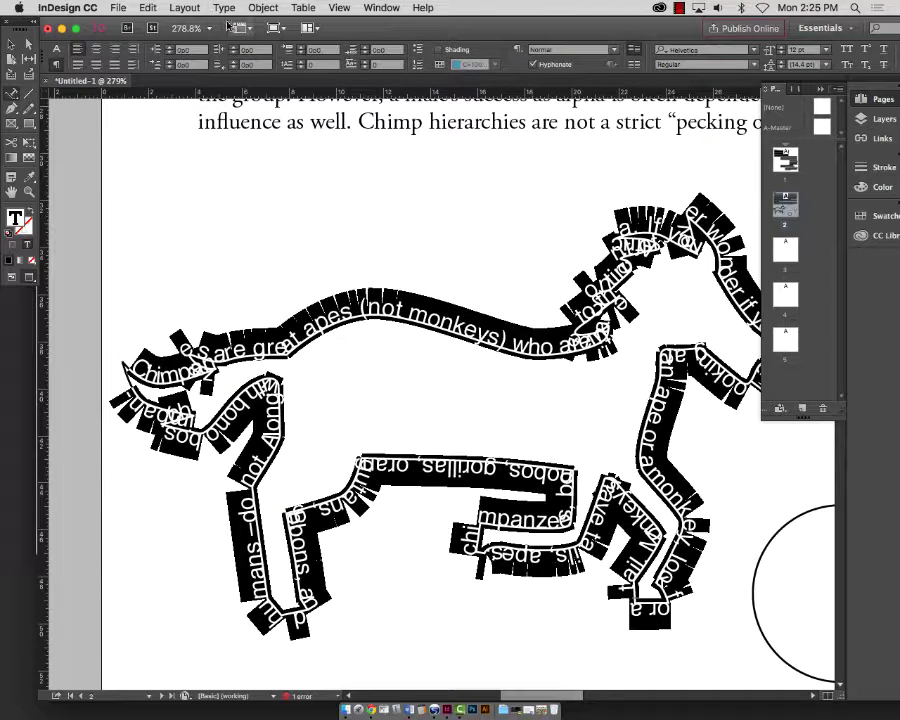
click(57, 49)
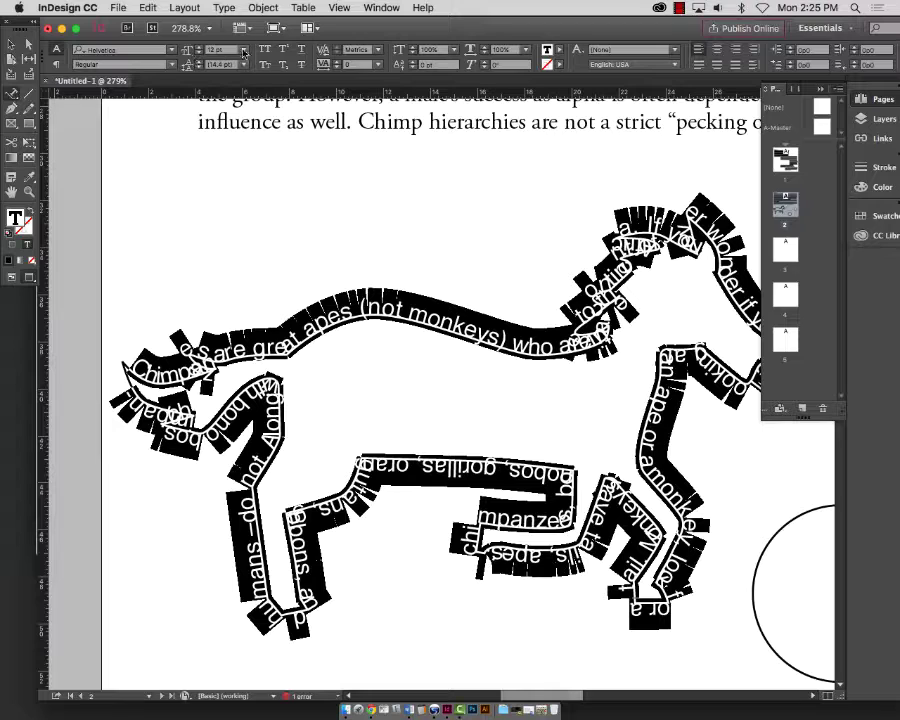
click(243, 53)
click(236, 94)
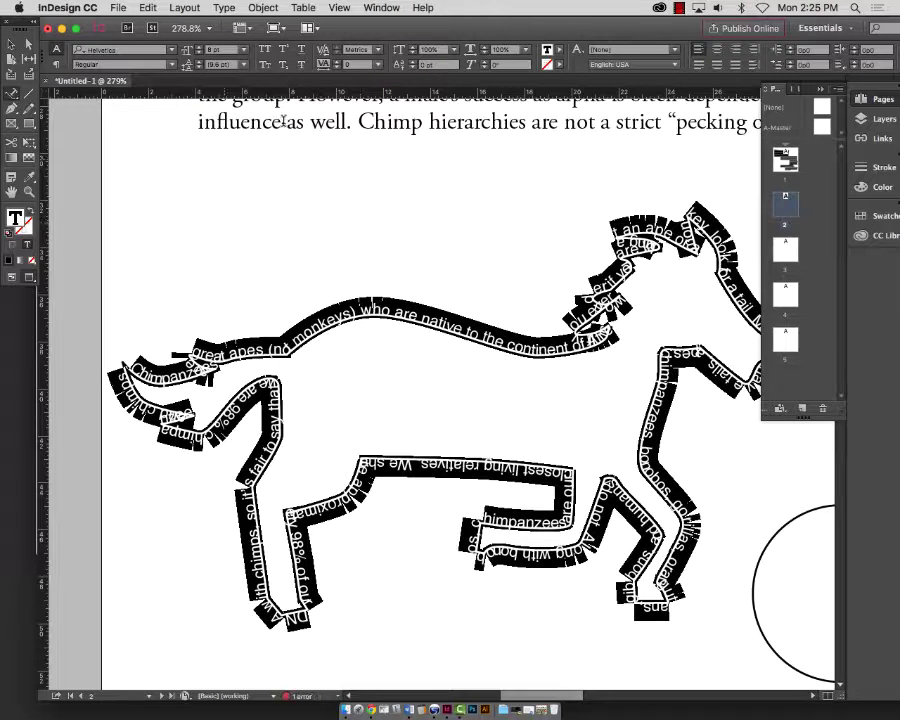
click(243, 53)
click(221, 88)
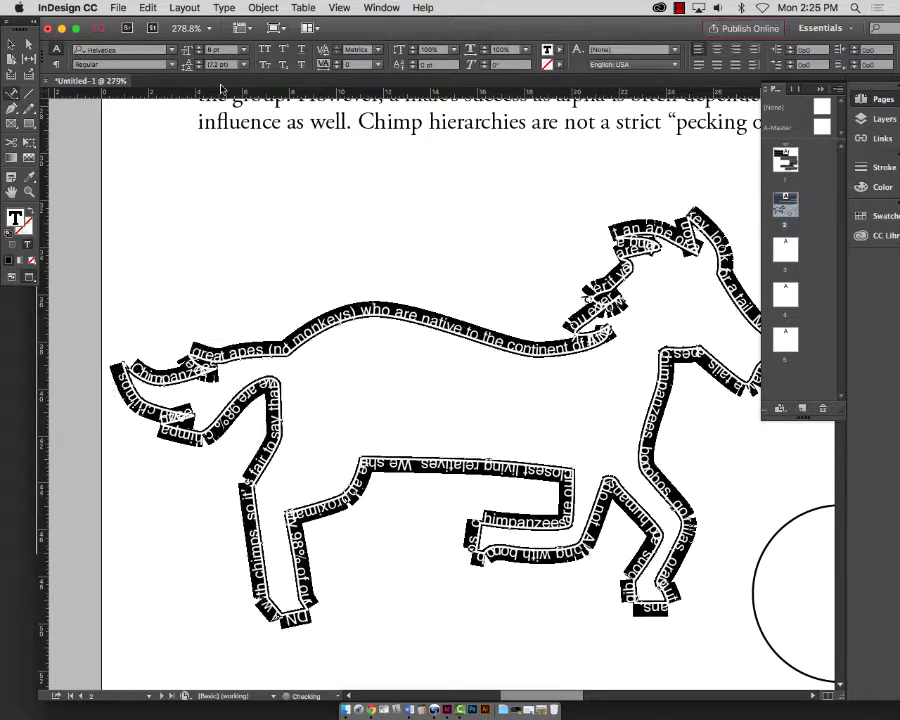
click(11, 44)
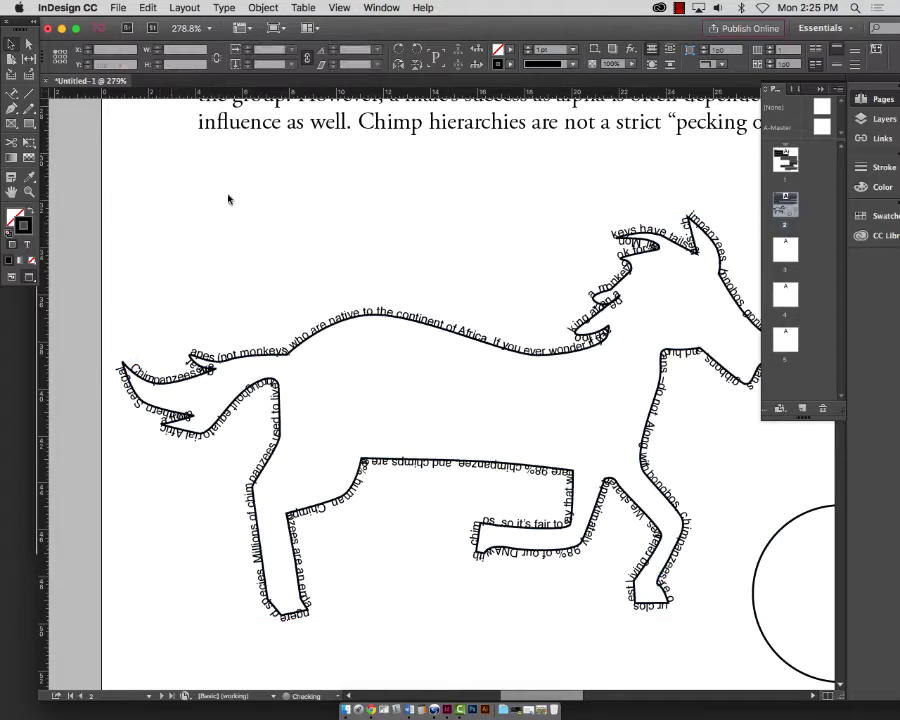
- Remove the black stroke from the horse outline so that only the text traces its shape
click(595, 368)
click(29, 191)
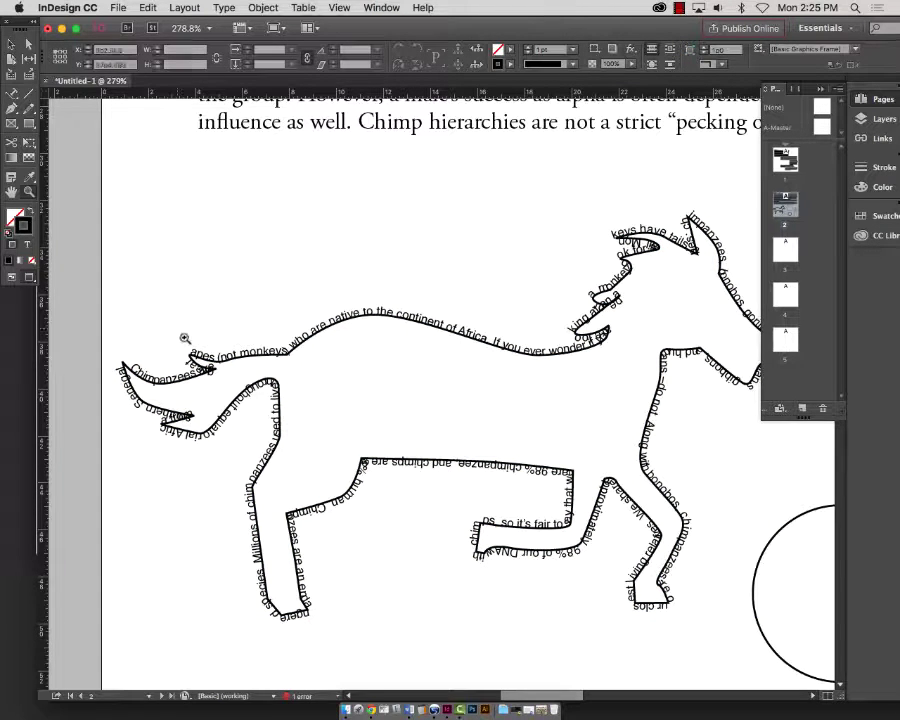
drag(185, 338, 253, 394)
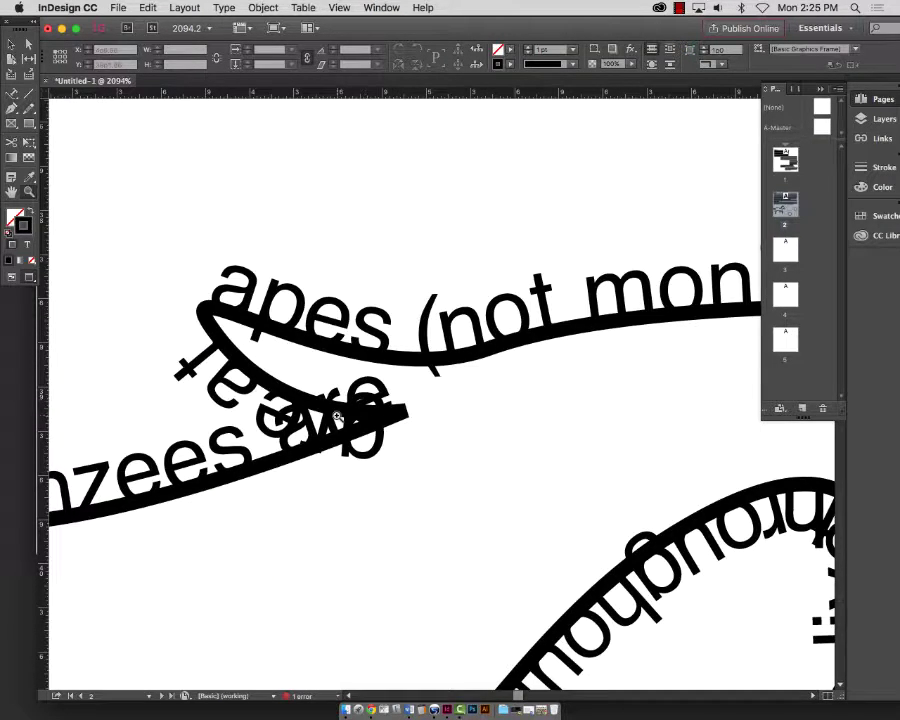
key(v)
key(super+a)
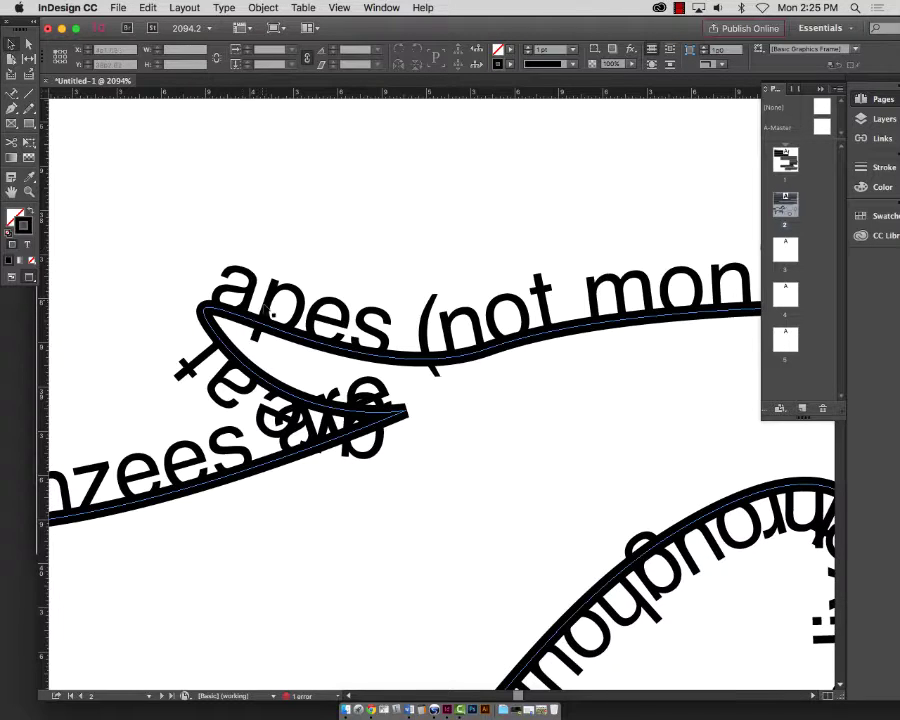
click(32, 261)
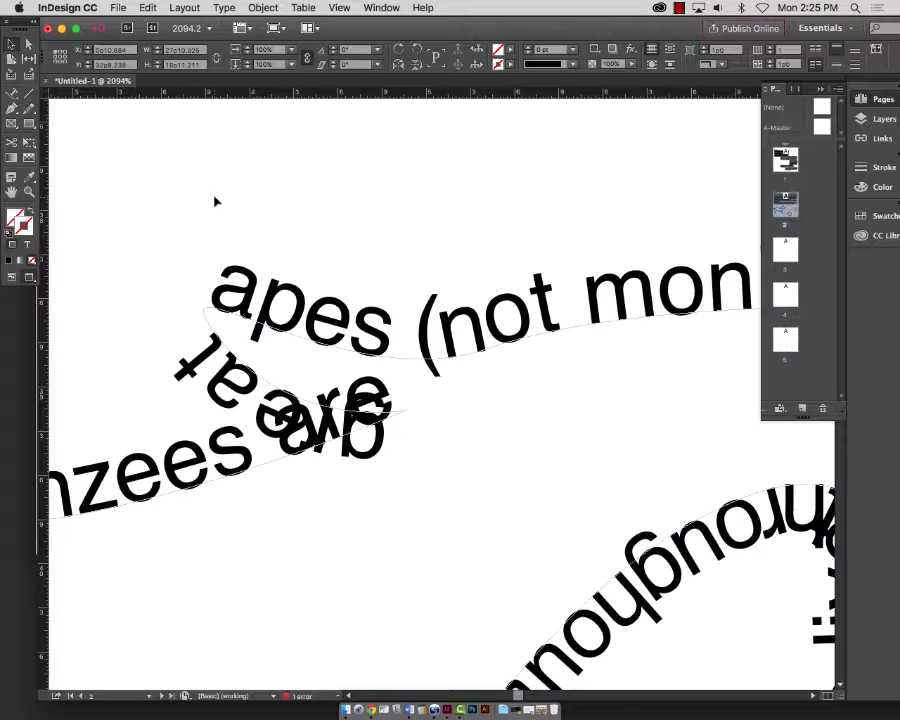
key(super+4)
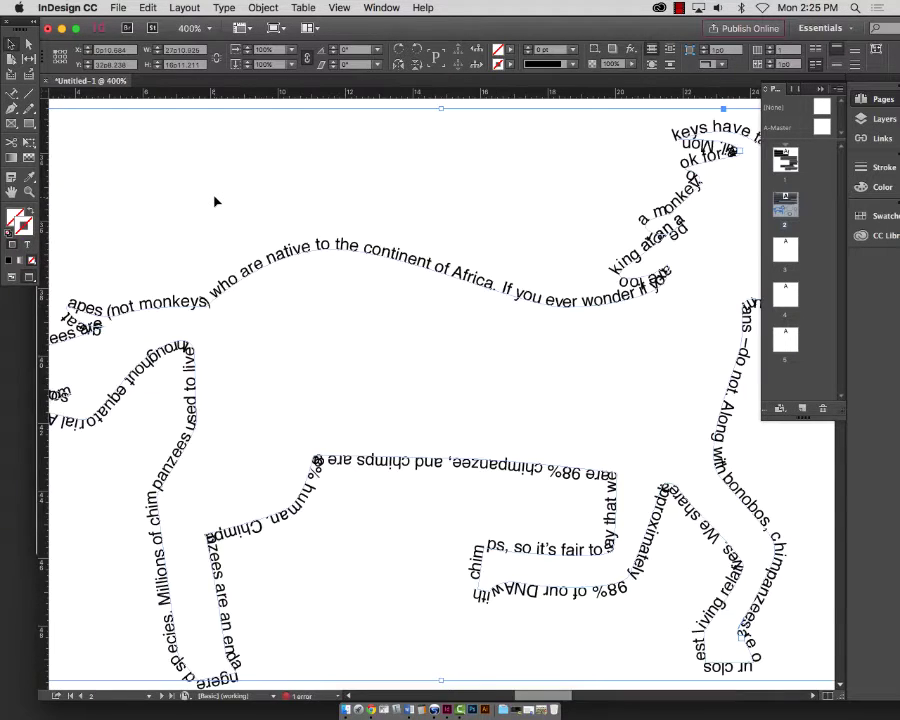
key(super+2)
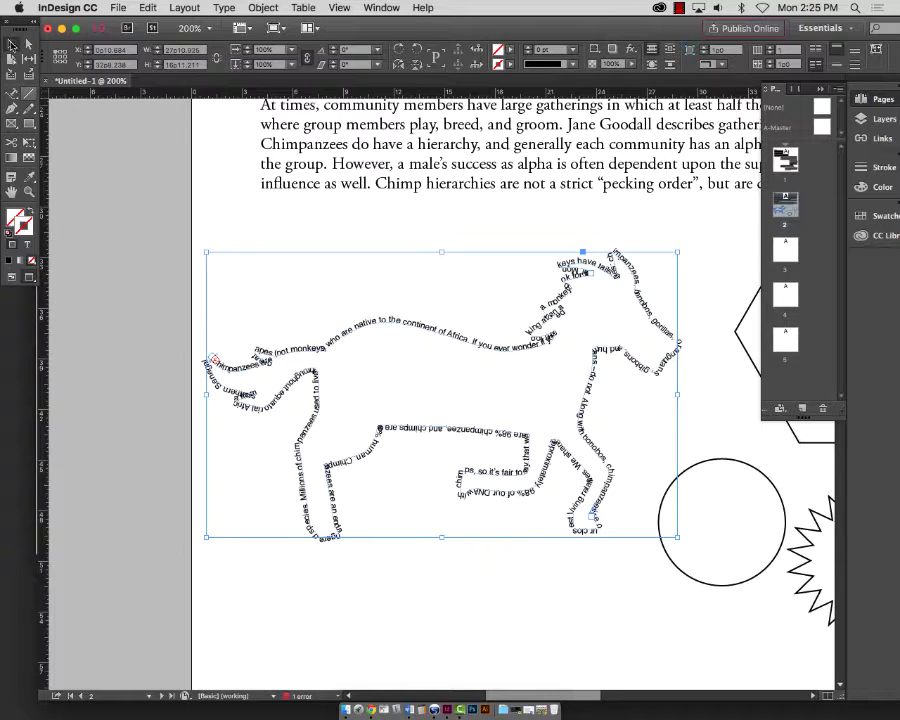
click(314, 234)
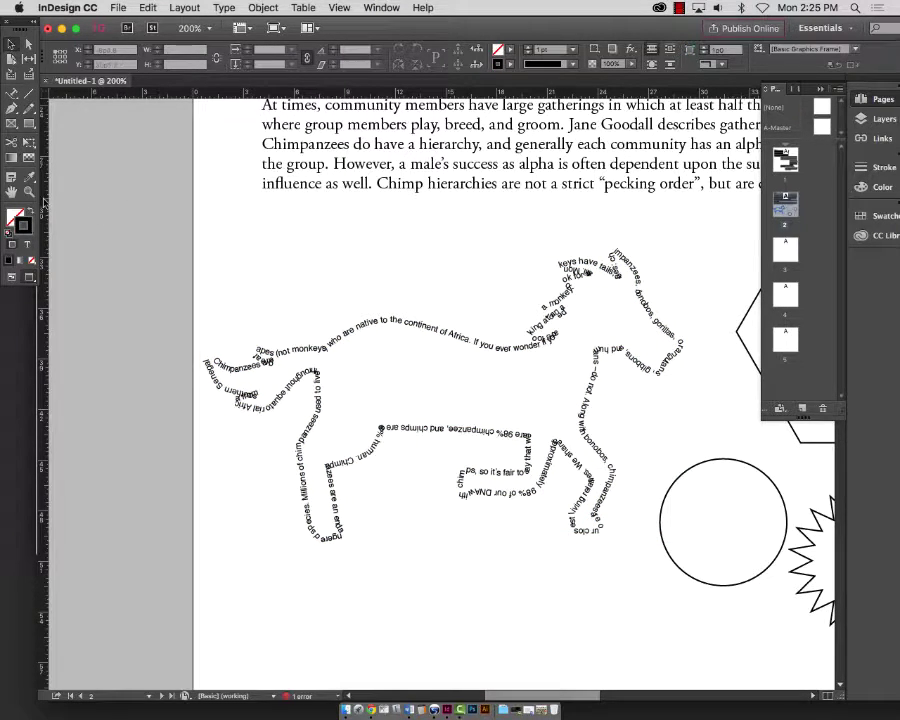
- Insert space after "Chimpanzees are" in the horse's tail text to push "great" past the tight fold
click(20, 137)
drag(208, 347, 356, 420)
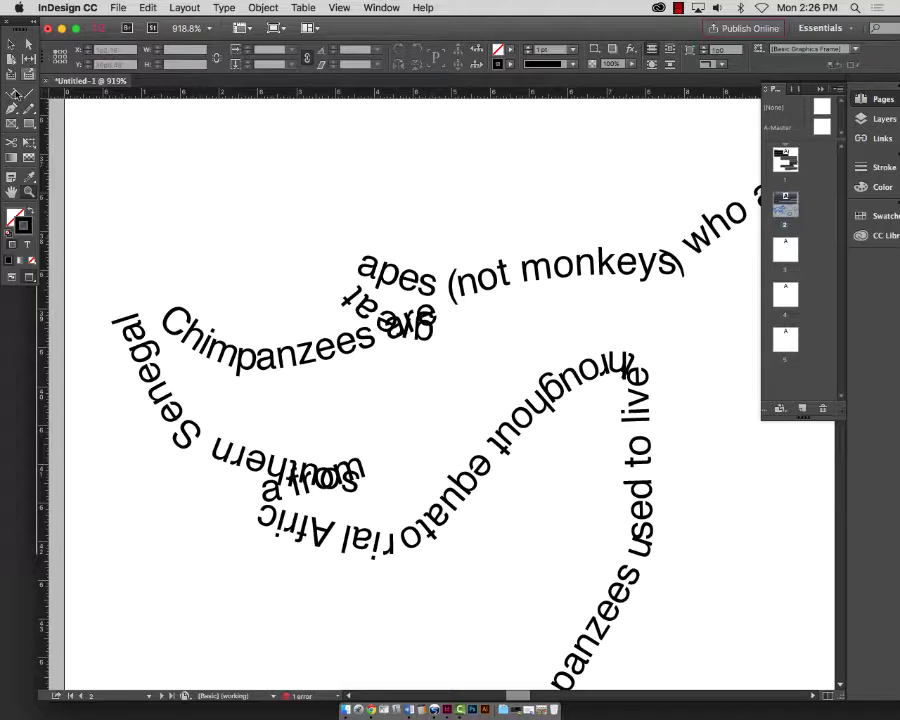
click(13, 94)
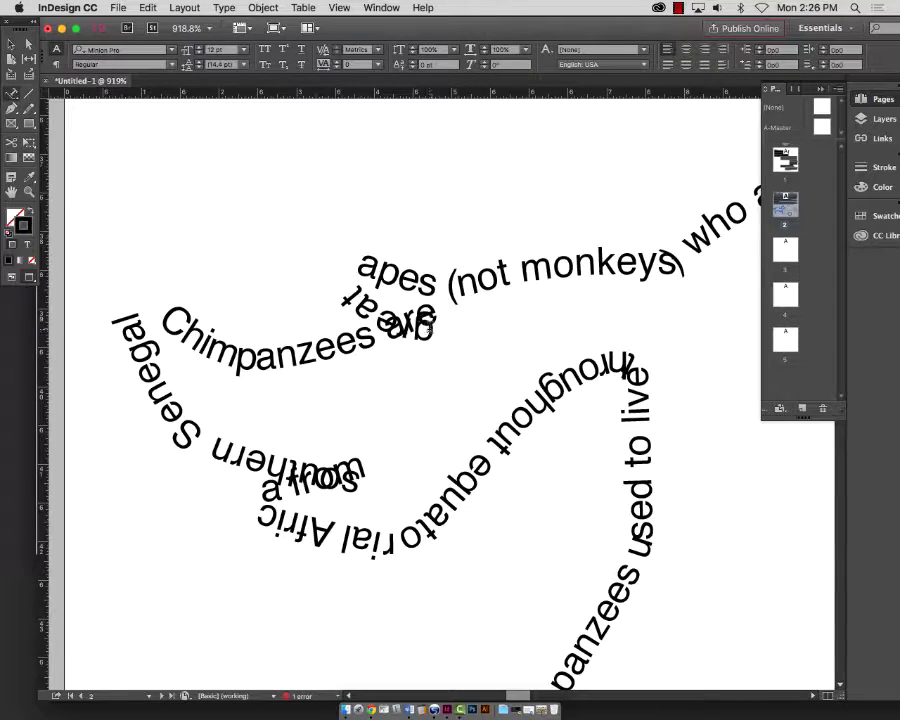
click(434, 310)
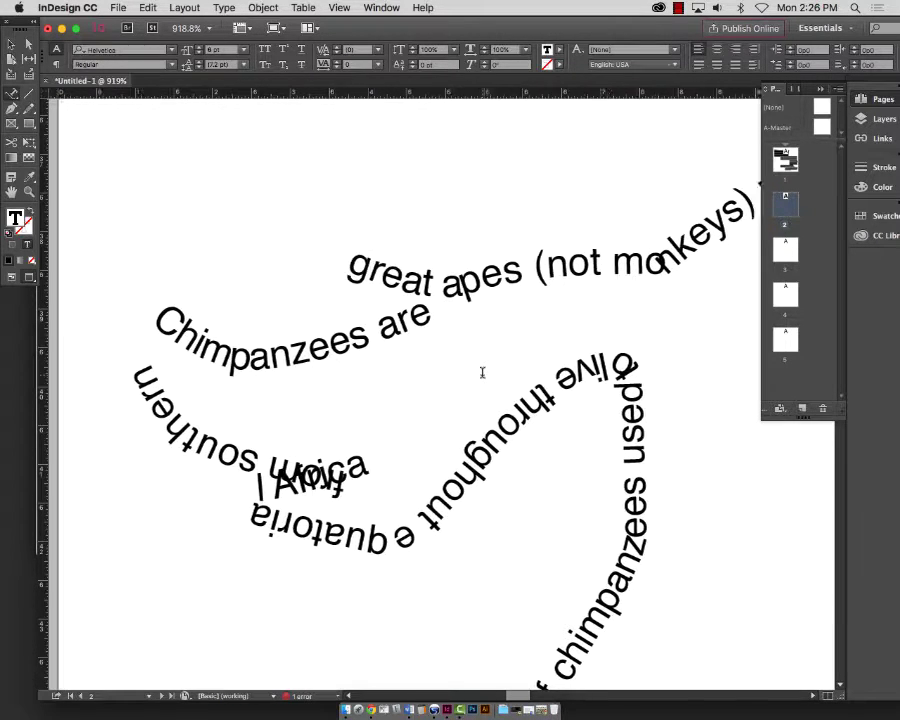
- Widen the kerning between the "o" and "n" of "monkeys" at the bend in the horse's back
scroll(481, 372, right, 5)
scroll(481, 372, left, 1)
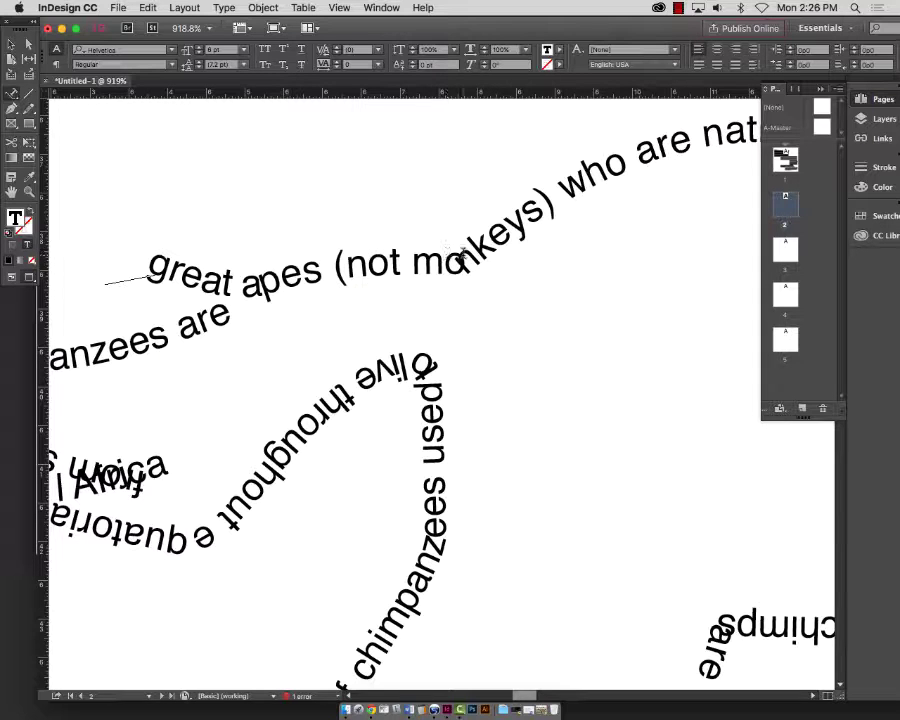
click(465, 258)
key(alt+Right)
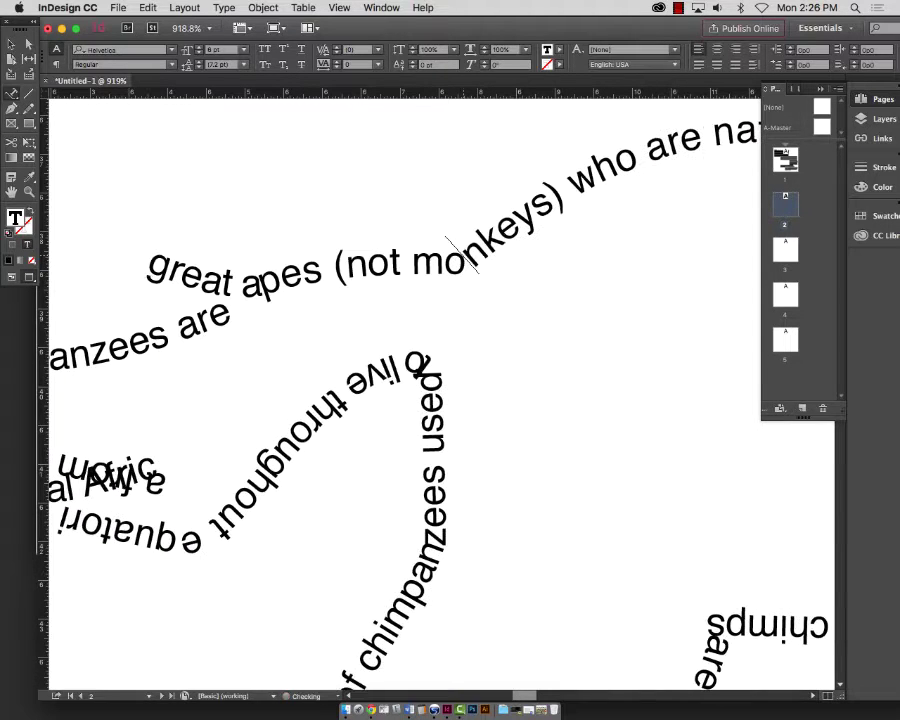
- Examine the letter spacing of the path text along the horse's back and mane, and return to the whole page
key(Right)
key(Right)
key(Right)
key(Right)
key(Right)
key(Right)
key(Right)
key(Right)
key(Right)
key(Right)
key(Right)
key(Right)
key(Right)
key(Right)
key(Right)
key(Right)
key(Right)
key(Right)
key(Right)
key(Right)
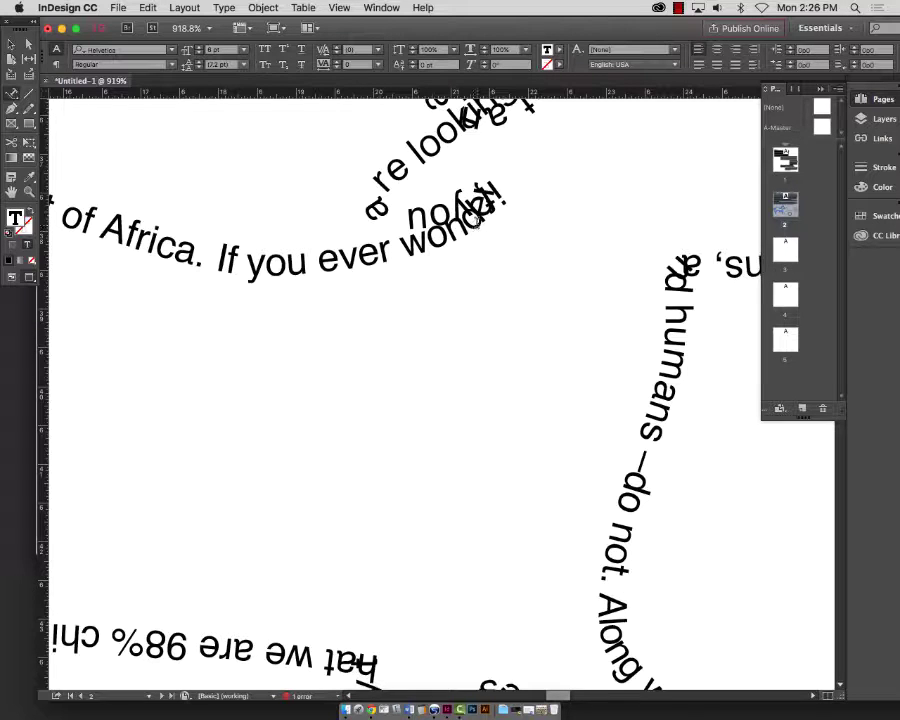
scroll(466, 272, up, 10)
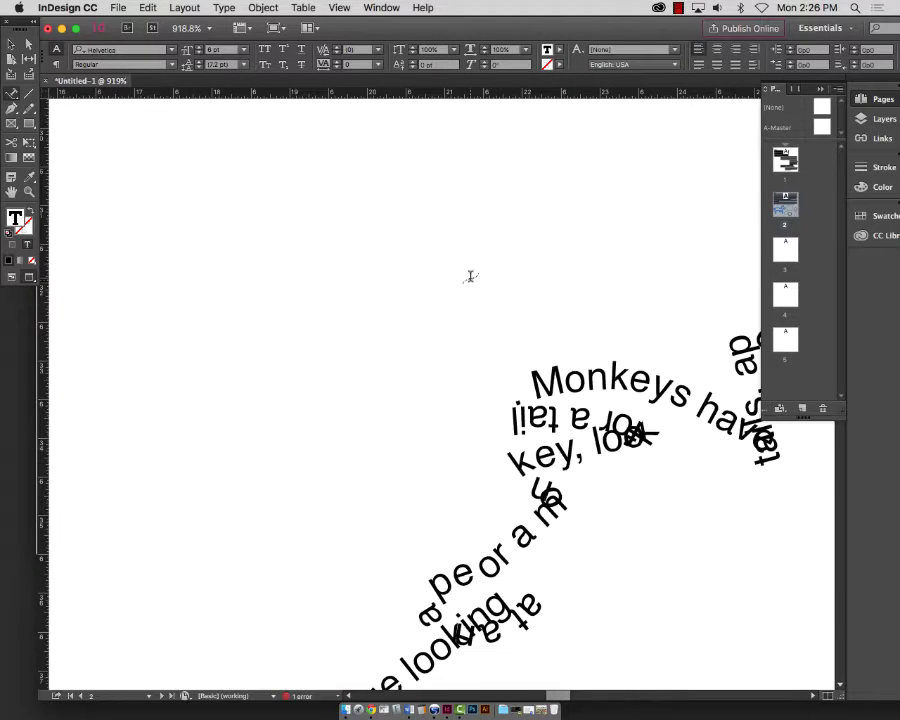
scroll(476, 278, down, 2)
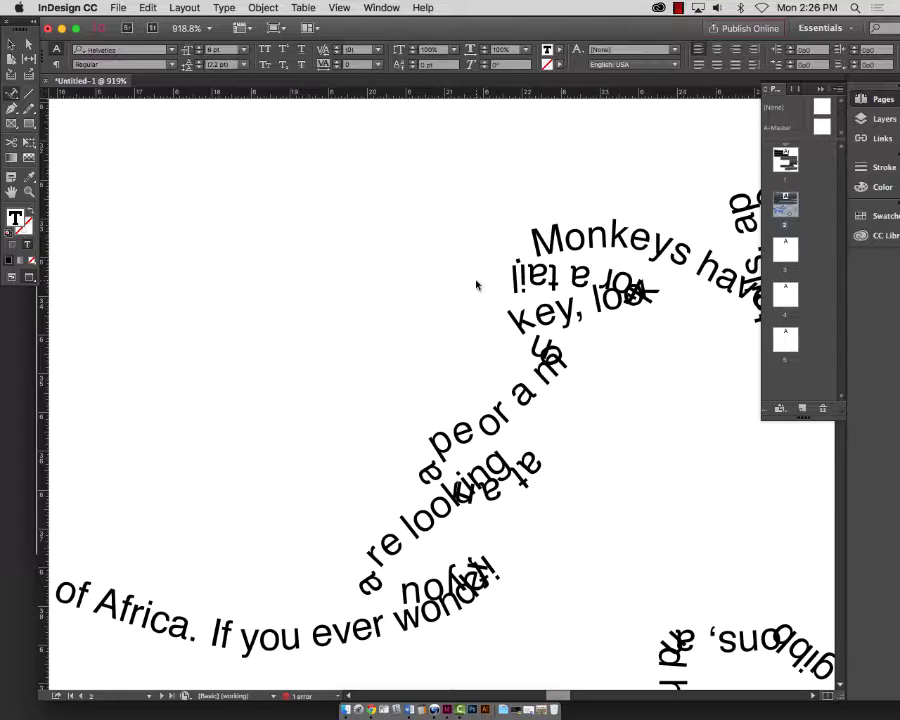
key(super+0)
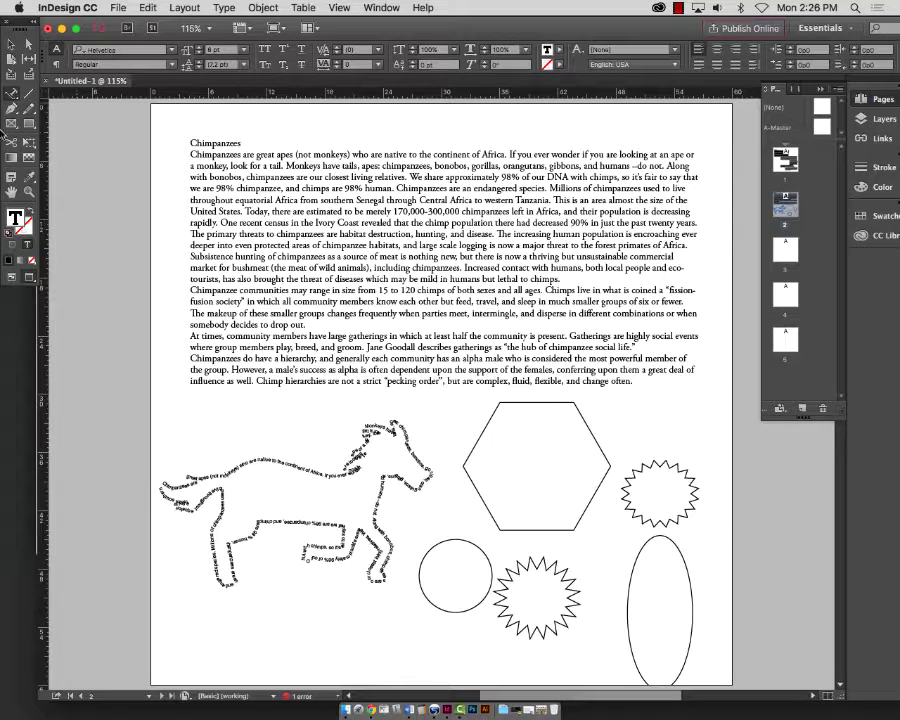
- Place the Chimpanzee text document along the hexagon from its upper-left corner with Type on a Path, and delete its heading line
click(31, 197)
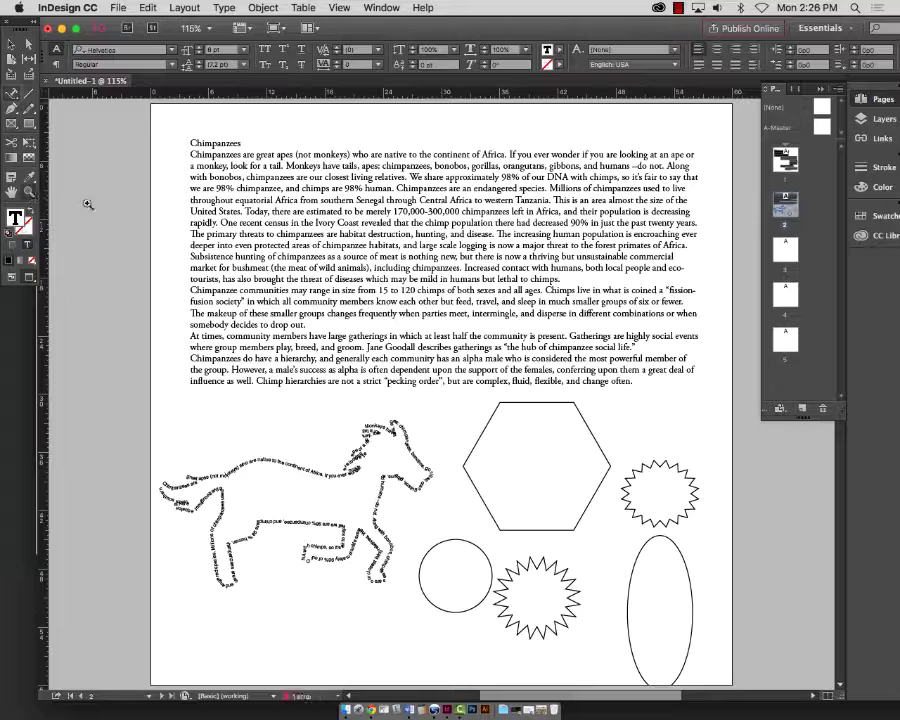
drag(470, 386, 648, 552)
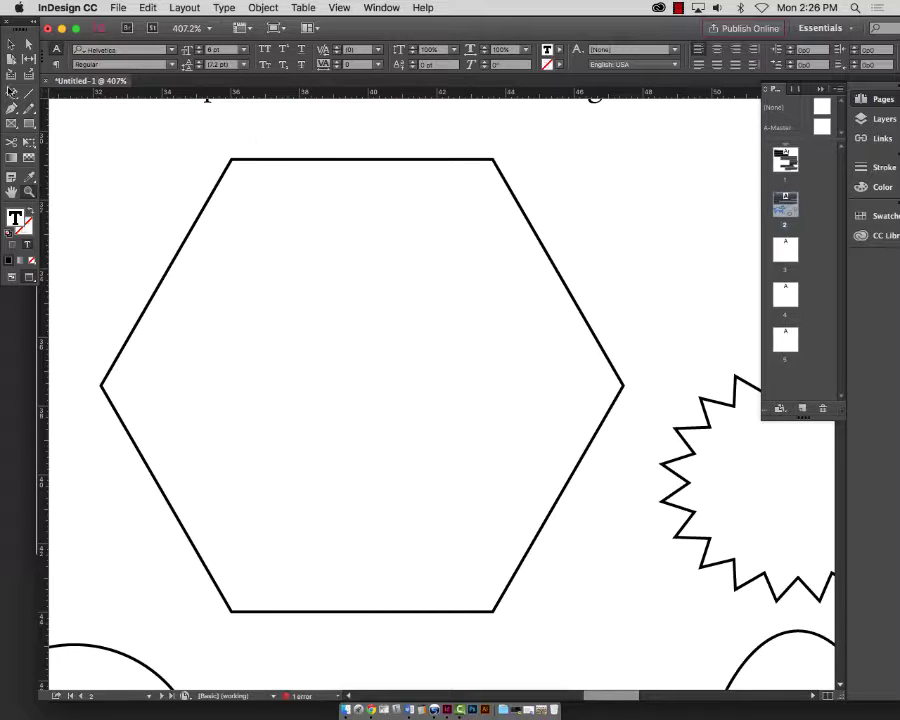
click(233, 157)
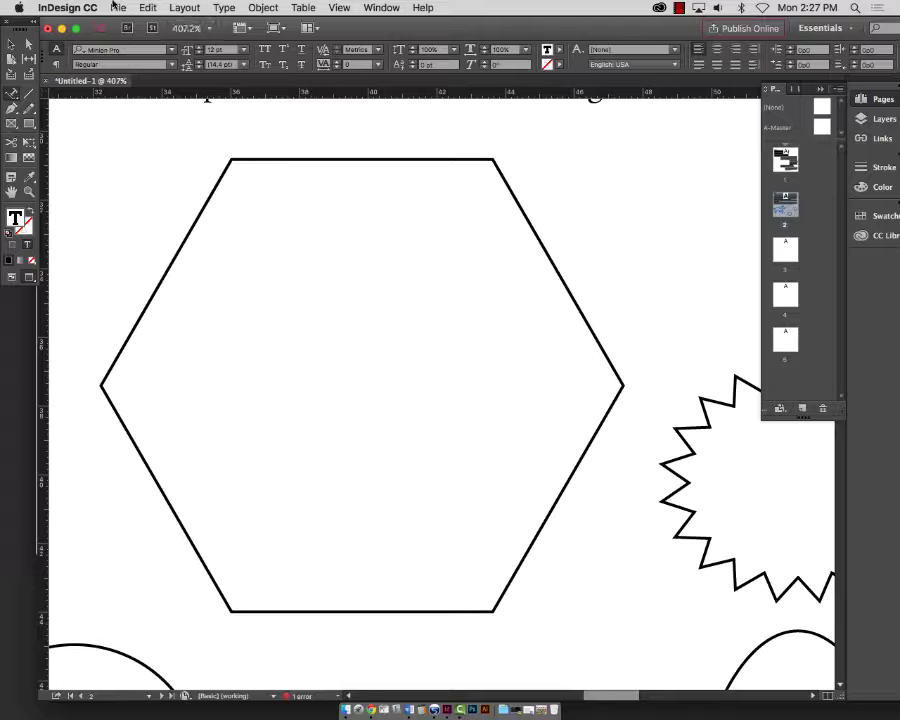
key(super+d)
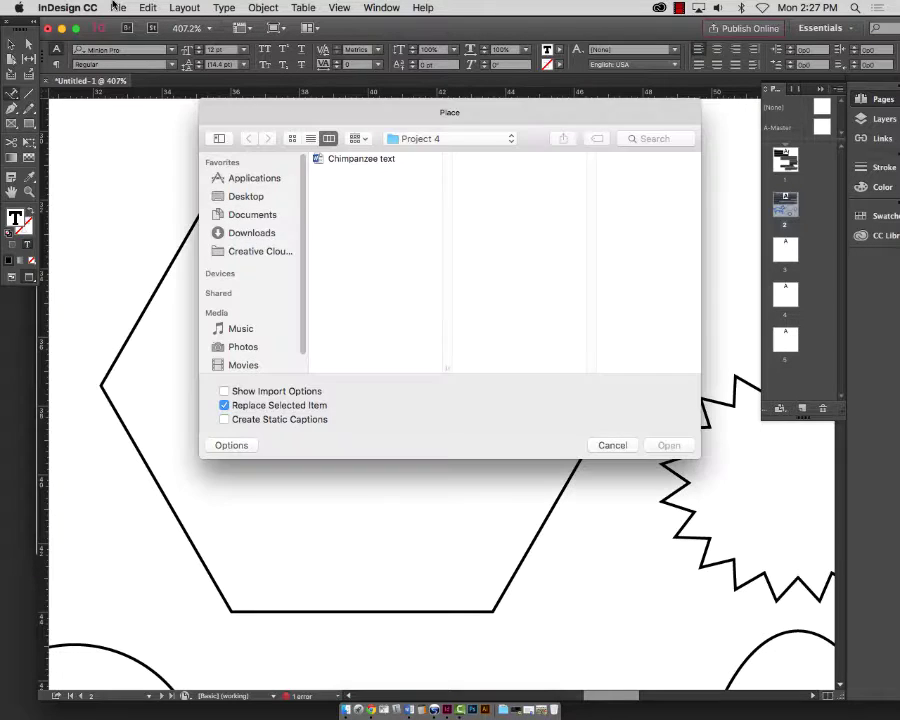
click(365, 158)
key(Return)
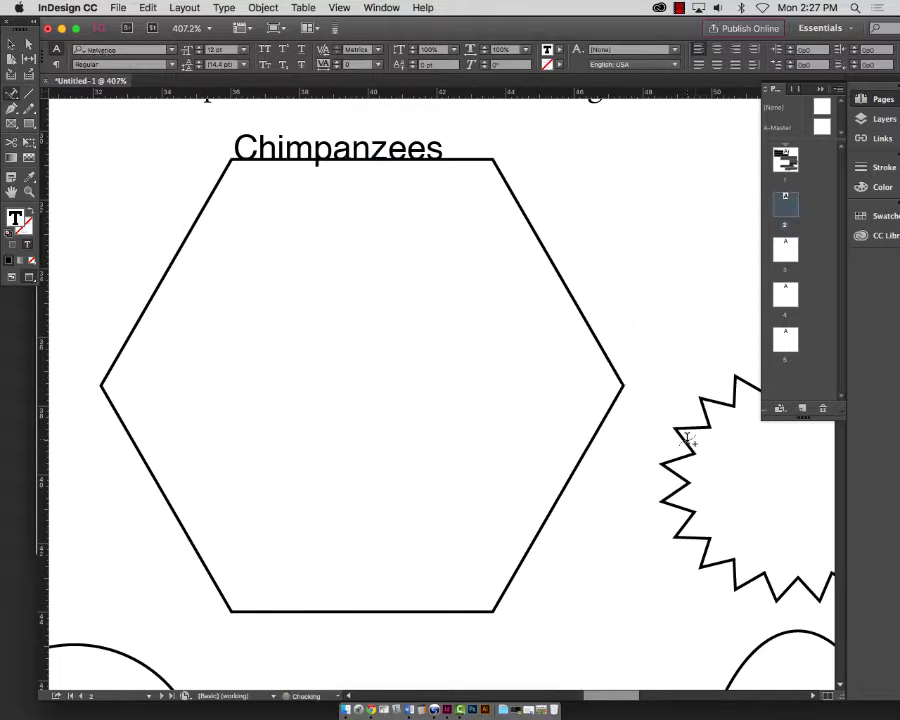
drag(437, 148, 227, 138)
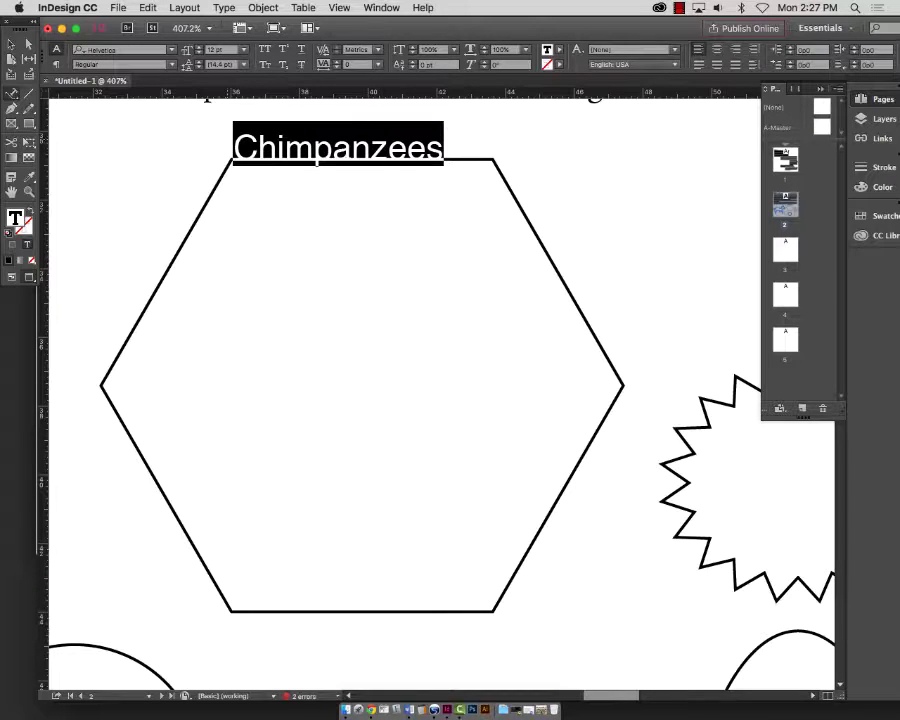
key(BackSpace)
key(super+v)
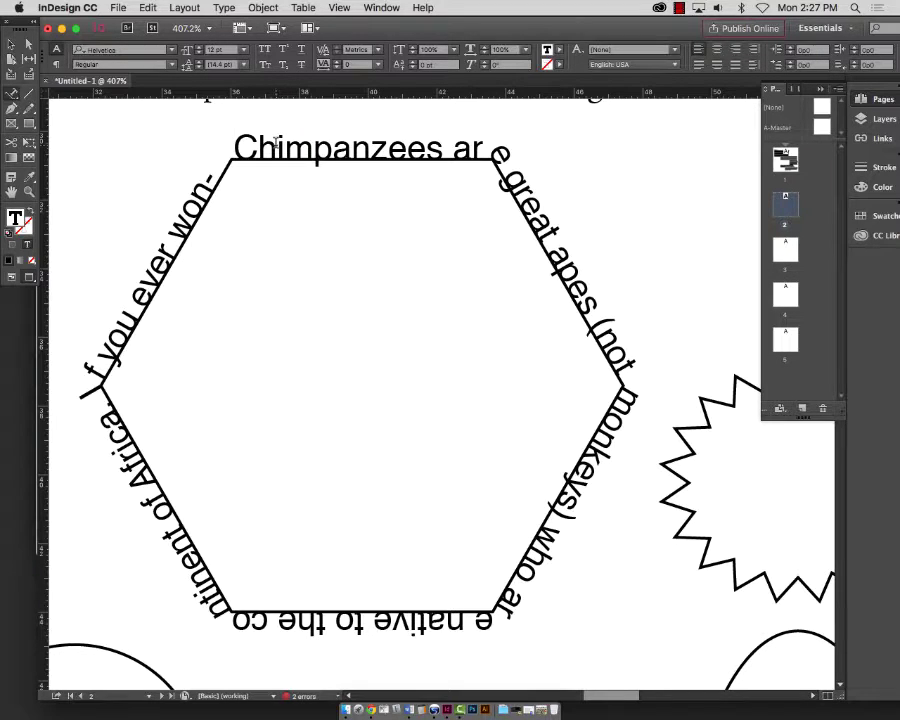
- Reduce all of the text running along the hexagon to 6 pt
key(super+a)
click(243, 49)
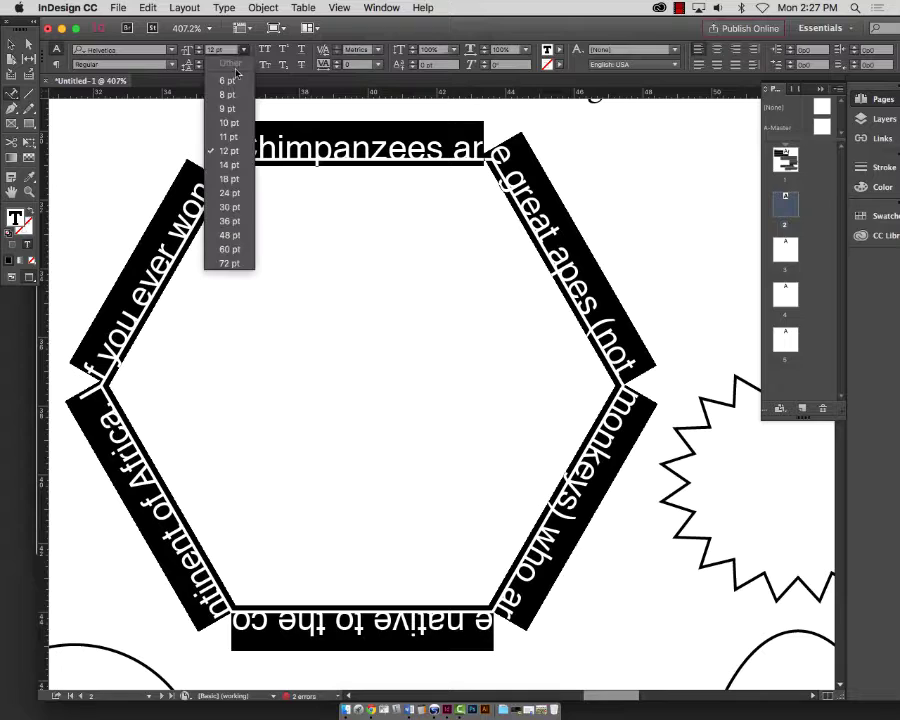
click(228, 100)
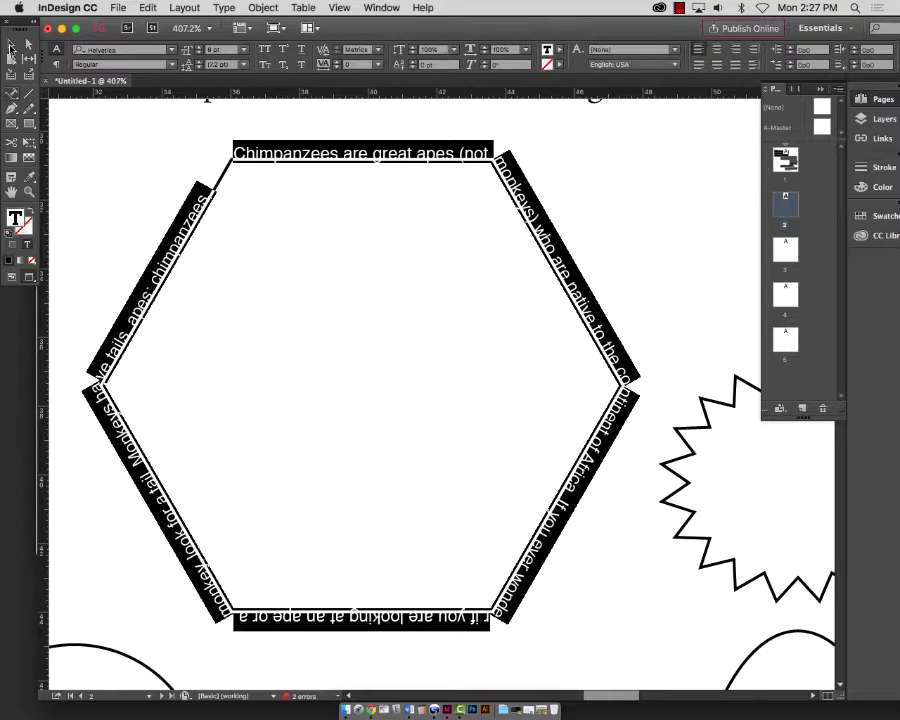
click(11, 44)
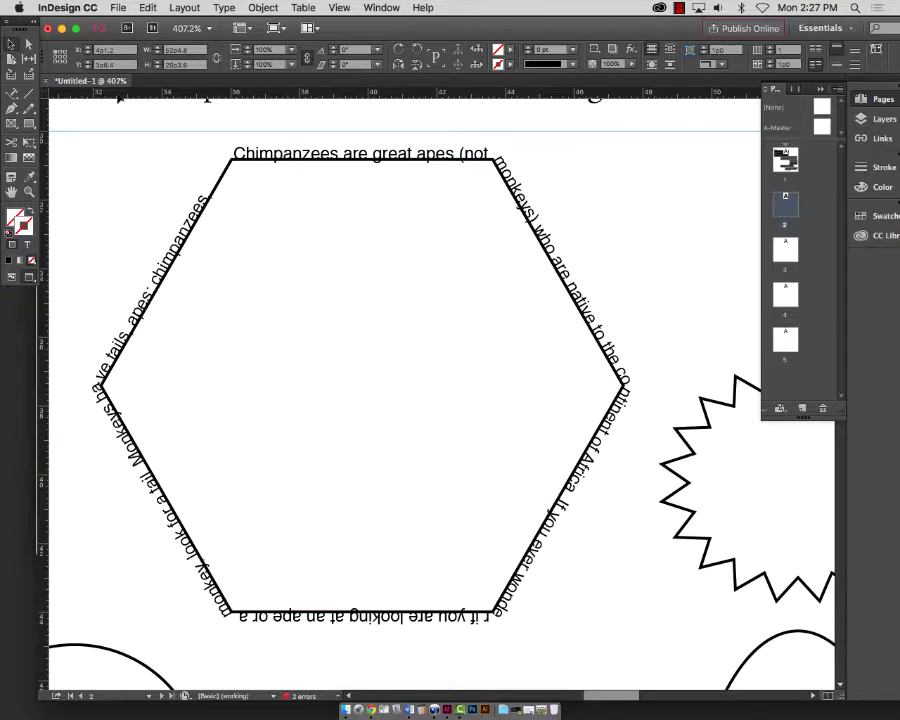
- Remove the black stroke from the hexagon so that only its path text remains, and show the whole page
click(273, 182)
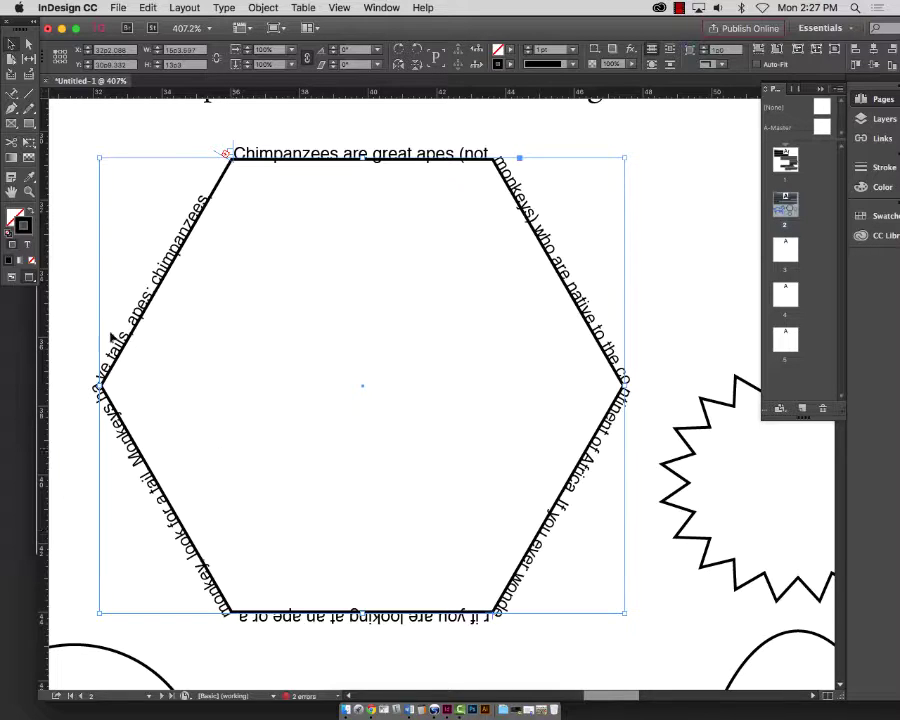
click(23, 227)
click(14, 220)
key(x)
click(31, 261)
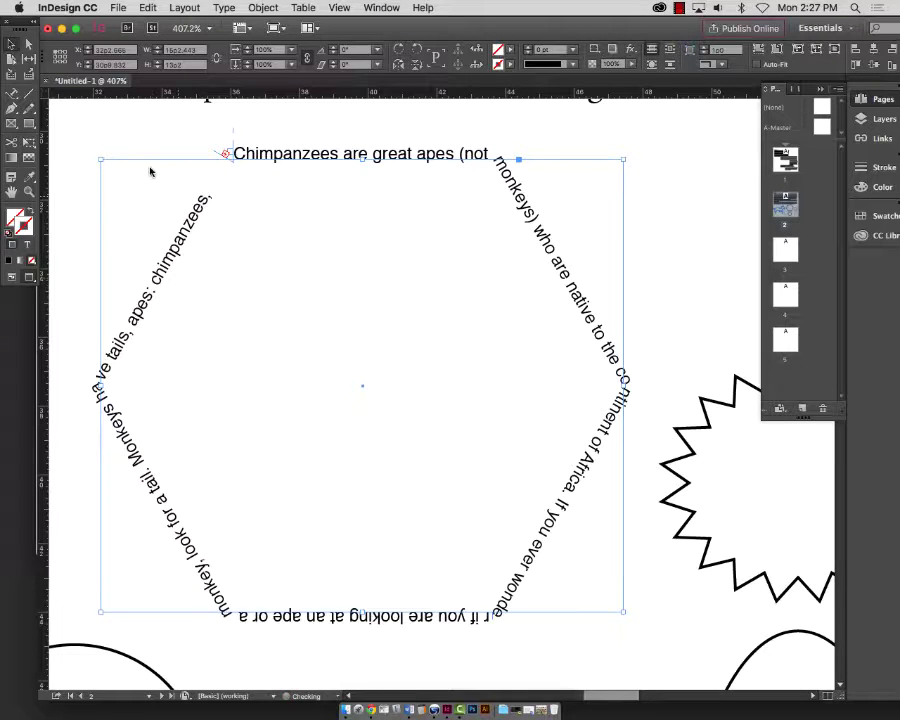
click(562, 188)
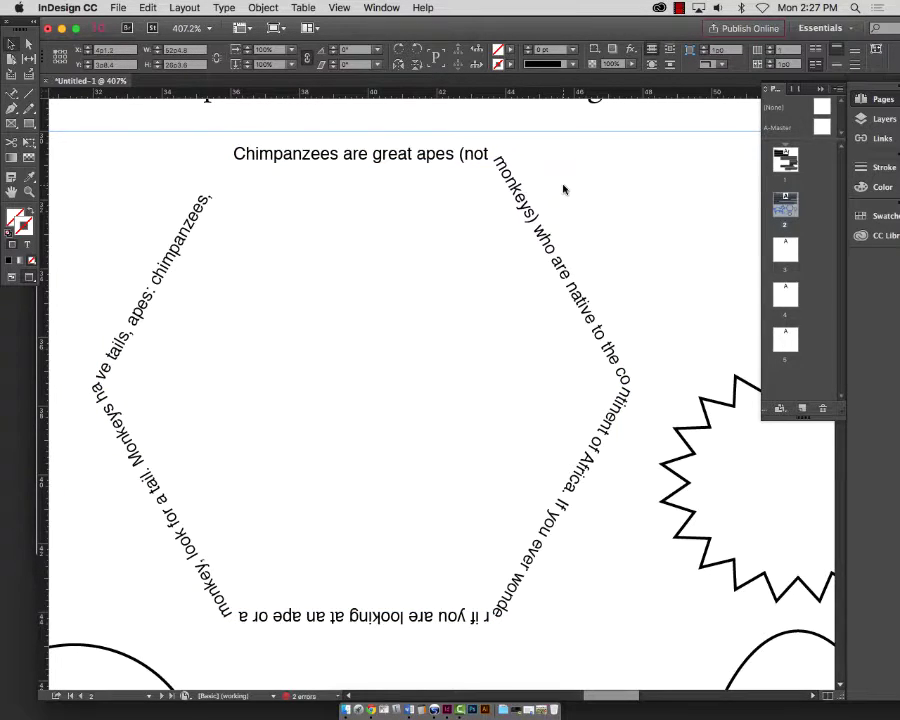
key(super+0)
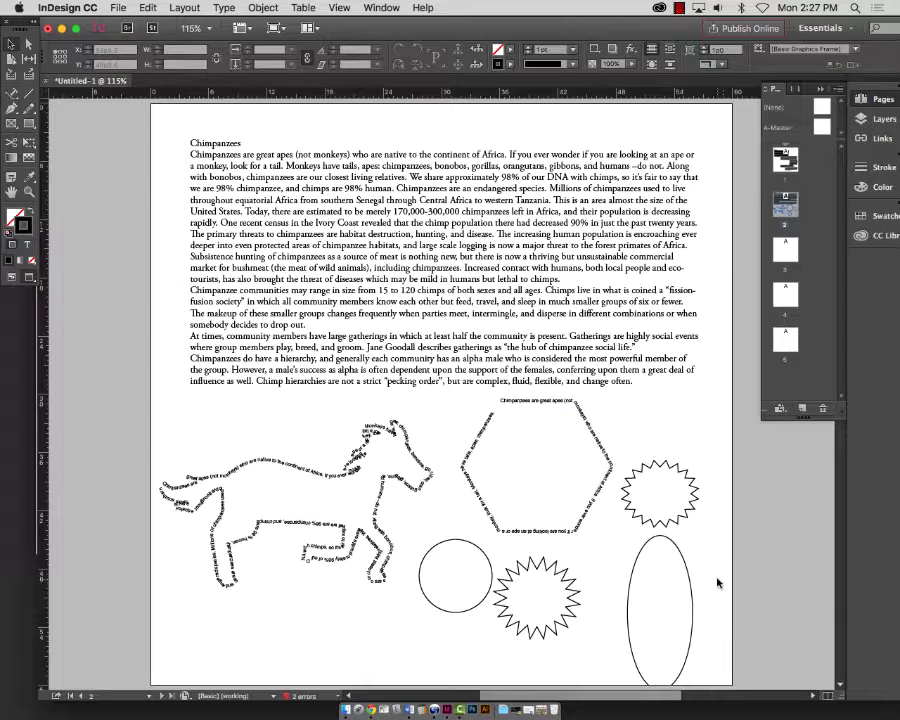
- Examine the hexagon's path text and the empty circle and starburst up close, and return to the whole page
click(30, 193)
drag(432, 395, 655, 542)
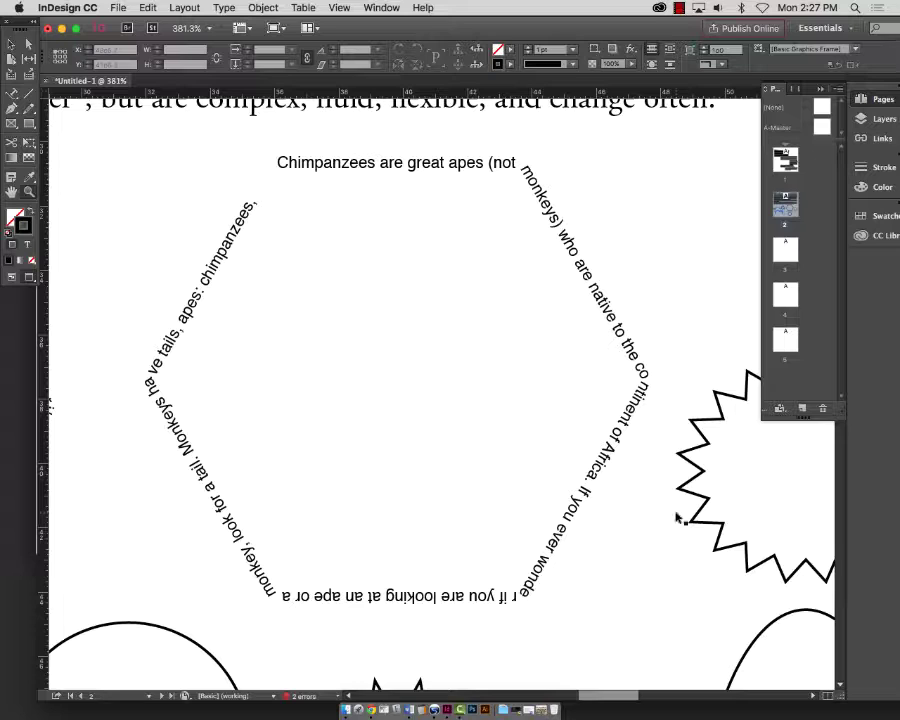
key(super+0)
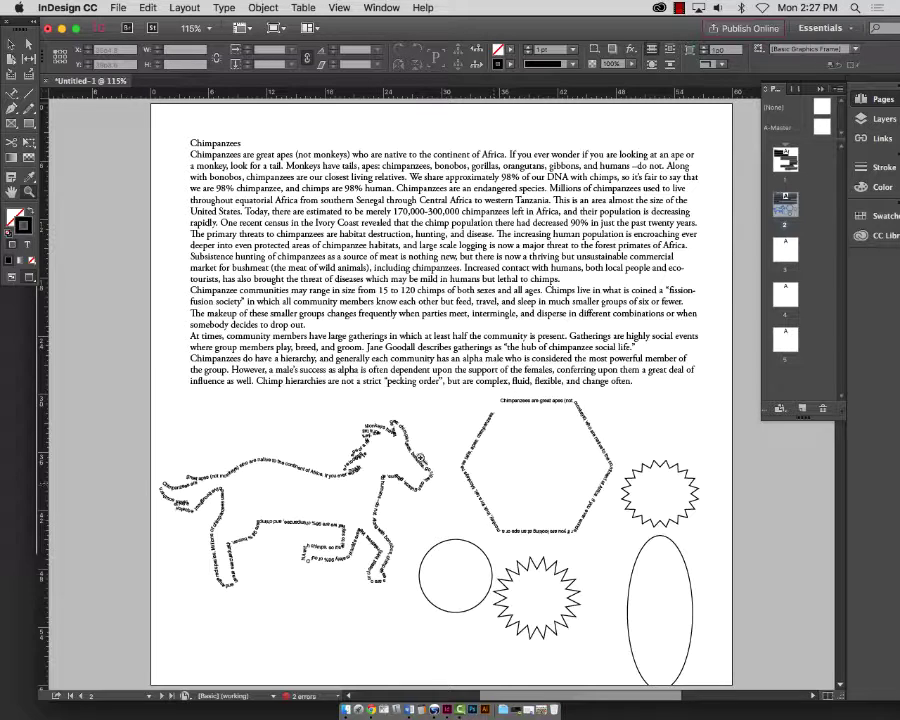
drag(283, 375, 423, 444)
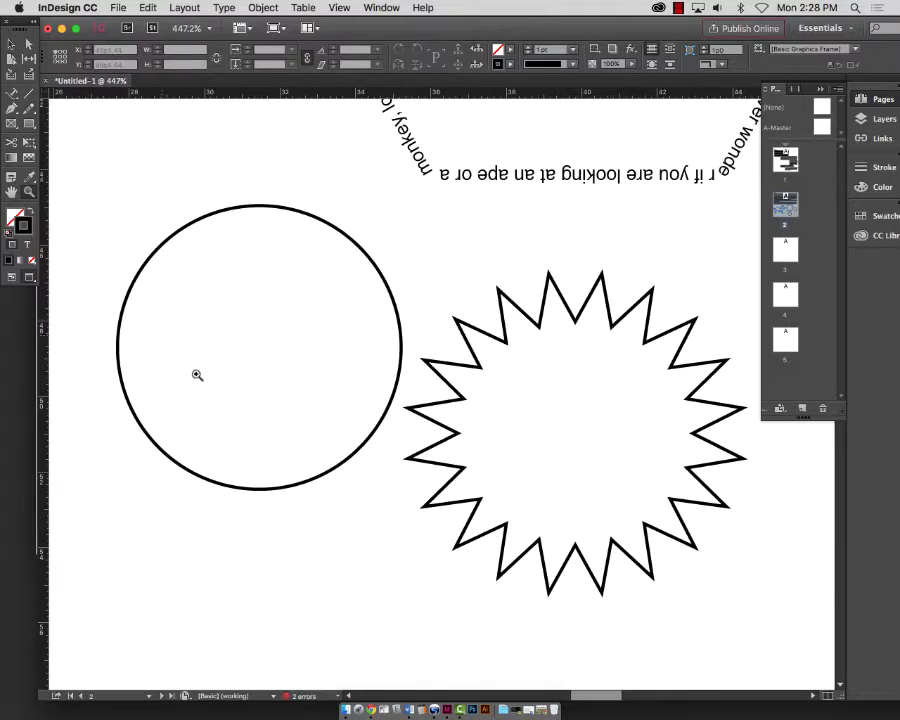
click(8, 44)
key(super+0)
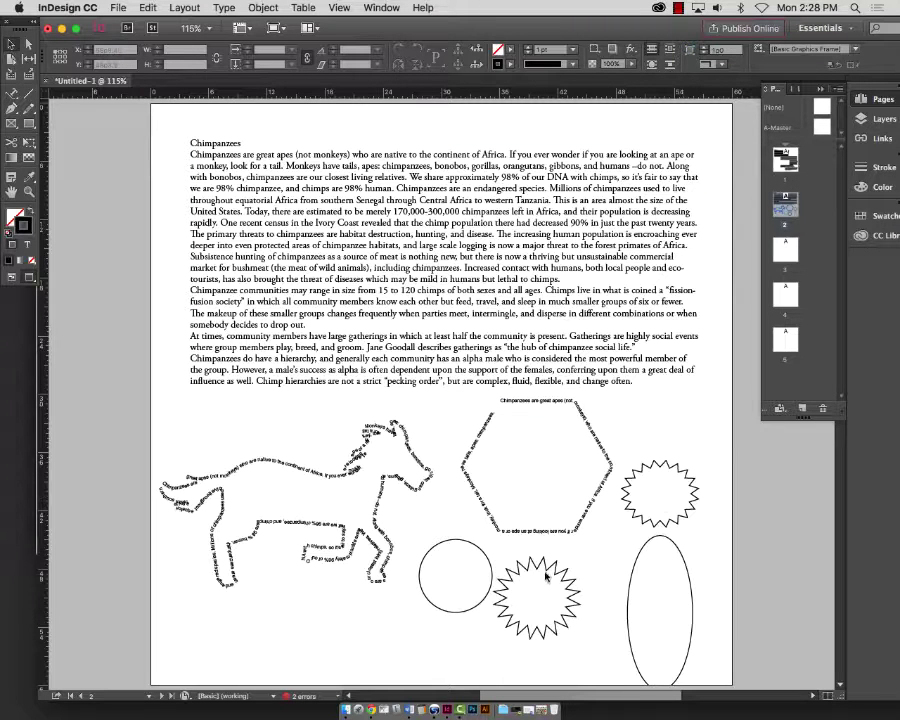
- Move the two starbursts and the ellipse off the page's right edge, and shift the hexagon text to the page's left edge
drag(535, 633, 697, 511)
shift+click(608, 468)
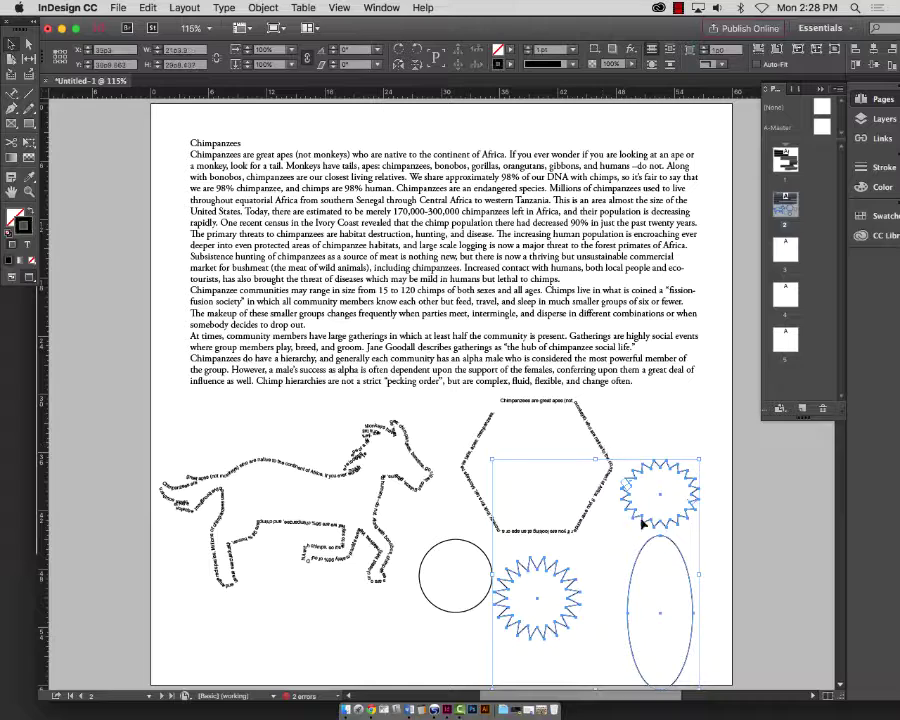
drag(643, 523, 803, 505)
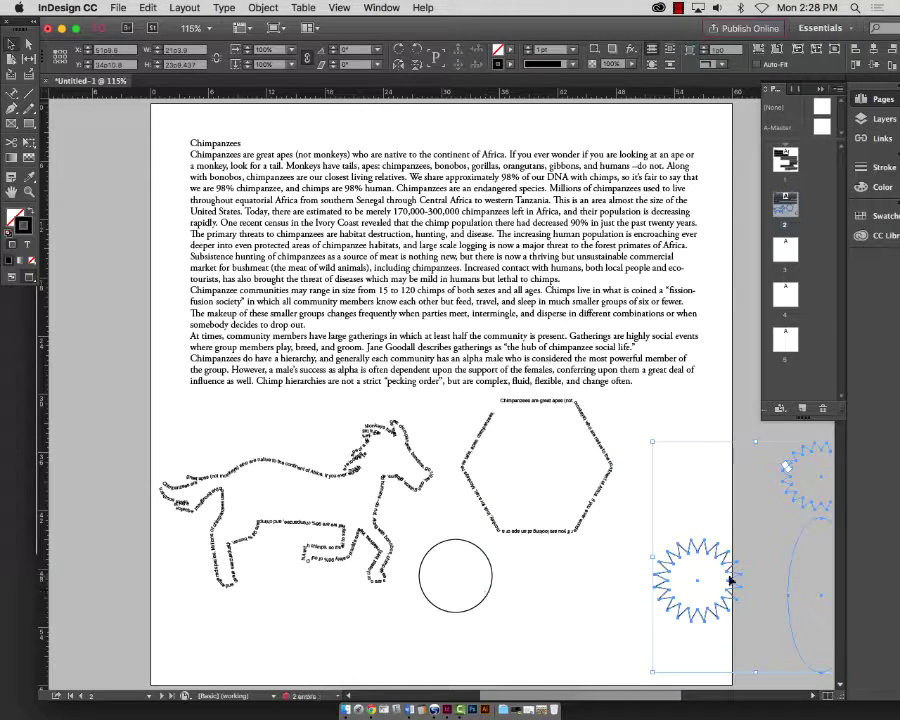
drag(676, 610, 235, 428)
- Enlarge the circle proportionally to about 24p9 wide and position it in the space beside the horse
click(424, 577)
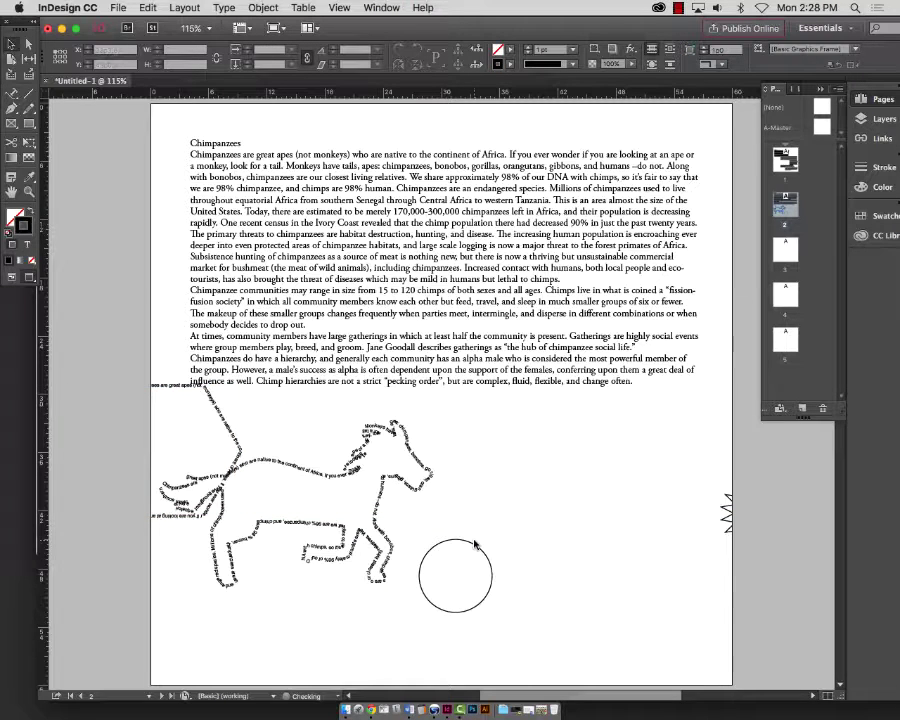
mouse_move(492, 540)
mouse_down()
mouse_move(603, 490)
mouse_move(631, 400)
mouse_up()
drag(478, 416, 528, 451)
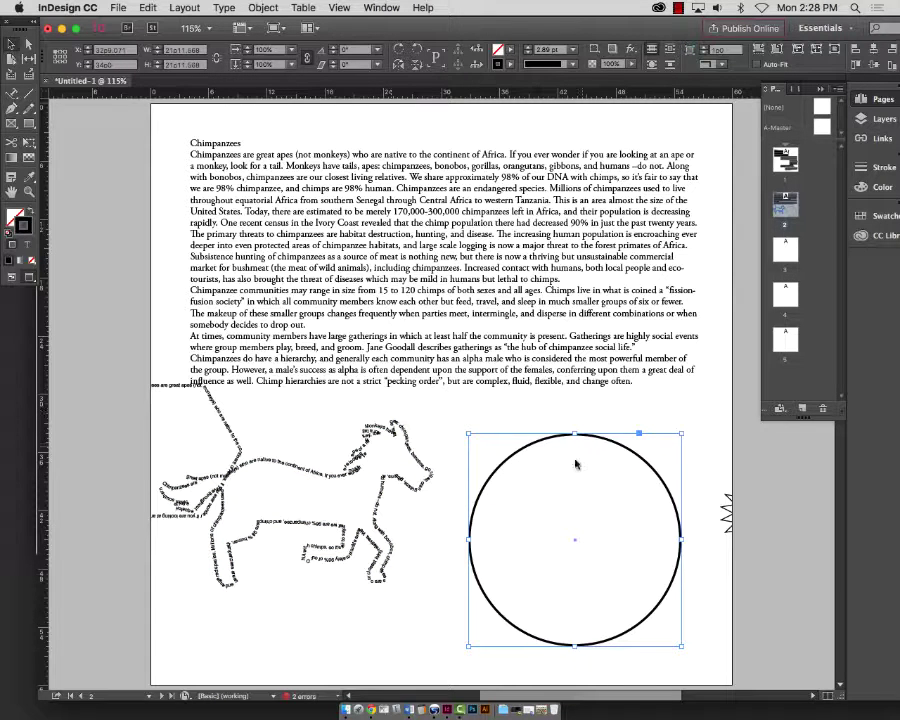
mouse_move(682, 433)
mouse_down()
mouse_move(699, 402)
mouse_move(709, 406)
mouse_up()
- Place the Chimpanzee text document inside the enlarged circle with the Type tool
click(29, 191)
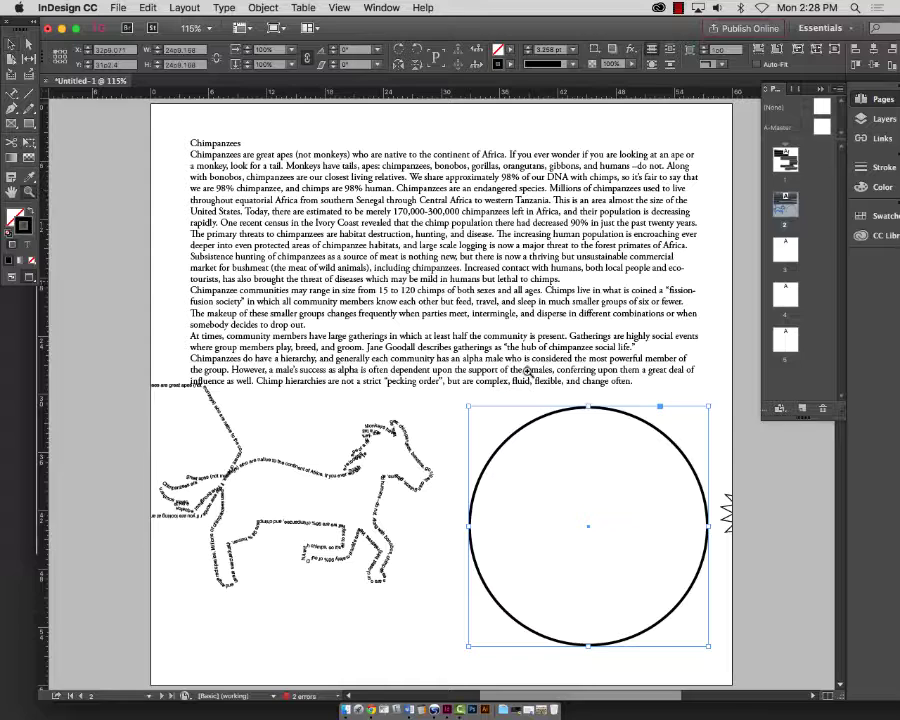
drag(464, 400, 795, 645)
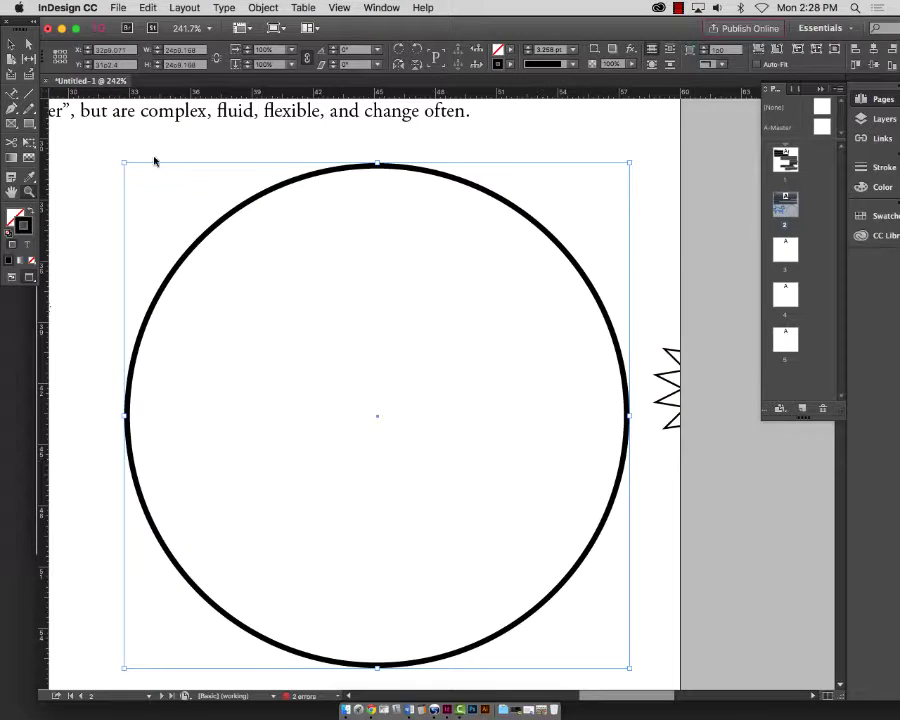
click(12, 93)
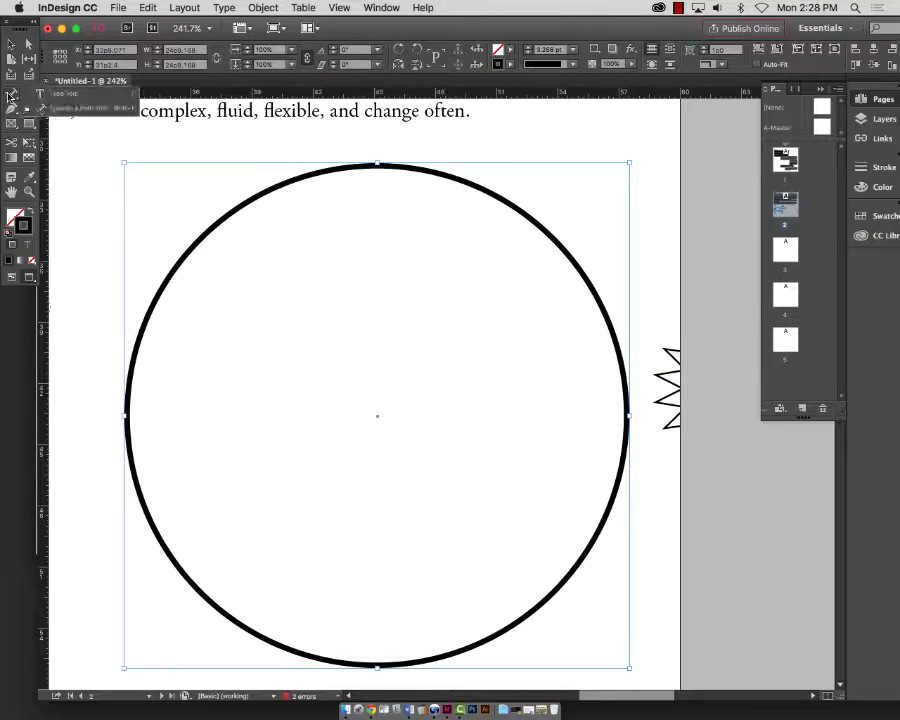
click(69, 97)
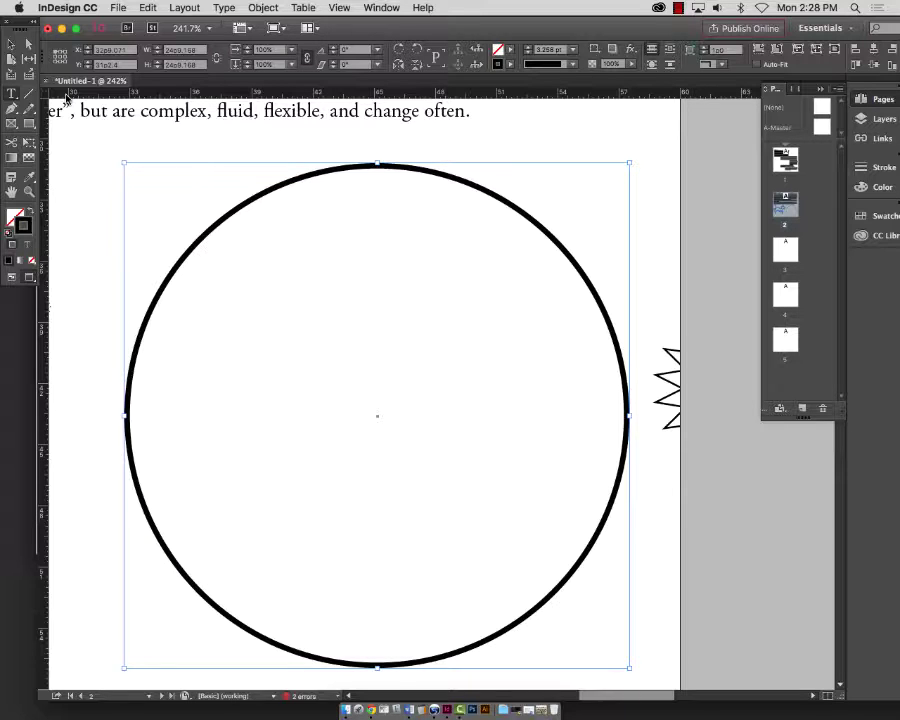
click(374, 173)
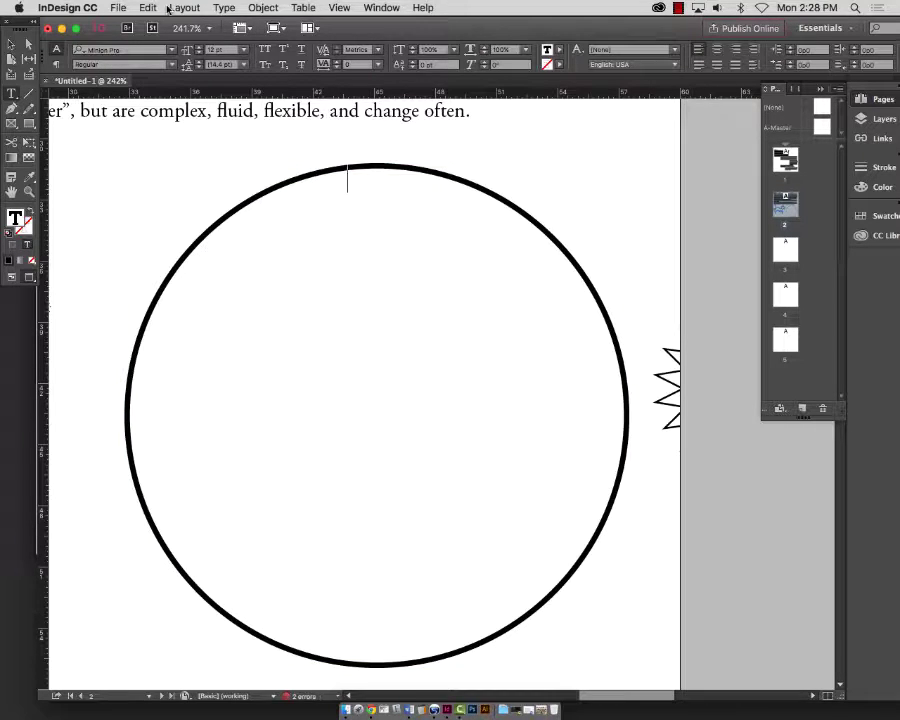
key(super+d)
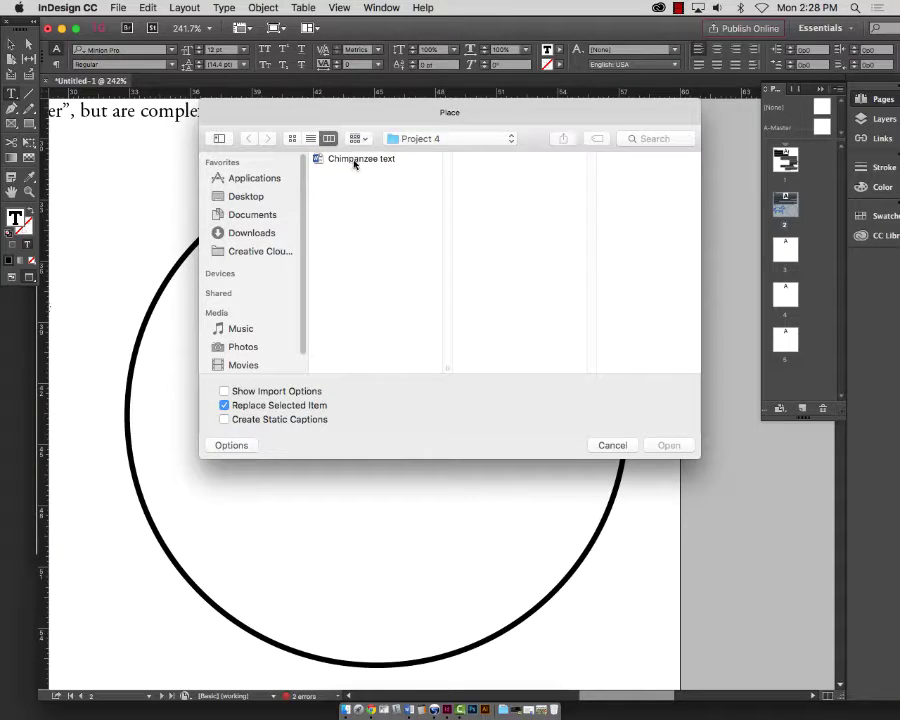
click(355, 164)
click(669, 445)
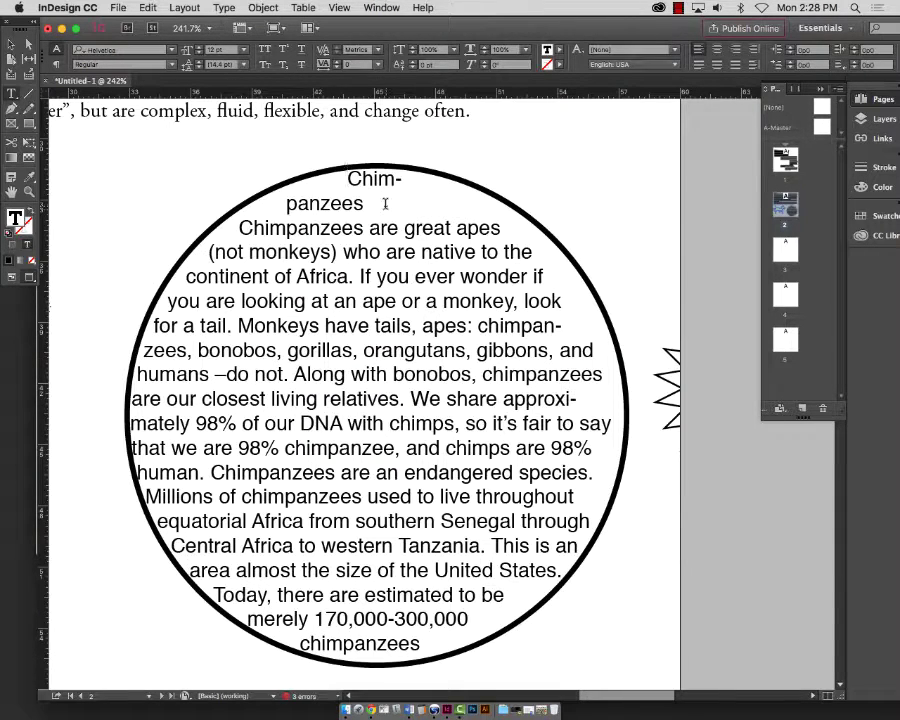
- Delete the heading line and the empty line it leaves at the start of the circle's text
drag(385, 204, 281, 176)
key(BackSpace)
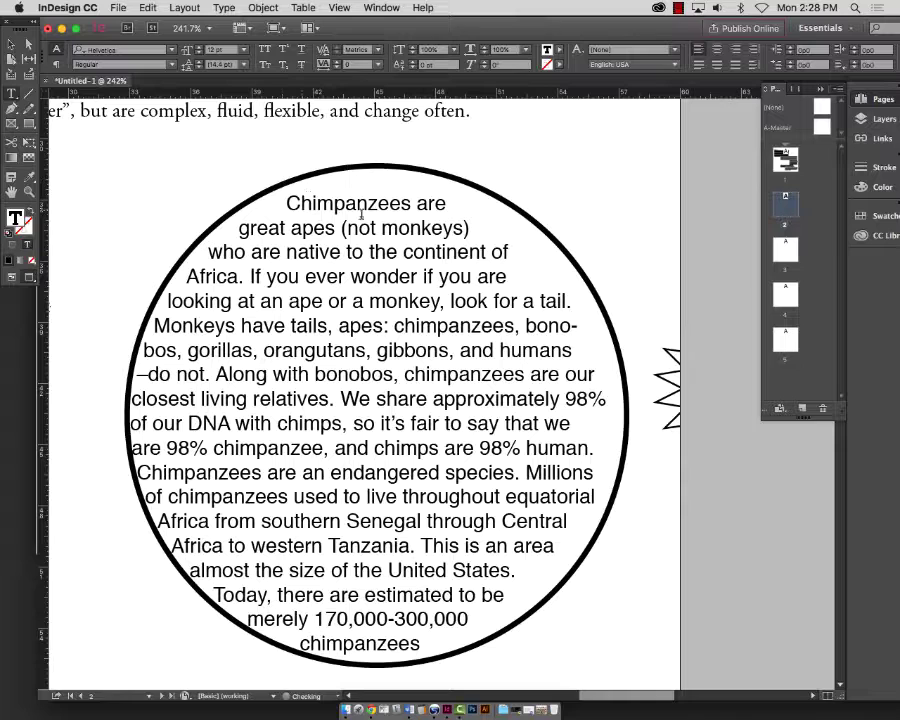
click(289, 202)
key(BackSpace)
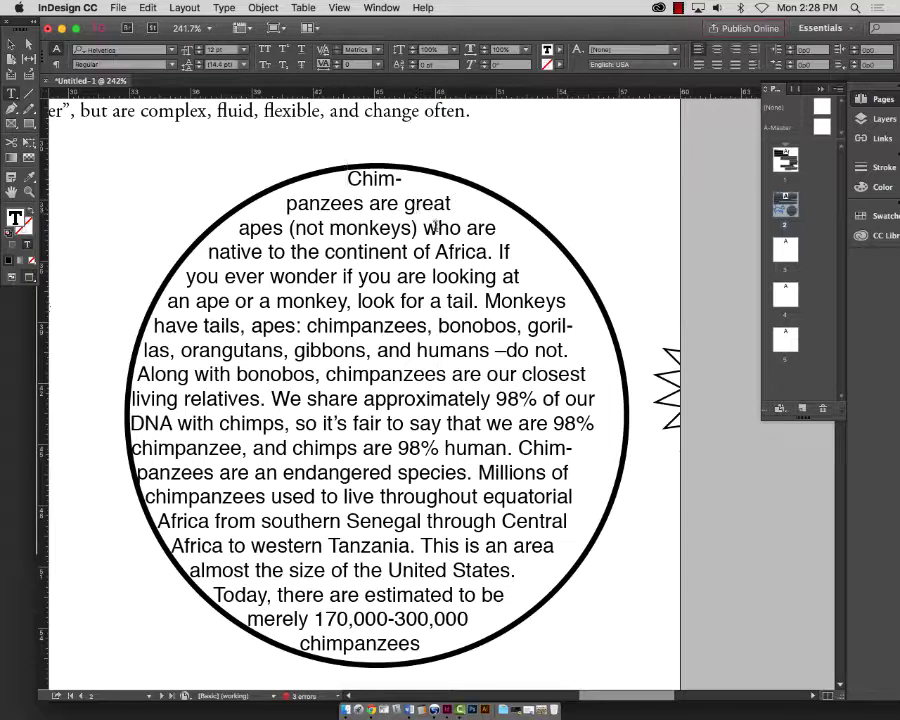
- Turn off hyphenation for all of the text inside the circle, and remove the circle's black stroke
key(super+a)
click(57, 64)
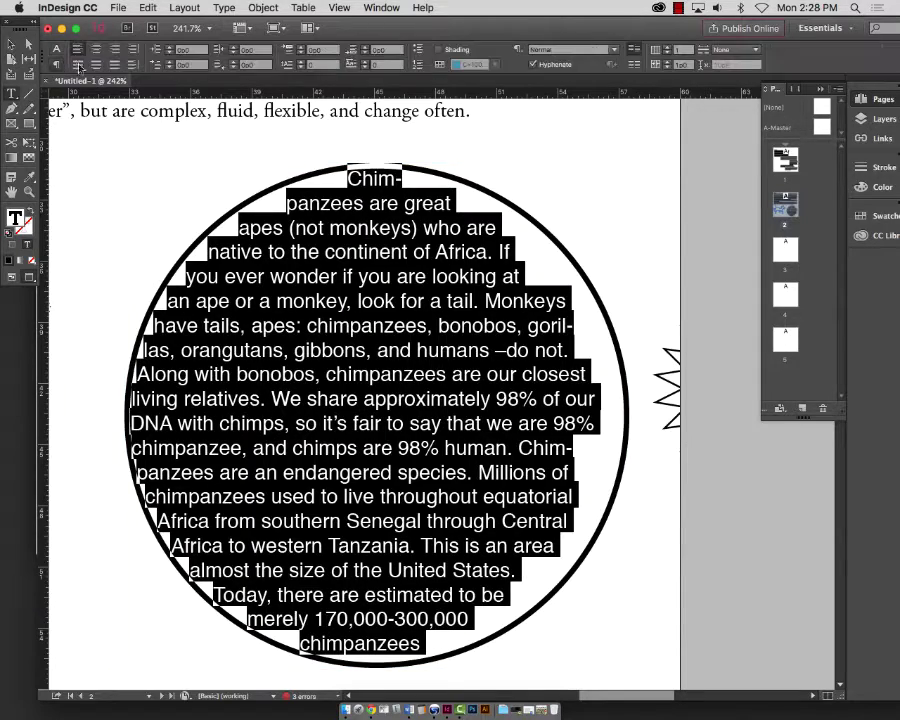
click(534, 65)
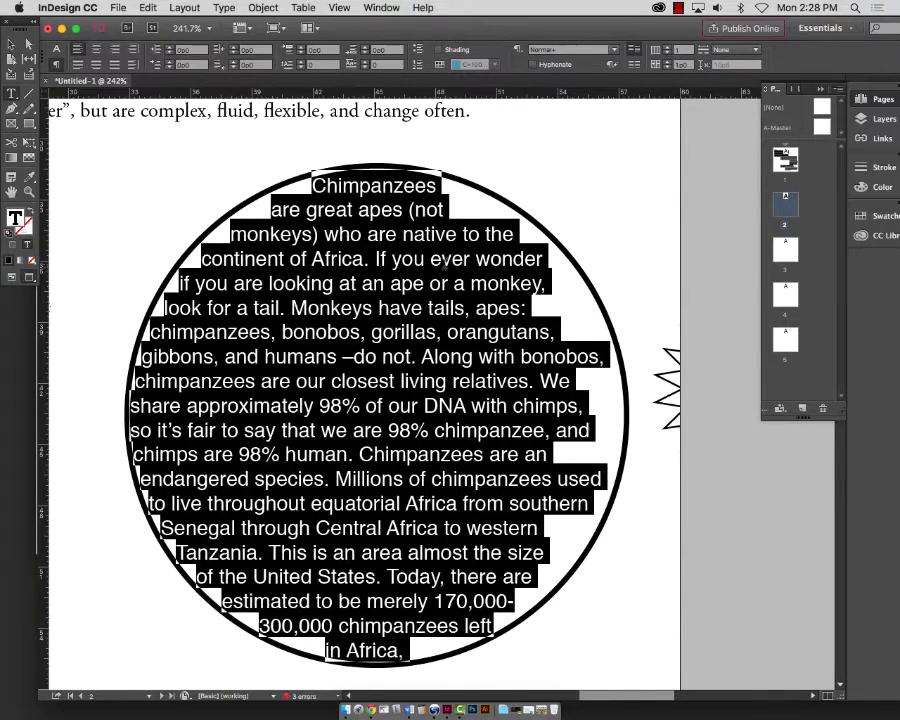
click(601, 362)
click(10, 44)
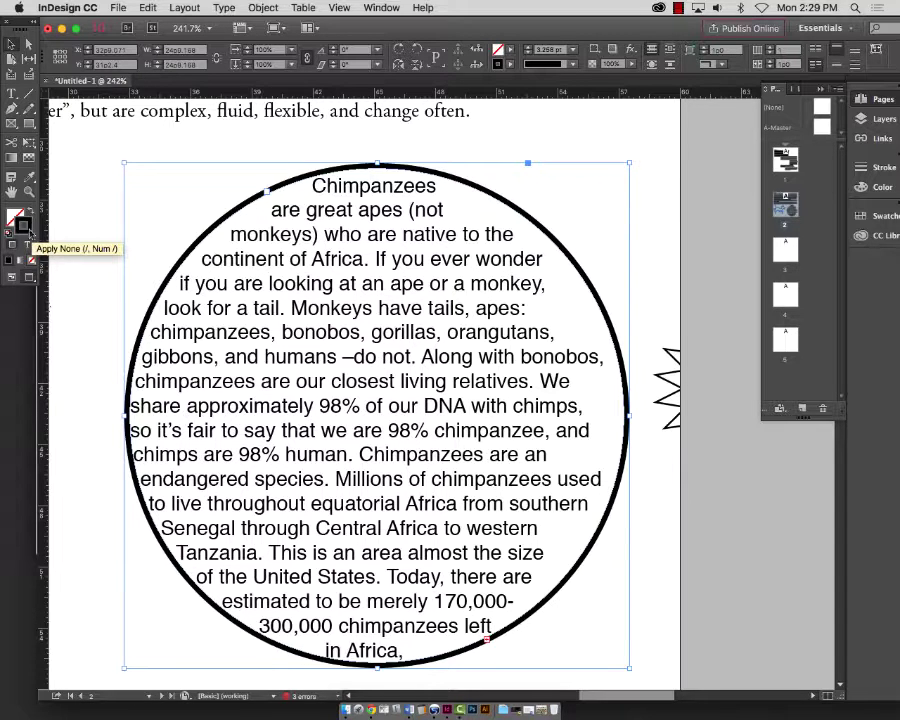
click(31, 260)
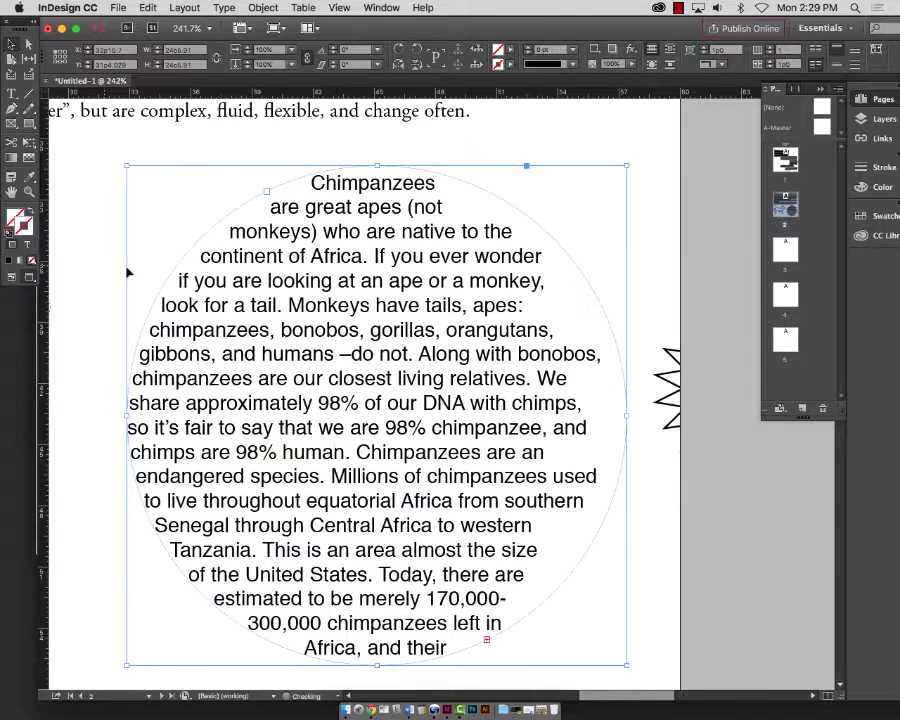
- Justify all of the text inside the circle with the last line aligned left
double_click(403, 276)
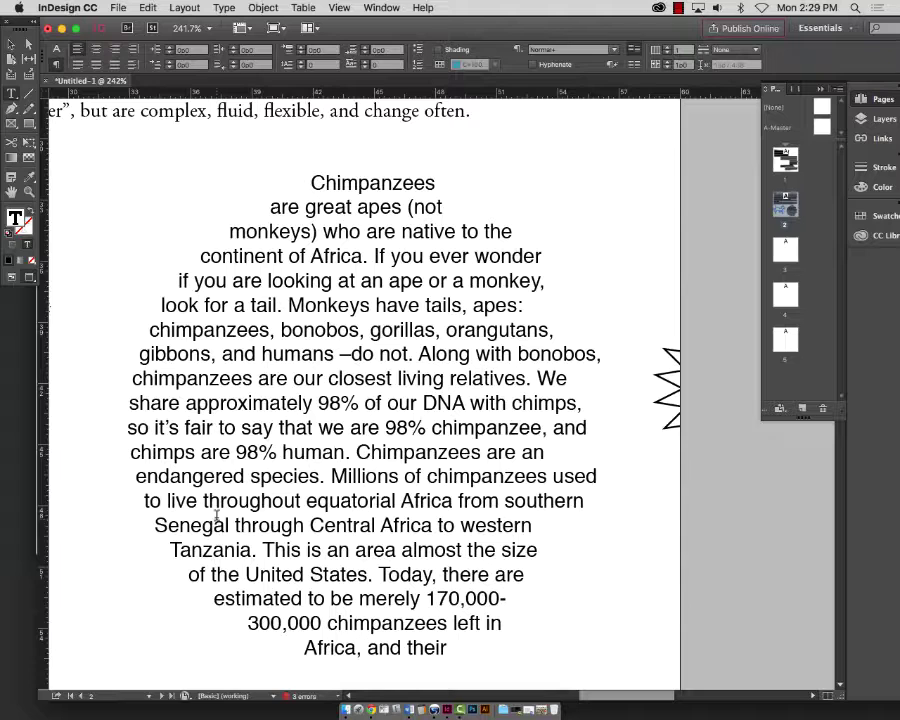
click(366, 402)
key(super+a)
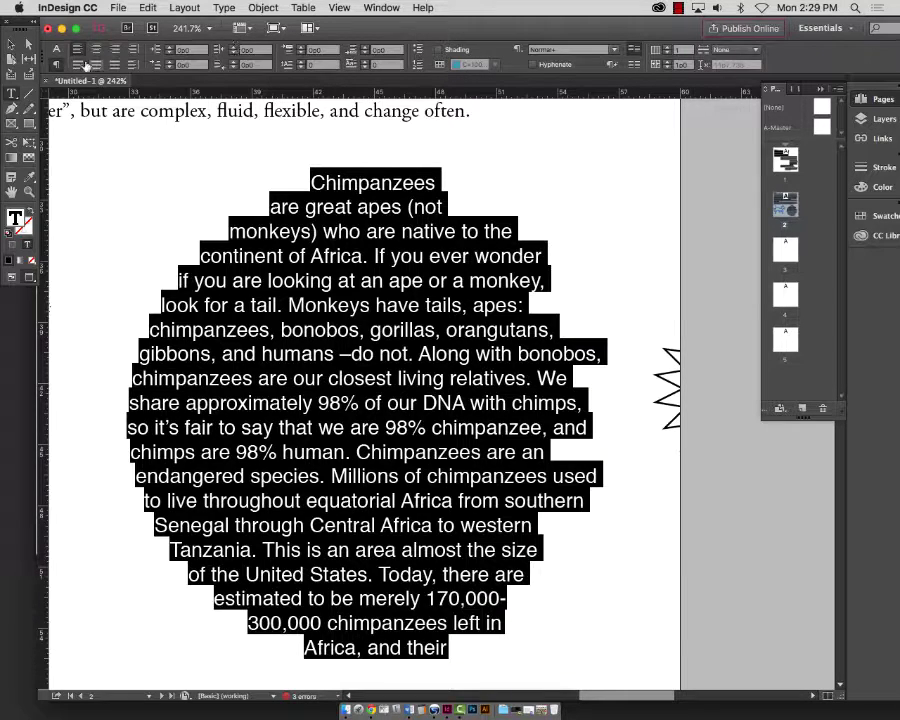
click(115, 48)
click(350, 279)
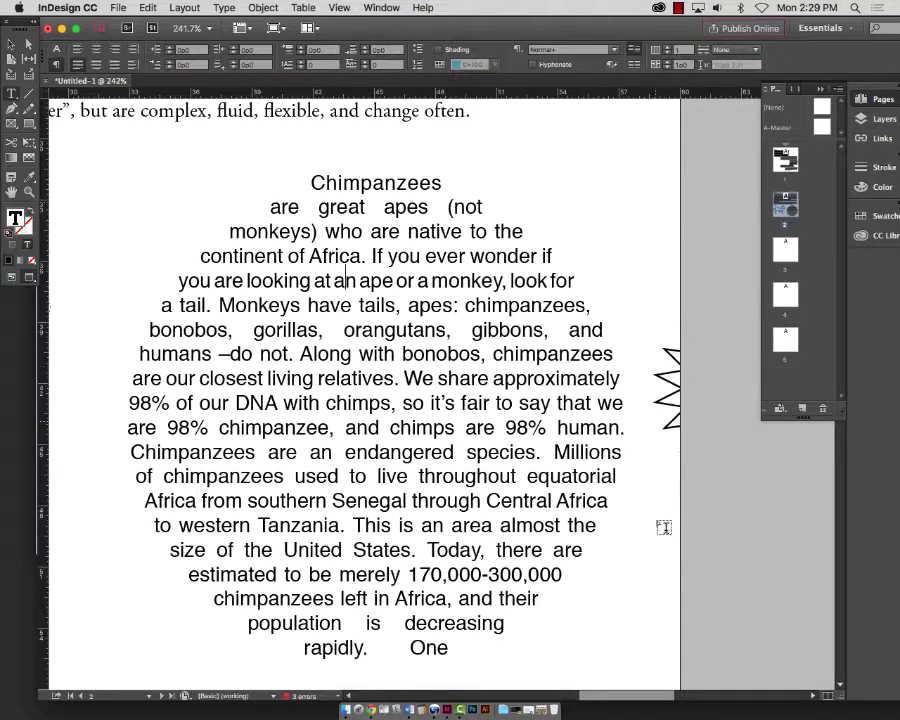
- Clear the horse and hexagon text from the page, and put a duplicate of the justified text circle beside the original
key(super+minus)
key(super+minus)
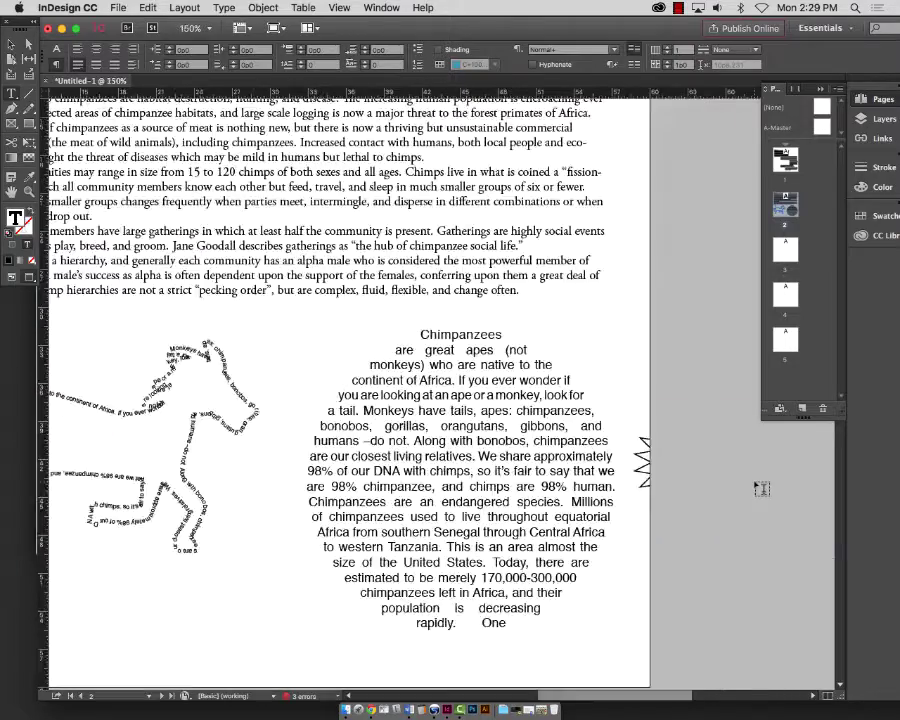
key(super+minus)
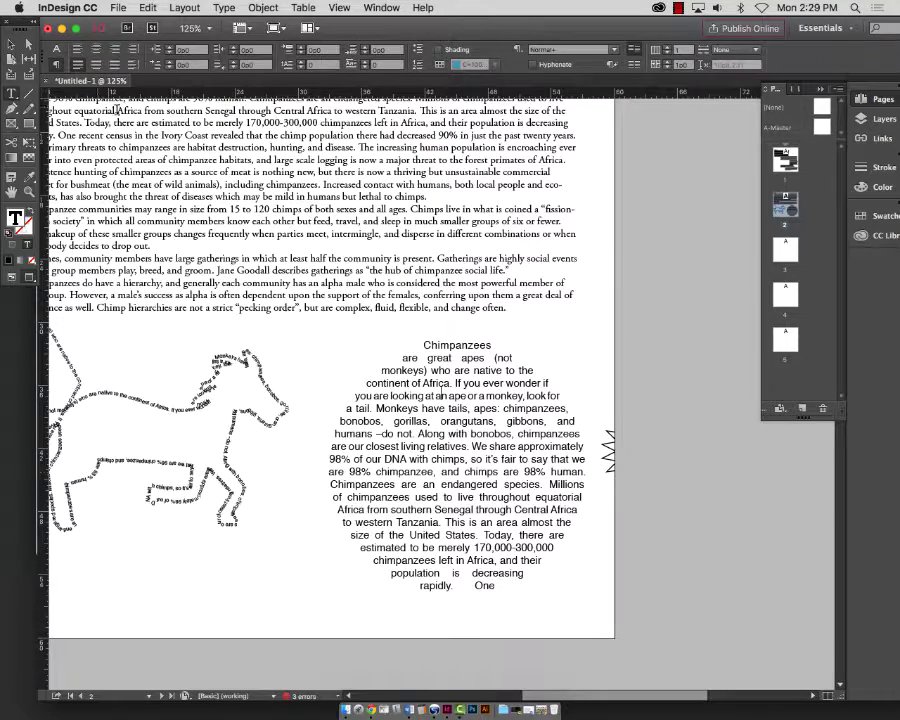
key(Escape)
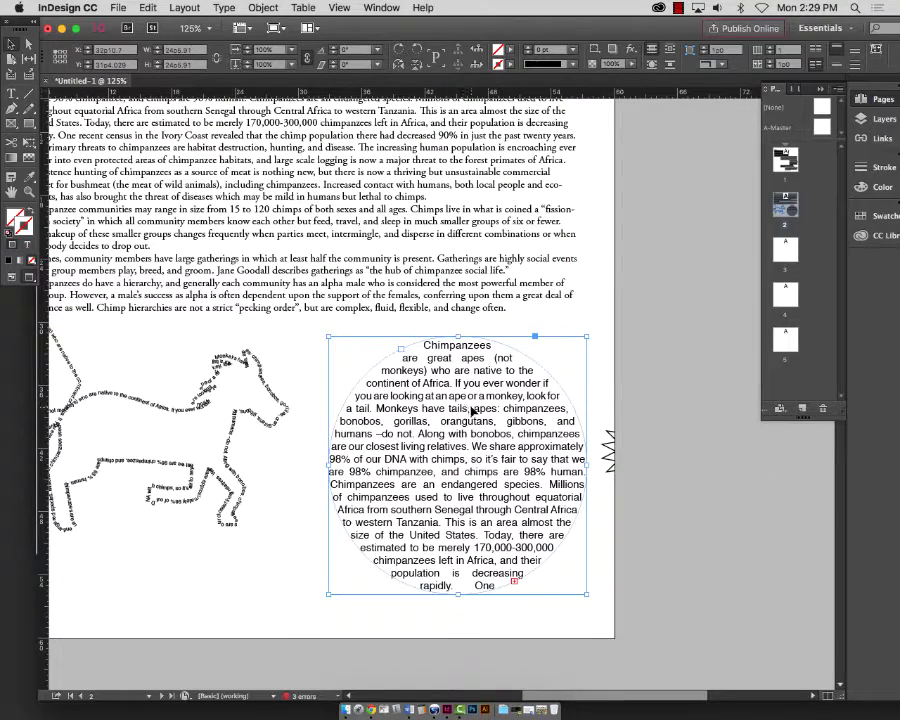
drag(484, 411, 463, 410)
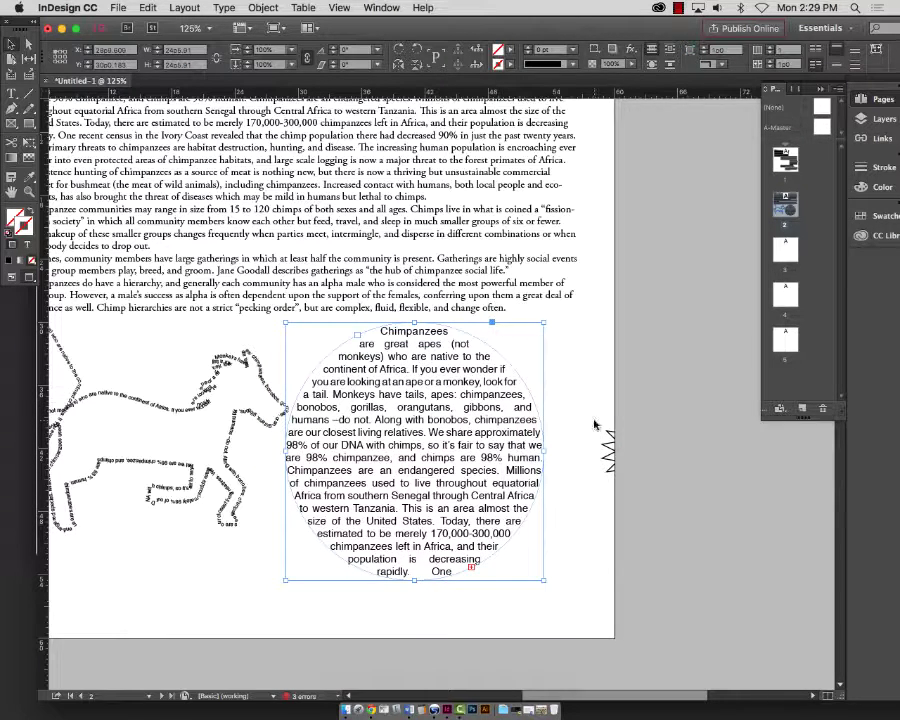
key(super+minus)
key(super+minus)
key(super+minus)
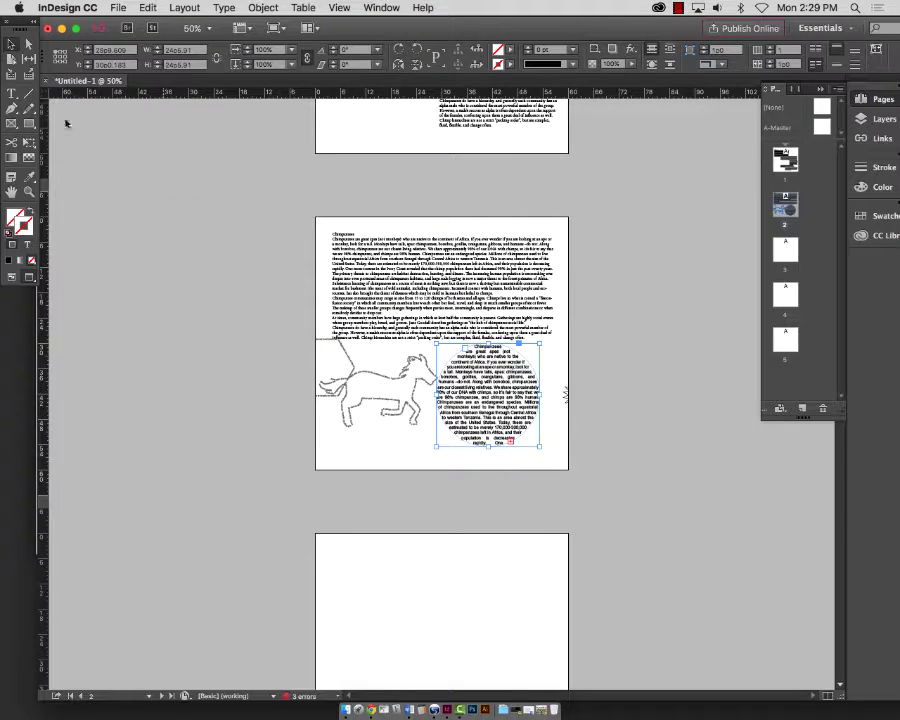
mouse_move(408, 400)
mouse_down()
mouse_move(190, 445)
mouse_move(400, 420)
mouse_move(390, 420)
mouse_move(495, 419)
mouse_up()
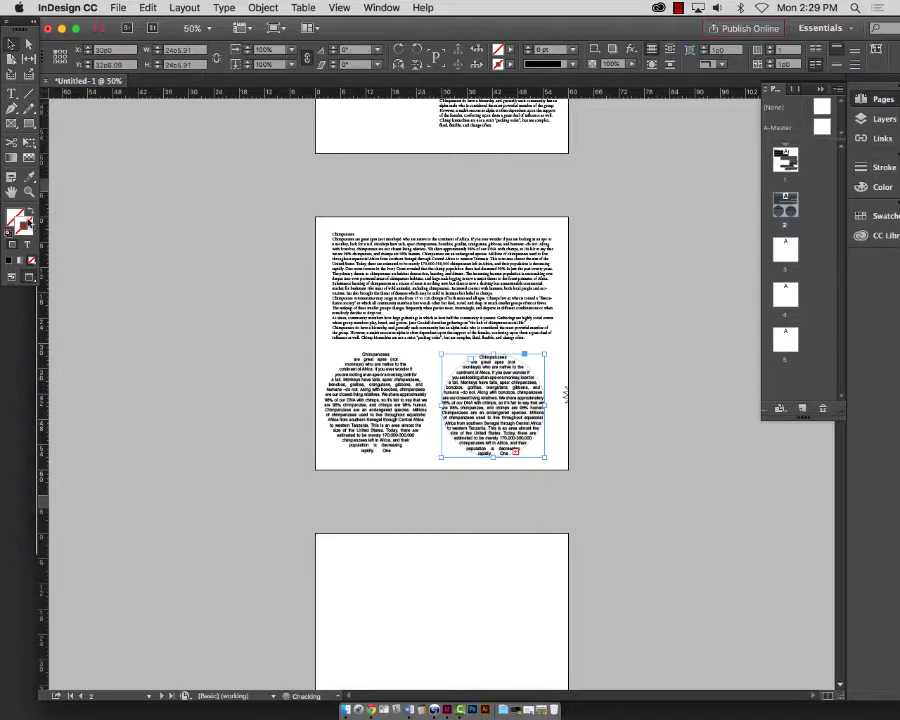
- Left-align all of the text in the right-hand circle for comparison with the justified one, and show the whole page
drag(308, 340, 616, 482)
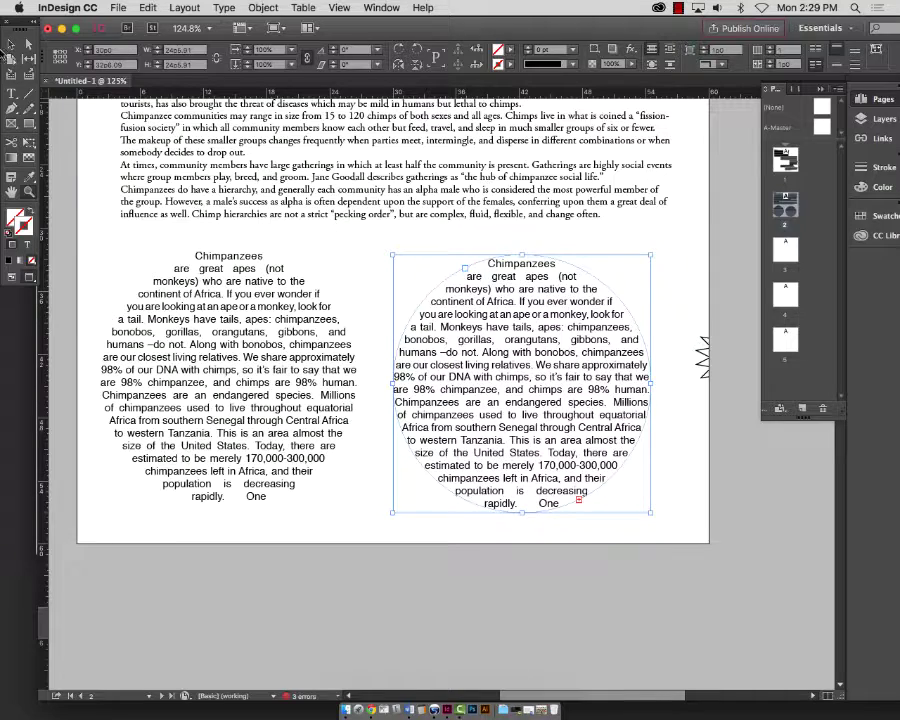
double_click(541, 376)
key(super+a)
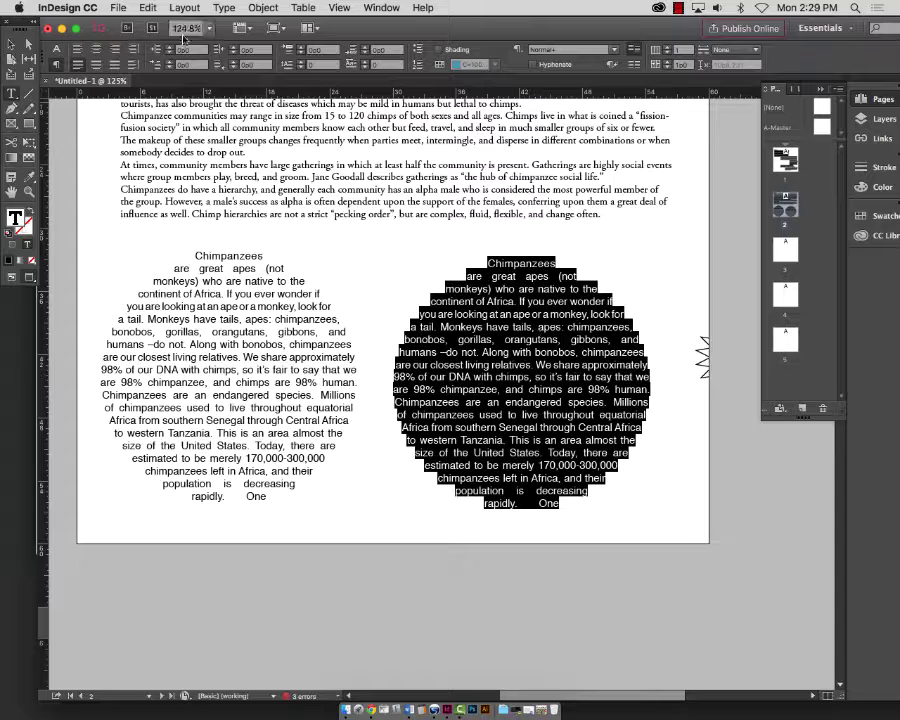
click(80, 65)
click(11, 44)
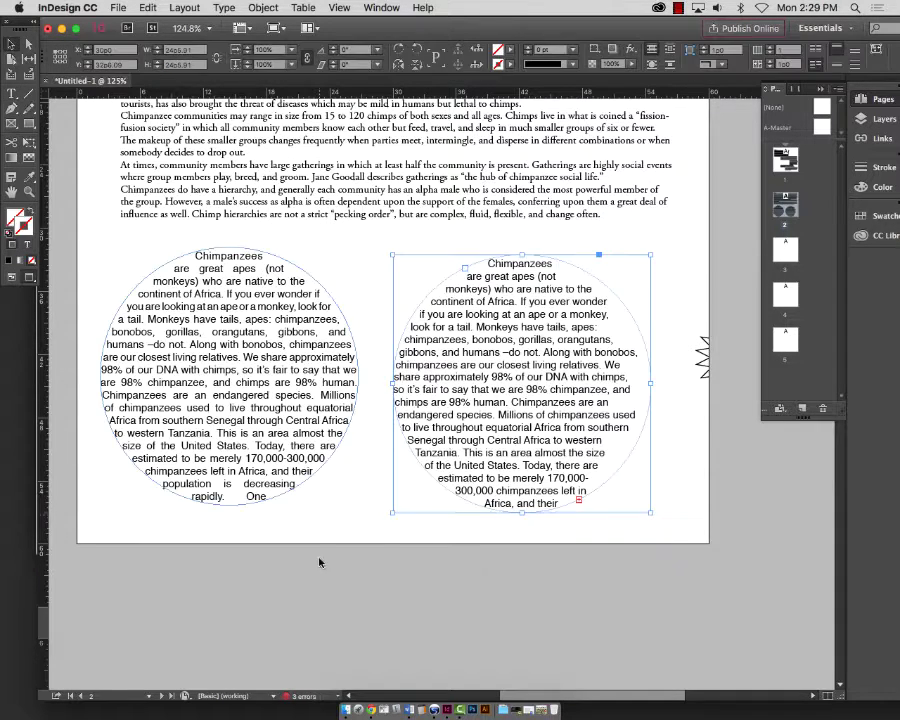
click(317, 557)
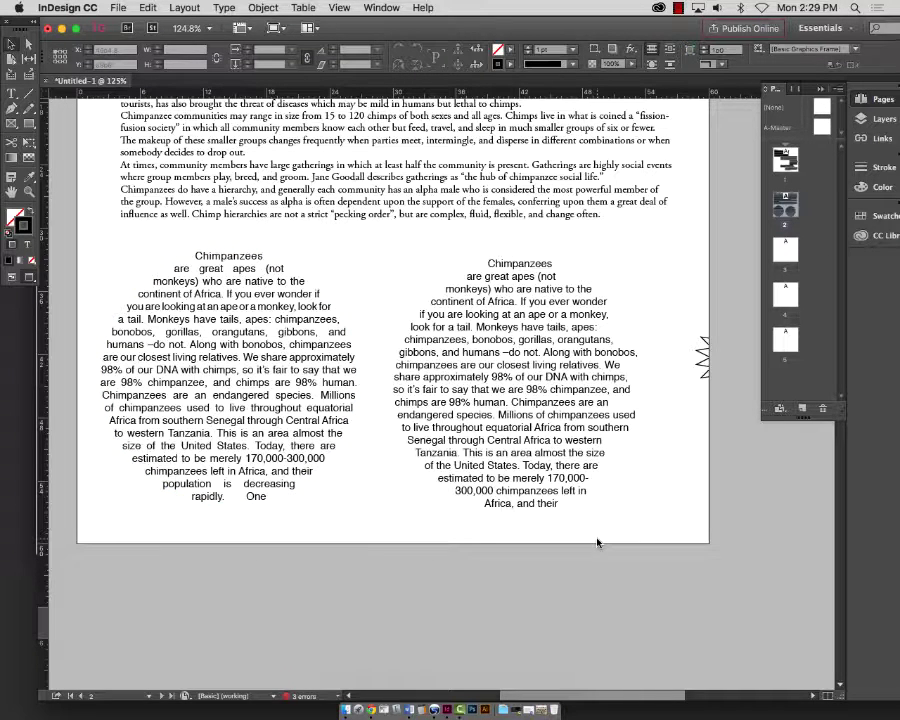
key(super+1)
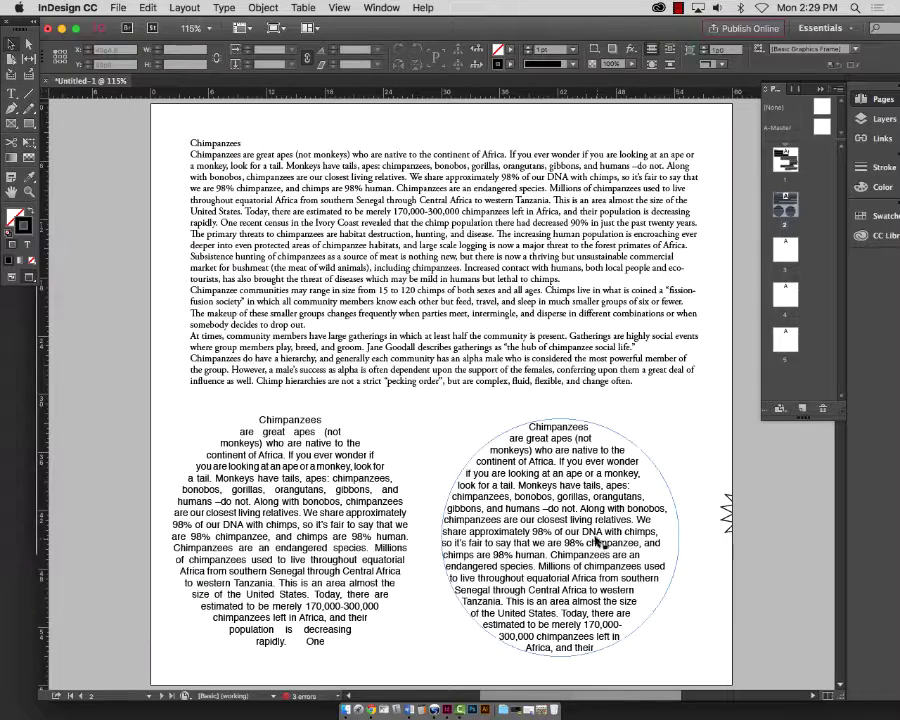
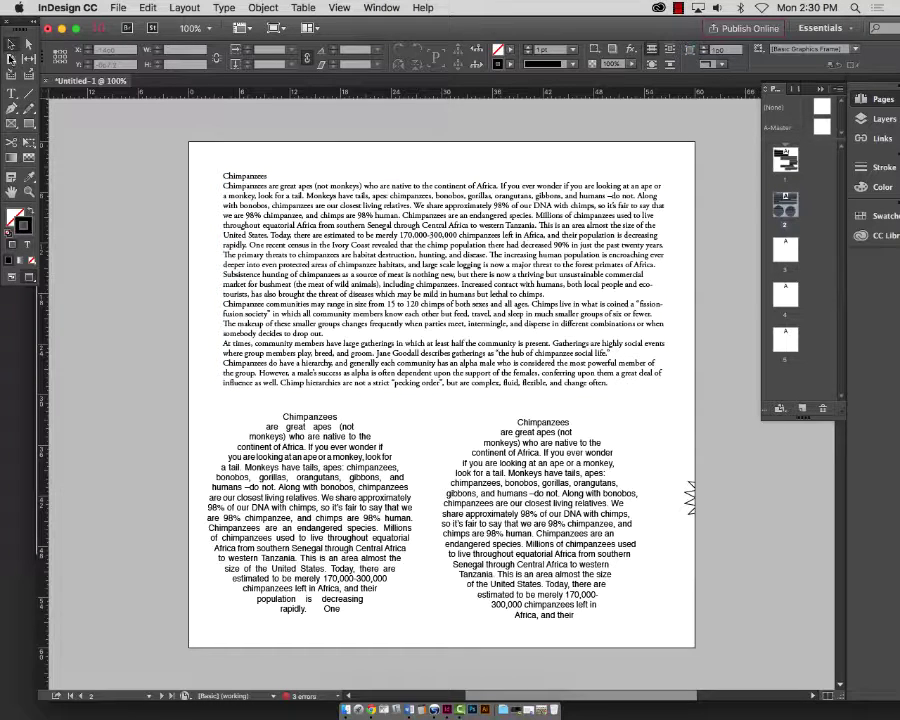
- Move both text circles together off the page onto the pasteboard beside it
shift+click(583, 585)
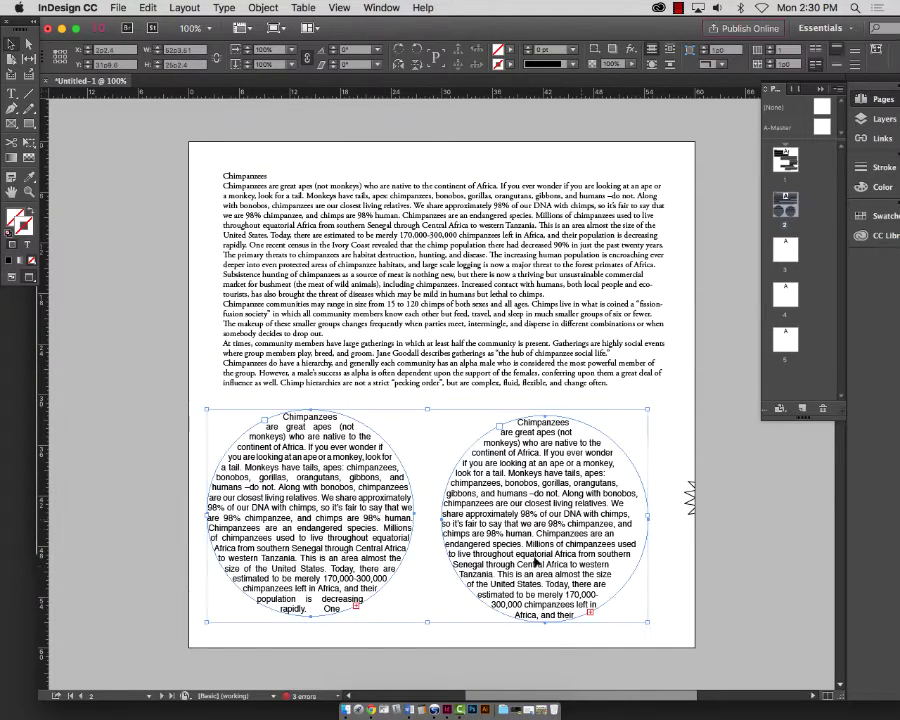
drag(583, 585, 166, 539)
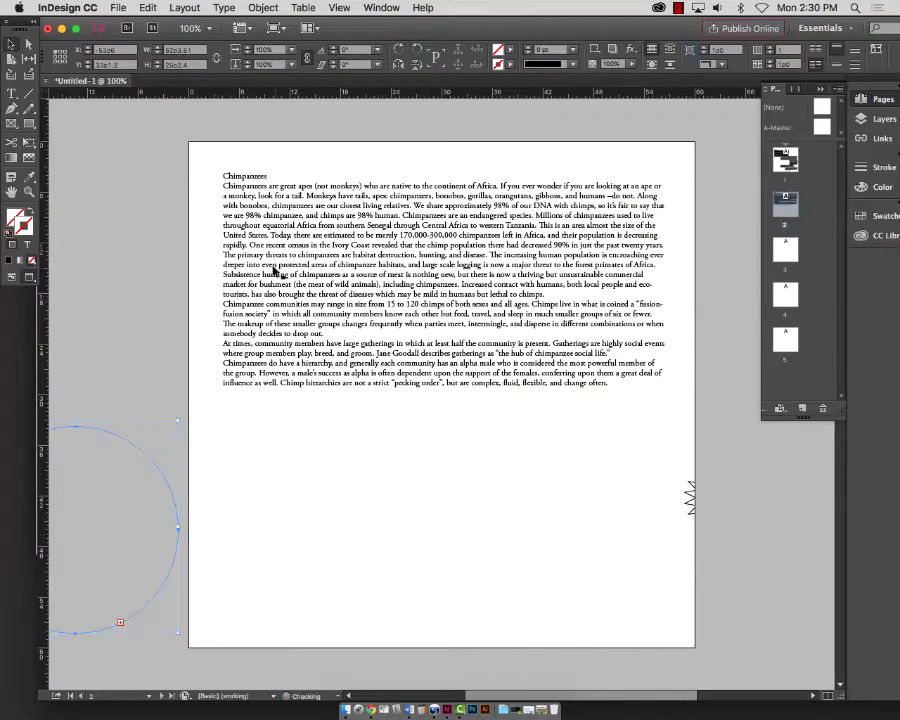
- Set the space after to p14 for all paragraphs below the Chimpanzees heading
click(222, 180)
double_click(325, 197)
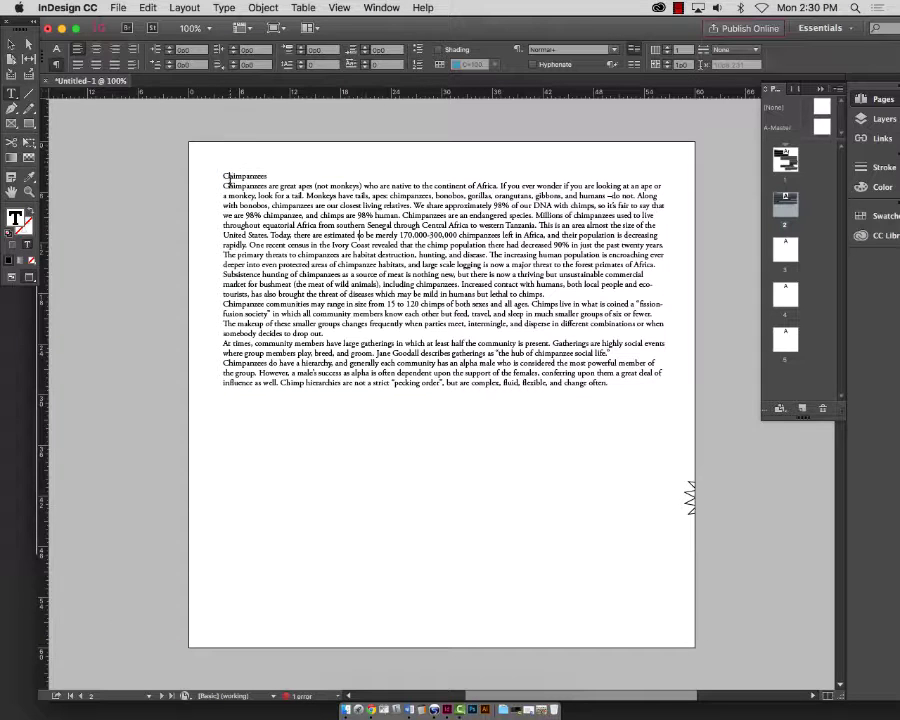
drag(223, 186, 472, 418)
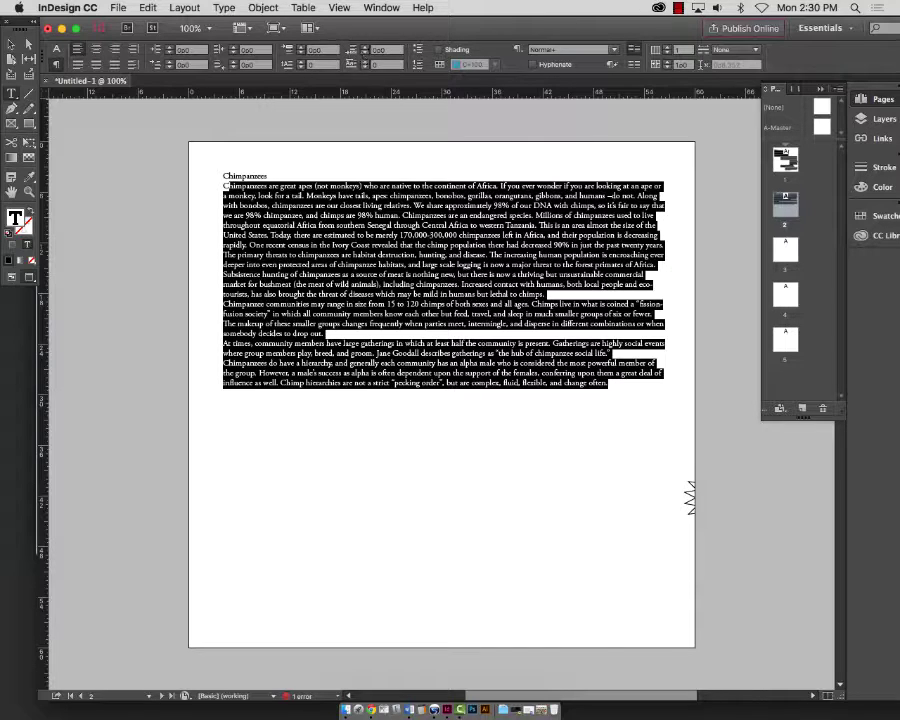
text(2)
key(Tab)
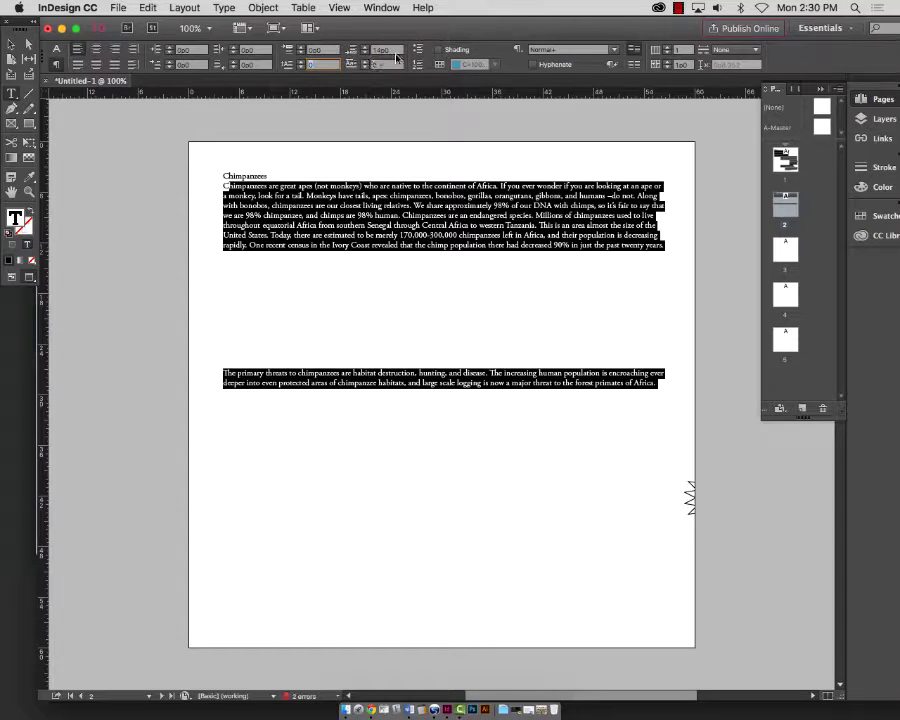
click(360, 49)
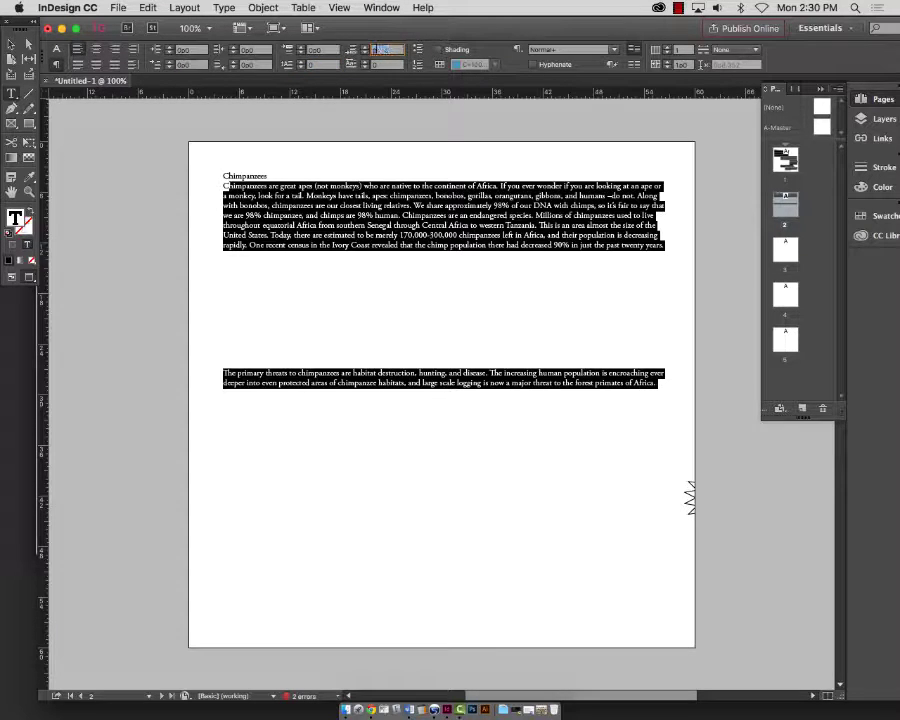
text(p14)
key(Return)
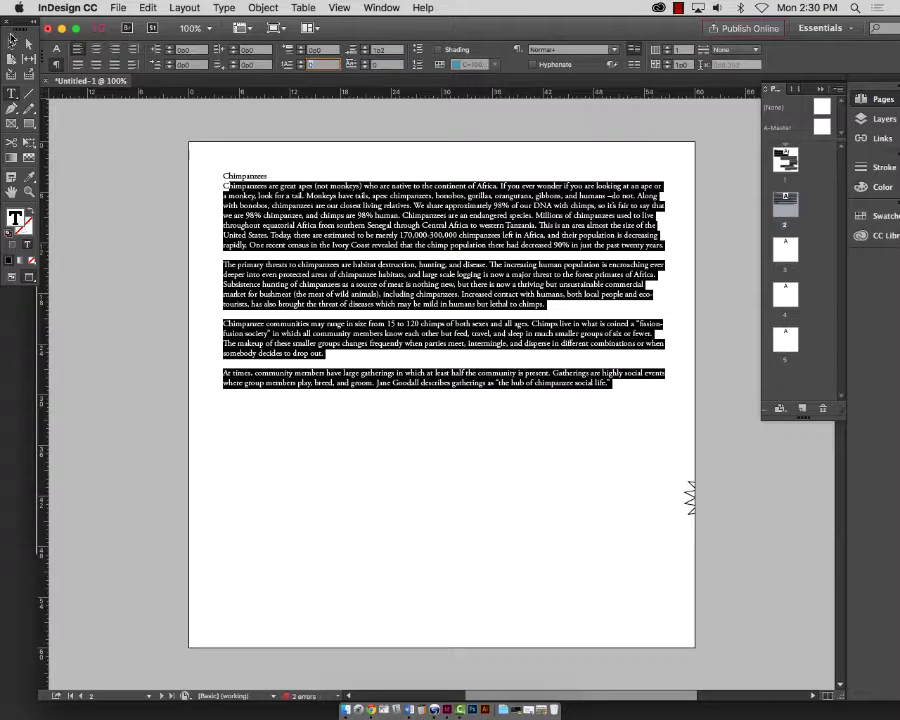
- Extend the chimpanzee text frame downward to about 39p0 high and narrow it to about 34p7 wide
key(Escape)
drag(444, 393, 444, 500)
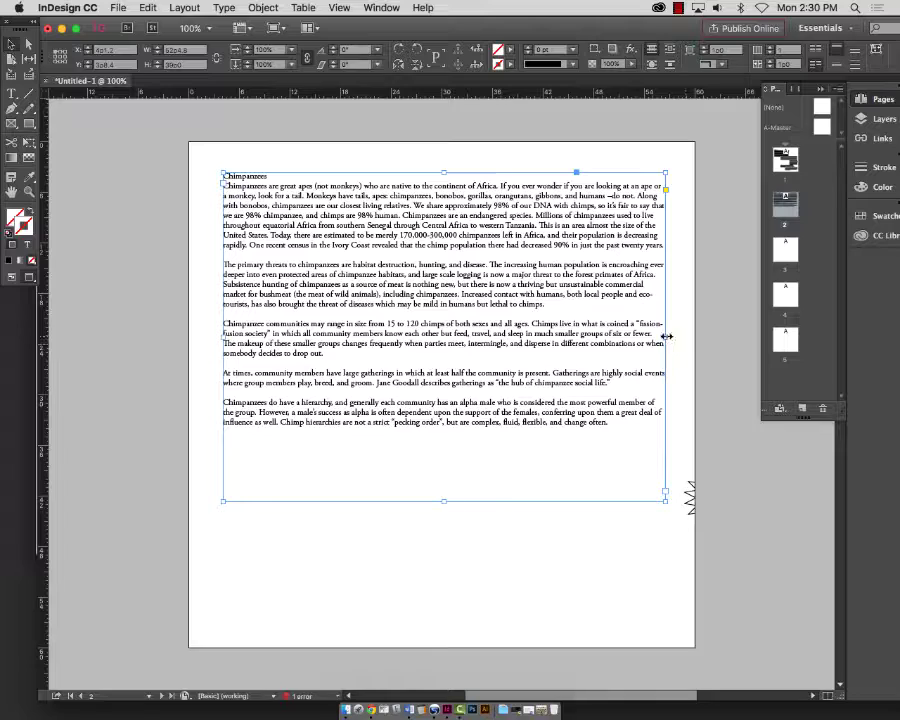
drag(665, 337, 585, 337)
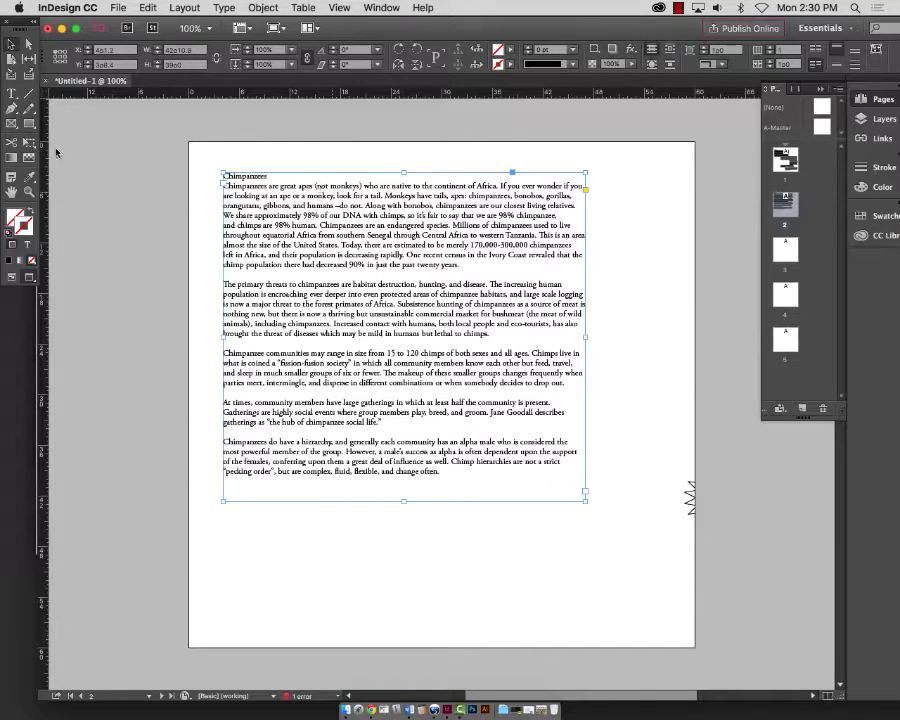
click(29, 191)
drag(197, 145, 728, 566)
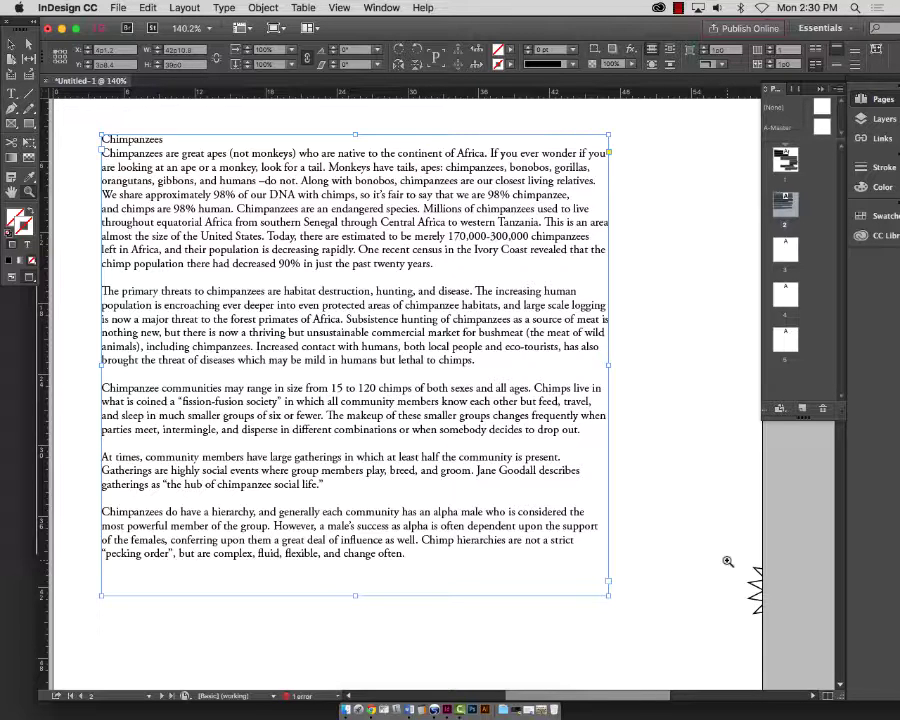
scroll(728, 561, left, 3)
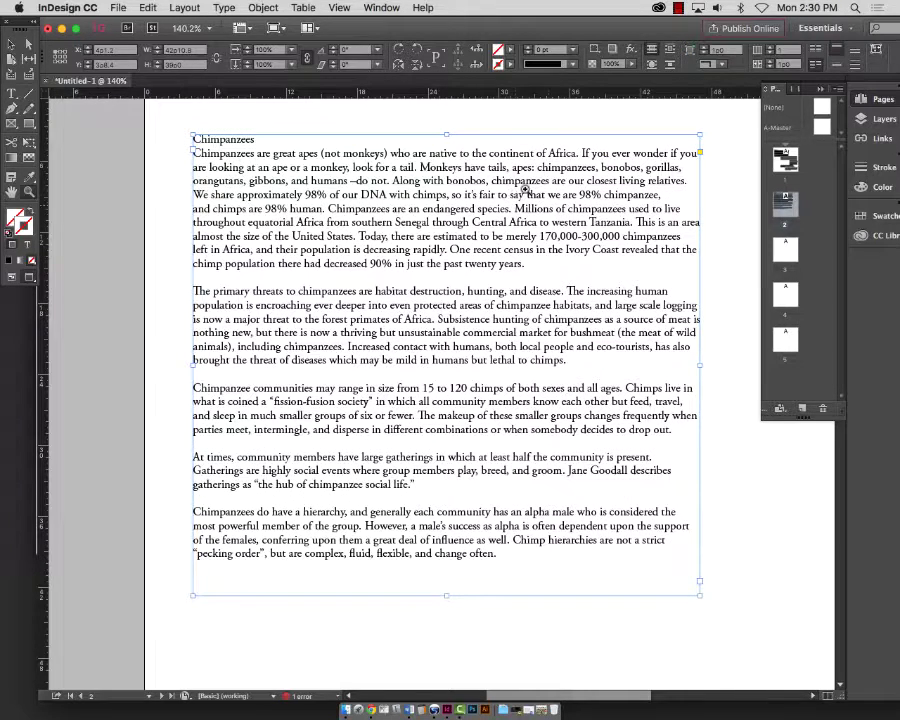
key(v)
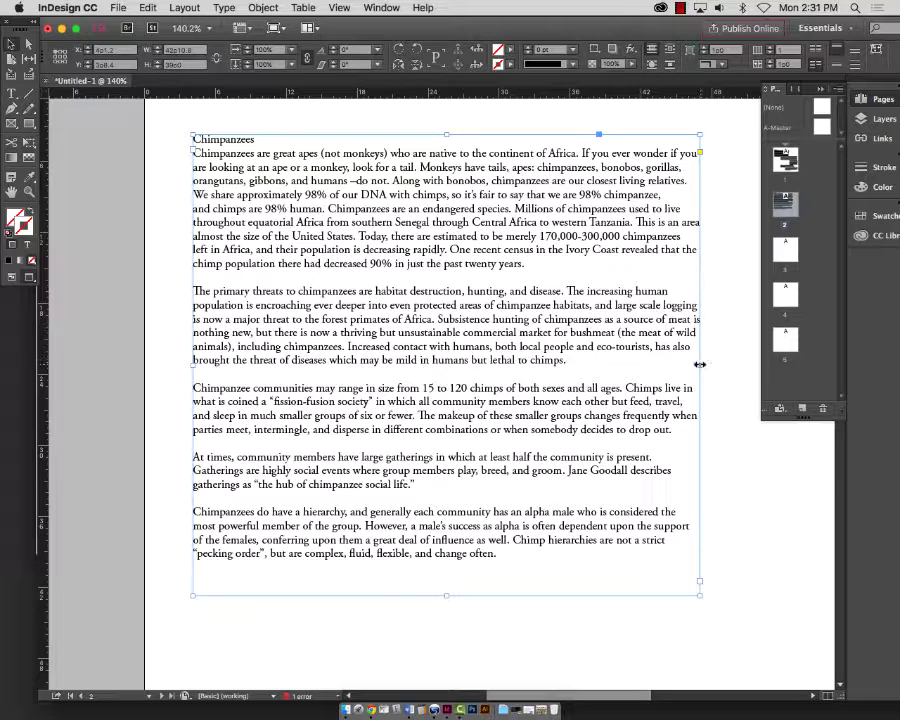
drag(700, 364, 602, 364)
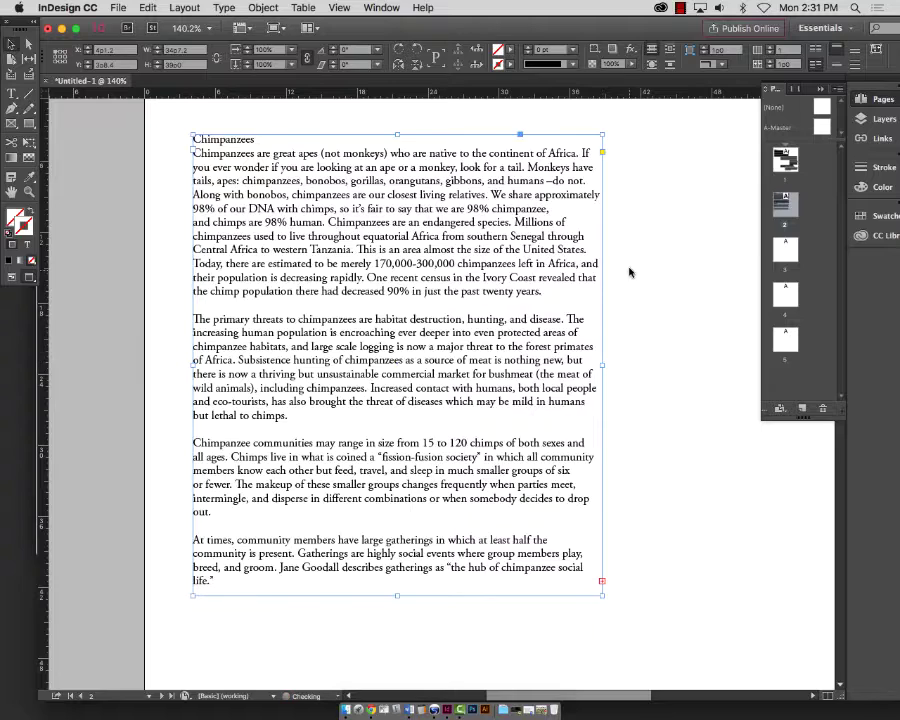
click(700, 268)
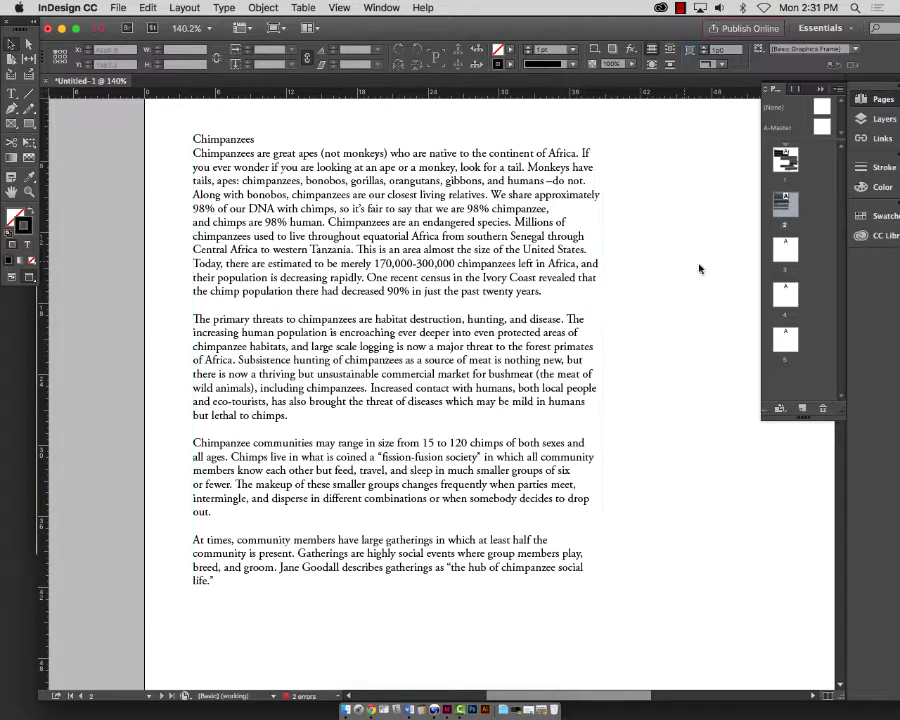
- Draw a freehand wavy line about 23p1 wide and 8p5 high from the text frame's right edge past the page edge with the Pencil tool
key(super+1)
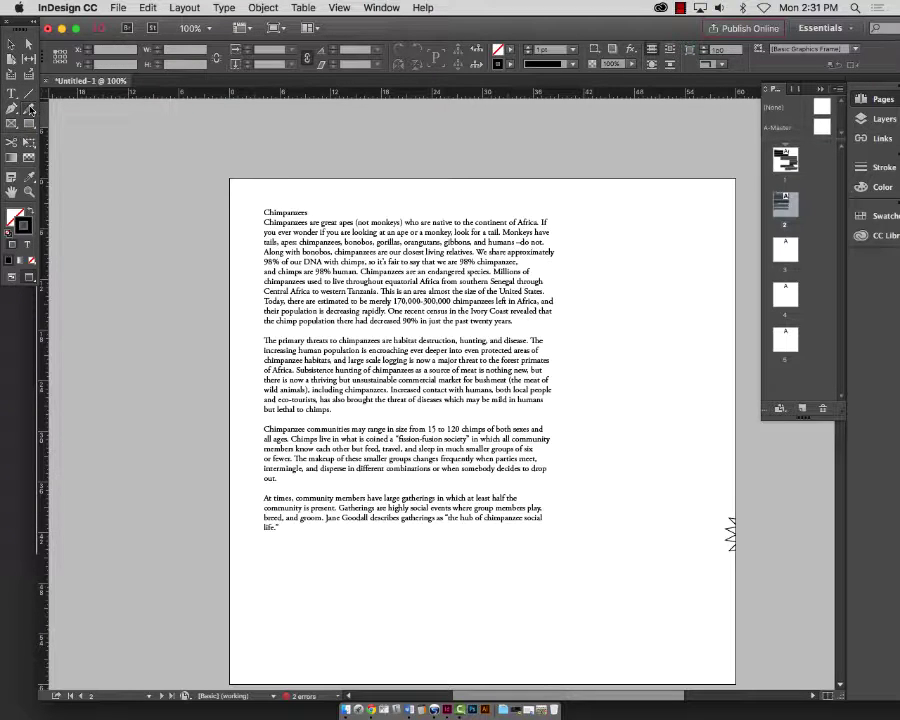
click(29, 108)
mouse_move(558, 313)
mouse_down()
mouse_move(572, 311)
mouse_move(617, 344)
mouse_move(721, 359)
mouse_move(752, 380)
mouse_up()
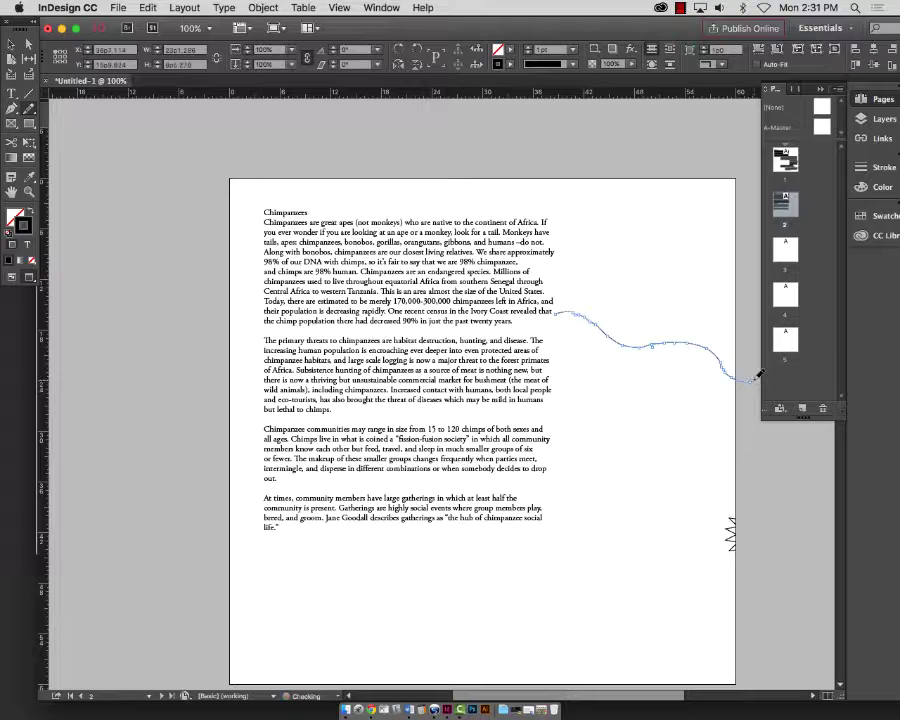
key(z)
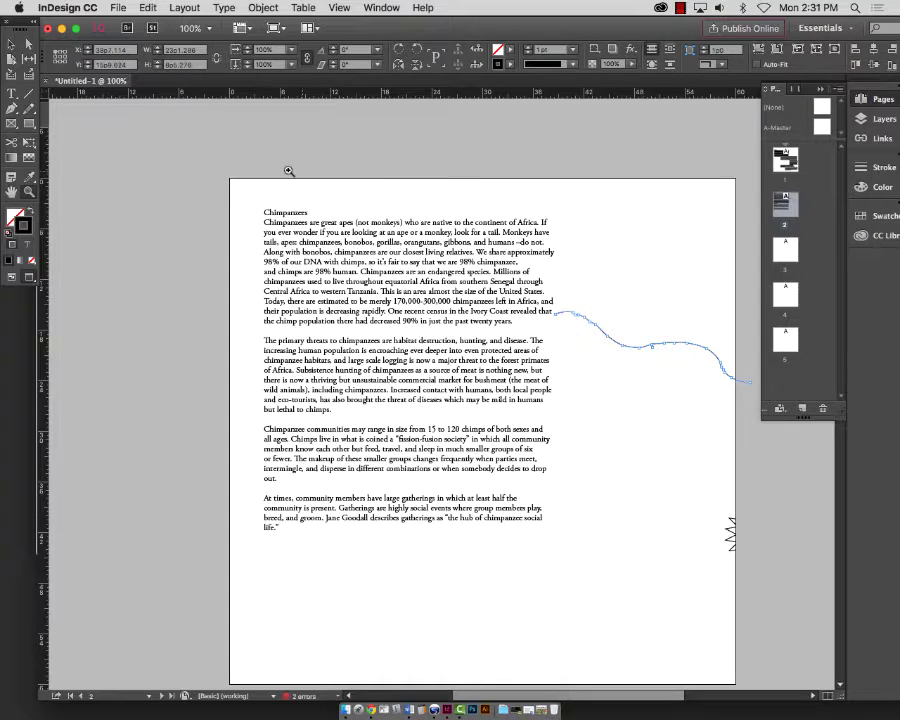
drag(230, 180, 824, 424)
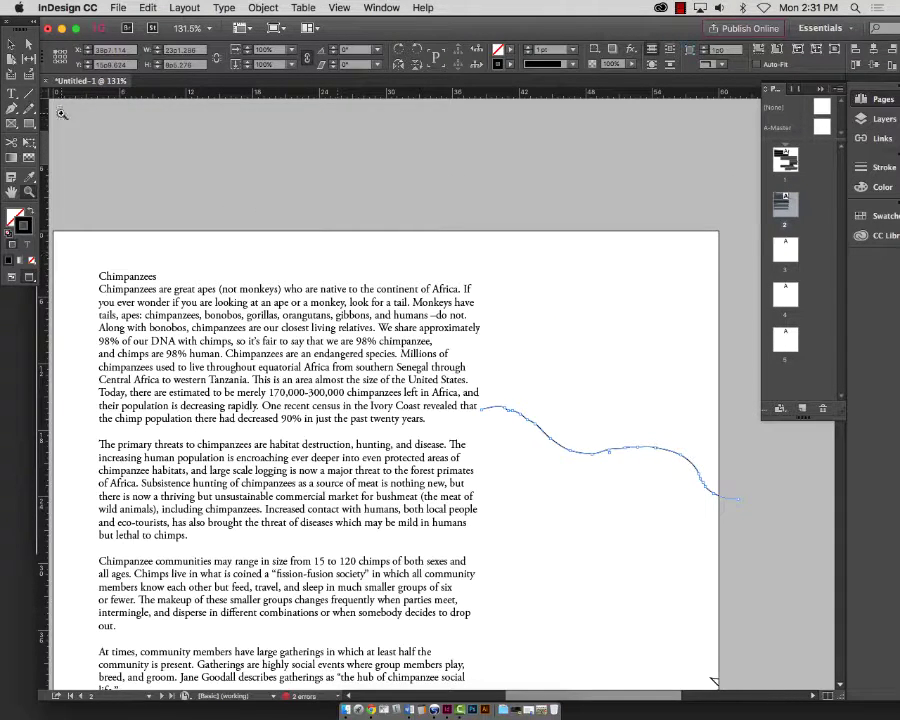
- Compare the wavy line's bounding box with its anchor points using the Selection and Direct Selection tools
click(11, 44)
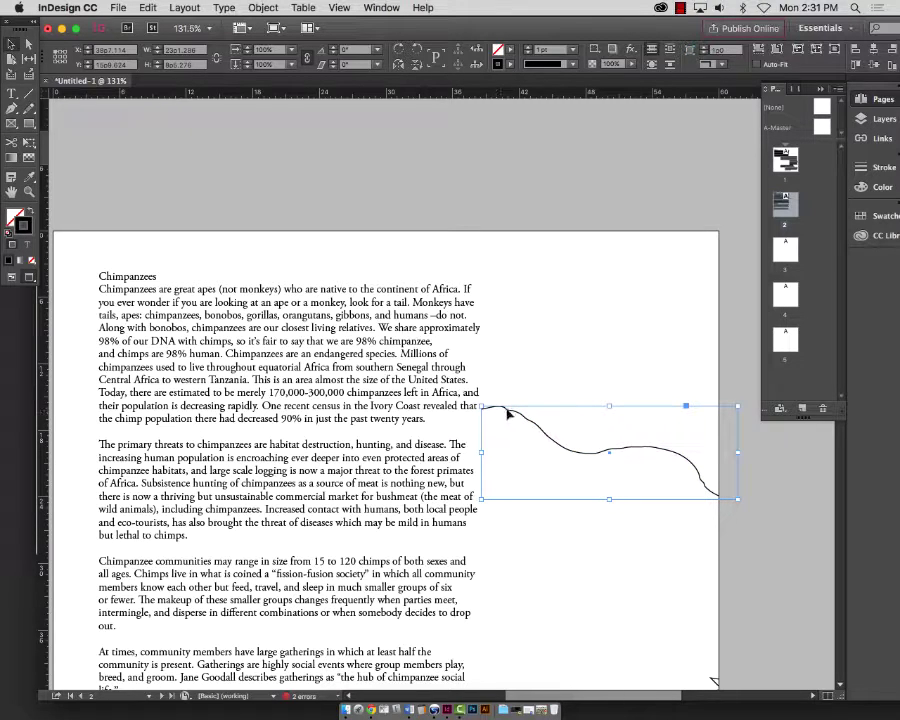
click(28, 44)
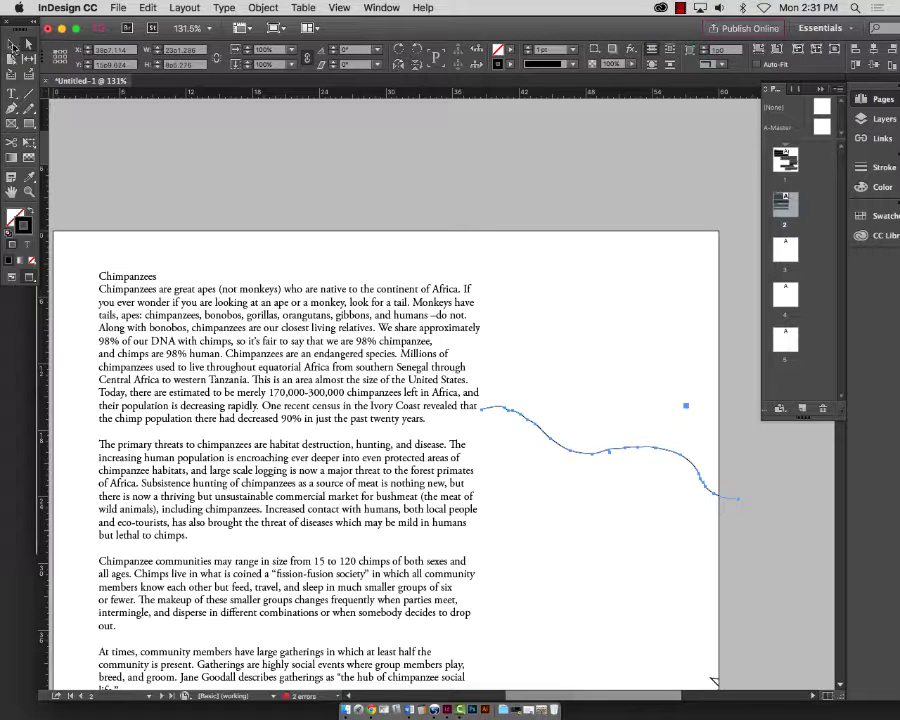
click(11, 44)
click(28, 44)
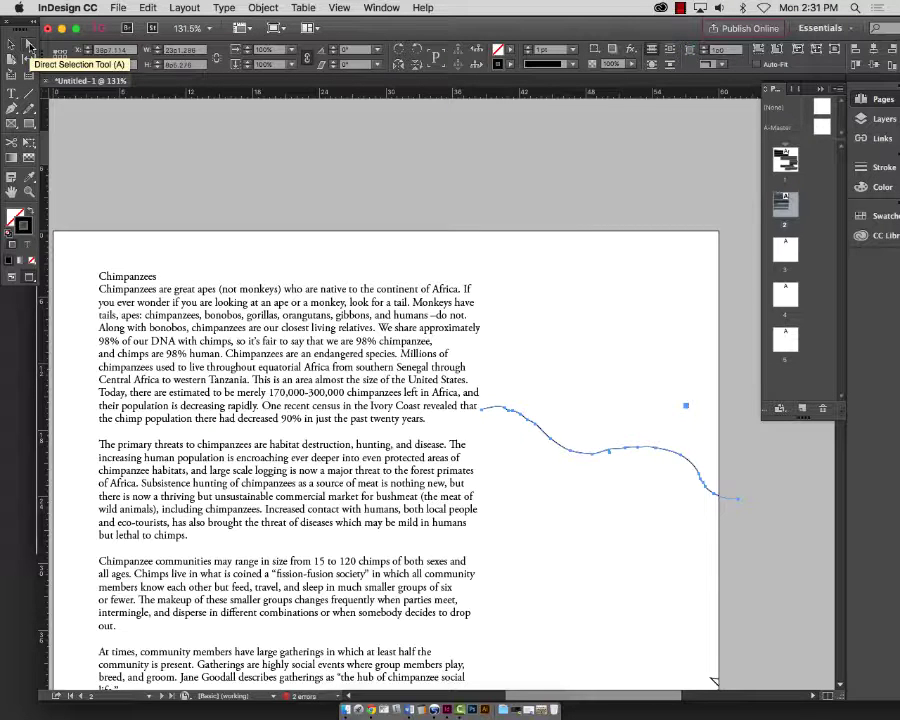
click(28, 45)
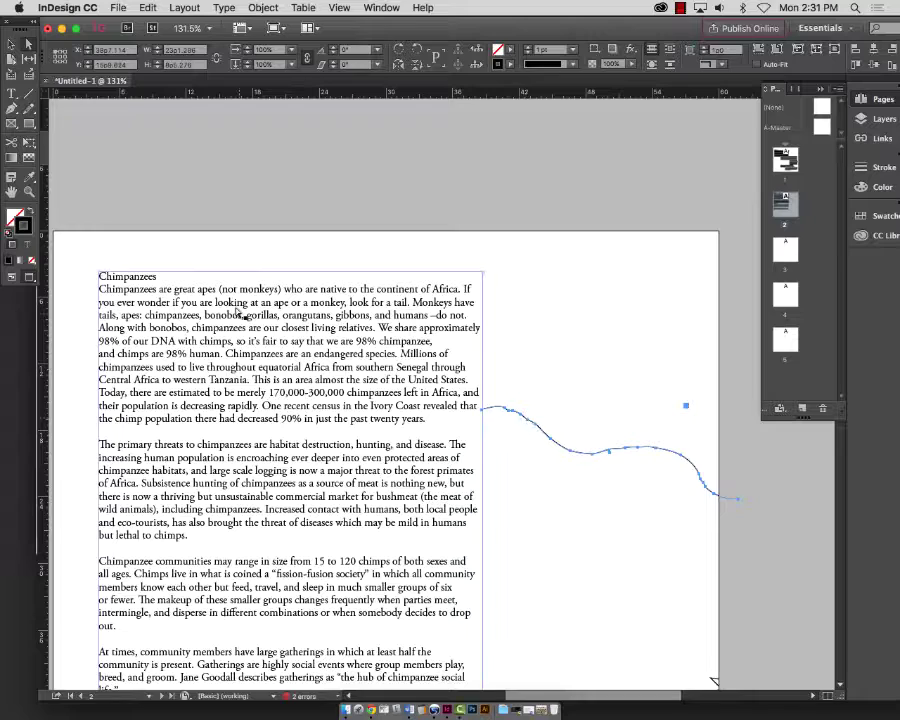
- Make the wavy line a text path with the Type on a Path tool, placing the insertion point at its left end
key(z)
drag(94, 256, 740, 535)
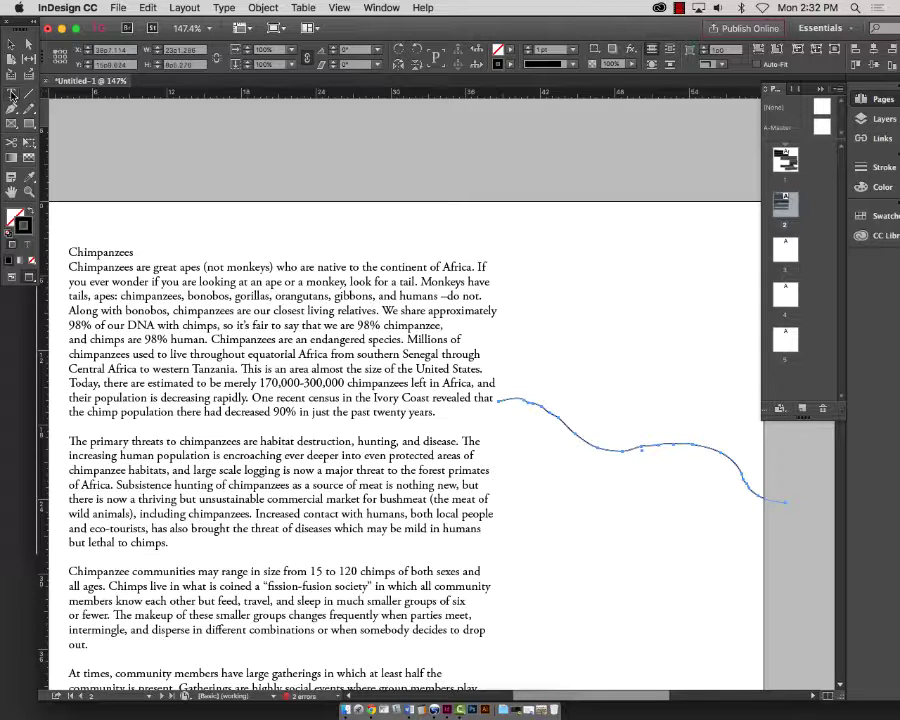
drag(11, 93, 72, 79)
click(502, 399)
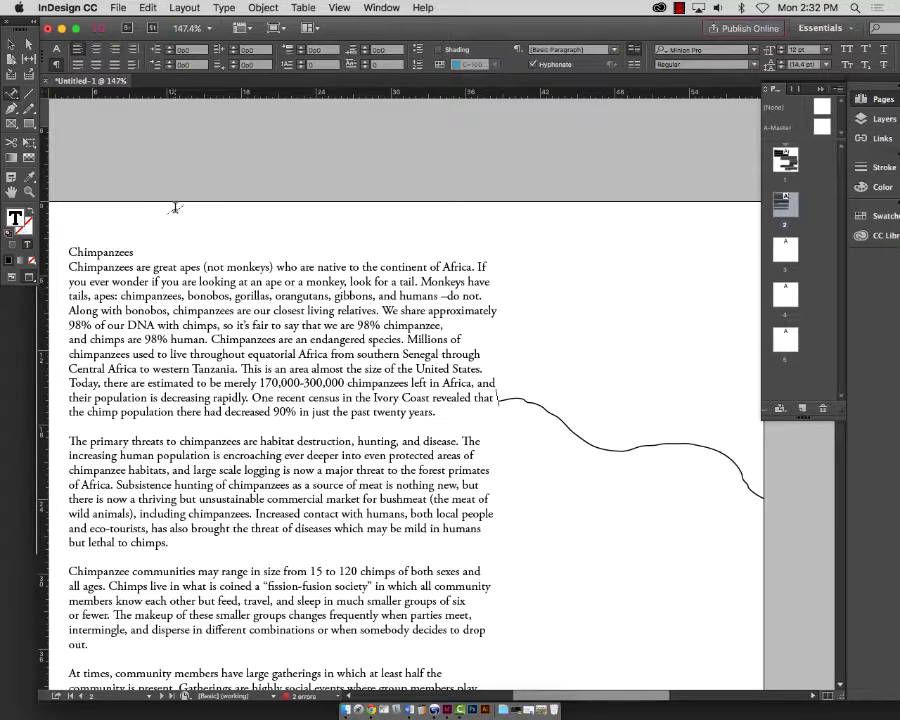
- Shorten the chimpanzee text frame to about 13p4 high so its last line ends beside the start of the wavy line
click(11, 44)
click(288, 394)
scroll(288, 426, down, 5)
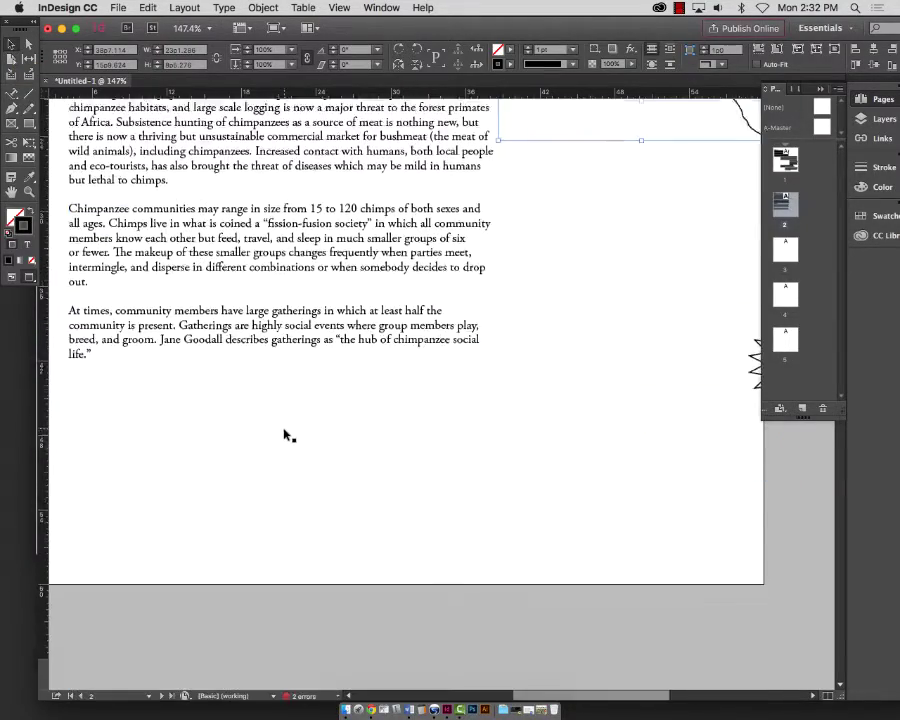
scroll(286, 430, up, 3)
click(280, 576)
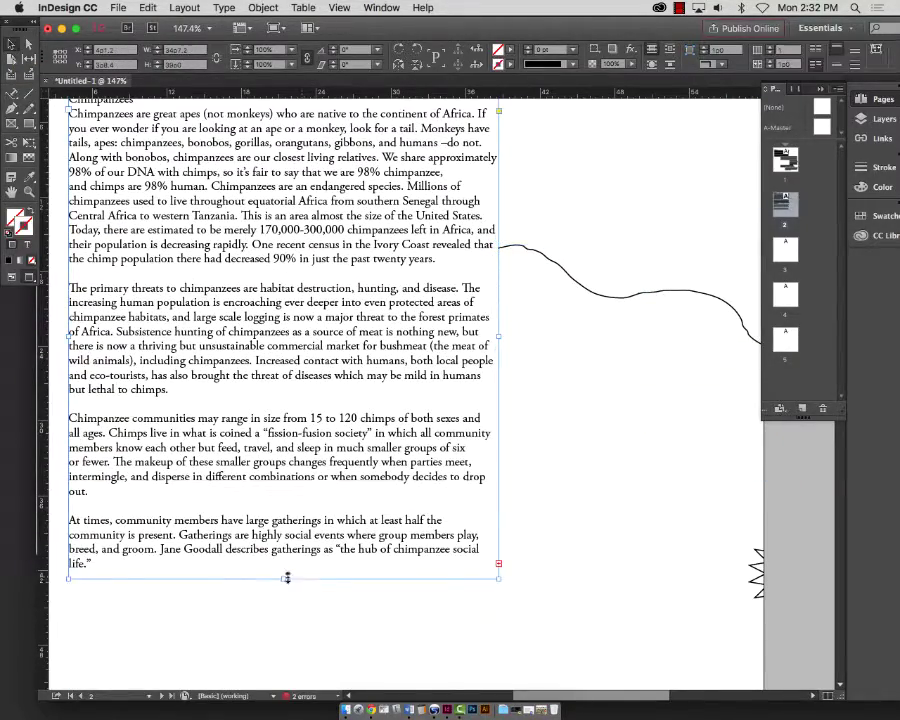
drag(284, 579, 310, 260)
scroll(366, 382, up, 3)
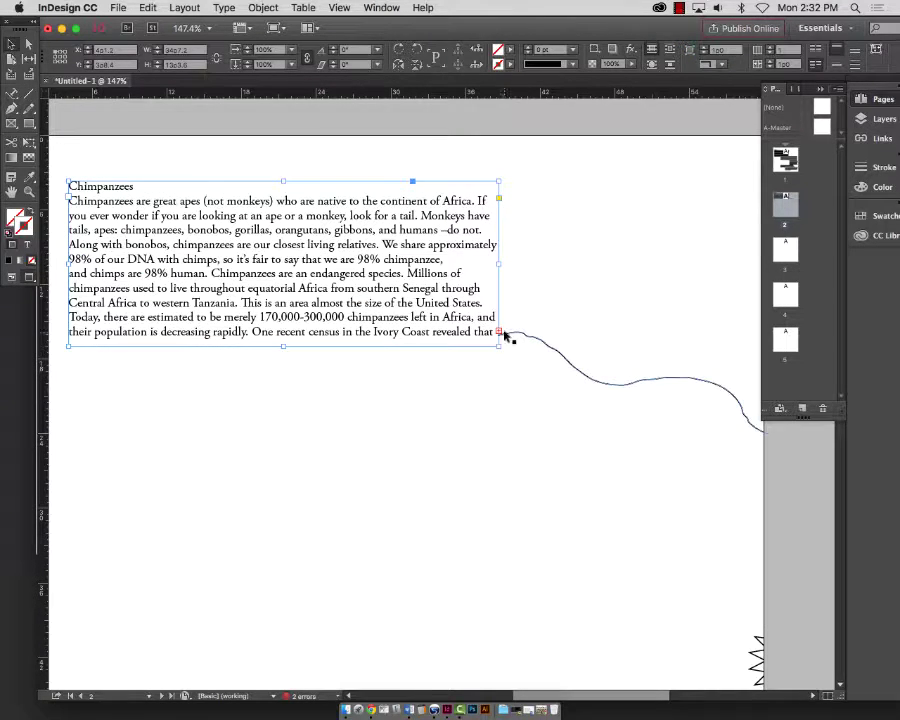
- Flow the frame's overset text onto the wavy line and remove the line's stroke
click(499, 332)
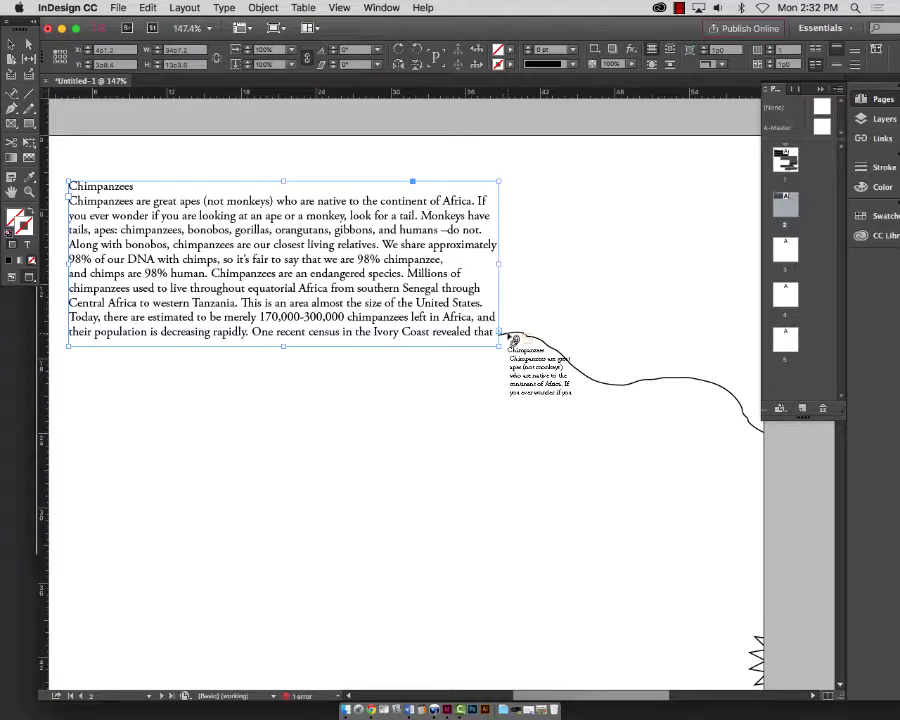
click(506, 340)
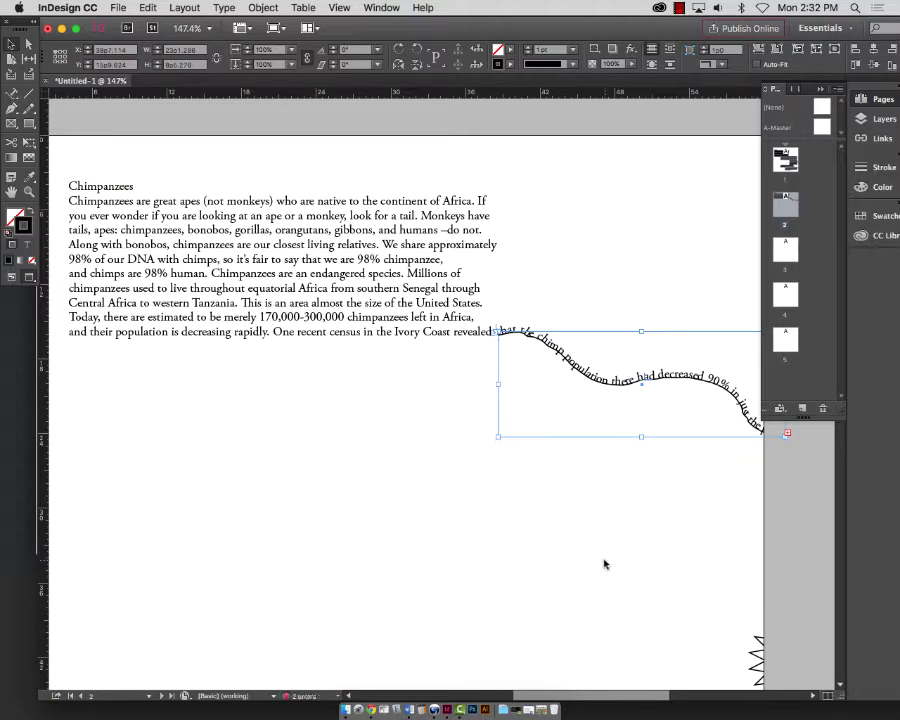
click(31, 262)
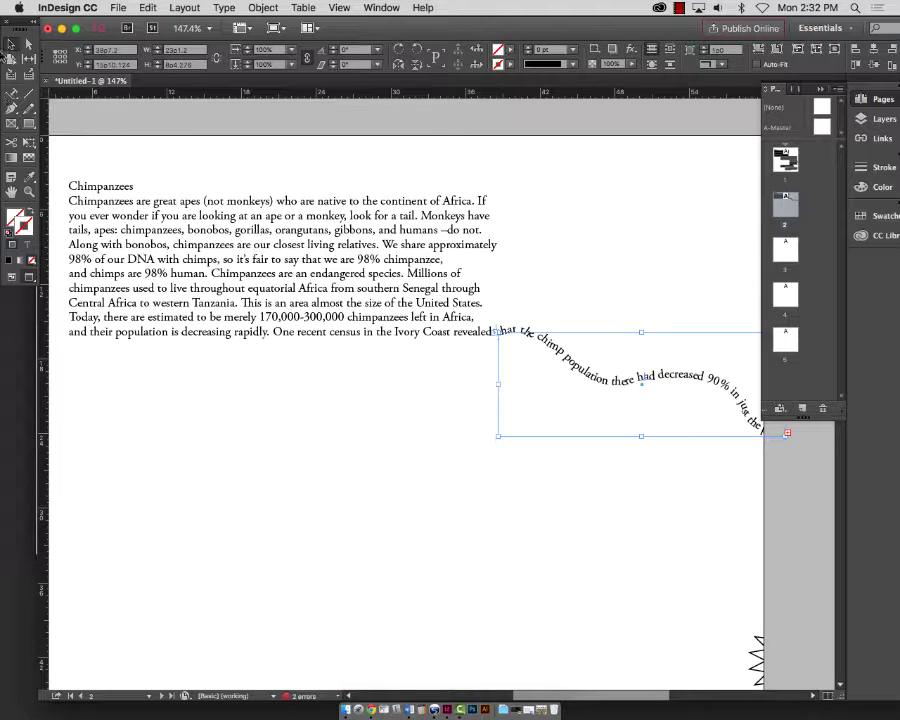
- Thread the wavy path's overset text into a new frame about 32p1 wide and 28p5 high below the first paragraph
key(super+1)
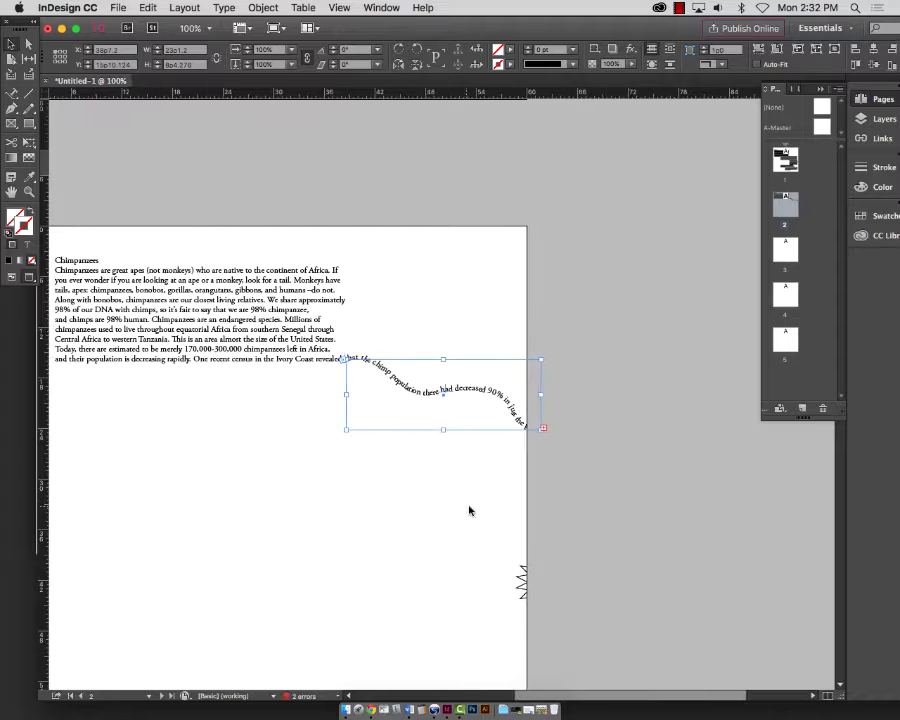
scroll(451, 491, left, 3)
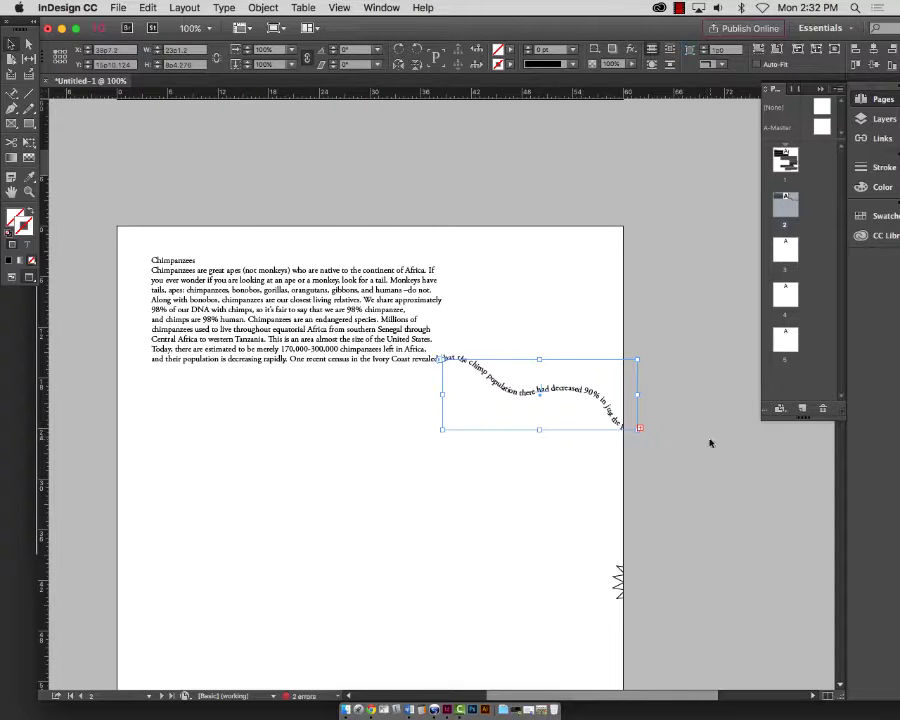
click(639, 429)
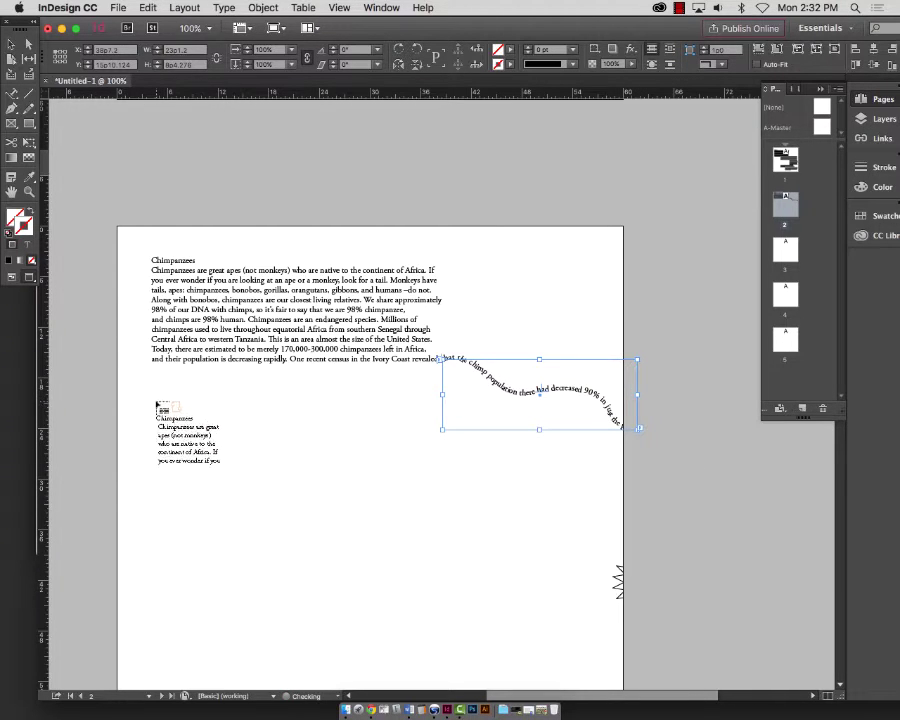
drag(157, 404, 433, 637)
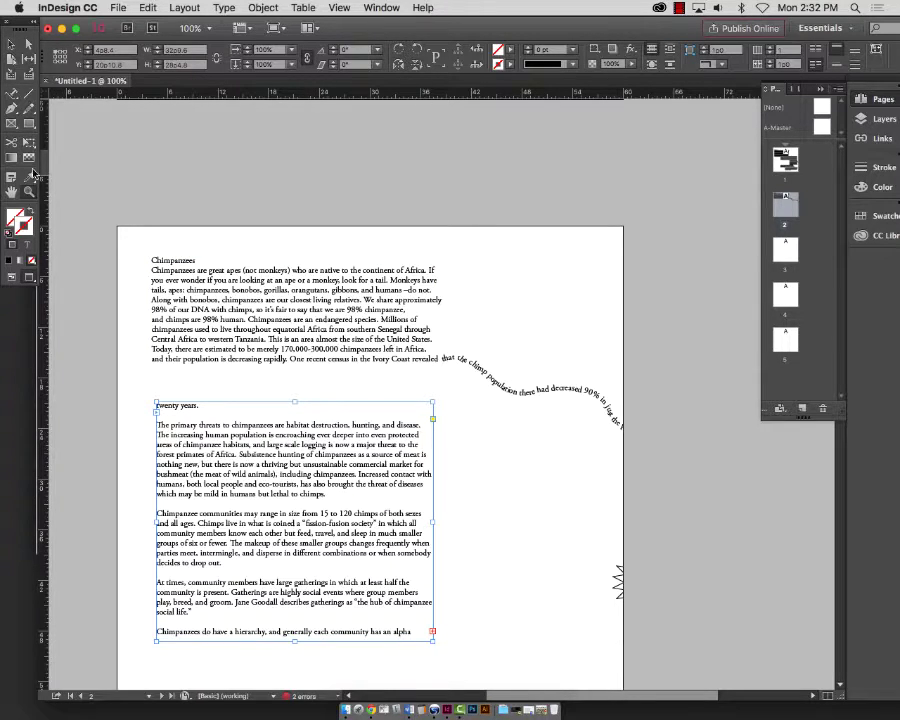
- Extend the wavy text path by moving its end point outward on the pasteboard to about X 67p2, Y 24p7
click(30, 191)
key(w)
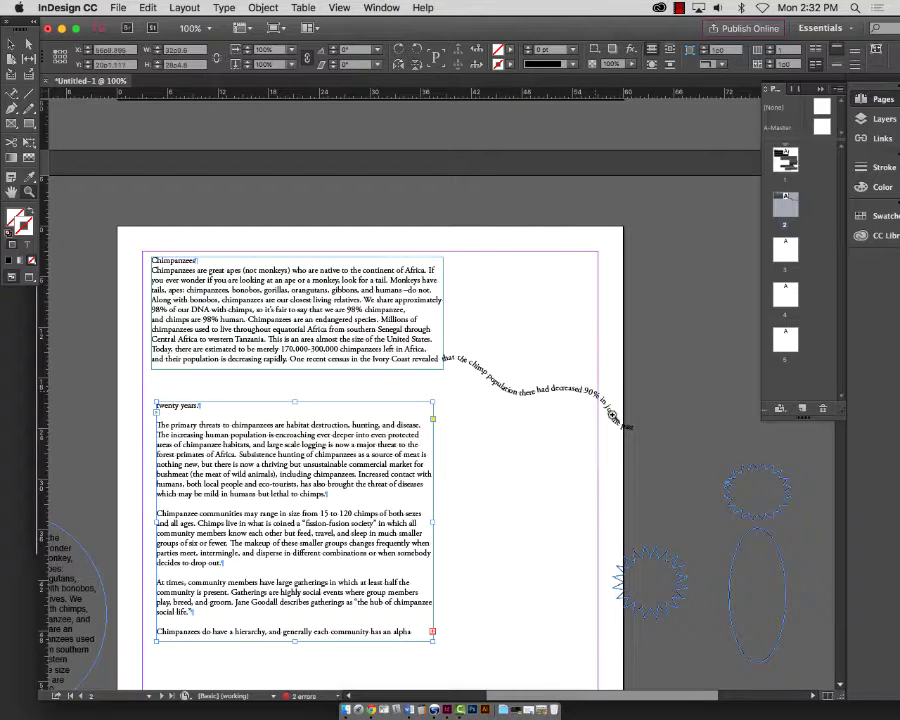
drag(612, 414, 720, 459)
click(12, 44)
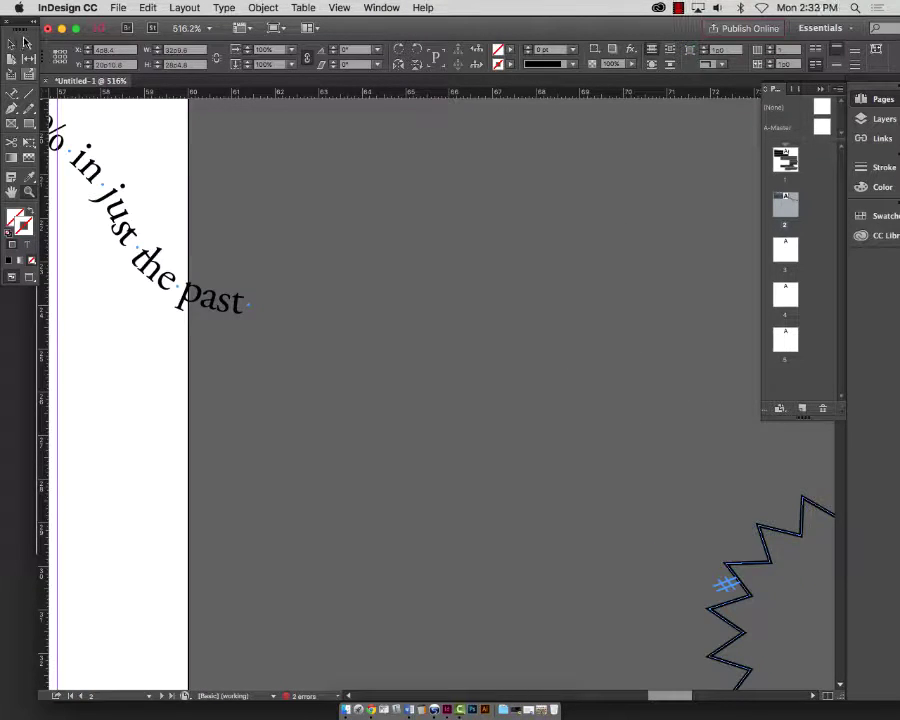
click(255, 309)
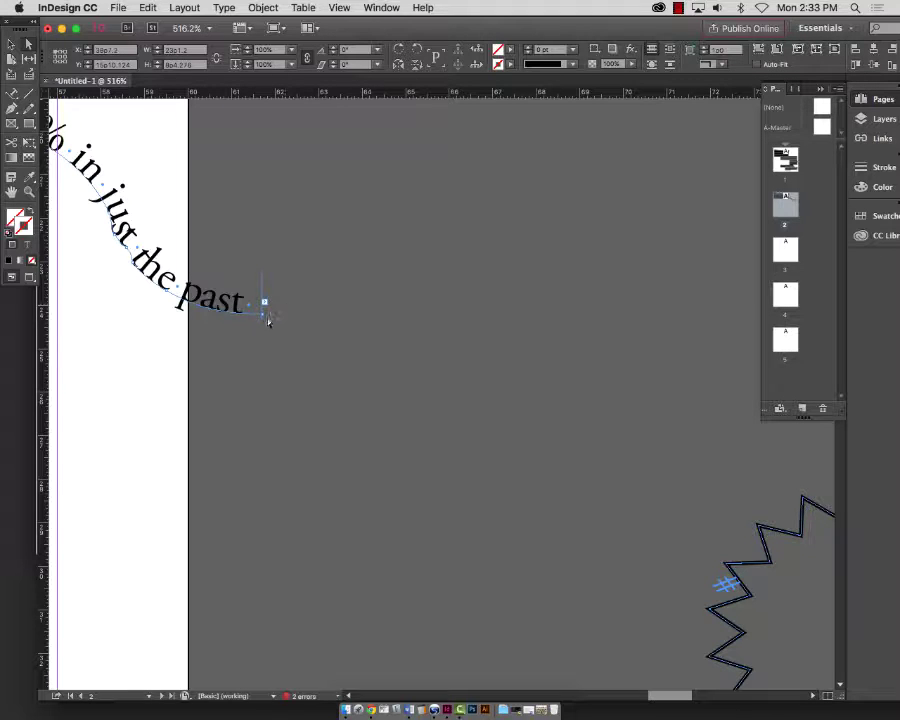
click(267, 321)
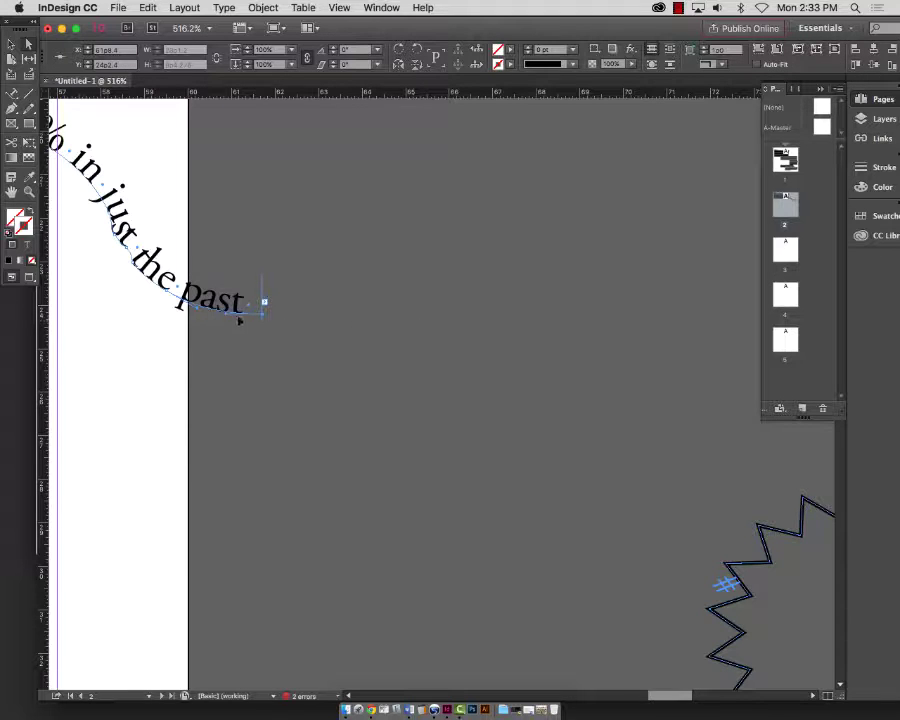
click(126, 398)
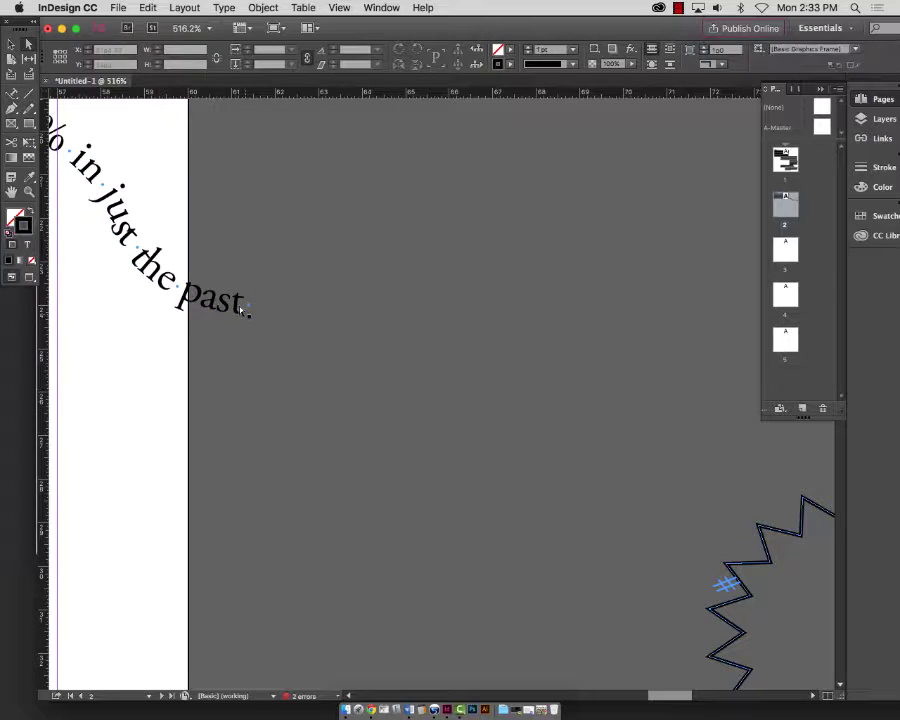
click(259, 321)
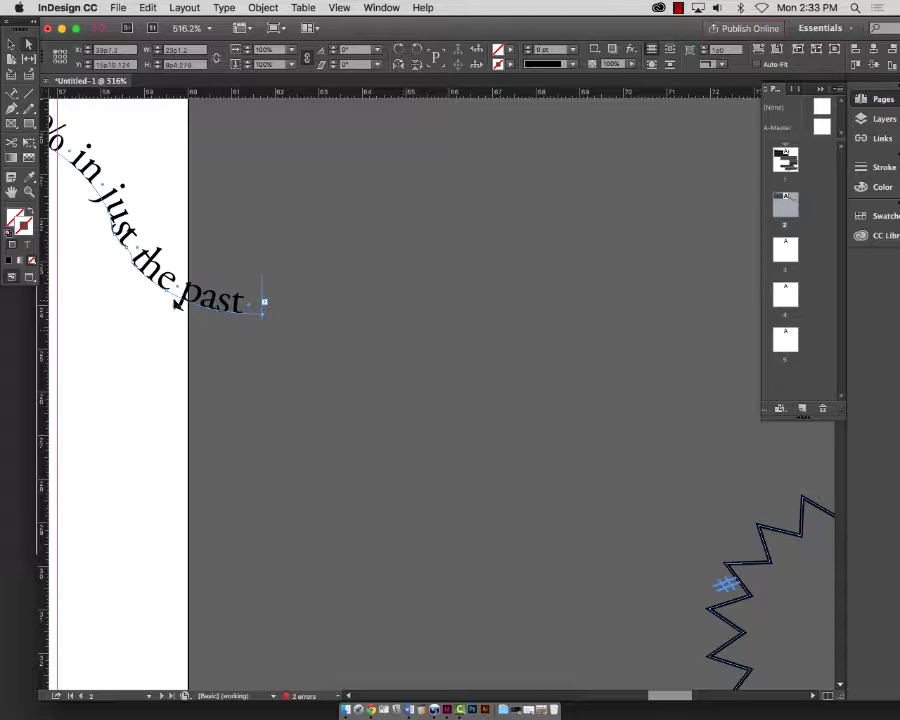
mouse_move(262, 288)
mouse_down()
mouse_move(267, 315)
mouse_move(502, 333)
mouse_up()
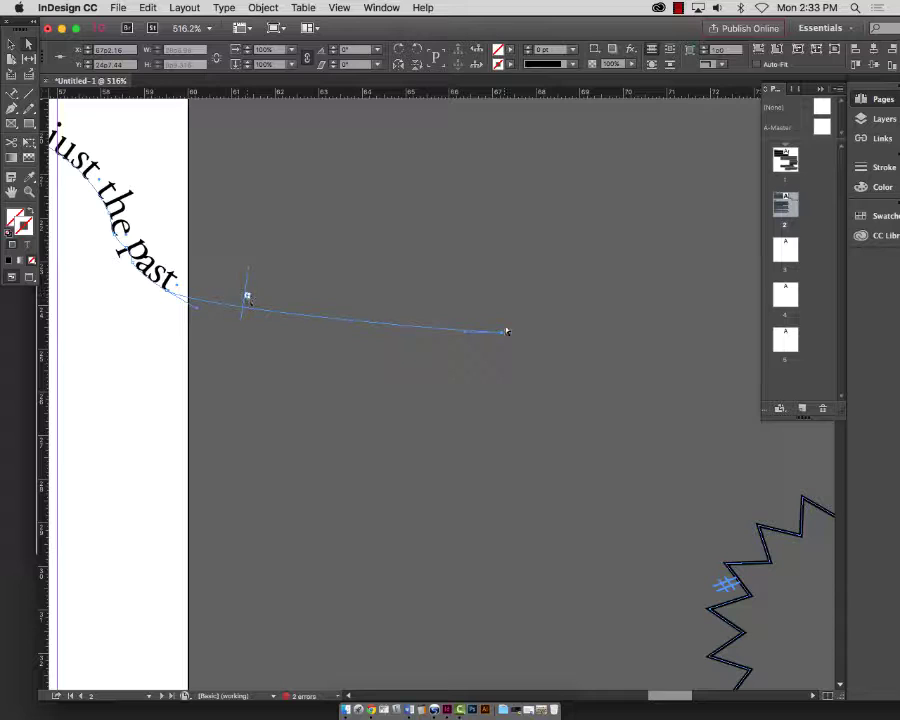
- Move the wavy path's text end bracket out to the path's new end so more text flows onto the line
click(248, 297)
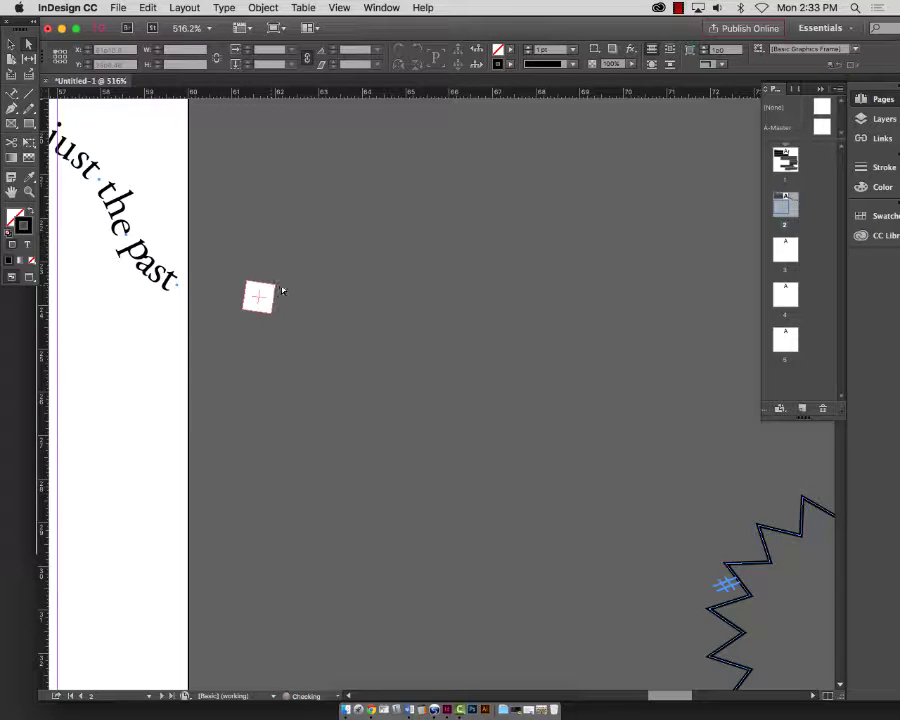
key(ctrl+z)
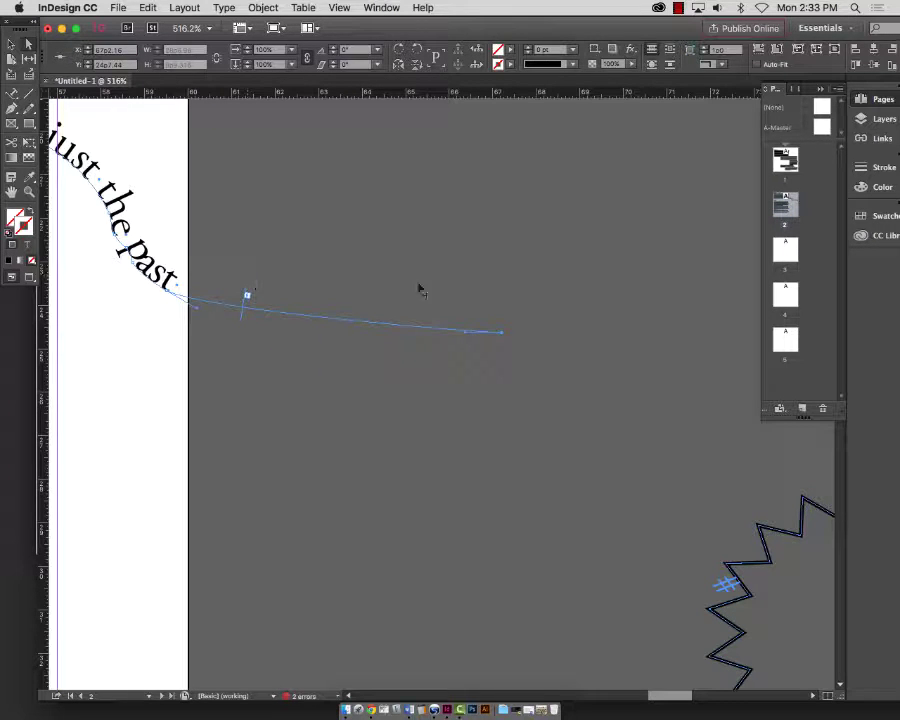
drag(244, 292, 503, 288)
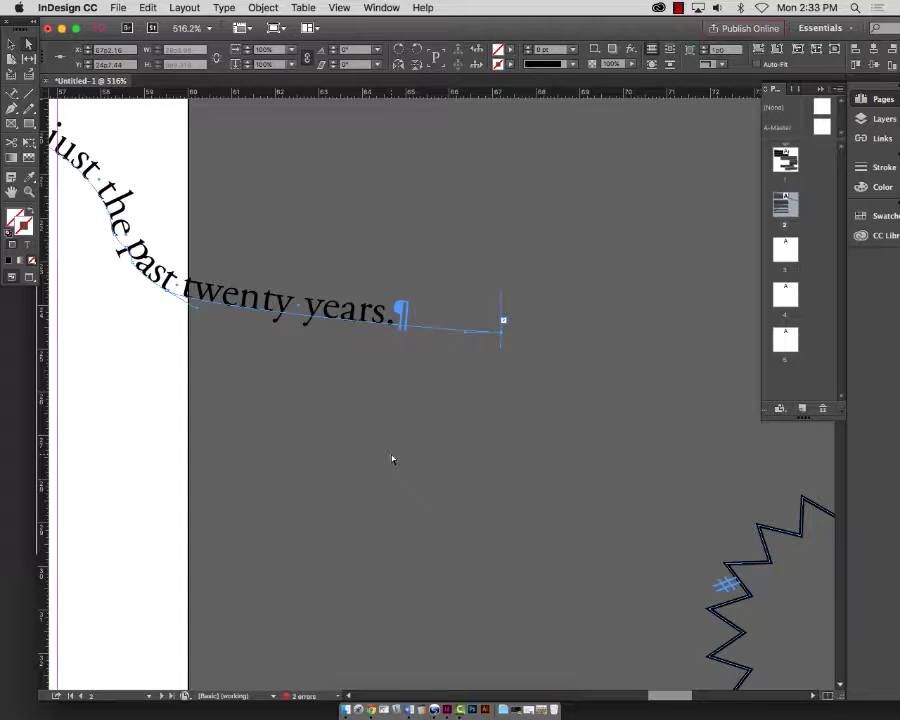
key(ctrl+0)
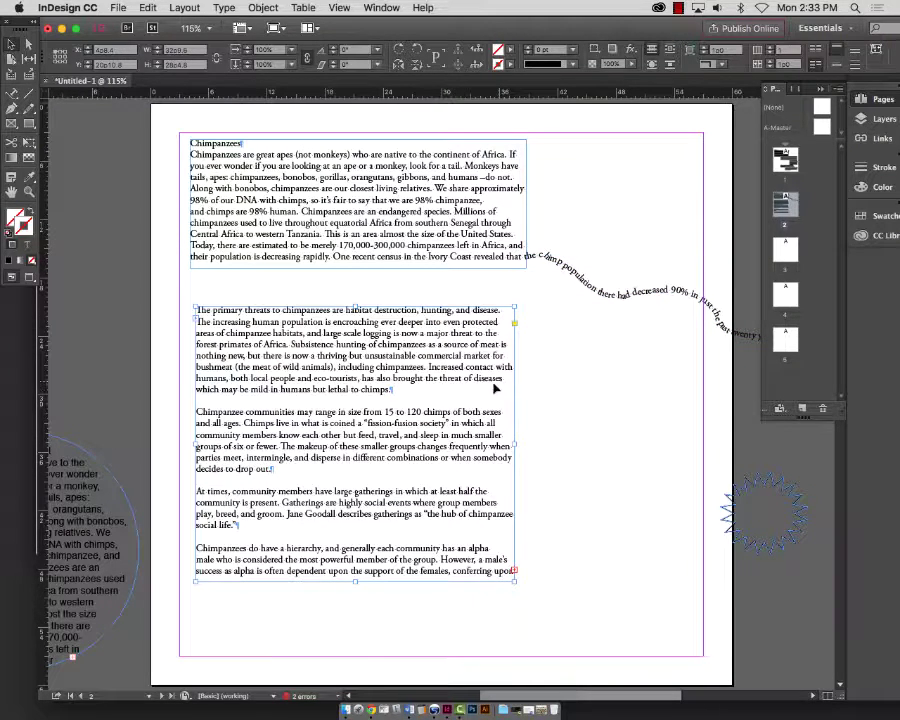
- Move the first chimpanzee frame together with the wavy path so its left edge aligns with the text frame below at X 4p8.4
click(573, 364)
key(w)
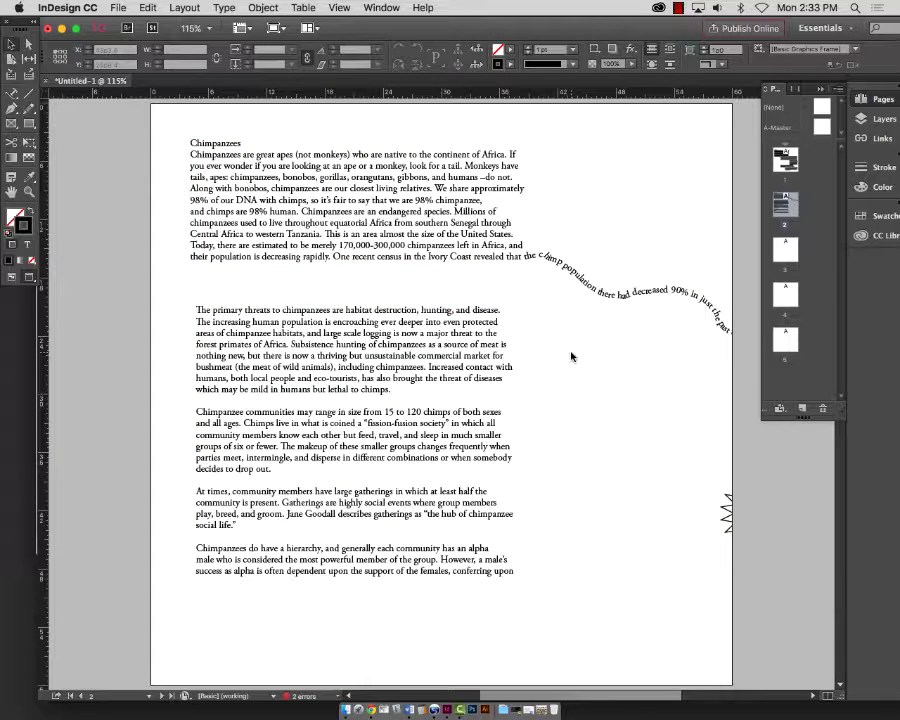
key(w)
key(w)
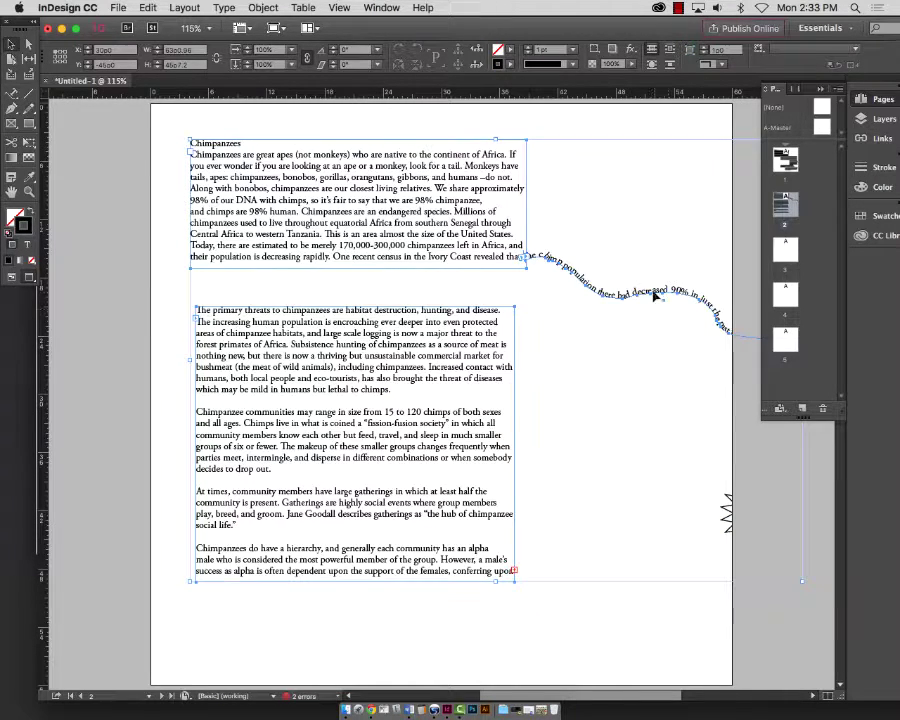
drag(624, 277, 630, 313)
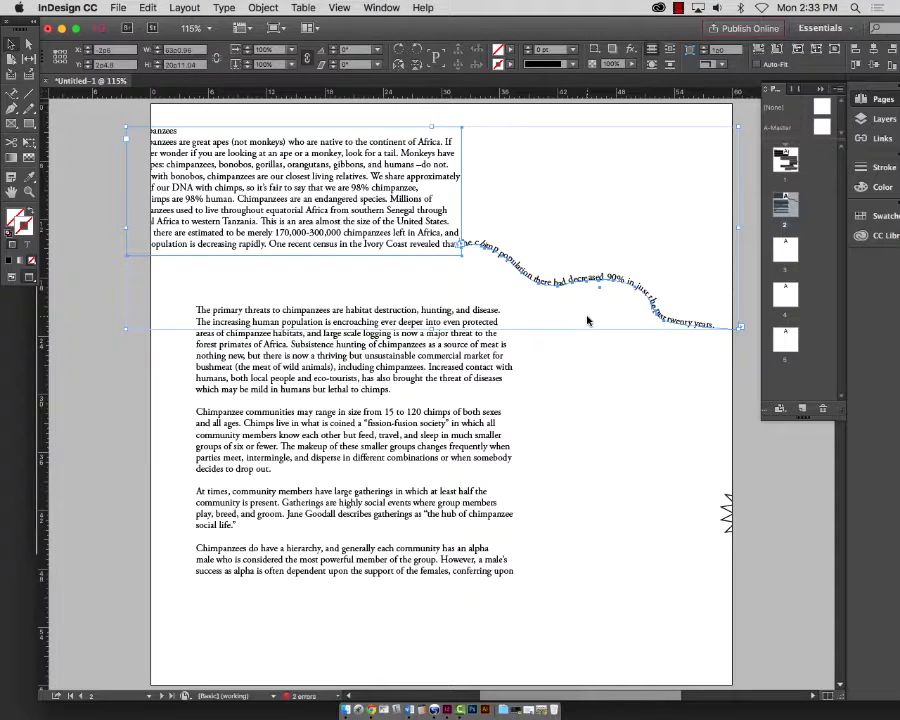
drag(357, 235, 430, 243)
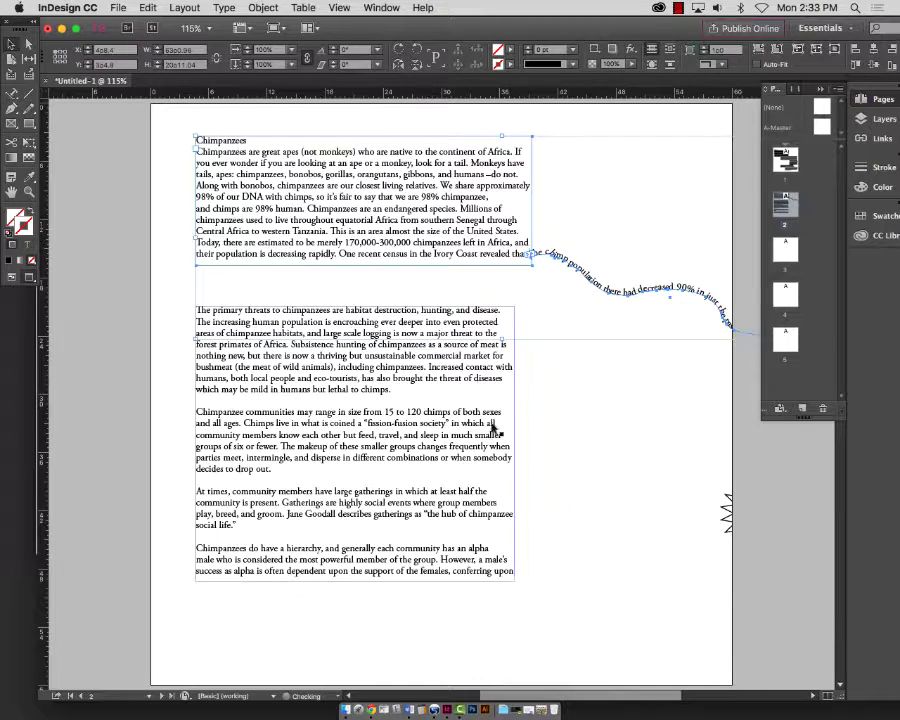
click(578, 480)
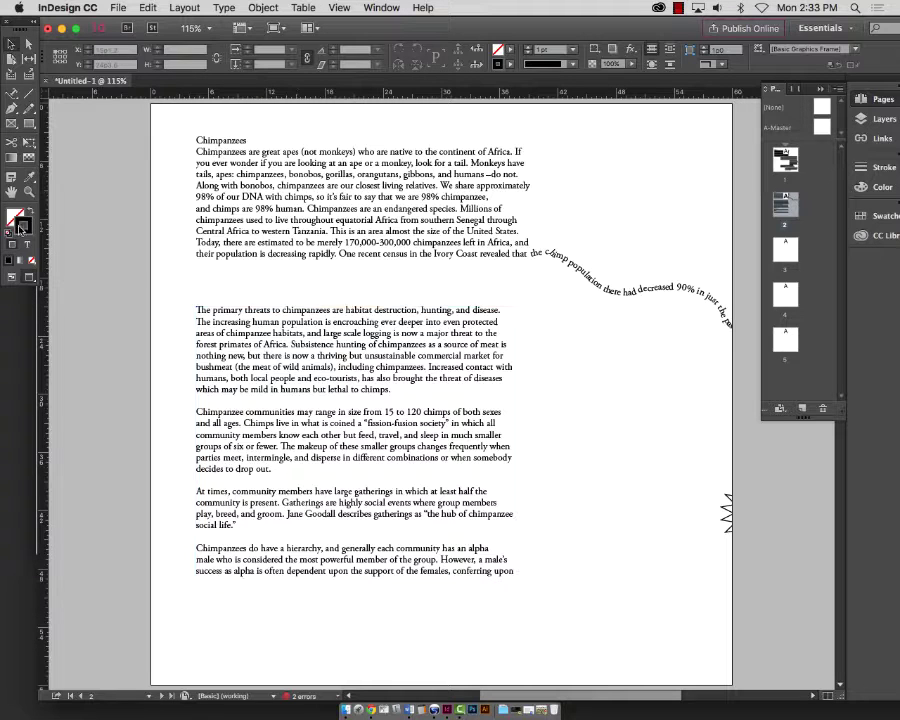
- Switch the Type on a Path tool back to the regular Type tool, then select the Pencil tool
click(12, 93)
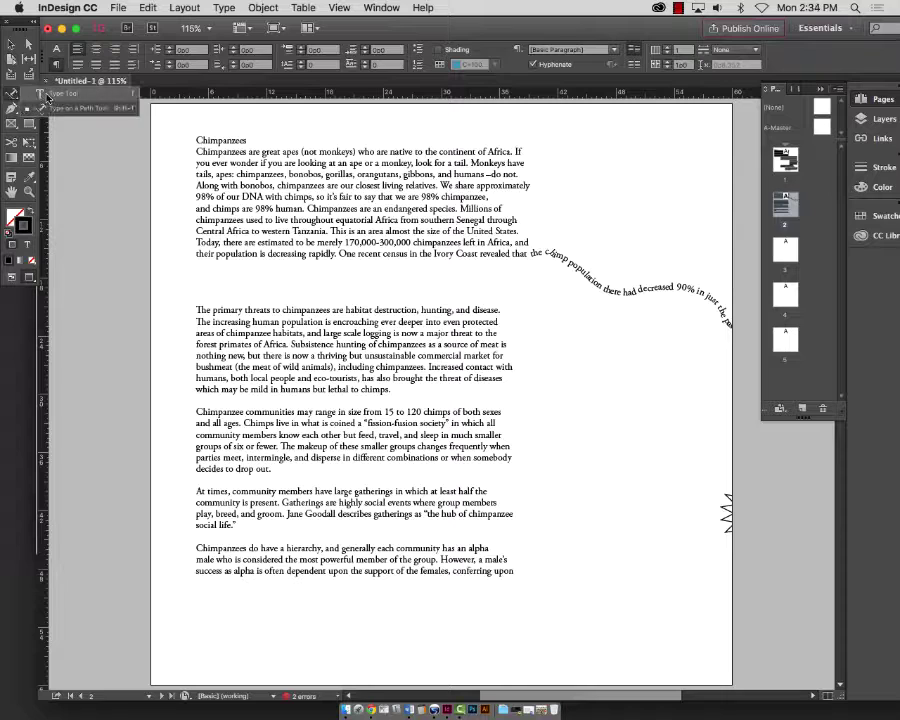
click(31, 125)
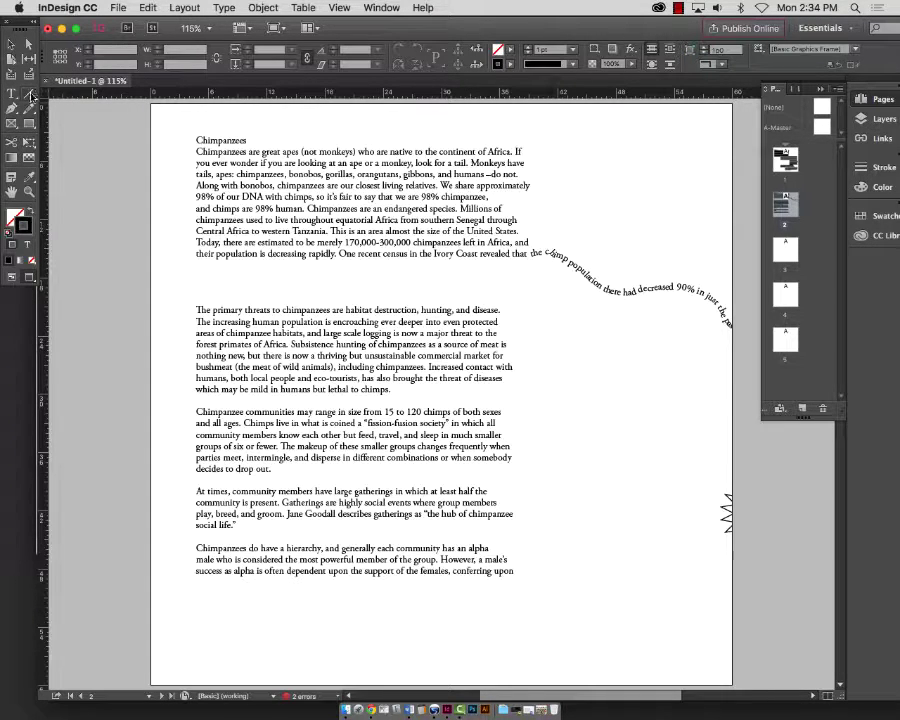
click(29, 111)
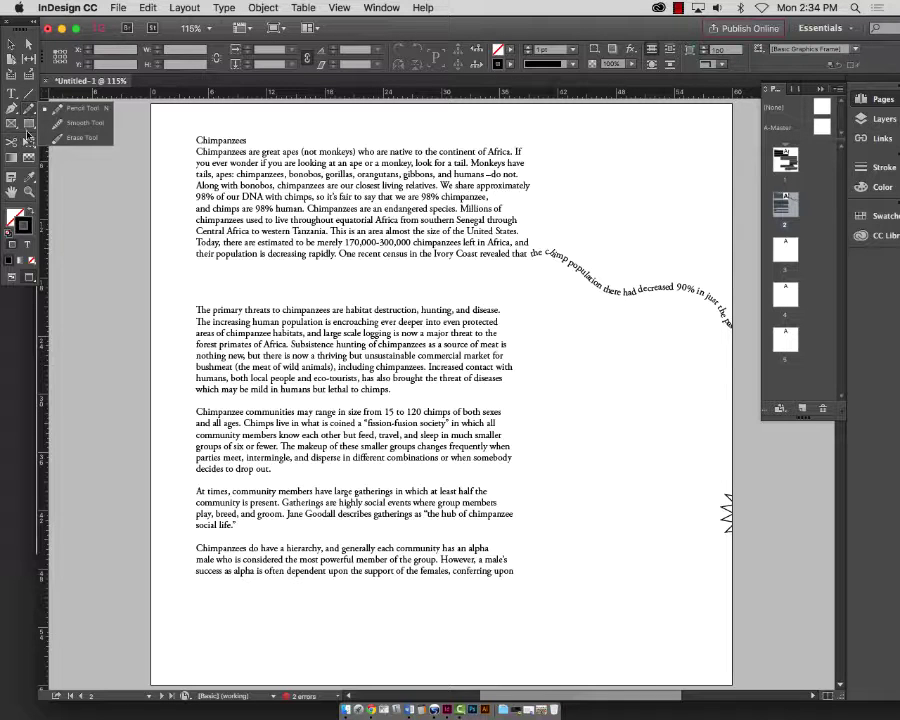
click(30, 110)
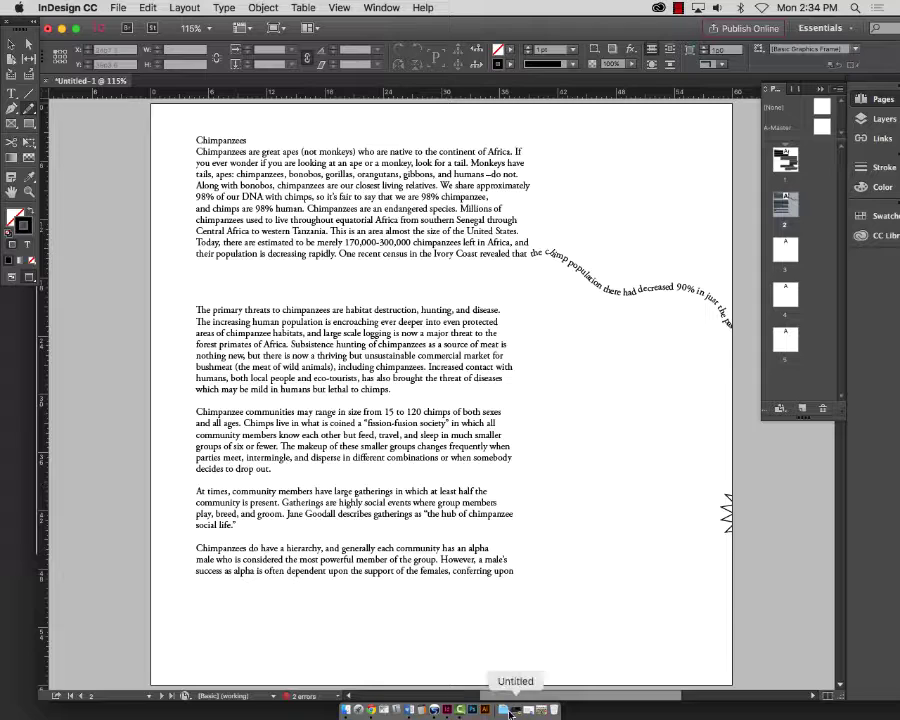
- Enlarge the Dock and start Illustrator in the background, returning to the InDesign document
drag(505, 712, 455, 640)
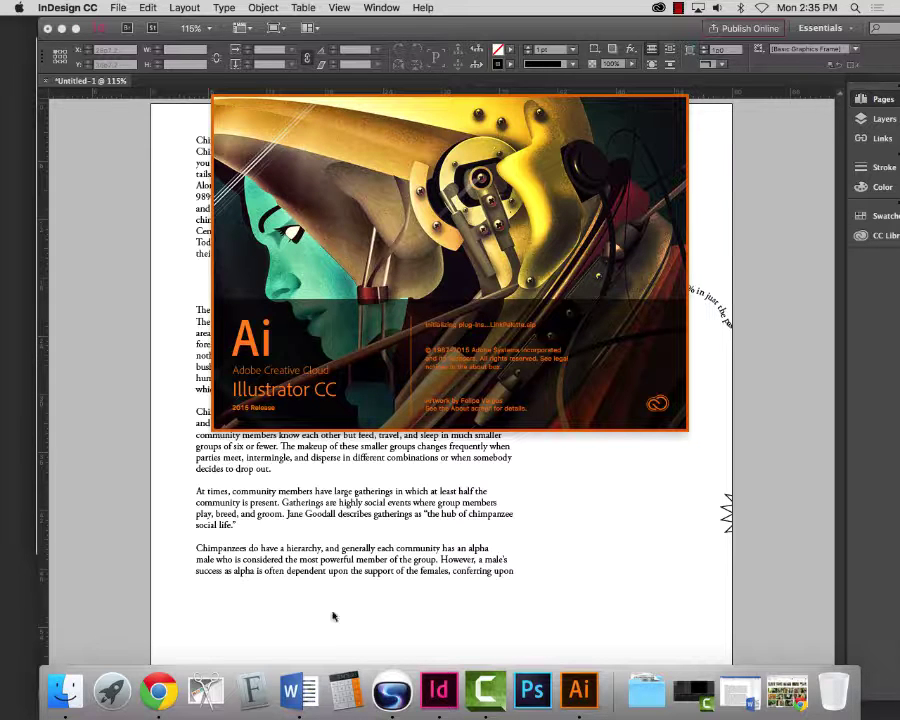
click(584, 610)
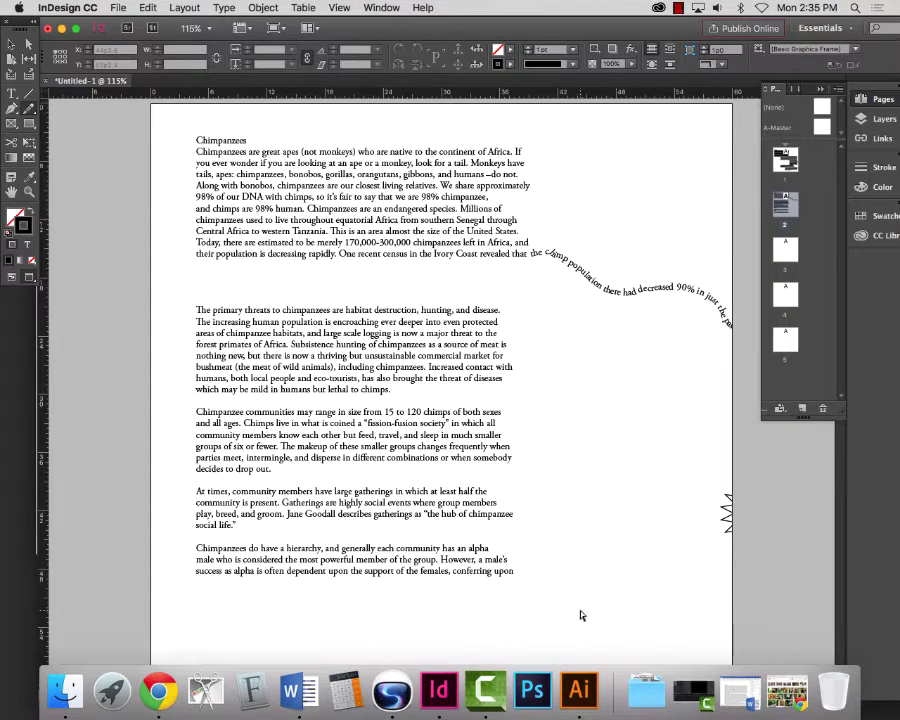
- Review the threaded chimpanzee text layouts on pages 1 and 2
key(super+minus)
key(super+minus)
key(super+minus)
key(super+minus)
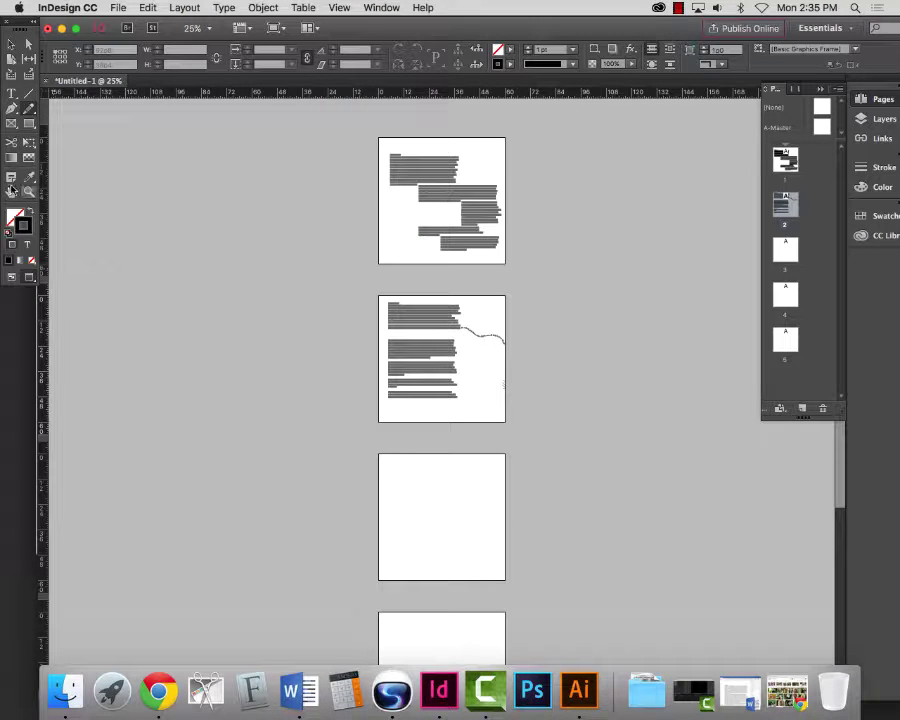
key(super+0)
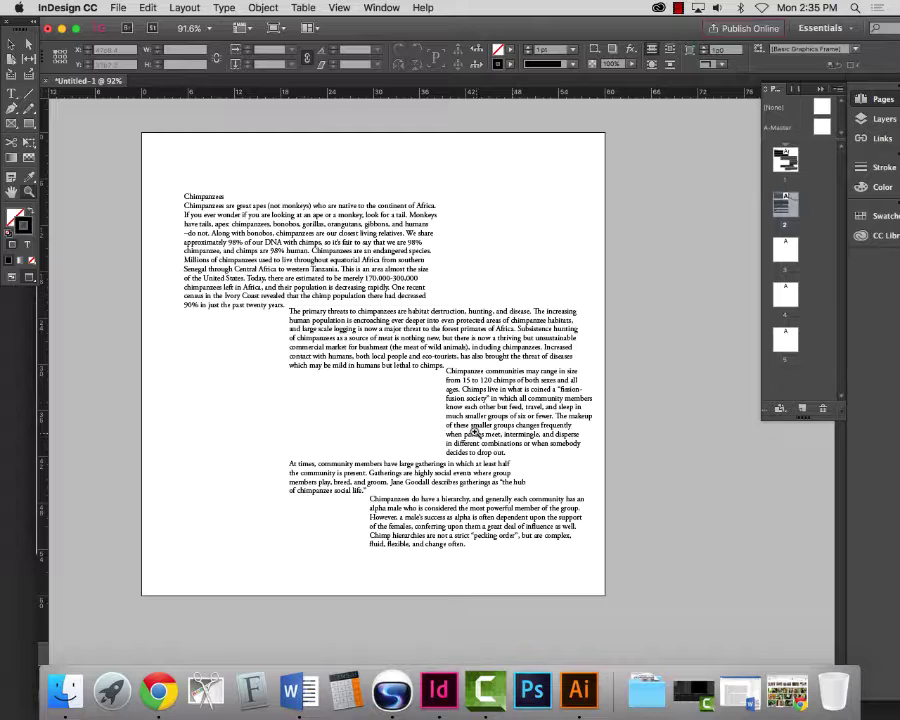
scroll(478, 437, down, 8)
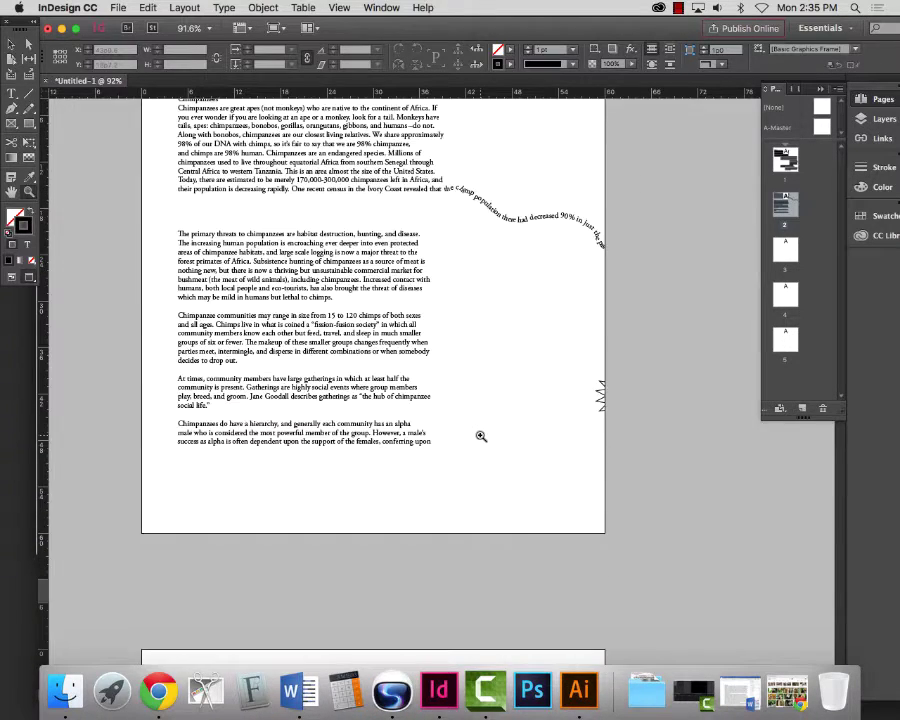
scroll(480, 436, up, 2)
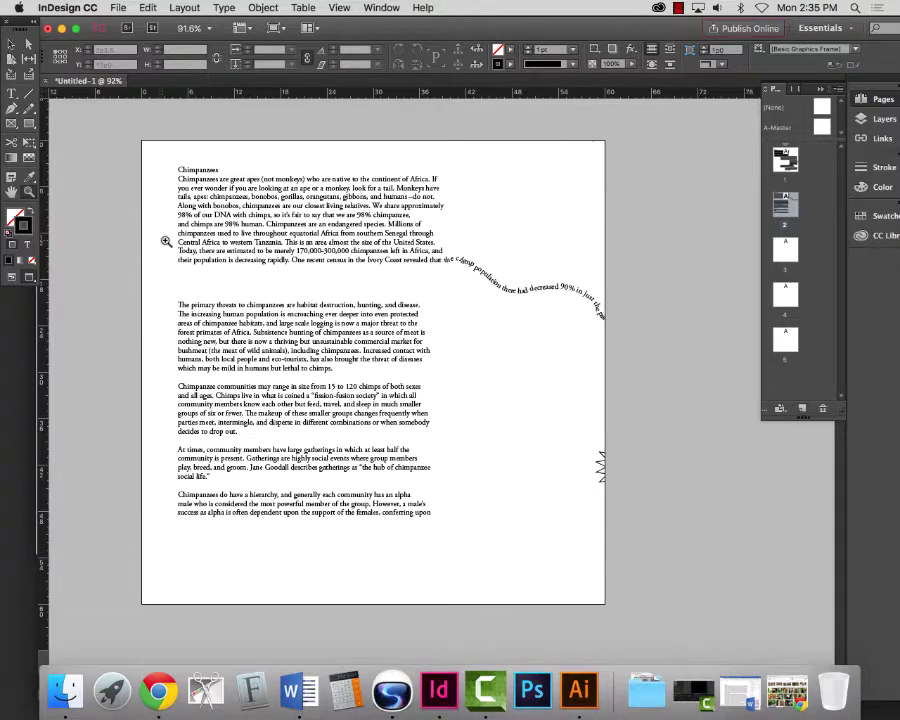
- Show frame edges and move the circular chimpanzee text shape from the pasteboard to about X 43p0, Y 38p8 at page 2's lower corner
key(w)
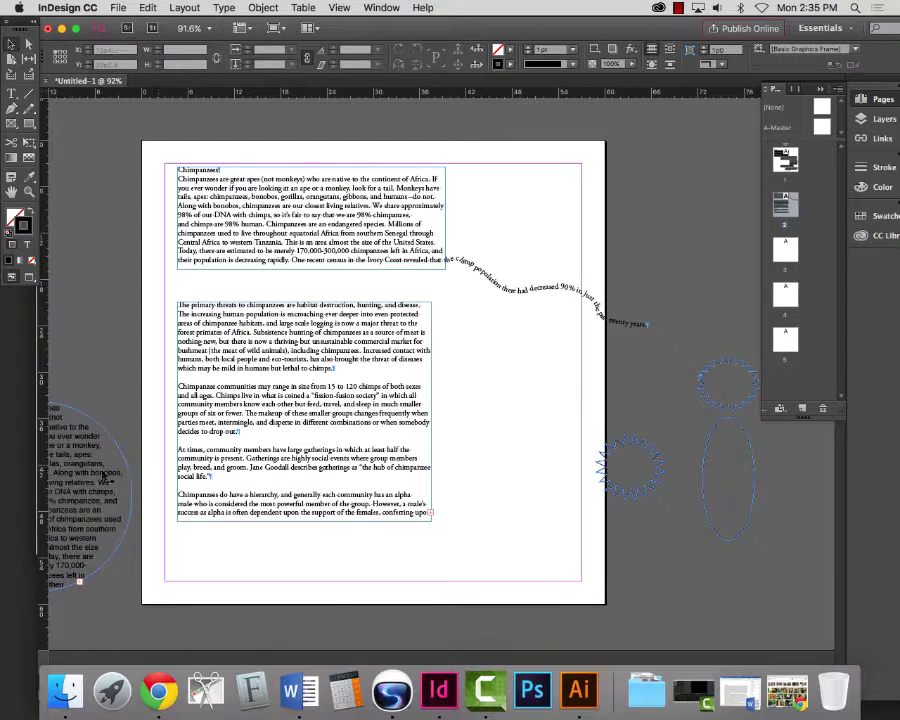
drag(85, 470, 517, 496)
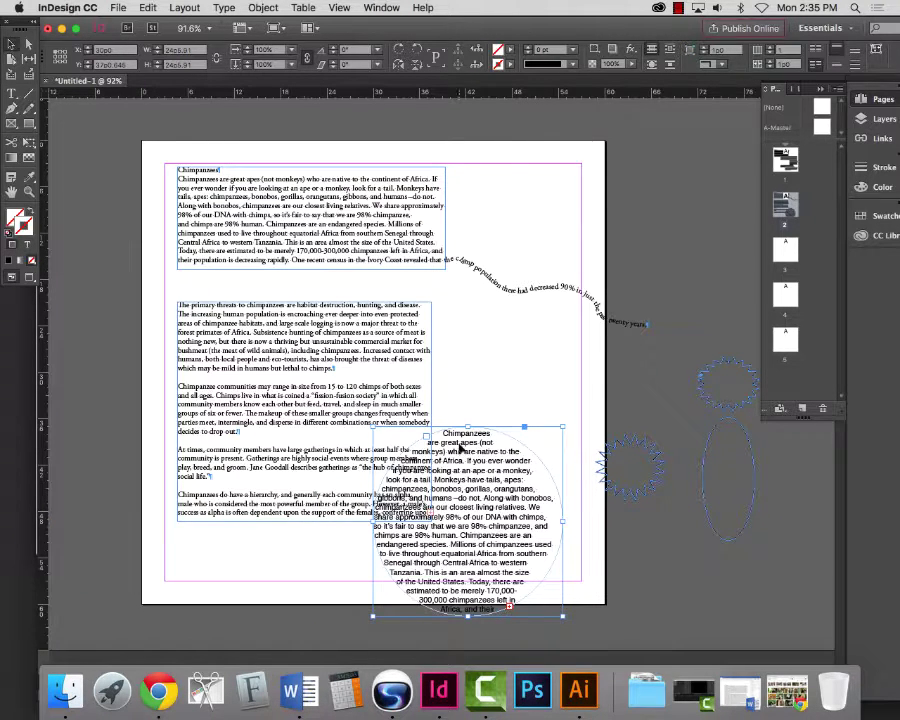
drag(548, 515, 650, 528)
scroll(380, 480, down, 10)
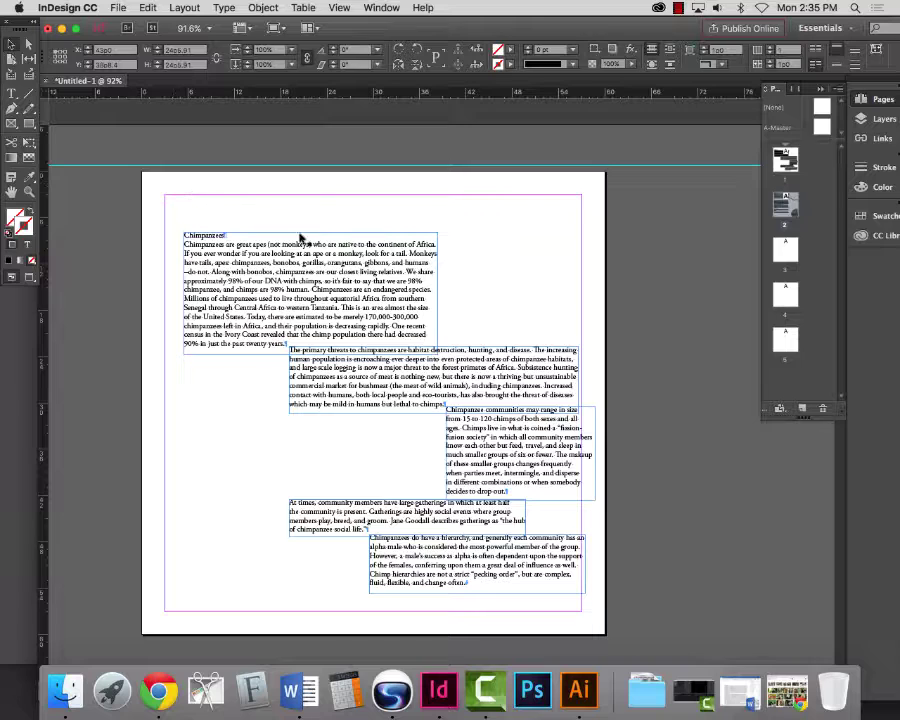
- Switch to Illustrator, create a new one-artboard Letter document with the Print profile, and expand the toolbox to two columns
click(581, 692)
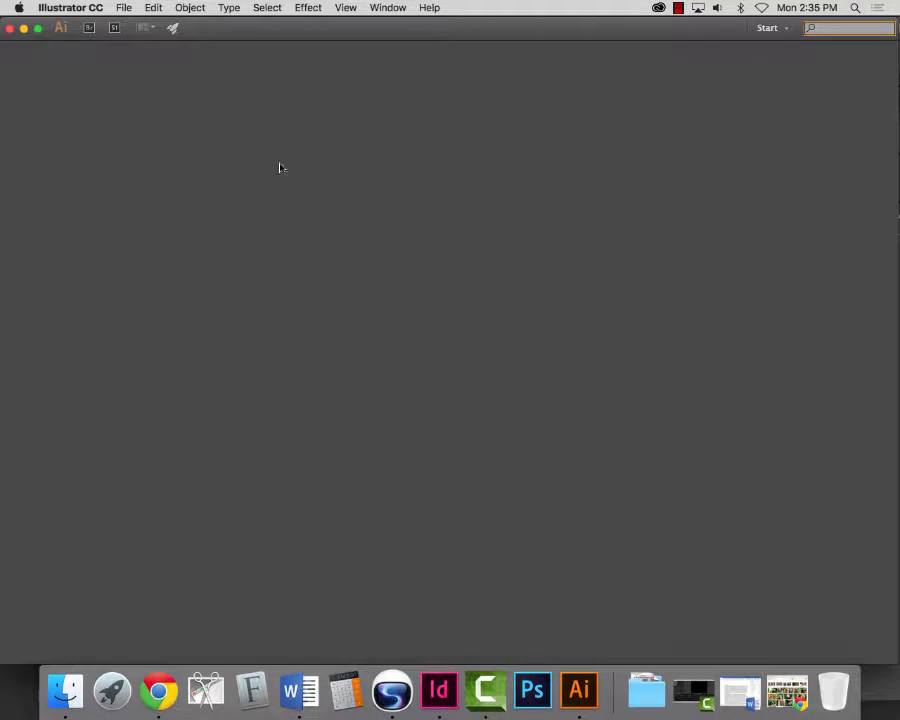
click(124, 8)
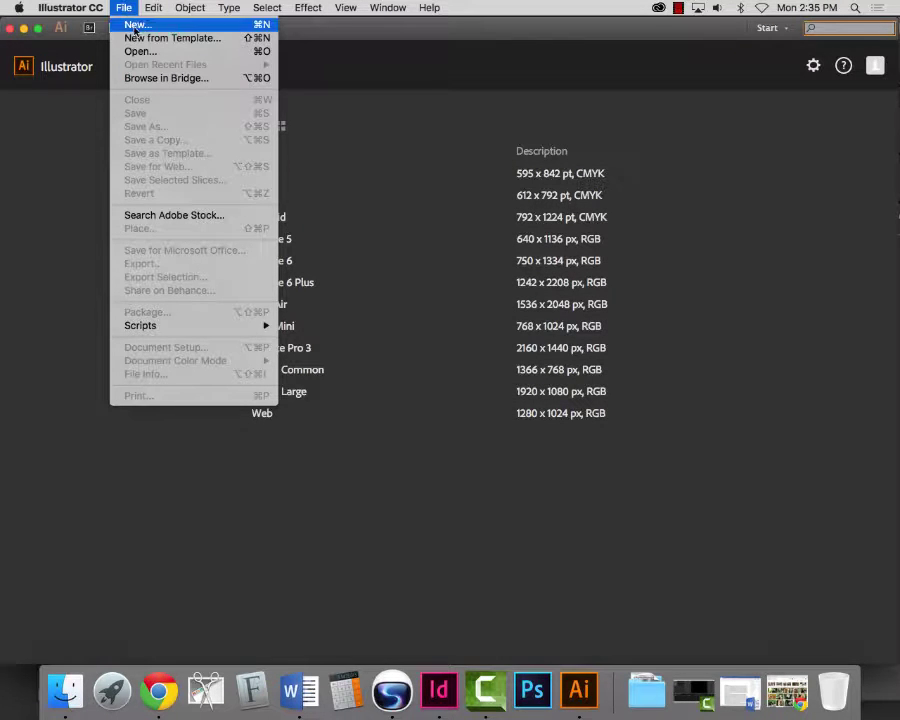
click(551, 153)
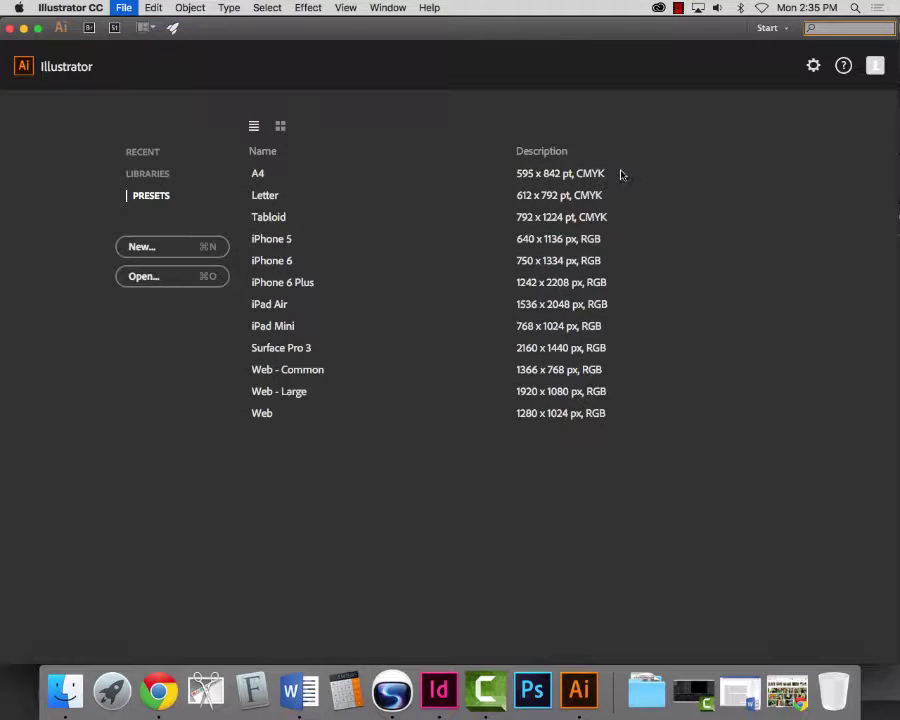
click(188, 246)
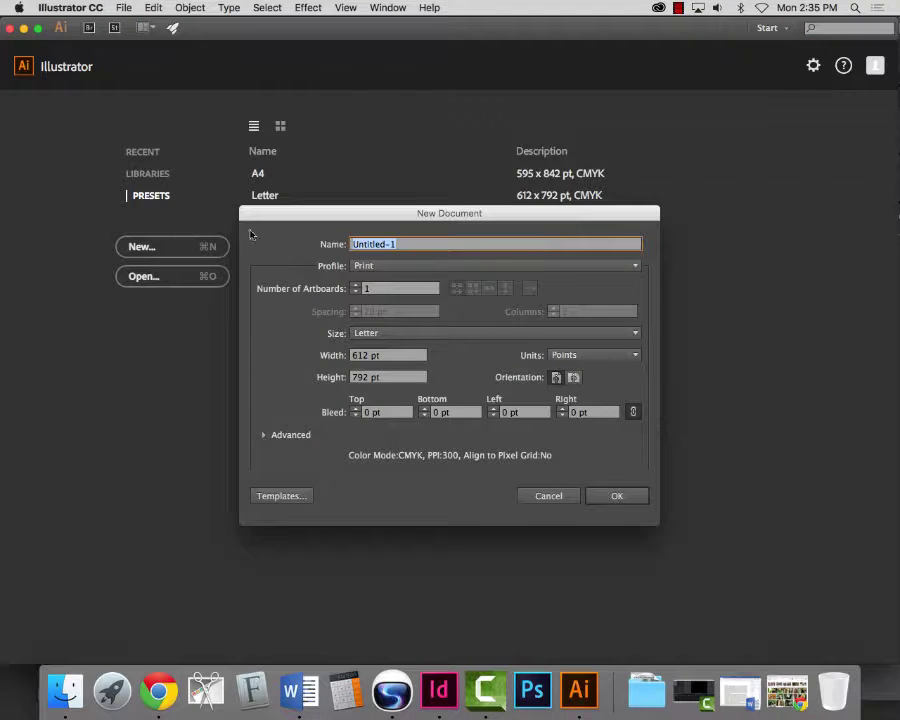
click(620, 497)
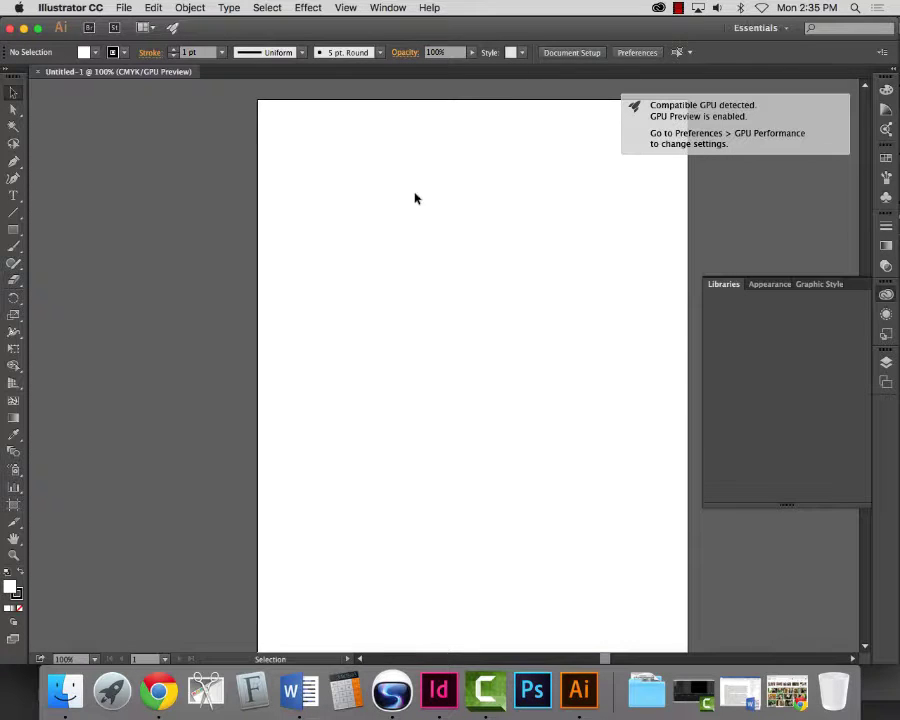
click(14, 76)
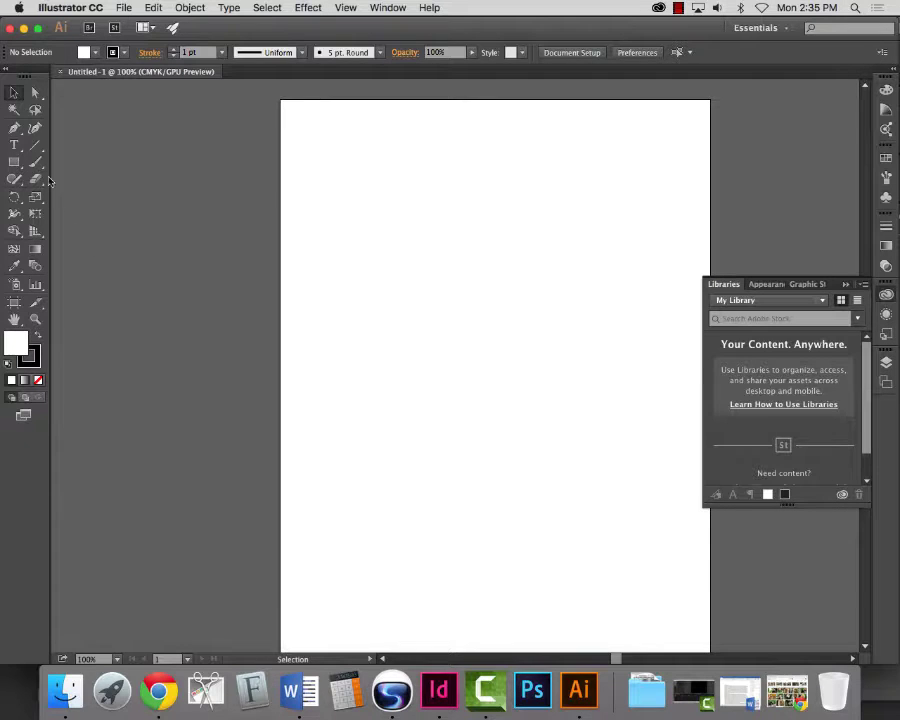
- Draw a spiral about 184 × 230 pt in the artboard's upper-left area, varying its number of turns while drawing
click(34, 145)
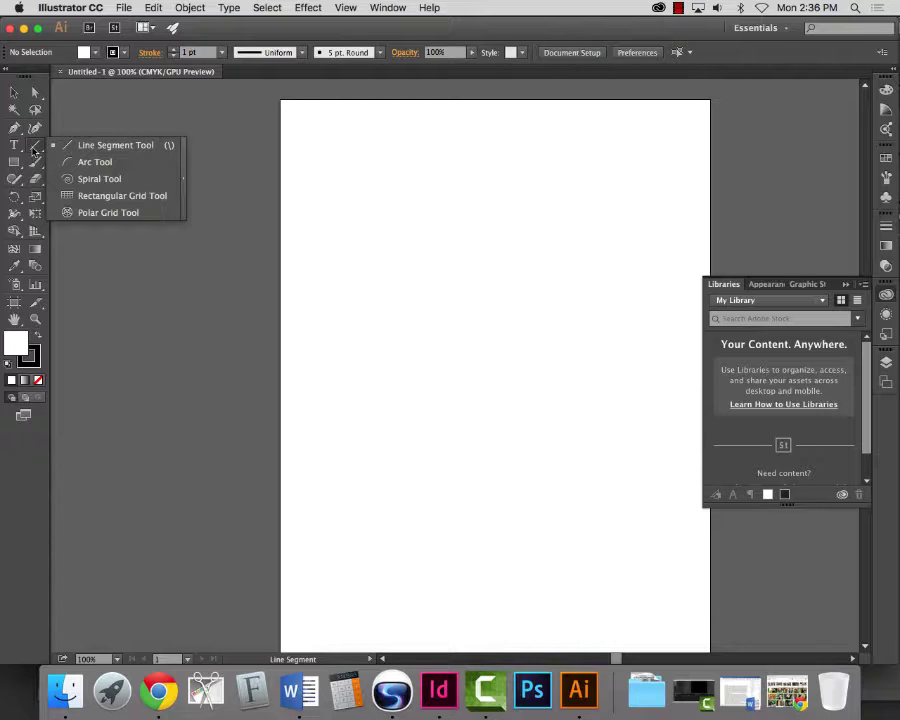
click(90, 179)
drag(365, 194, 369, 148)
key(Down)
key(Down)
key(Down)
key(Down)
key(Down)
key(Down)
key(Down)
key(Down)
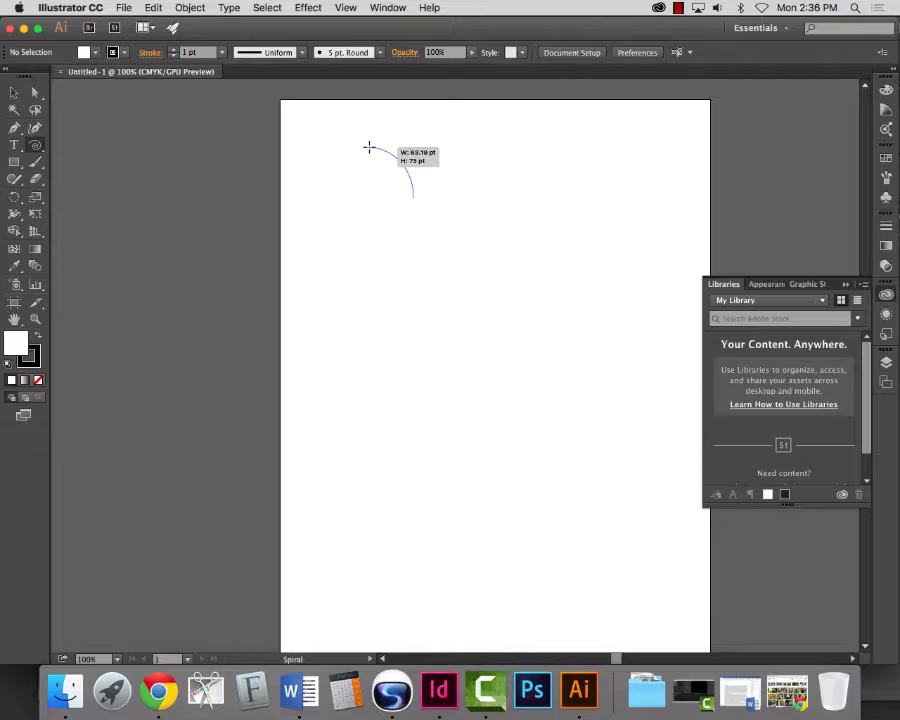
key(Up)
key(Up)
key(Up)
key(Up)
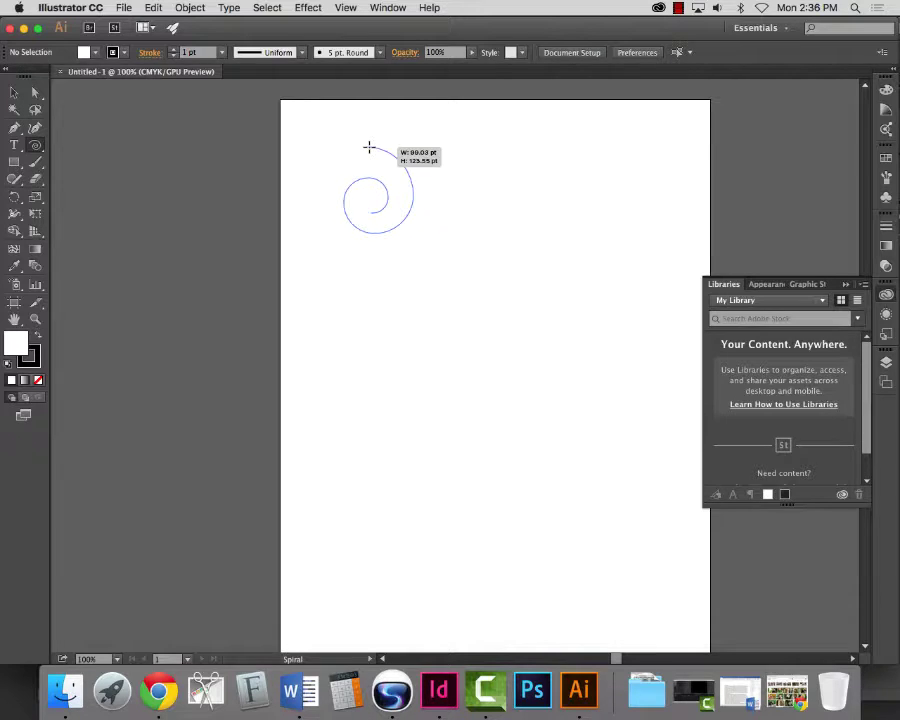
key(Up)
drag(369, 147, 342, 118)
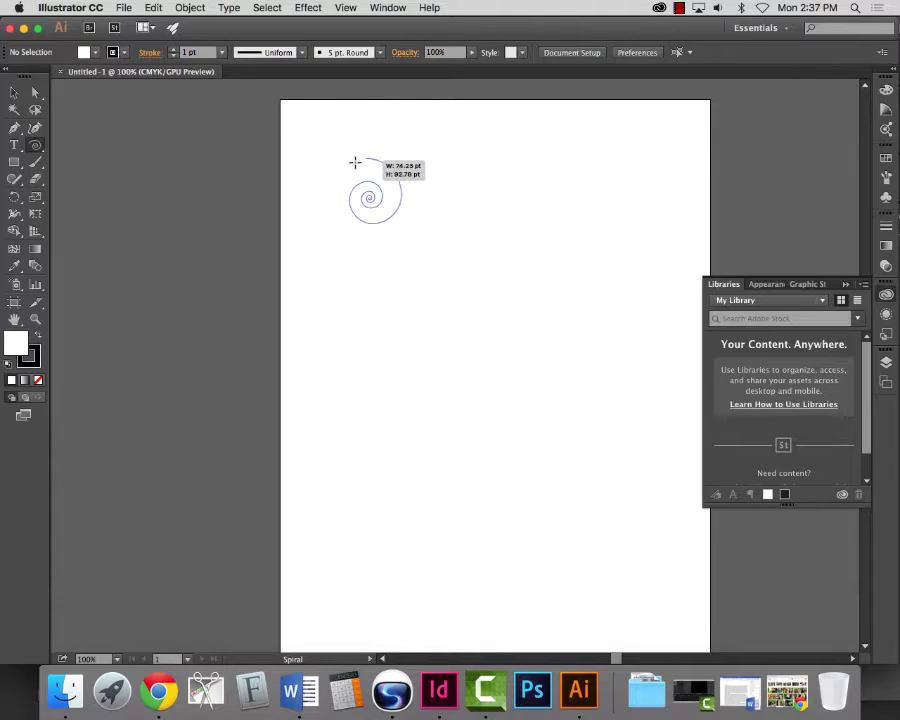
mouse_move(355, 166)
mouse_down()
mouse_move(331, 100)
mouse_move(337, 129)
mouse_move(354, 130)
mouse_move(358, 102)
mouse_move(361, 175)
mouse_up()
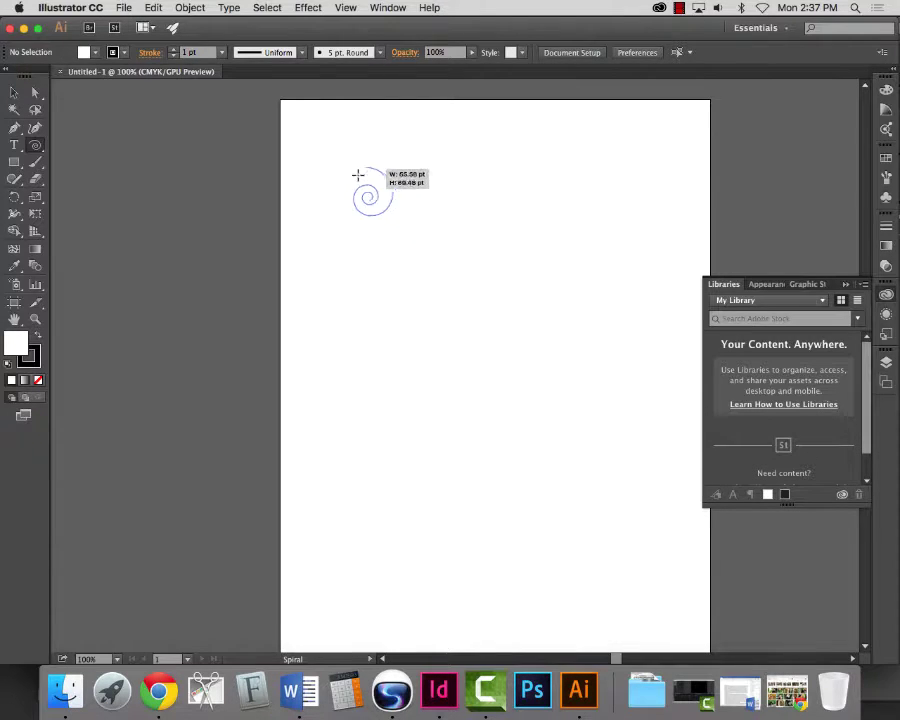
mouse_move(359, 156)
mouse_down()
mouse_move(362, 133)
mouse_move(364, 185)
mouse_move(377, 105)
mouse_up()
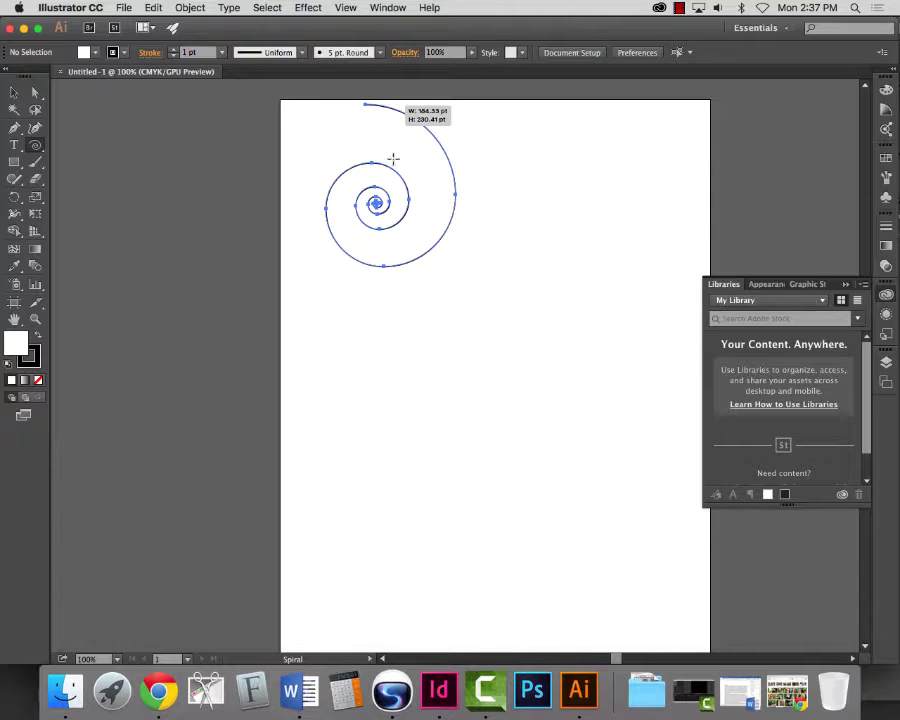
- Draw a tightly wound spiral about 254 × 234 pt below the first, undo the extra spiral, and deselect
drag(422, 400, 462, 310)
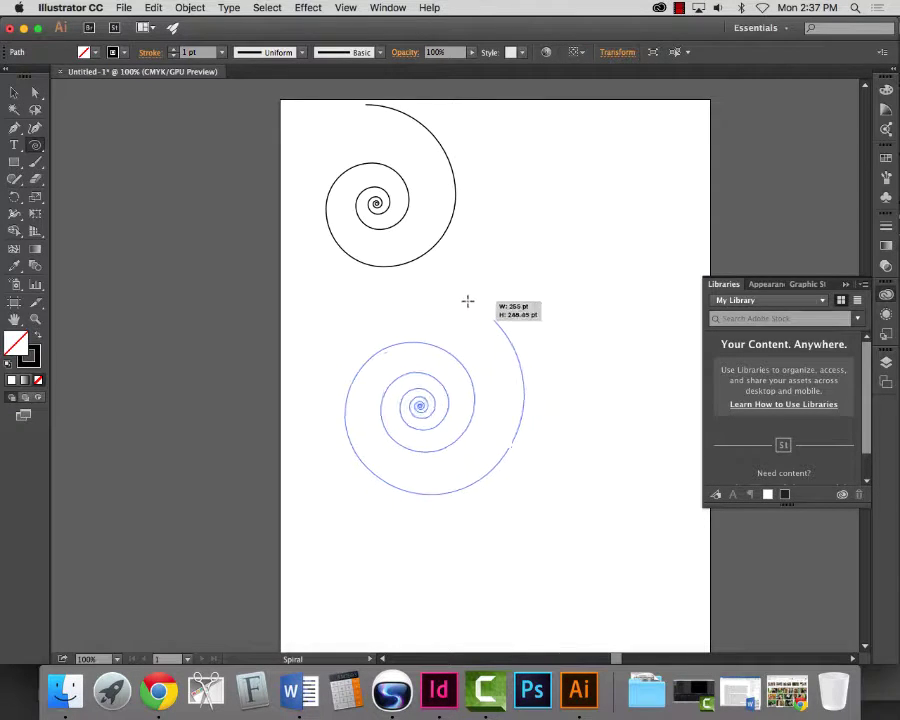
drag(460, 311, 461, 313)
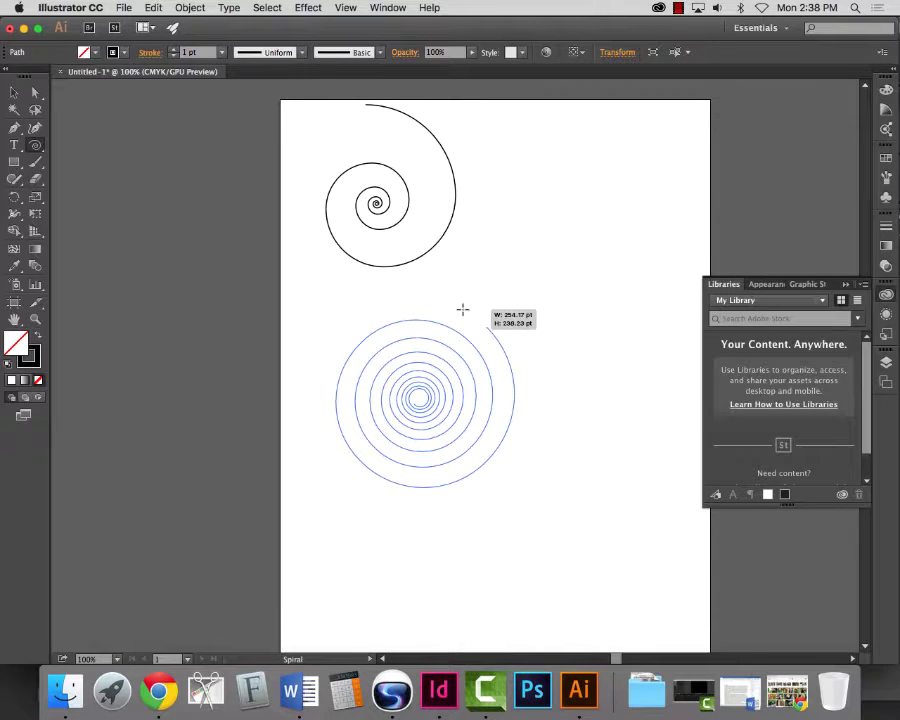
drag(461, 313, 539, 270)
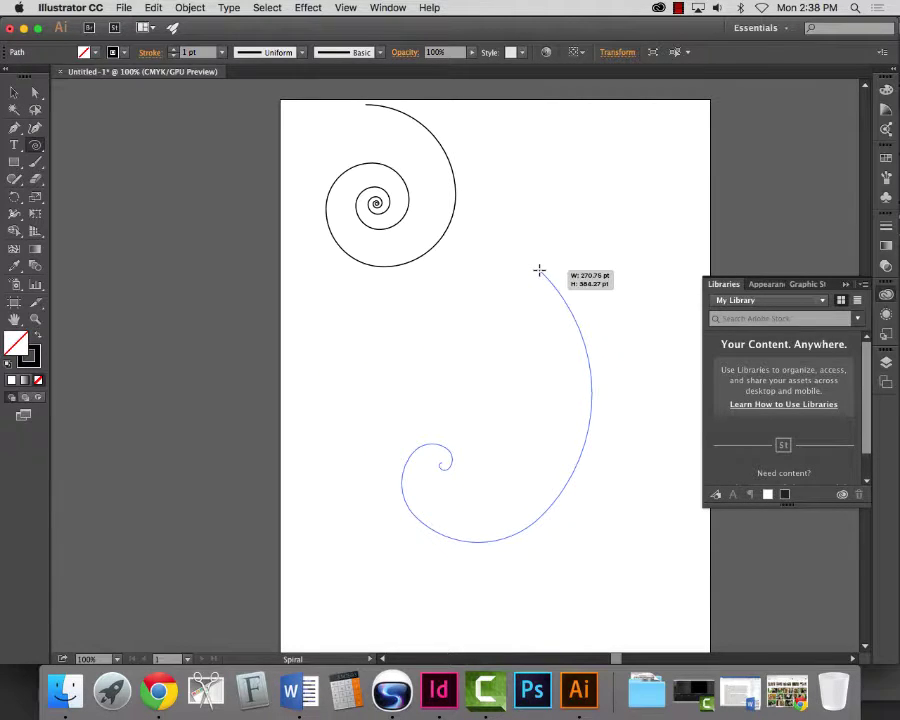
drag(539, 270, 479, 317)
key(Up)
key(Up)
key(Up)
key(Up)
key(Down)
key(Down)
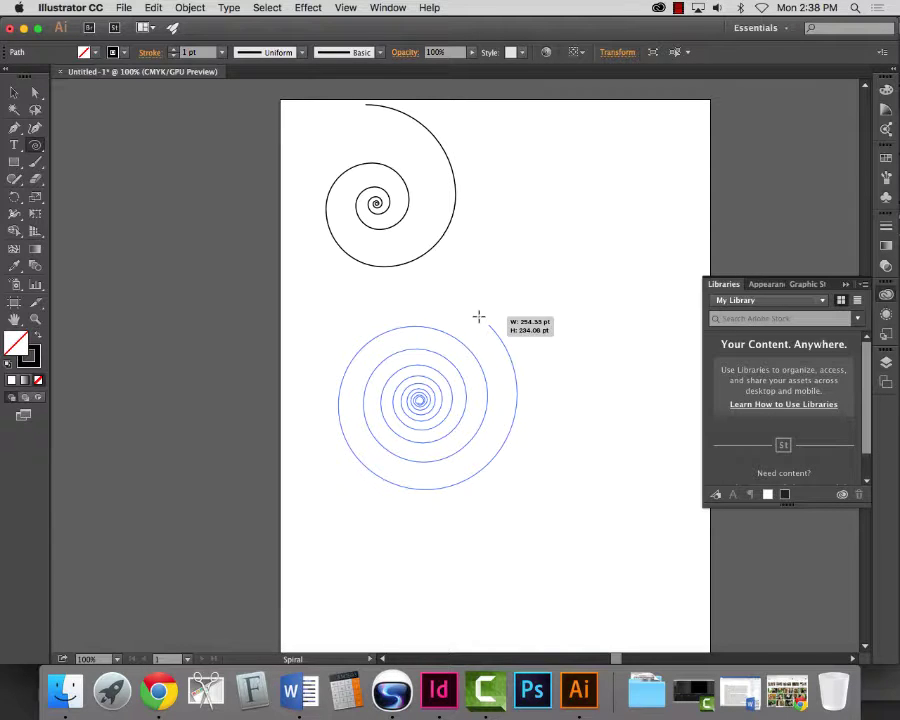
drag(479, 317, 479, 317)
drag(532, 214, 625, 304)
key(super+z)
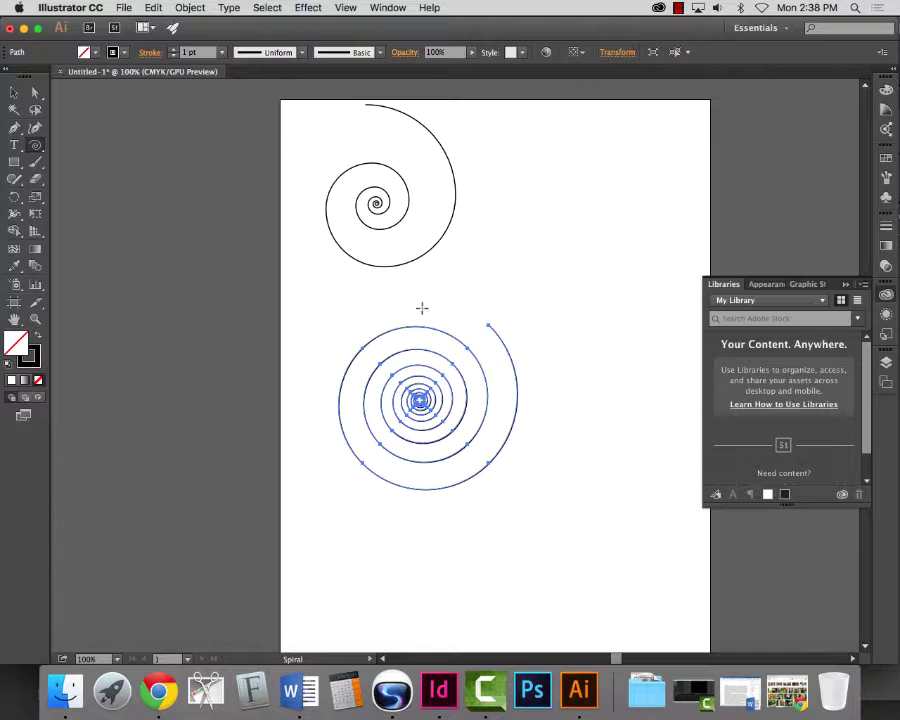
click(12, 92)
click(552, 383)
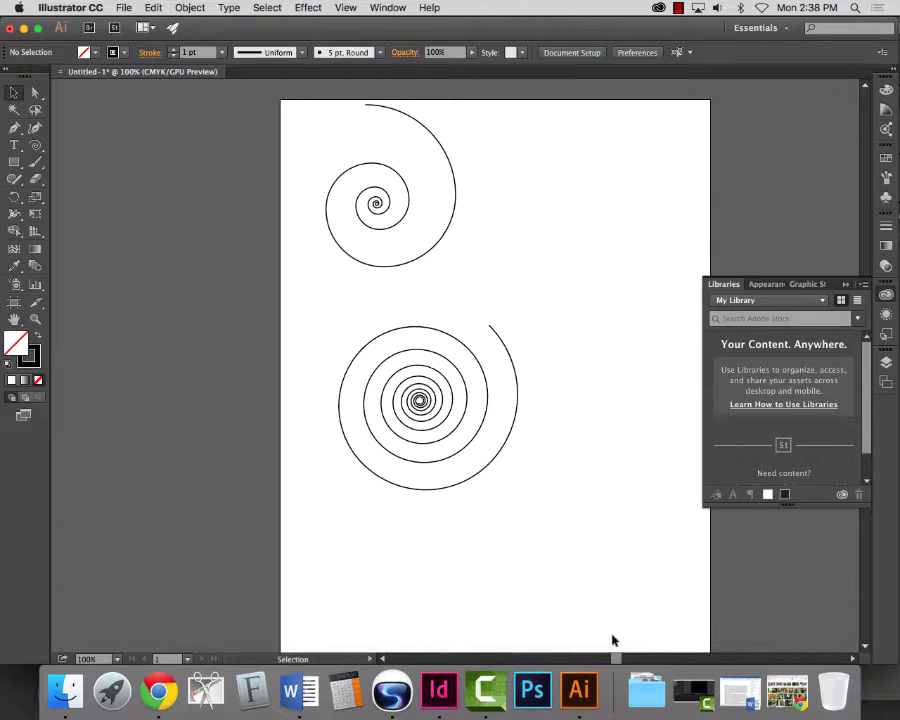
- Draw a smaller, loosely wound spiral with fewer turns to the right of the two existing spirals
scroll(605, 635, right, 5)
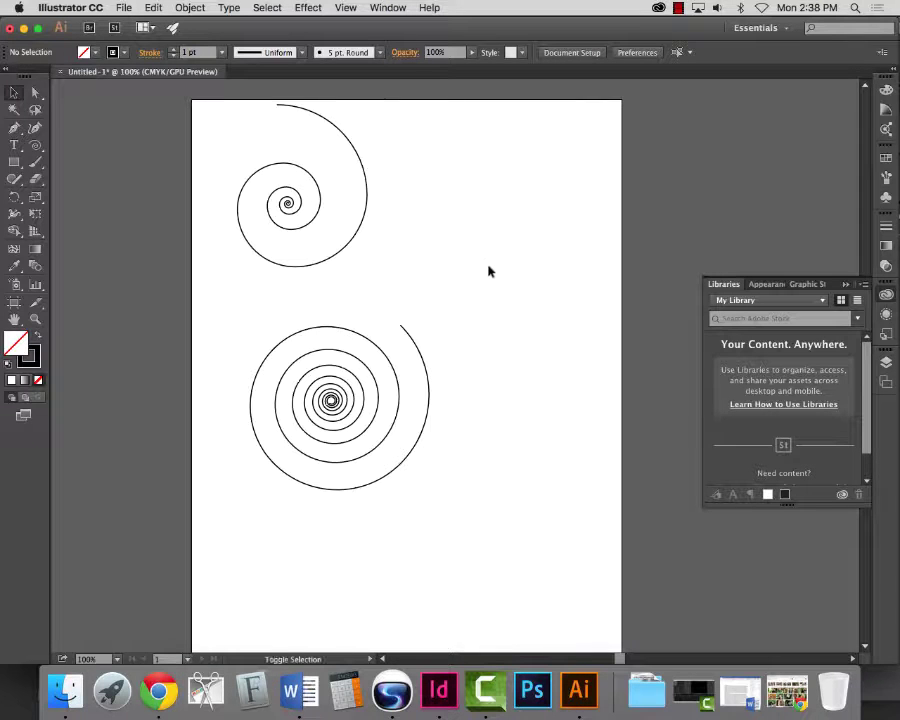
click(35, 145)
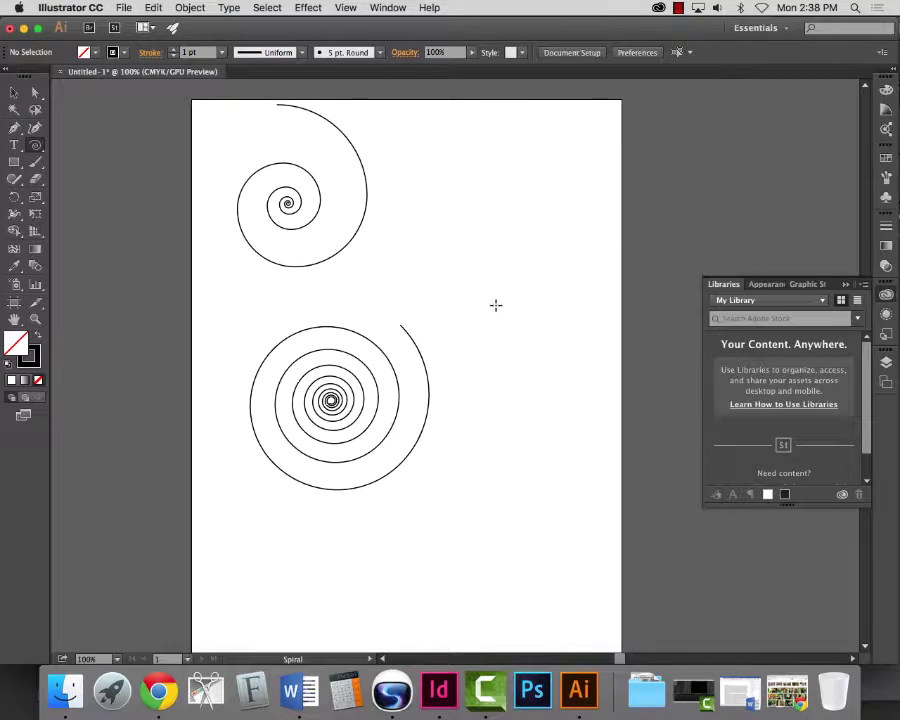
drag(452, 251, 490, 291)
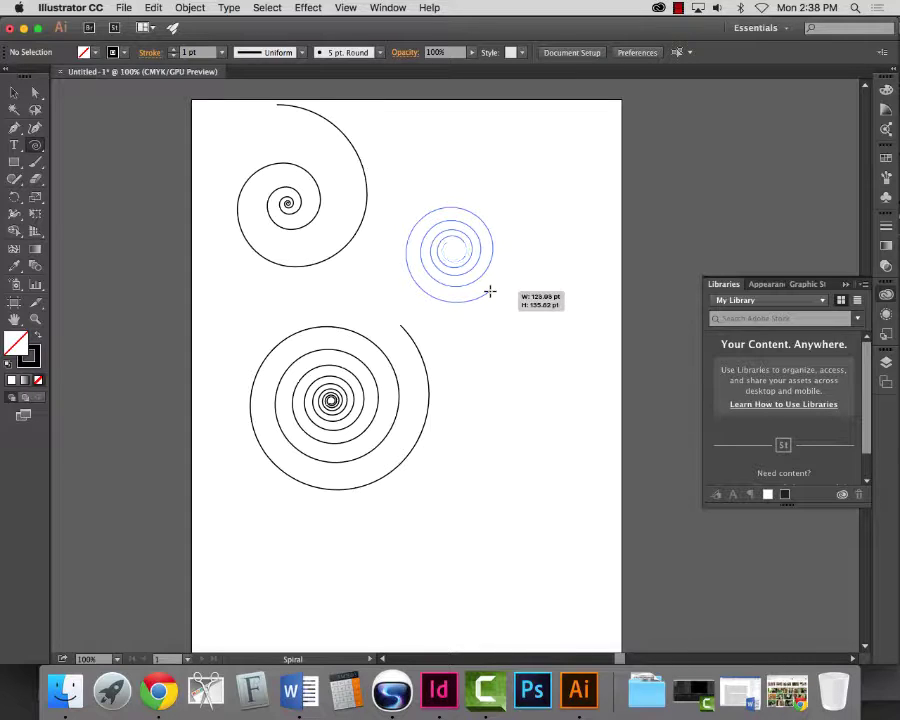
key(Down)
key(Down)
key(Down)
key(Down)
mouse_move(490, 291)
mouse_down()
mouse_move(492, 301)
mouse_move(502, 297)
mouse_up()
key(Up)
key(Up)
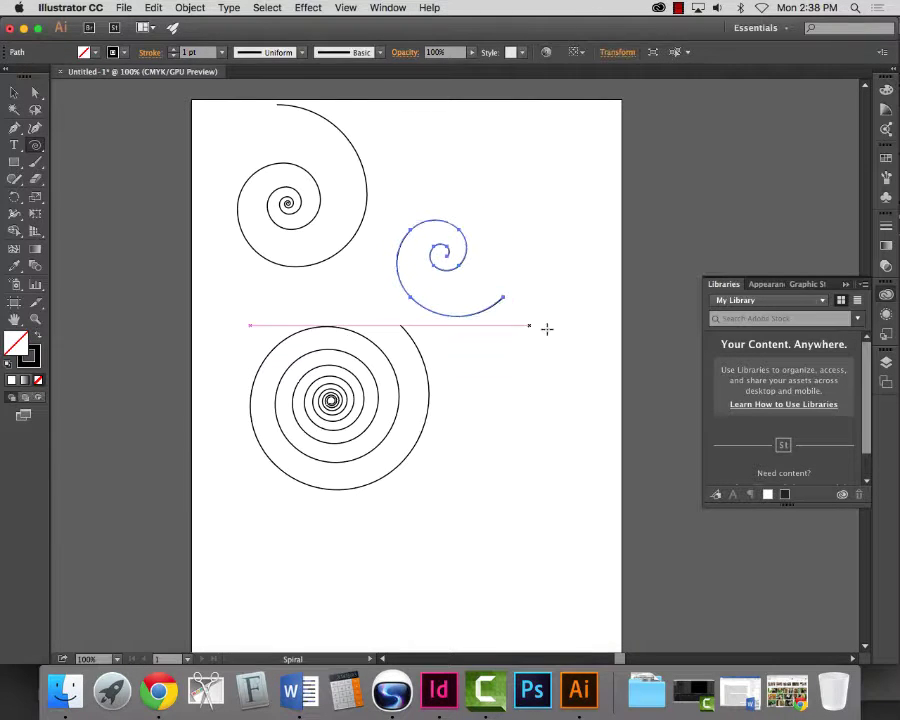
drag(487, 368, 549, 404)
- Select all the spirals on the artboard and delete them
click(14, 92)
drag(234, 162, 502, 471)
key(Delete)
- Draw a large open-centred spiral about 310 × 320 pt in the artboard's upper half, undoing the first trial spiral
click(35, 145)
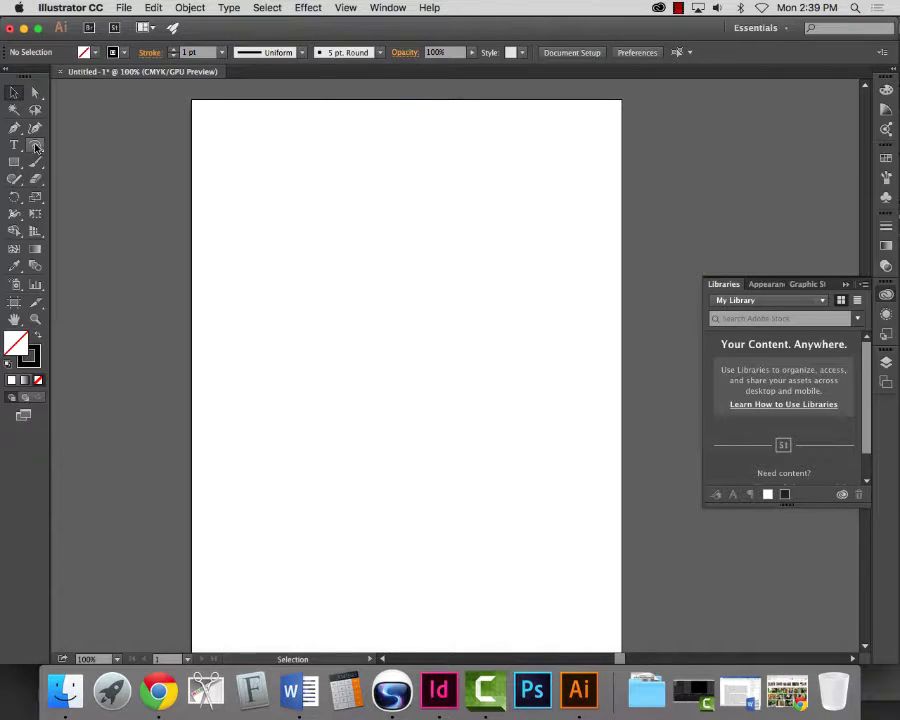
drag(366, 232, 414, 281)
key(ctrl+z)
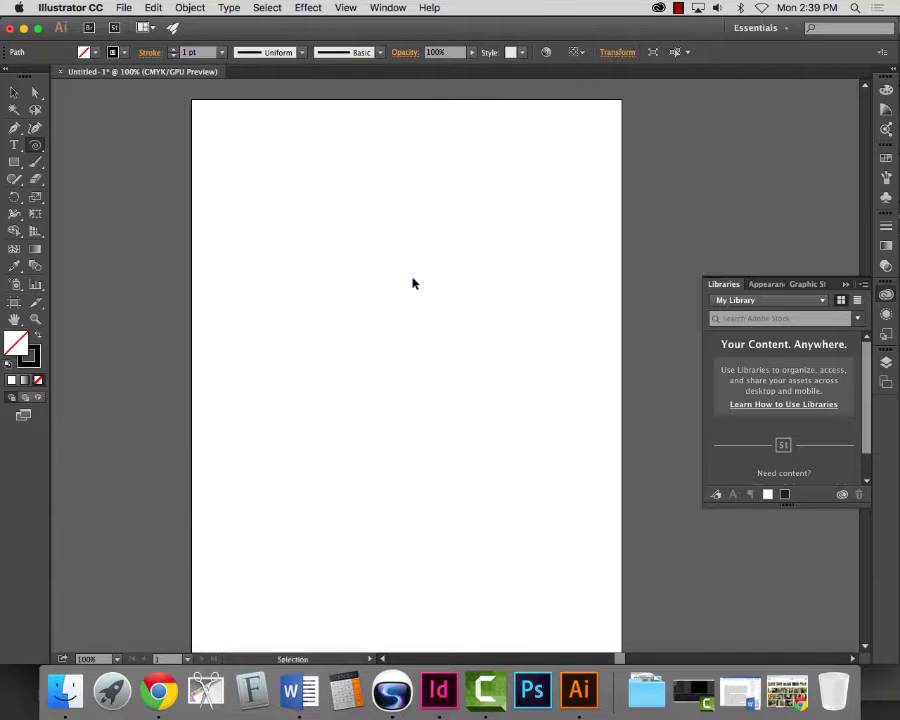
drag(359, 270, 458, 321)
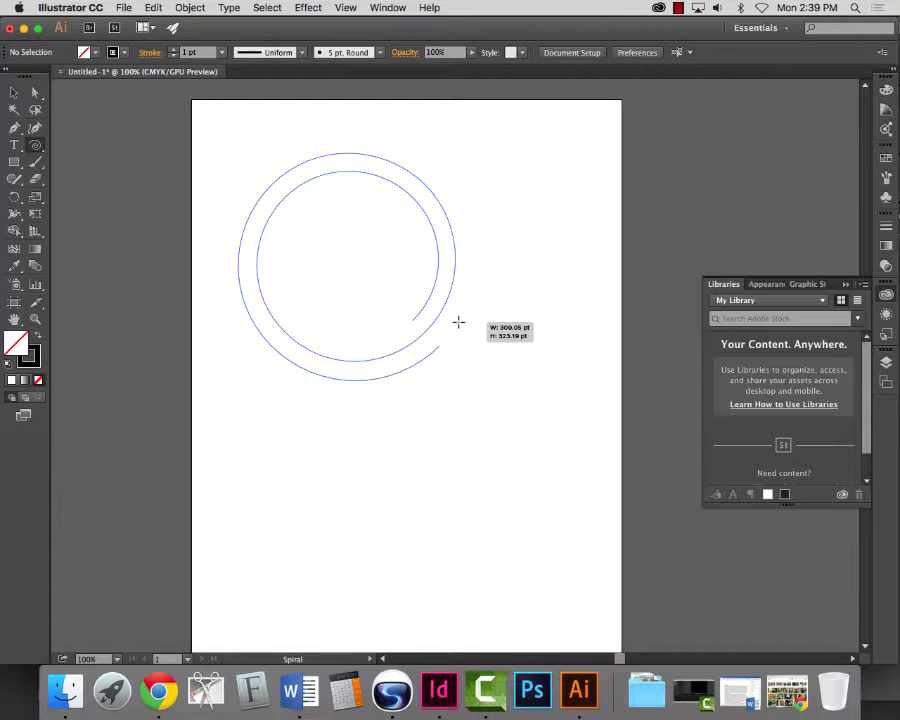
drag(458, 321, 458, 322)
key(Up)
key(Up)
key(Up)
key(Up)
key(Up)
key(Up)
key(Up)
key(Up)
key(Up)
key(Up)
key(Up)
key(Up)
key(Up)
key(Up)
key(Up)
key(Up)
key(Down)
key(Down)
key(Down)
key(Down)
key(Down)
key(Down)
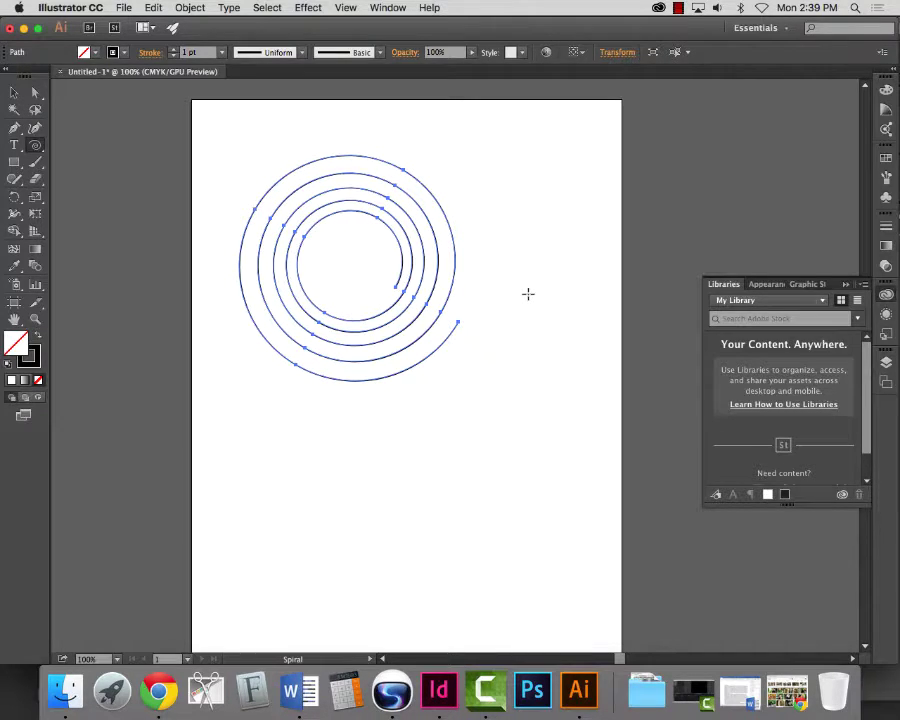
- Delete the large open-centred spiral
click(14, 100)
key(v)
key(Delete)
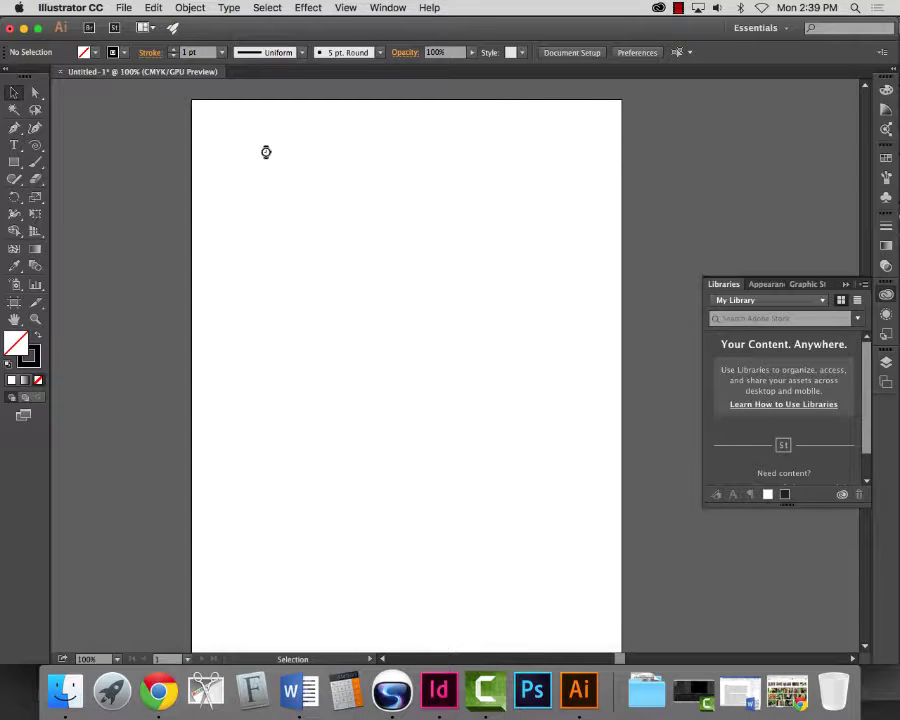
- Reactivate the Spiral tool from the line tool group, and draw and delete a small trial spiral
click(35, 145)
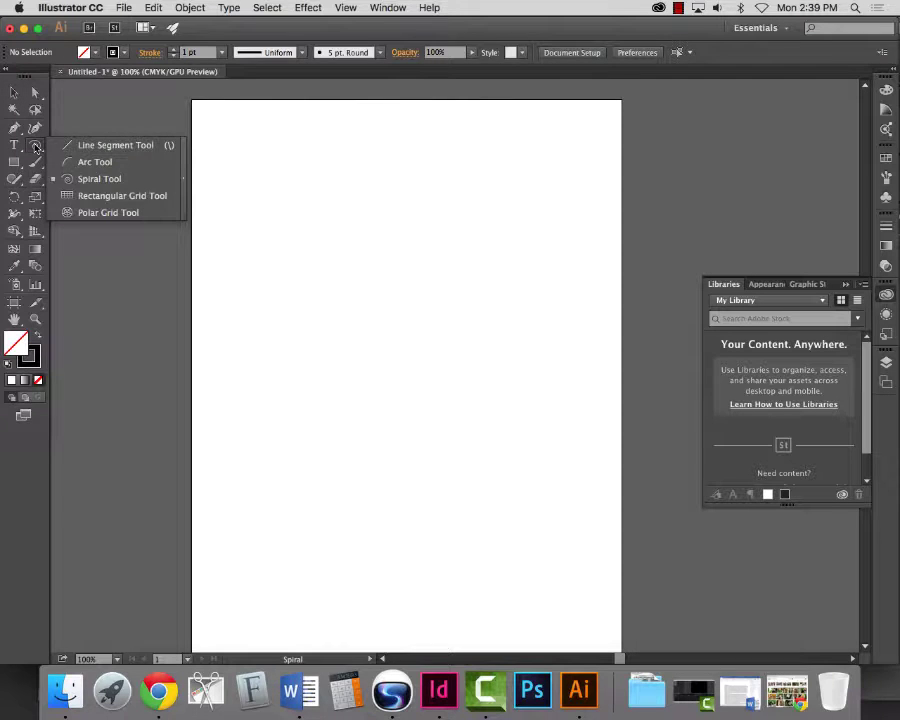
click(80, 147)
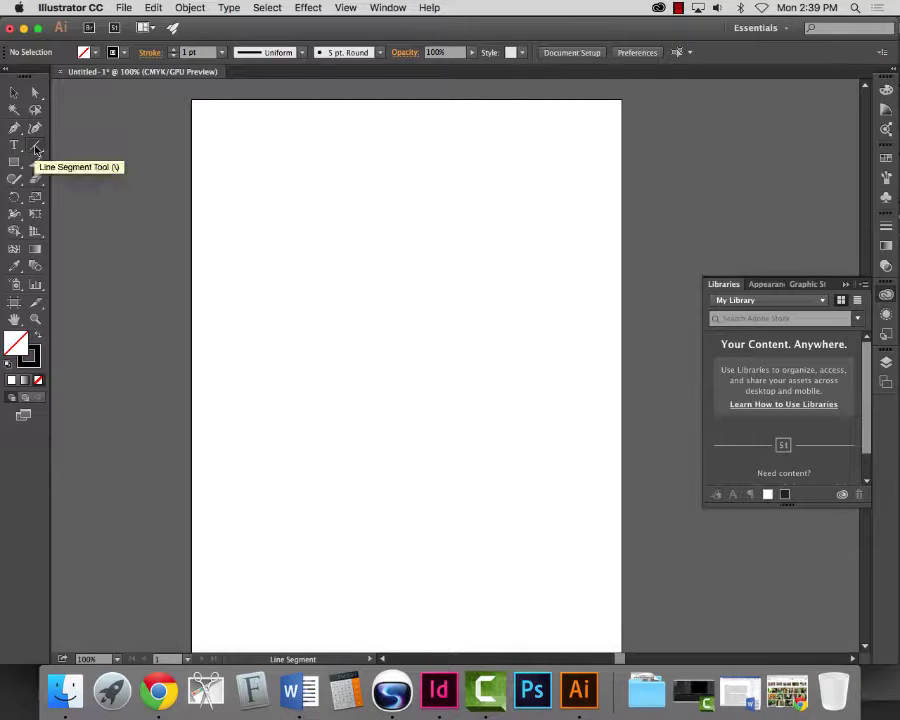
click(36, 149)
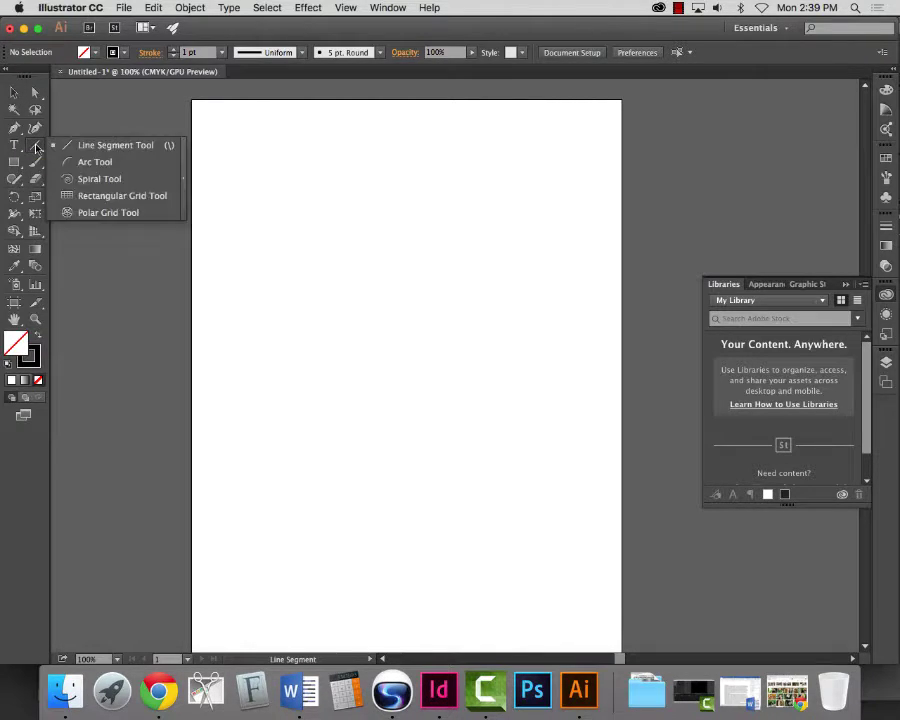
click(106, 179)
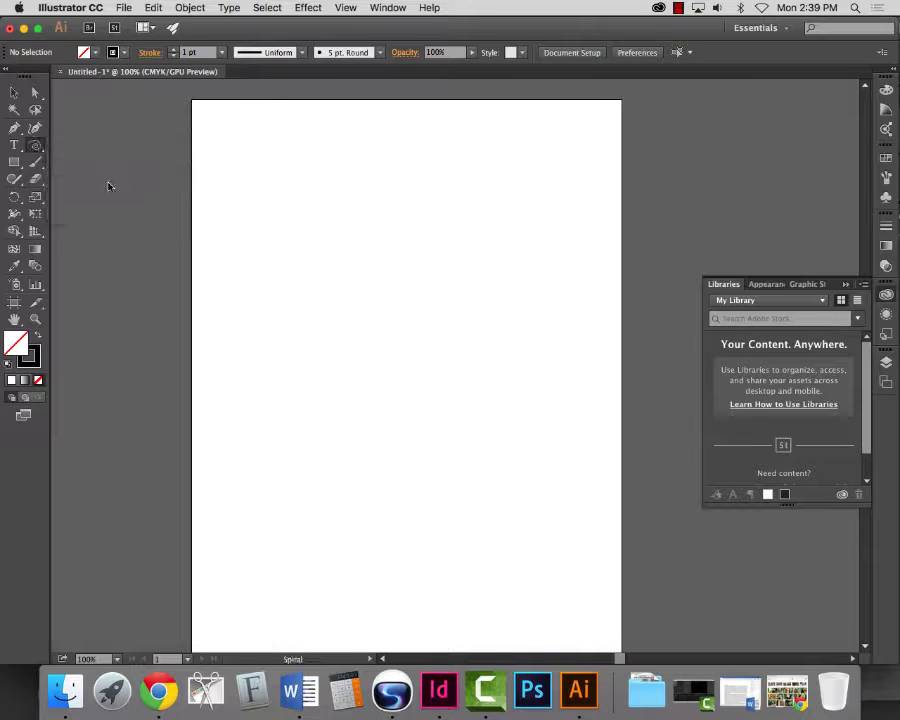
drag(284, 211, 327, 258)
key(Delete)
- Draw an evenly spaced, open-centred spiral about 246 × 239 pt near the top of the artboard
drag(320, 206, 470, 259)
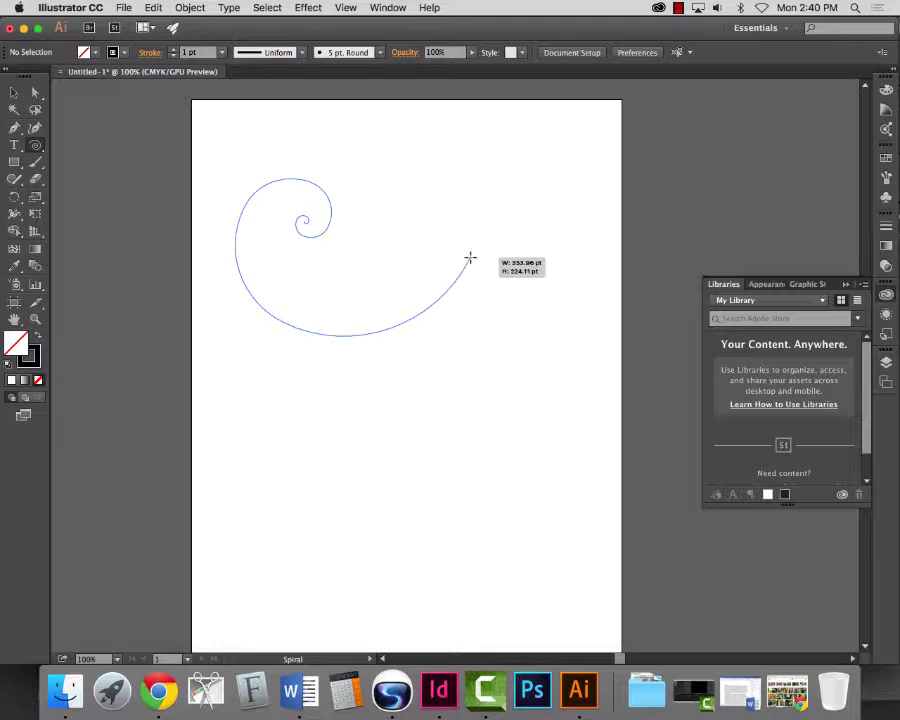
drag(470, 259, 429, 230)
key(Up)
key(Up)
key(Up)
key(Up)
key(Up)
key(Up)
key(Up)
key(Down)
key(Down)
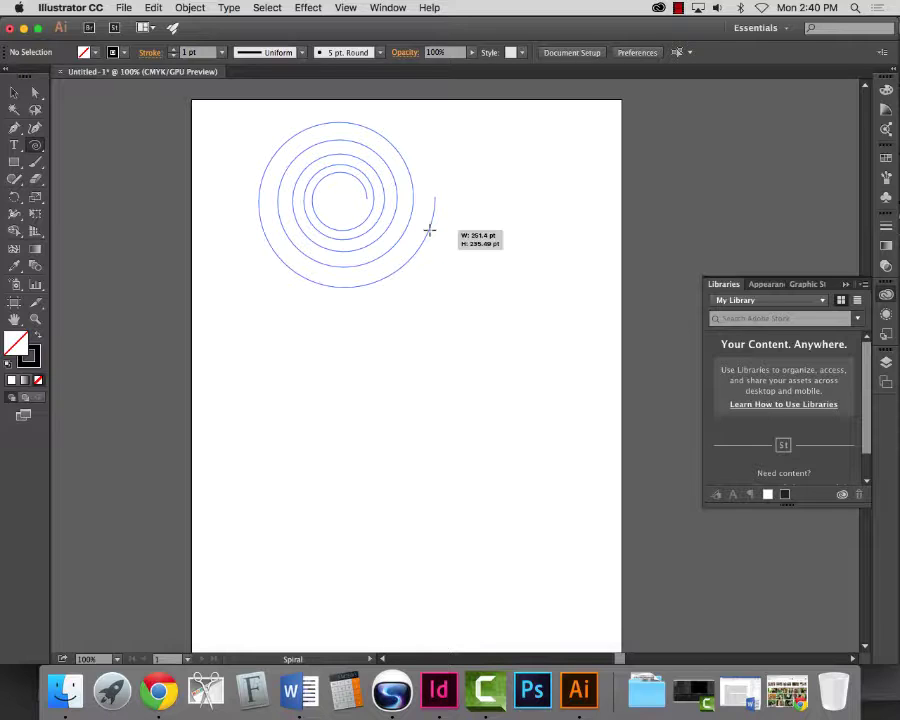
drag(429, 230, 429, 230)
drag(429, 230, 429, 230)
key(Down)
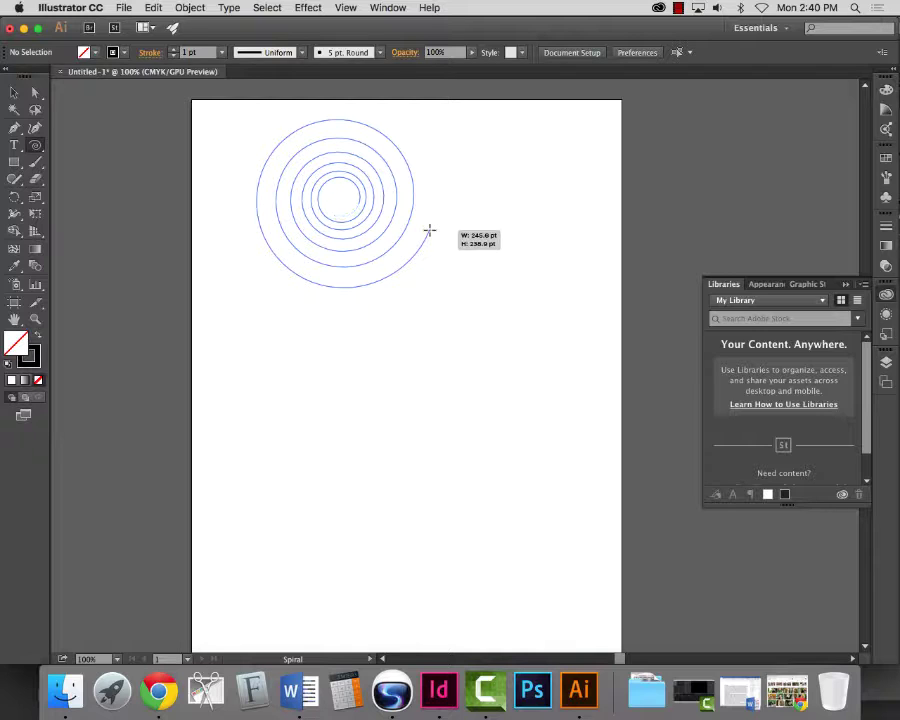
key(Down)
key(Down)
key(Down)
drag(429, 231, 429, 231)
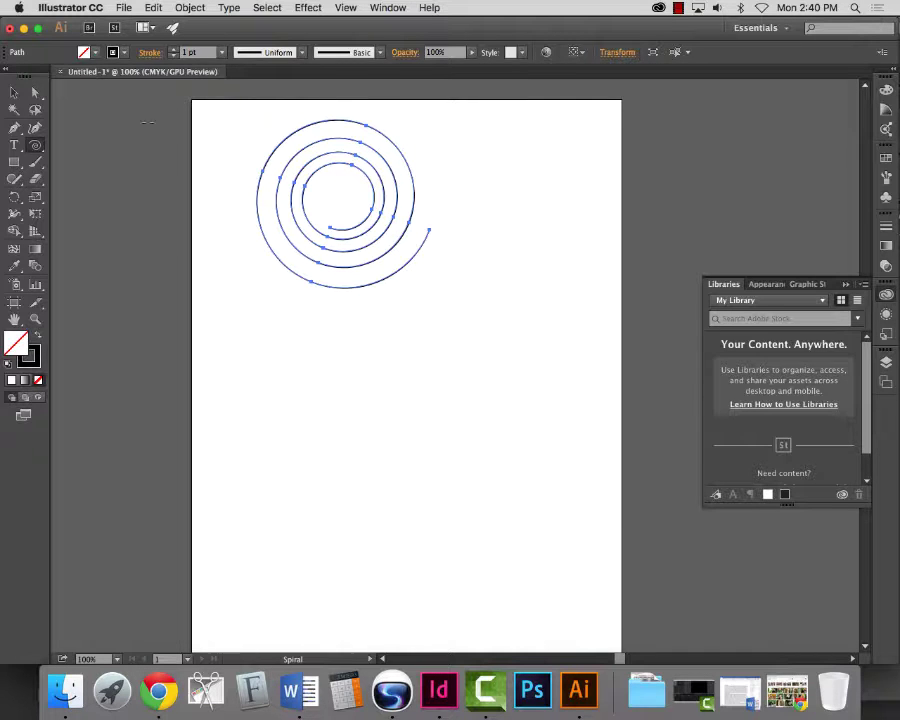
- Copy the finished open-centred spiral to the clipboard
key(v)
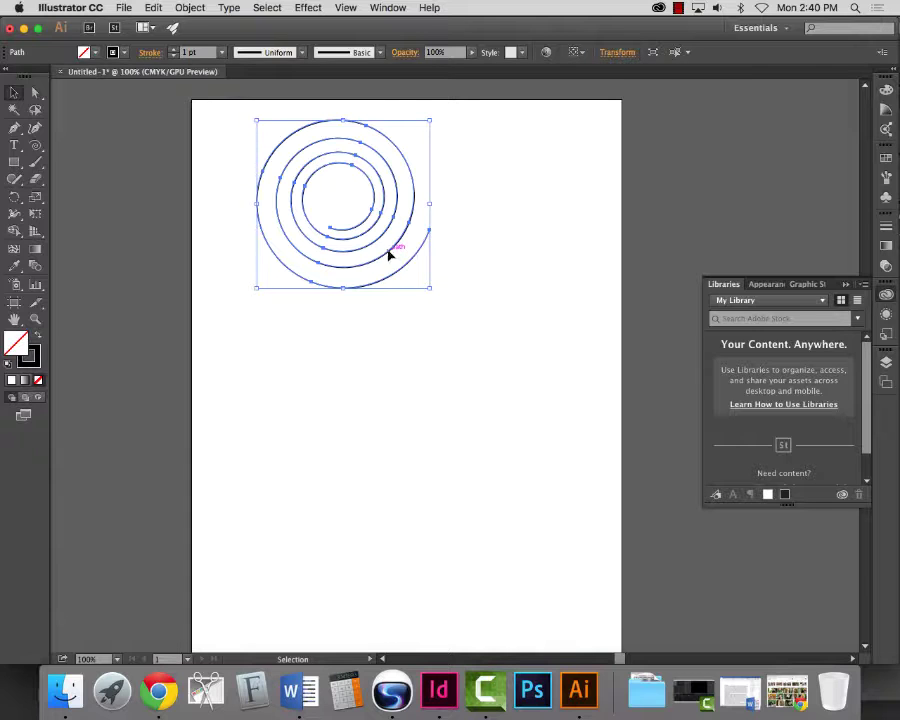
scroll(300, 268, left, 1)
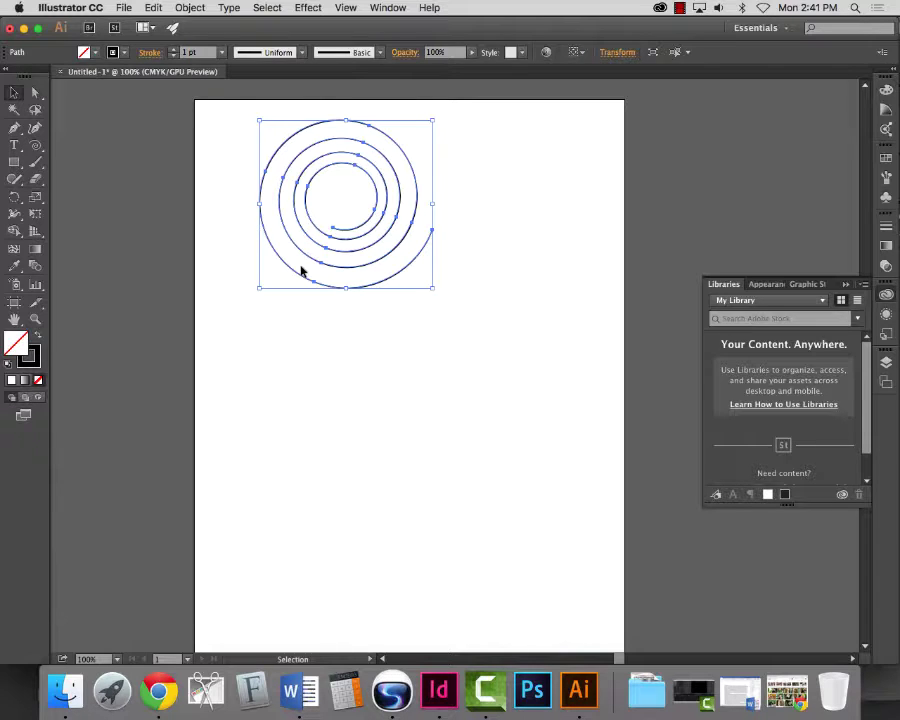
scroll(301, 270, up, 15)
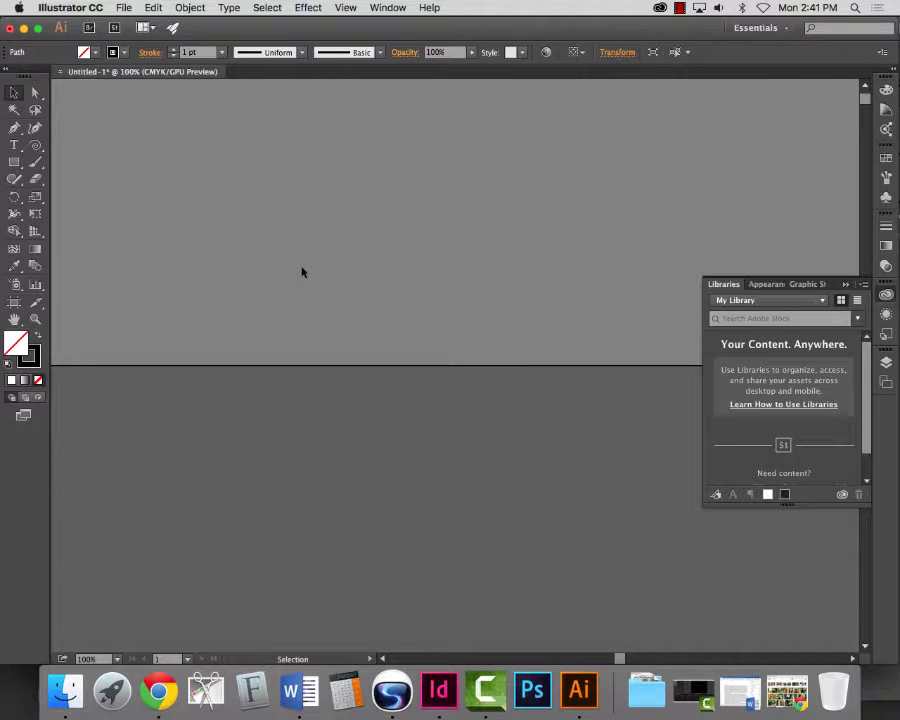
key(super+0)
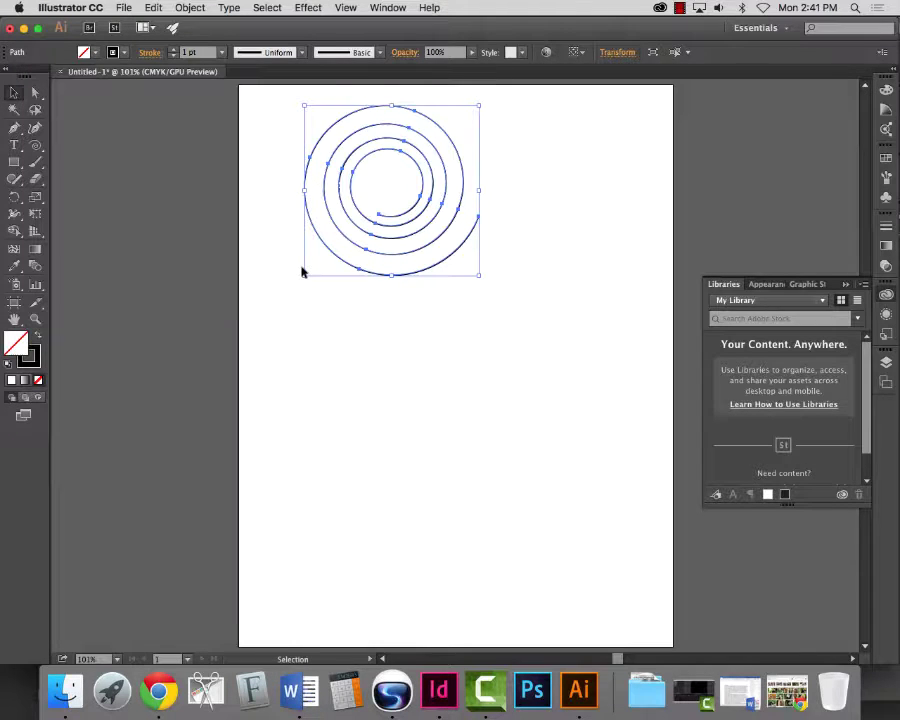
click(13, 91)
click(153, 8)
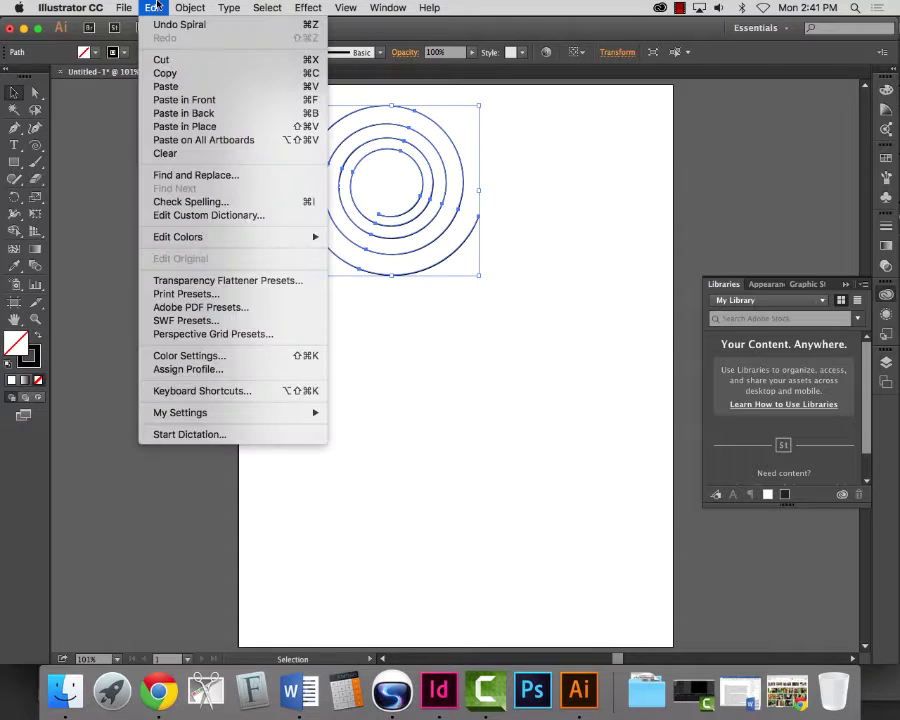
click(167, 75)
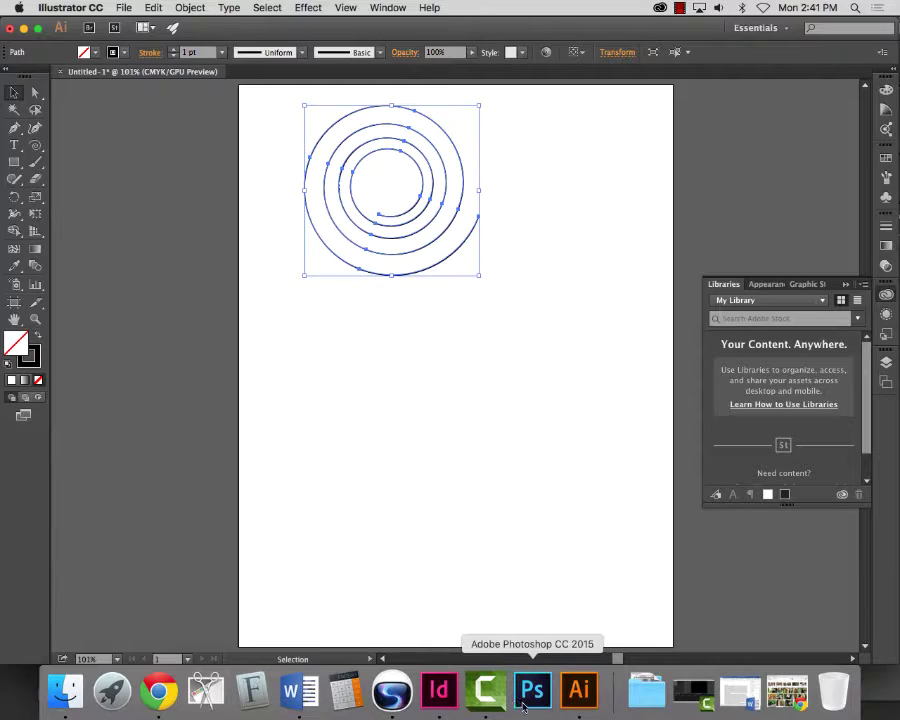
- Switch to InDesign and paste the copied spiral onto blank page 3
click(438, 690)
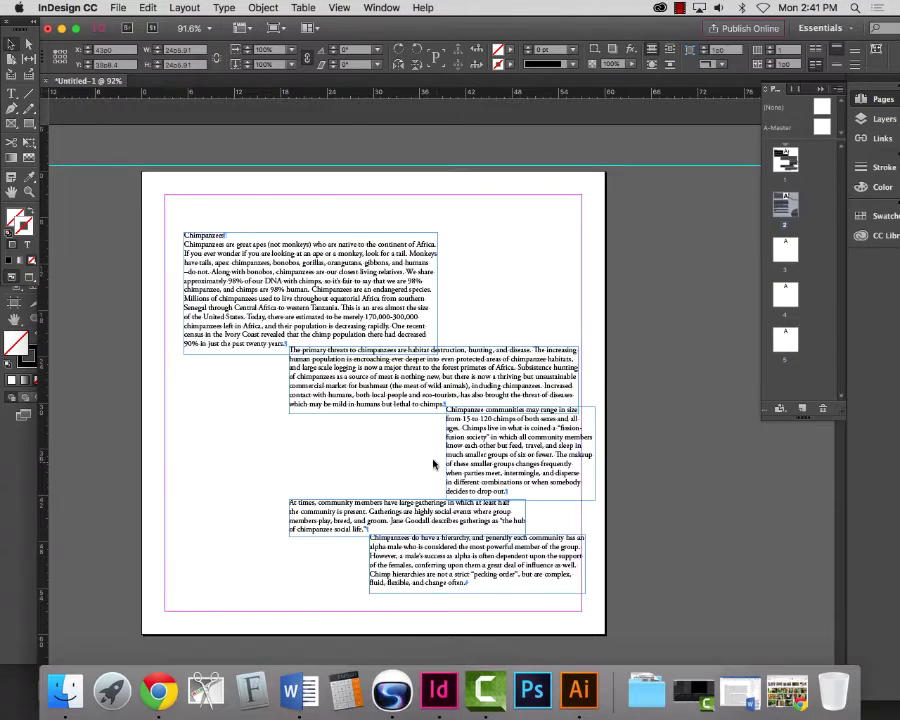
scroll(436, 460, down, 10)
scroll(433, 457, down, 10)
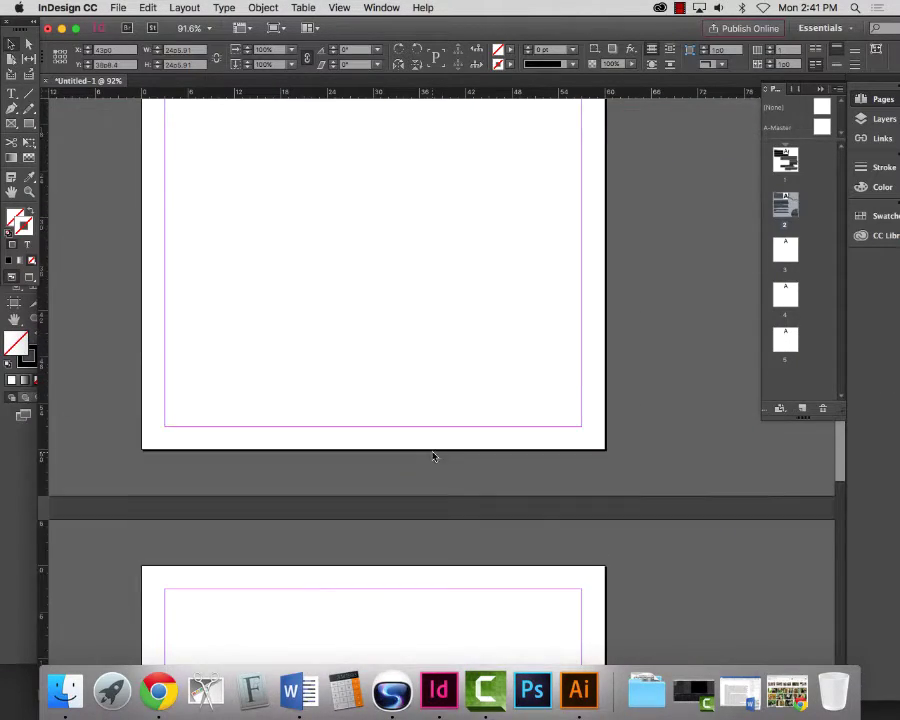
scroll(279, 331, up, 10)
scroll(255, 302, down, 5)
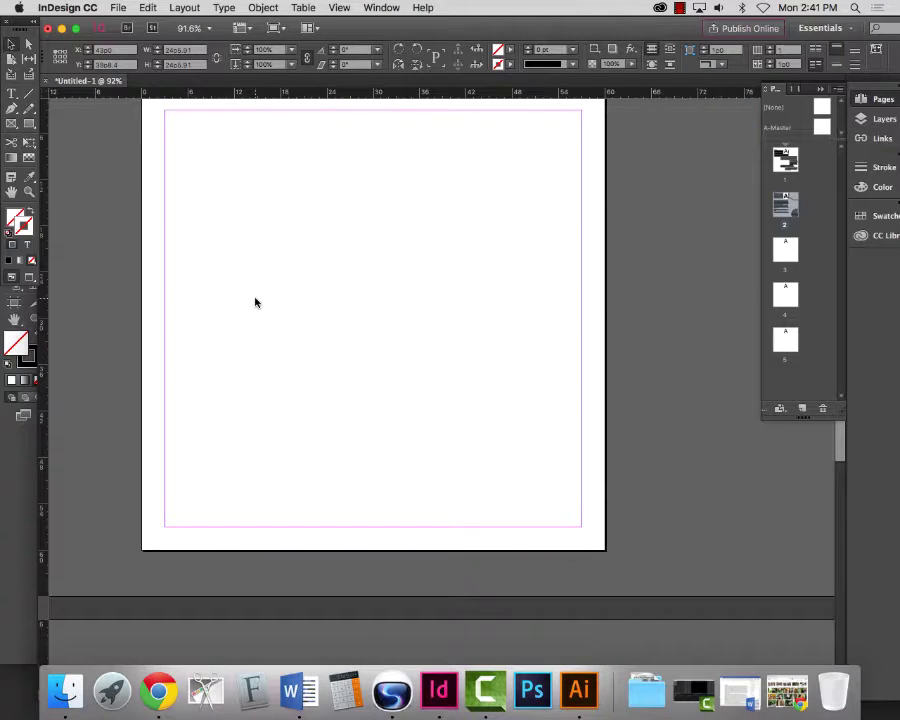
click(147, 7)
click(165, 88)
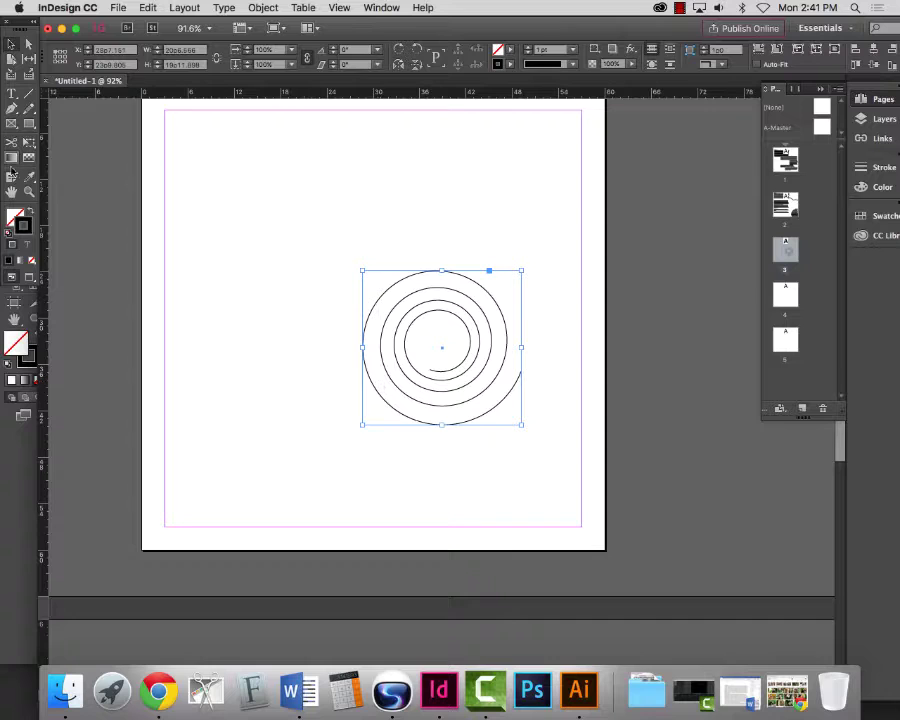
- Try reshaping the pasted spiral by pulling the upper-right anchor point of each turn outward with the Direct Selection tool
click(29, 191)
drag(333, 243, 540, 410)
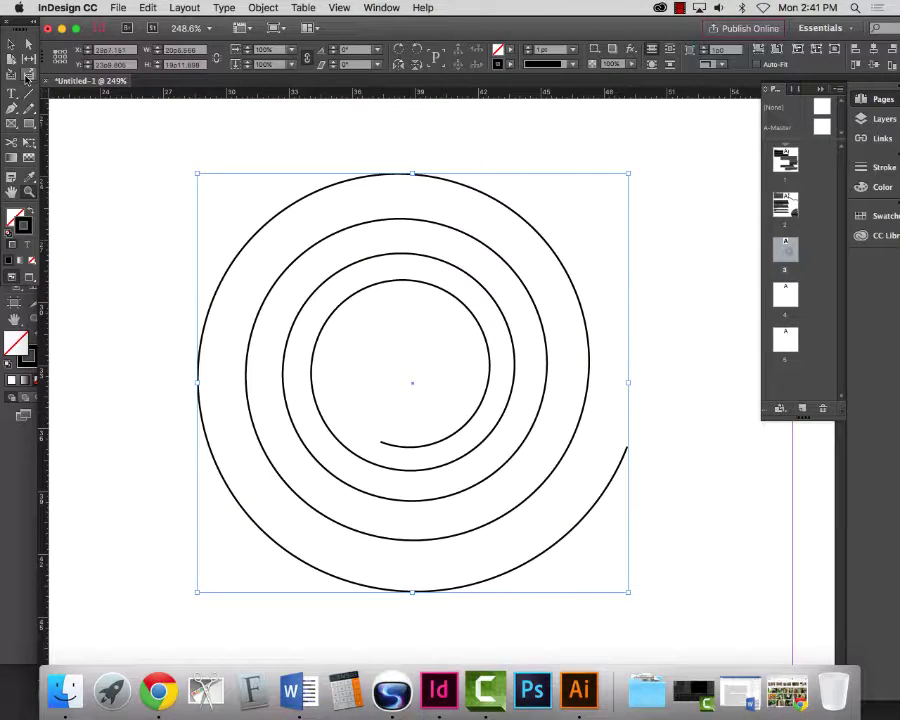
click(28, 45)
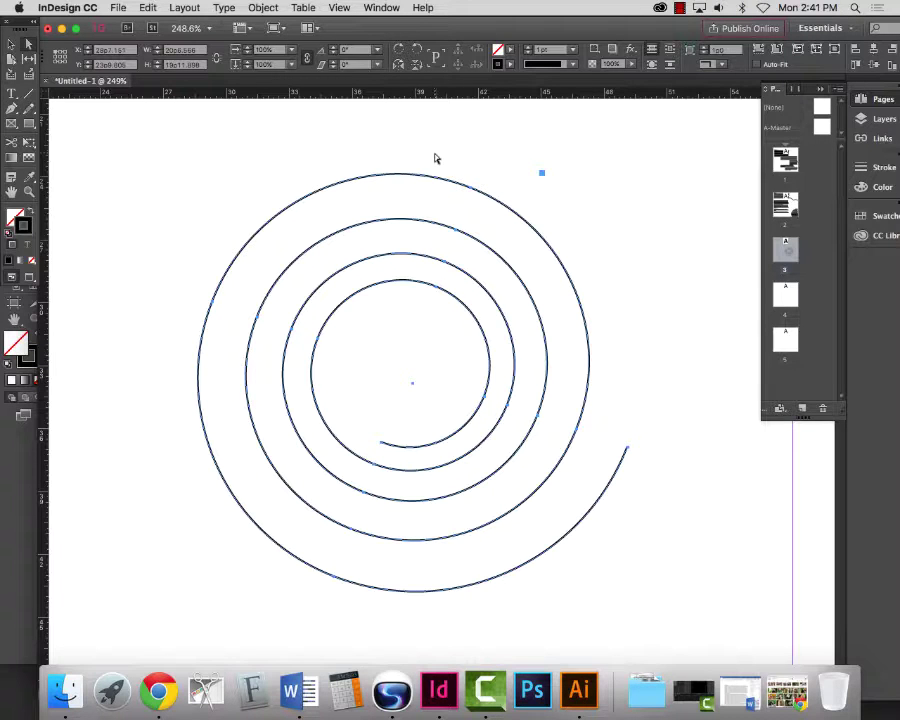
click(476, 186)
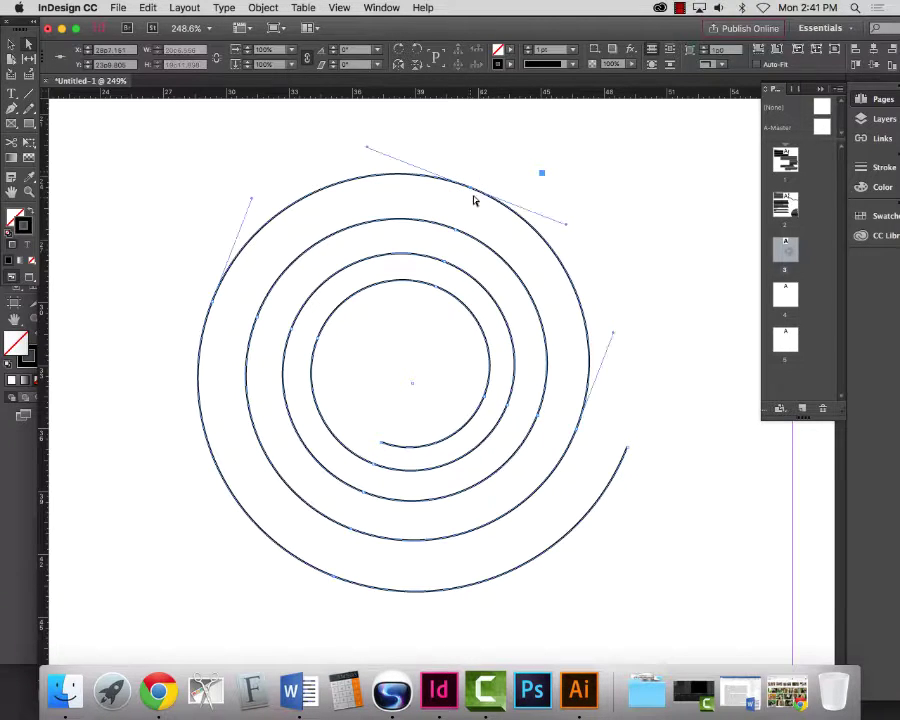
drag(472, 191, 486, 156)
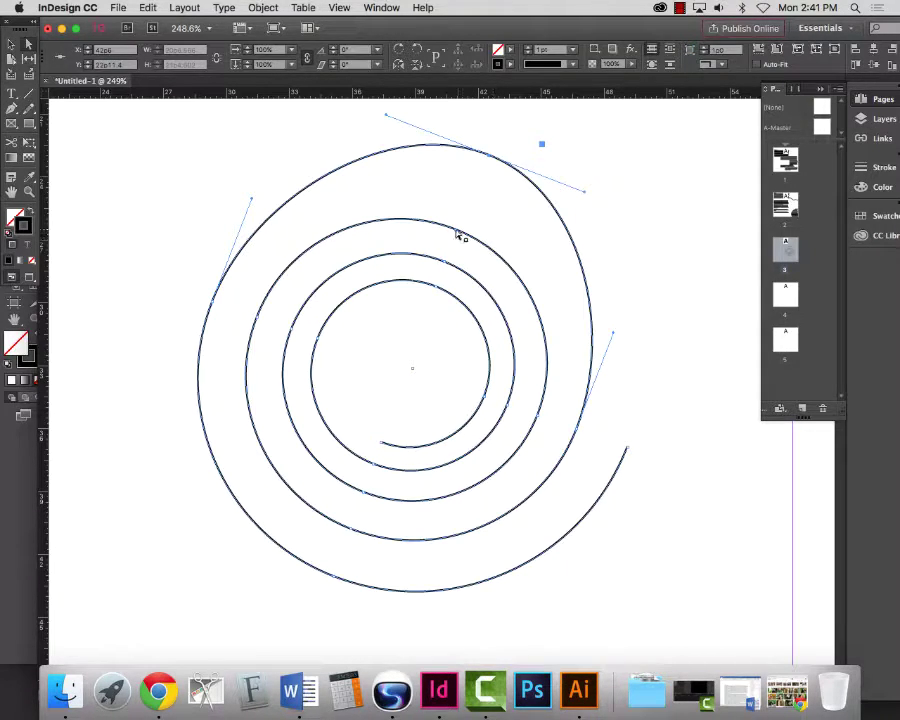
drag(460, 235, 471, 204)
mouse_move(446, 266)
mouse_down()
mouse_move(454, 257)
mouse_move(447, 268)
mouse_up()
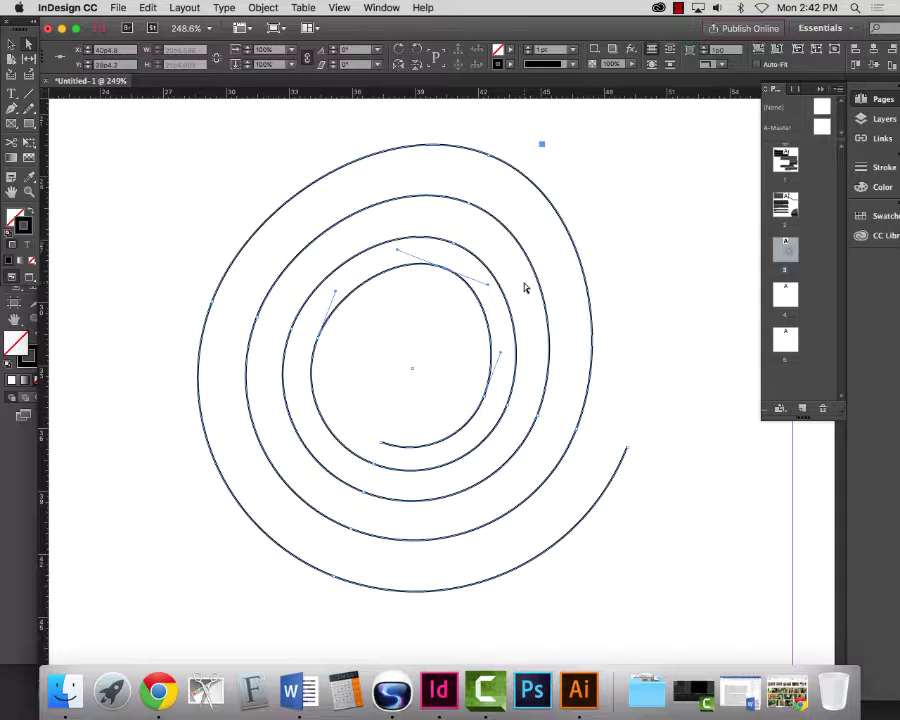
- Undo the anchor point moves on the spiral
key(super+z)
key(super+z)
key(super+z)
key(super+z)
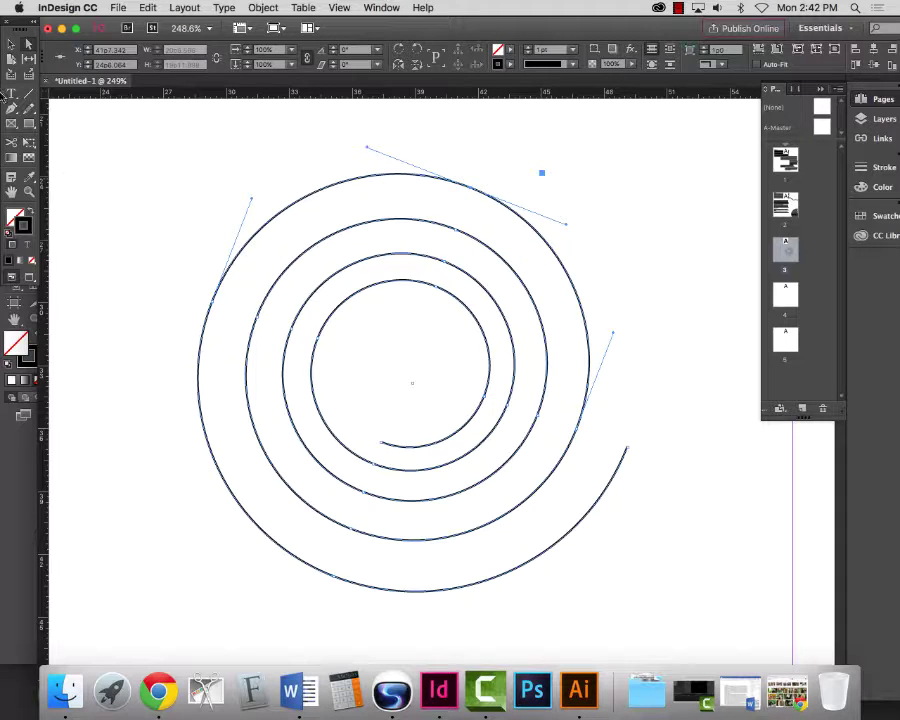
- Rotate the whole spiral to about 162° so its outer end sits at the upper left
click(22, 44)
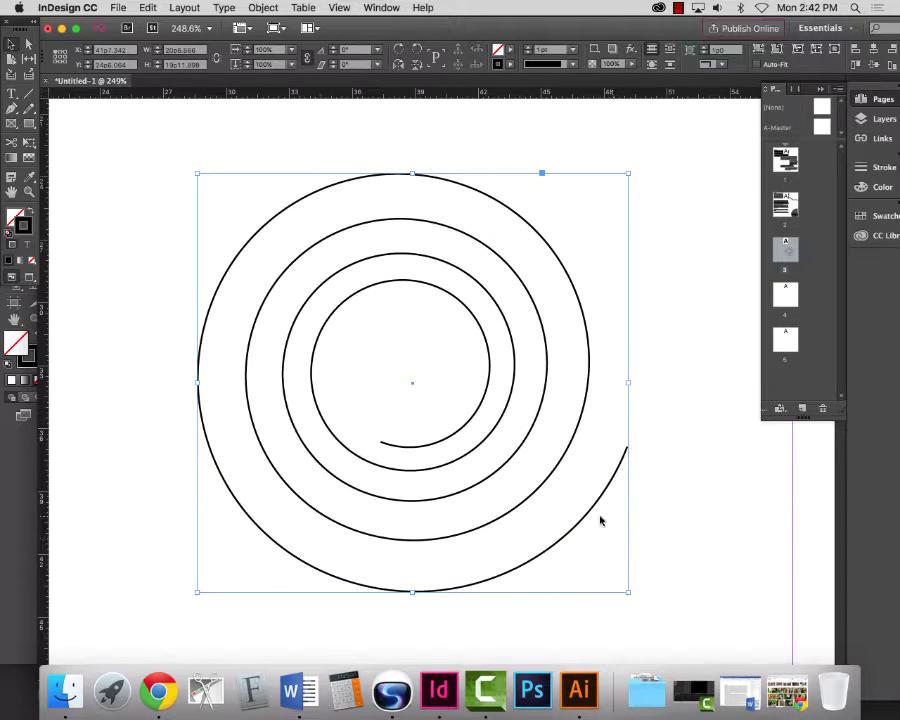
key(super+minus)
key(super+minus)
key(super+minus)
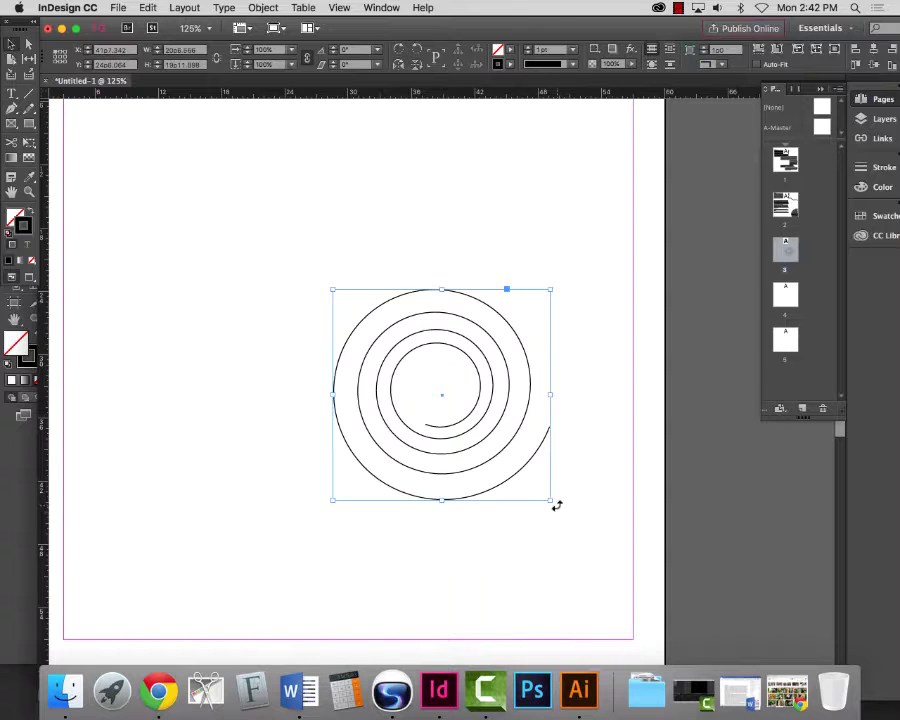
drag(556, 506, 352, 342)
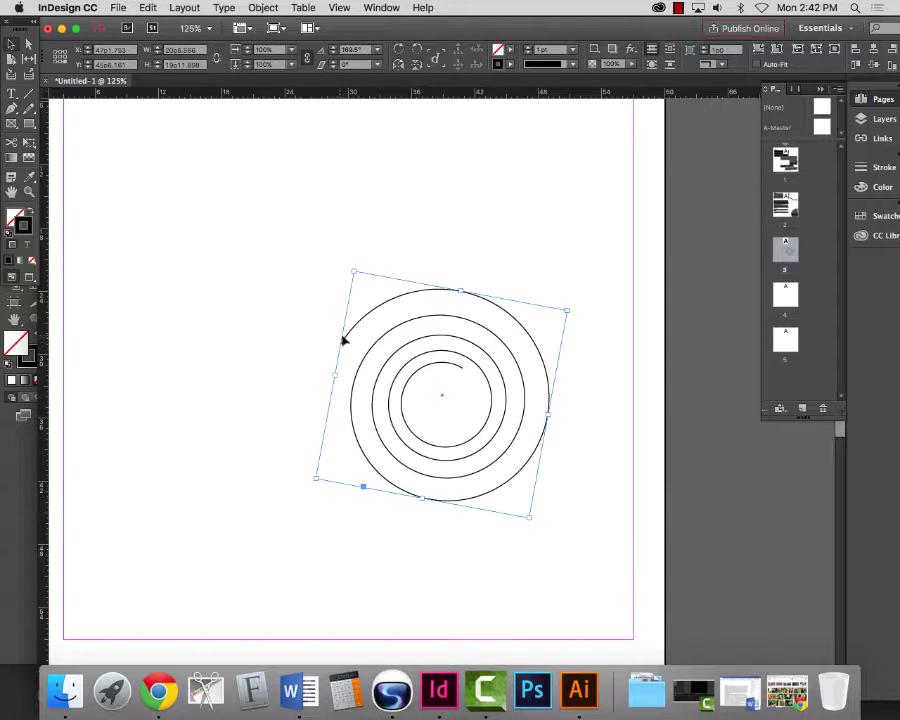
drag(351, 263, 355, 268)
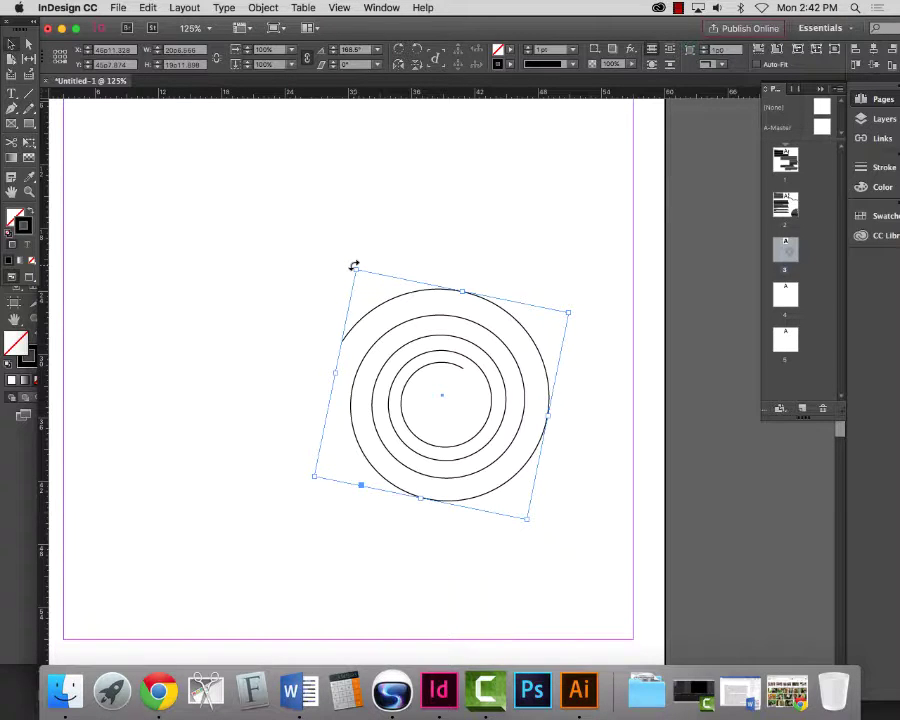
mouse_move(354, 266)
mouse_down()
mouse_move(428, 255)
mouse_move(430, 239)
mouse_move(370, 257)
mouse_up()
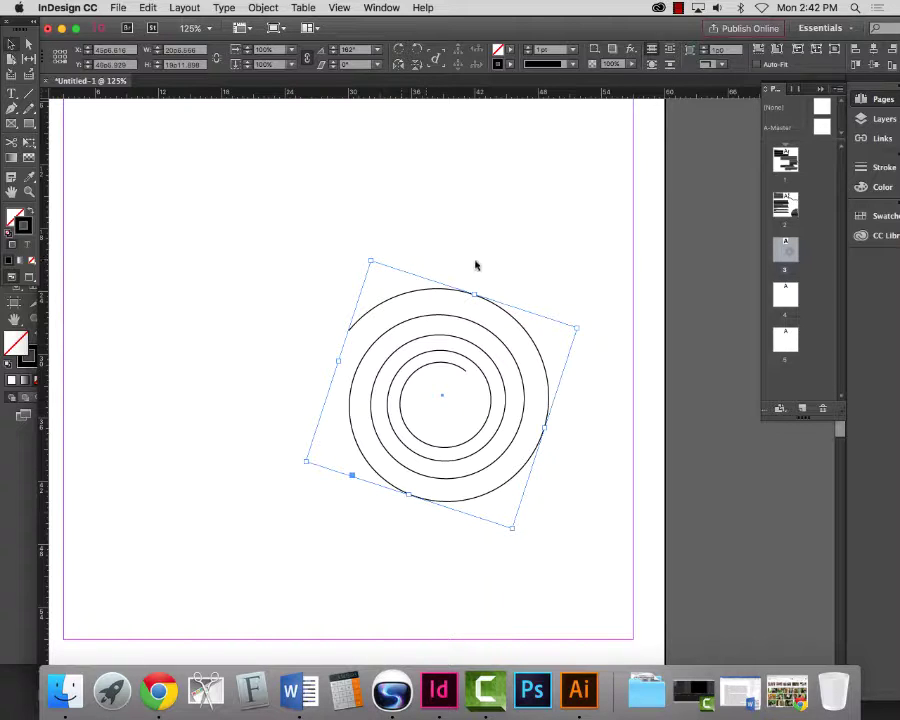
- Switch to Illustrator and move the existing spiral off the artboard, over its upper-right edge
click(583, 698)
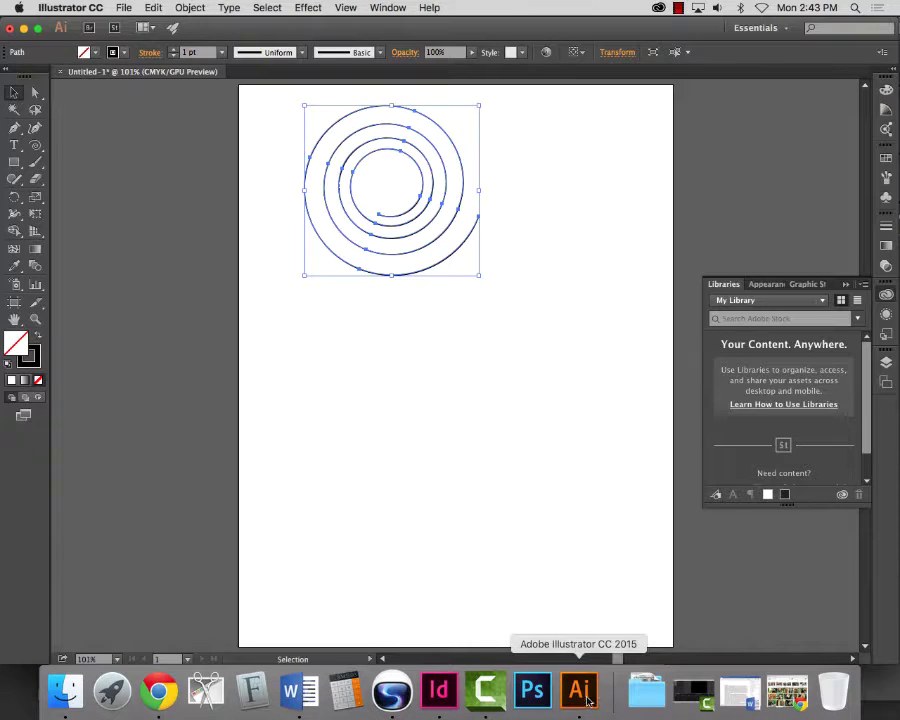
click(37, 147)
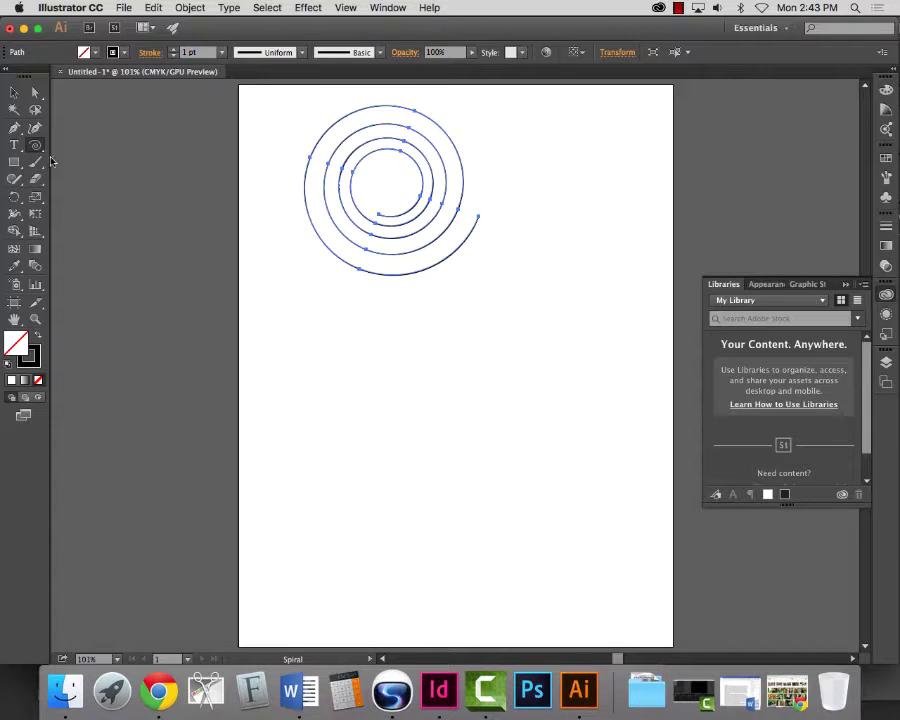
click(392, 330)
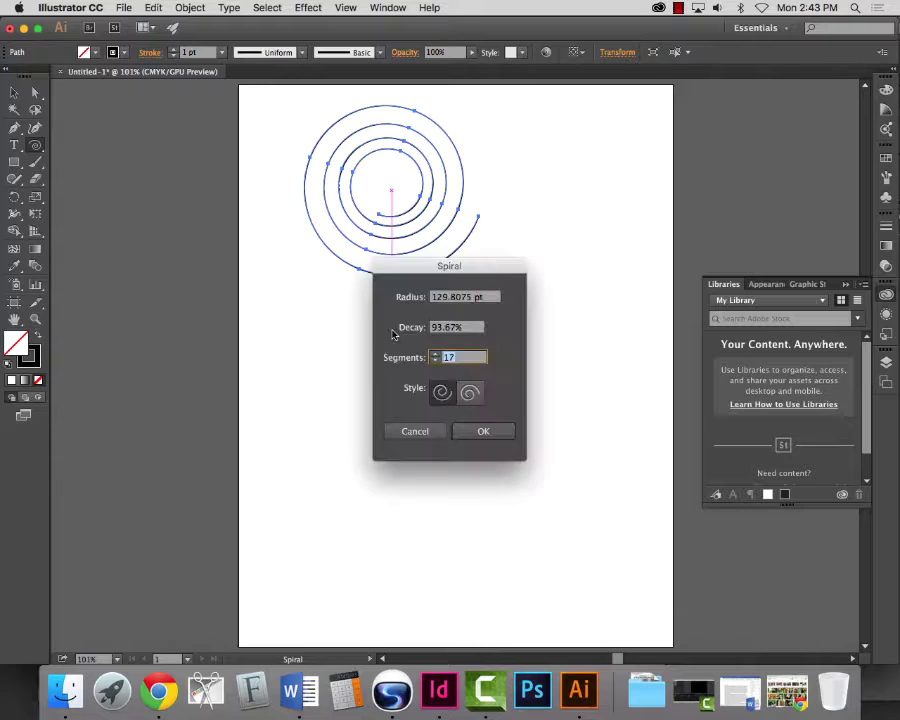
click(429, 432)
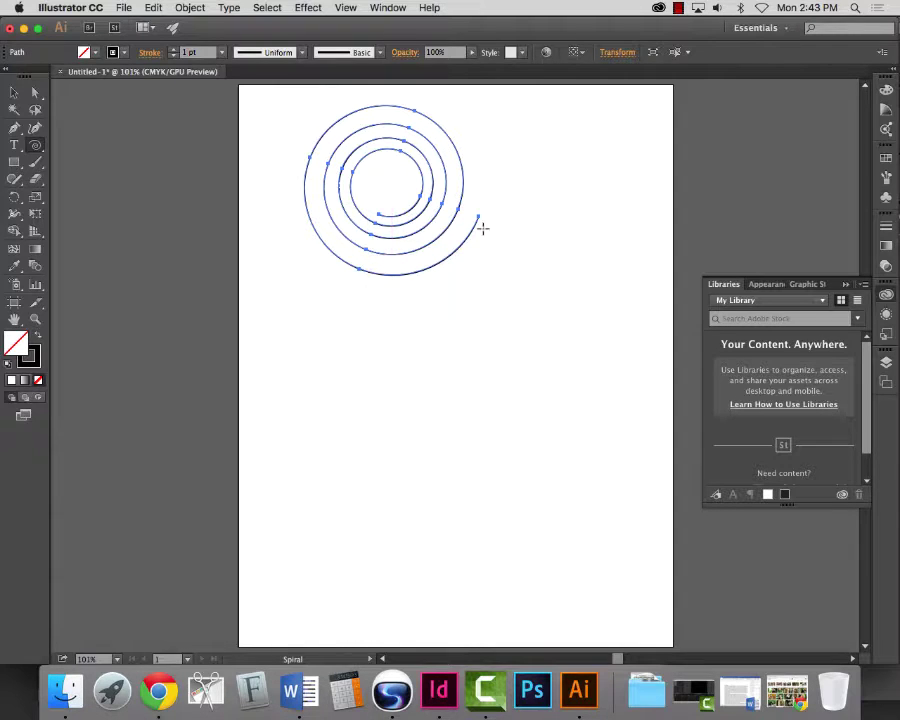
click(13, 92)
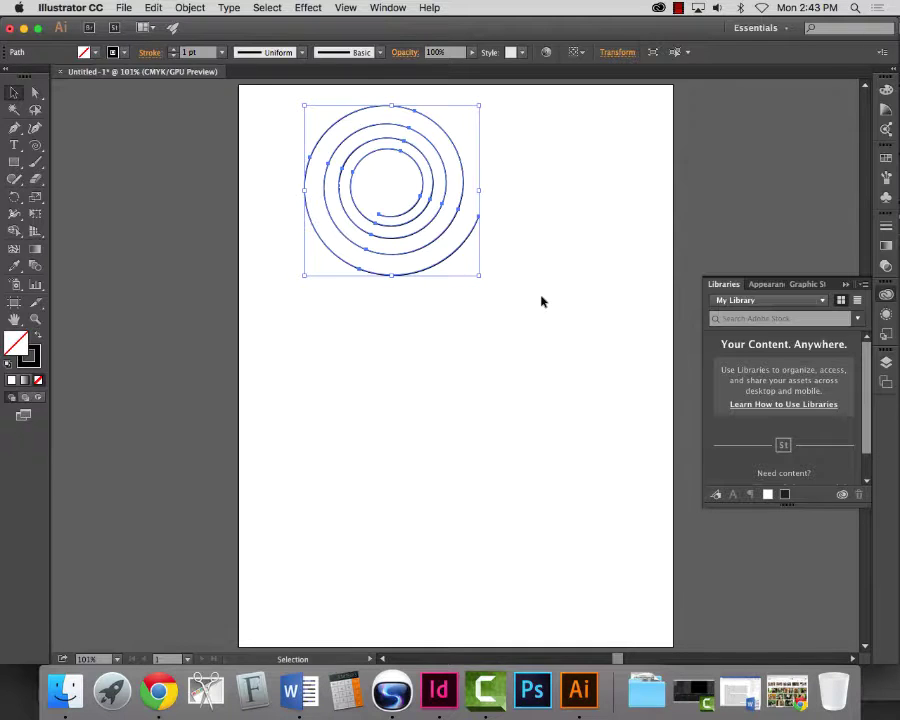
drag(438, 147, 763, 140)
- Create a spiral on the artboard with a 300 pt radius, 93.67% decay and 30 segments
click(33, 150)
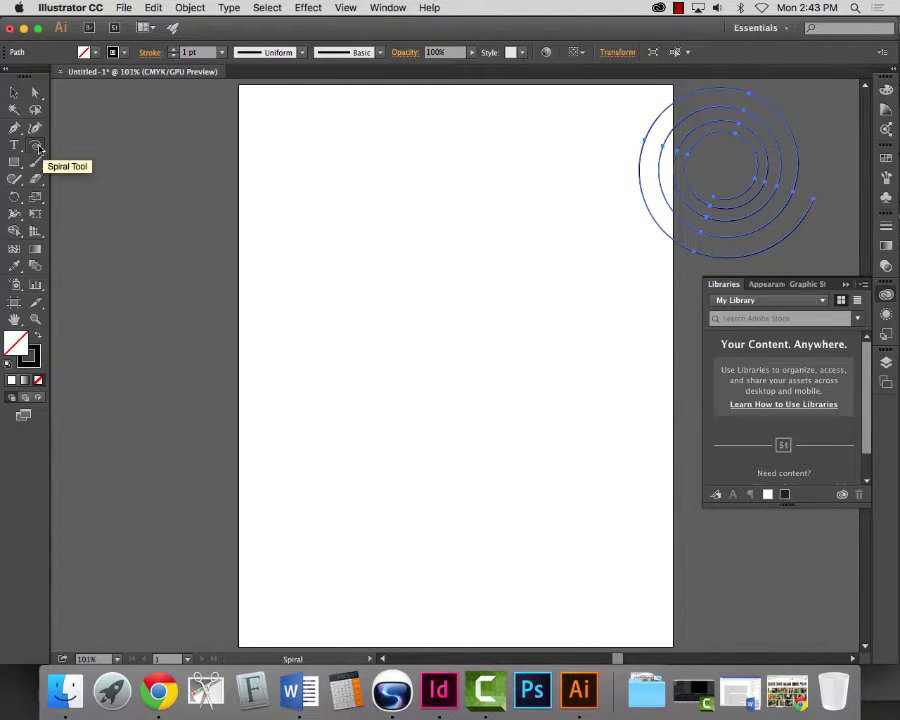
click(393, 231)
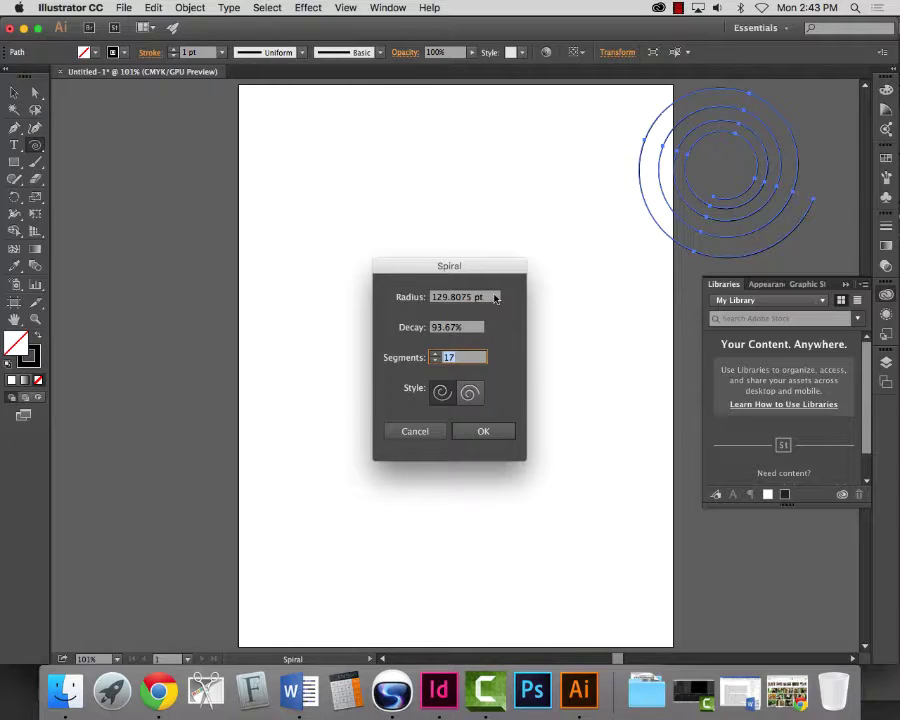
drag(494, 298, 427, 293)
text(300)
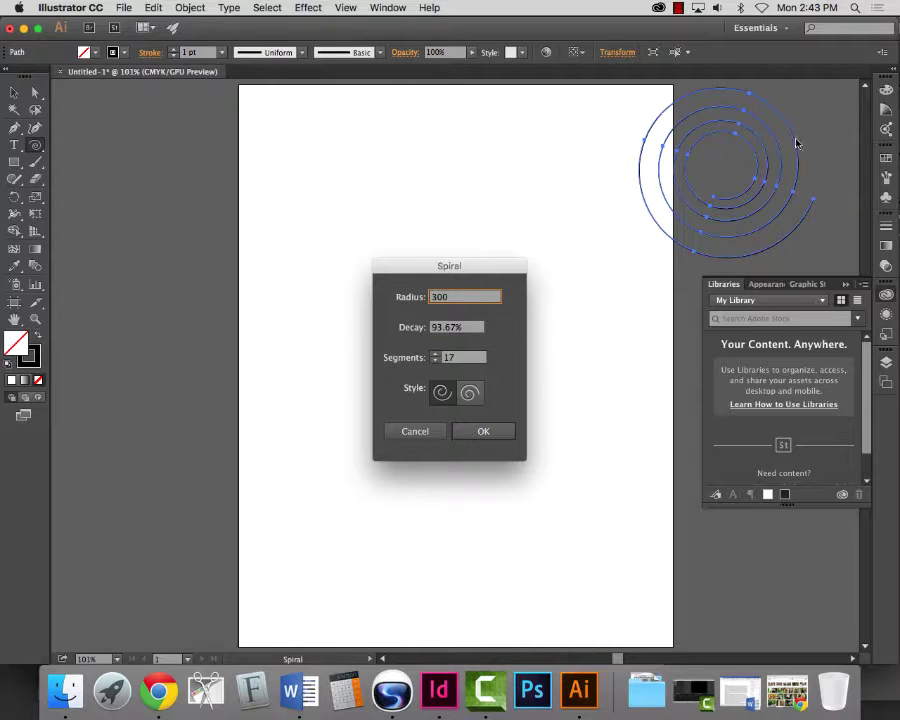
double_click(443, 360)
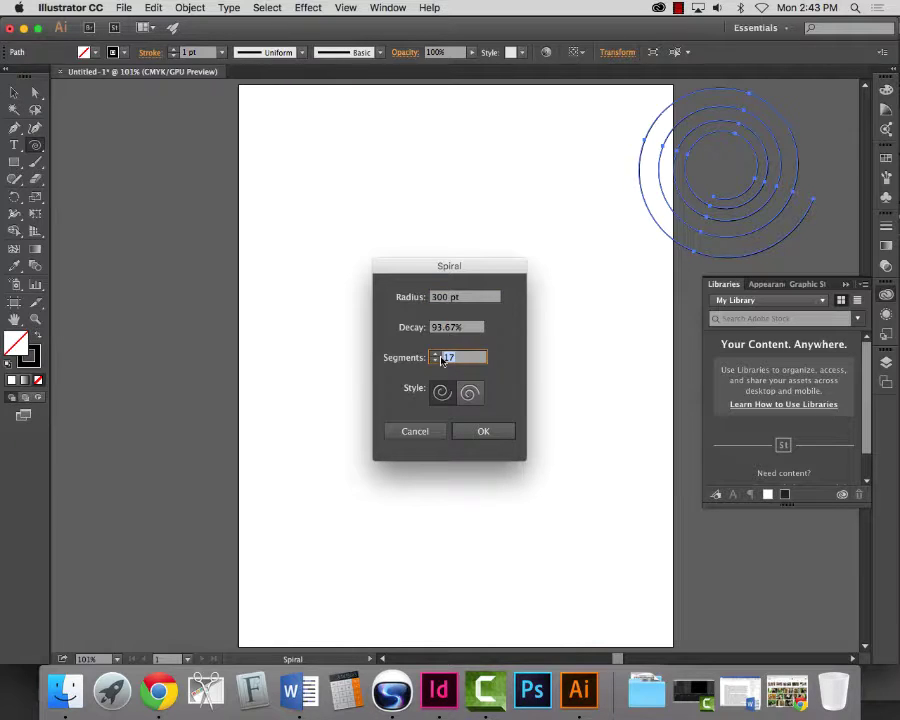
text(30)
click(482, 432)
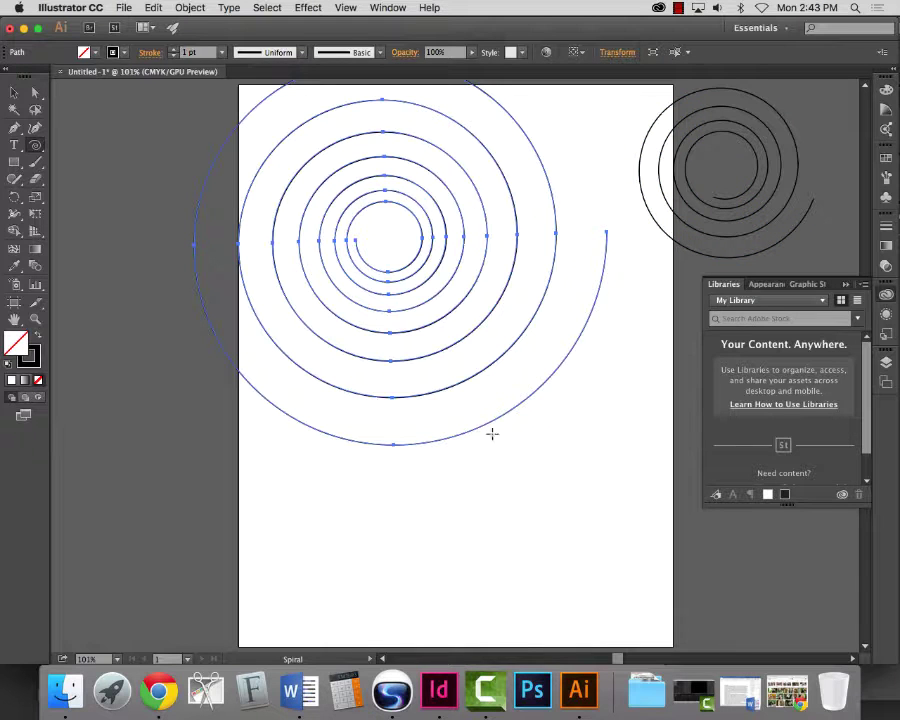
- Move the new large spiral toward the middle of the artboard and delete it
click(14, 92)
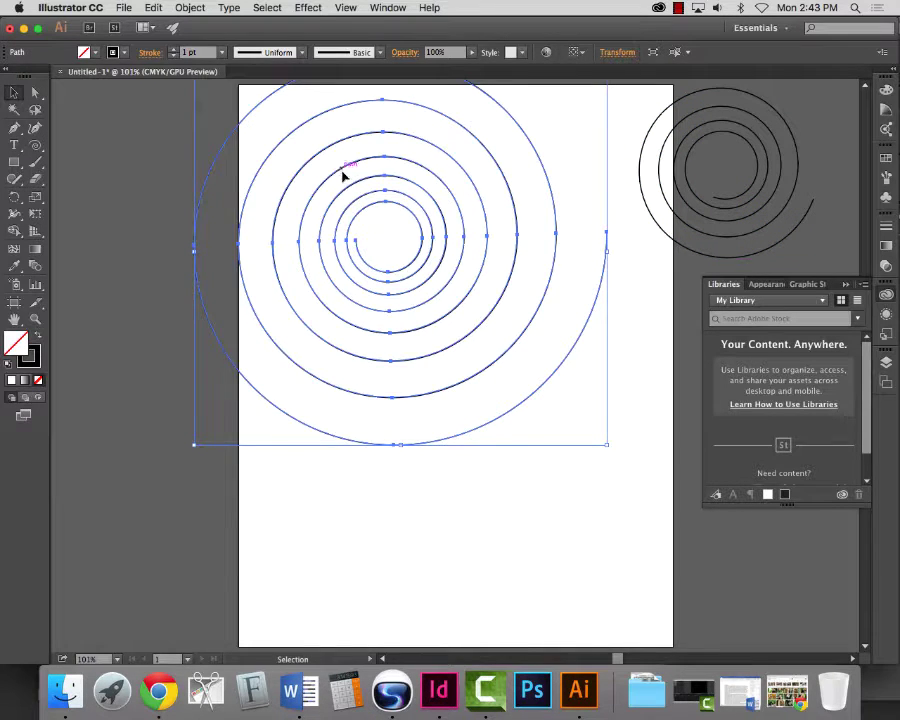
drag(343, 177, 410, 288)
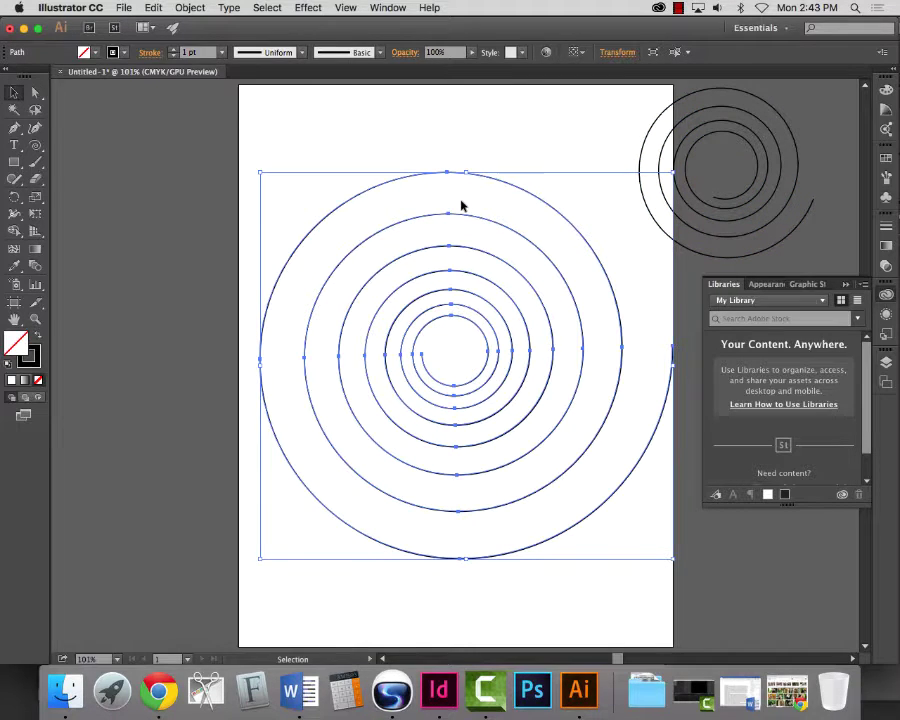
key(Delete)
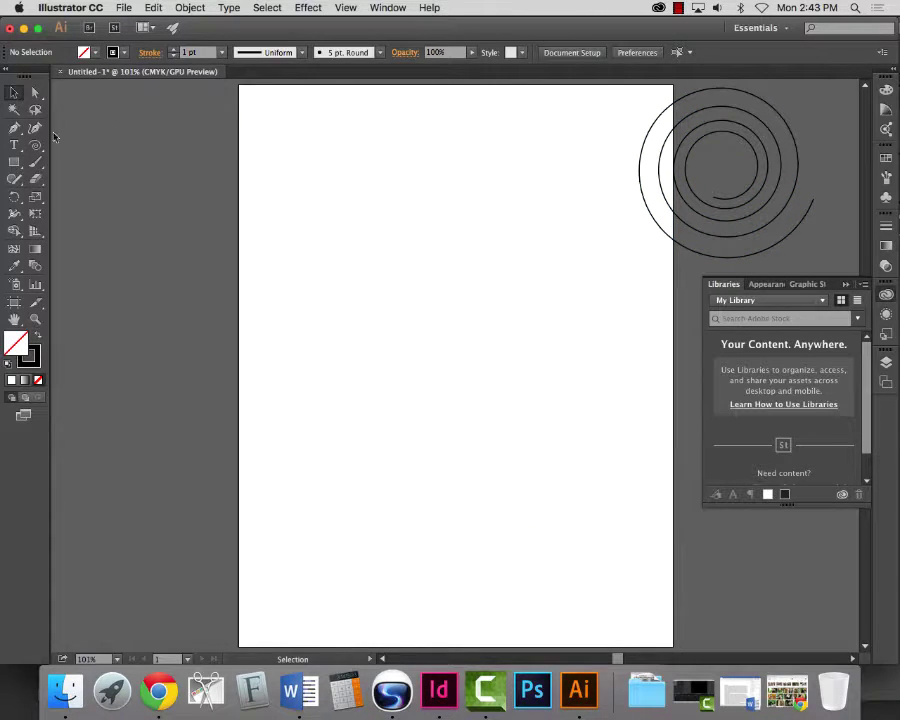
- Review the Spiral tool's radius, decay and segment settings without drawing another spiral
click(35, 144)
click(407, 207)
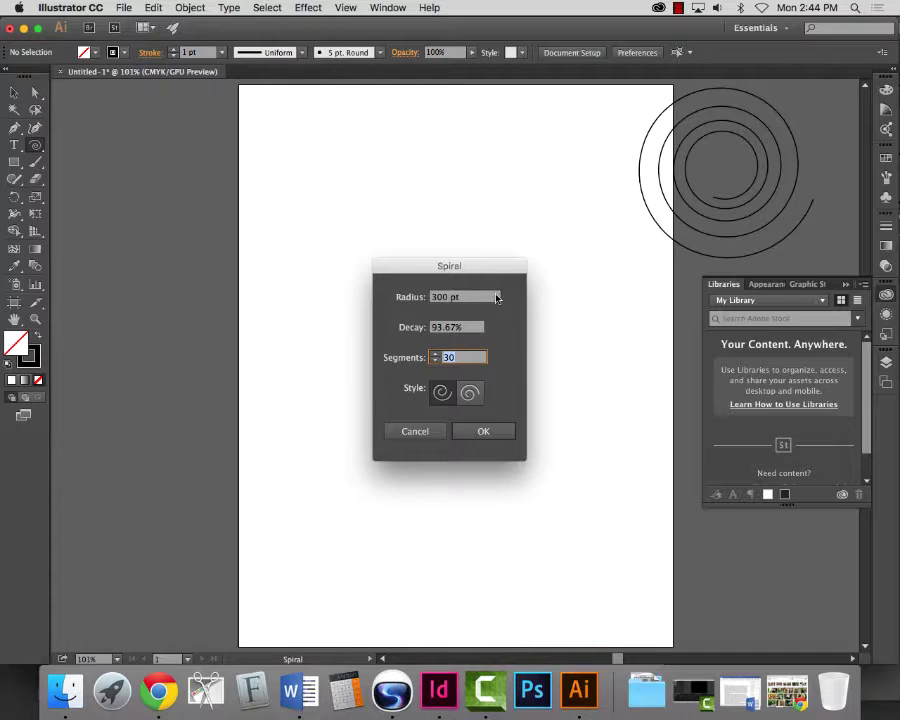
click(430, 431)
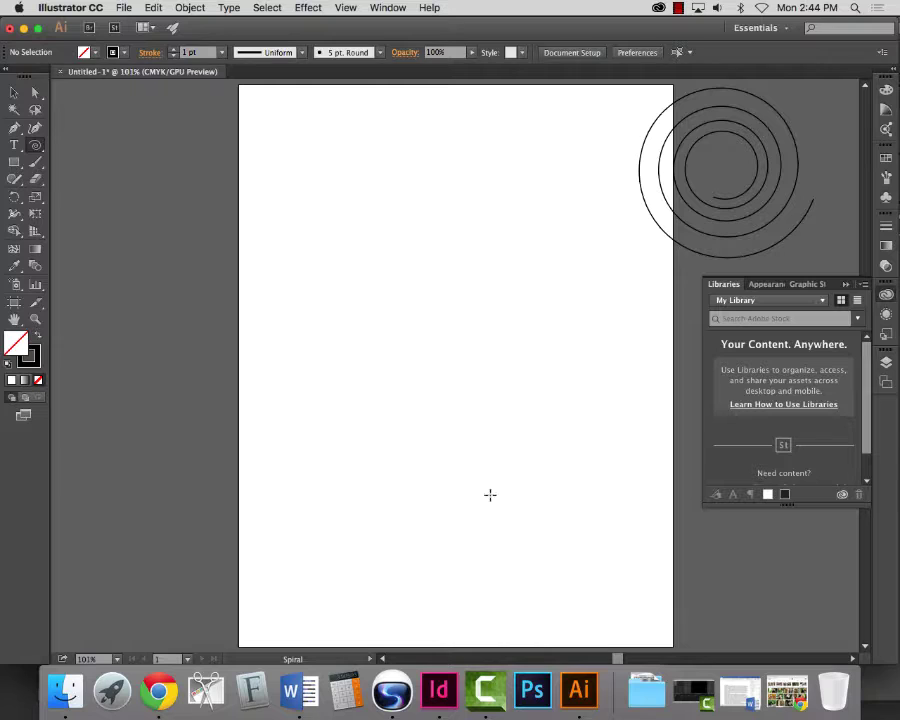
- Switch to InDesign and start path text at the spiral's outer end with the Type on a Path tool
click(449, 712)
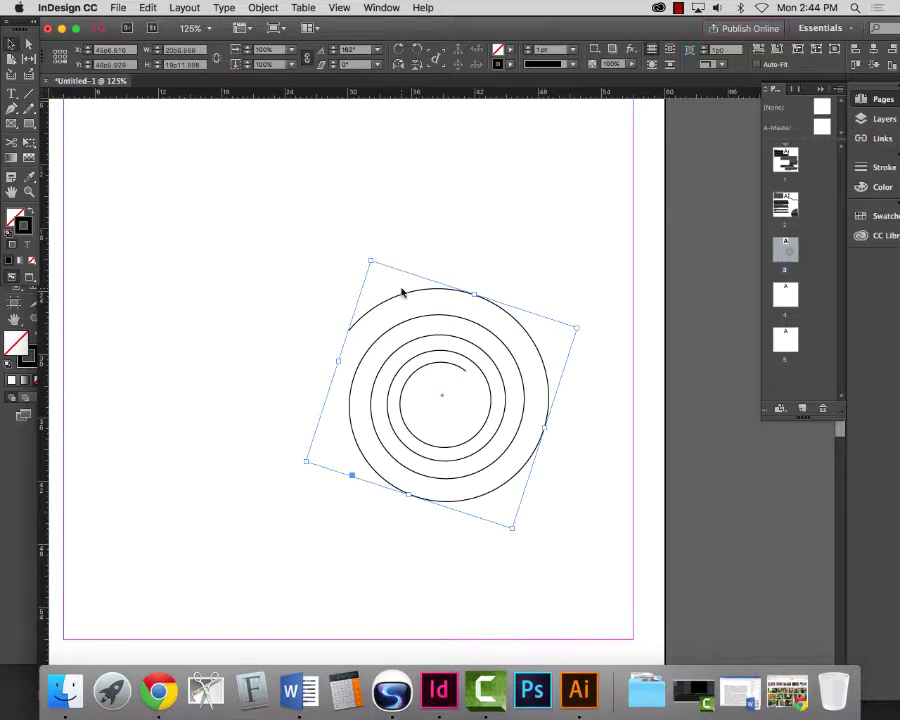
click(11, 94)
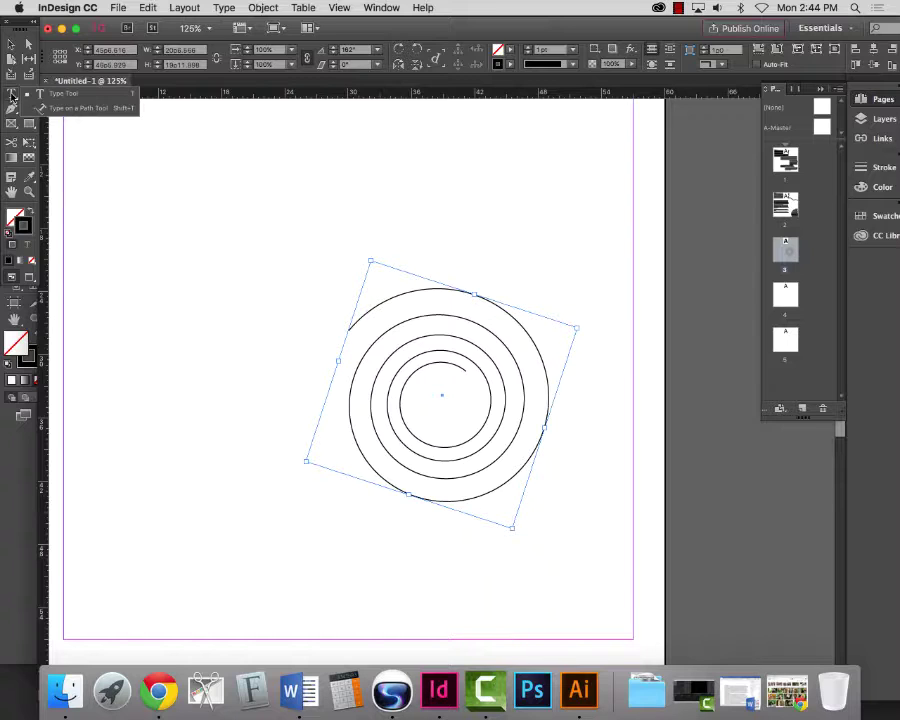
click(66, 112)
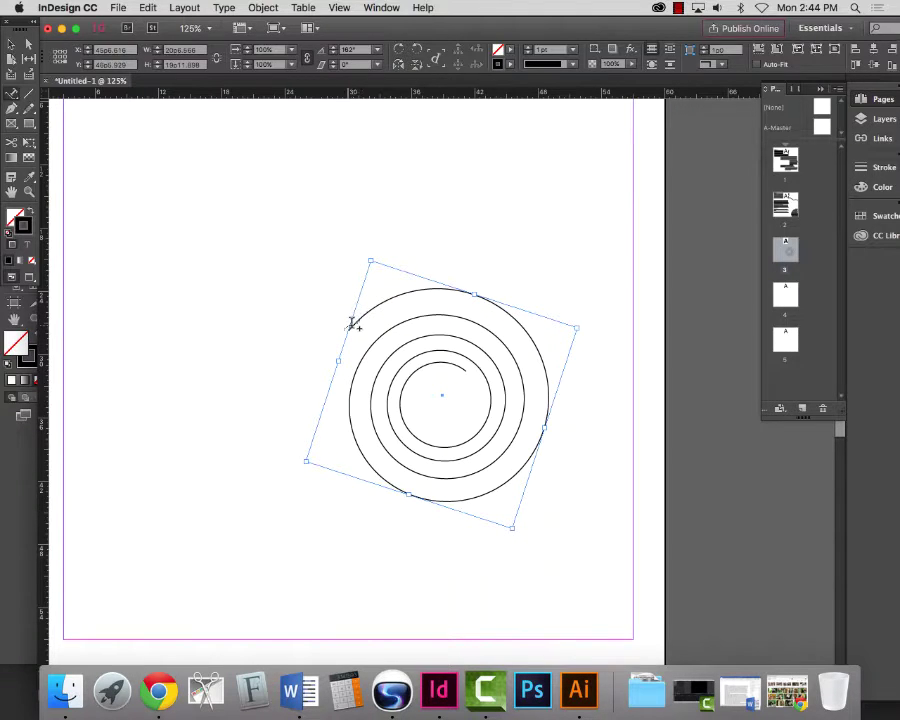
click(352, 324)
- Enter some trial text along the spiral path and undo it
text(Look)
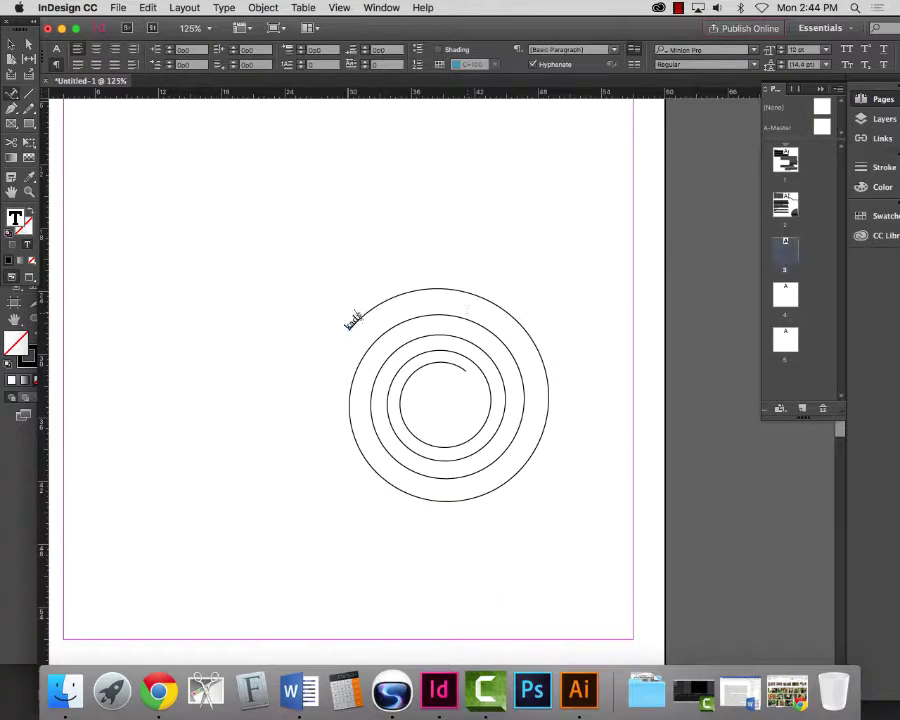
text( jf adofj dfj)
key(super+z)
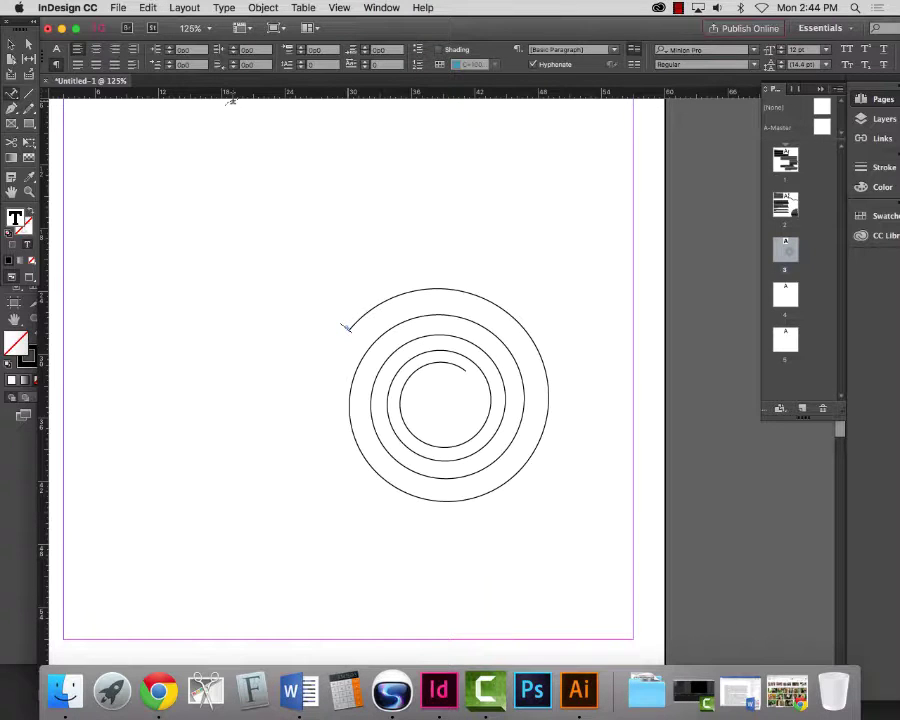
- Copy the paragraph beginning "The primary threats to chimpanzees" from the second text frame on page 2
key(super+minus)
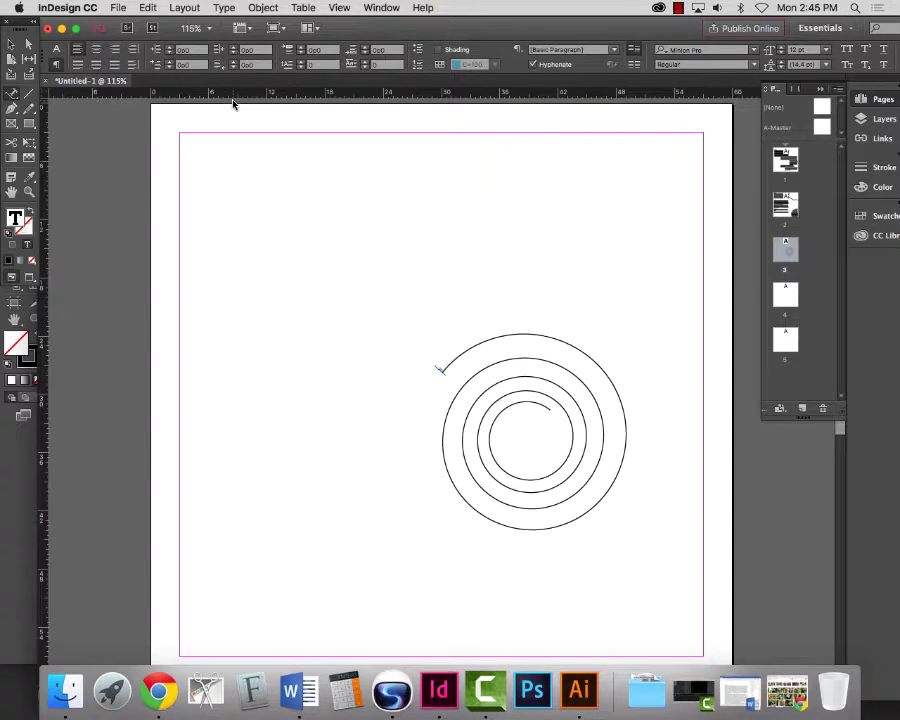
key(super+minus)
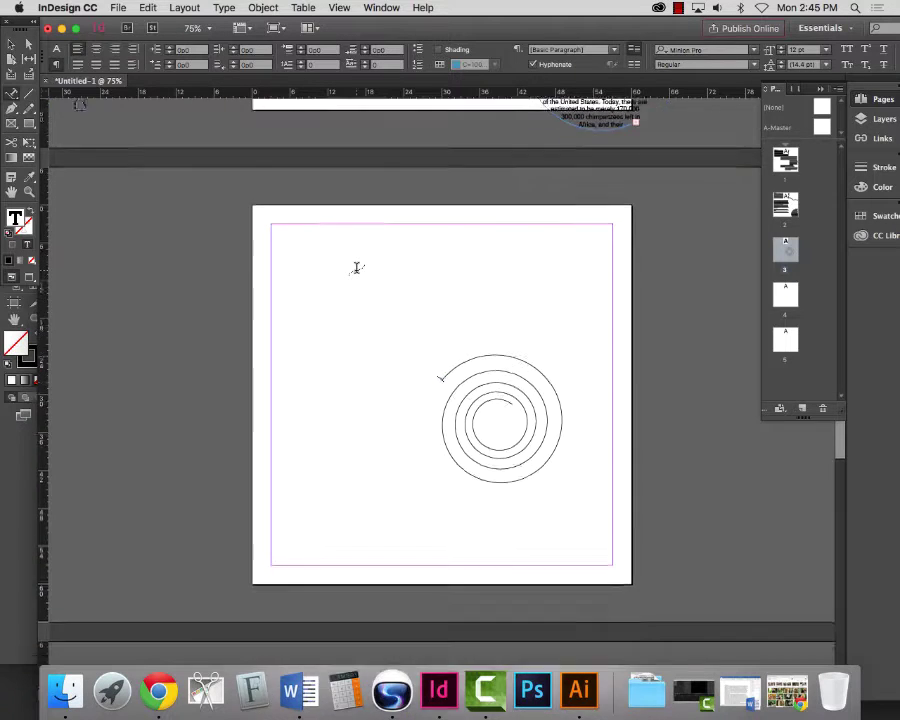
scroll(357, 268, up, 3)
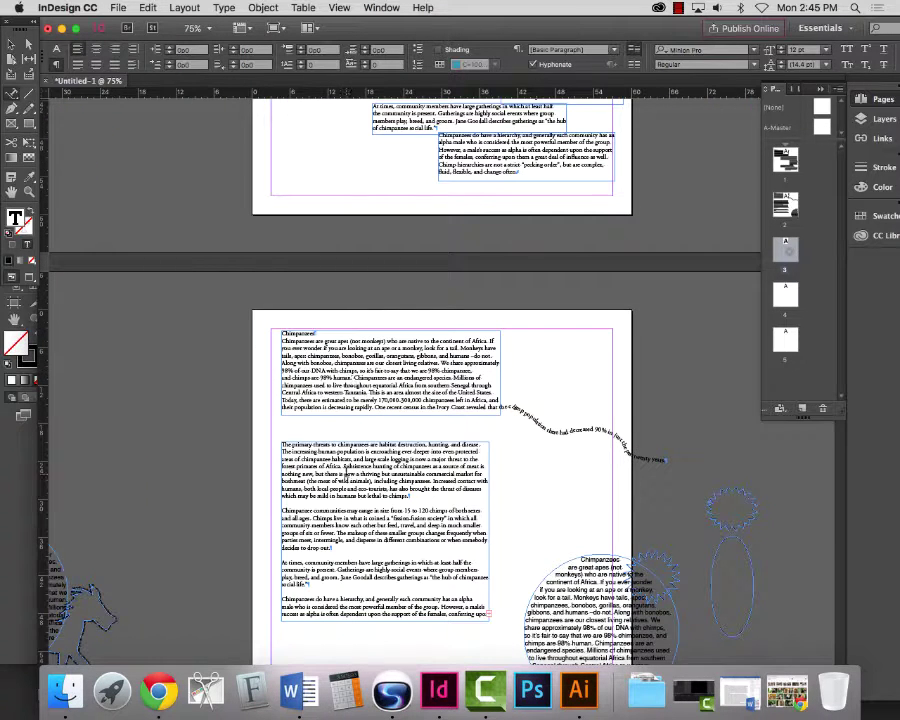
drag(282, 444, 411, 496)
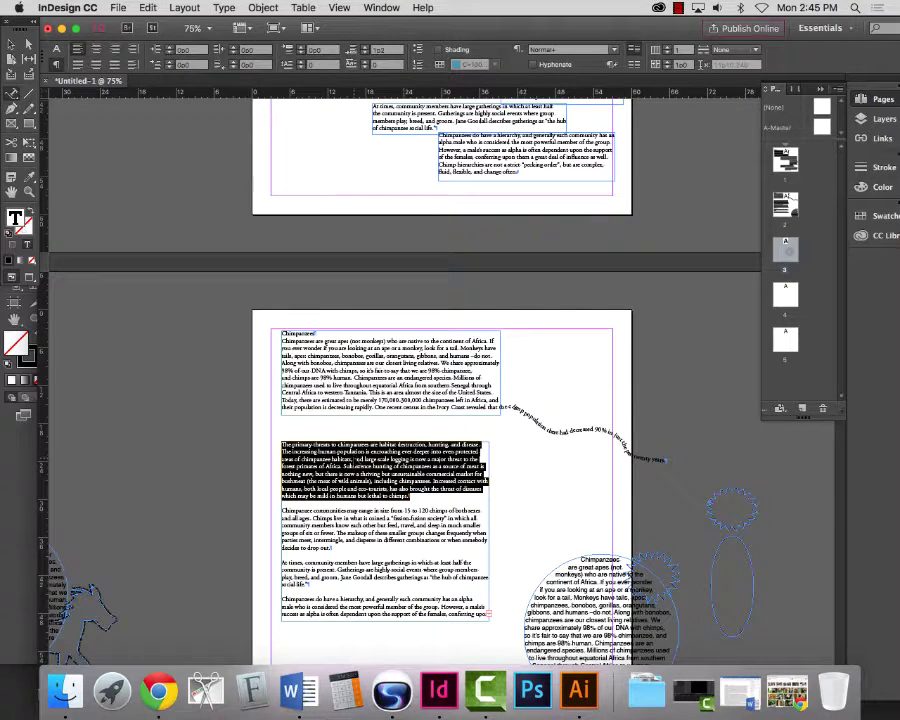
scroll(414, 523, down, 10)
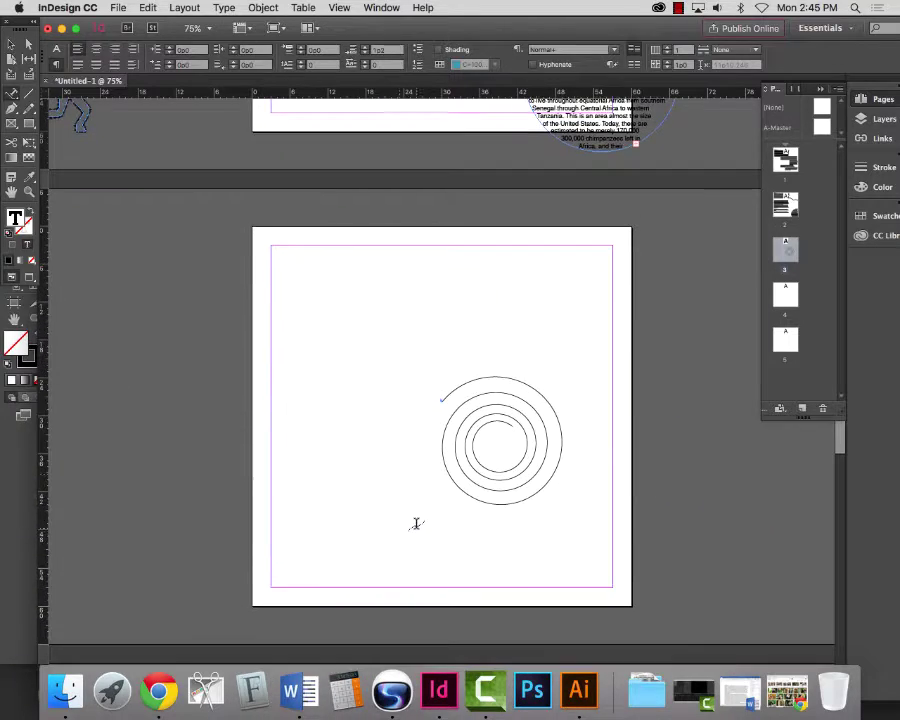
- Paste the copied paragraph along the spiral on page 3 with the Type on a Path tool
click(29, 191)
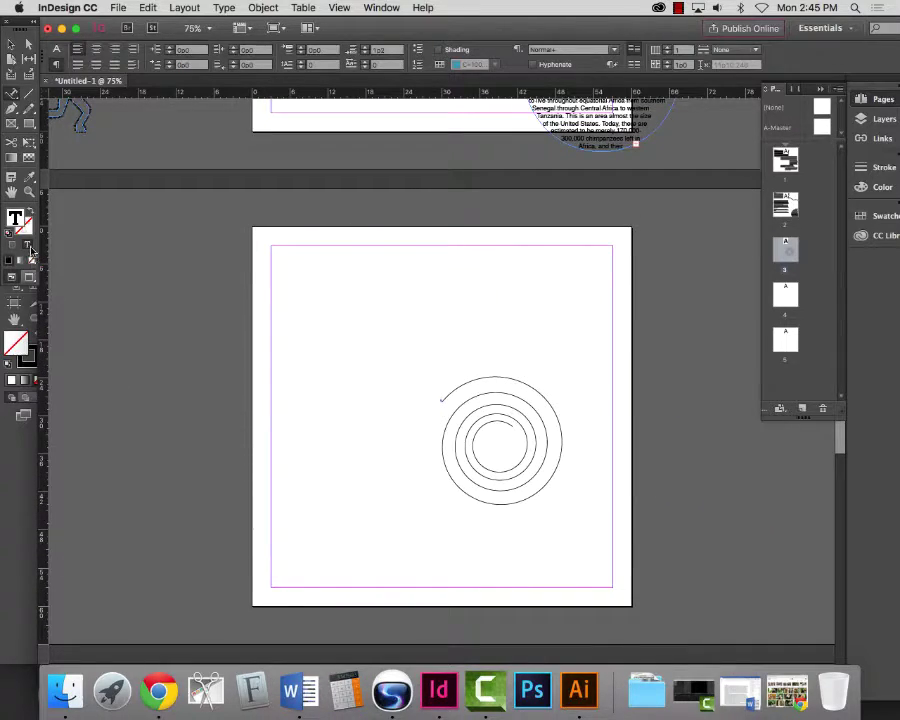
click(516, 440)
key(shift+t)
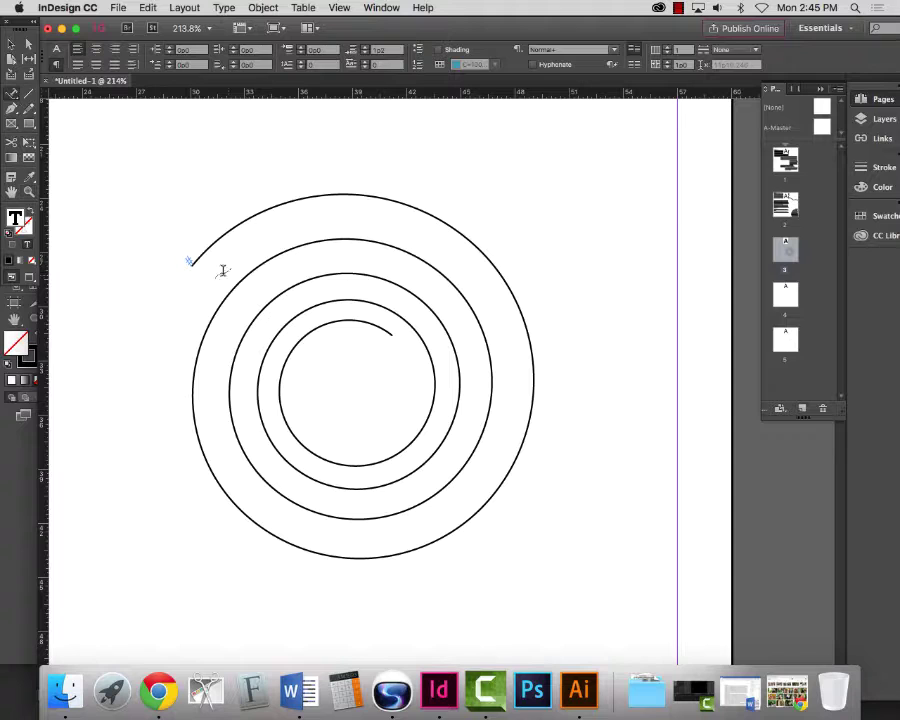
click(240, 257)
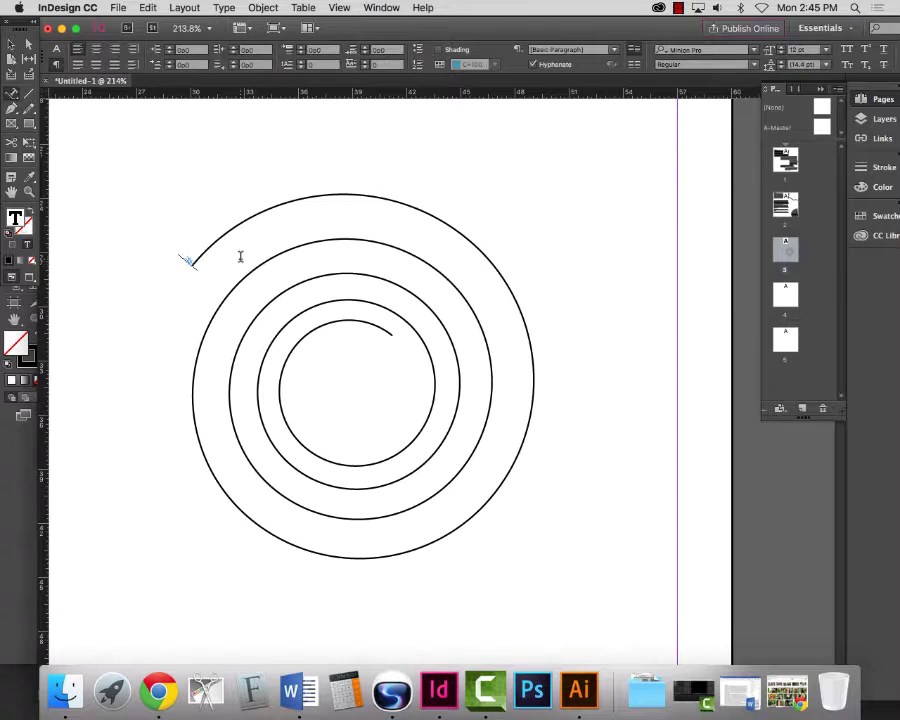
key(super+v)
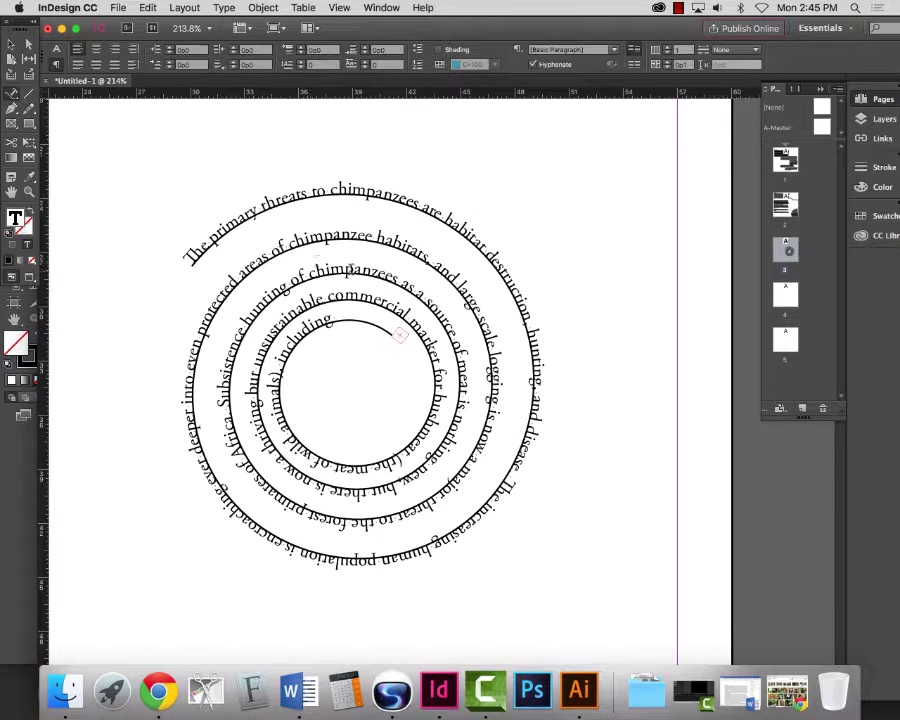
- Remove the stroke from the spiral path so only its text shows
click(11, 44)
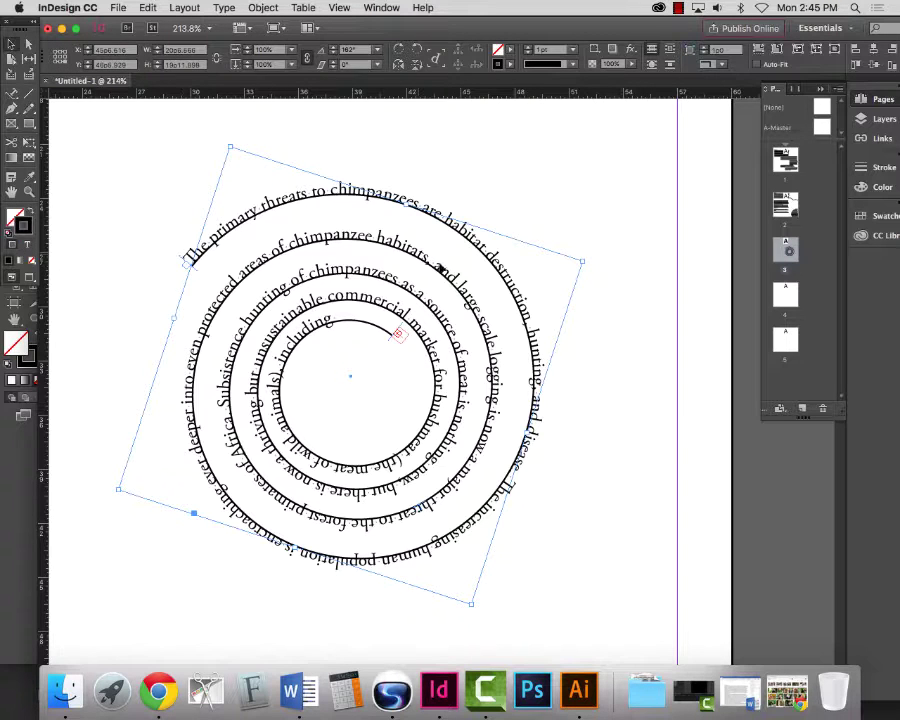
click(651, 408)
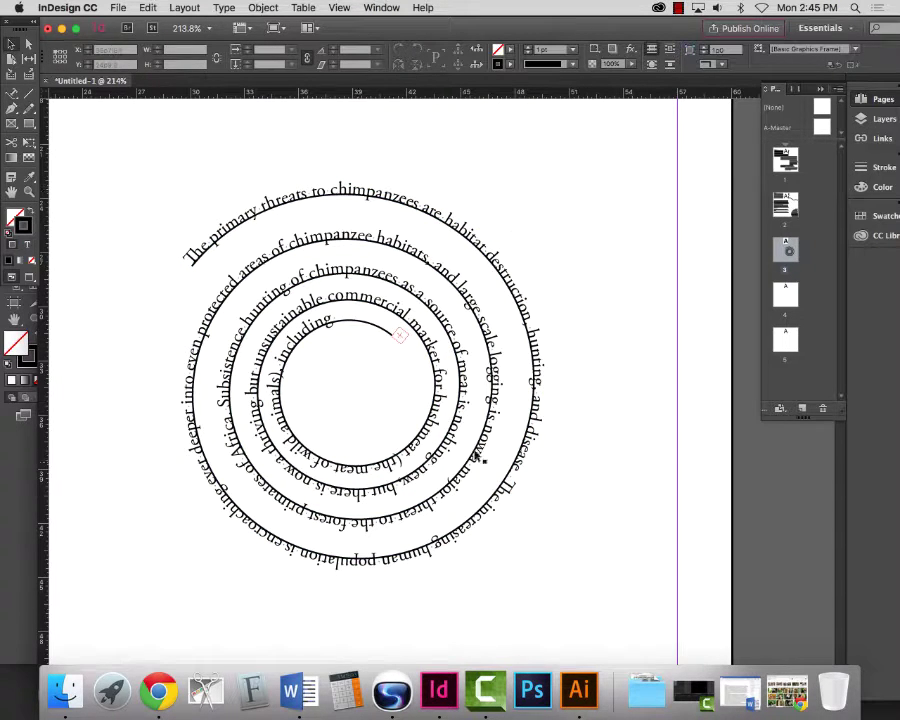
click(29, 191)
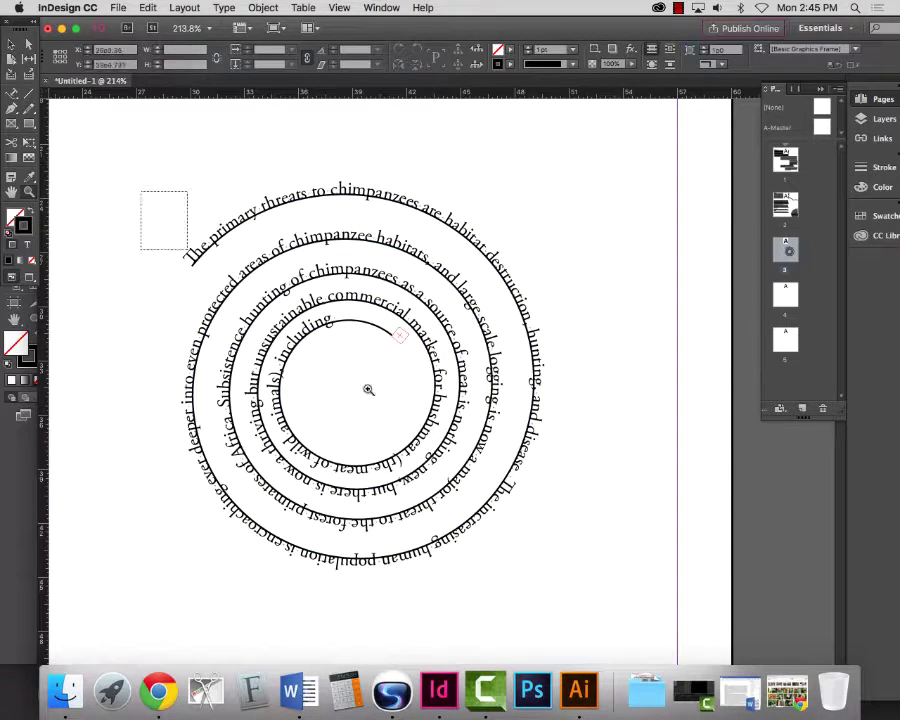
drag(368, 389, 606, 590)
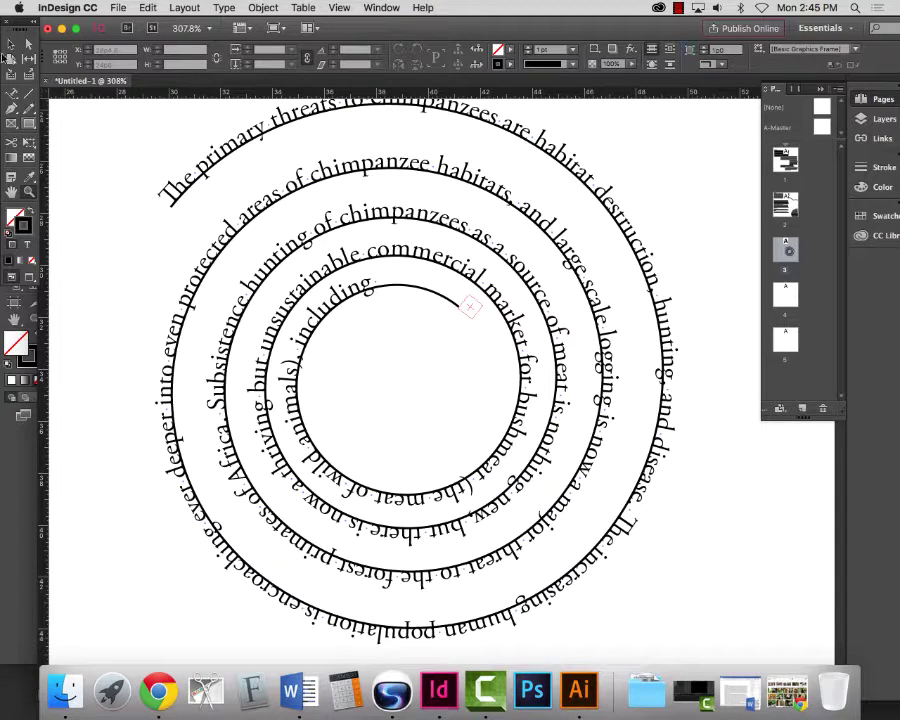
click(10, 43)
click(466, 305)
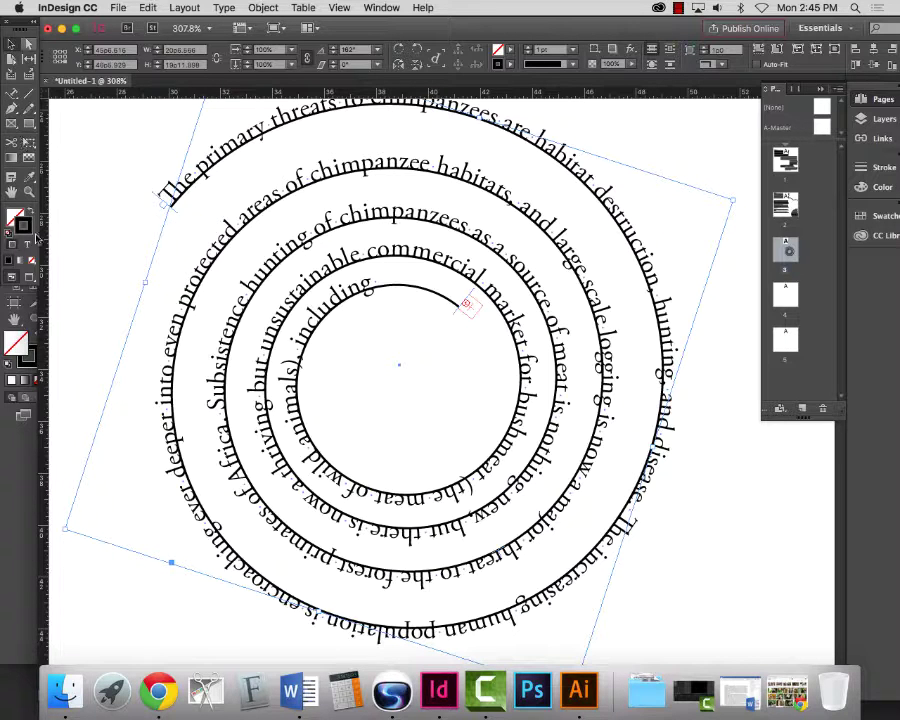
click(31, 260)
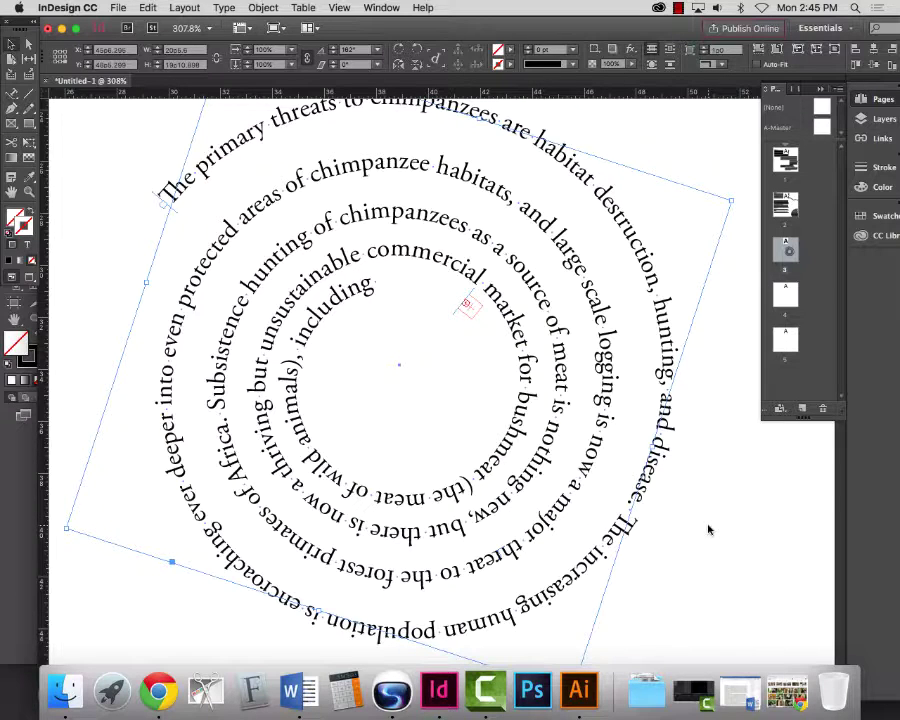
- Set all the text on the spiral to 10 pt and check how it fits along the path
key(super+minus)
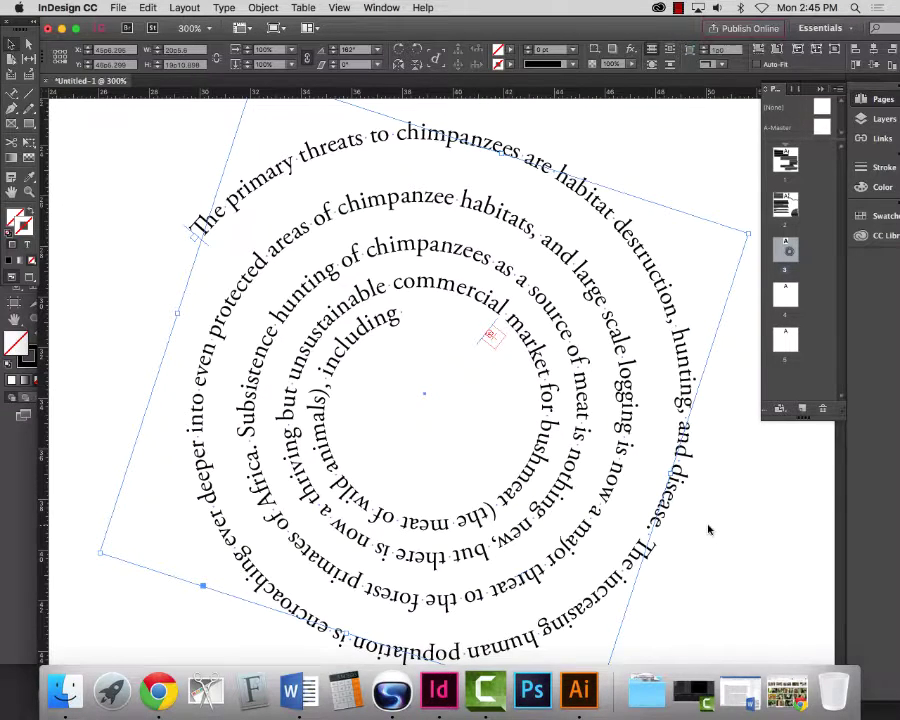
key(super+minus)
key(super+minus)
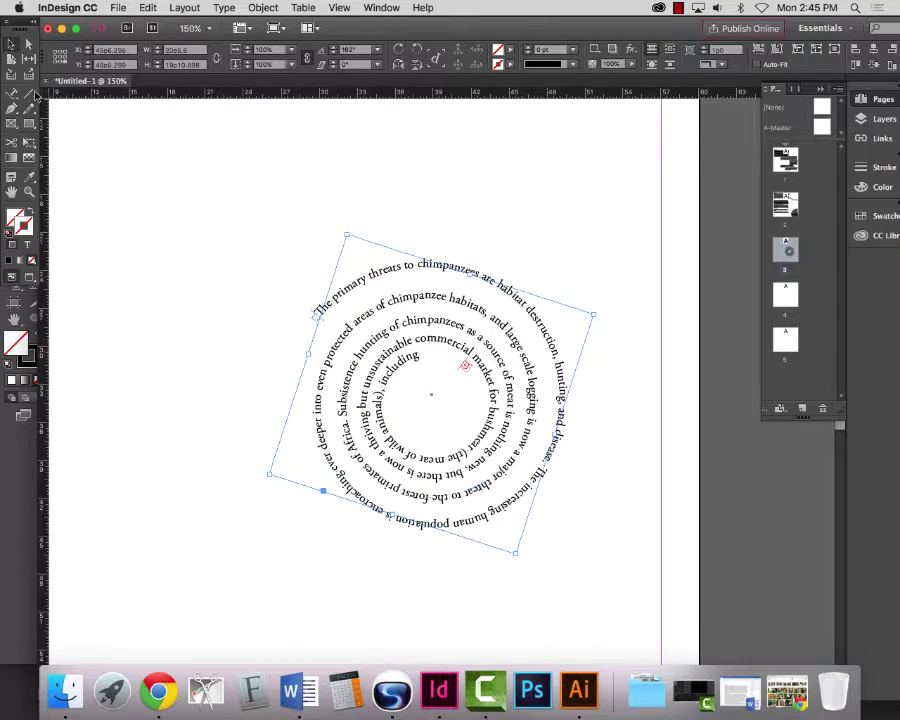
click(380, 272)
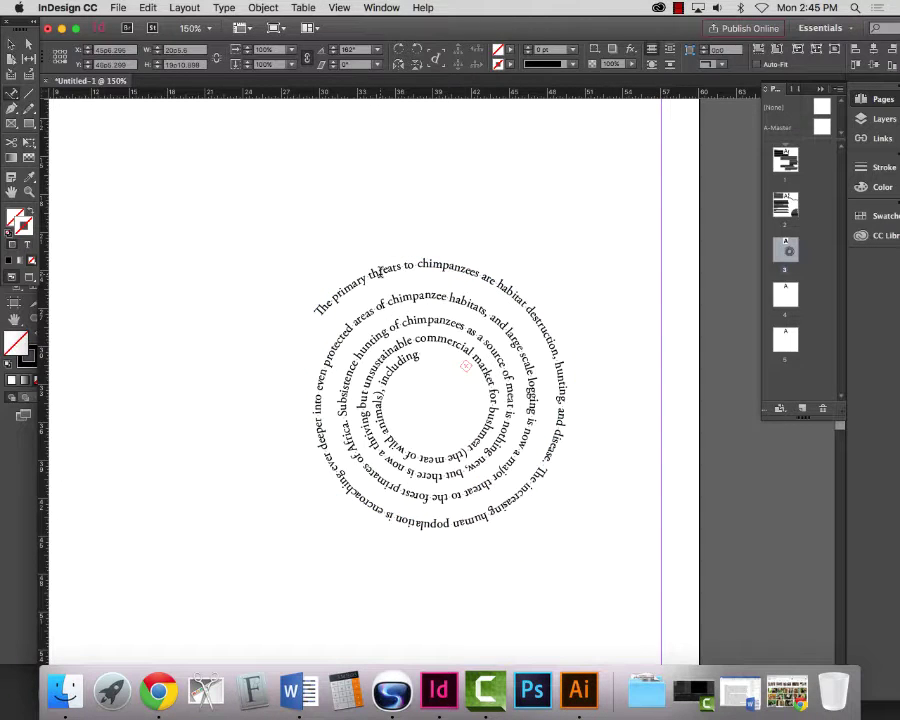
double_click(380, 272)
key(super+a)
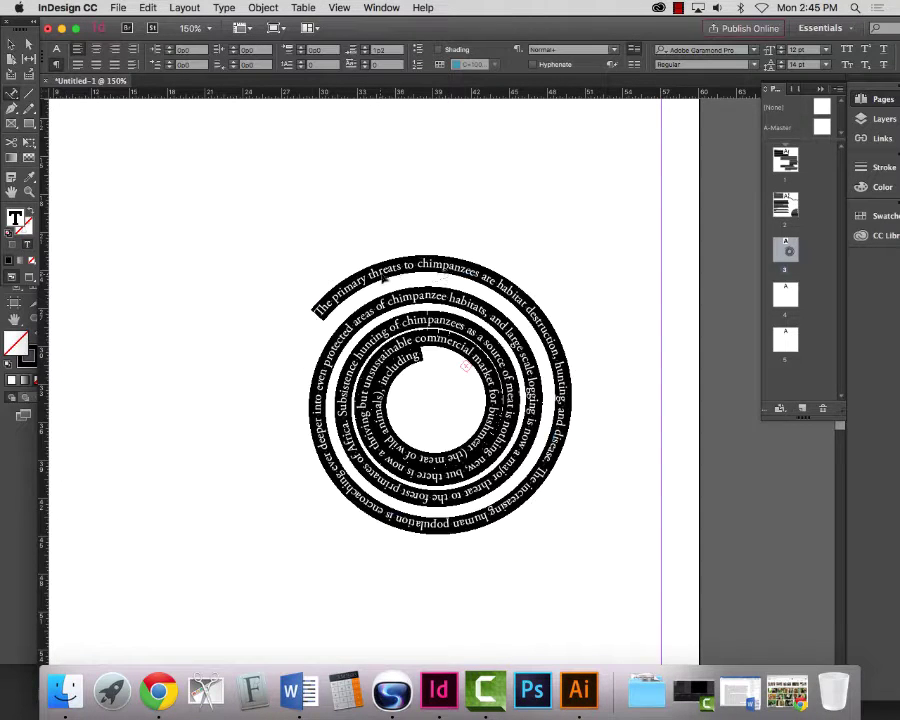
click(56, 49)
click(243, 49)
click(232, 120)
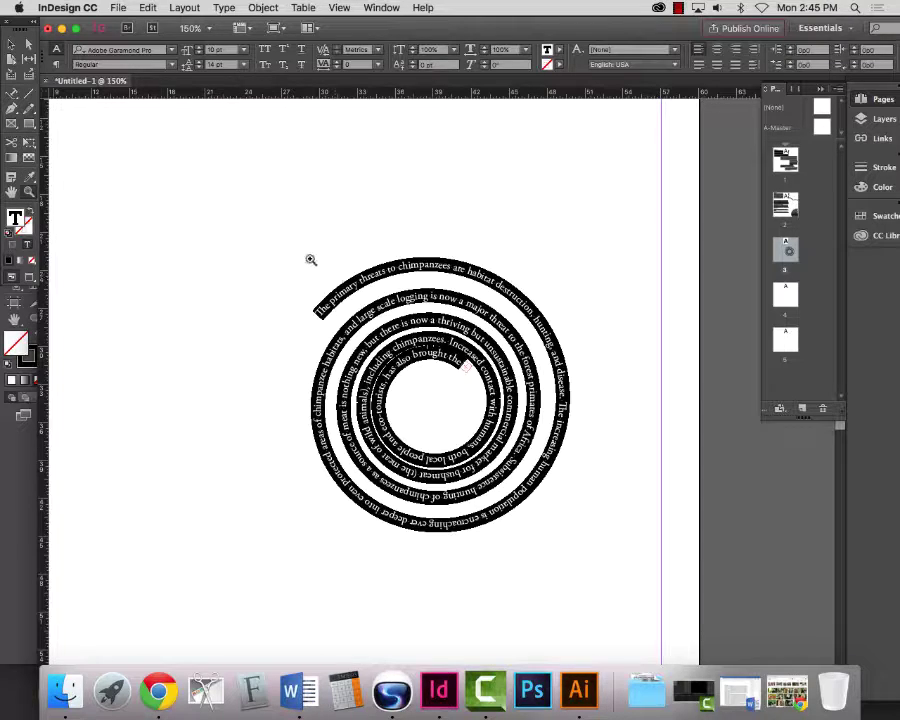
drag(310, 260, 623, 547)
click(615, 418)
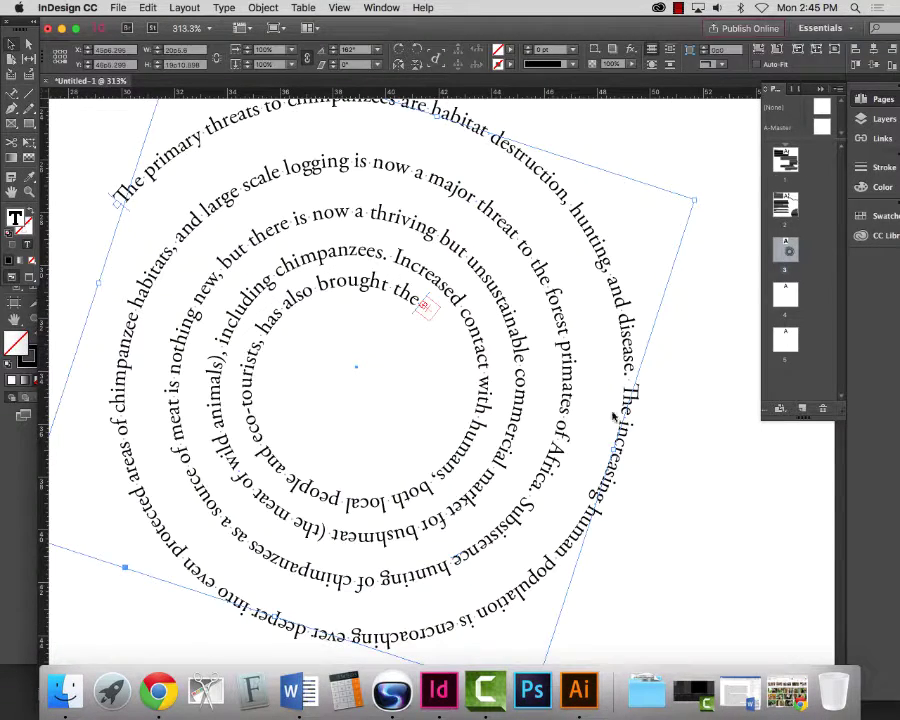
key(super+shift+a)
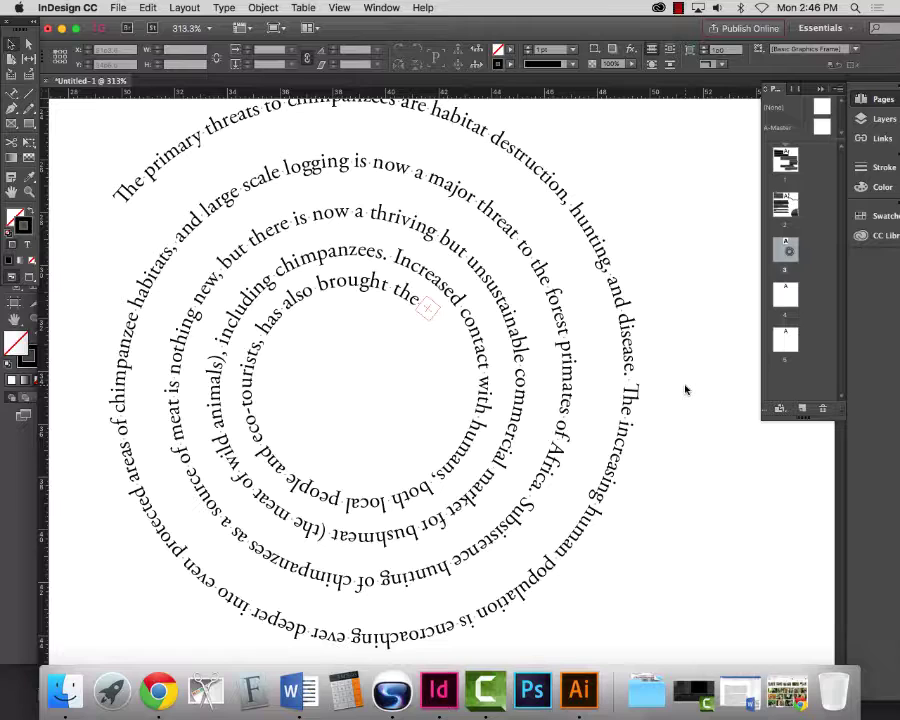
key(super+0)
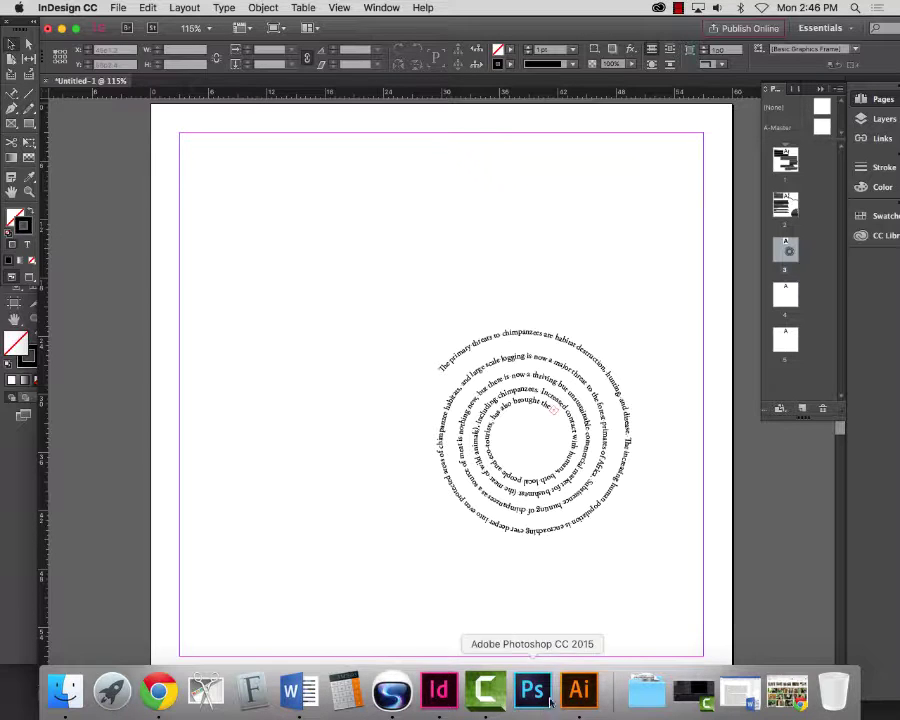
- Switch to Illustrator and move the spiral from beside the artboard onto its upper middle area
click(579, 691)
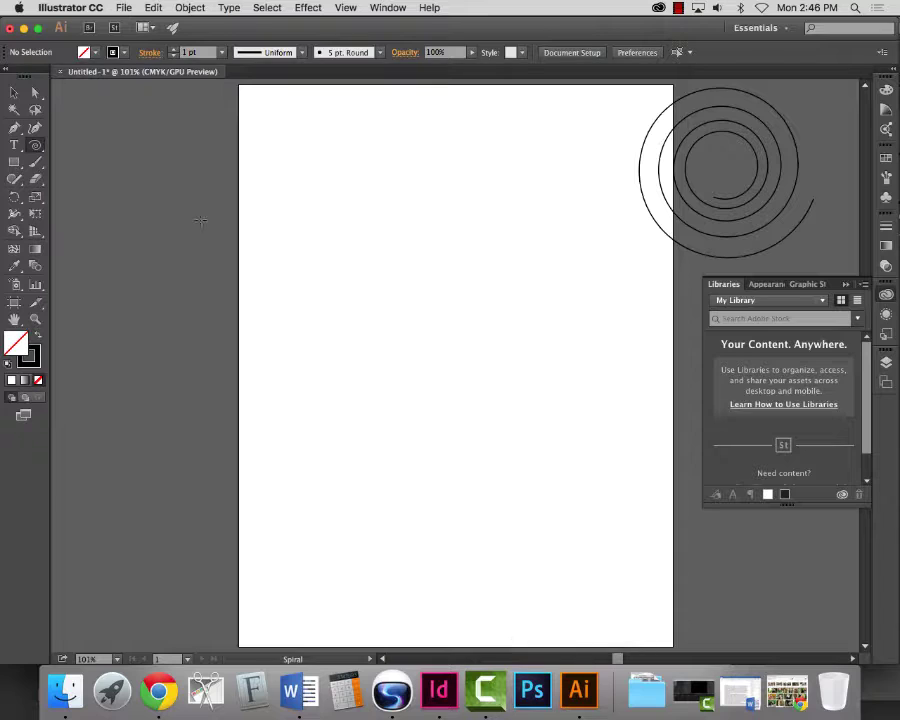
click(14, 92)
click(686, 210)
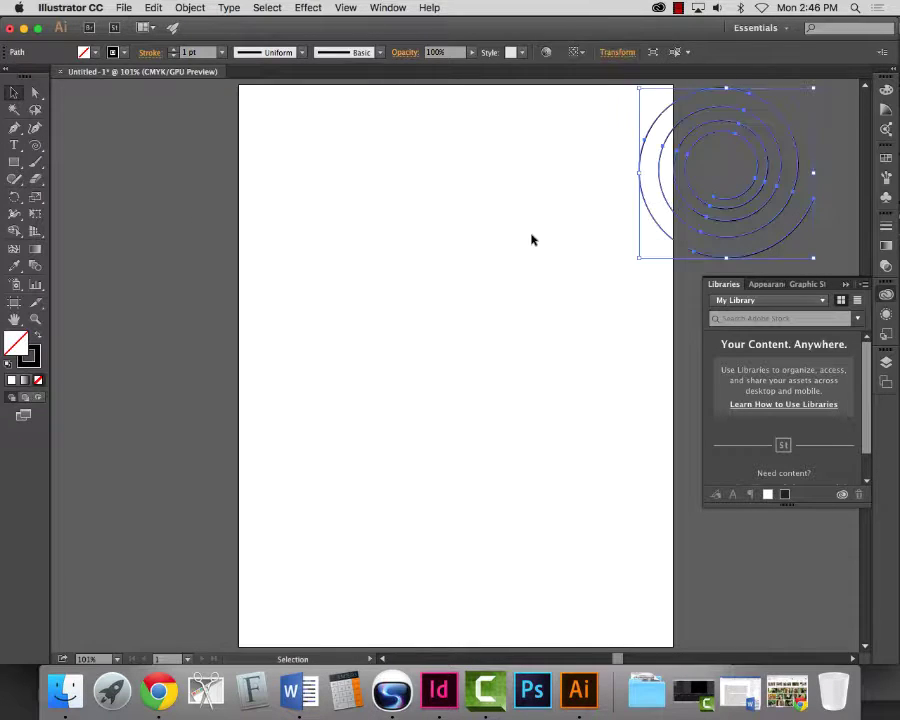
drag(763, 188, 468, 270)
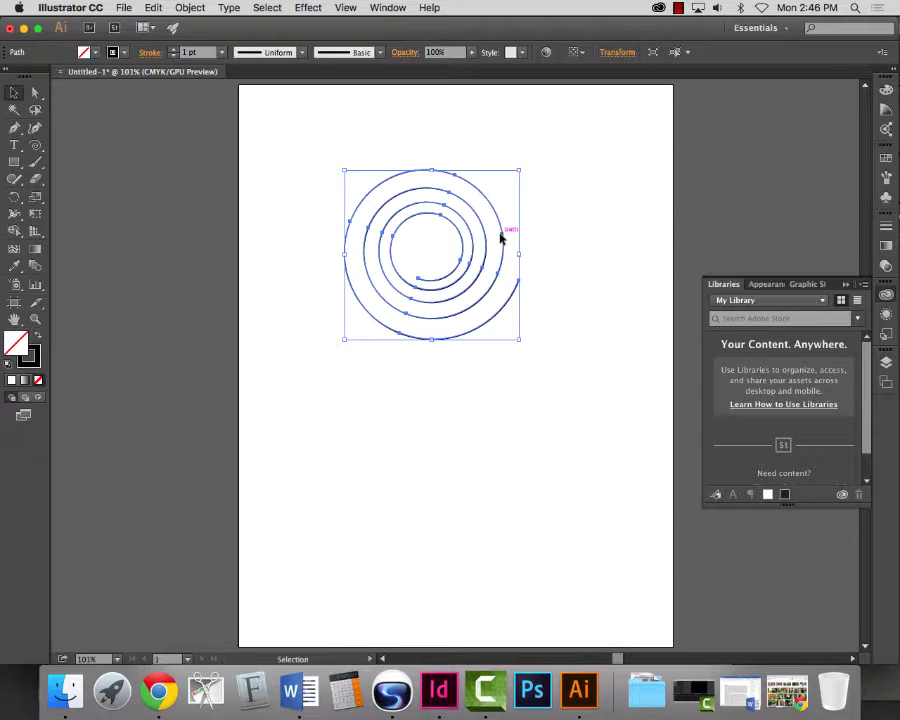
- Select only the lower part of the spiral with the Direct Selection tool and copy it
click(35, 92)
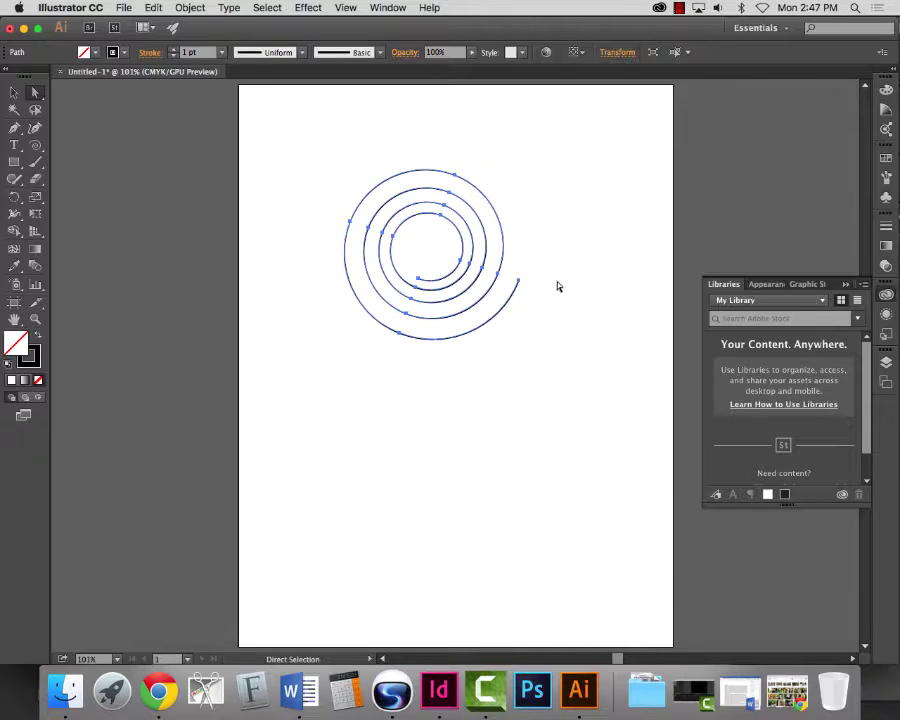
drag(561, 254, 388, 385)
drag(440, 275, 440, 276)
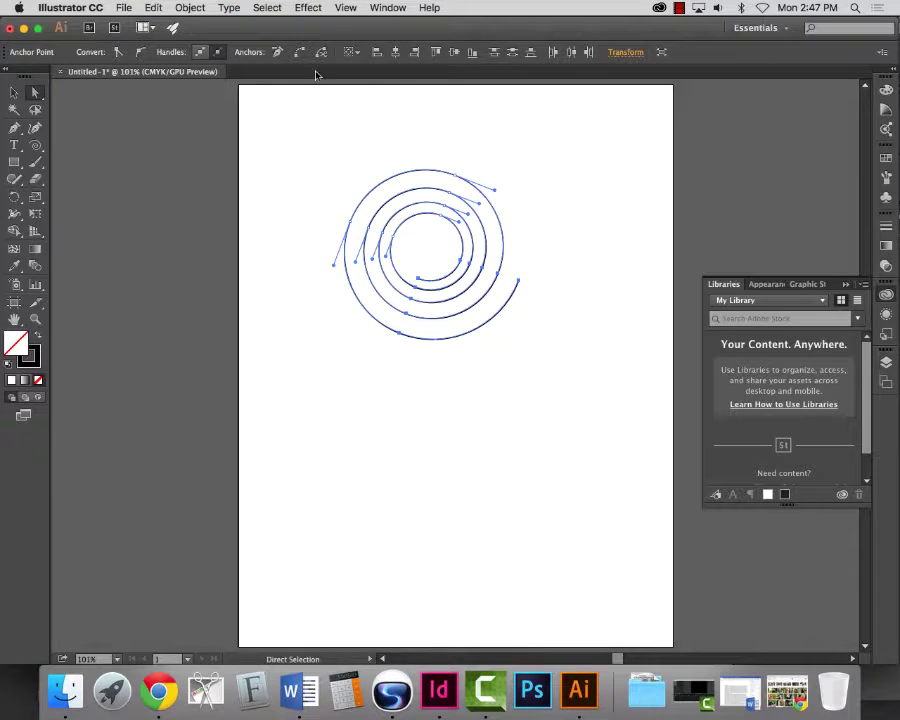
click(153, 8)
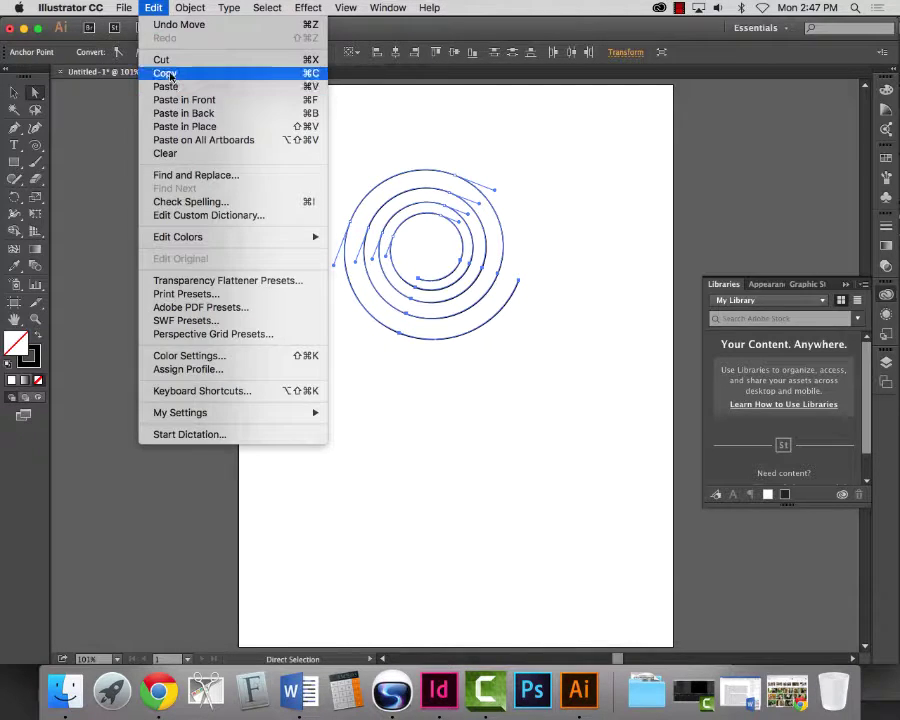
click(166, 73)
- Switch to InDesign, paste the copied spiral part on page 3 and move it to the page's upper-left area
click(437, 688)
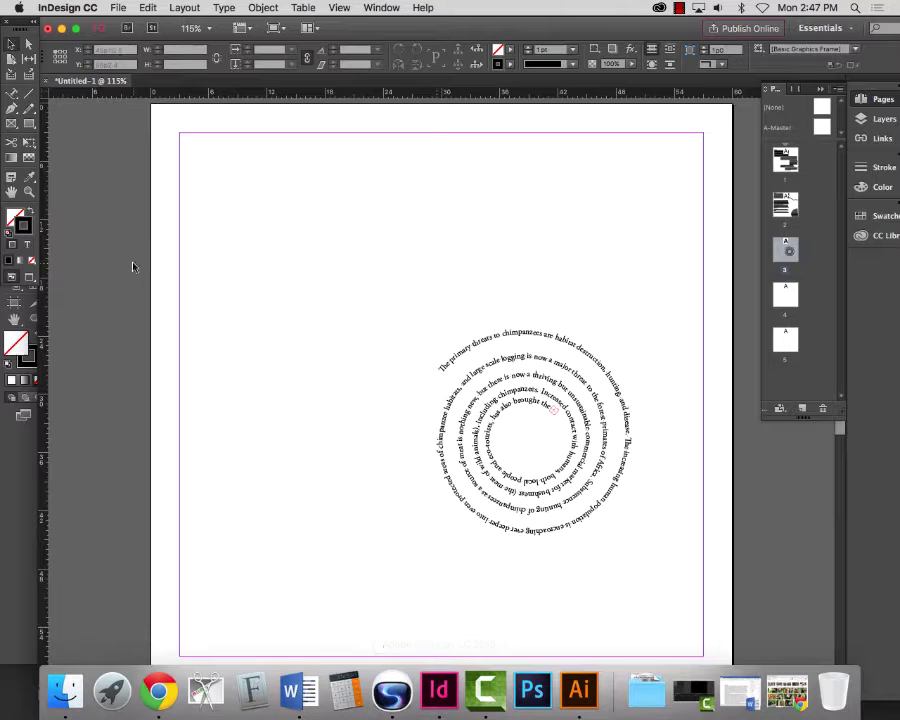
click(147, 7)
click(165, 86)
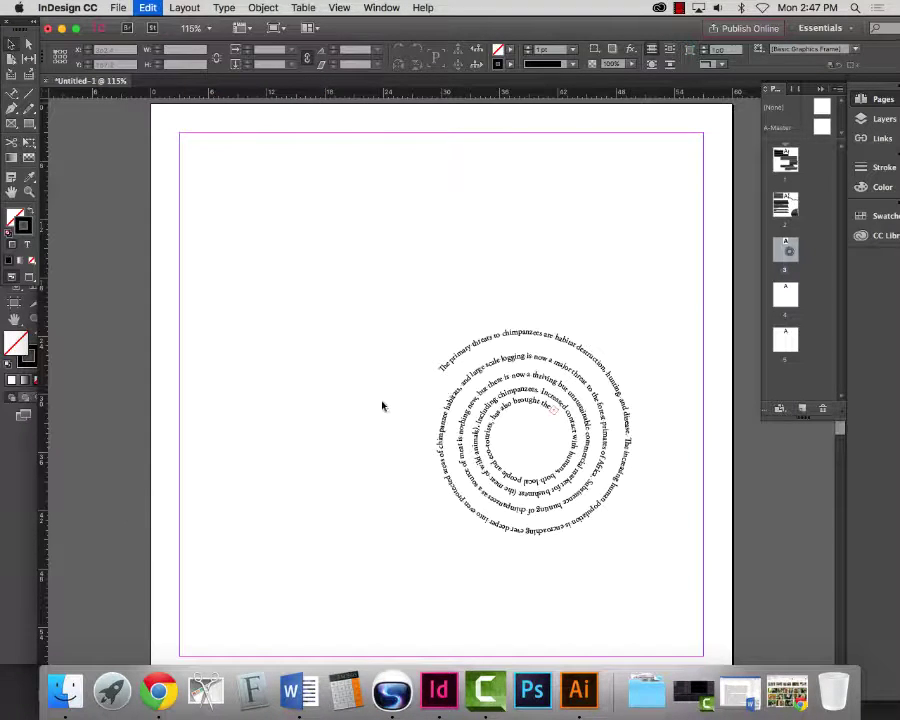
drag(383, 397, 130, 282)
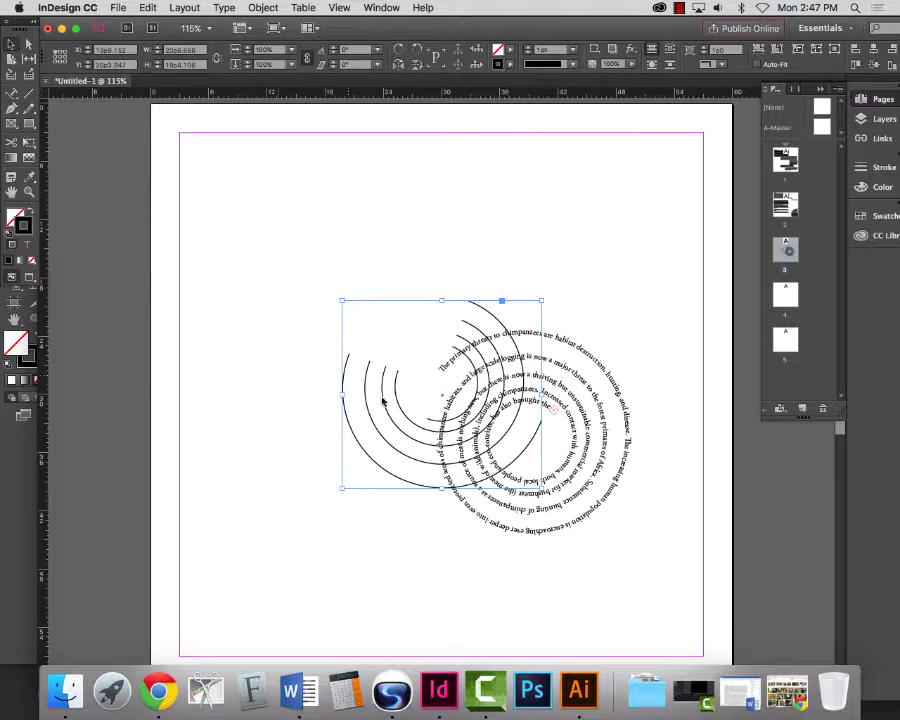
drag(400, 408, 263, 261)
- Delete the pasted incomplete spiral from the upper-left area of page 3
click(365, 523)
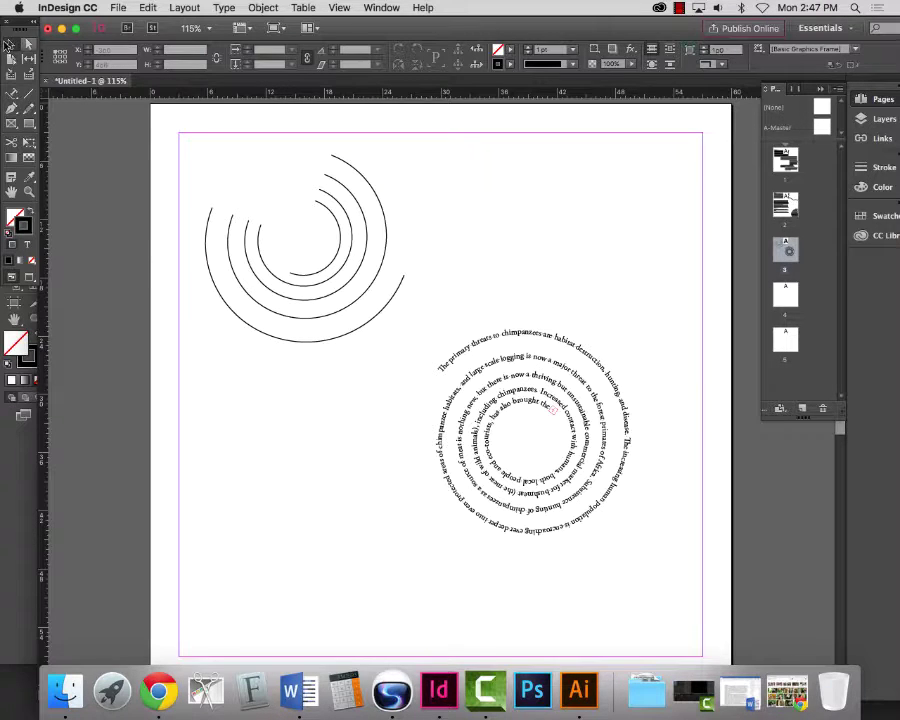
drag(182, 136, 397, 337)
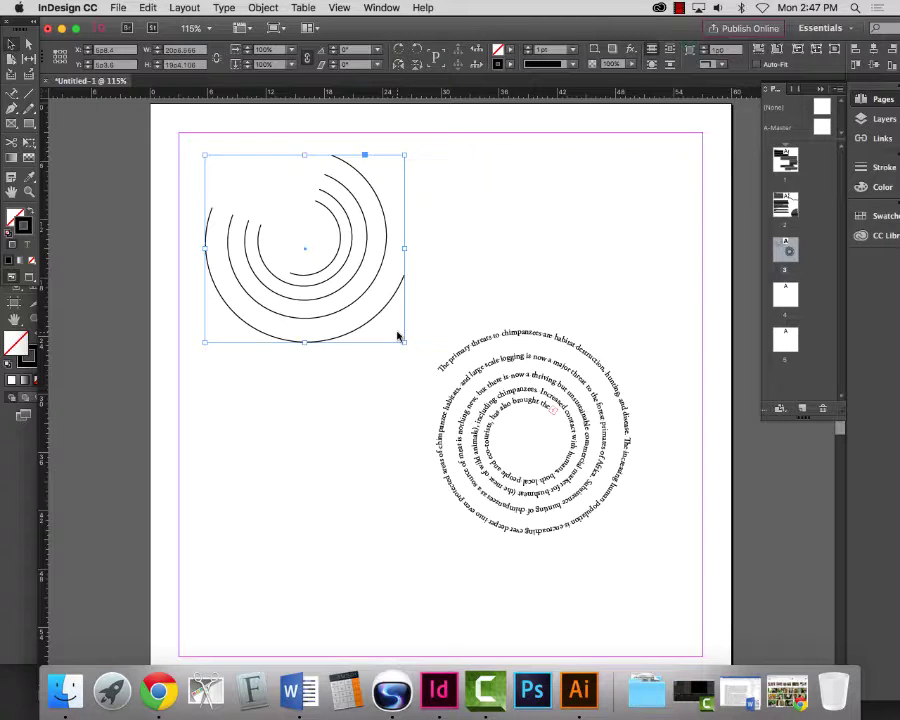
key(Delete)
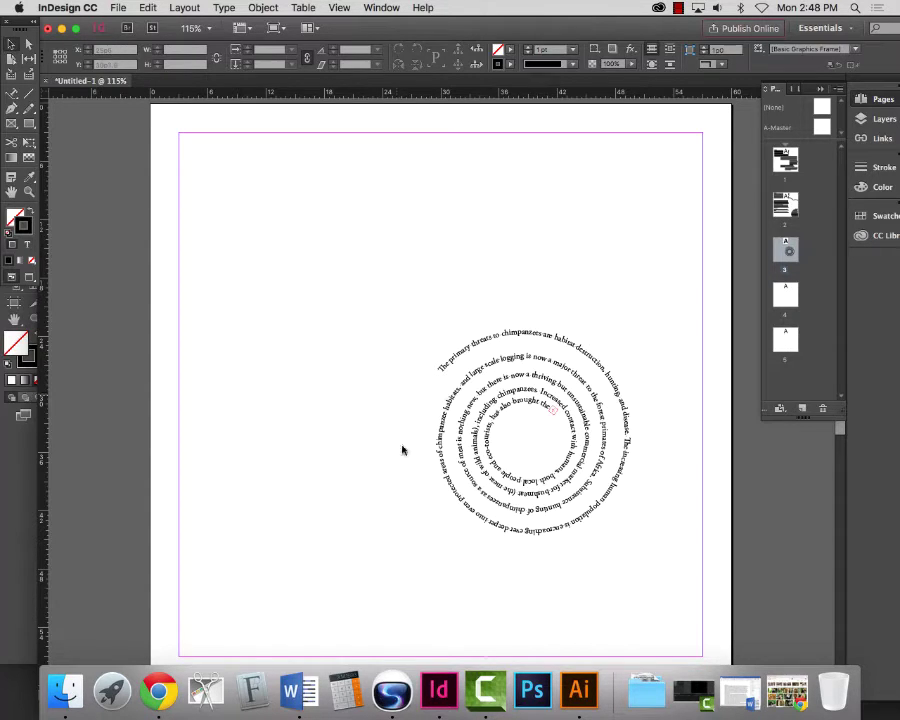
click(487, 688)
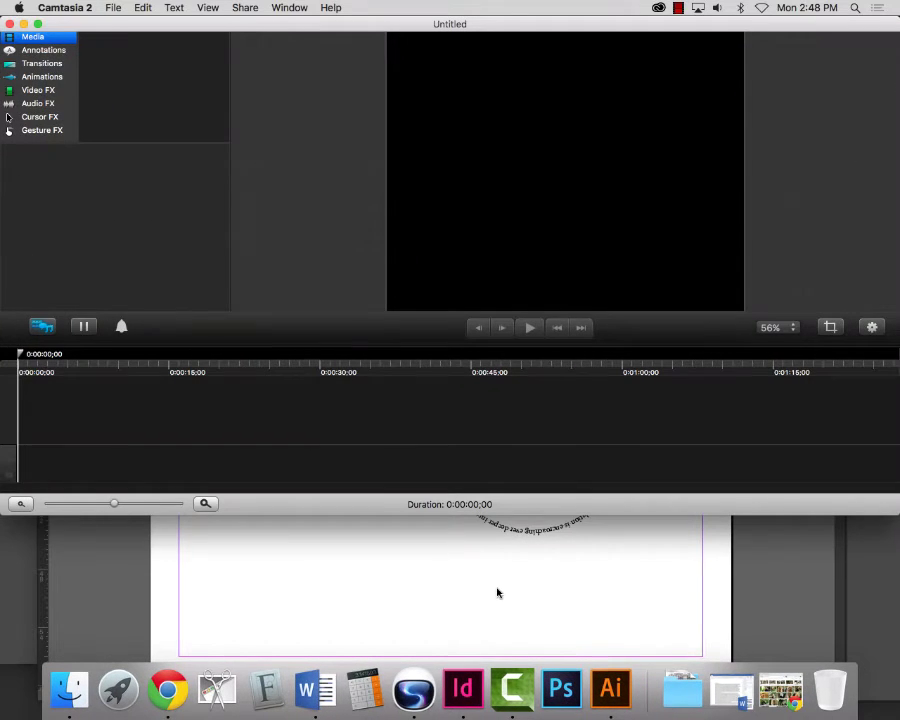
click(115, 7)
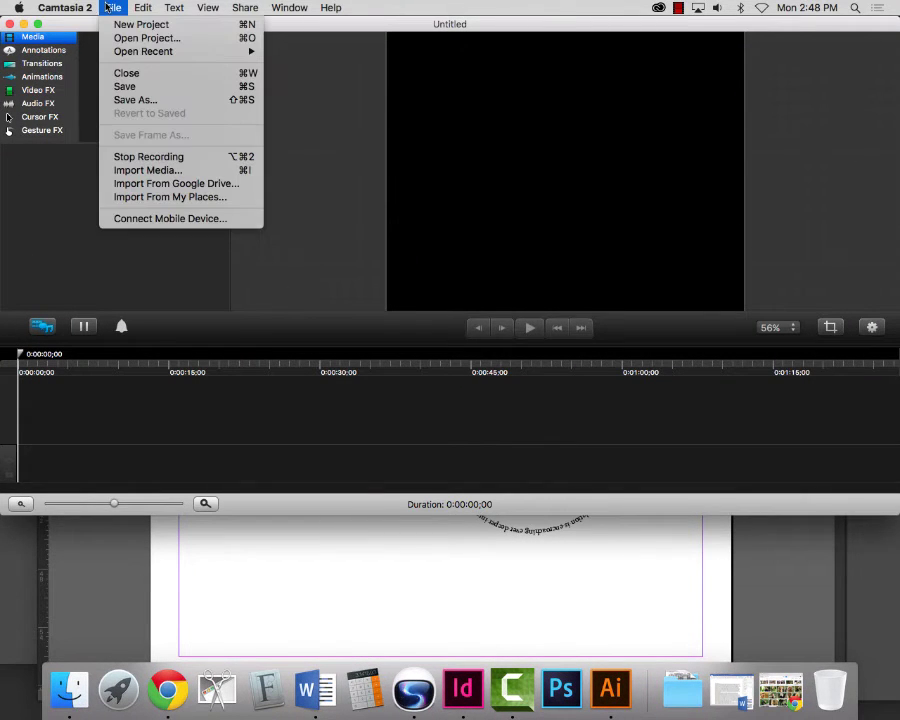